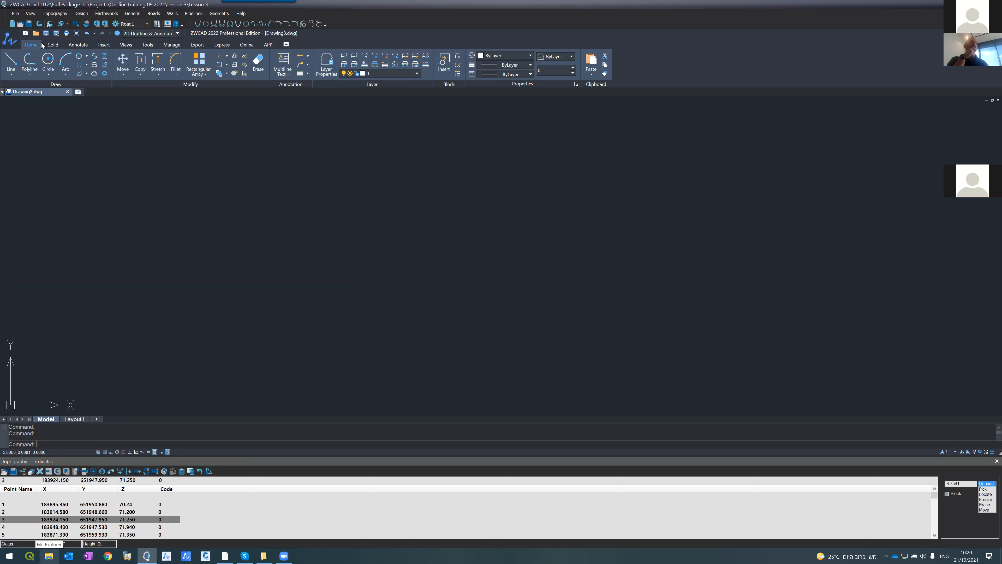
Draw the Lesson 3 project's topographic points and exit the program, saving the changes to the project.
{"action": "left_click", "coordinate": [35, 24]}
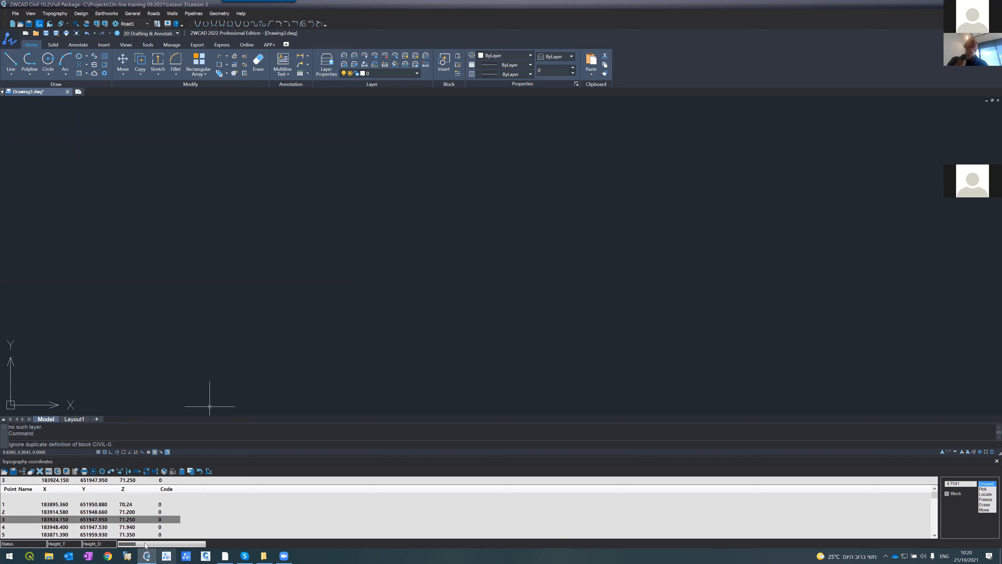
{"action": "key", "text": "Escape"}
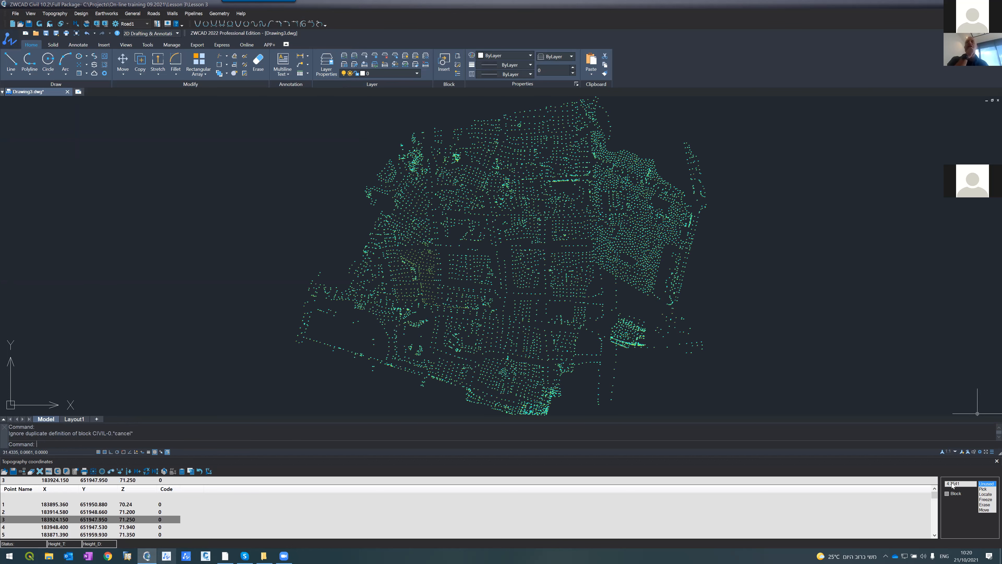
{"action": "left_click", "coordinate": [460, 214]}
{"action": "left_click", "coordinate": [425, 202]}
{"action": "key", "text": "Escape"}
{"action": "key", "text": "Escape"}
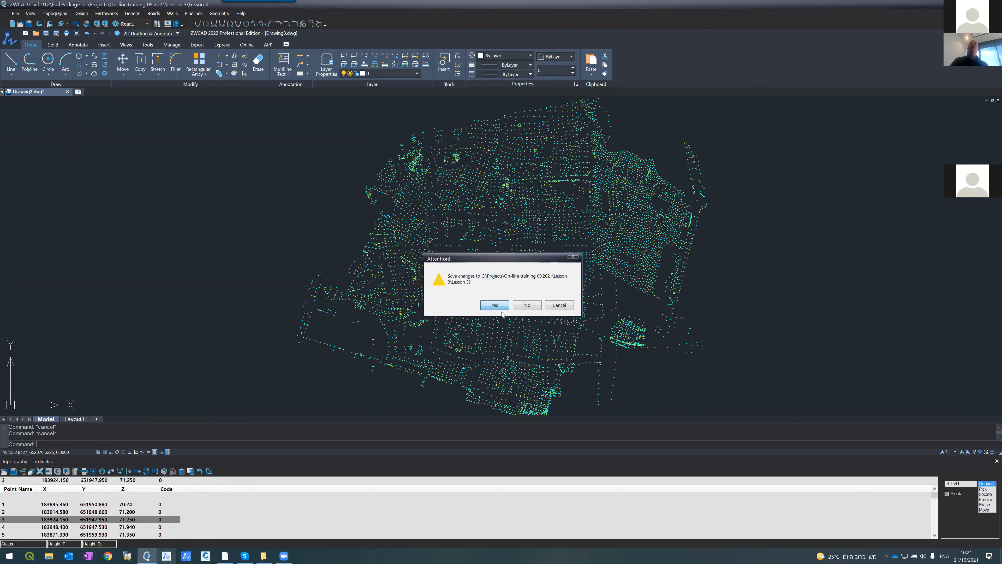
{"action": "left_click", "coordinate": [494, 306]}
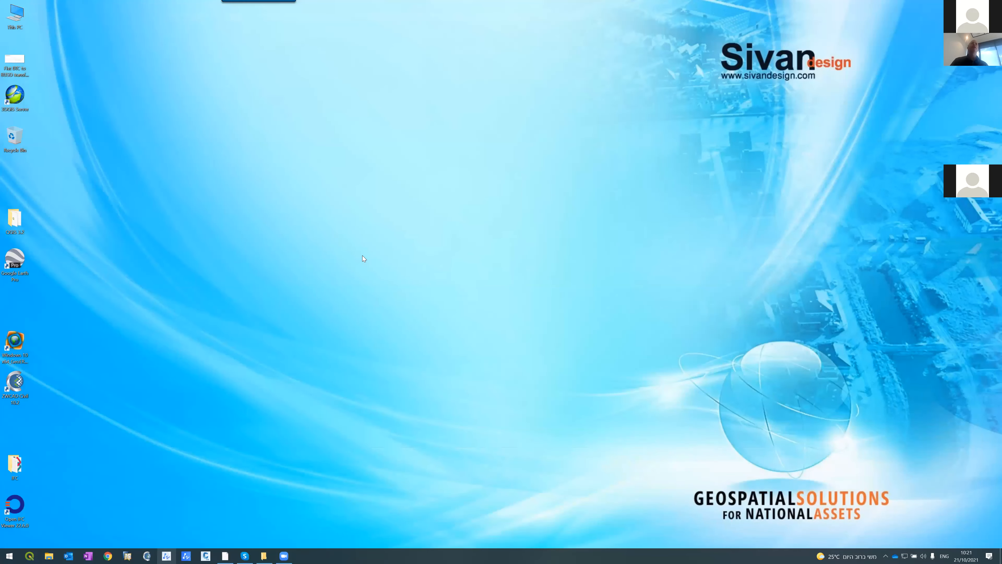
Open the desktop's display settings, set the display resolution to 1920 × 1080 and close the settings.
{"action": "right_click", "coordinate": [362, 256]}
{"action": "left_click", "coordinate": [382, 329]}
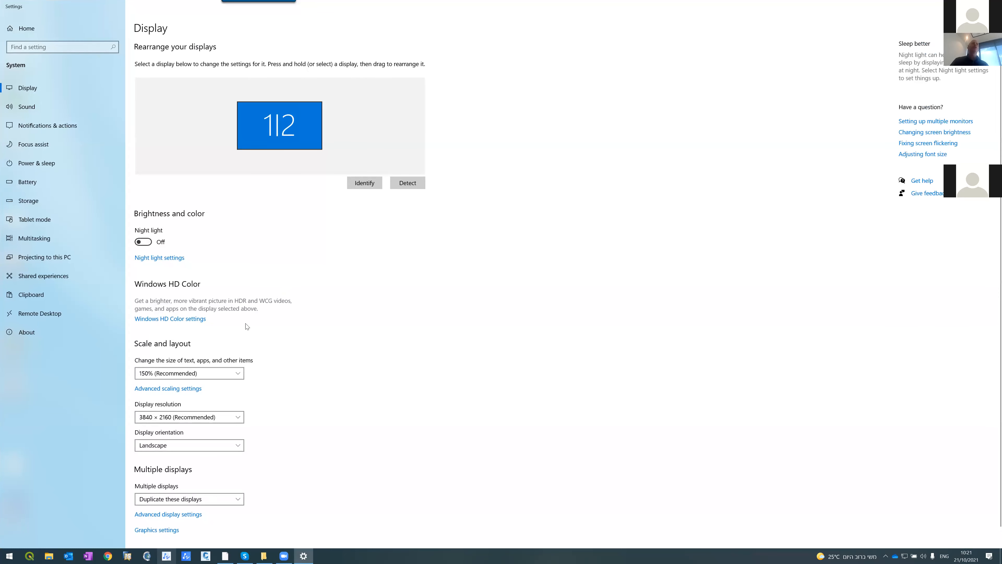
{"action": "left_click", "coordinate": [177, 417]}
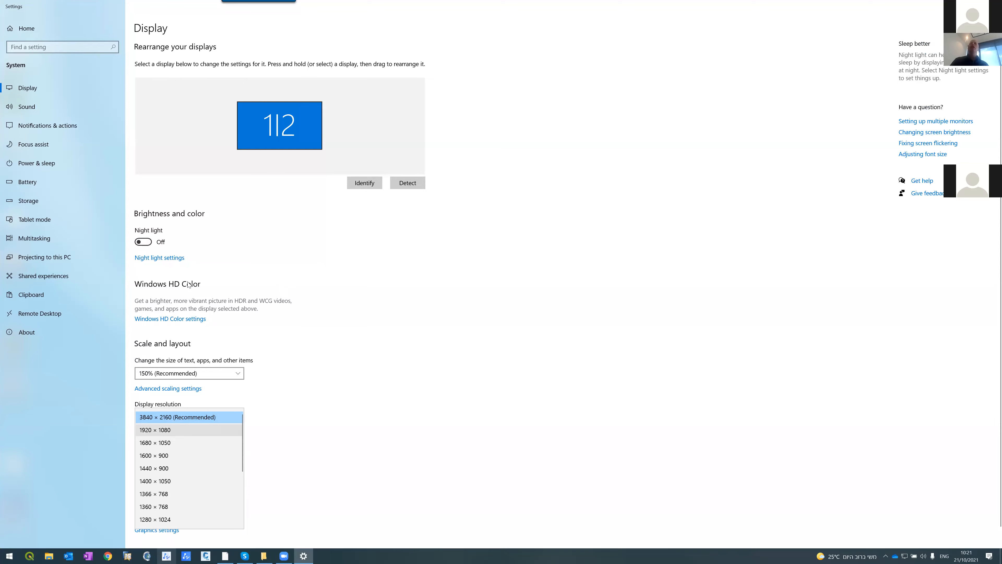
{"action": "key", "text": "alt+F4"}
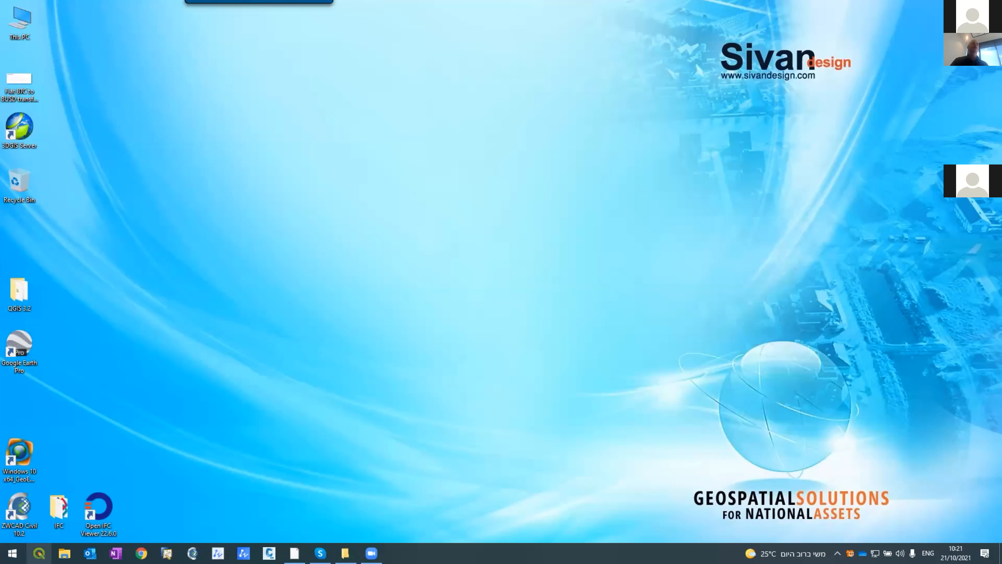
Start ZWCAD Civil and open the recent project Lesson 3 without saving the changes to Drawing2.dwg.
{"action": "left_click", "coordinate": [193, 553]}
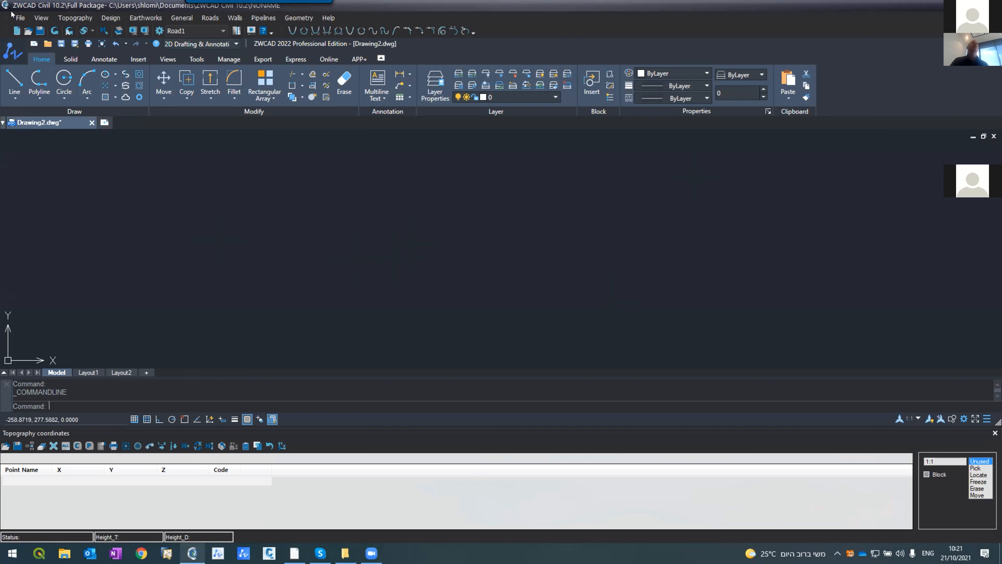
{"action": "left_click", "coordinate": [20, 18]}
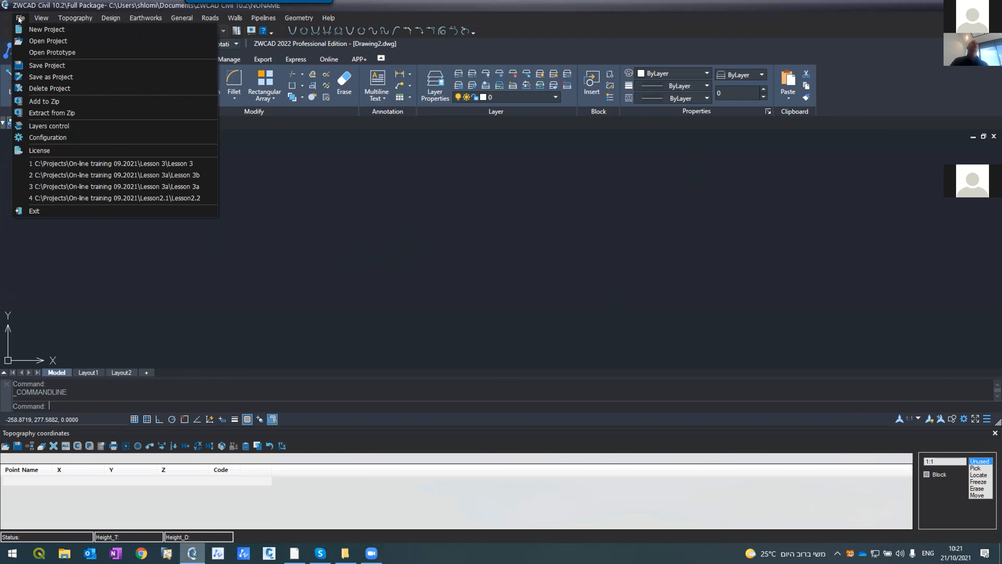
{"action": "left_click", "coordinate": [113, 165]}
{"action": "left_click", "coordinate": [536, 311]}
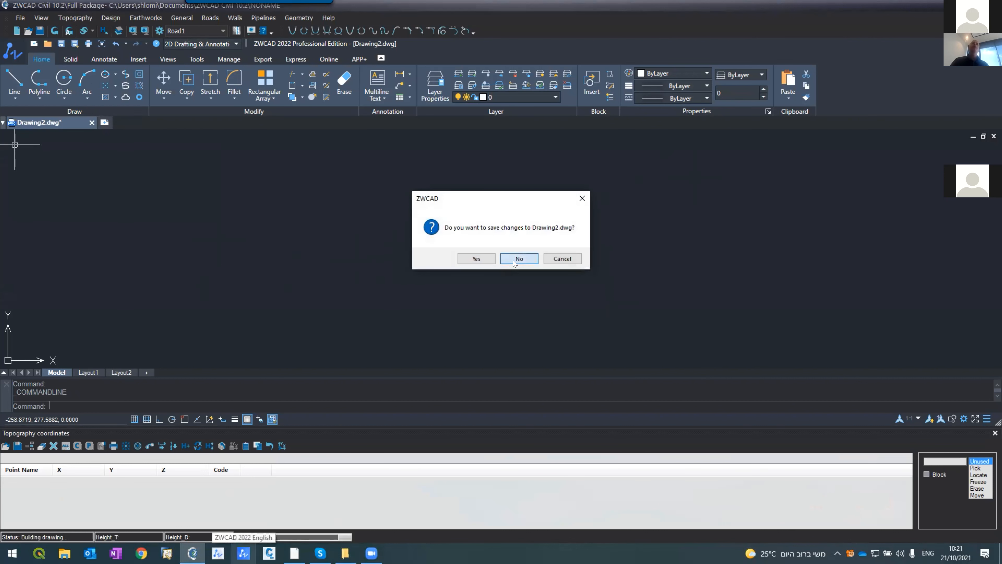
{"action": "left_click", "coordinate": [519, 258]}
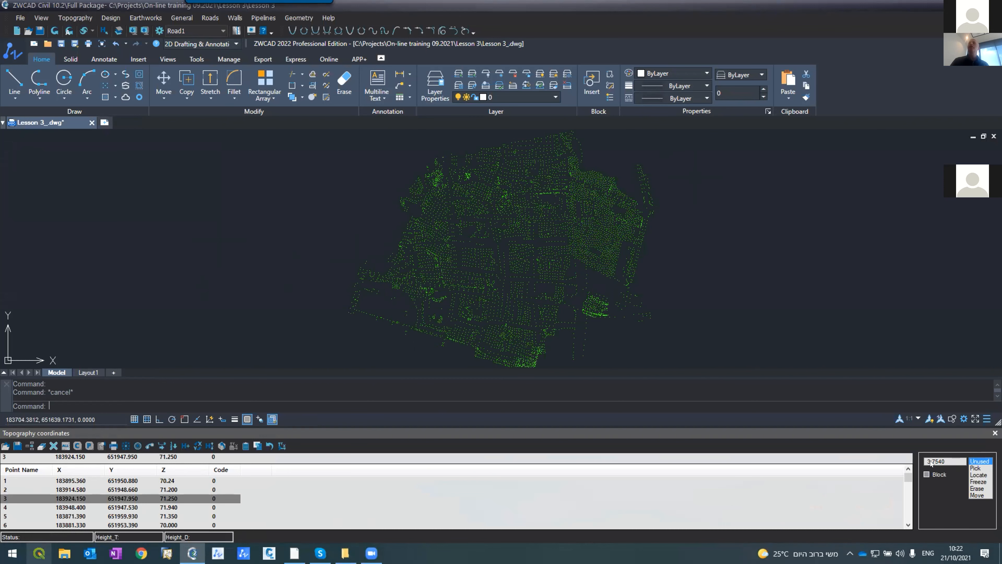
Check the point numbers and elevations up close and fit the whole point cloud to the drawing's extents.
{"action": "scroll", "coordinate": [425, 217], "scroll_direction": "up", "scroll_amount": 10}
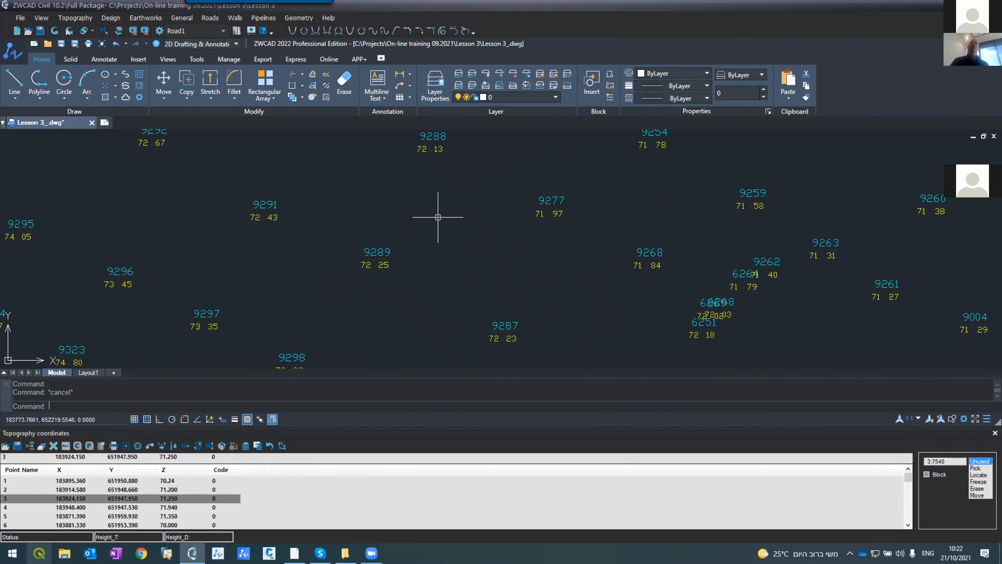
{"action": "scroll", "coordinate": [438, 218], "scroll_direction": "down", "scroll_amount": 10}
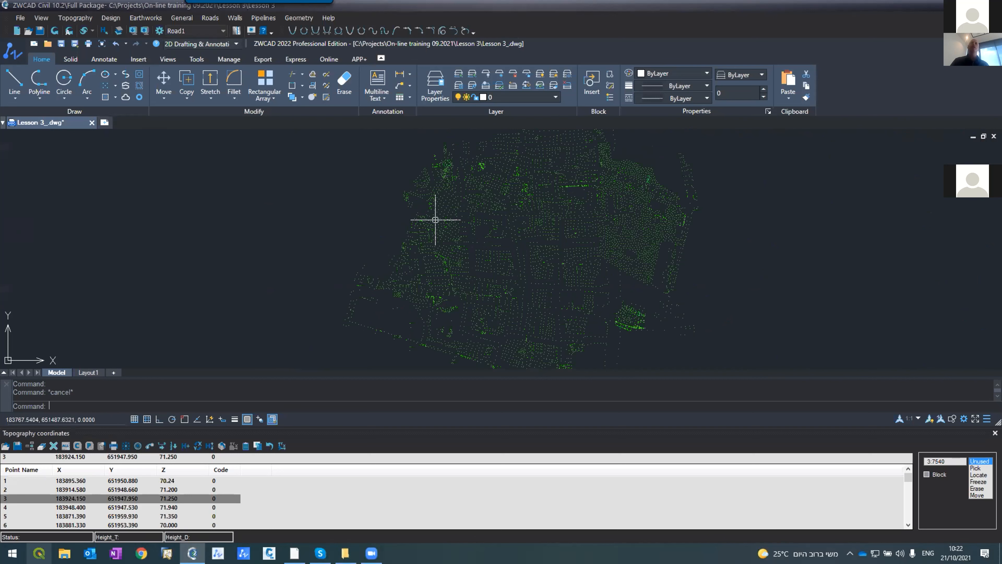
{"action": "type", "text": "z"}
{"action": "key", "text": "Return"}
{"action": "type", "text": "e"}
{"action": "key", "text": "Return"}
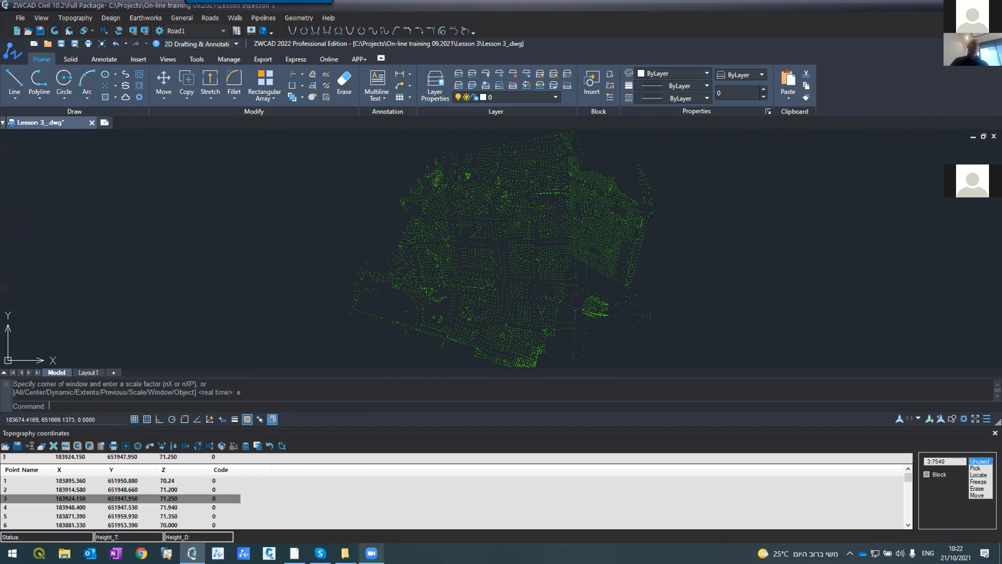
Switch to File Explorer, locate NAR09_Topo.txt in the Projects folder and minimize the window.
{"action": "left_click", "coordinate": [345, 553]}
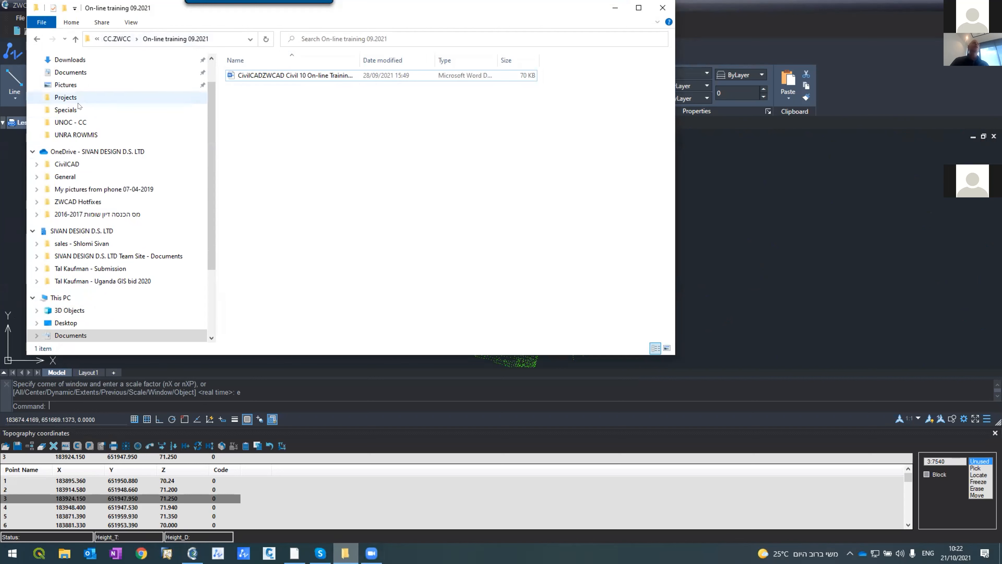
{"action": "left_click", "coordinate": [69, 98]}
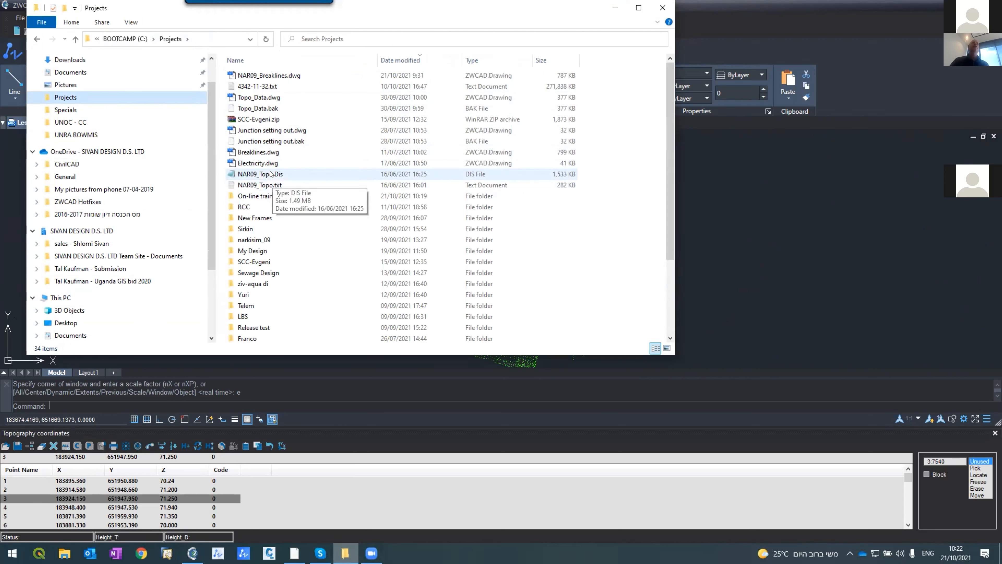
{"action": "left_click_drag", "start_coordinate": [271, 185], "coordinate": [296, 198]}
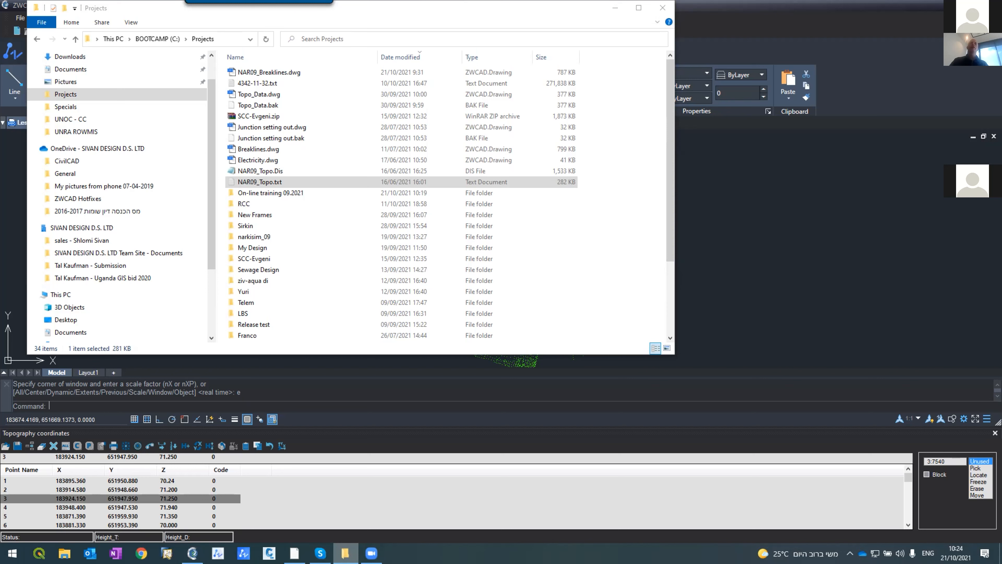
{"action": "left_click_drag", "start_coordinate": [146, 7], "coordinate": [175, 61]}
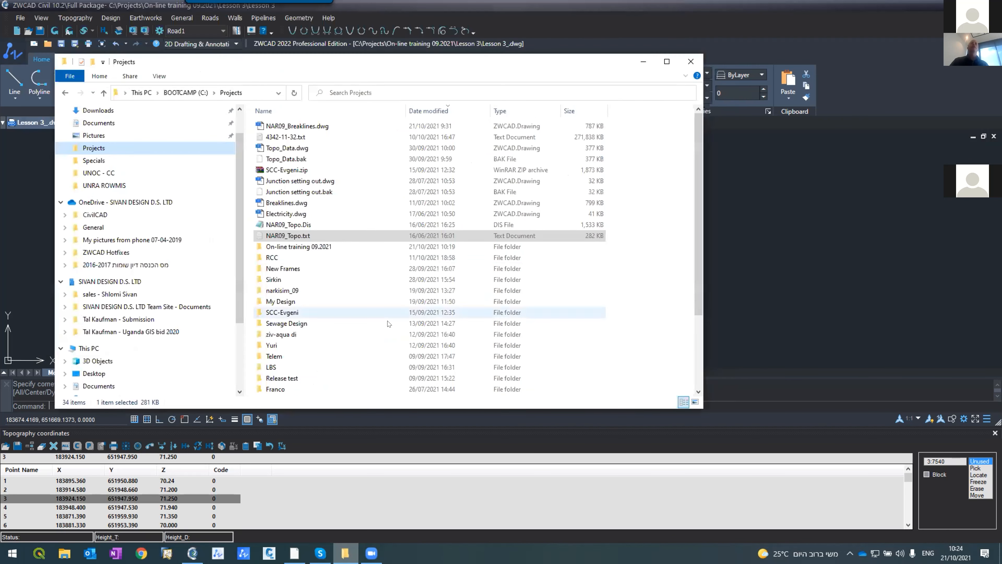
{"action": "left_click", "coordinate": [721, 377]}
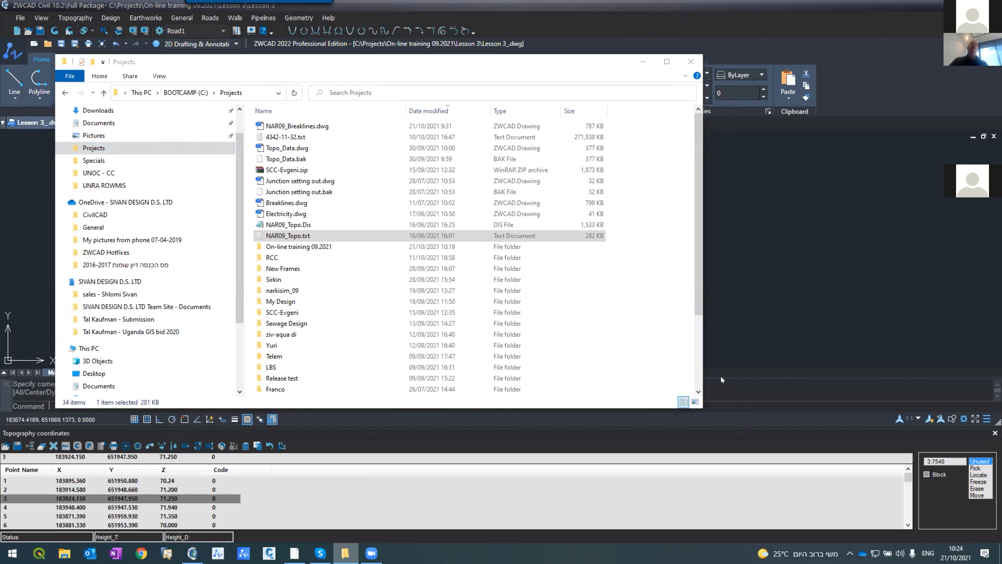
{"action": "left_click", "coordinate": [643, 61]}
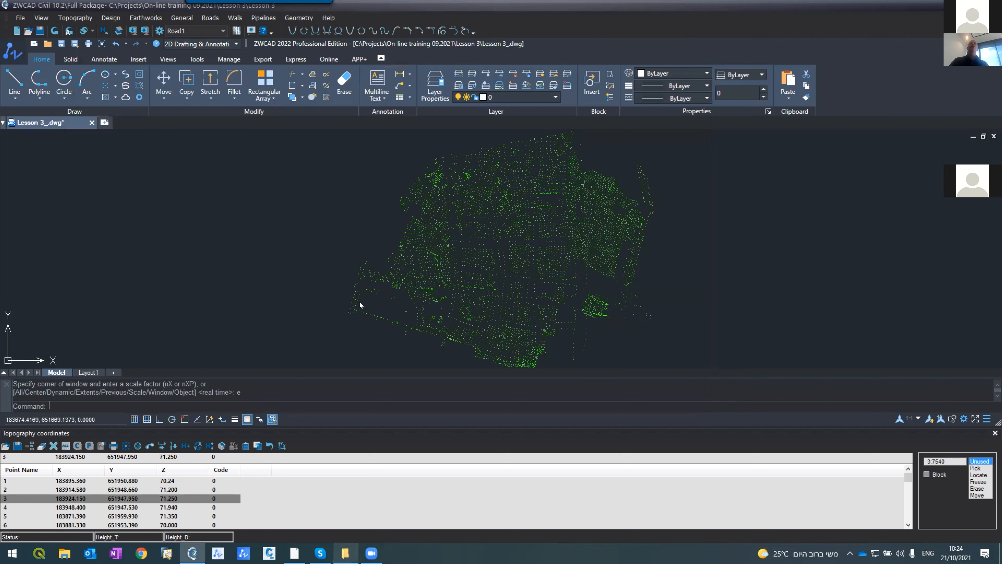
Look over the topographic points and close the Topography coordinates table to enlarge the drawing area.
{"action": "scroll", "coordinate": [430, 293], "scroll_direction": "up", "scroll_amount": 6}
{"action": "scroll", "coordinate": [432, 295], "scroll_direction": "down", "scroll_amount": 8}
{"action": "scroll", "coordinate": [448, 288], "scroll_direction": "up", "scroll_amount": 3}
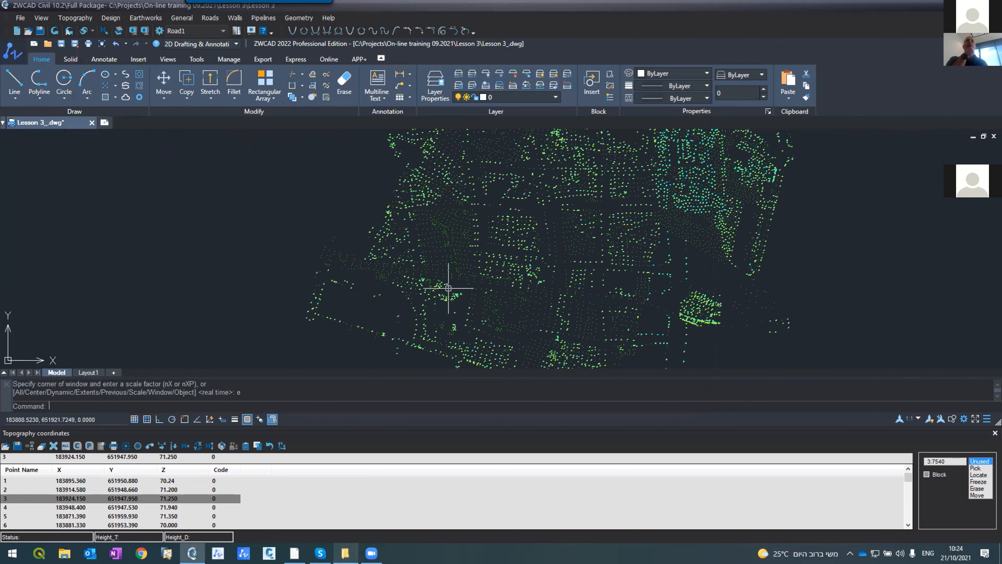
{"action": "scroll", "coordinate": [448, 288], "scroll_direction": "up", "scroll_amount": 2}
{"action": "scroll", "coordinate": [445, 209], "scroll_direction": "up", "scroll_amount": 4}
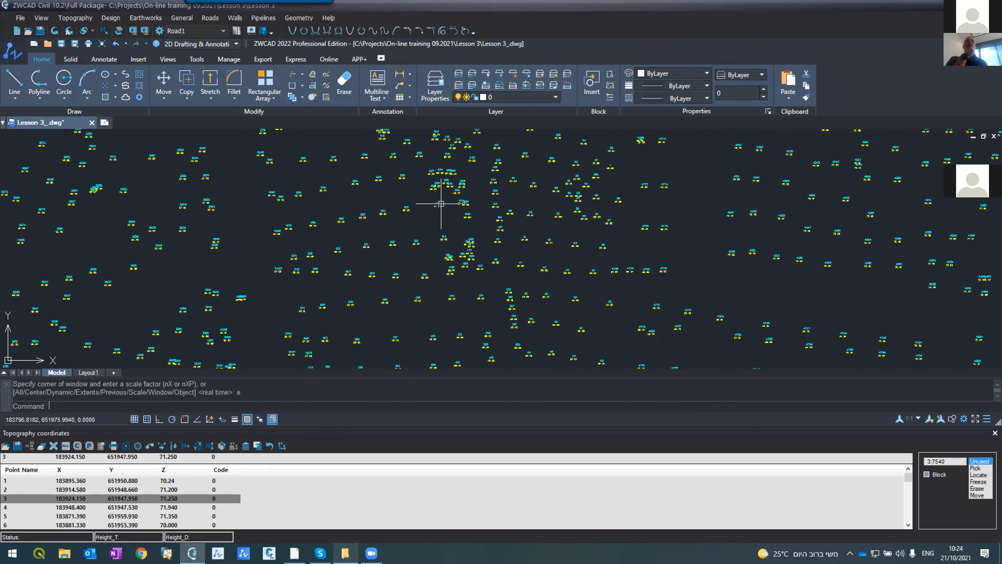
{"action": "left_click", "coordinate": [995, 432]}
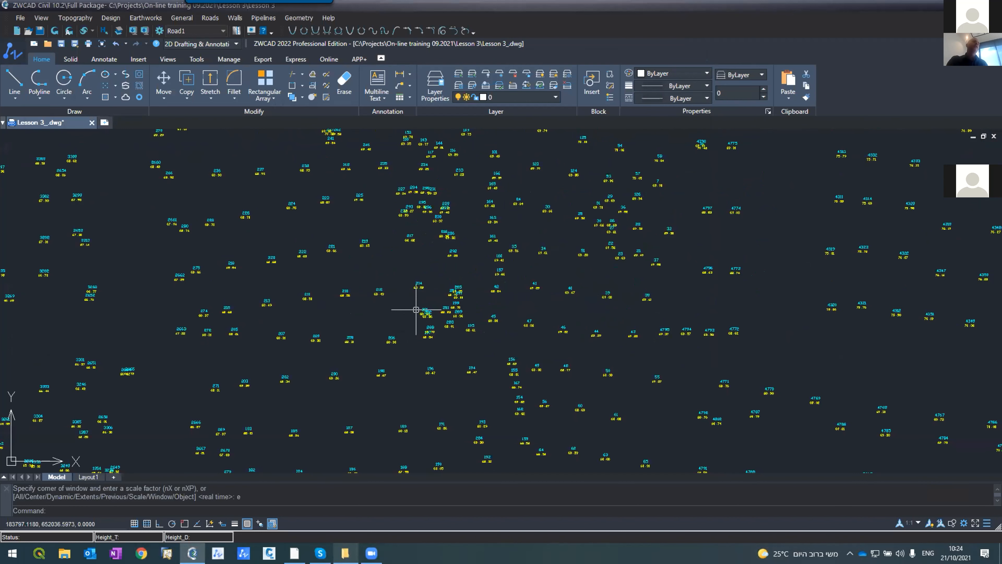
Insert NAR09_Breaklines.dwg from the Projects folder as an exploded block at 0,0,0 with uniform scale 1 and rotation 0.
{"action": "scroll", "coordinate": [415, 310], "scroll_direction": "down", "scroll_amount": 10}
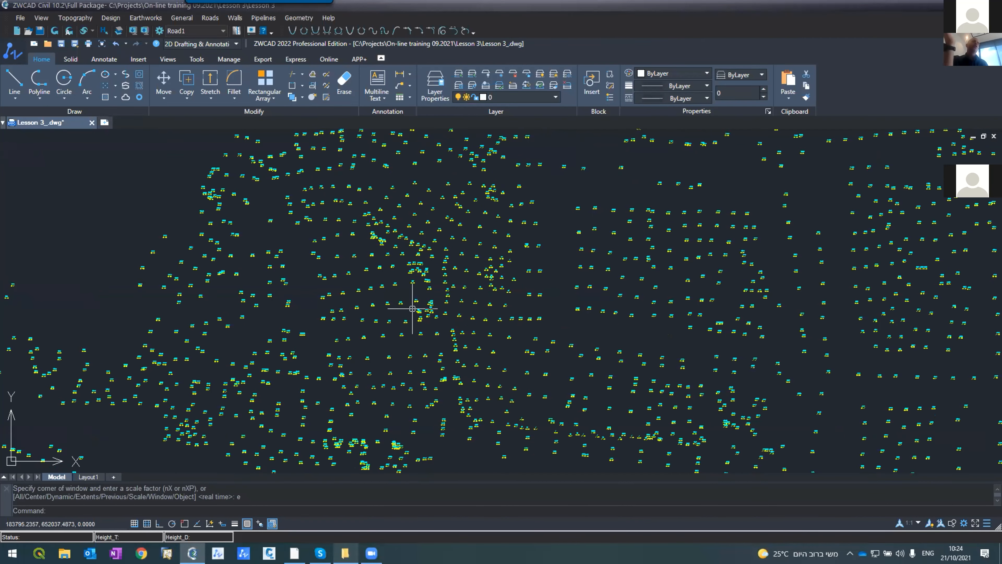
{"action": "scroll", "coordinate": [411, 310], "scroll_direction": "up", "scroll_amount": 6}
{"action": "scroll", "coordinate": [411, 305], "scroll_direction": "down", "scroll_amount": 3}
{"action": "scroll", "coordinate": [410, 300], "scroll_direction": "down", "scroll_amount": 3}
{"action": "scroll", "coordinate": [416, 237], "scroll_direction": "up", "scroll_amount": 2}
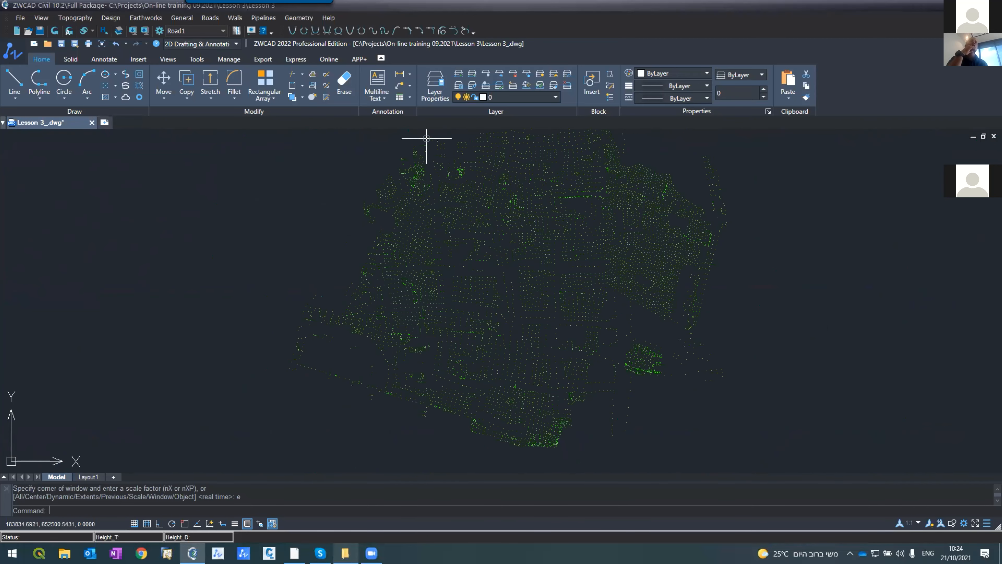
{"action": "scroll", "coordinate": [510, 276], "scroll_direction": "up", "scroll_amount": 5}
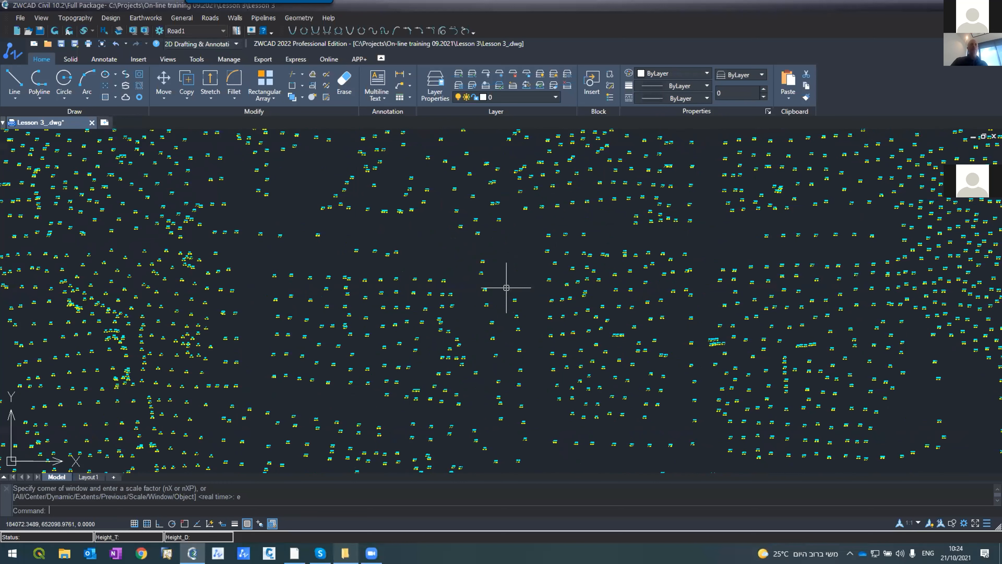
{"action": "type", "text": "insert"}
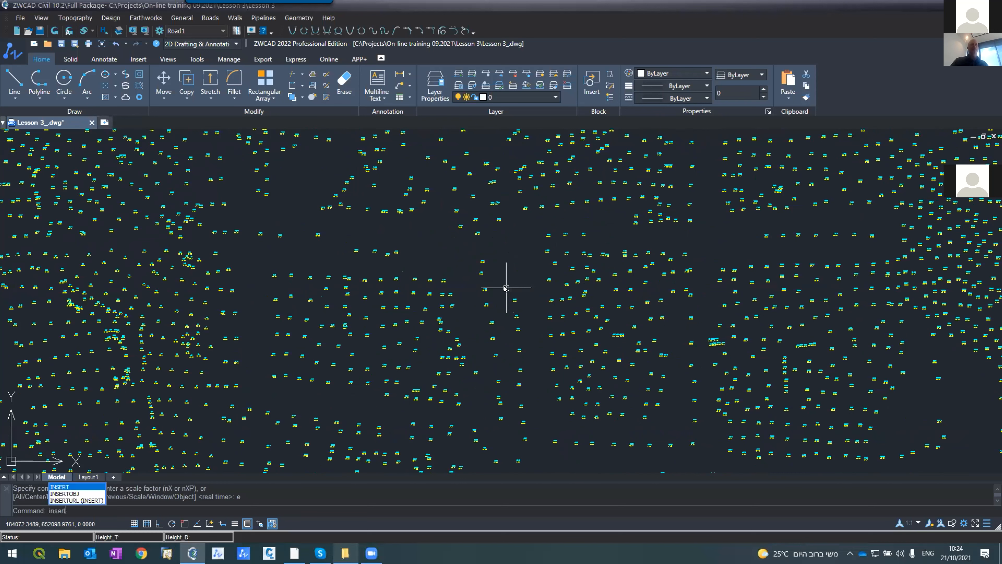
{"action": "key", "text": "Return"}
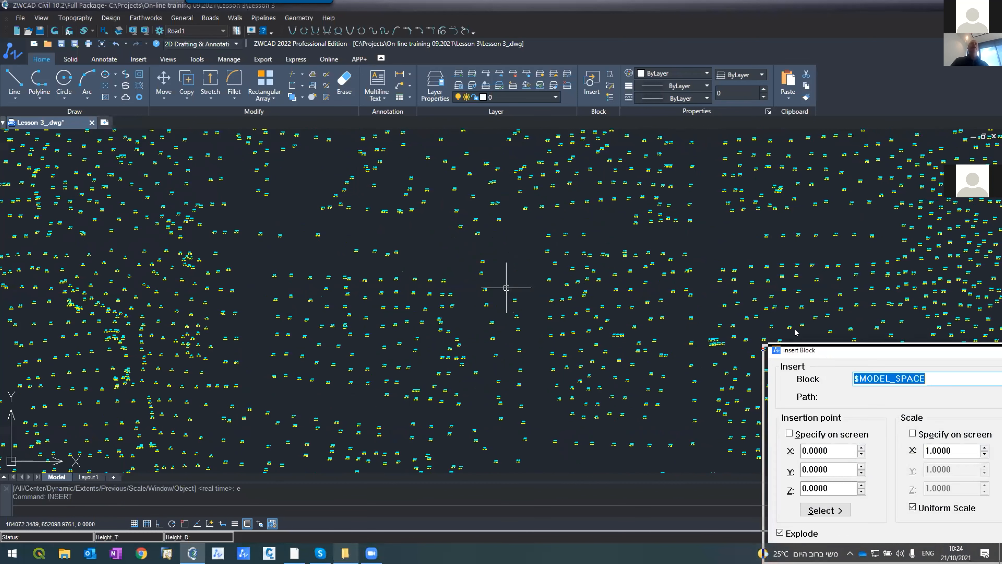
{"action": "left_click", "coordinate": [468, 177]}
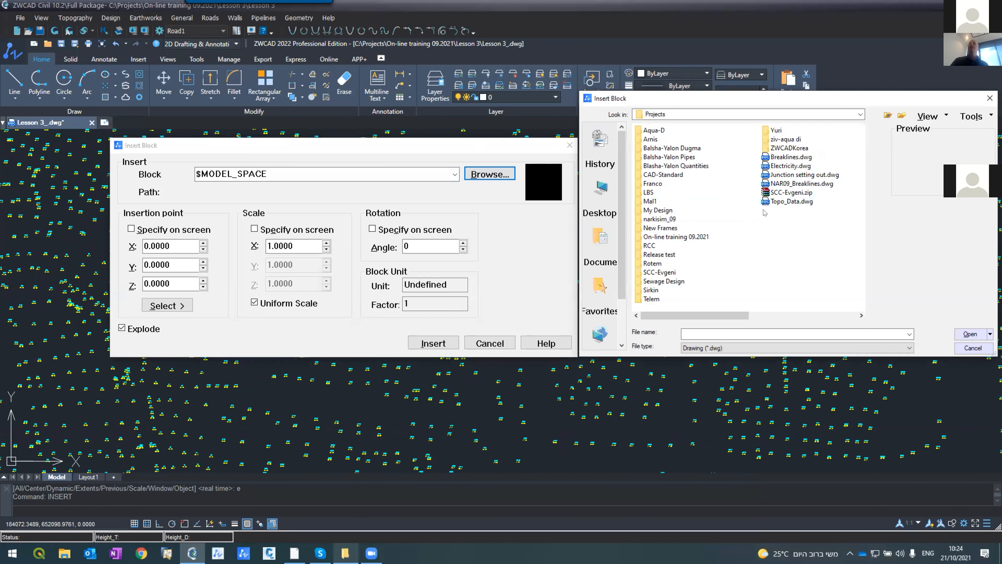
{"action": "left_click", "coordinate": [786, 183]}
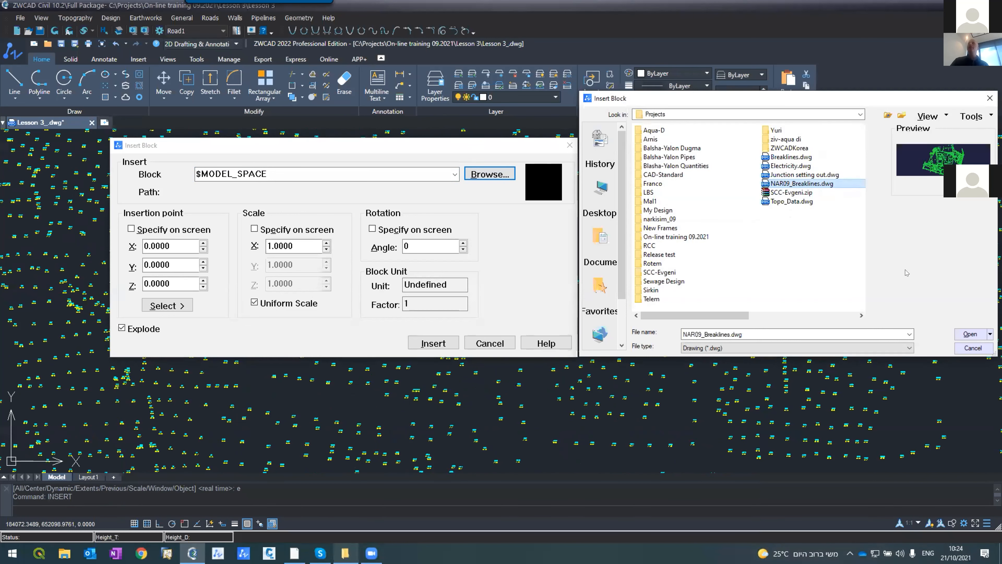
{"action": "left_click", "coordinate": [970, 333]}
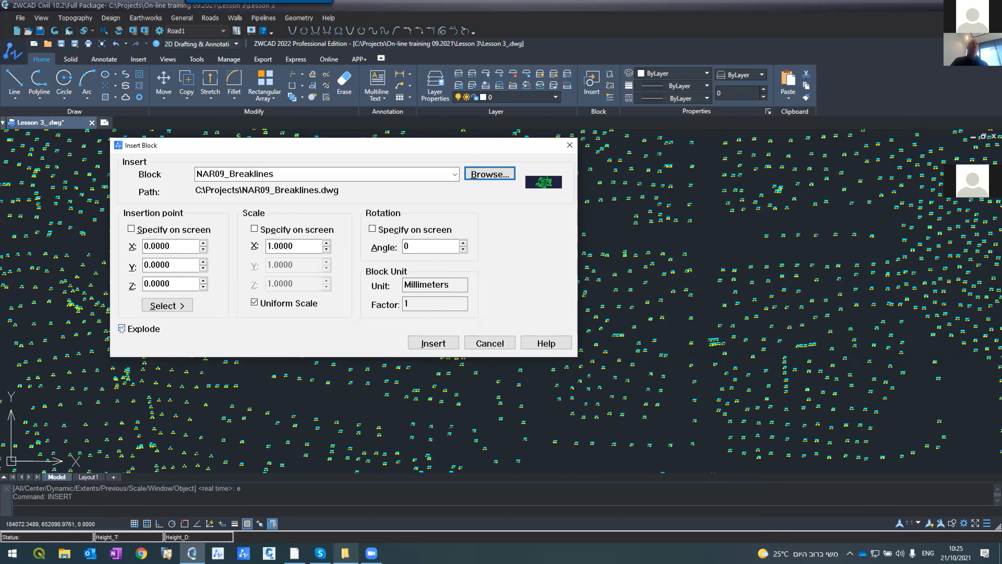
{"action": "left_click", "coordinate": [428, 344]}
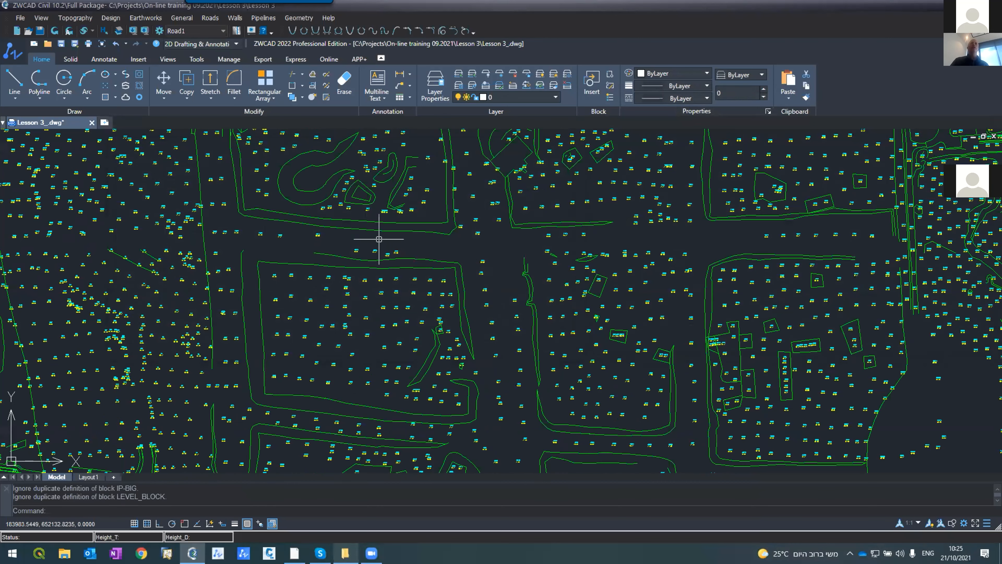
Examine how the inserted breaklines relate to the topographic points along the roads, plots and buildings.
{"action": "scroll", "coordinate": [373, 238], "scroll_direction": "down", "scroll_amount": 5}
{"action": "scroll", "coordinate": [373, 238], "scroll_direction": "up", "scroll_amount": 8}
{"action": "scroll", "coordinate": [298, 286], "scroll_direction": "down", "scroll_amount": 7}
{"action": "scroll", "coordinate": [262, 224], "scroll_direction": "up", "scroll_amount": 3}
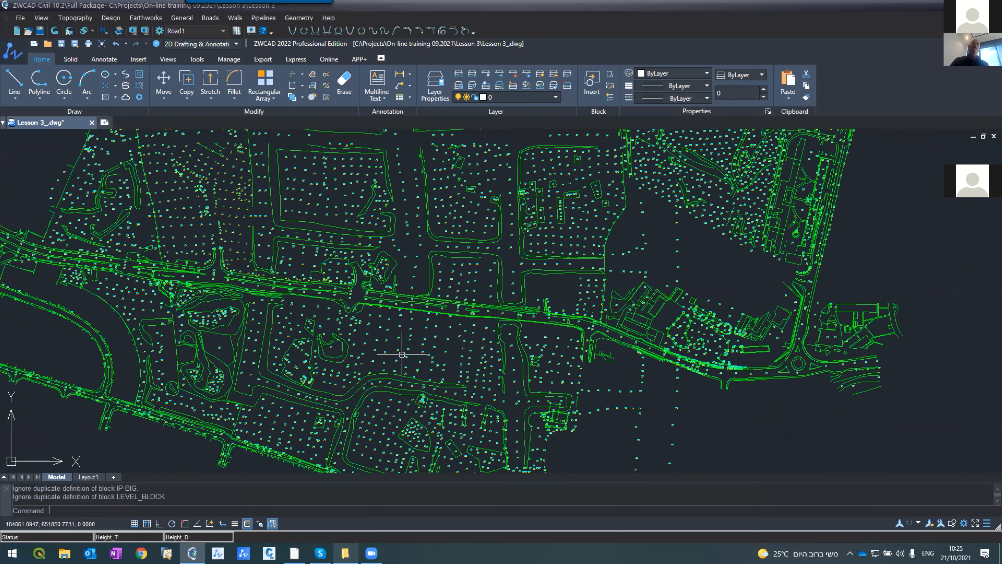
{"action": "scroll", "coordinate": [398, 351], "scroll_direction": "up", "scroll_amount": 4}
{"action": "scroll", "coordinate": [655, 237], "scroll_direction": "down", "scroll_amount": 5}
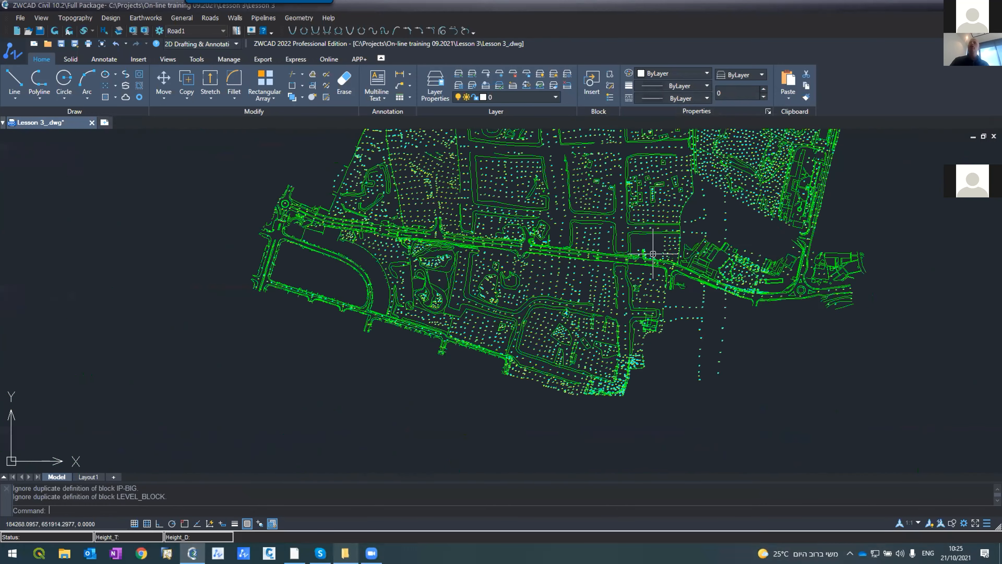
{"action": "scroll", "coordinate": [675, 265], "scroll_direction": "up", "scroll_amount": 6}
{"action": "scroll", "coordinate": [679, 265], "scroll_direction": "down", "scroll_amount": 3}
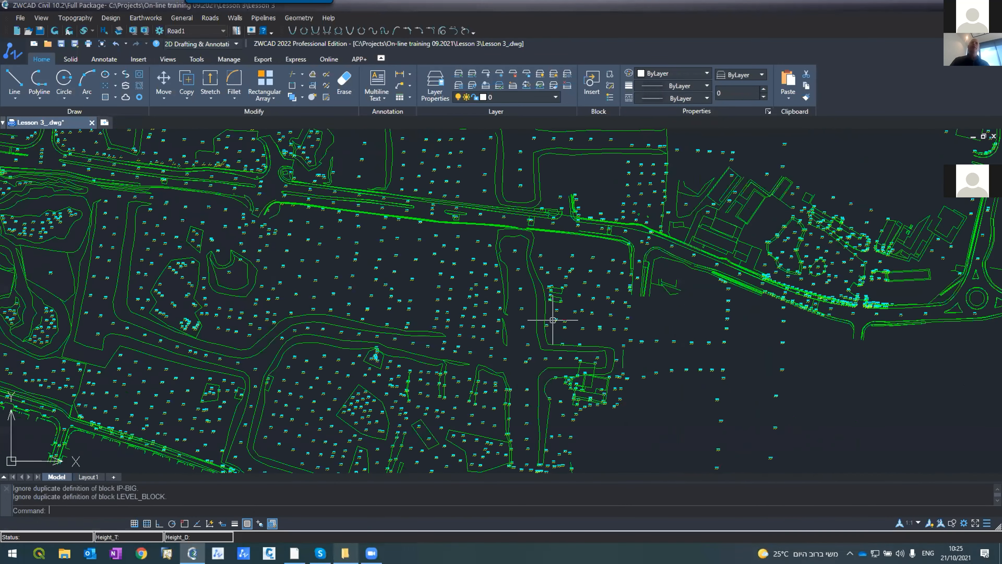
Select the breakline around the road bend and examine its vertices against the surrounding topographic points and their elevations.
{"action": "scroll", "coordinate": [536, 314], "scroll_direction": "down", "scroll_amount": 2}
{"action": "scroll", "coordinate": [392, 307], "scroll_direction": "up", "scroll_amount": 1}
{"action": "scroll", "coordinate": [393, 307], "scroll_direction": "up", "scroll_amount": 5}
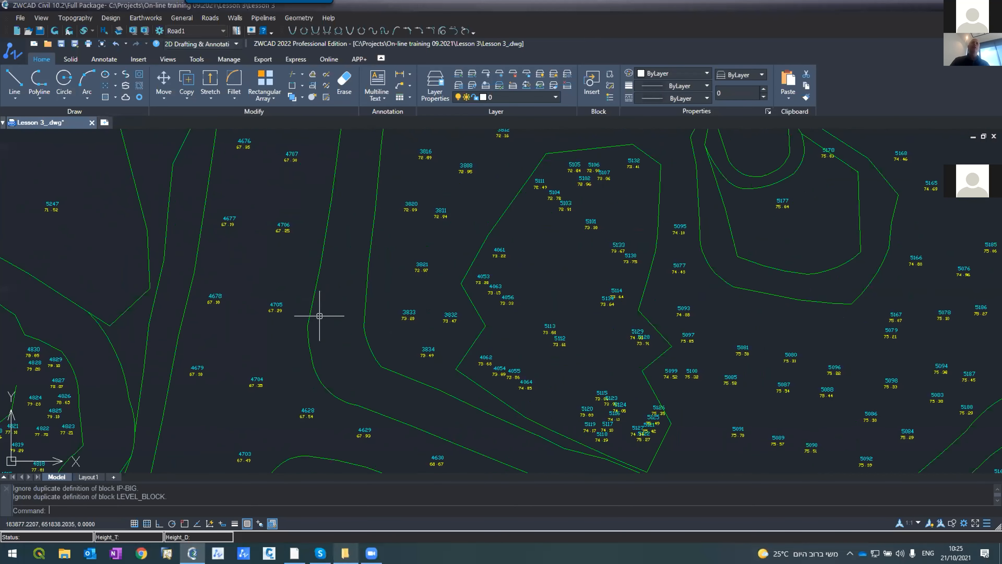
{"action": "left_click", "coordinate": [307, 325]}
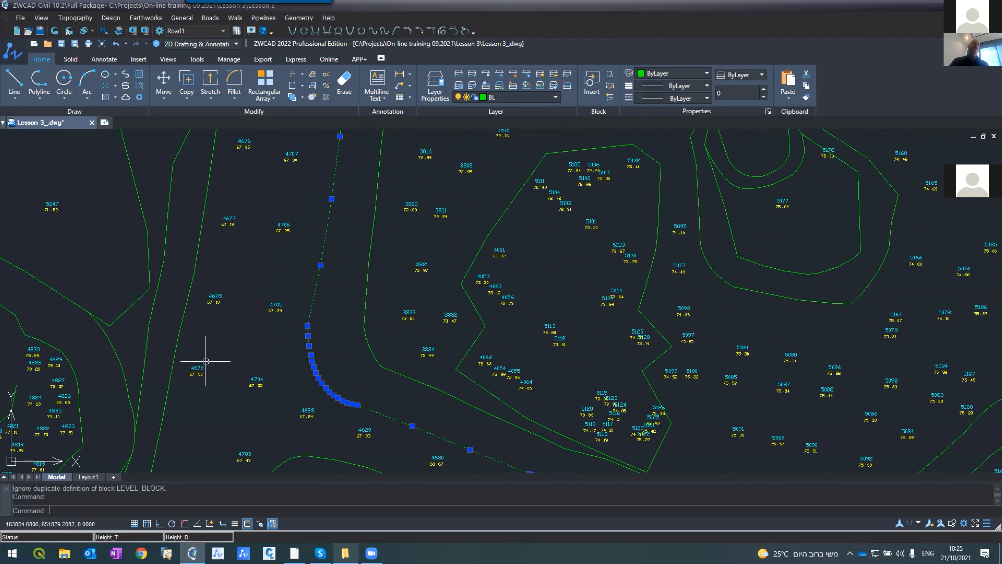
{"action": "scroll", "coordinate": [202, 371], "scroll_direction": "up", "scroll_amount": 5}
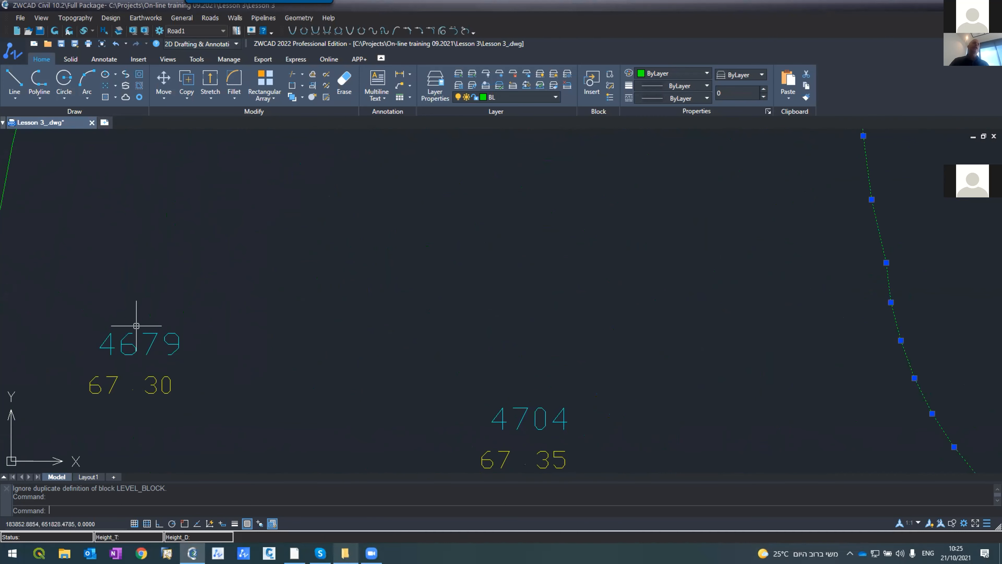
{"action": "scroll", "coordinate": [160, 355], "scroll_direction": "down", "scroll_amount": 3}
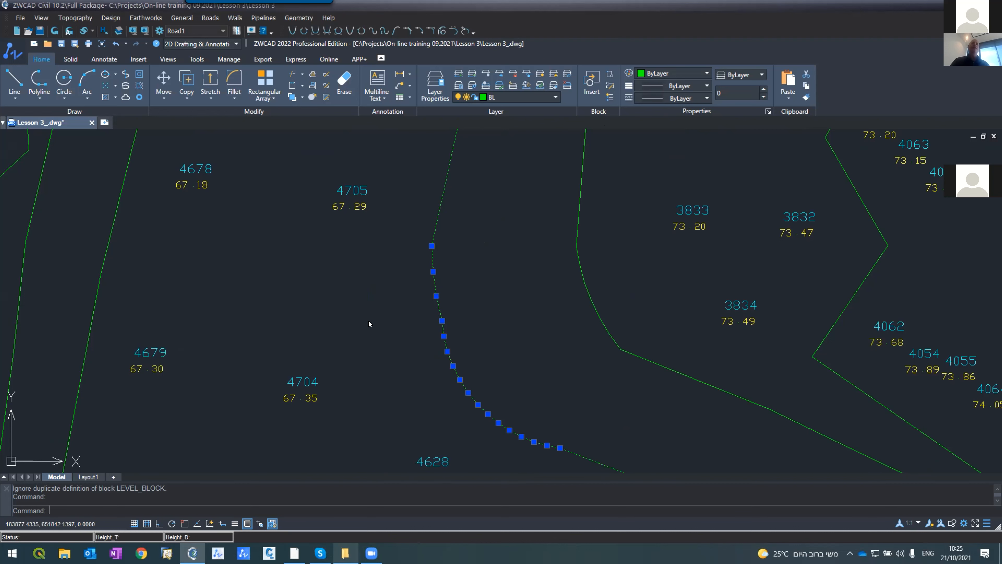
{"action": "scroll", "coordinate": [281, 301], "scroll_direction": "down", "scroll_amount": 4}
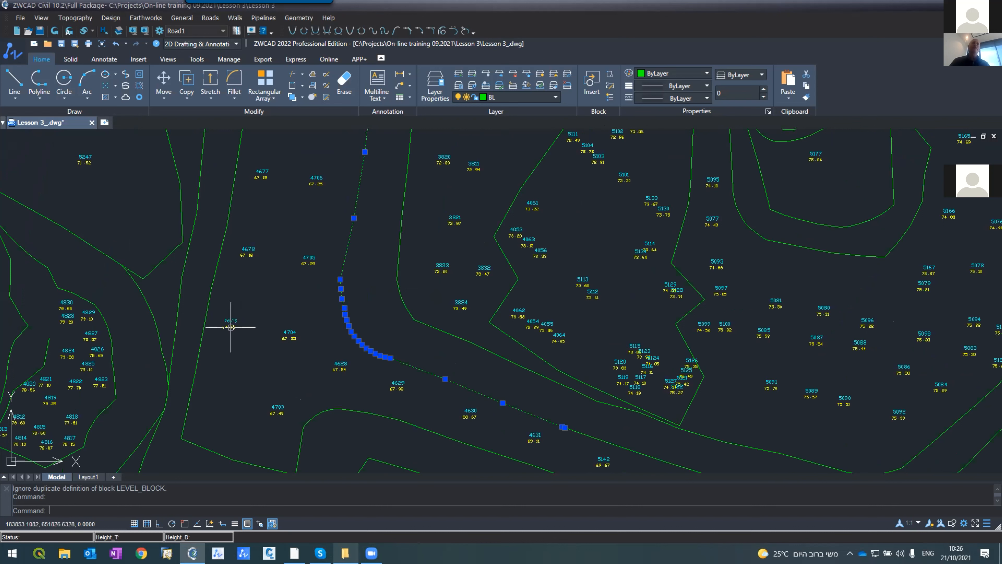
{"action": "key", "text": "Escape"}
{"action": "key", "text": "Escape"}
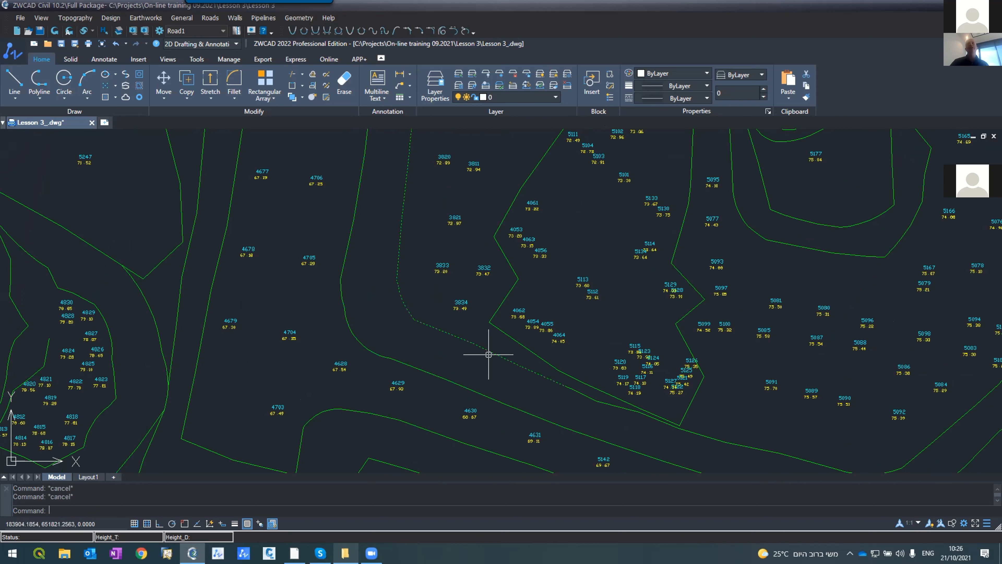
{"action": "left_click", "coordinate": [364, 349]}
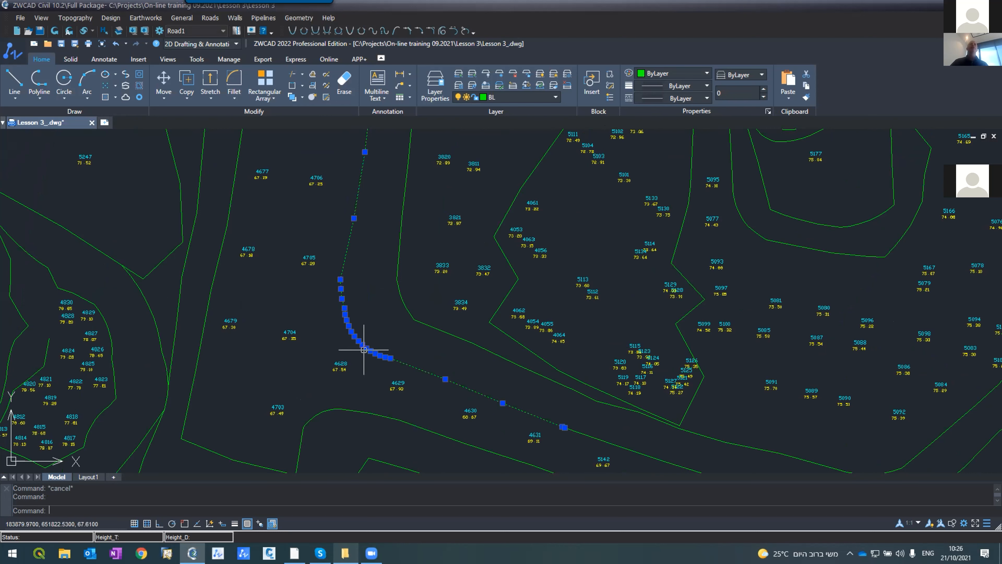
{"action": "scroll", "coordinate": [258, 273], "scroll_direction": "down", "scroll_amount": 8}
{"action": "scroll", "coordinate": [259, 273], "scroll_direction": "up", "scroll_amount": 6}
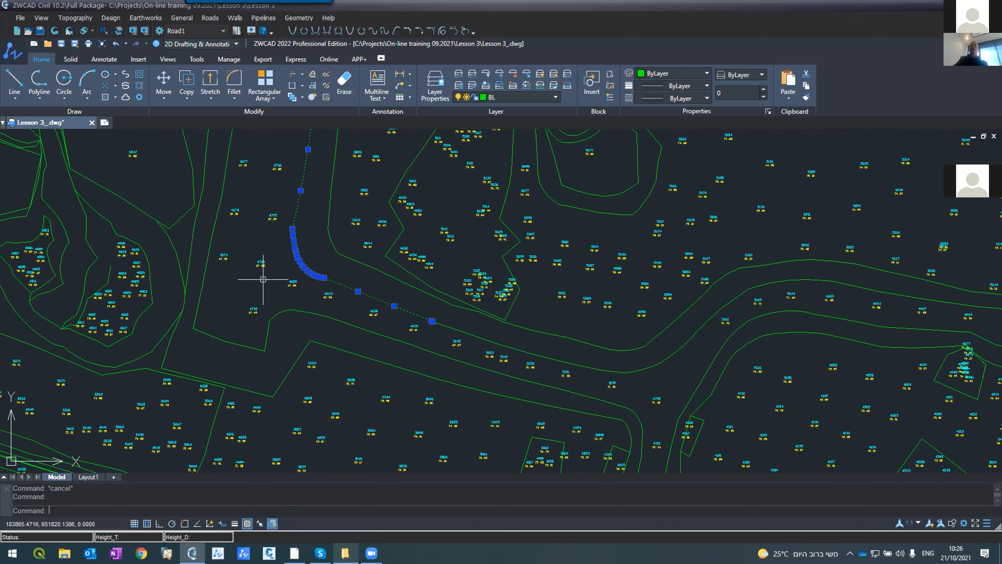
{"action": "key", "text": "Escape"}
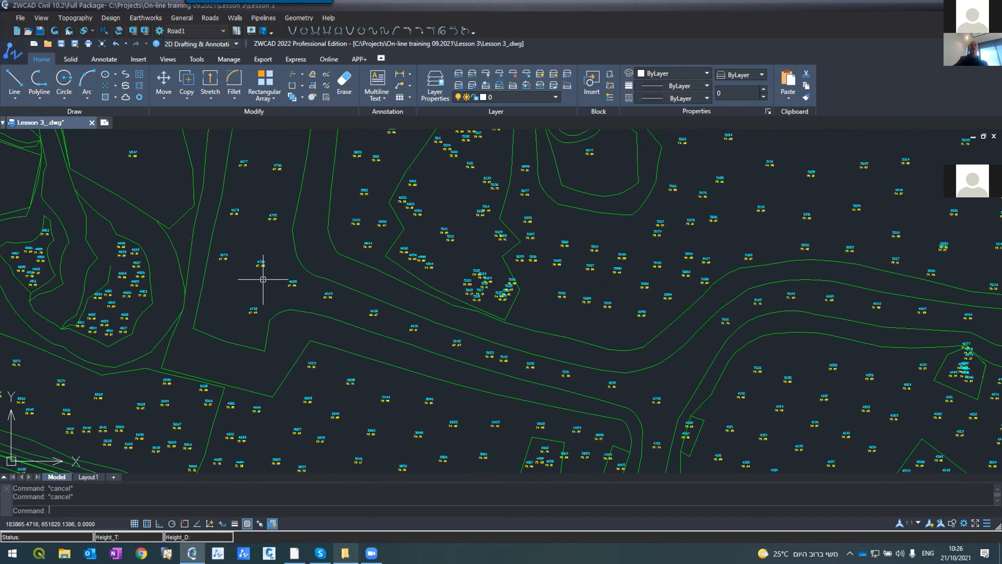
List the vertex coordinates of the BL breakline along the long north-south road and close the text listing.
{"action": "scroll", "coordinate": [263, 279], "scroll_direction": "down", "scroll_amount": 10}
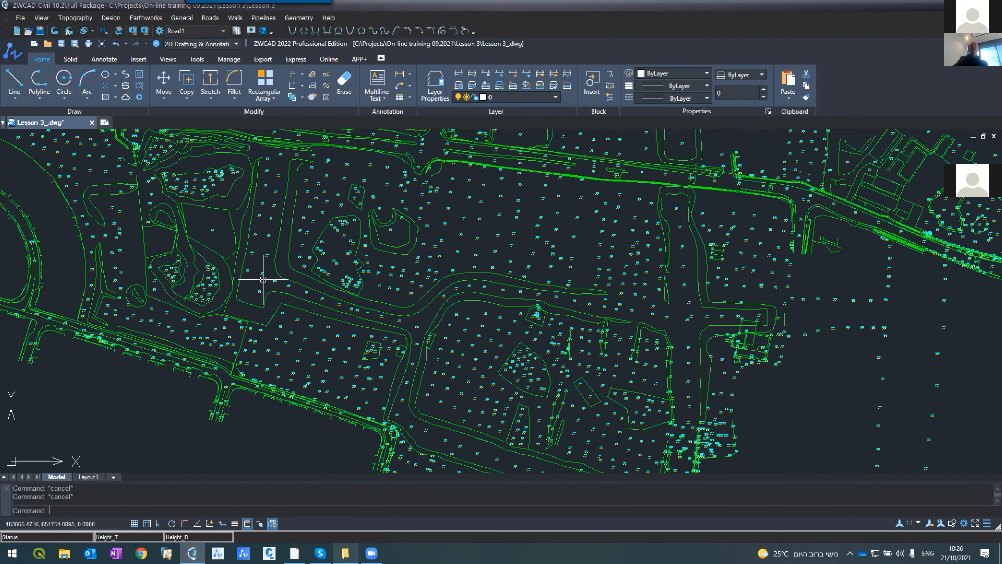
{"action": "scroll", "coordinate": [260, 216], "scroll_direction": "up", "scroll_amount": 3}
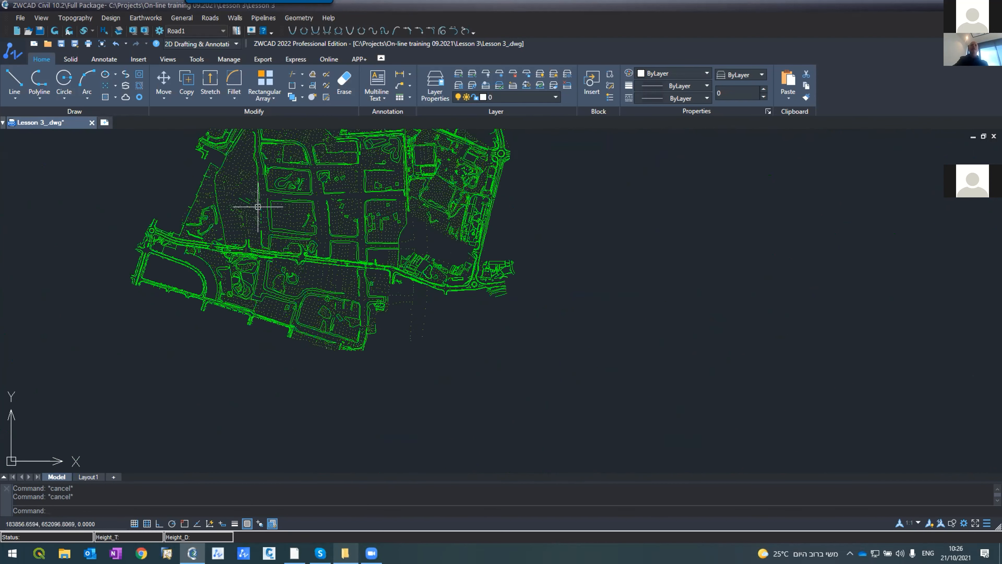
{"action": "scroll", "coordinate": [260, 209], "scroll_direction": "up", "scroll_amount": 6}
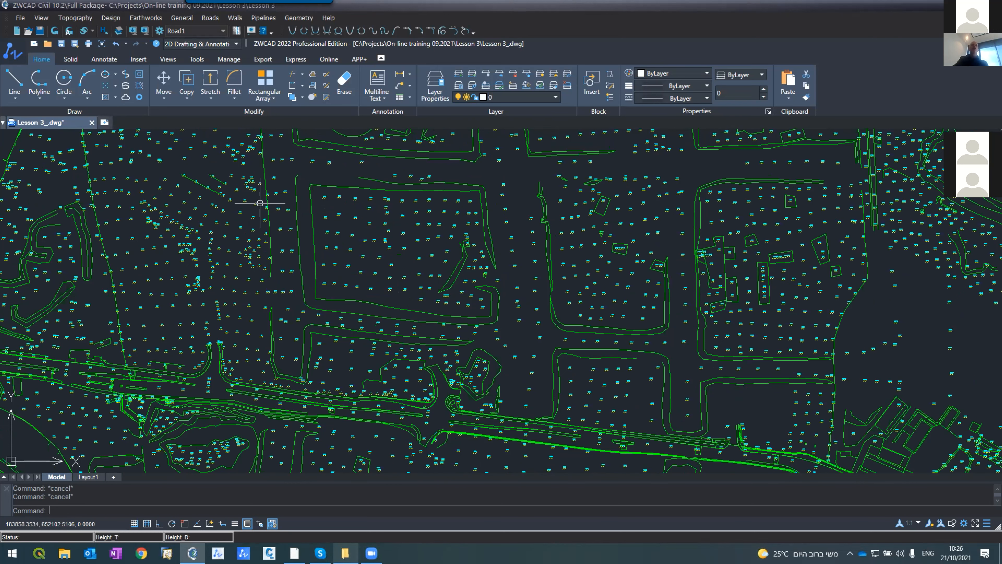
{"action": "scroll", "coordinate": [261, 203], "scroll_direction": "up", "scroll_amount": 2}
{"action": "left_click", "coordinate": [273, 226]}
{"action": "scroll", "coordinate": [323, 374], "scroll_direction": "down", "scroll_amount": 5}
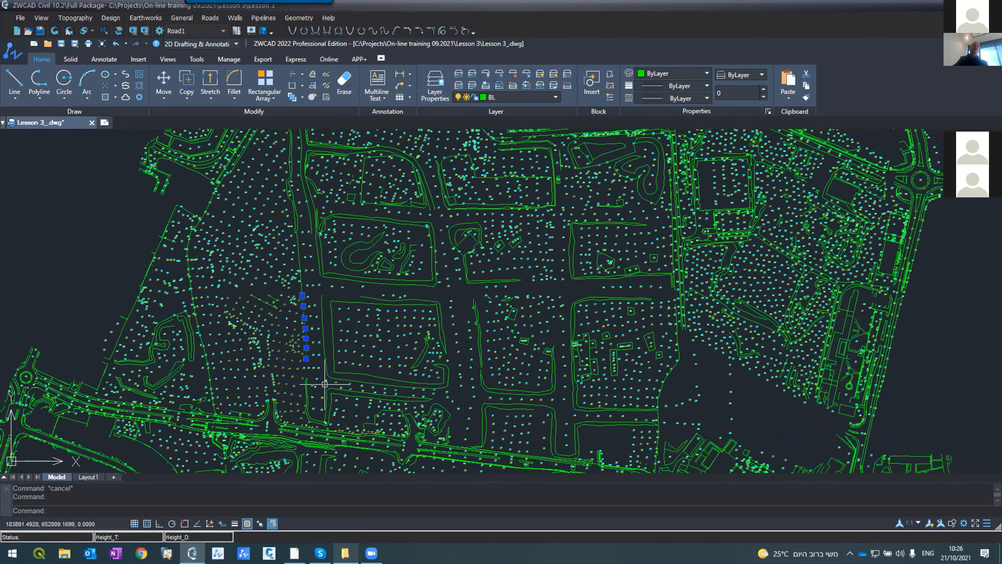
{"action": "scroll", "coordinate": [317, 339], "scroll_direction": "up", "scroll_amount": 8}
{"action": "type", "text": "LI"}
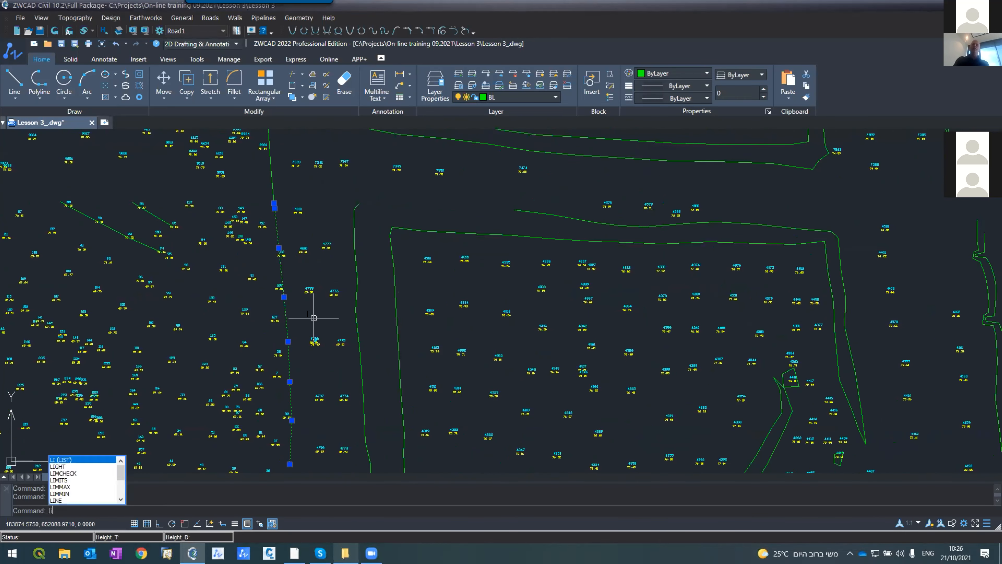
{"action": "key", "text": "Return"}
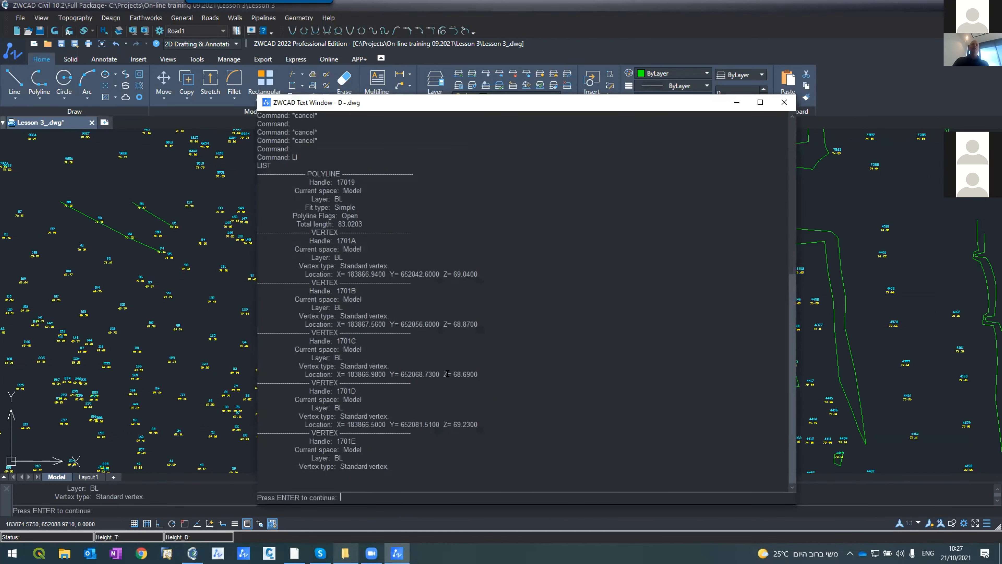
{"action": "left_click", "coordinate": [785, 103]}
Look over the whole site, show the Projects folder in File Explorer with NAR09_Breaklines.dwg, and minimize the window.
{"action": "scroll", "coordinate": [330, 326], "scroll_direction": "down", "scroll_amount": 5}
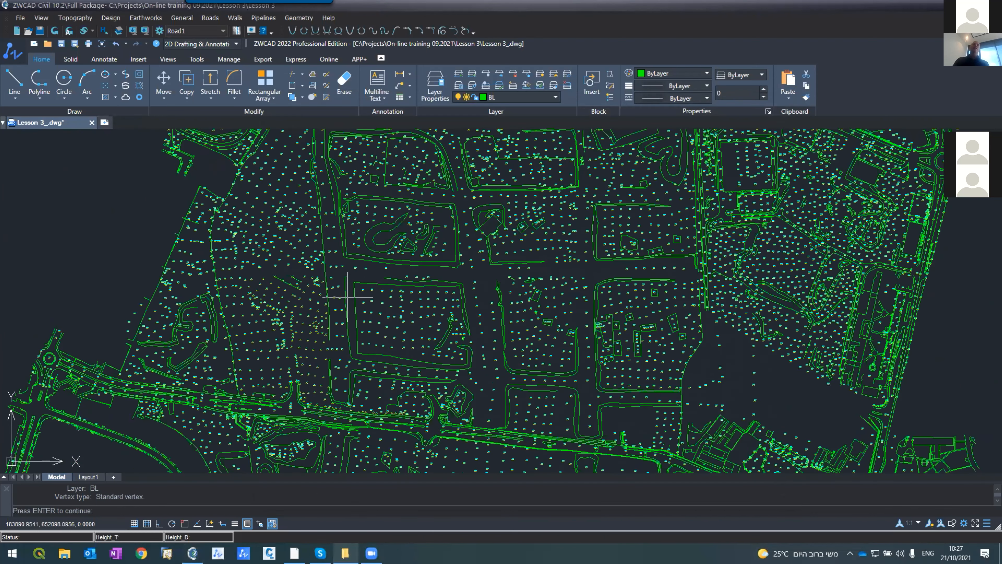
{"action": "scroll", "coordinate": [347, 296], "scroll_direction": "down", "scroll_amount": 3}
{"action": "scroll", "coordinate": [329, 317], "scroll_direction": "down", "scroll_amount": 3}
{"action": "scroll", "coordinate": [329, 317], "scroll_direction": "up", "scroll_amount": 3}
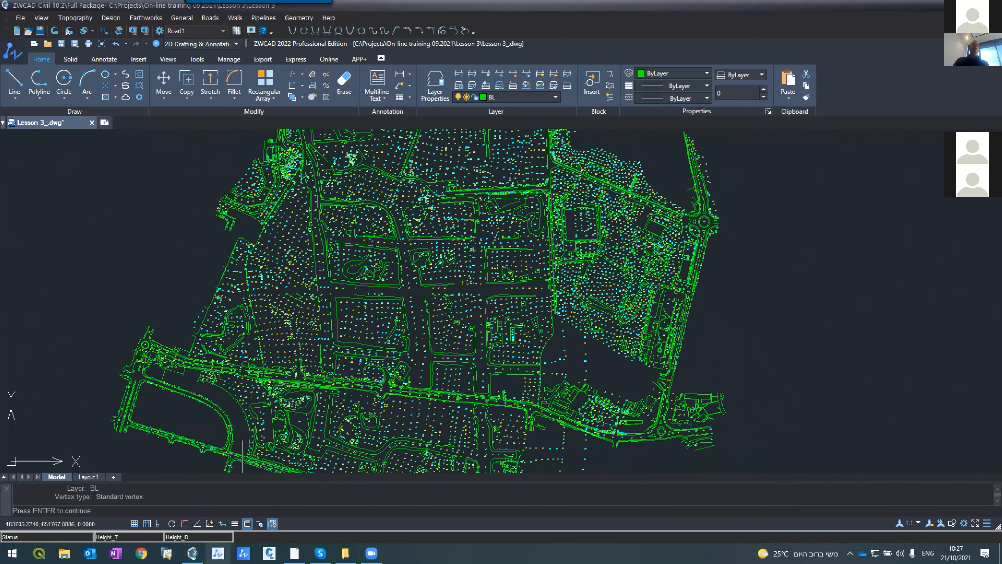
{"action": "left_click", "coordinate": [345, 553]}
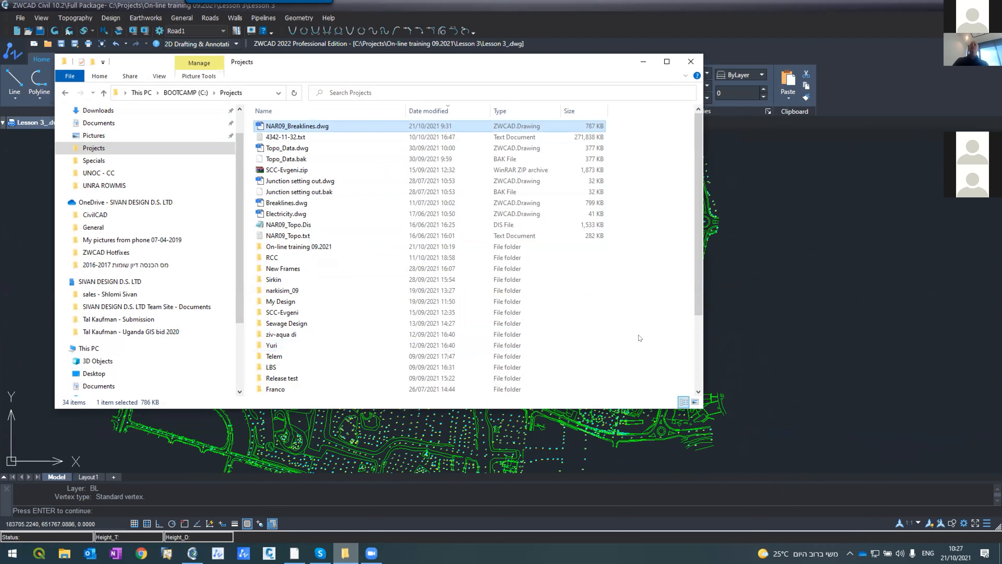
{"action": "left_click", "coordinate": [837, 420]}
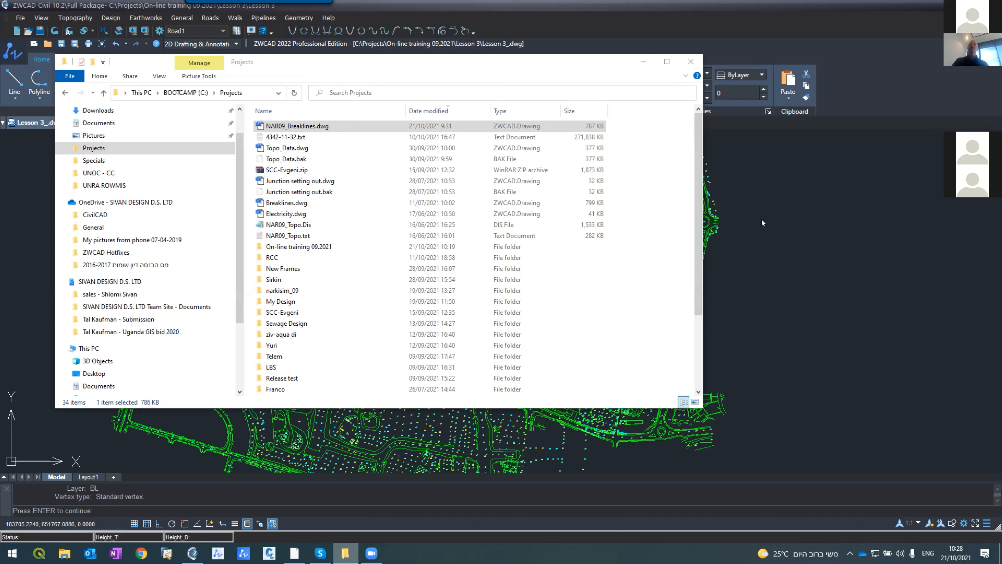
{"action": "left_click", "coordinate": [643, 61]}
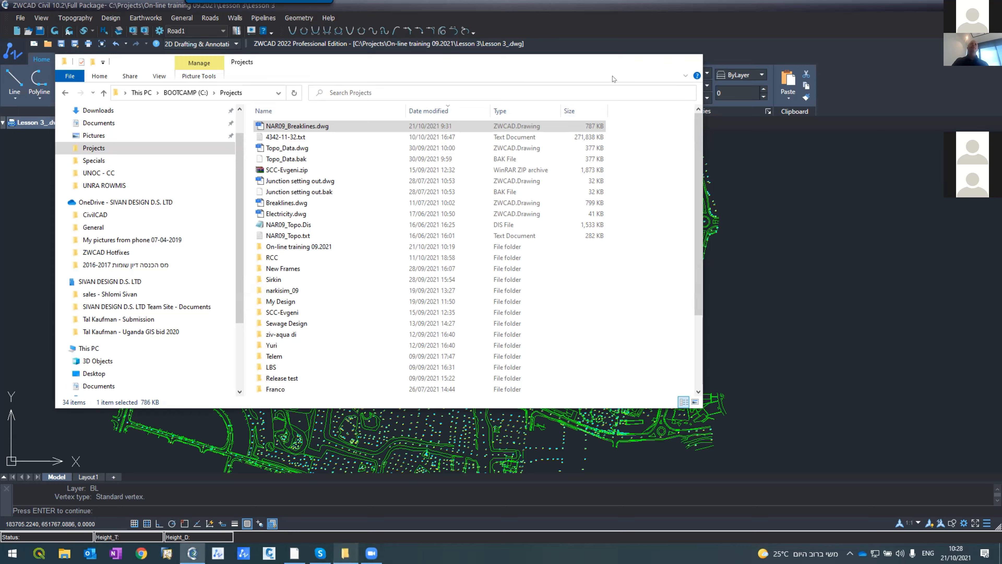
End the pending breakline listing, clear any running command and zoom the drawing to its extents.
{"action": "scroll", "coordinate": [214, 211], "scroll_direction": "down", "scroll_amount": 8}
{"action": "scroll", "coordinate": [213, 221], "scroll_direction": "up", "scroll_amount": 12}
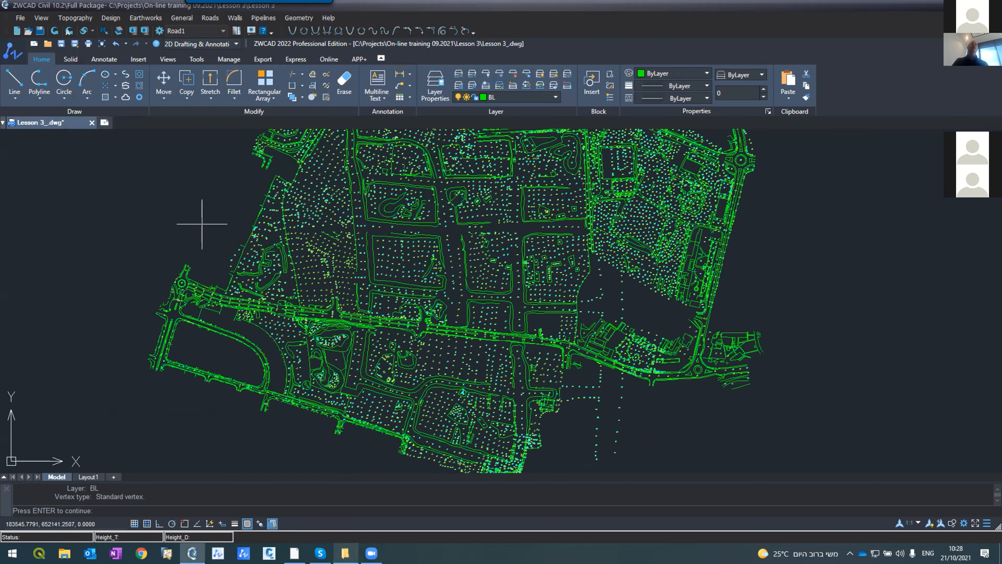
{"action": "scroll", "coordinate": [213, 231], "scroll_direction": "down", "scroll_amount": 8}
{"action": "scroll", "coordinate": [316, 264], "scroll_direction": "up", "scroll_amount": 6}
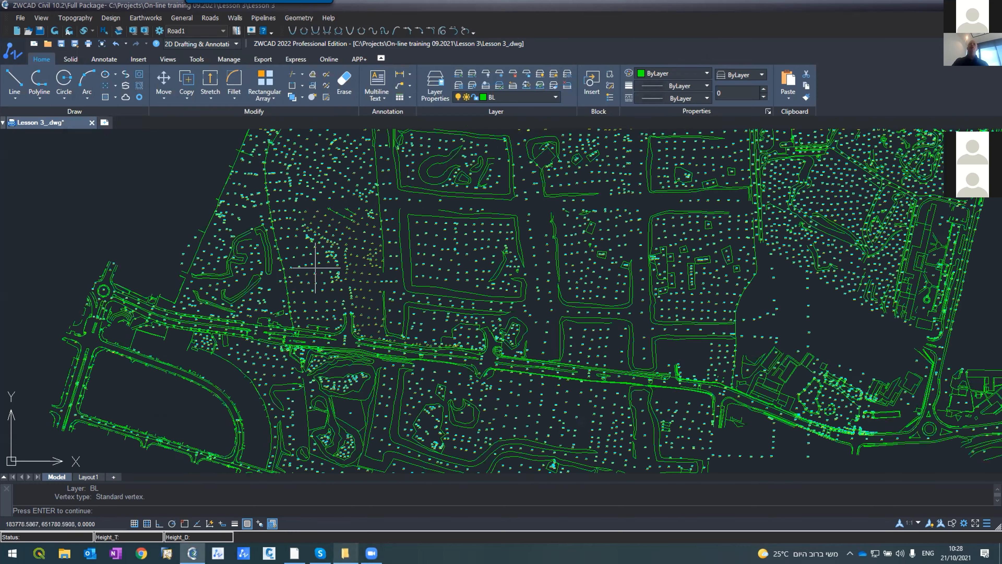
{"action": "key", "text": "Return"}
{"action": "type", "text": "E"}
{"action": "key", "text": "Return"}
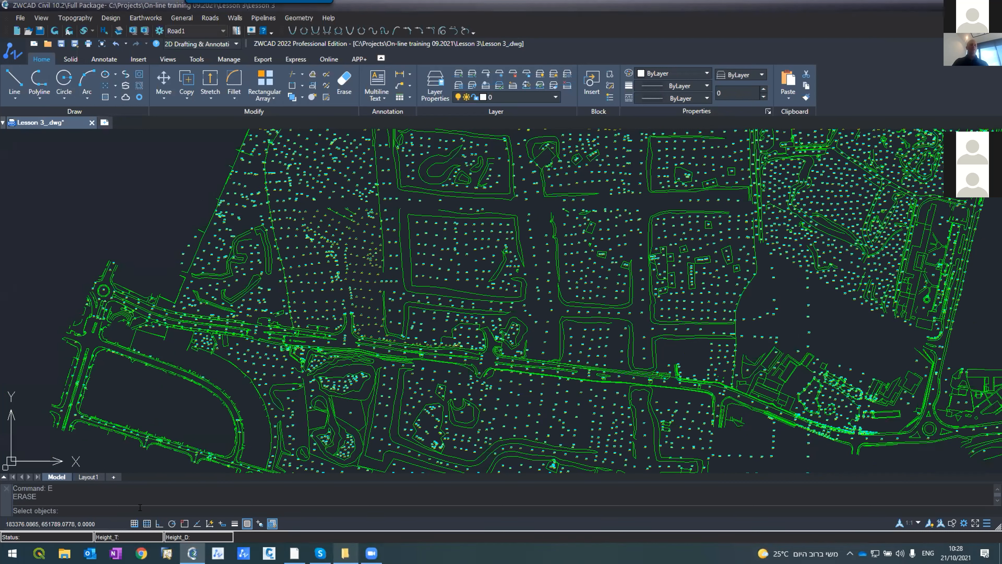
{"action": "key", "text": "Escape"}
{"action": "type", "text": "z"}
{"action": "key", "text": "Return"}
{"action": "type", "text": "e"}
{"action": "key", "text": "Return"}
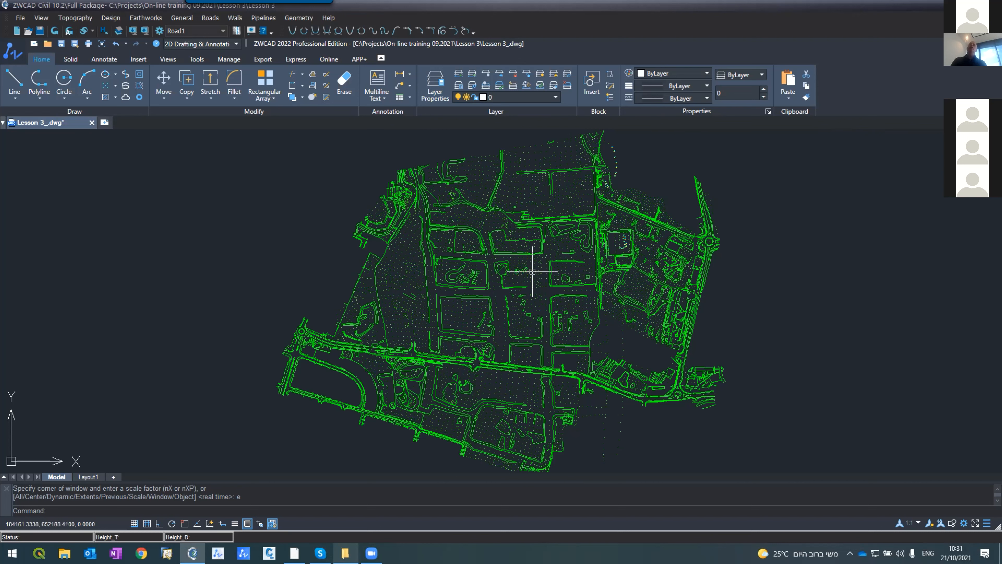
Open the Topography coordinates table, close it again and examine the numbered points along the main road.
{"action": "left_click", "coordinate": [75, 18]}
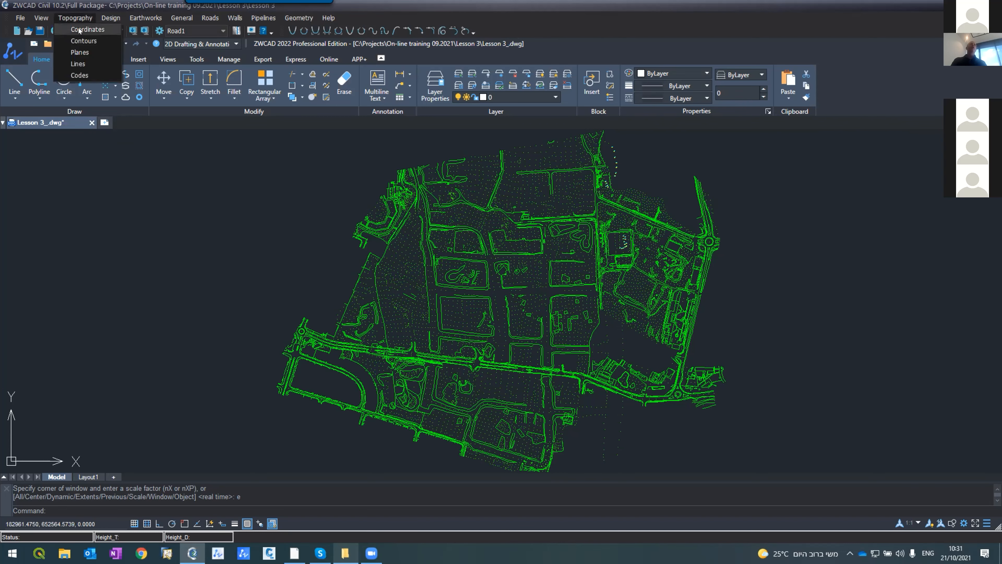
{"action": "left_click", "coordinate": [81, 30]}
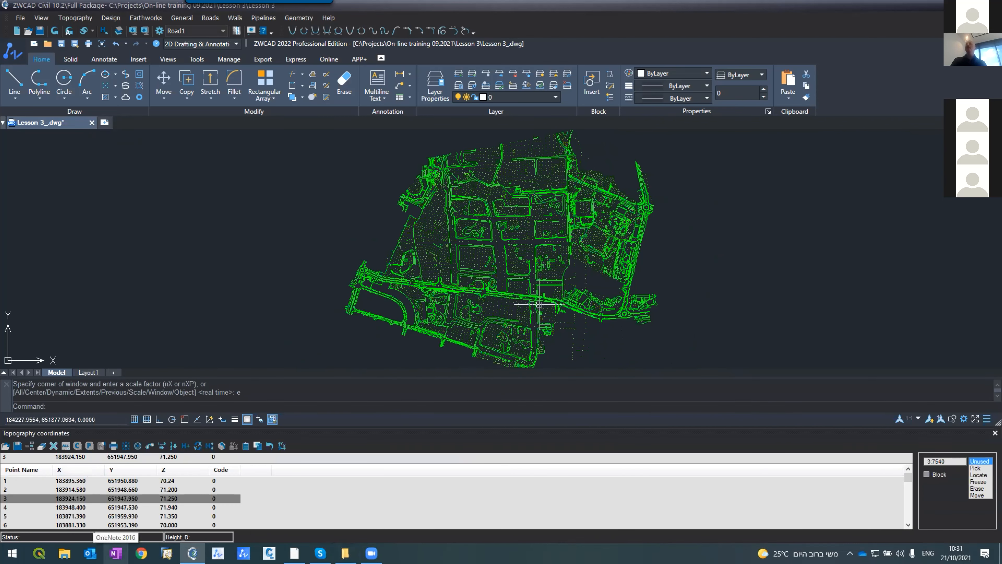
{"action": "left_click", "coordinate": [994, 433]}
{"action": "scroll", "coordinate": [445, 350], "scroll_direction": "up", "scroll_amount": 12}
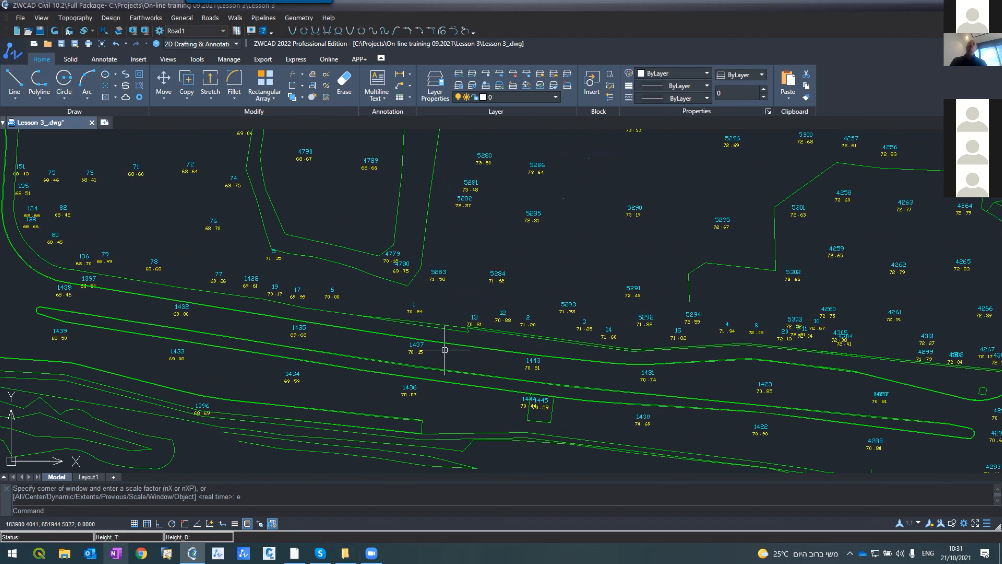
{"action": "scroll", "coordinate": [444, 350], "scroll_direction": "down", "scroll_amount": 10}
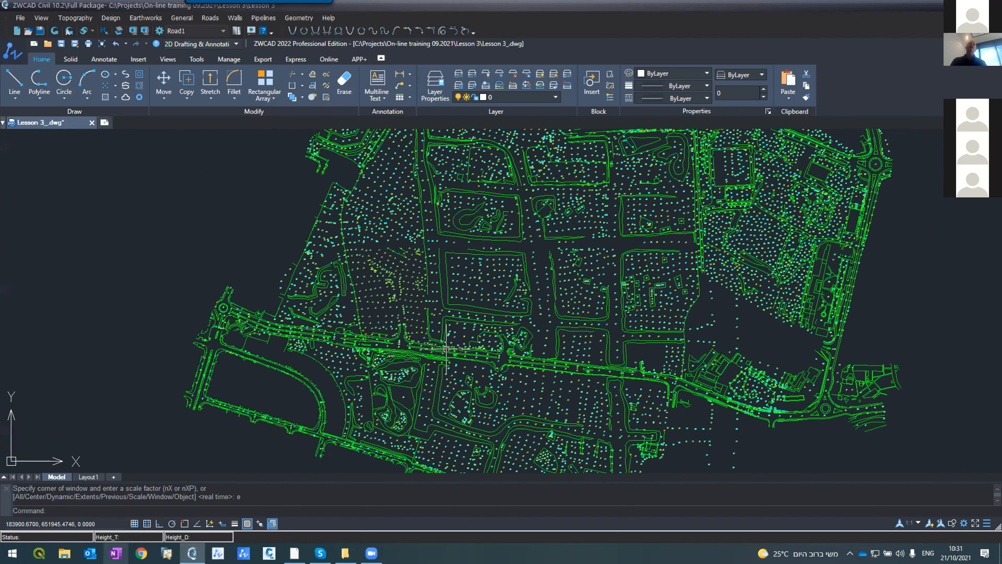
Open the Topography Lines tool and leave the coordinates table closed, with the central plots filling the drawing area.
{"action": "left_click", "coordinate": [75, 17]}
{"action": "key", "text": "Escape"}
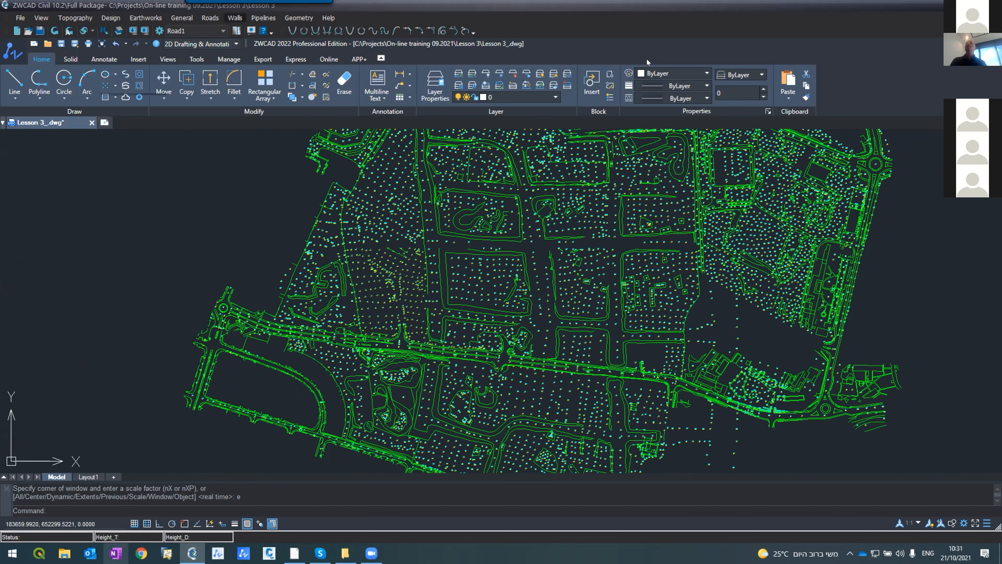
{"action": "left_click", "coordinate": [75, 18]}
{"action": "left_click", "coordinate": [81, 27]}
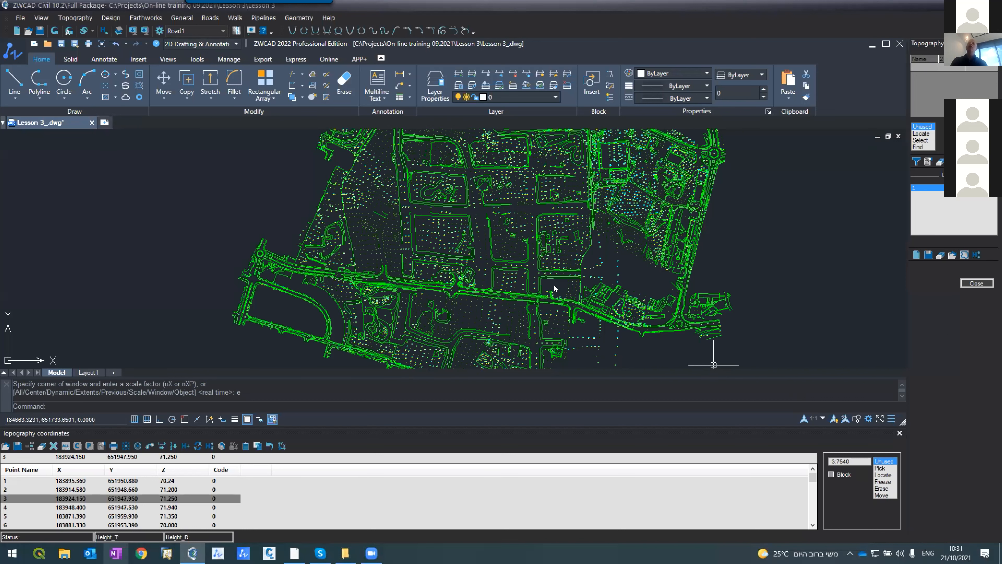
{"action": "scroll", "coordinate": [584, 238], "scroll_direction": "up", "scroll_amount": 5}
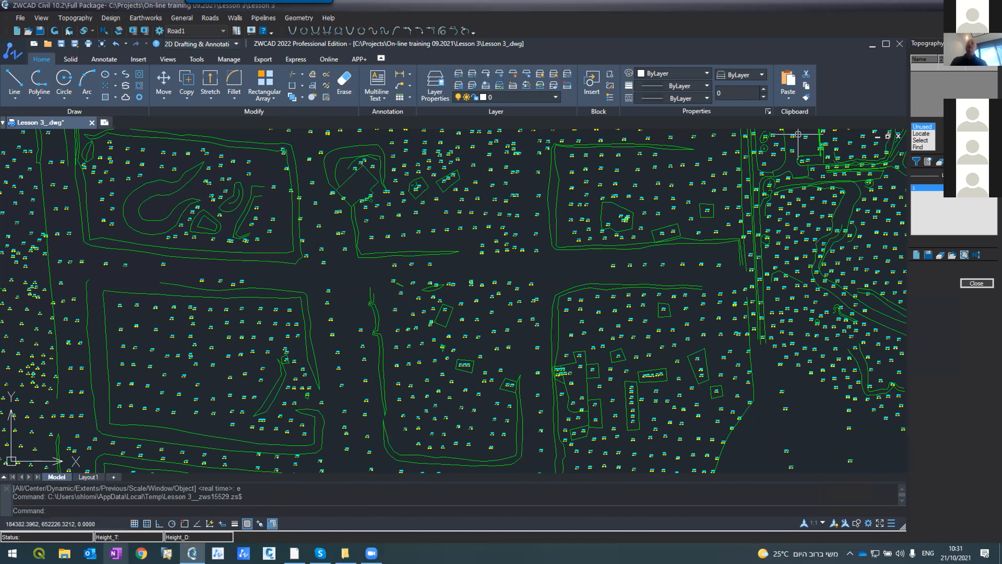
Open the breakline filter and take its layer and object type, BL and Polylines, from a breakline picked in the drawing.
{"action": "left_click", "coordinate": [918, 162]}
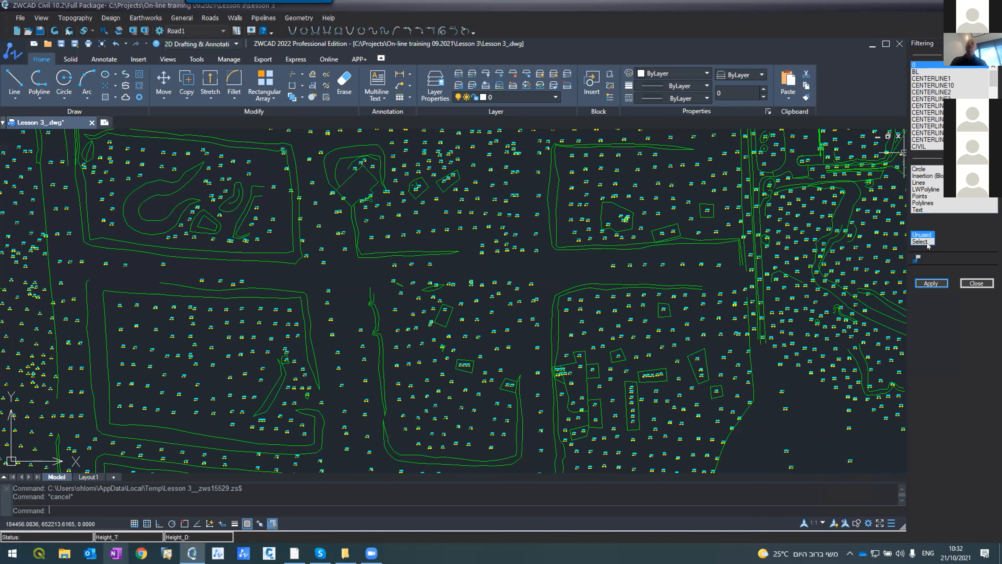
{"action": "left_click", "coordinate": [922, 242]}
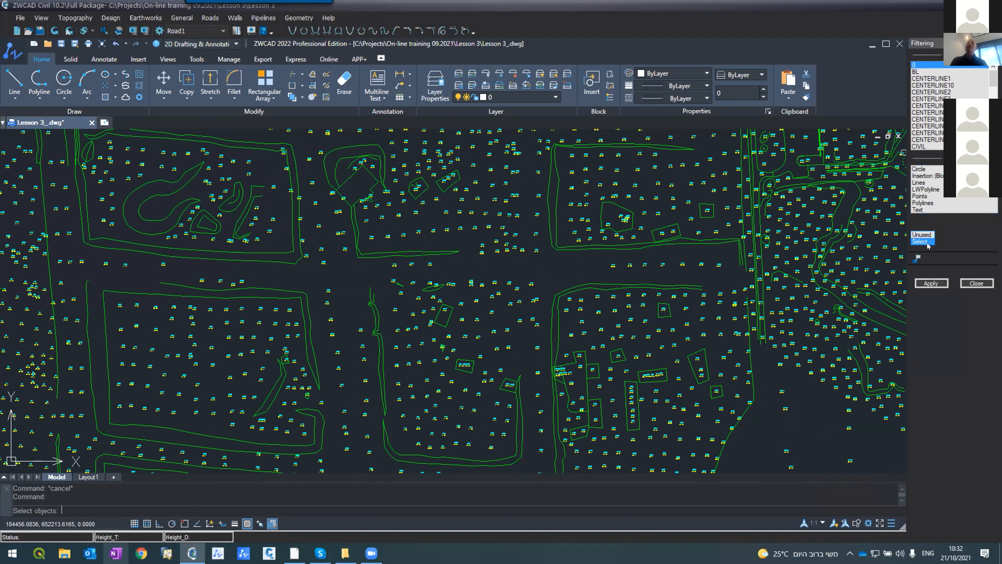
{"action": "left_click", "coordinate": [700, 246]}
{"action": "key", "text": "Return"}
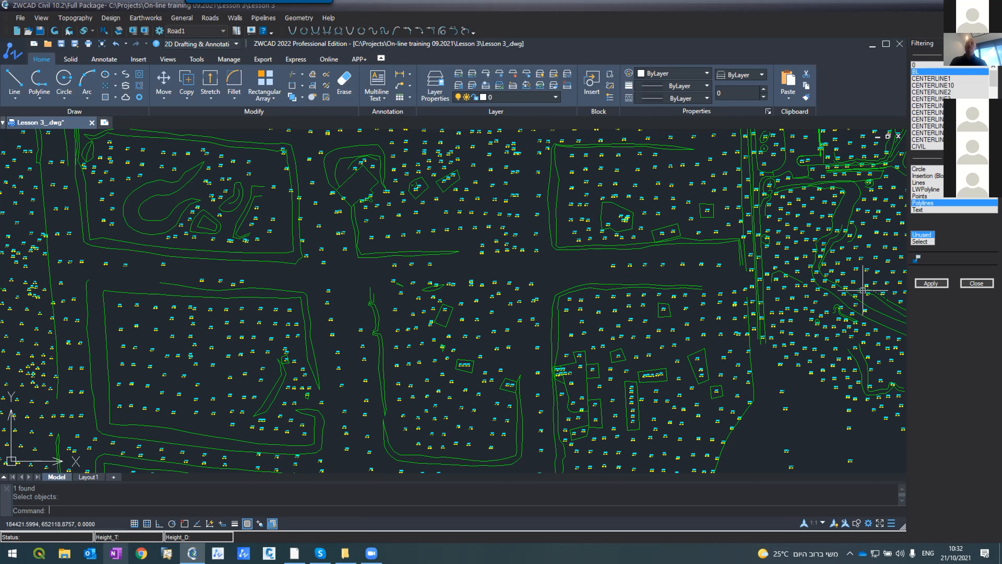
Apply the breakline filter without appending the breakline coordinates to the coordinates list.
{"action": "left_click", "coordinate": [926, 282]}
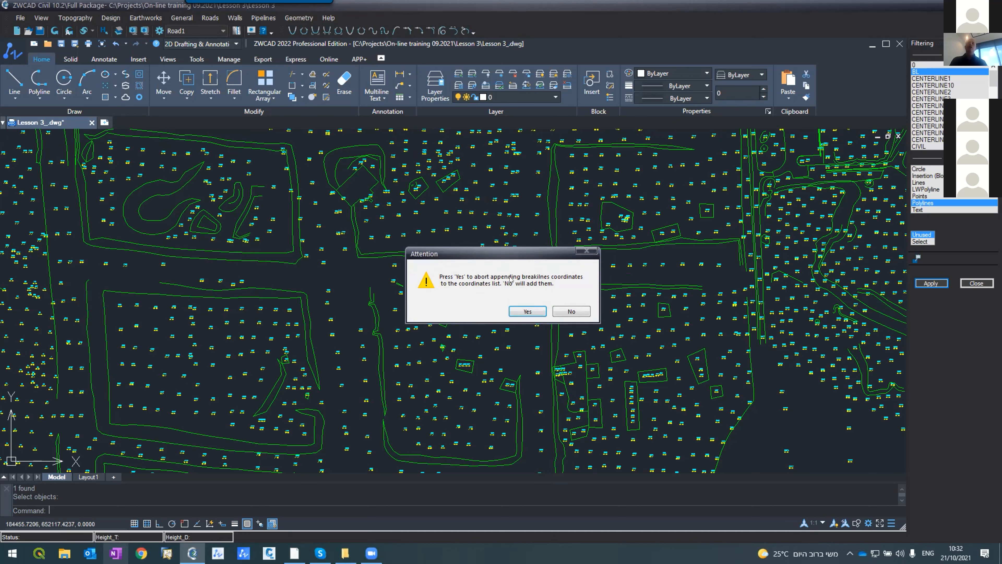
{"action": "left_click", "coordinate": [519, 312]}
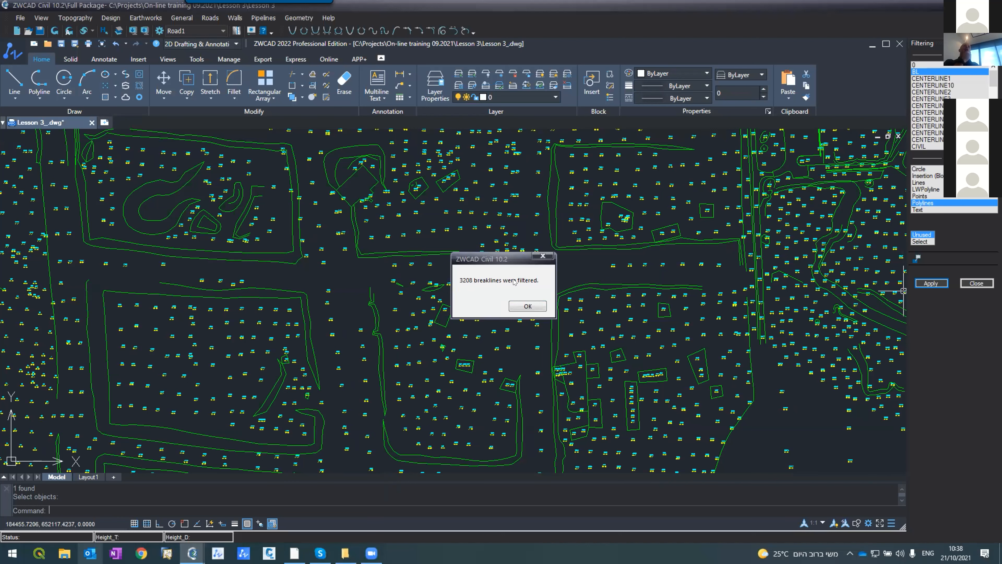
{"action": "left_click", "coordinate": [528, 306]}
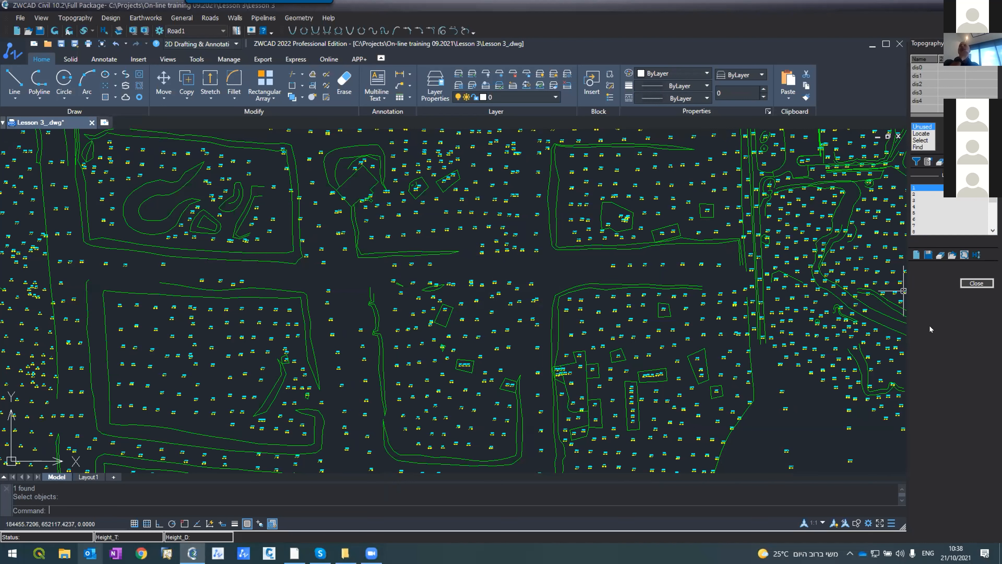
Check the points of several registered topography lines, including lines 3 and 6, and close the Topography Lines tool.
{"action": "left_click", "coordinate": [921, 201]}
{"action": "left_click", "coordinate": [919, 205]}
{"action": "left_click", "coordinate": [922, 219]}
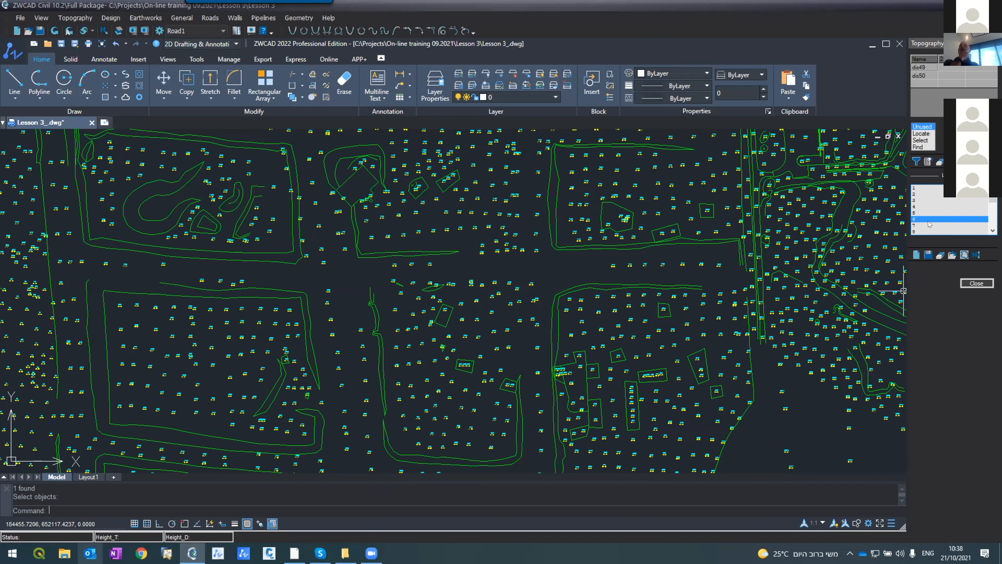
{"action": "left_click", "coordinate": [977, 283]}
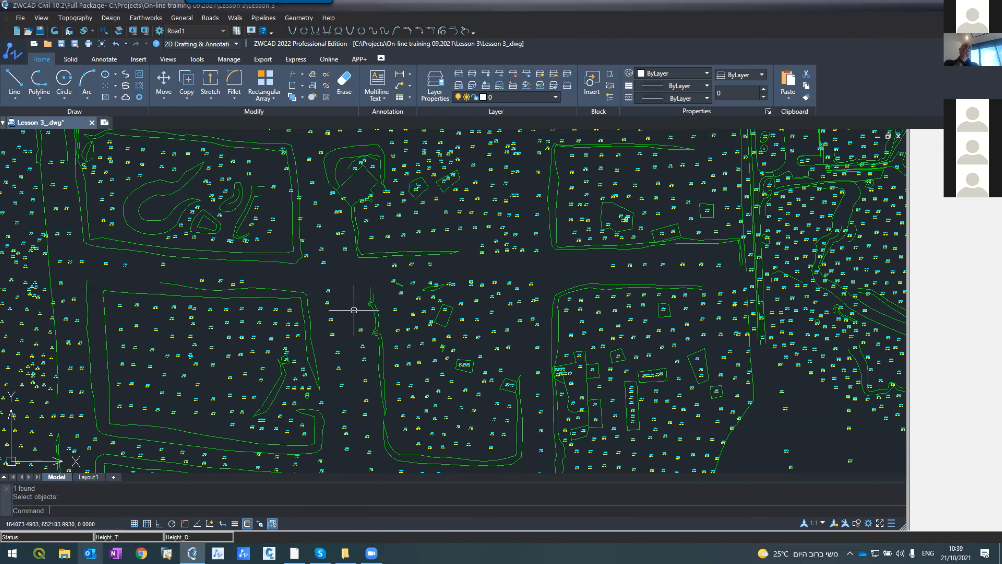
Generate topography contours at a 0.25 interval with a maximum interpolation length of 80 and the triangles shown.
{"action": "scroll", "coordinate": [340, 284], "scroll_direction": "down", "scroll_amount": 10}
{"action": "scroll", "coordinate": [341, 284], "scroll_direction": "up", "scroll_amount": 8}
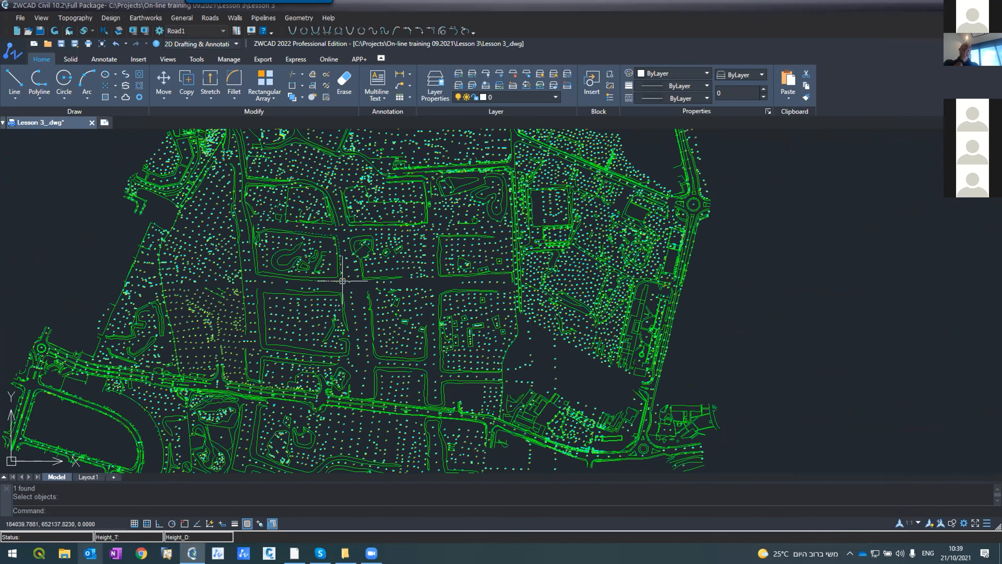
{"action": "left_click", "coordinate": [77, 13]}
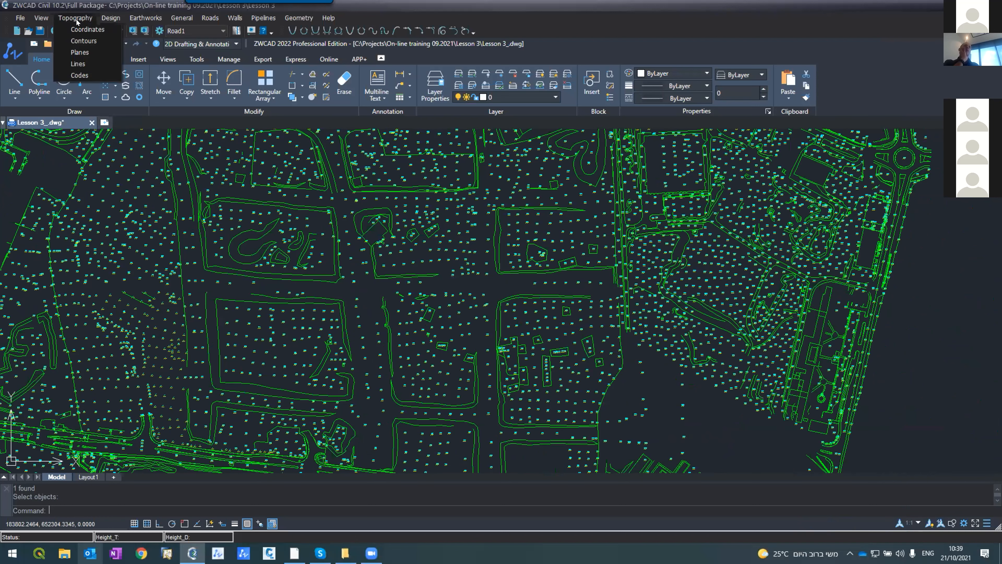
{"action": "left_click", "coordinate": [84, 41]}
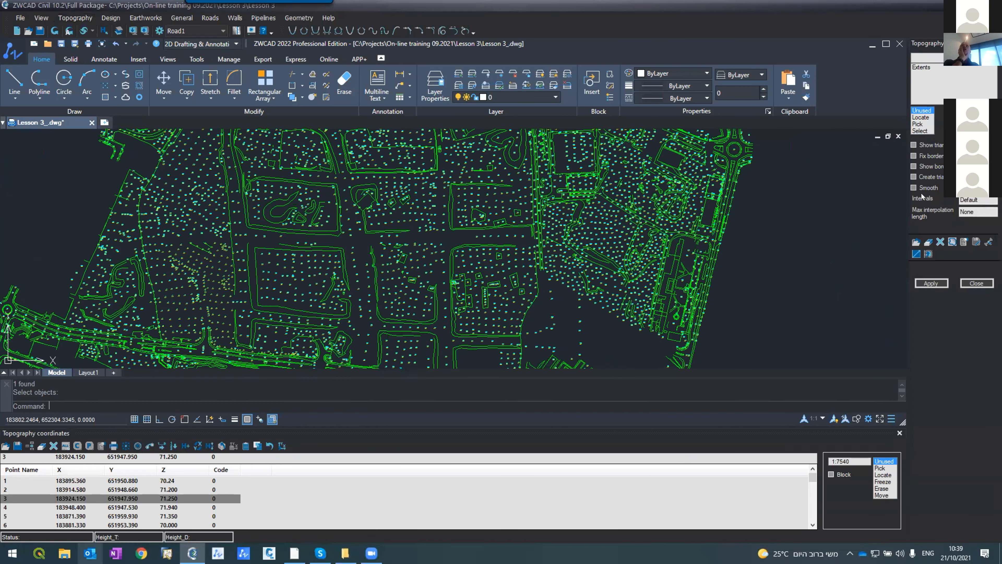
{"action": "left_click", "coordinate": [973, 200]}
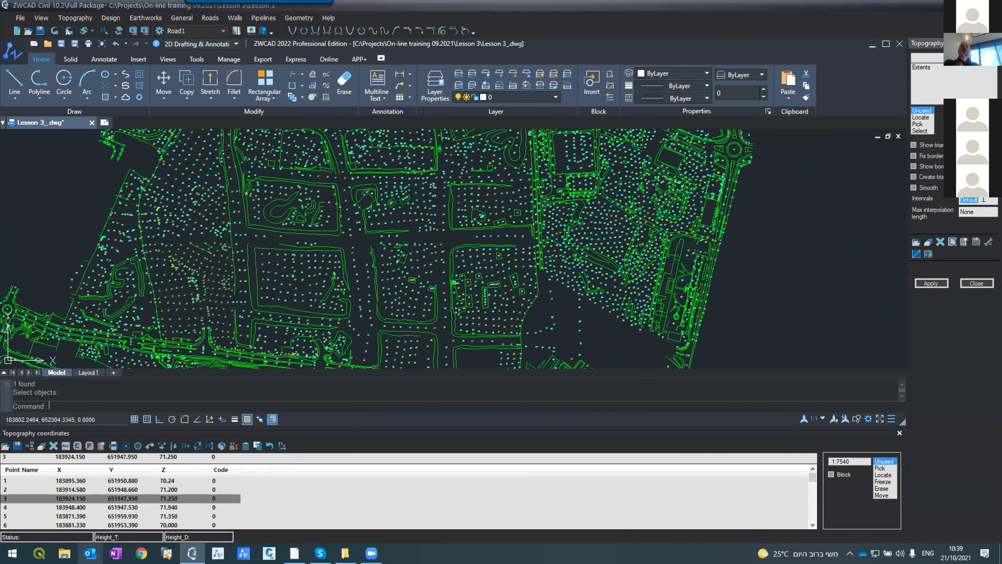
{"action": "type", "text": "0.25"}
{"action": "double_click", "coordinate": [960, 210]}
{"action": "type", "text": "80"}
{"action": "left_click", "coordinate": [914, 144]}
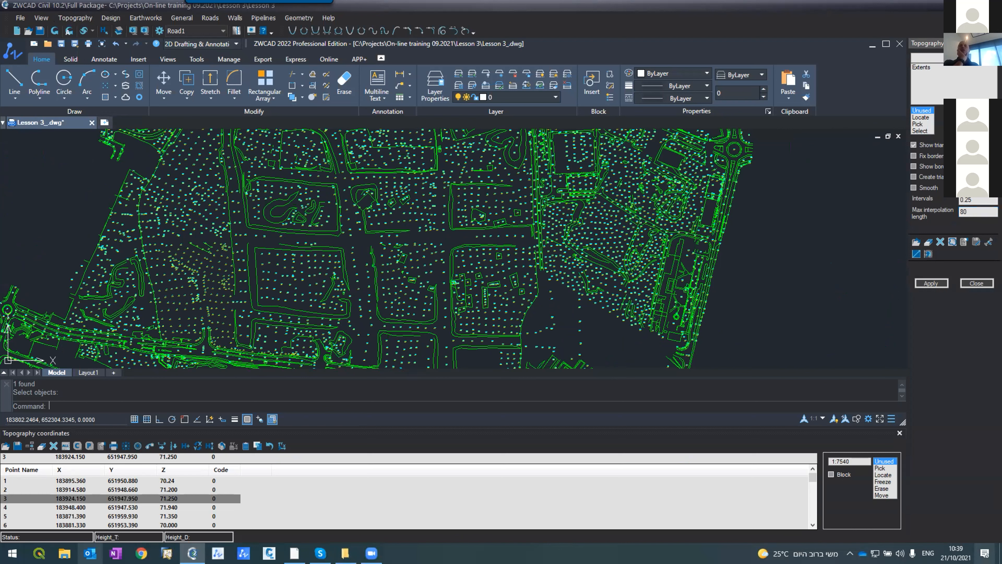
{"action": "left_click", "coordinate": [929, 283]}
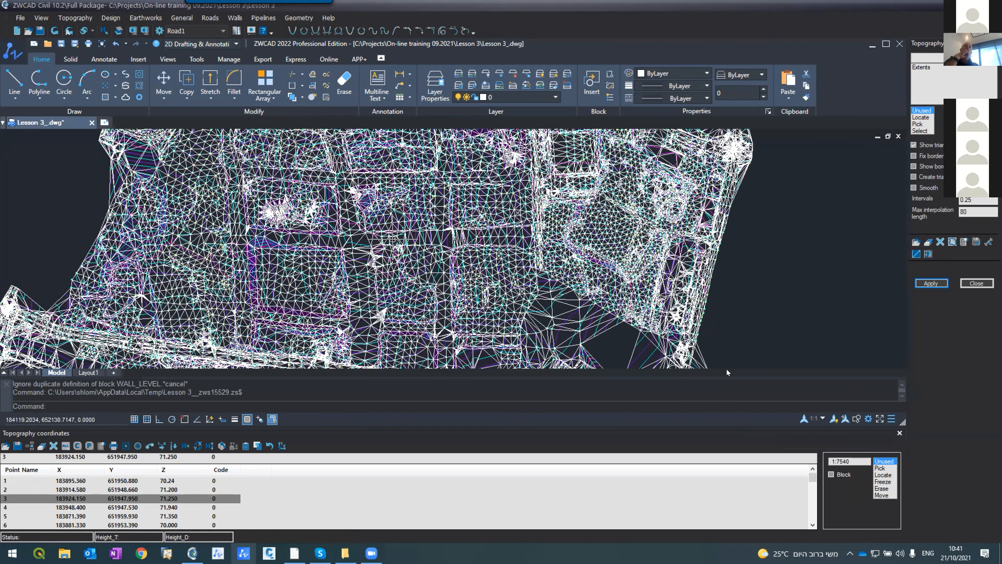
Close the Topography coordinates table and examine the triangulation and contours over the whole site and around the central plots.
{"action": "left_click", "coordinate": [898, 433]}
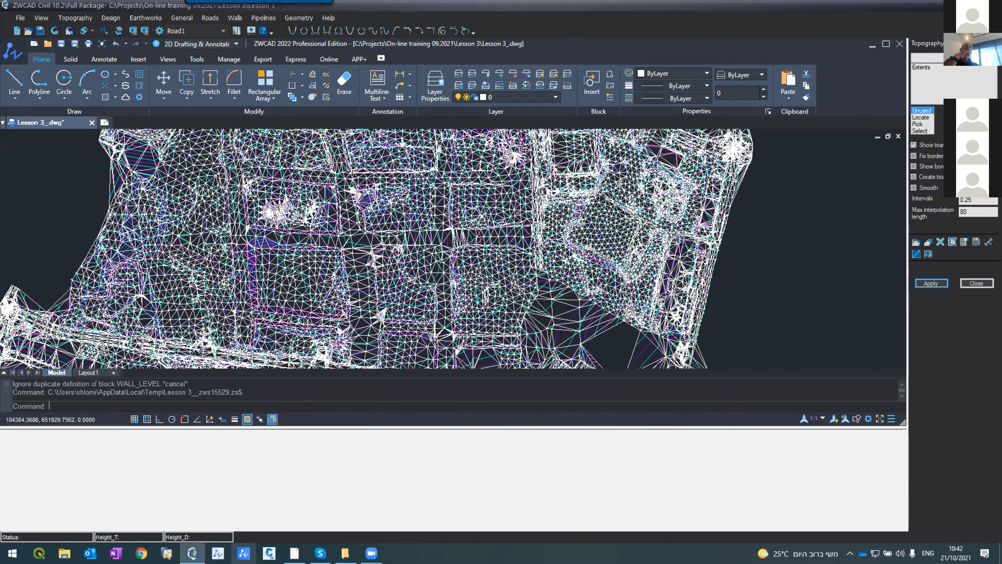
{"action": "scroll", "coordinate": [290, 275], "scroll_direction": "down", "scroll_amount": 8}
{"action": "scroll", "coordinate": [290, 275], "scroll_direction": "up", "scroll_amount": 12}
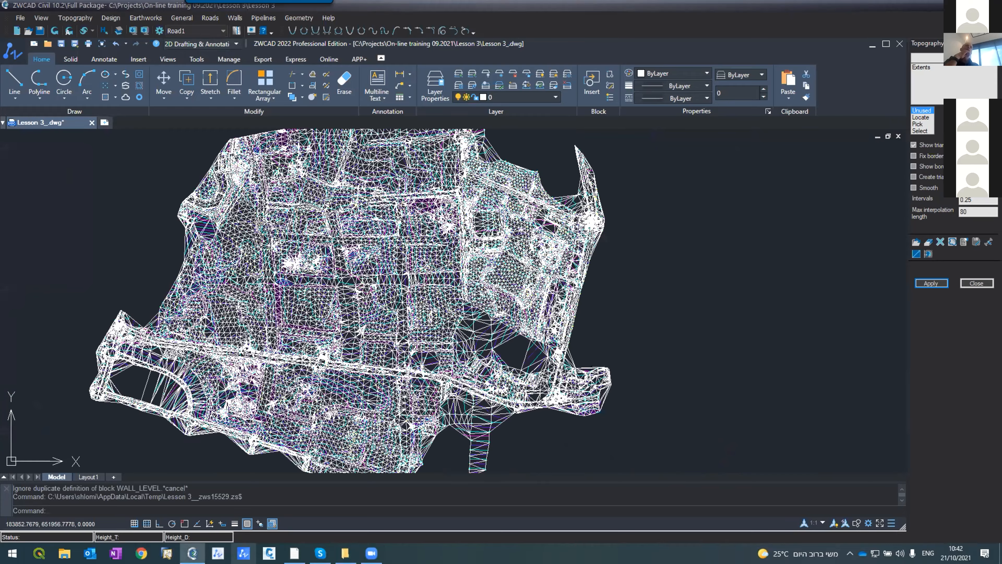
{"action": "scroll", "coordinate": [290, 274], "scroll_direction": "up", "scroll_amount": 3}
{"action": "scroll", "coordinate": [434, 355], "scroll_direction": "down", "scroll_amount": 4}
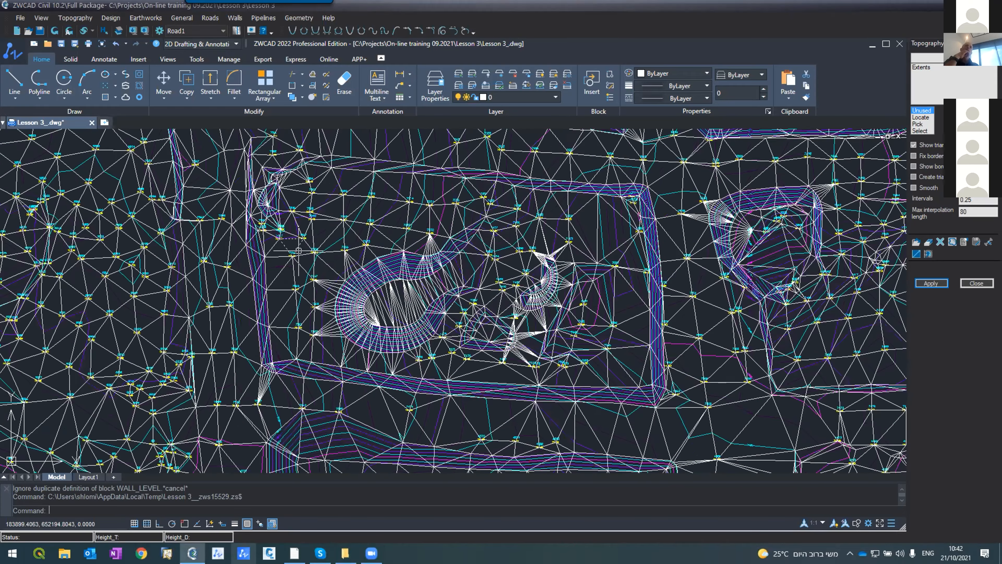
{"action": "scroll", "coordinate": [579, 420], "scroll_direction": "down", "scroll_amount": 2}
{"action": "scroll", "coordinate": [579, 421], "scroll_direction": "down", "scroll_amount": 3}
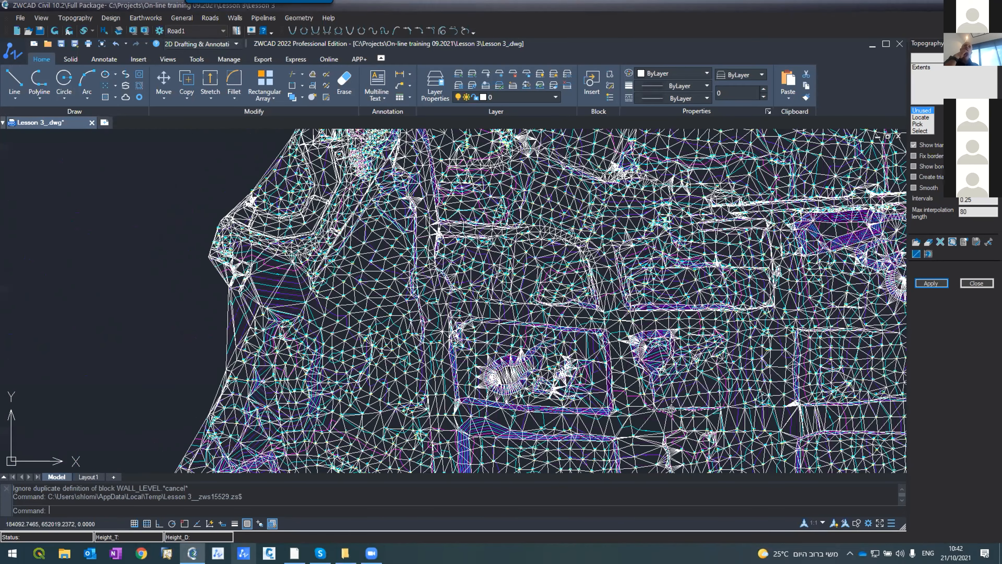
{"action": "scroll", "coordinate": [579, 421], "scroll_direction": "up", "scroll_amount": 4}
{"action": "scroll", "coordinate": [521, 324], "scroll_direction": "down", "scroll_amount": 2}
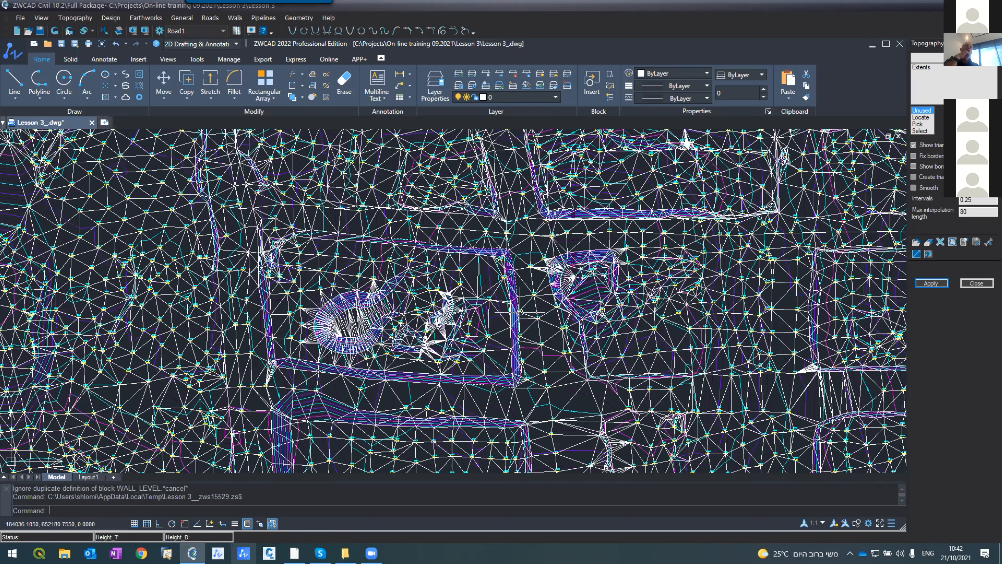
{"action": "scroll", "coordinate": [482, 399], "scroll_direction": "up", "scroll_amount": 5}
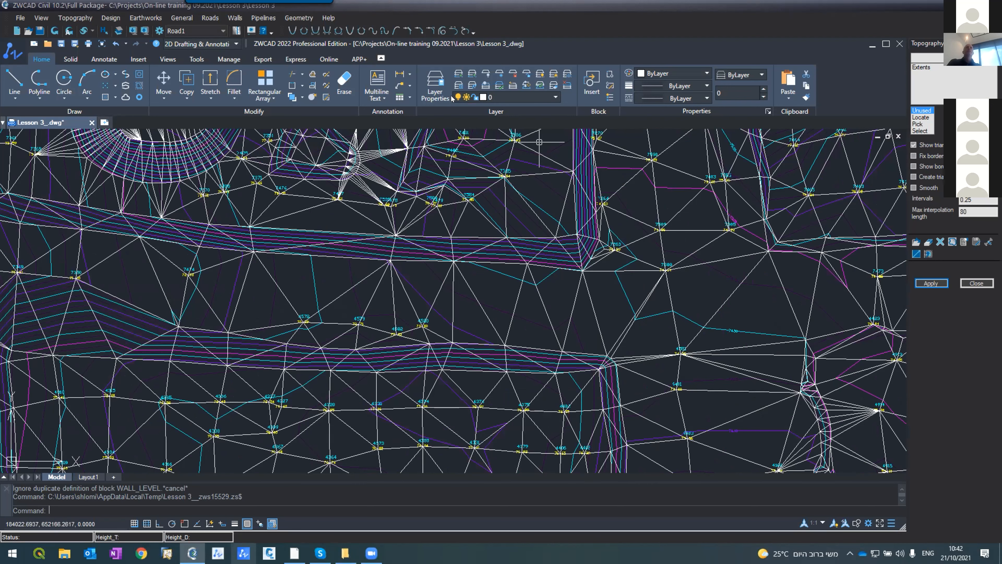
Open the layer manager and set the Tbreaklines layer's color to green.
{"action": "left_click", "coordinate": [435, 88]}
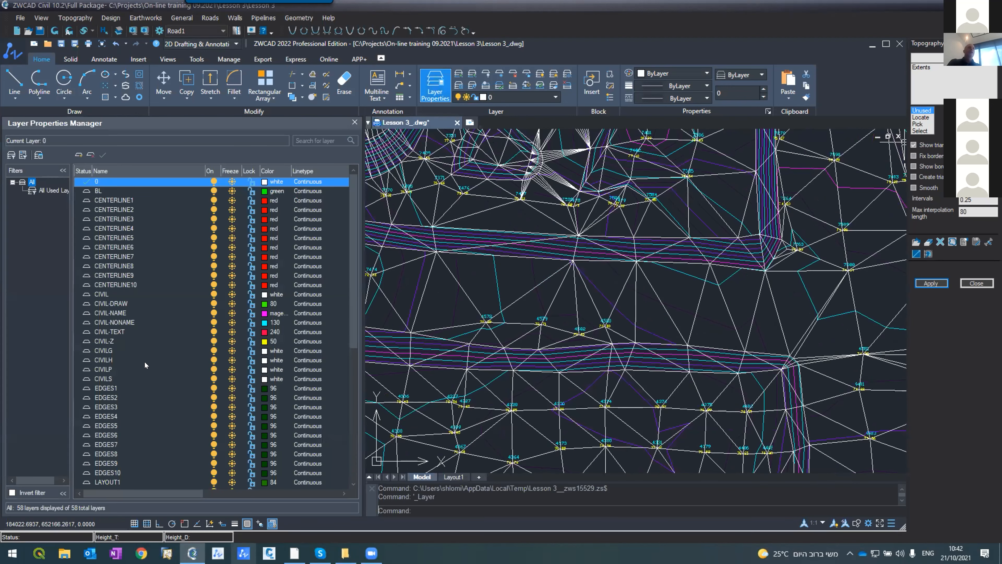
{"action": "left_click", "coordinate": [95, 379]}
{"action": "scroll", "coordinate": [112, 368], "scroll_direction": "down", "scroll_amount": 8}
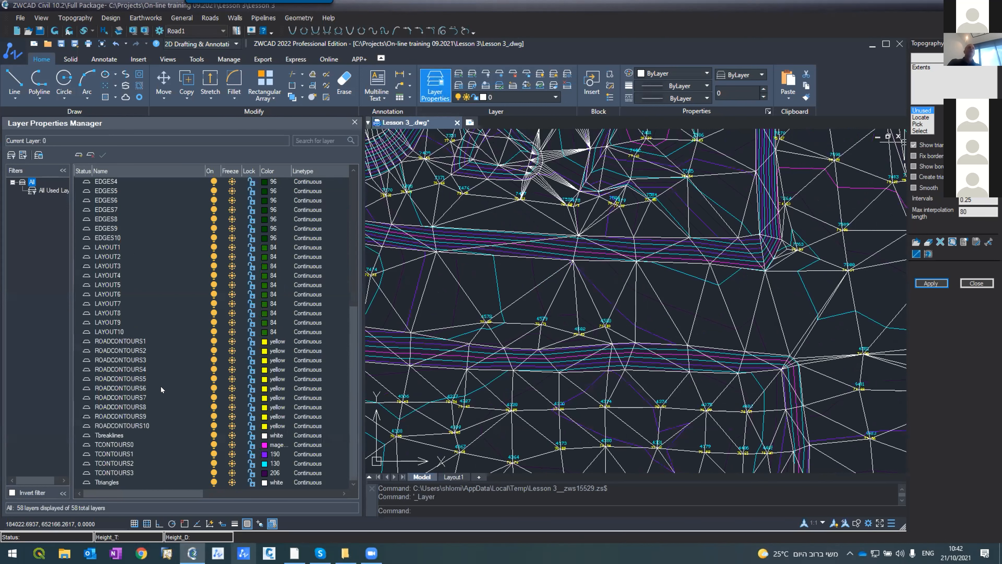
{"action": "key", "text": "c"}
{"action": "key", "text": "t"}
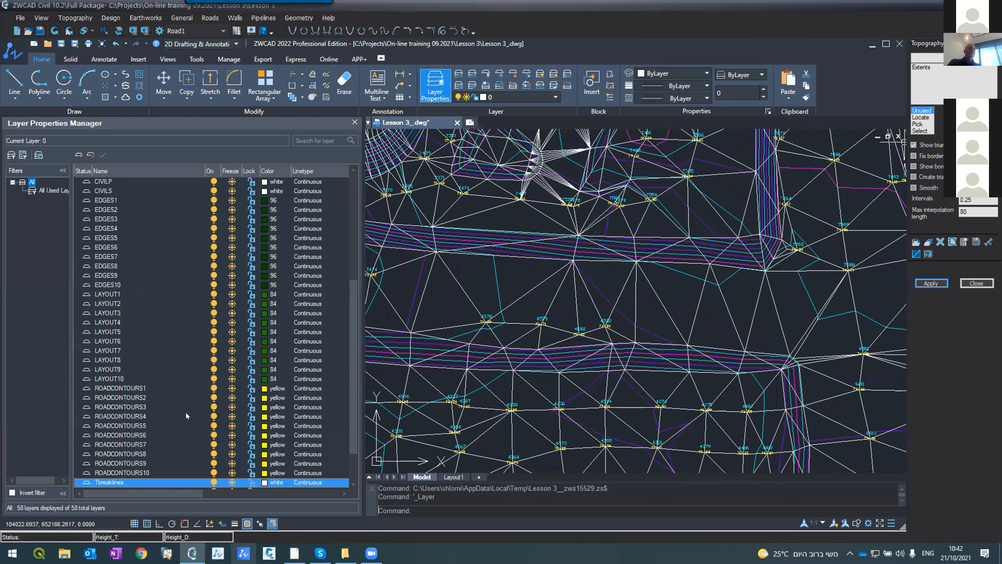
{"action": "left_click", "coordinate": [269, 482]}
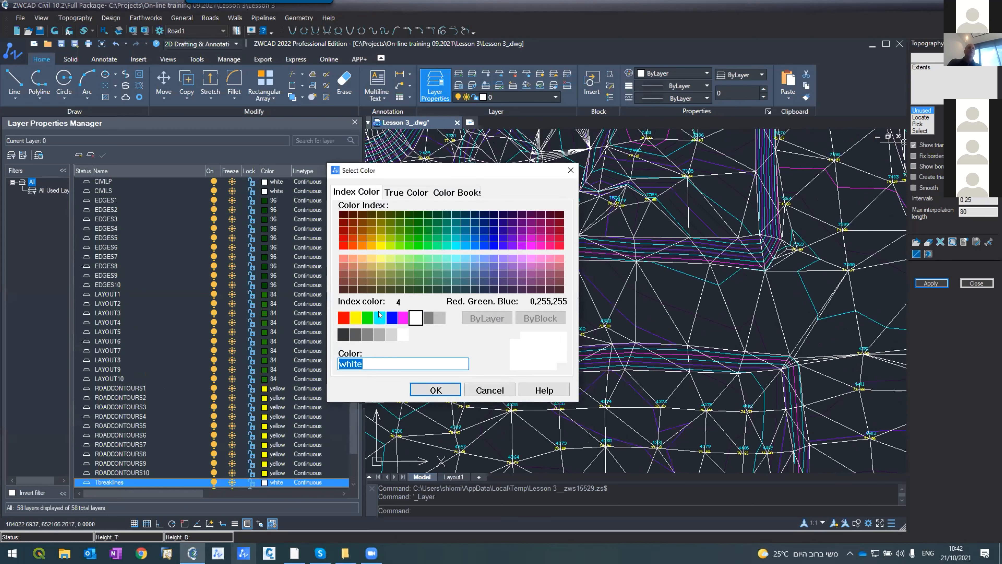
{"action": "left_click", "coordinate": [368, 317]}
{"action": "left_click", "coordinate": [436, 390]}
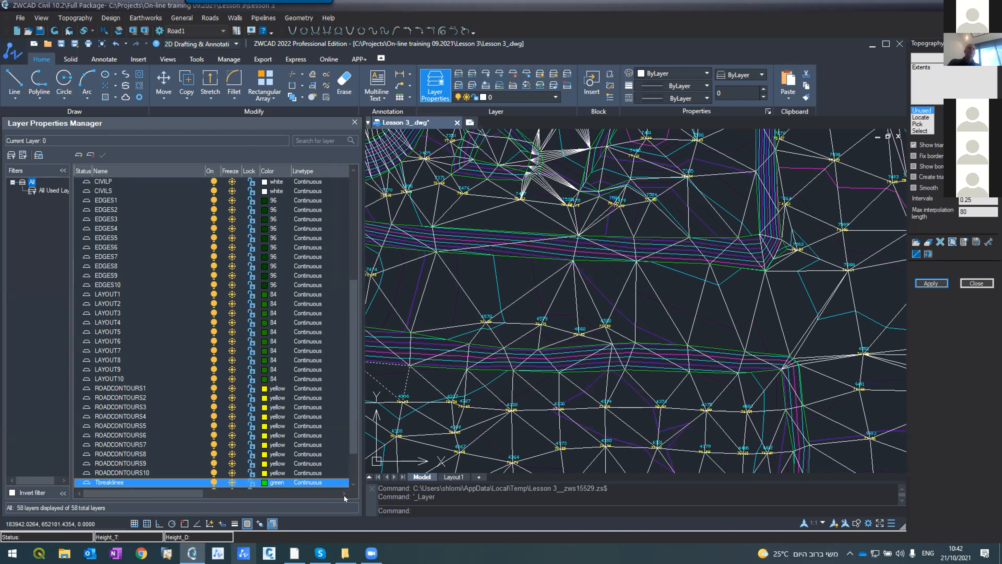
Set the Tbreaklines layer's lineweight to 0.35 mm and turn on lineweight display.
{"action": "left_click", "coordinate": [344, 493]}
{"action": "left_click", "coordinate": [344, 494]}
{"action": "left_click", "coordinate": [345, 494]}
{"action": "left_click", "coordinate": [343, 495]}
{"action": "left_click", "coordinate": [344, 494]}
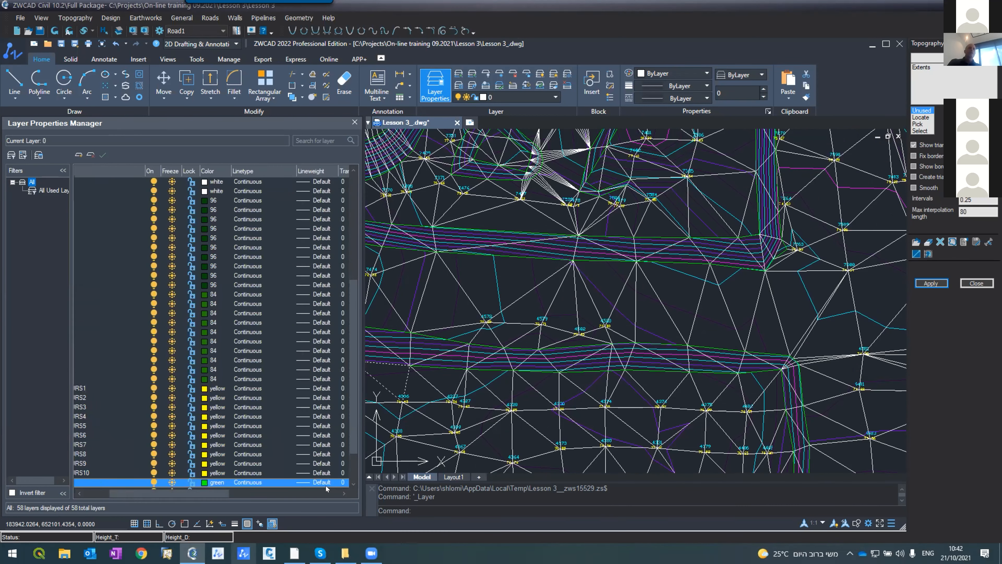
{"action": "left_click", "coordinate": [305, 482]}
{"action": "left_click", "coordinate": [419, 310]}
{"action": "left_click", "coordinate": [404, 360]}
{"action": "left_click", "coordinate": [234, 524]}
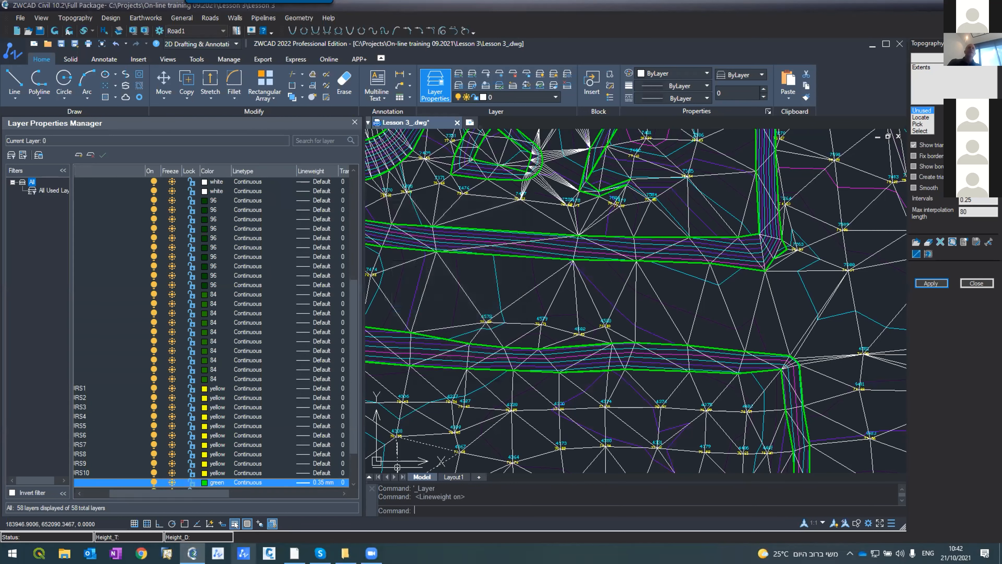
Examine how the triangles and contours follow the green breaklines at the plot corners, along the main road and around the traffic islands.
{"action": "scroll", "coordinate": [667, 222], "scroll_direction": "down", "scroll_amount": 5}
{"action": "scroll", "coordinate": [667, 222], "scroll_direction": "down", "scroll_amount": 2}
{"action": "scroll", "coordinate": [667, 221], "scroll_direction": "up", "scroll_amount": 6}
{"action": "scroll", "coordinate": [565, 389], "scroll_direction": "up", "scroll_amount": 3}
{"action": "scroll", "coordinate": [564, 389], "scroll_direction": "up", "scroll_amount": 2}
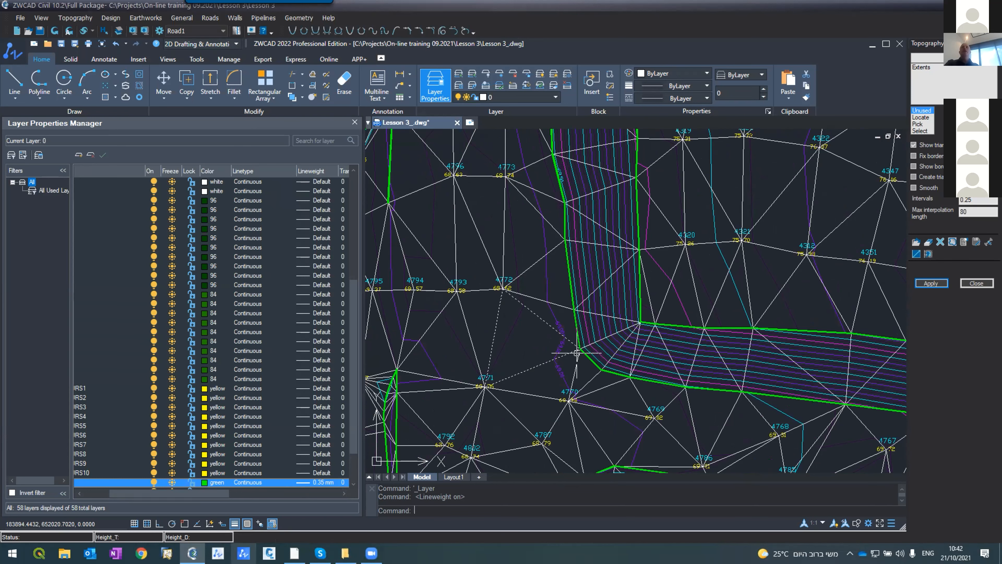
{"action": "scroll", "coordinate": [605, 305], "scroll_direction": "down", "scroll_amount": 1}
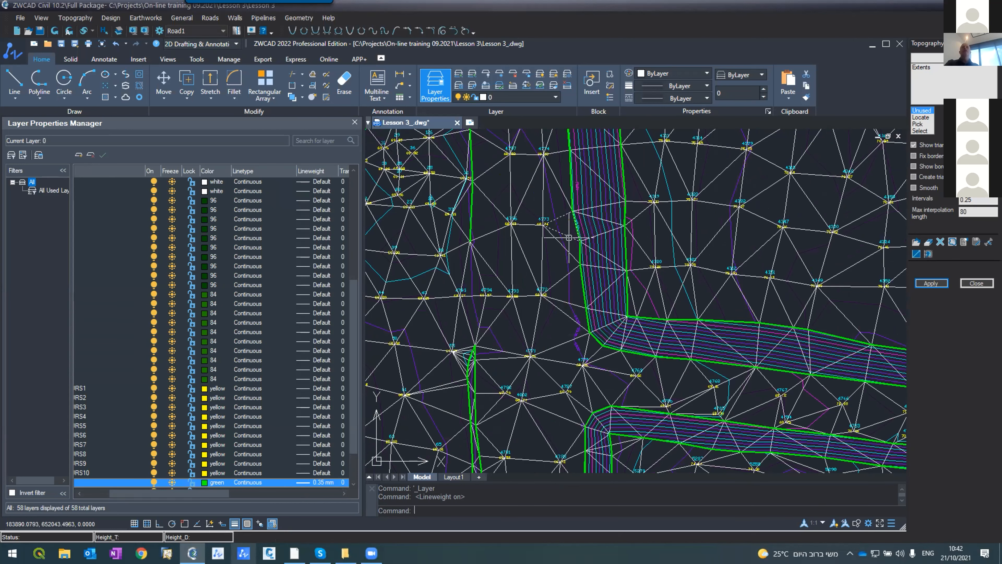
{"action": "scroll", "coordinate": [569, 238], "scroll_direction": "down", "scroll_amount": 2}
{"action": "scroll", "coordinate": [606, 259], "scroll_direction": "up", "scroll_amount": 2}
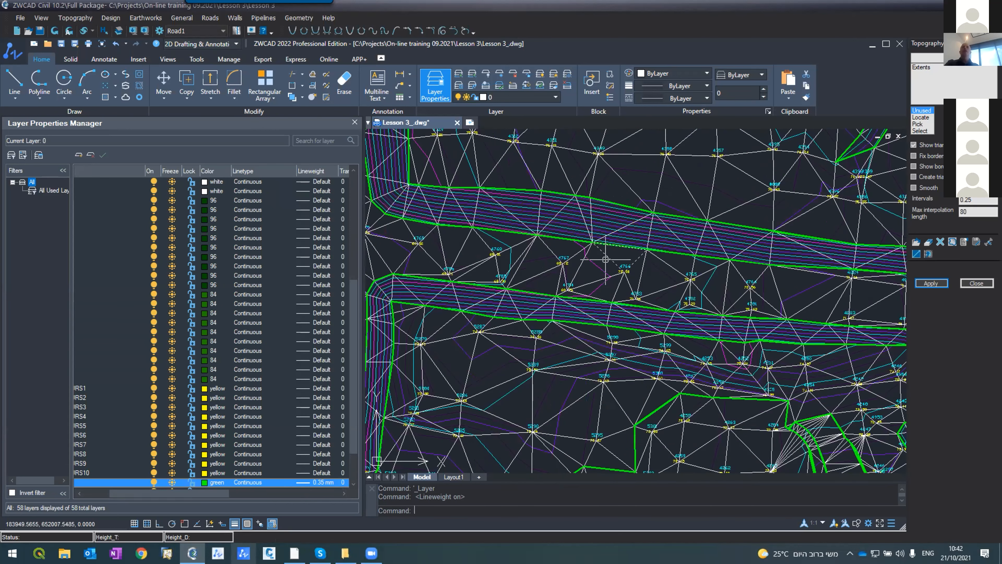
{"action": "scroll", "coordinate": [573, 272], "scroll_direction": "down", "scroll_amount": 3}
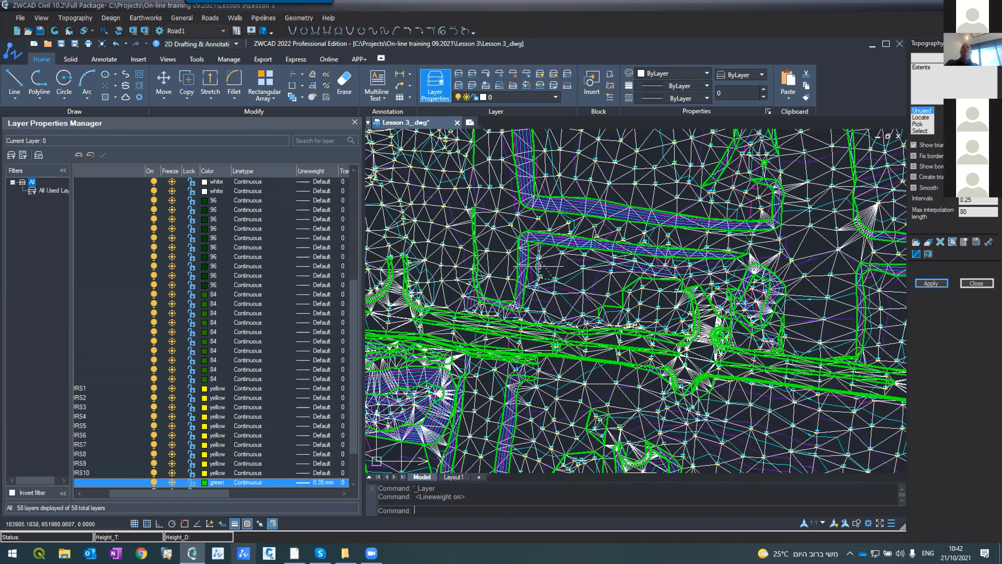
{"action": "scroll", "coordinate": [701, 355], "scroll_direction": "up", "scroll_amount": 5}
{"action": "scroll", "coordinate": [650, 269], "scroll_direction": "down", "scroll_amount": 4}
{"action": "scroll", "coordinate": [497, 283], "scroll_direction": "down", "scroll_amount": 3}
{"action": "scroll", "coordinate": [497, 283], "scroll_direction": "up", "scroll_amount": 7}
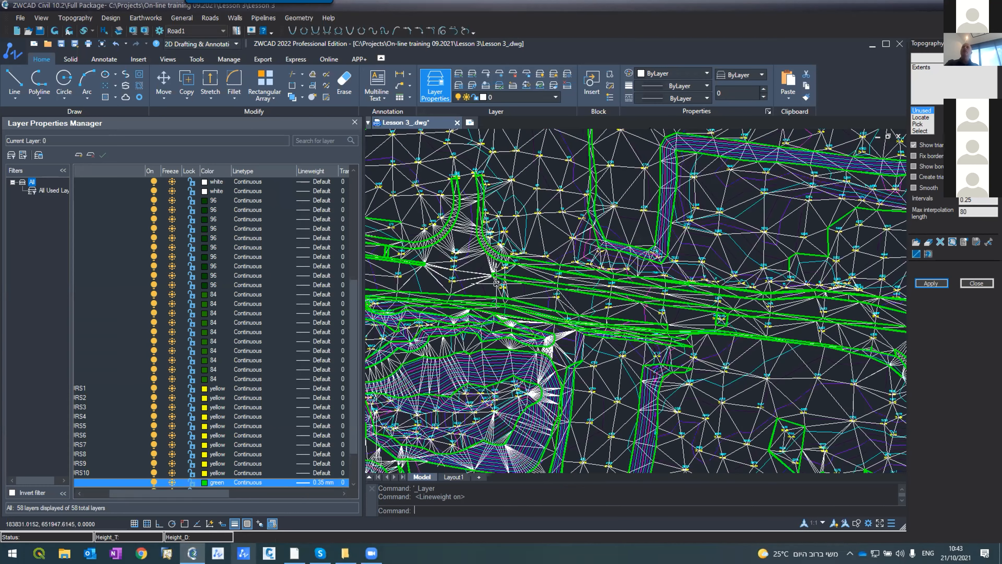
{"action": "scroll", "coordinate": [622, 300], "scroll_direction": "down", "scroll_amount": 3}
{"action": "scroll", "coordinate": [592, 312], "scroll_direction": "up", "scroll_amount": 4}
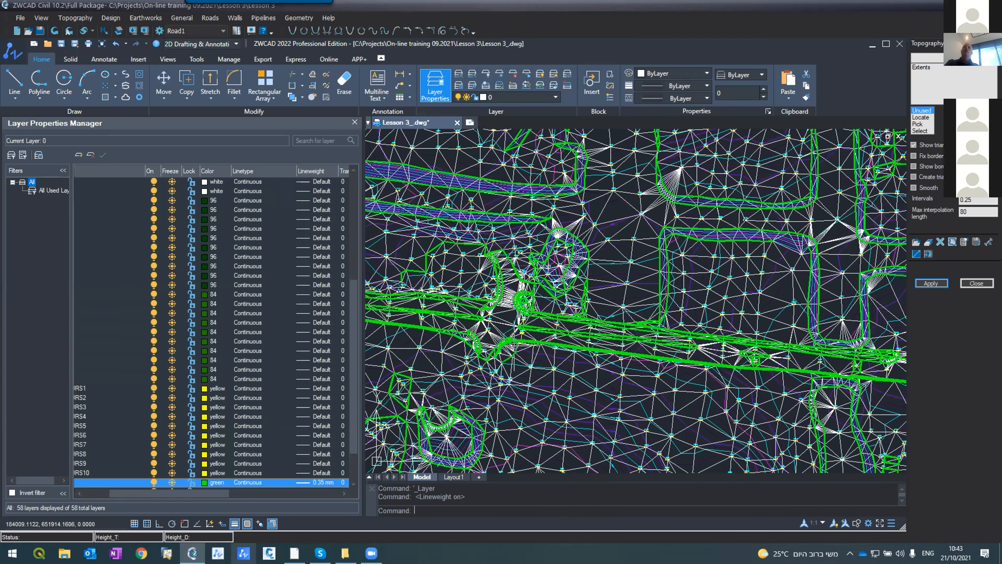
{"action": "scroll", "coordinate": [513, 197], "scroll_direction": "up", "scroll_amount": 2}
{"action": "scroll", "coordinate": [515, 190], "scroll_direction": "up", "scroll_amount": 2}
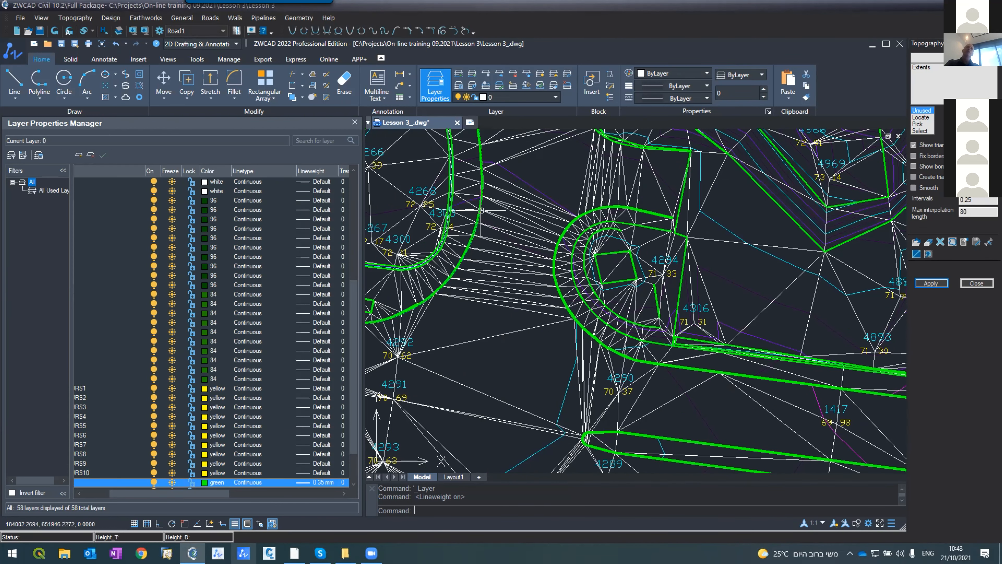
{"action": "scroll", "coordinate": [580, 290], "scroll_direction": "down", "scroll_amount": 3}
{"action": "scroll", "coordinate": [581, 291], "scroll_direction": "up", "scroll_amount": 6}
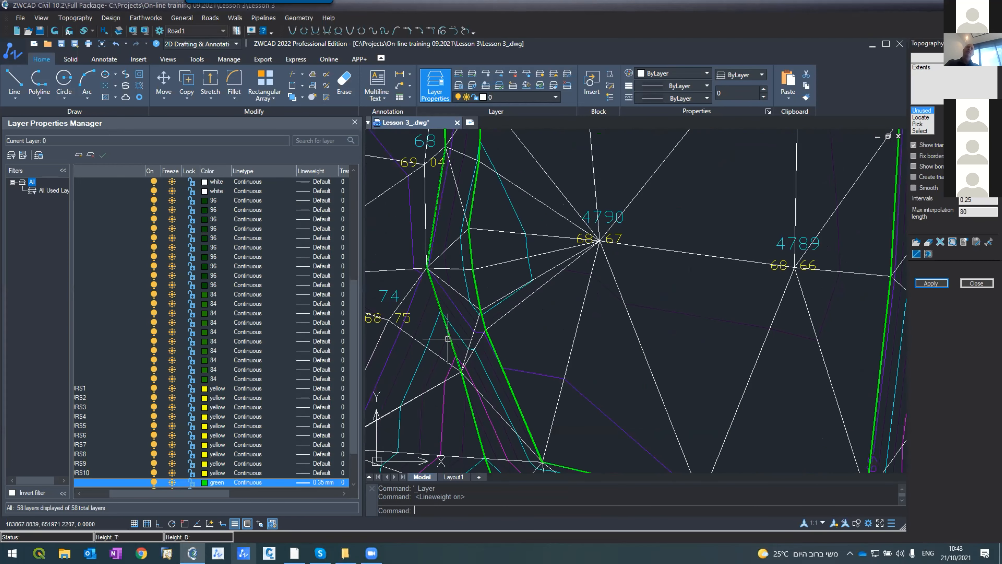
Select the narrow triangle between point 4790 and the green breakline to examine its edges, and view the surrounding triangulation.
{"action": "scroll", "coordinate": [448, 338], "scroll_direction": "up", "scroll_amount": 2}
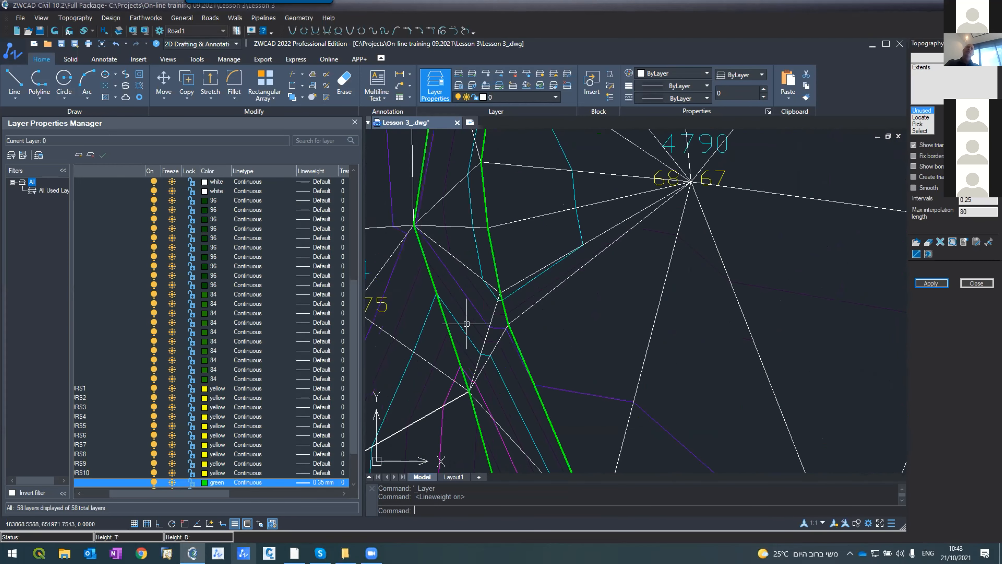
{"action": "left_click", "coordinate": [511, 290]}
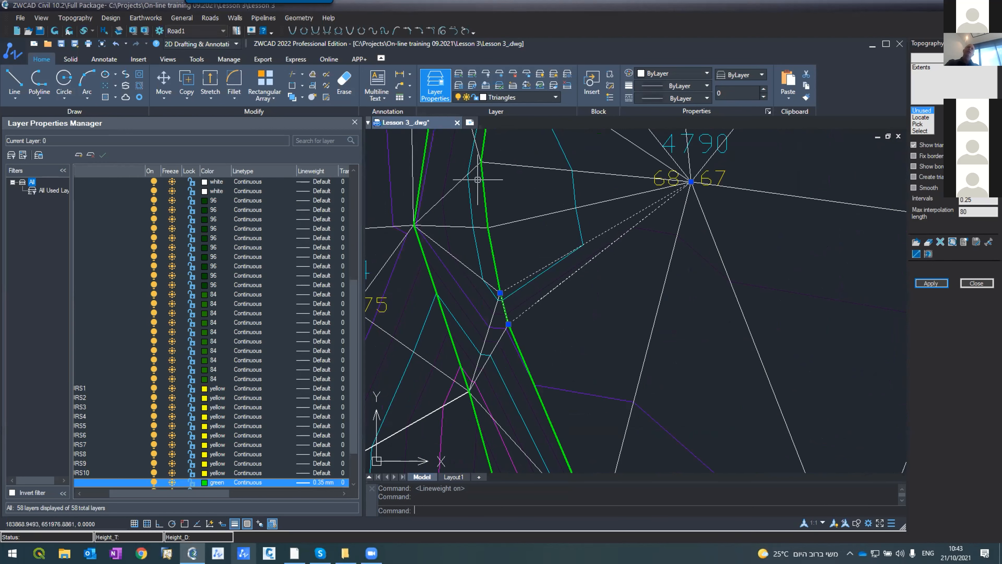
{"action": "scroll", "coordinate": [482, 303], "scroll_direction": "down", "scroll_amount": 5}
{"action": "scroll", "coordinate": [484, 304], "scroll_direction": "down", "scroll_amount": 6}
{"action": "scroll", "coordinate": [484, 303], "scroll_direction": "up", "scroll_amount": 8}
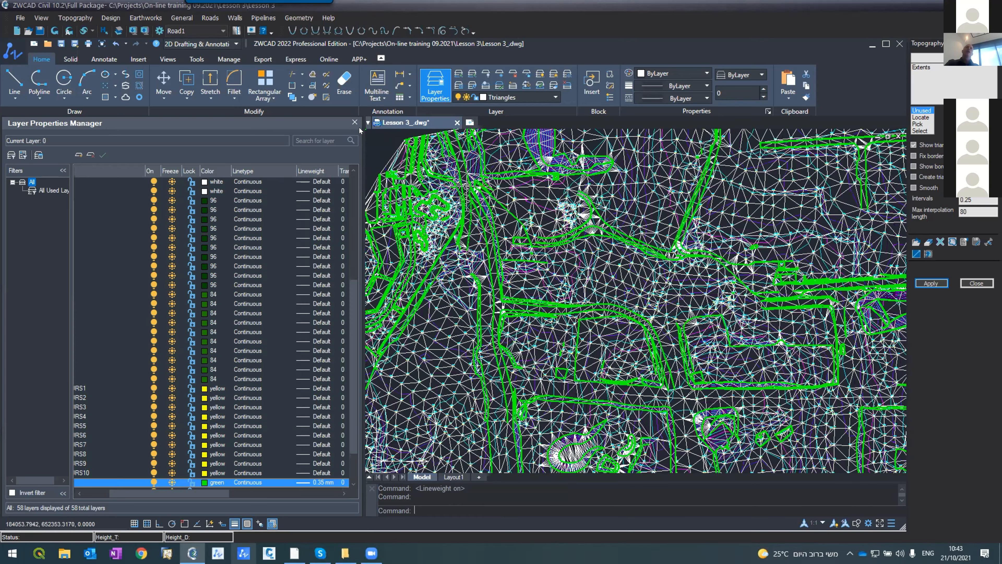
Close the layer manager and turn off lineweight display for the drawing.
{"action": "left_click", "coordinate": [354, 122]}
{"action": "scroll", "coordinate": [425, 154], "scroll_direction": "down", "scroll_amount": 2}
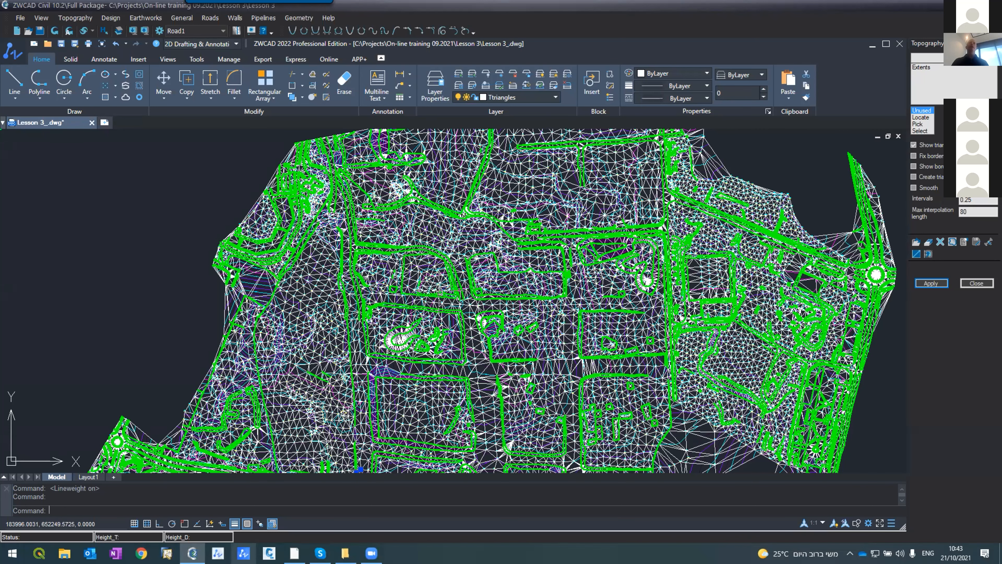
{"action": "scroll", "coordinate": [467, 293], "scroll_direction": "up", "scroll_amount": 5}
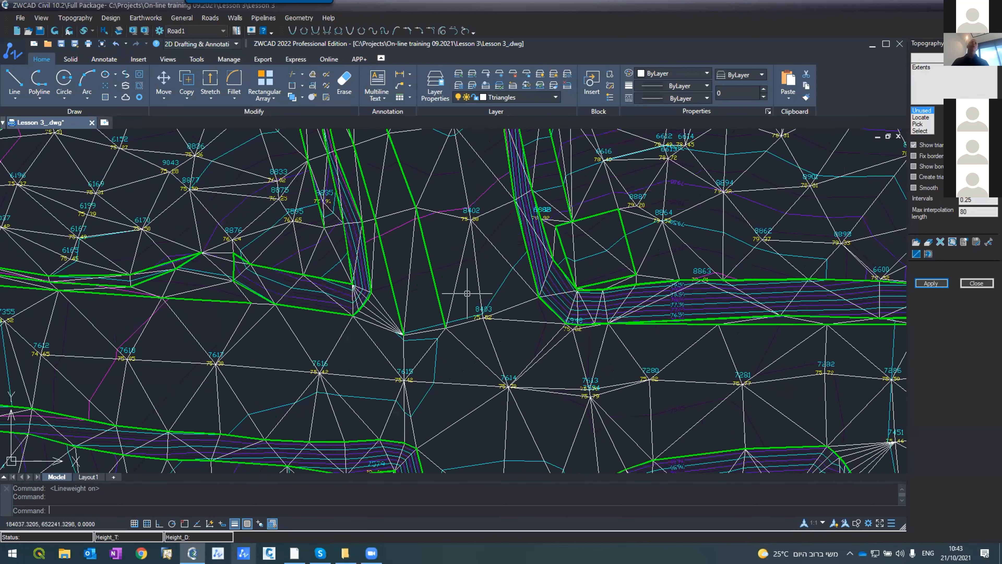
{"action": "scroll", "coordinate": [454, 225], "scroll_direction": "down", "scroll_amount": 5}
{"action": "left_click", "coordinate": [235, 523]}
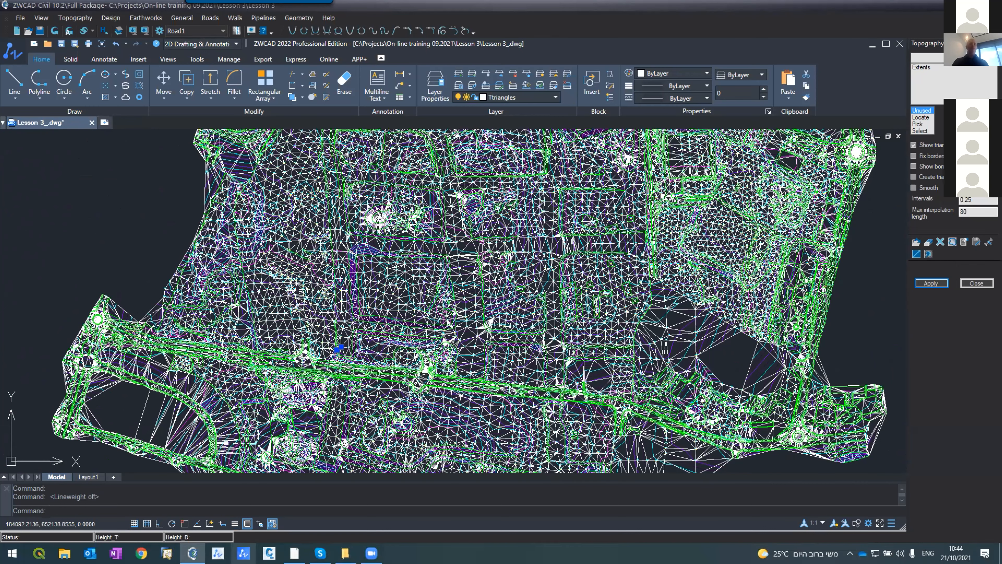
Open the layer manager and freeze the Triangles layer.
{"action": "type", "text": "LA"}
{"action": "key", "text": "Return"}
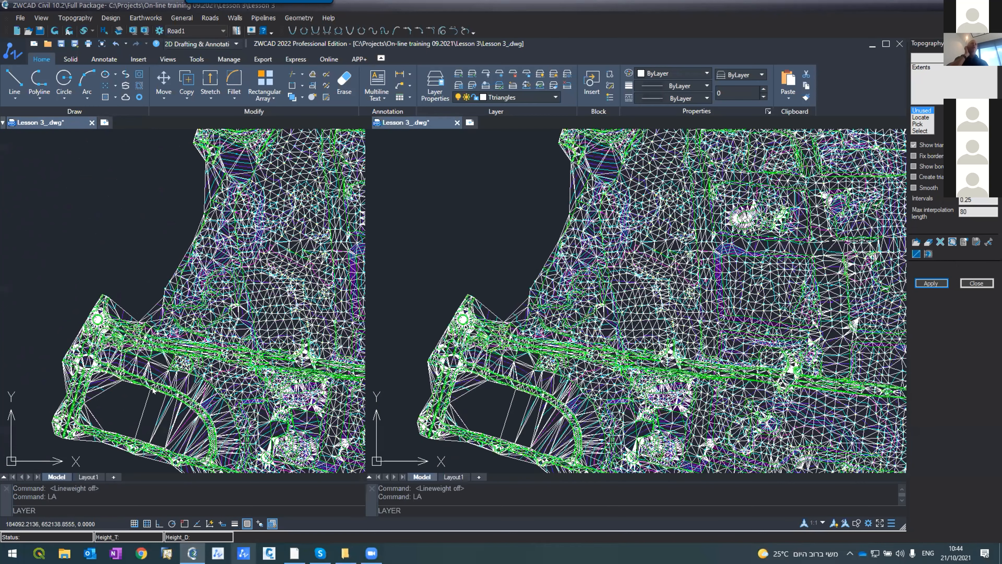
{"action": "scroll", "coordinate": [167, 396], "scroll_direction": "down", "scroll_amount": 5}
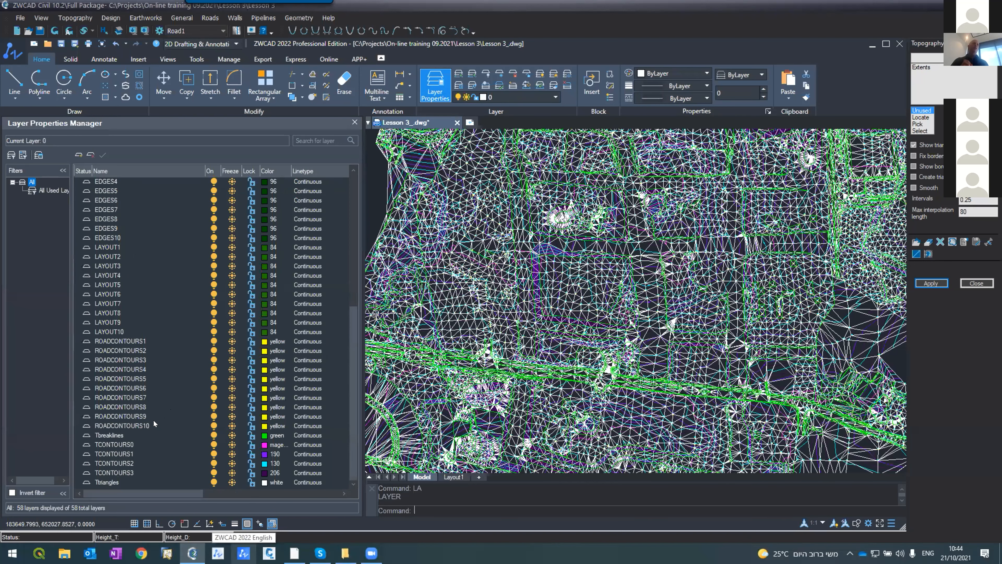
{"action": "left_click", "coordinate": [228, 485]}
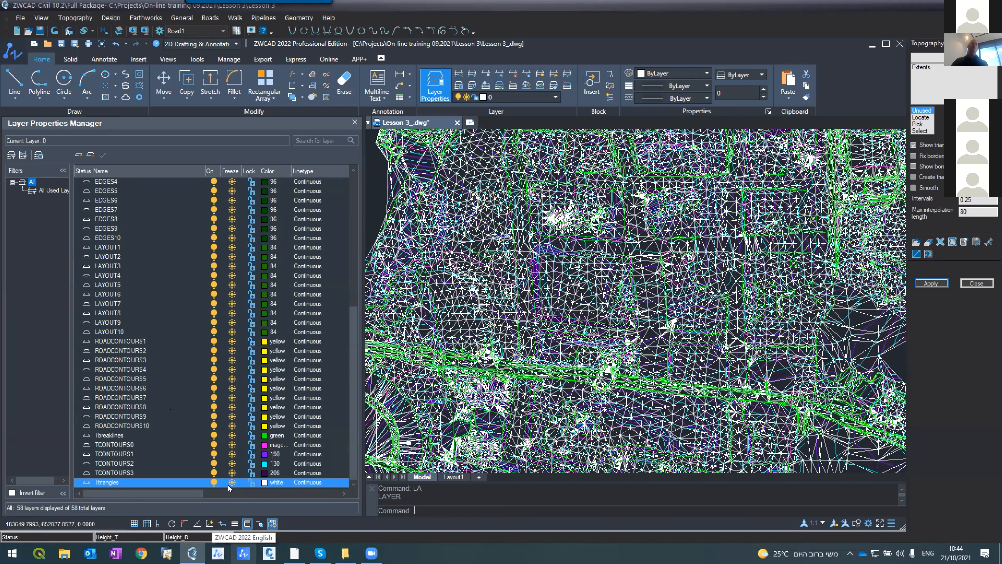
{"action": "left_click", "coordinate": [231, 482]}
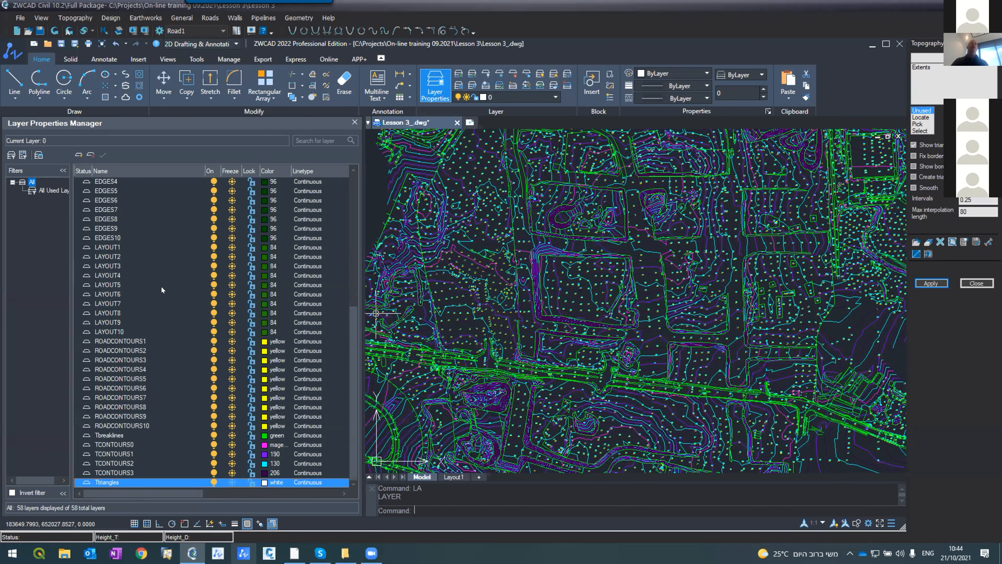
Freeze the CIVIL layer and close the layer manager.
{"action": "scroll", "coordinate": [170, 284], "scroll_direction": "up", "scroll_amount": 8}
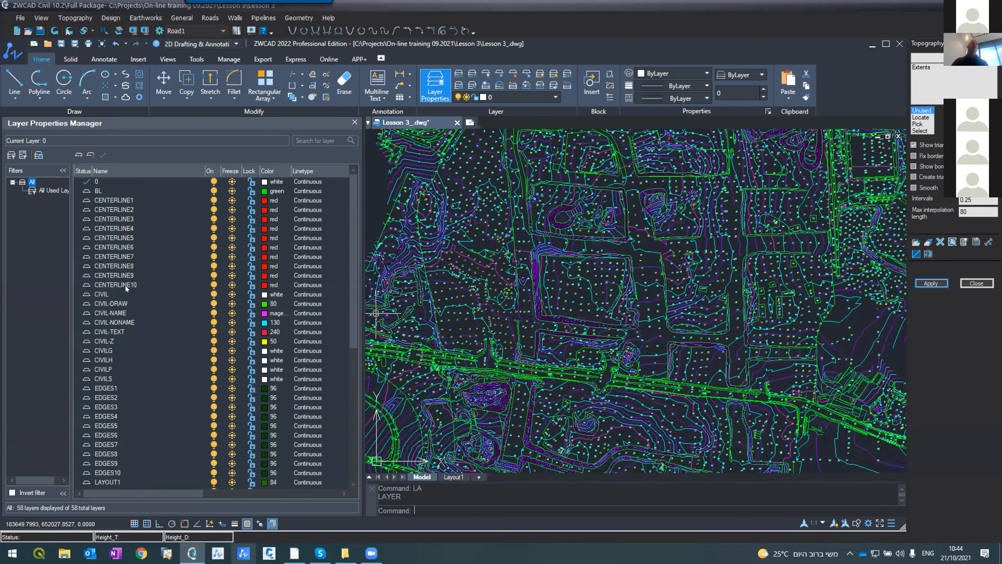
{"action": "left_click", "coordinate": [120, 293]}
{"action": "left_click", "coordinate": [232, 294]}
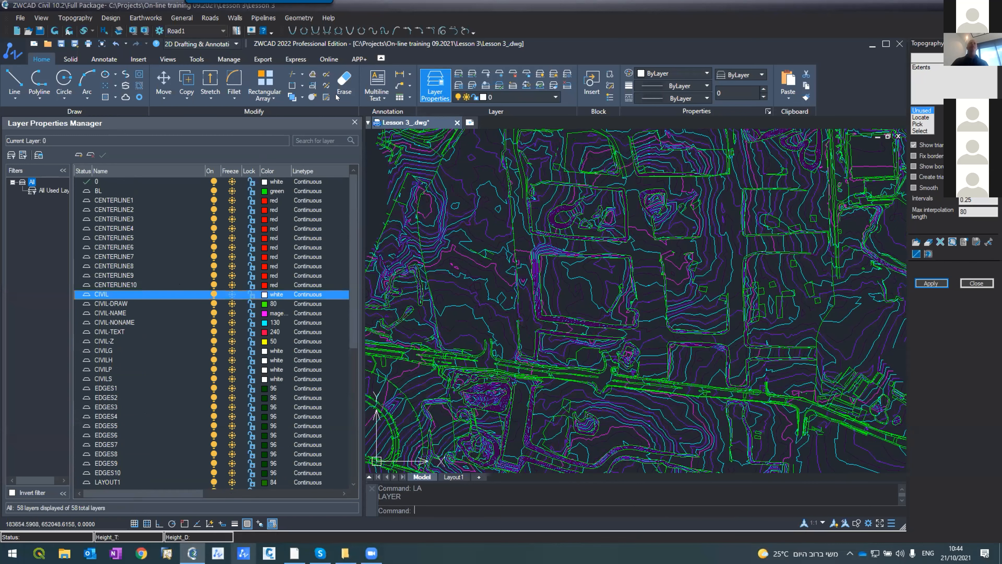
{"action": "left_click", "coordinate": [355, 123]}
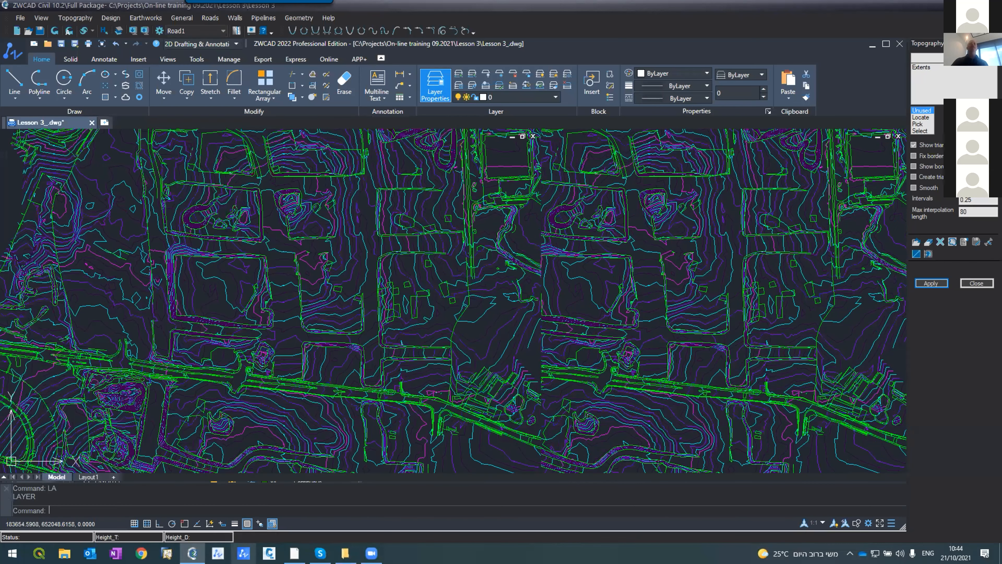
Examine the contours and breaklines without triangles along the main road, around the central plots and over the whole site.
{"action": "scroll", "coordinate": [316, 284], "scroll_direction": "down", "scroll_amount": 2}
{"action": "scroll", "coordinate": [317, 316], "scroll_direction": "up", "scroll_amount": 5}
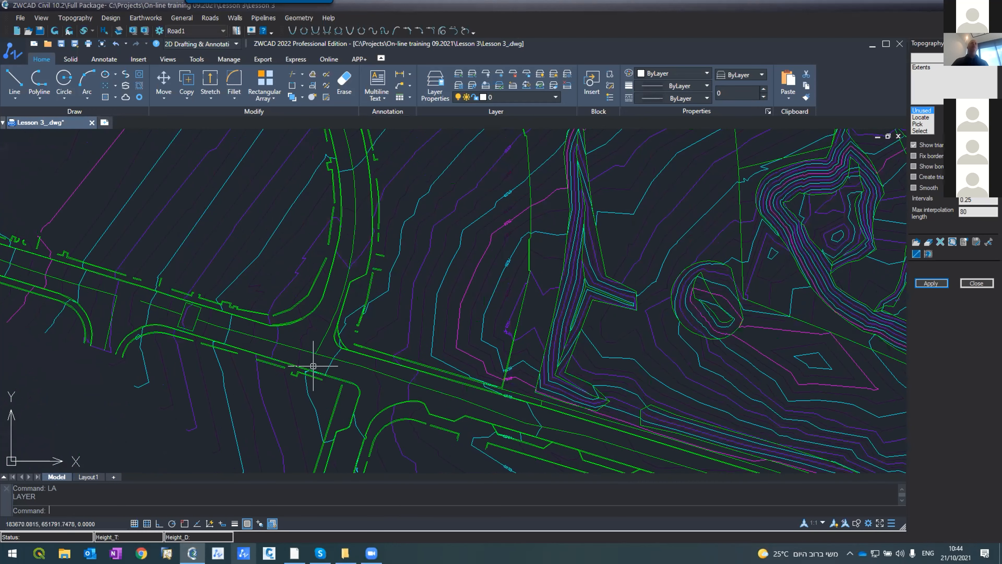
{"action": "scroll", "coordinate": [325, 373], "scroll_direction": "down", "scroll_amount": 3}
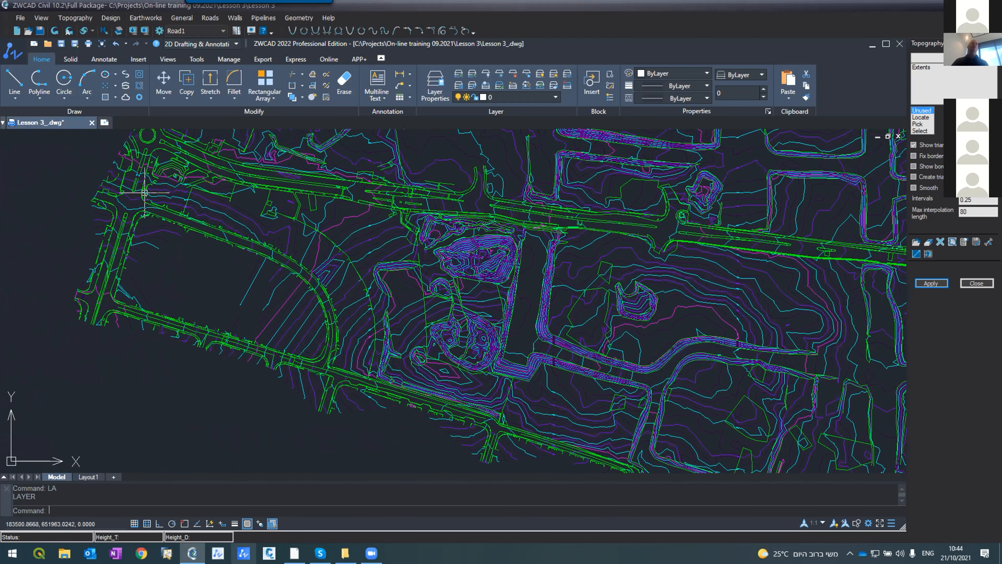
{"action": "scroll", "coordinate": [168, 241], "scroll_direction": "down", "scroll_amount": 2}
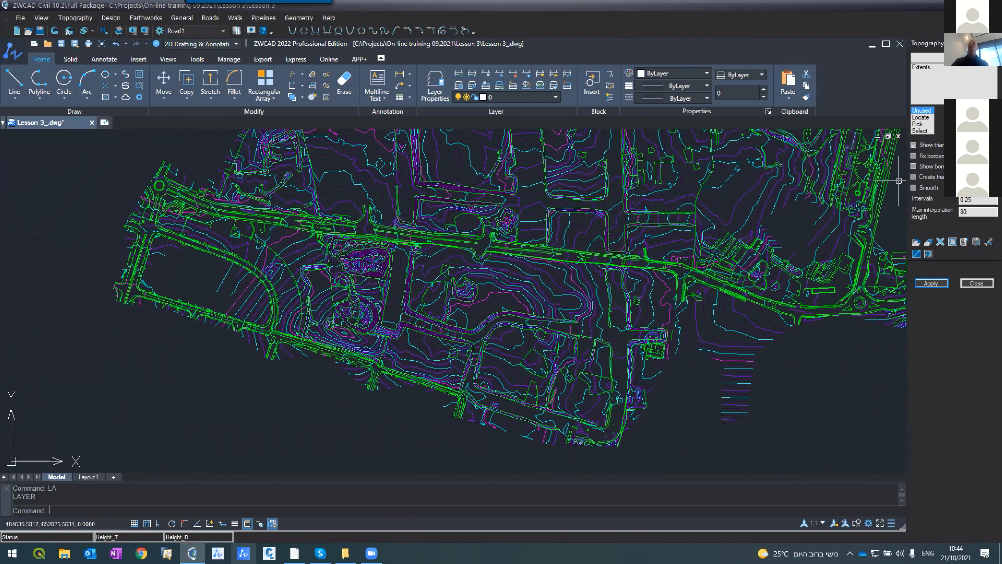
{"action": "middle_click_drag", "start_coordinate": [400, 218], "coordinate": [458, 331]}
{"action": "scroll", "coordinate": [481, 299], "scroll_direction": "down", "scroll_amount": 1}
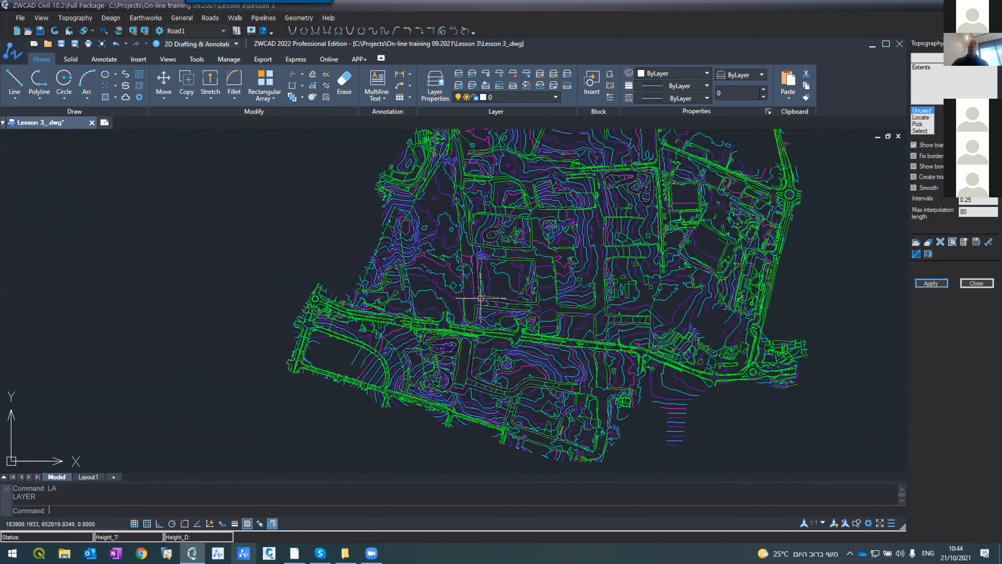
{"action": "scroll", "coordinate": [509, 188], "scroll_direction": "up", "scroll_amount": 2}
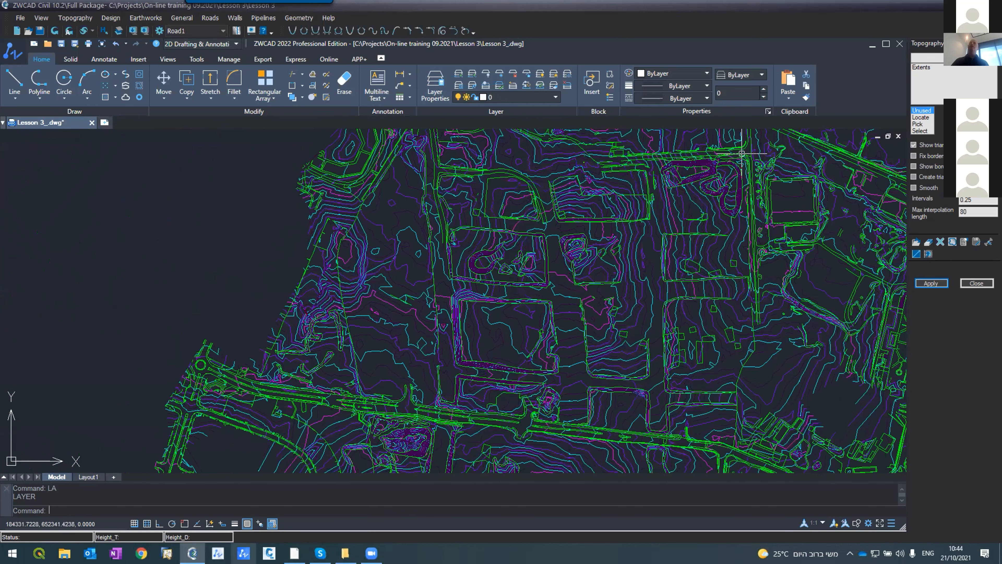
{"action": "scroll", "coordinate": [651, 146], "scroll_direction": "up", "scroll_amount": 4}
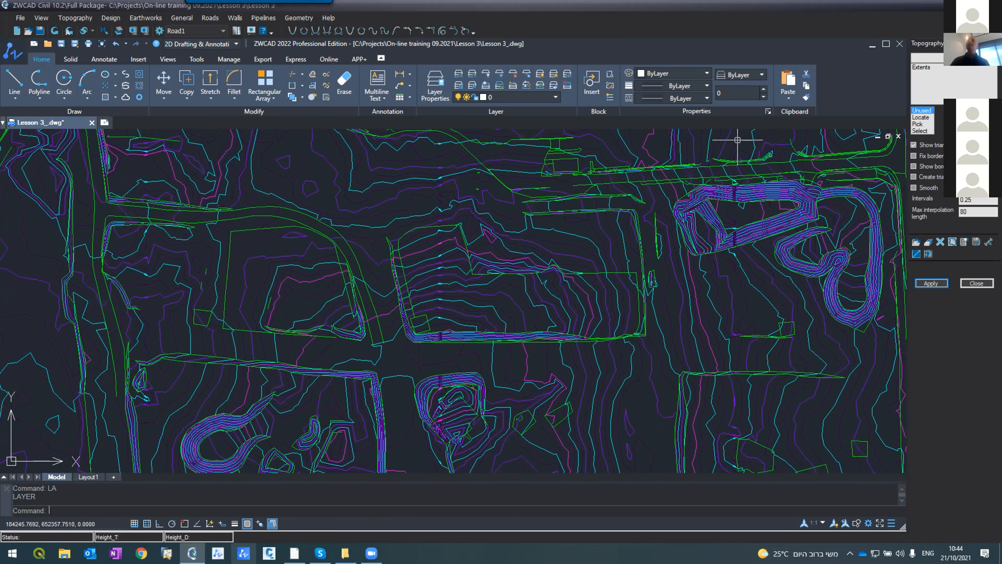
{"action": "scroll", "coordinate": [738, 140], "scroll_direction": "down", "scroll_amount": 2}
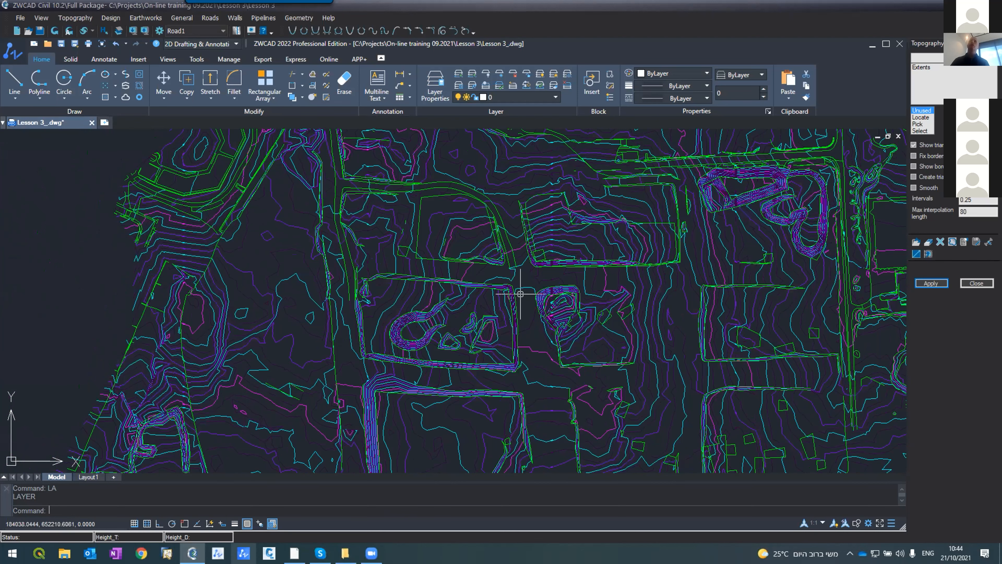
{"action": "scroll", "coordinate": [521, 293], "scroll_direction": "down", "scroll_amount": 8}
{"action": "scroll", "coordinate": [525, 312], "scroll_direction": "up", "scroll_amount": 5}
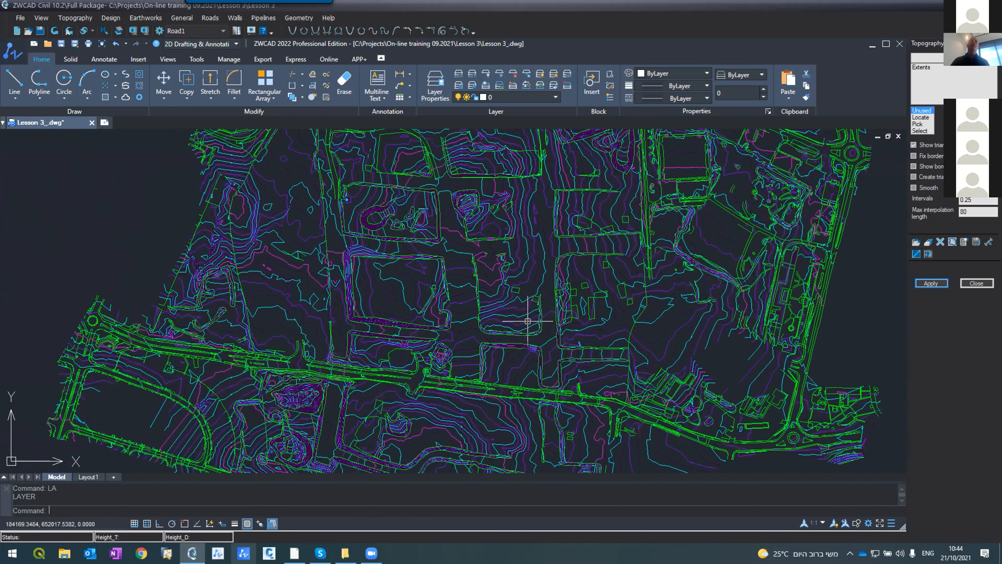
{"action": "scroll", "coordinate": [358, 362], "scroll_direction": "down", "scroll_amount": 2}
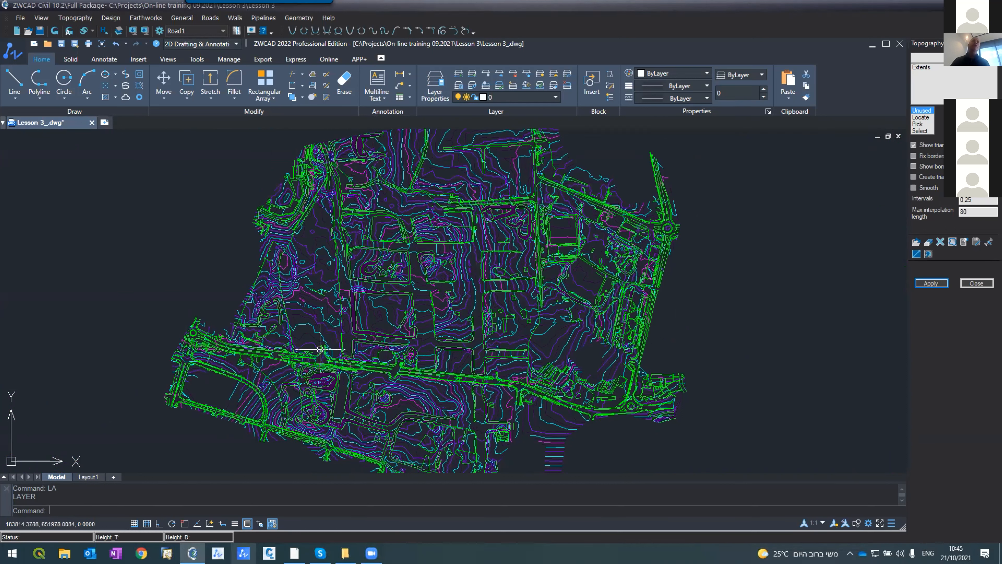
{"action": "scroll", "coordinate": [327, 225], "scroll_direction": "up", "scroll_amount": 2}
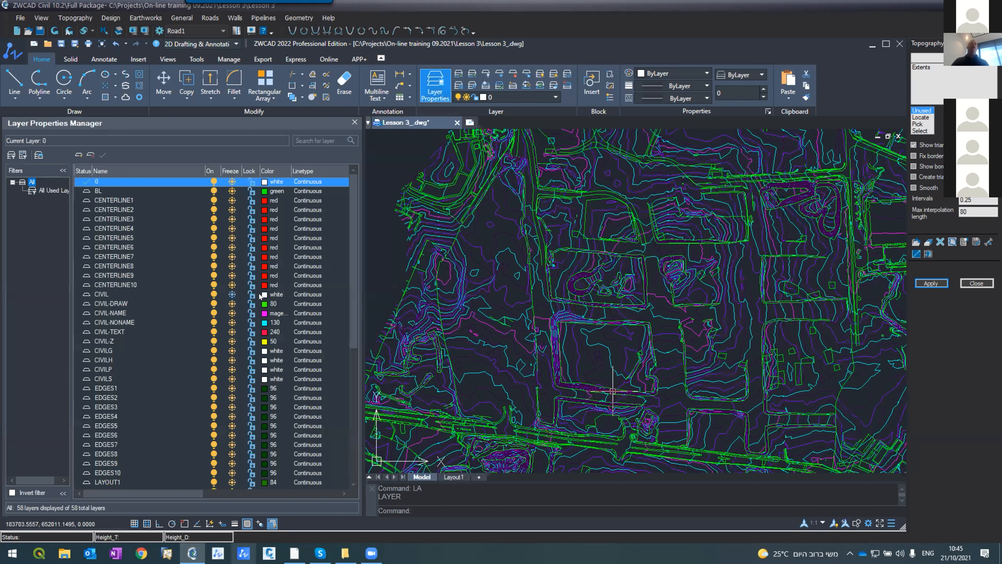
Create a new layer named CL in the layer manager and make it the current layer.
{"action": "left_click", "coordinate": [77, 155]}
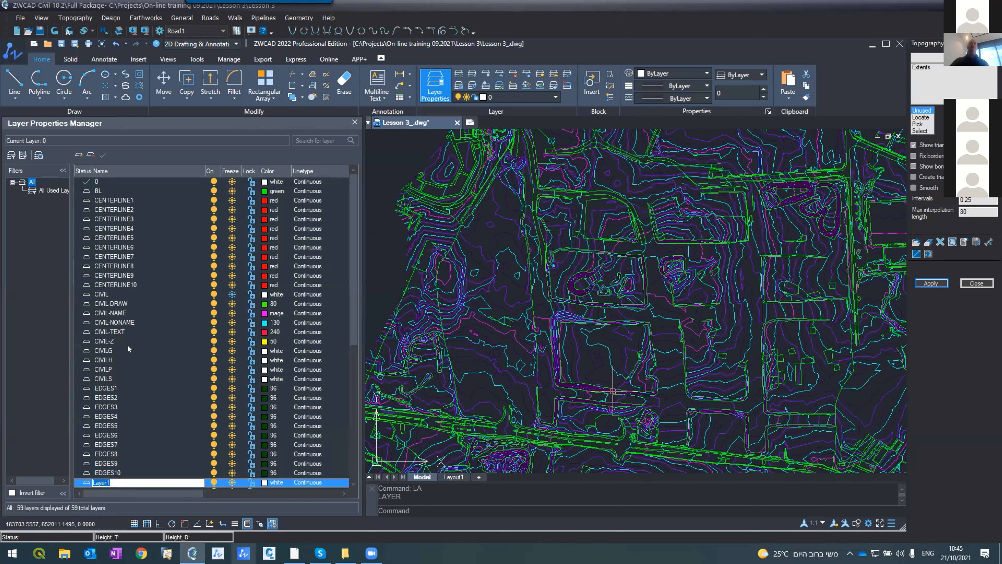
{"action": "type", "text": "CL"}
{"action": "key", "text": "Return"}
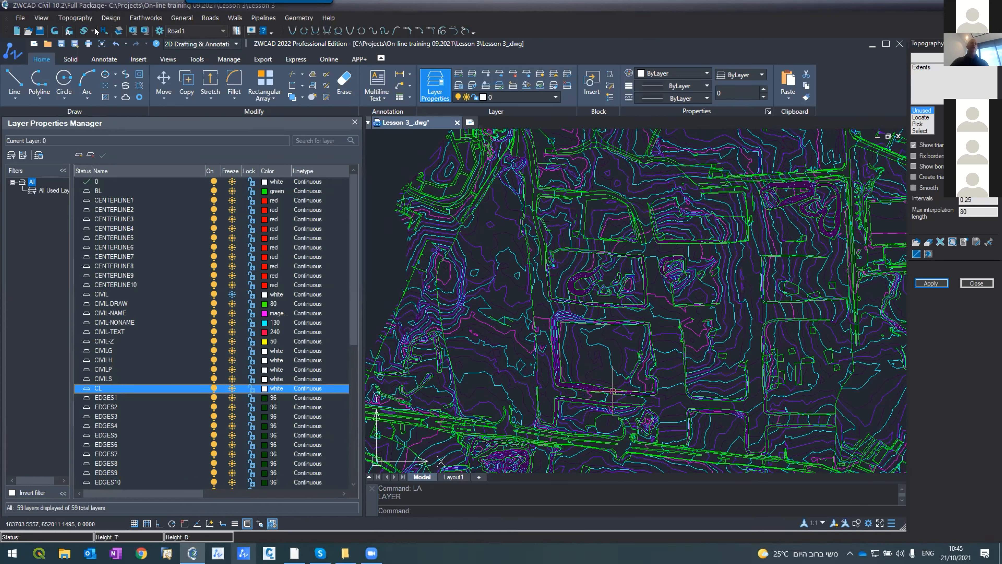
{"action": "left_click", "coordinate": [97, 154]}
Set the CL layer's color to red and close the layer manager.
{"action": "left_click", "coordinate": [265, 389]}
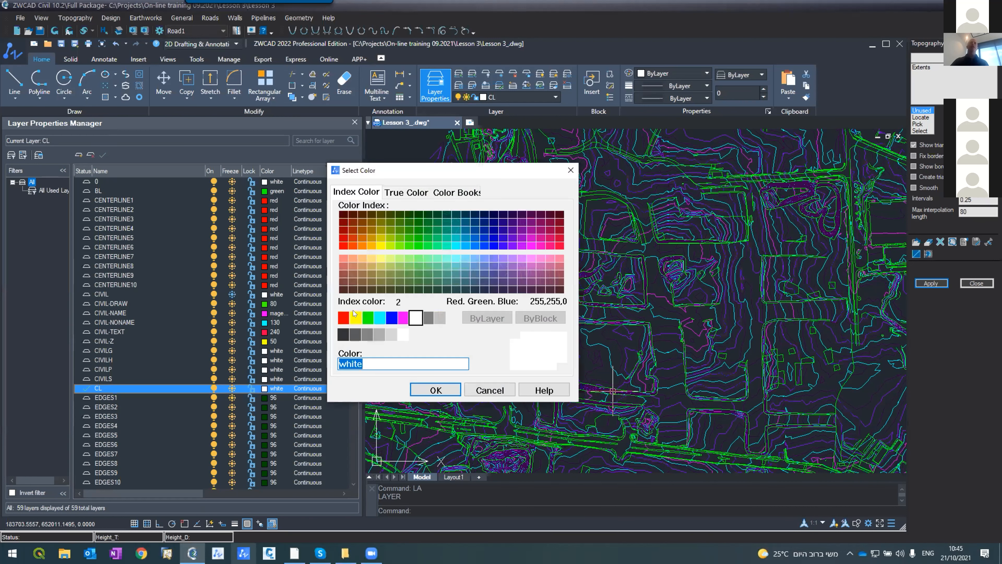
{"action": "left_click", "coordinate": [343, 318]}
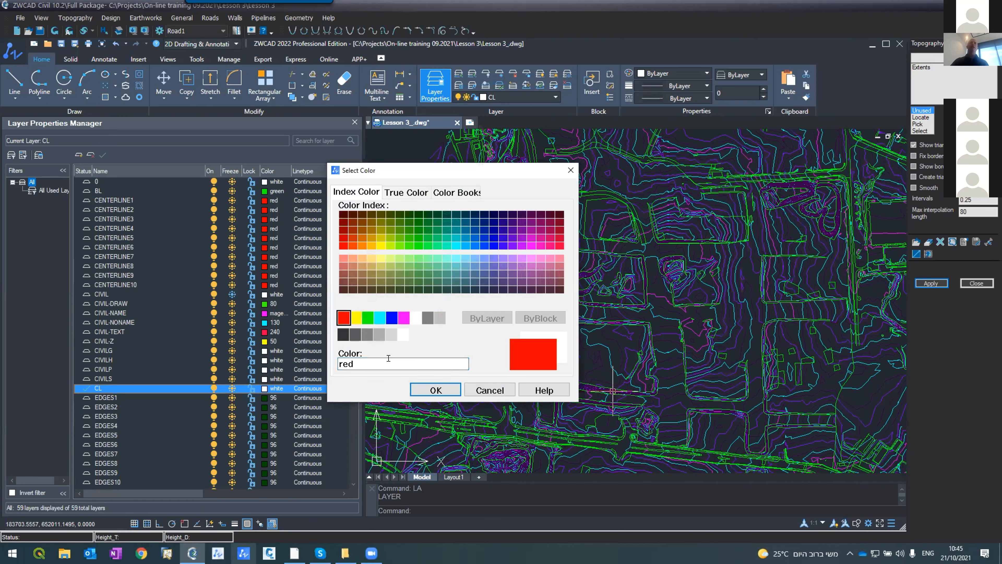
{"action": "left_click", "coordinate": [421, 389]}
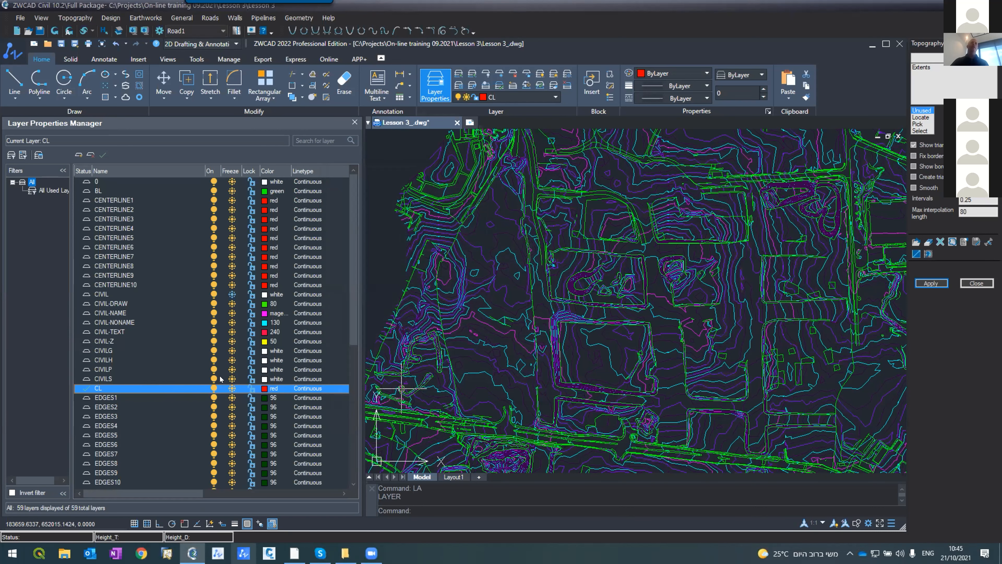
{"action": "left_click", "coordinate": [355, 122]}
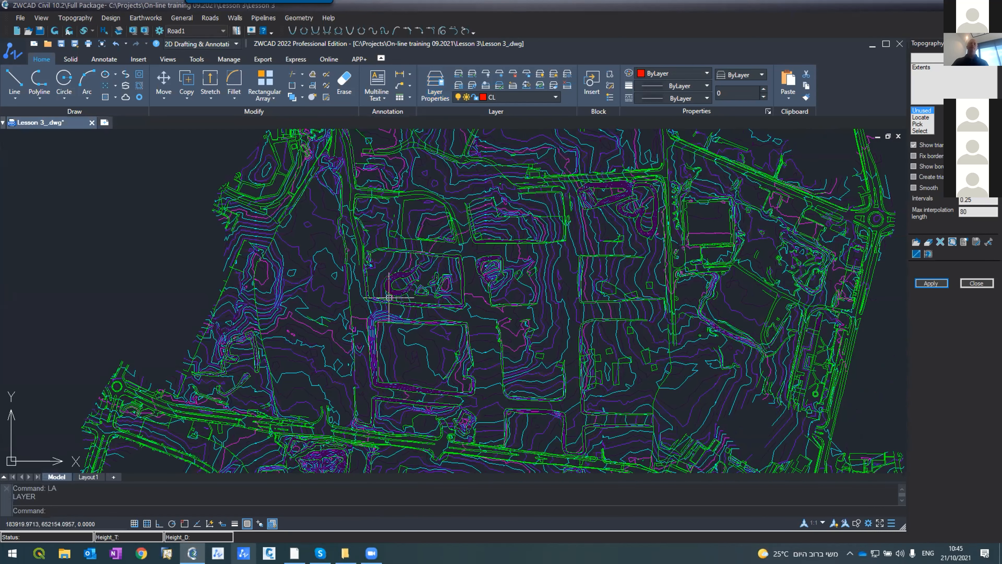
Start a centerline polyline at the northeastern road junction and run its first segment west along the northern road to the western road corner.
{"action": "scroll", "coordinate": [389, 297], "scroll_direction": "up", "scroll_amount": 7}
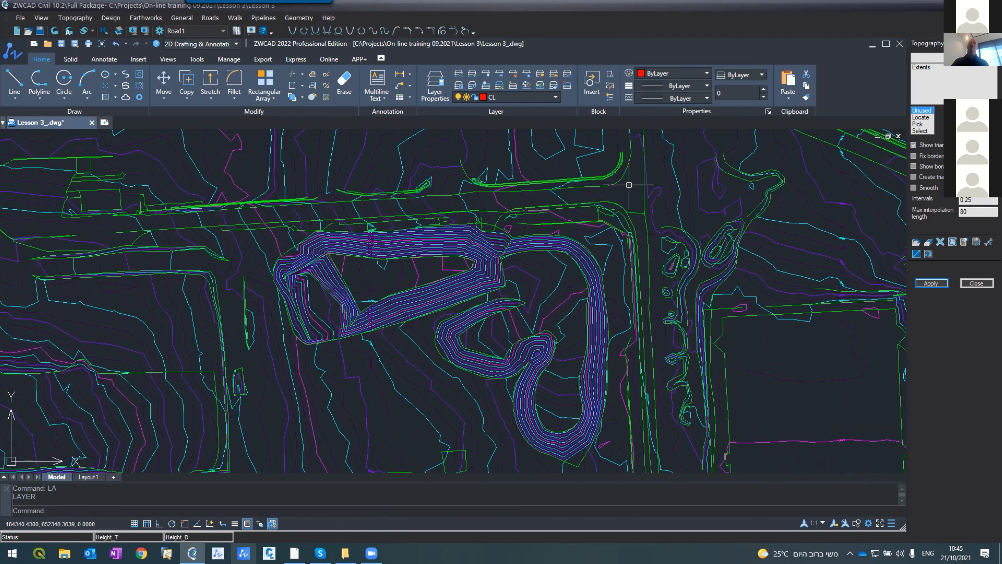
{"action": "type", "text": "pl"}
{"action": "key", "text": "Return"}
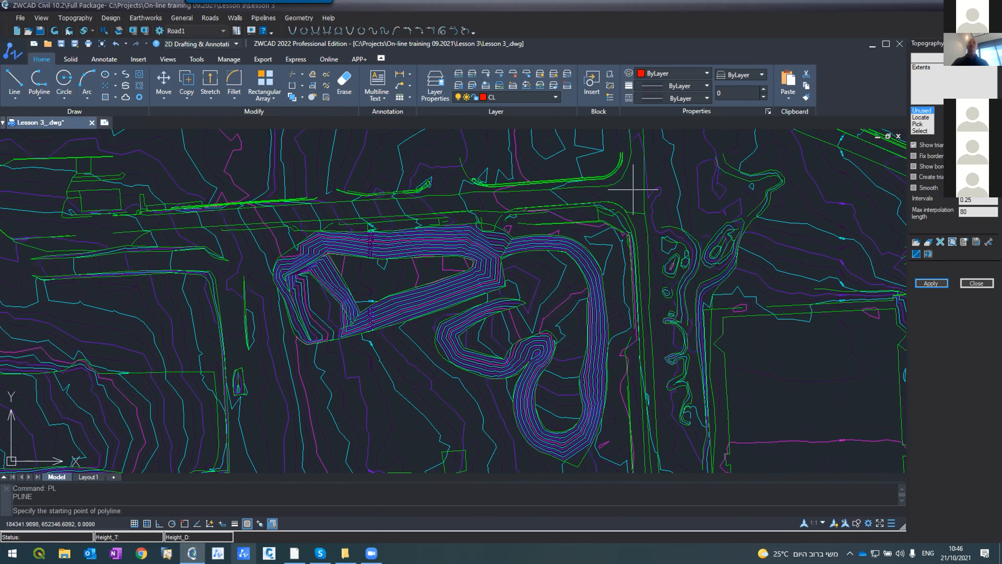
{"action": "scroll", "coordinate": [632, 190], "scroll_direction": "up", "scroll_amount": 2}
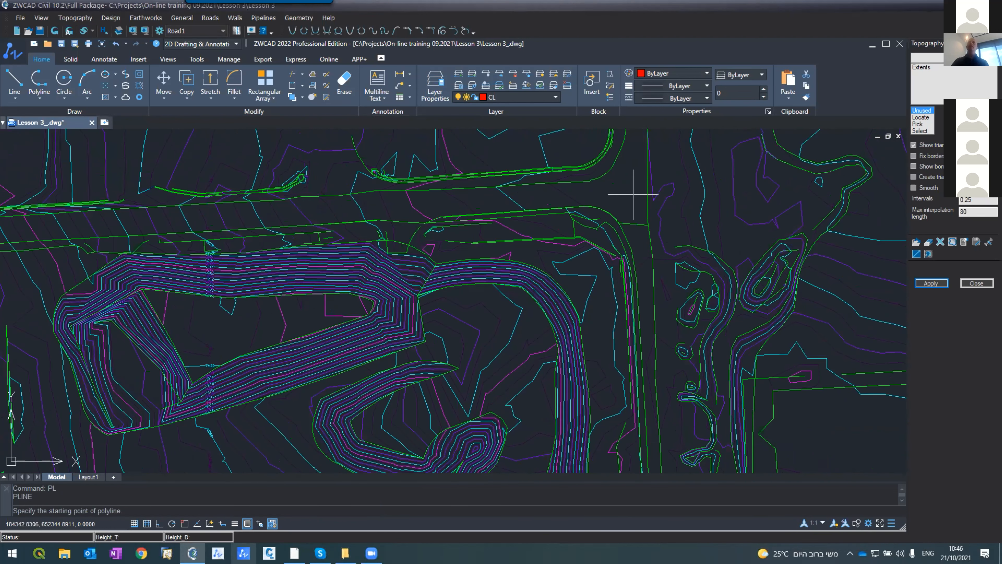
{"action": "left_click", "coordinate": [628, 191]}
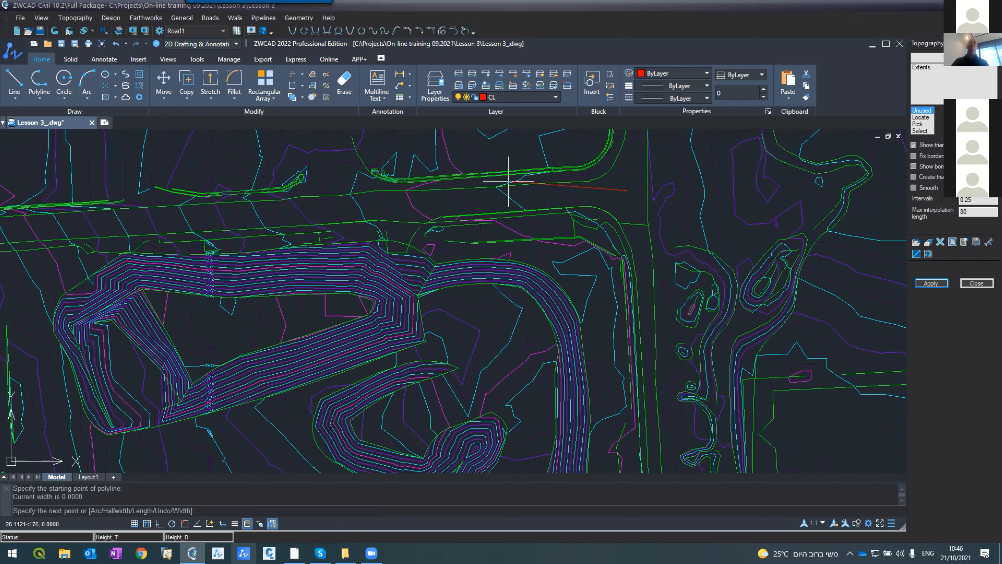
{"action": "scroll", "coordinate": [509, 180], "scroll_direction": "down", "scroll_amount": 5}
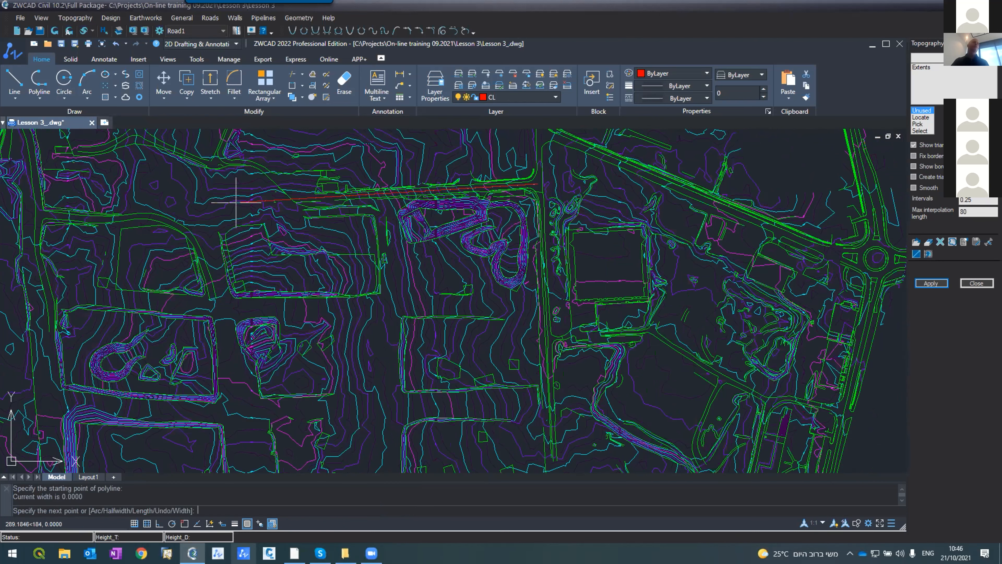
{"action": "scroll", "coordinate": [244, 195], "scroll_direction": "up", "scroll_amount": 1}
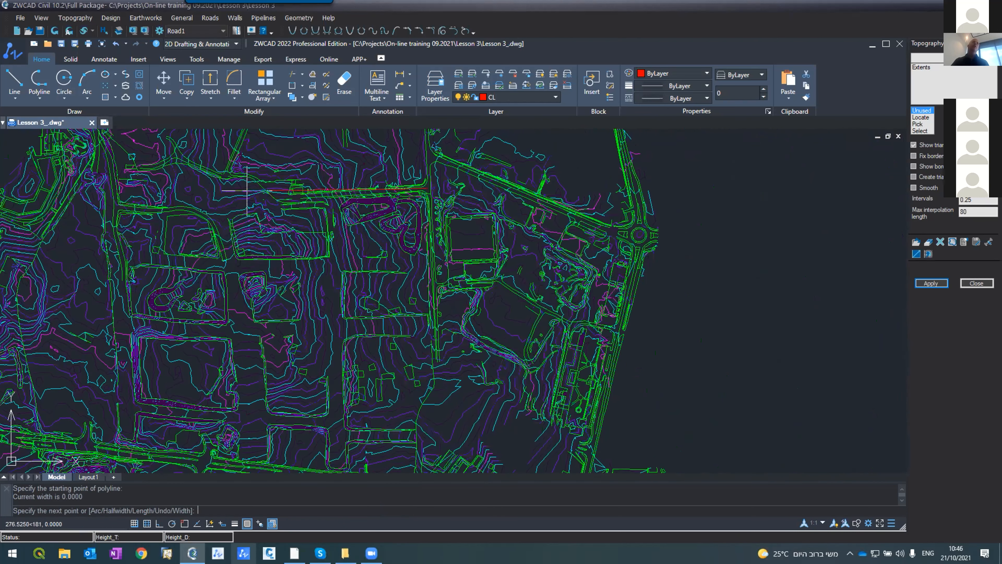
{"action": "scroll", "coordinate": [143, 202], "scroll_direction": "up", "scroll_amount": 1}
{"action": "scroll", "coordinate": [143, 202], "scroll_direction": "up", "scroll_amount": 1}
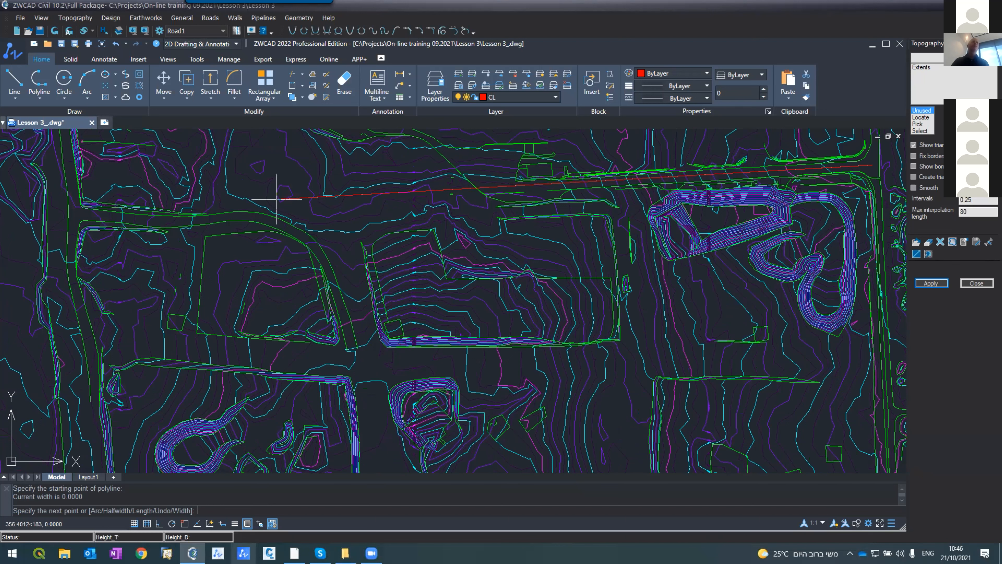
{"action": "left_click", "coordinate": [19, 174]}
Continue the centerline polyline south through one intermediate vertex, ending it at the southern main road.
{"action": "scroll", "coordinate": [24, 175], "scroll_direction": "down", "scroll_amount": 4}
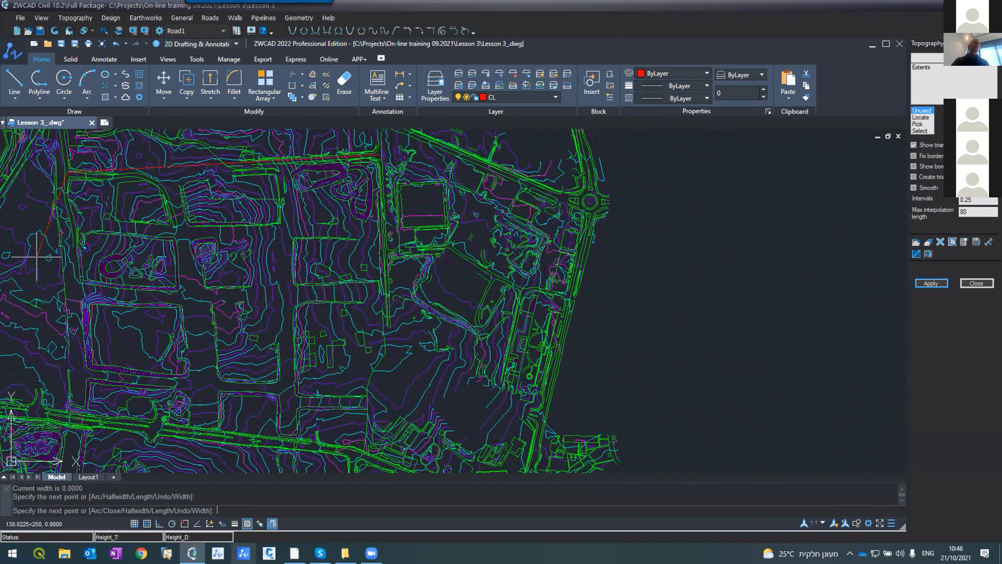
{"action": "left_click", "coordinate": [33, 276]}
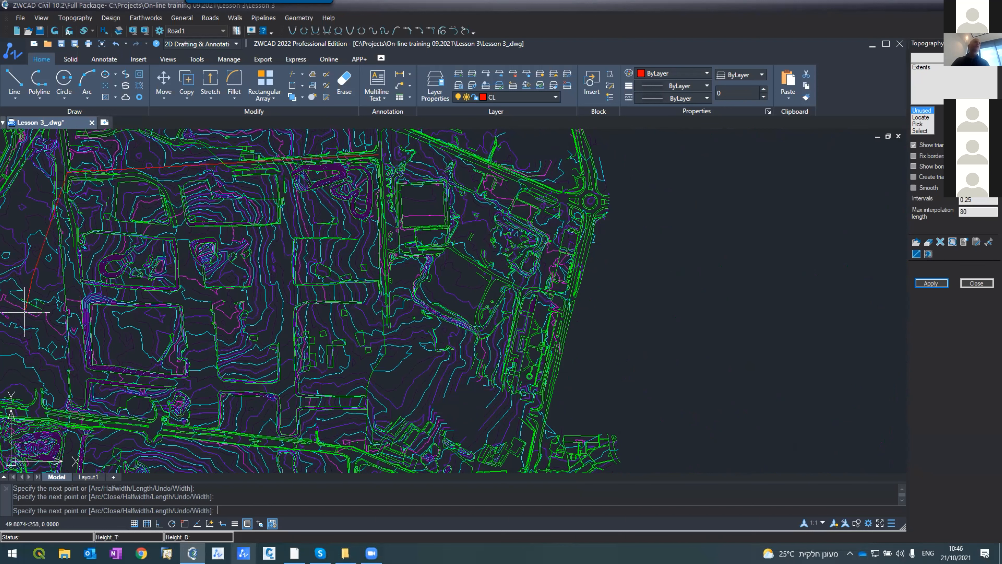
{"action": "left_click", "coordinate": [39, 410]}
{"action": "key", "text": "Return"}
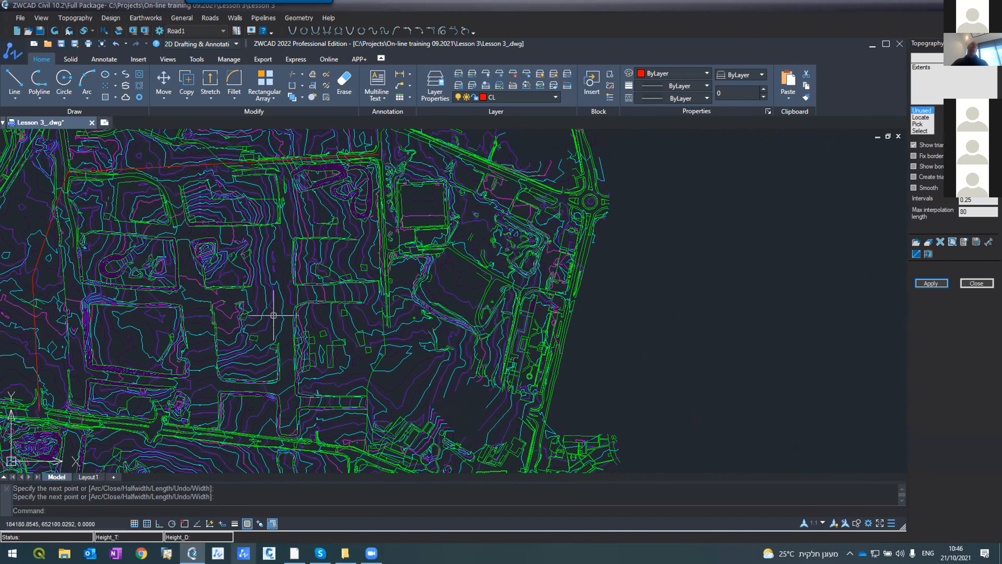
Examine the full centerline polyline and select it to check its vertices.
{"action": "scroll", "coordinate": [218, 295], "scroll_direction": "down", "scroll_amount": 1}
{"action": "scroll", "coordinate": [104, 290], "scroll_direction": "up", "scroll_amount": 4}
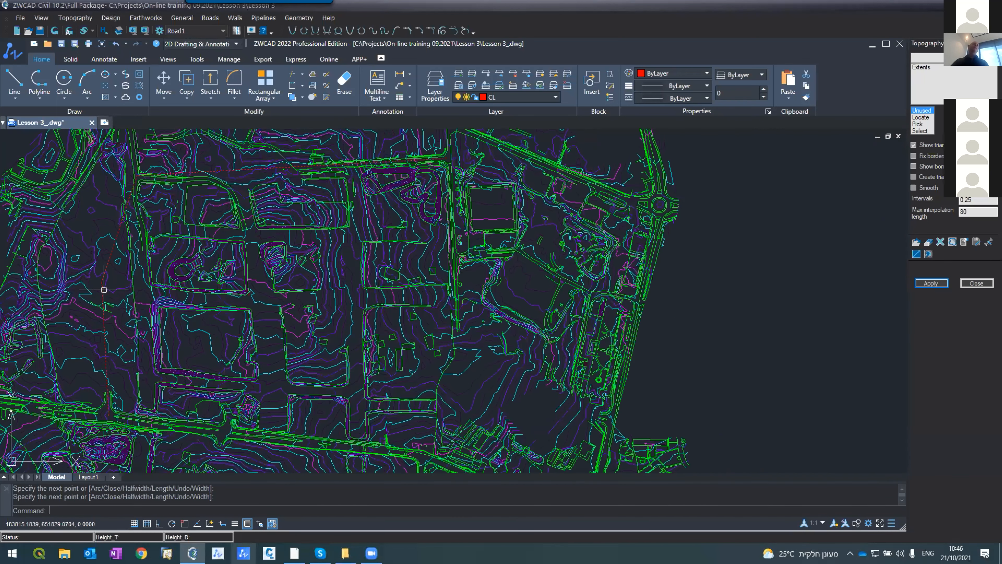
{"action": "scroll", "coordinate": [245, 334], "scroll_direction": "down", "scroll_amount": 2}
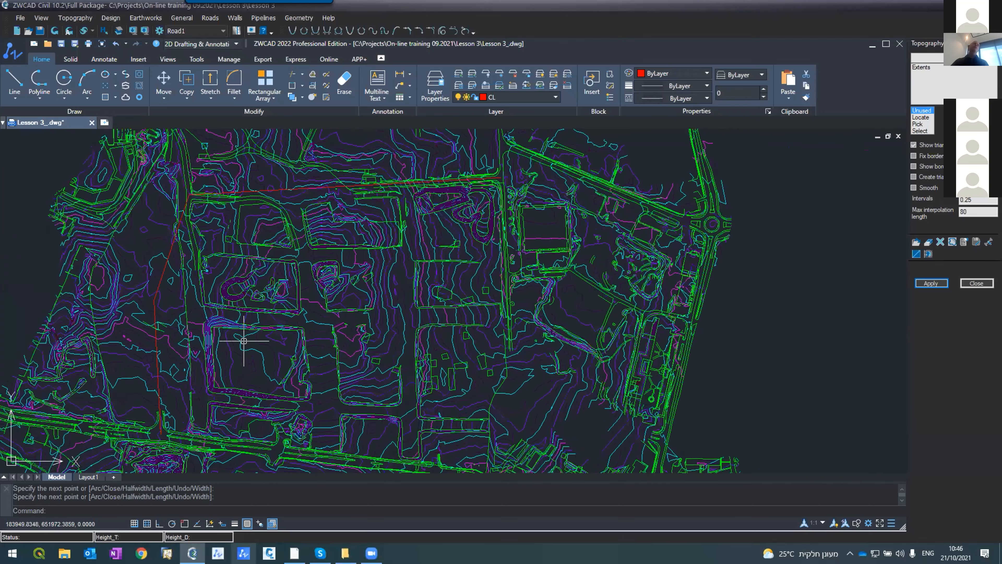
{"action": "left_click", "coordinate": [164, 277]}
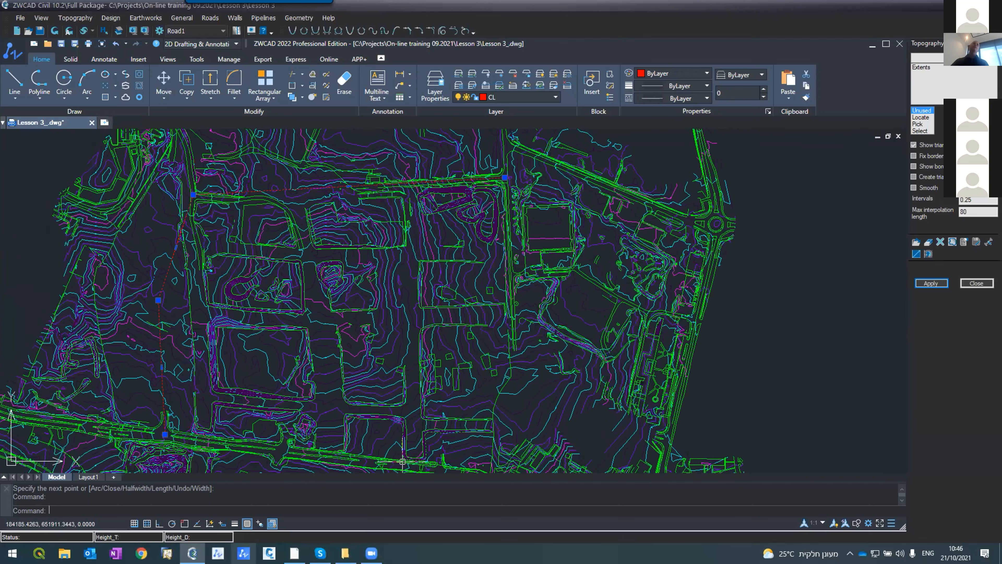
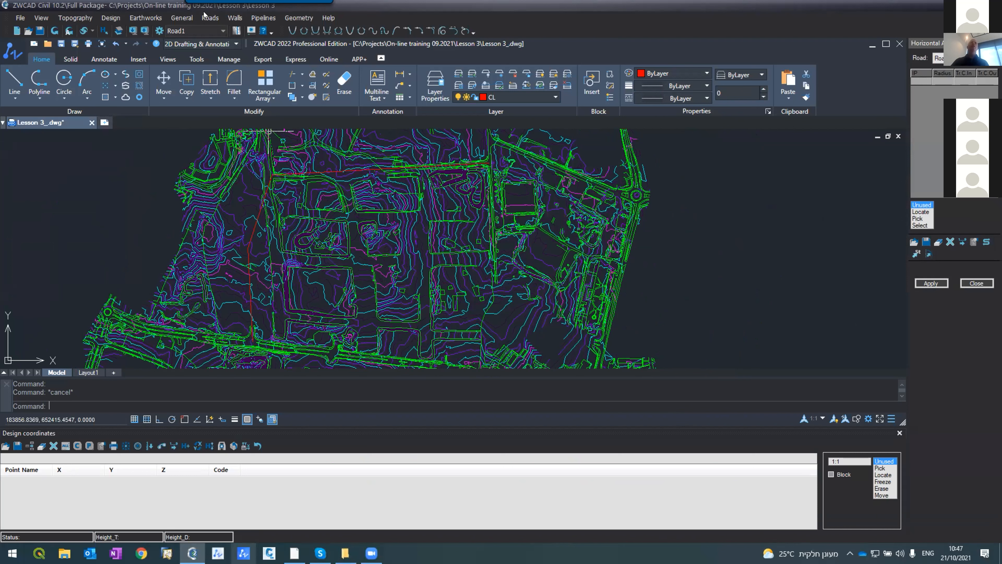
Open the horizontal alignment for Road1, look at the topography coordinates list and return to the design coordinates list.
{"action": "left_click", "coordinate": [210, 18]}
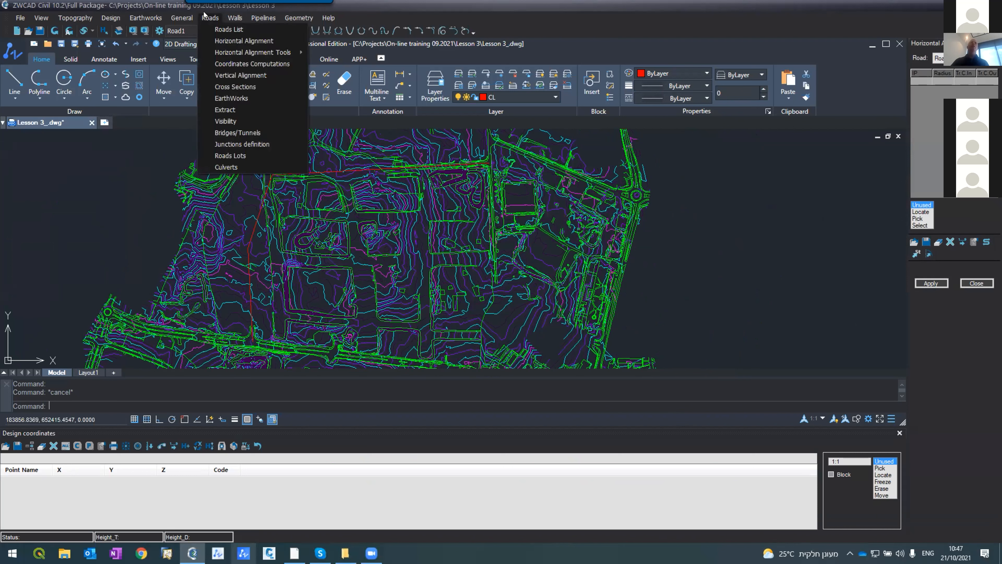
{"action": "left_click", "coordinate": [220, 40]}
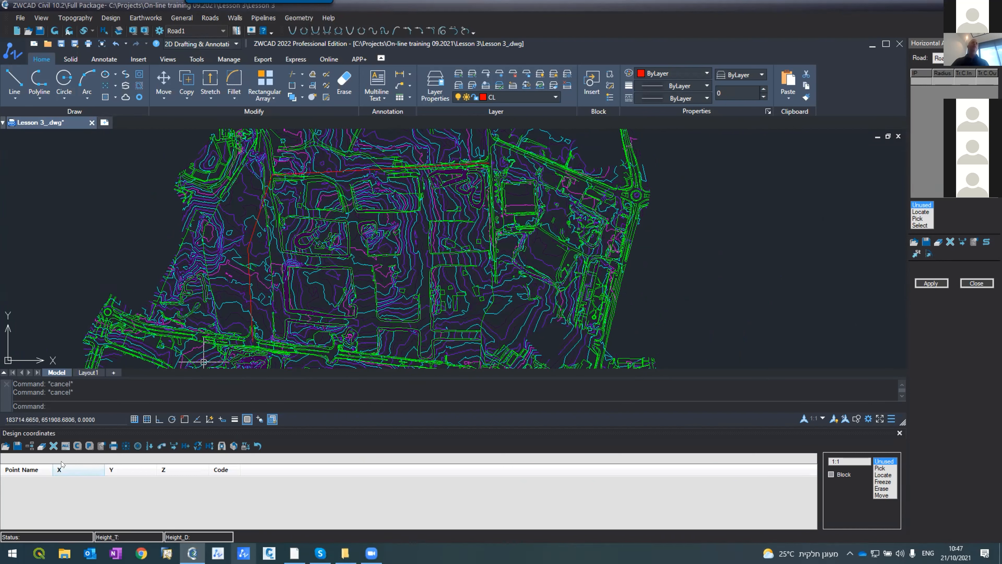
{"action": "left_click", "coordinate": [69, 19]}
{"action": "left_click", "coordinate": [81, 33]}
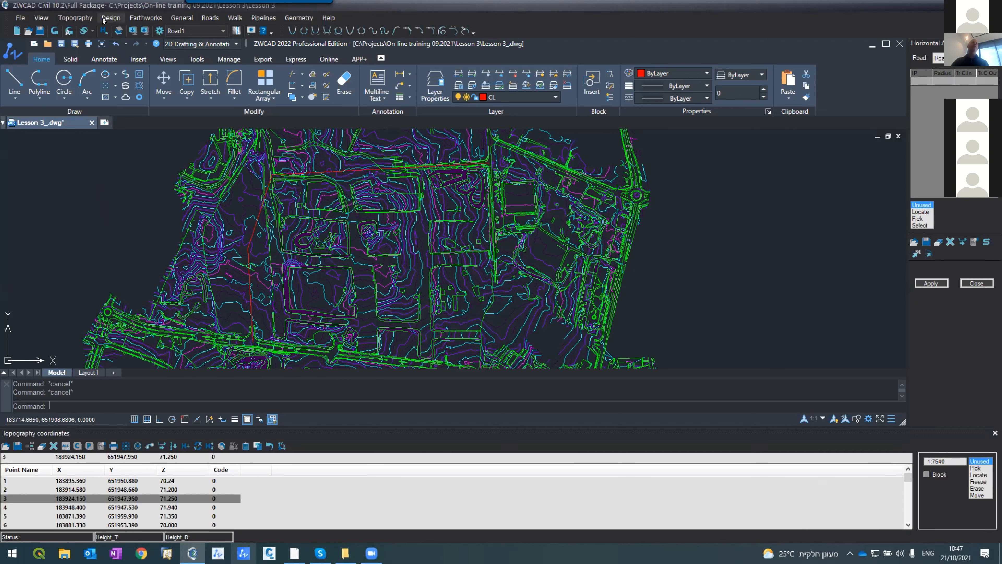
{"action": "left_click", "coordinate": [104, 20]}
{"action": "left_click", "coordinate": [126, 29]}
Define the Road1 horizontal alignment by selecting the red centerline with the Polyline option.
{"action": "left_click", "coordinate": [921, 225]}
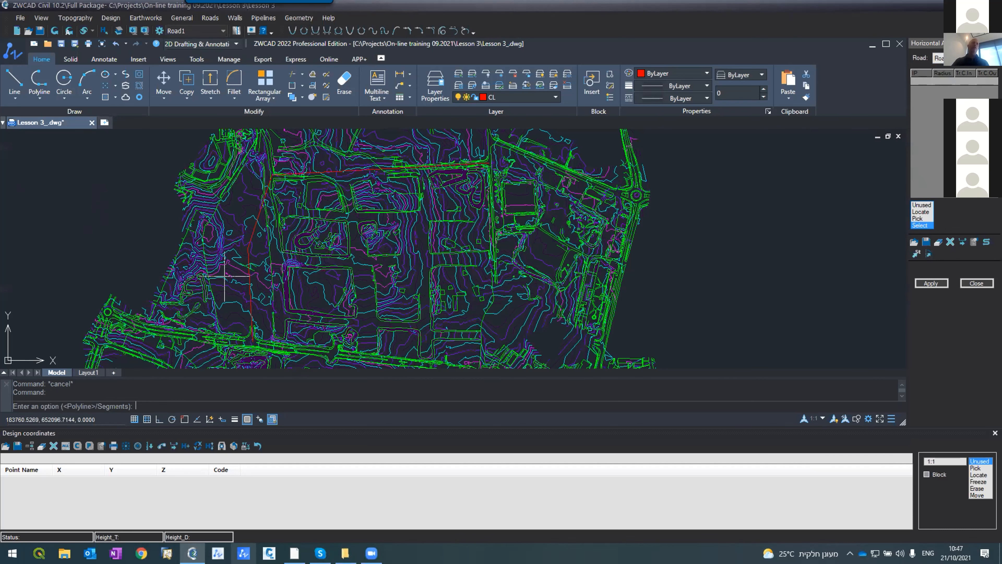
{"action": "key", "text": "Return"}
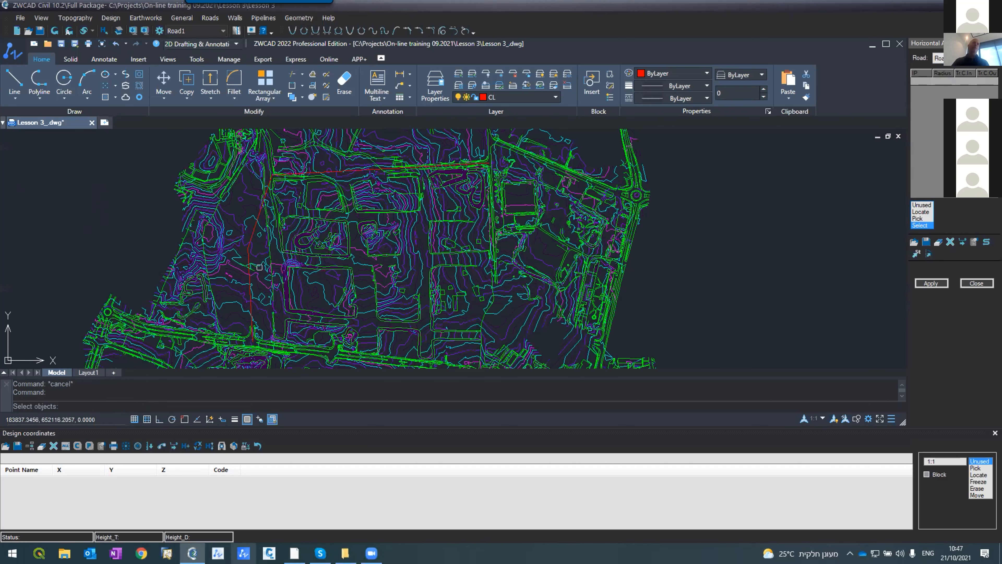
{"action": "scroll", "coordinate": [235, 184], "scroll_direction": "up", "scroll_amount": 5}
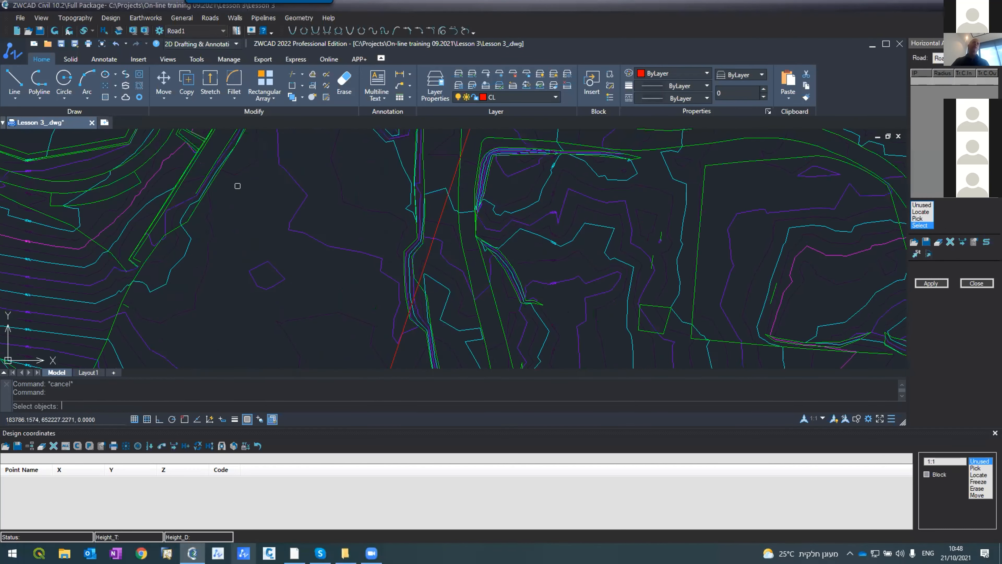
{"action": "left_click", "coordinate": [393, 361]}
{"action": "key", "text": "Return"}
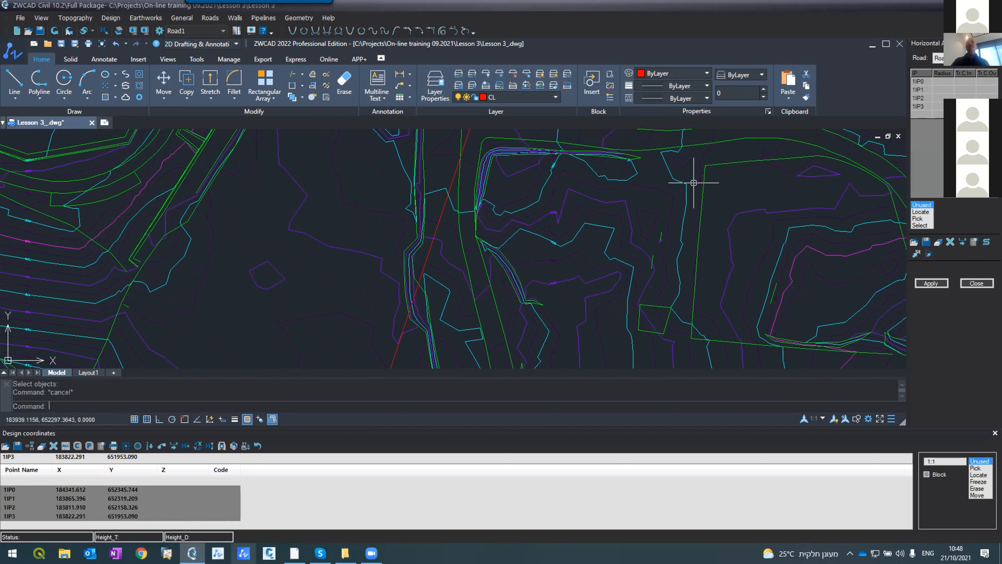
Examine the whole centerline and review the alignment's IP points in the design coordinates list.
{"action": "scroll", "coordinate": [357, 289], "scroll_direction": "down", "scroll_amount": 2}
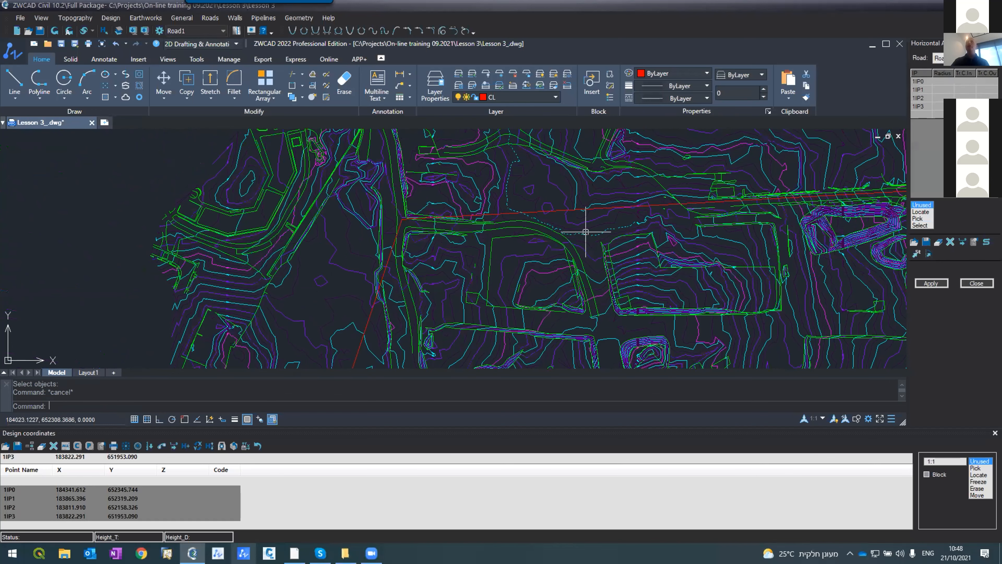
{"action": "scroll", "coordinate": [588, 225], "scroll_direction": "down", "scroll_amount": 2}
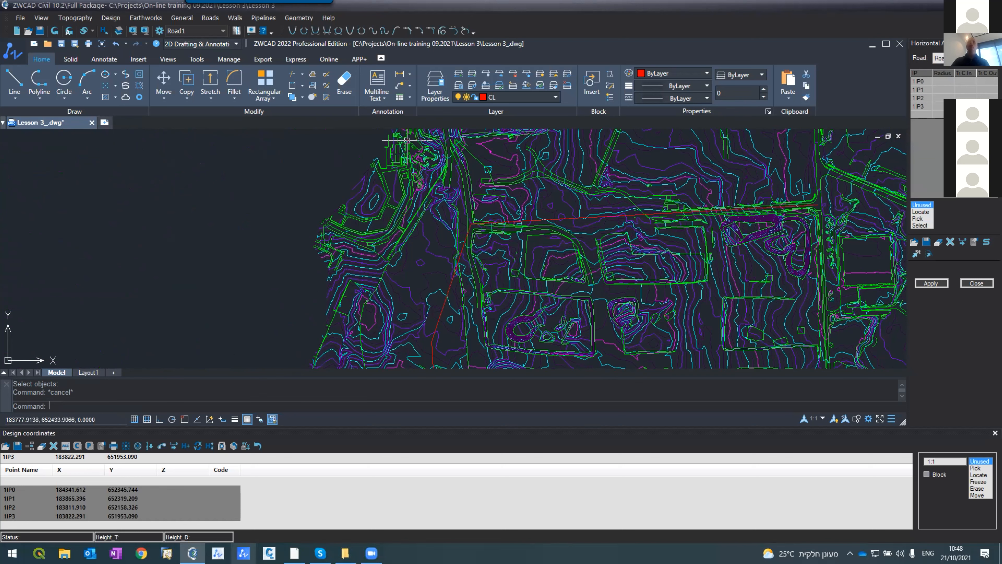
{"action": "scroll", "coordinate": [407, 140], "scroll_direction": "down", "scroll_amount": 4}
{"action": "scroll", "coordinate": [445, 276], "scroll_direction": "up", "scroll_amount": 4}
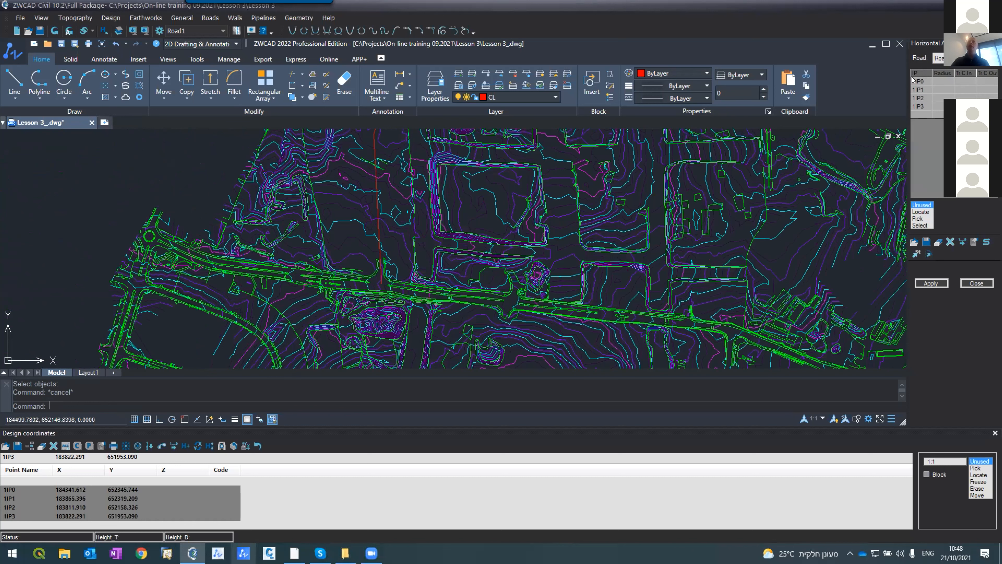
{"action": "left_click", "coordinate": [50, 505]}
{"action": "left_click", "coordinate": [50, 490]}
{"action": "left_click", "coordinate": [46, 507]}
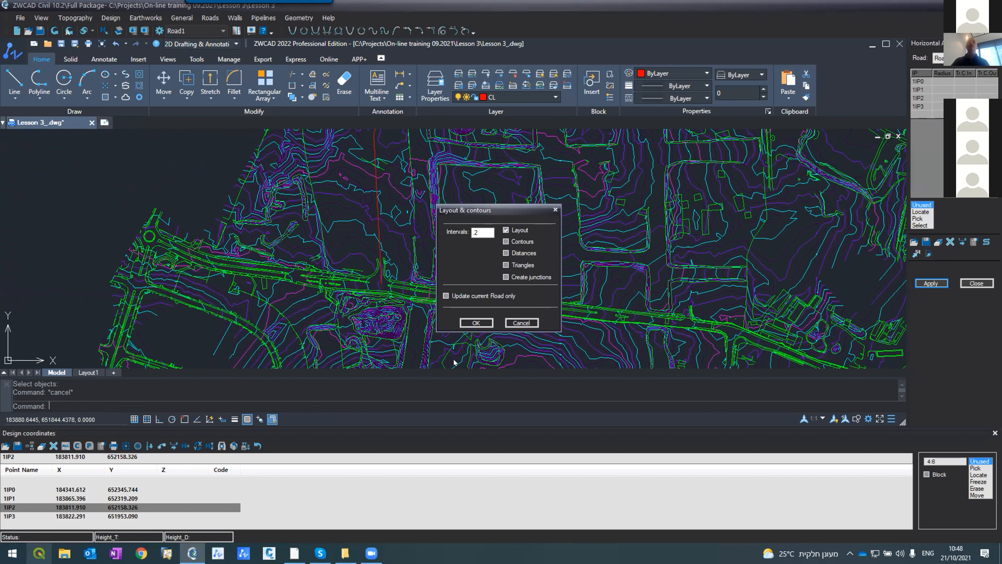
Generate the road drawing with only the Layout option enabled and close the design coordinates list.
{"action": "left_click", "coordinate": [469, 324]}
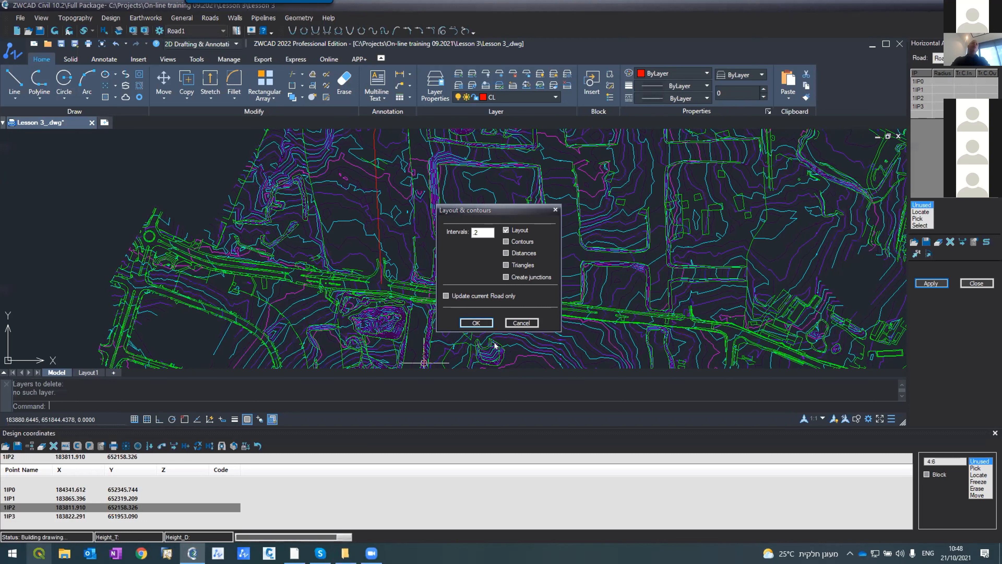
{"action": "left_click", "coordinate": [477, 323]}
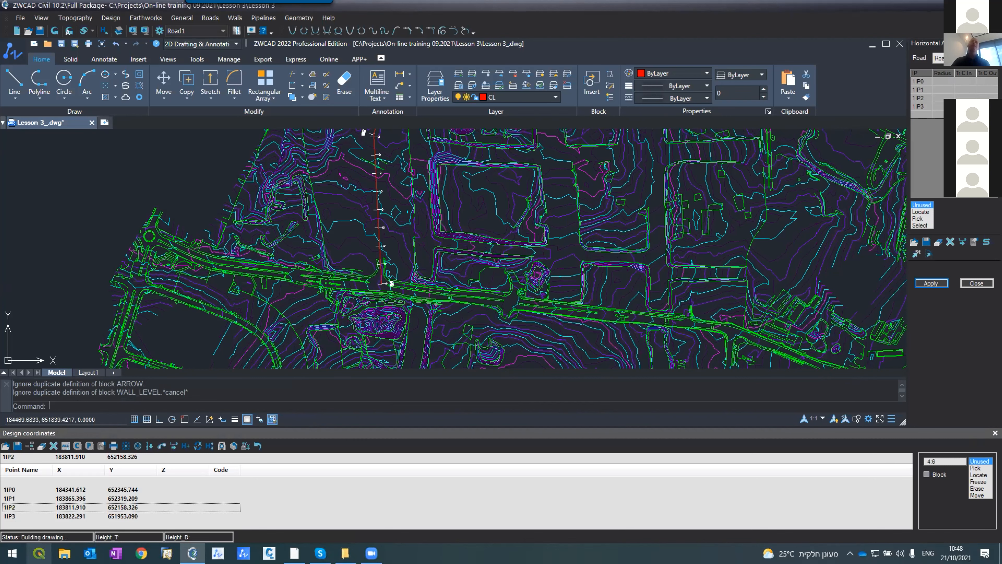
{"action": "left_click", "coordinate": [995, 433]}
Check the stations at the start of Road1 and regenerate the layout with Distances enabled.
{"action": "scroll", "coordinate": [314, 361], "scroll_direction": "down", "scroll_amount": 3}
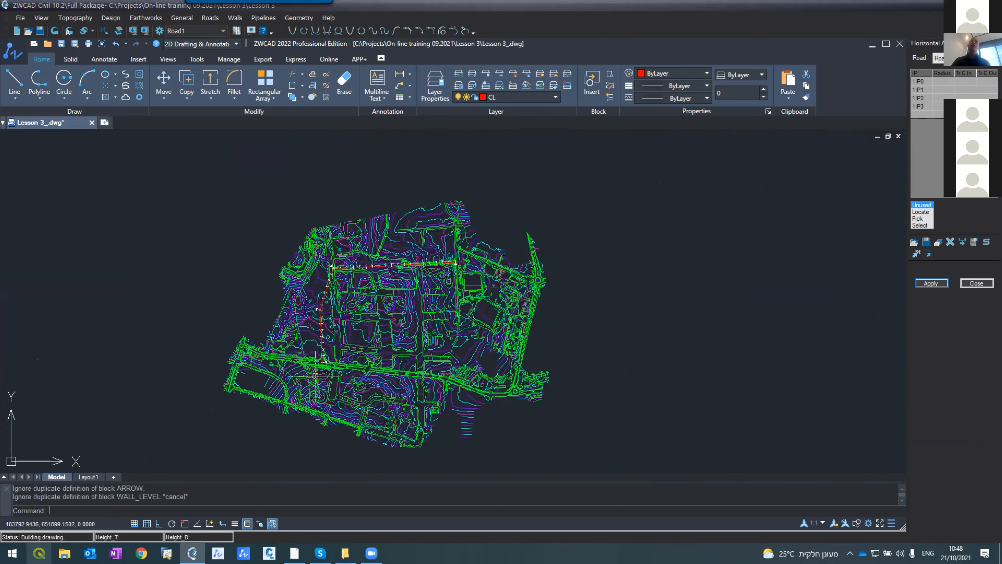
{"action": "scroll", "coordinate": [438, 252], "scroll_direction": "up", "scroll_amount": 8}
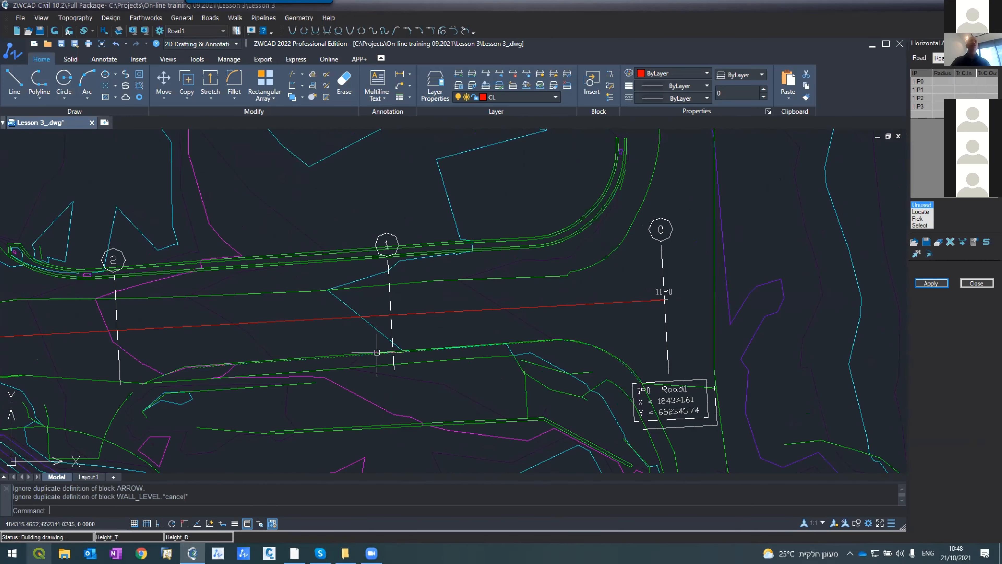
{"action": "left_click", "coordinate": [973, 243]}
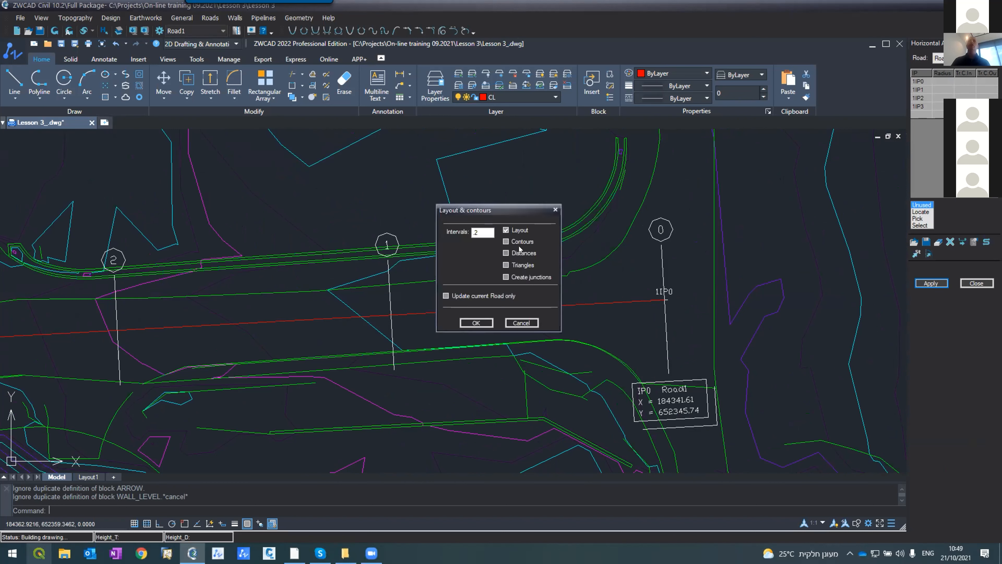
{"action": "left_click", "coordinate": [506, 254]}
{"action": "left_click", "coordinate": [486, 323]}
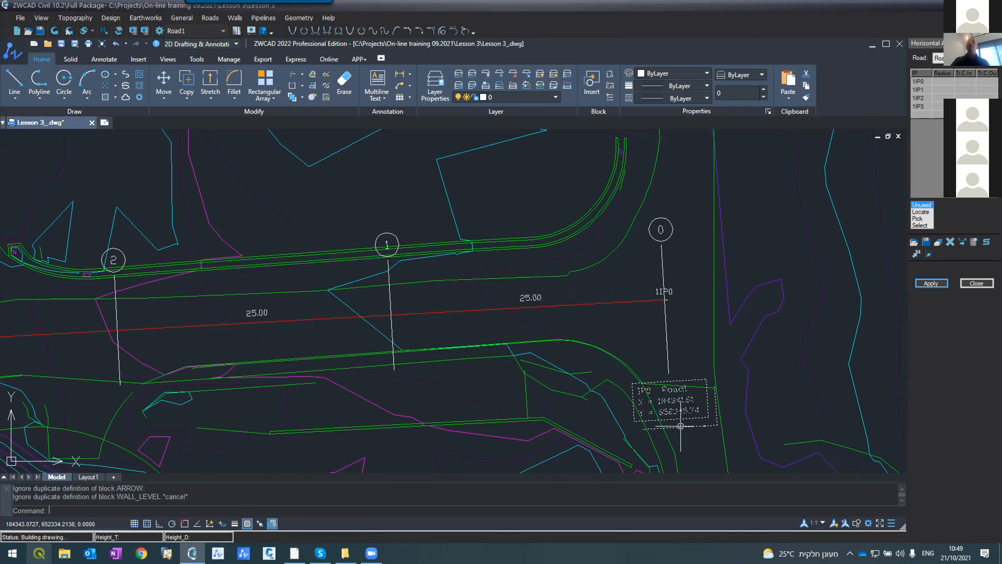
Examine the station marks, distances and IP coordinate labels along Road1, from its start through the western corner to its southern end.
{"action": "scroll", "coordinate": [696, 460], "scroll_direction": "down", "scroll_amount": 5}
{"action": "scroll", "coordinate": [143, 222], "scroll_direction": "up", "scroll_amount": 6}
{"action": "scroll", "coordinate": [212, 240], "scroll_direction": "down", "scroll_amount": 1}
{"action": "scroll", "coordinate": [211, 240], "scroll_direction": "down", "scroll_amount": 5}
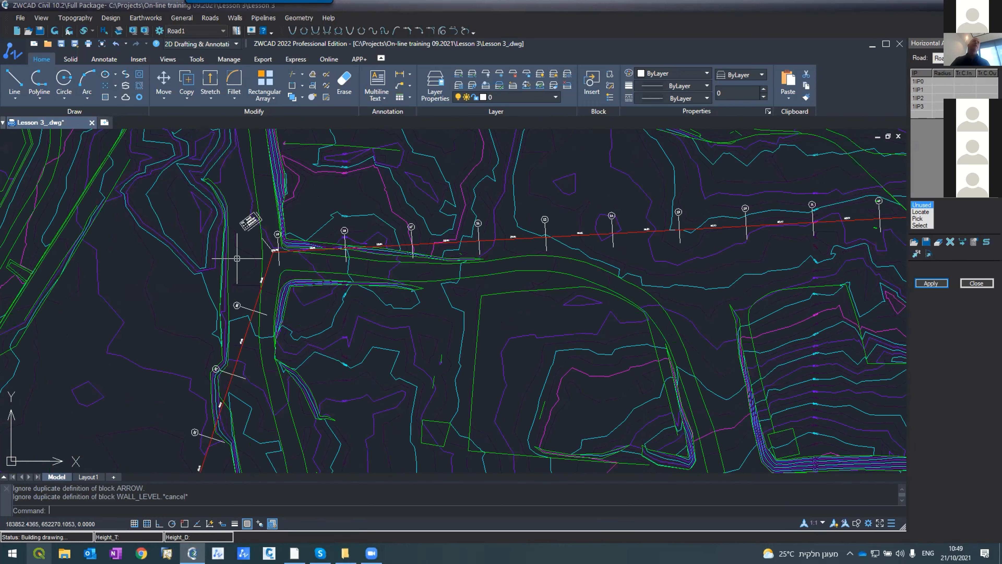
{"action": "scroll", "coordinate": [237, 259], "scroll_direction": "down", "scroll_amount": 4}
{"action": "scroll", "coordinate": [166, 426], "scroll_direction": "up", "scroll_amount": 8}
{"action": "scroll", "coordinate": [392, 348], "scroll_direction": "down", "scroll_amount": 2}
{"action": "scroll", "coordinate": [395, 352], "scroll_direction": "down", "scroll_amount": 1}
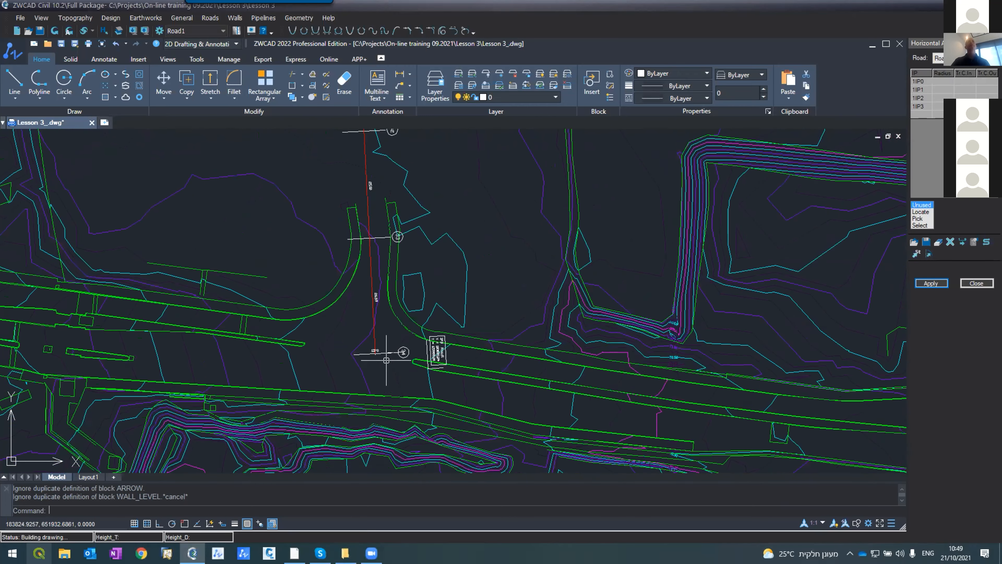
{"action": "scroll", "coordinate": [387, 360], "scroll_direction": "down", "scroll_amount": 8}
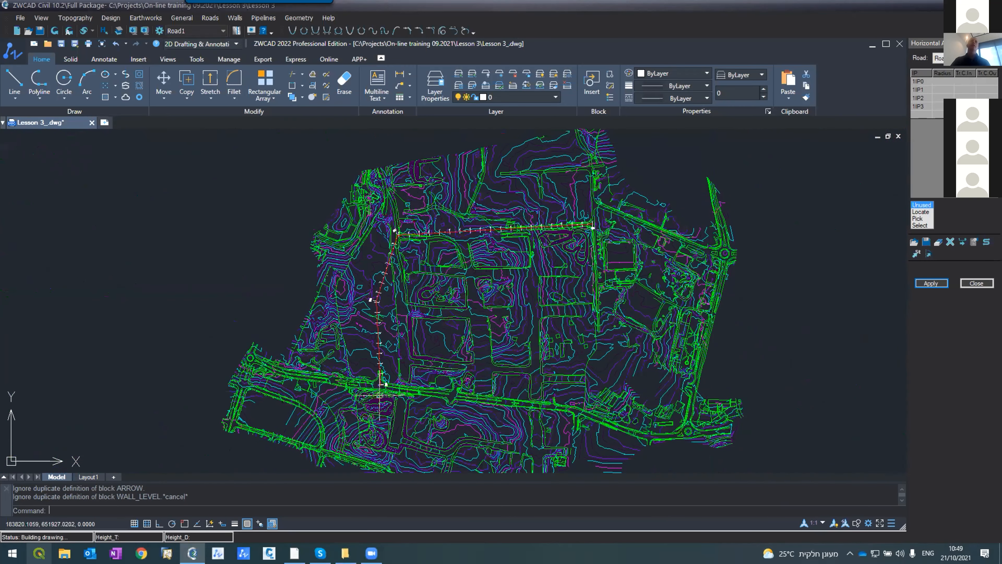
{"action": "scroll", "coordinate": [383, 396], "scroll_direction": "up", "scroll_amount": 8}
{"action": "middle_click_drag", "start_coordinate": [390, 407], "coordinate": [349, 130]}
{"action": "scroll", "coordinate": [367, 287], "scroll_direction": "up", "scroll_amount": 2}
{"action": "scroll", "coordinate": [367, 317], "scroll_direction": "down", "scroll_amount": 2}
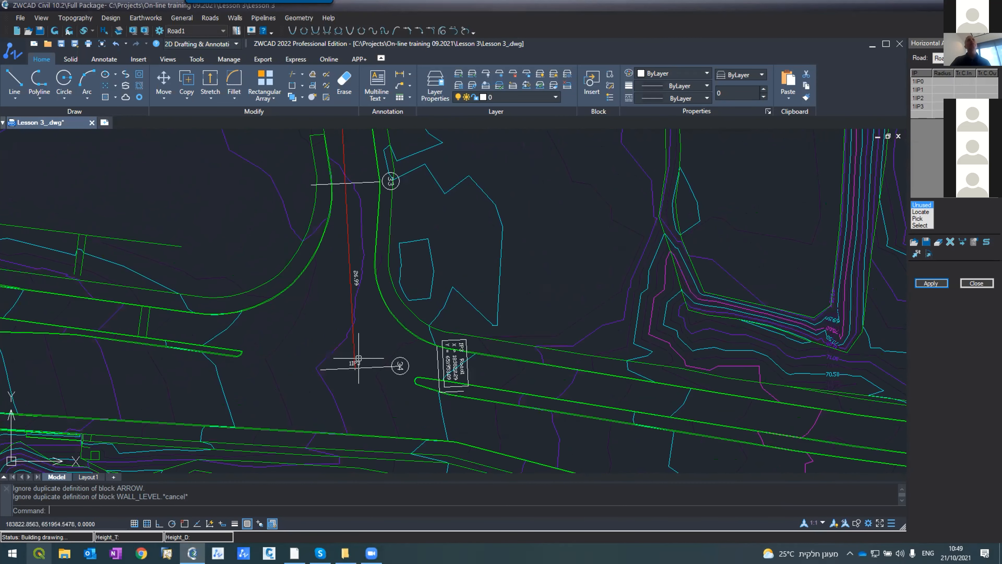
Examine the southern end of Road1, then view the drawing's full extents and the whole route of the road.
{"action": "scroll", "coordinate": [379, 391], "scroll_direction": "down", "scroll_amount": 2}
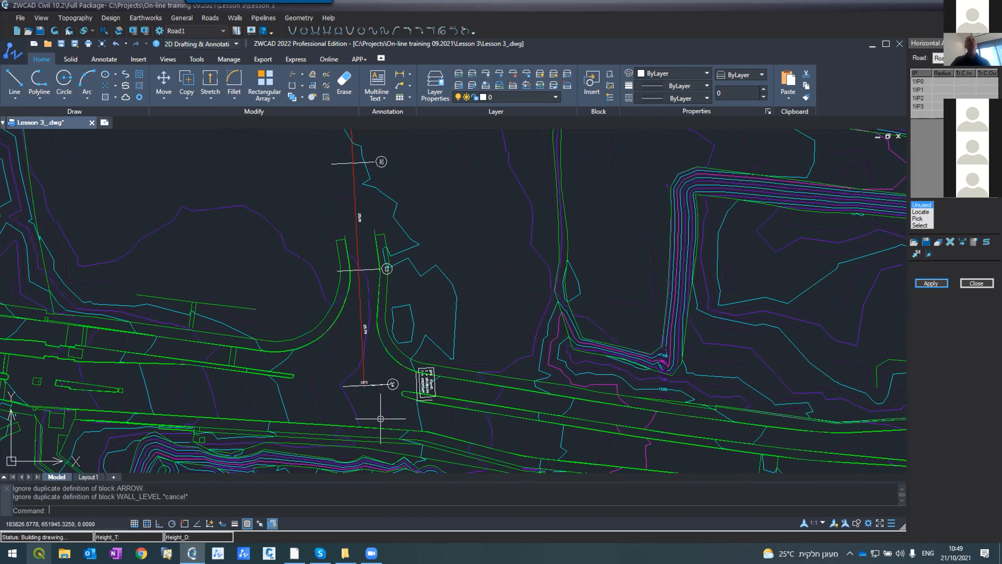
{"action": "scroll", "coordinate": [360, 277], "scroll_direction": "up", "scroll_amount": 3}
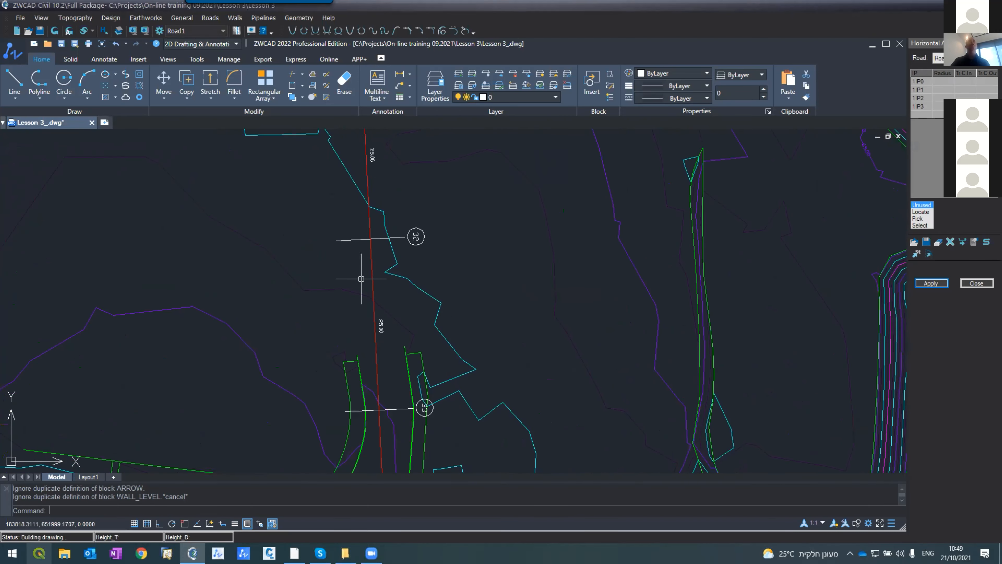
{"action": "type", "text": "z"}
{"action": "key", "text": "Return"}
{"action": "type", "text": "e"}
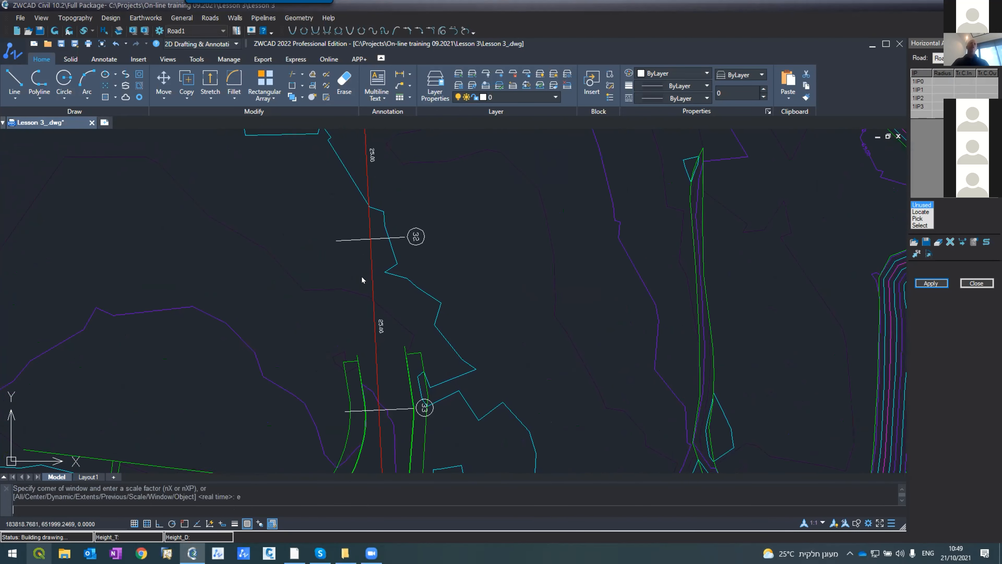
{"action": "key", "text": "Return"}
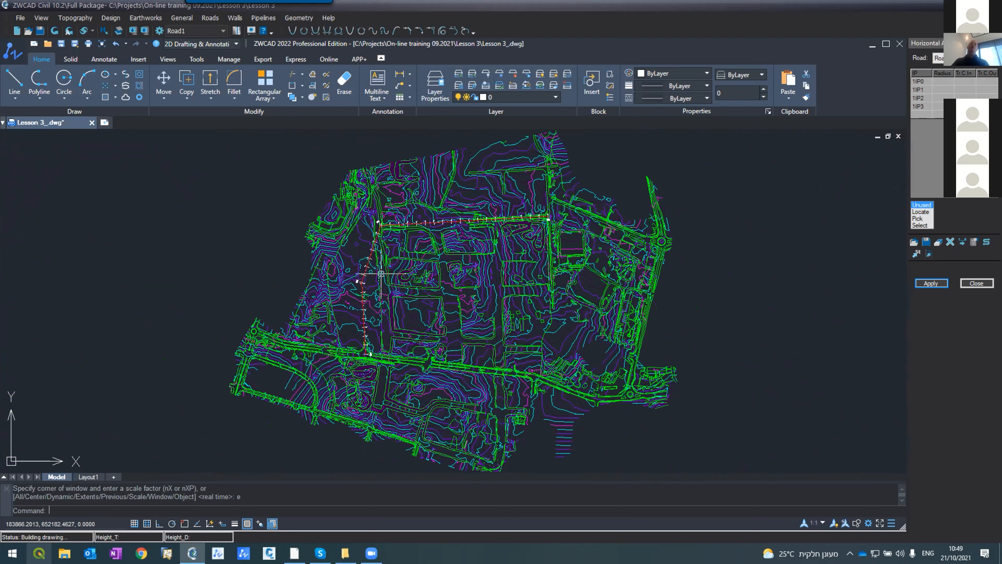
{"action": "scroll", "coordinate": [449, 220], "scroll_direction": "up", "scroll_amount": 3}
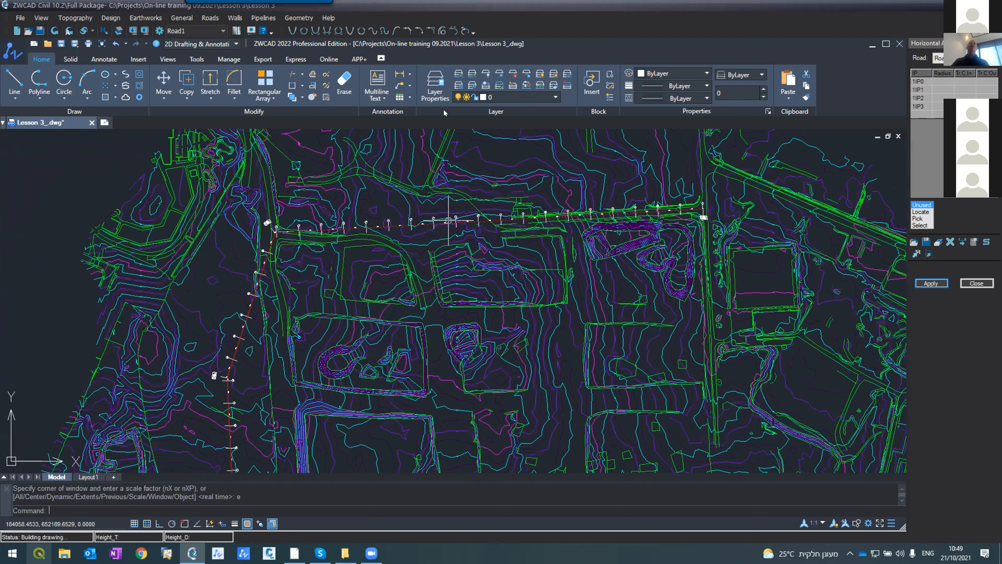
{"action": "scroll", "coordinate": [449, 220], "scroll_direction": "up", "scroll_amount": 2}
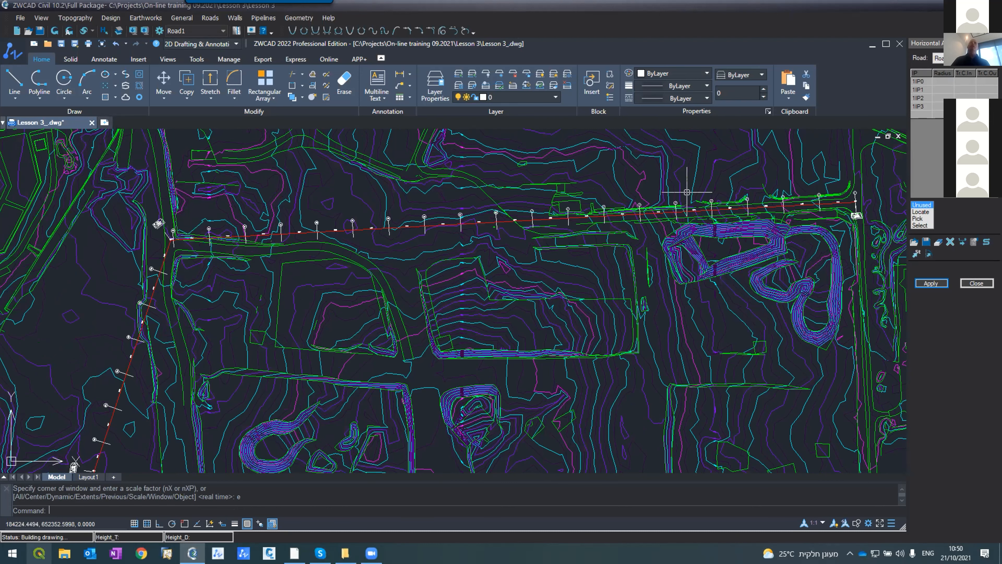
Examine the stations and distances from Road1's start along its northern stretch to the corner at IP1.
{"action": "scroll", "coordinate": [843, 199], "scroll_direction": "up", "scroll_amount": 4}
{"action": "scroll", "coordinate": [675, 190], "scroll_direction": "down", "scroll_amount": 2}
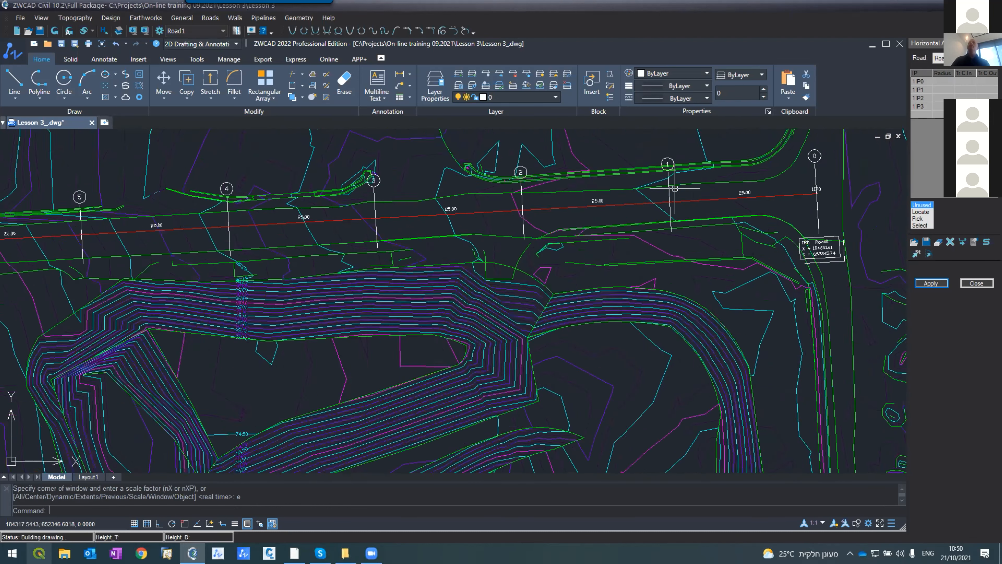
{"action": "scroll", "coordinate": [747, 199], "scroll_direction": "up", "scroll_amount": 2}
{"action": "scroll", "coordinate": [754, 199], "scroll_direction": "down", "scroll_amount": 4}
{"action": "scroll", "coordinate": [757, 219], "scroll_direction": "down", "scroll_amount": 6}
{"action": "scroll", "coordinate": [584, 245], "scroll_direction": "up", "scroll_amount": 4}
{"action": "scroll", "coordinate": [119, 202], "scroll_direction": "down", "scroll_amount": 3}
{"action": "scroll", "coordinate": [20, 231], "scroll_direction": "up", "scroll_amount": 5}
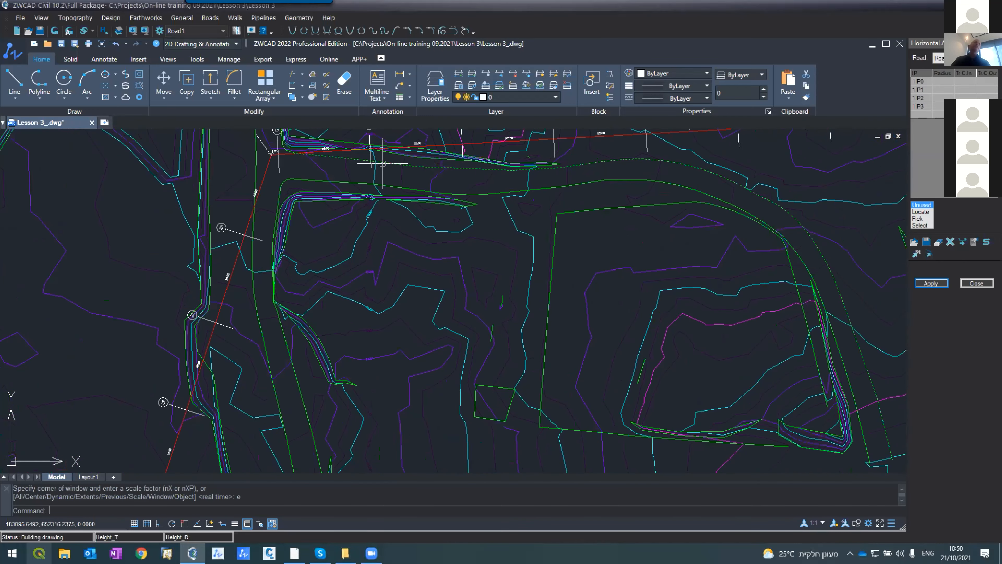
{"action": "scroll", "coordinate": [268, 153], "scroll_direction": "down", "scroll_amount": 2}
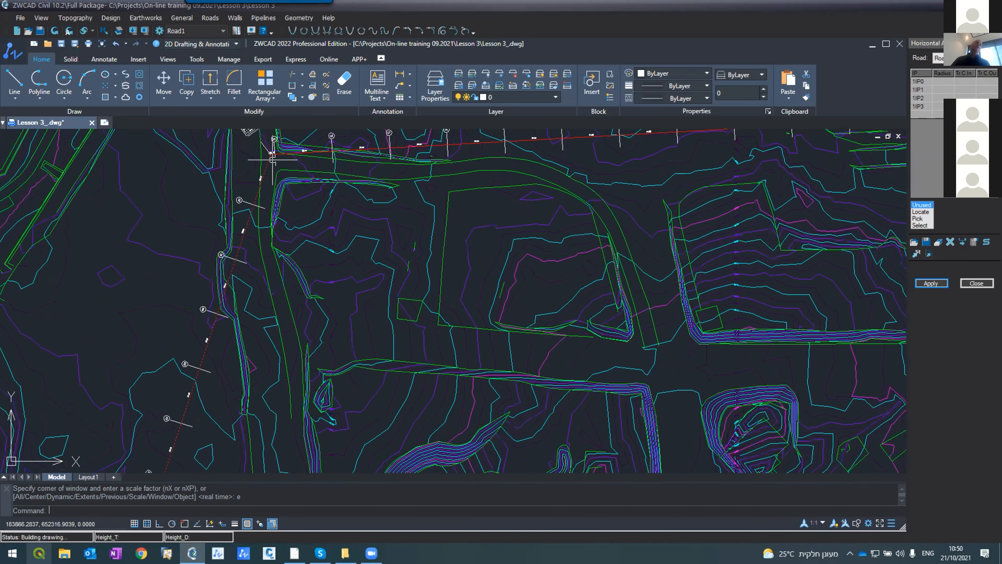
{"action": "scroll", "coordinate": [272, 159], "scroll_direction": "down", "scroll_amount": 2}
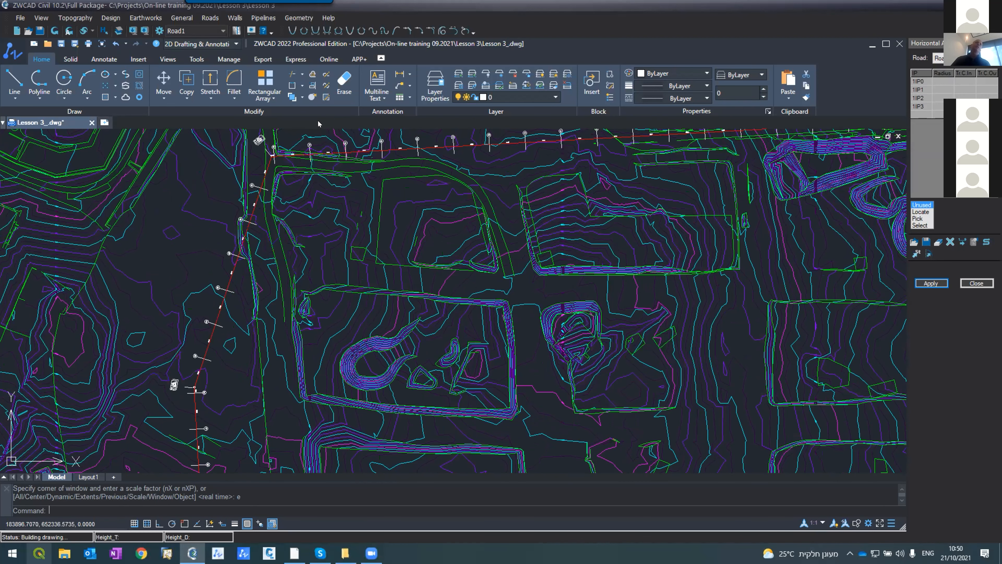
Measure the distance from a point inside the corner south of the road up to the centerline between stations 18 and 19.
{"action": "scroll", "coordinate": [290, 167], "scroll_direction": "up", "scroll_amount": 2}
{"action": "scroll", "coordinate": [285, 168], "scroll_direction": "up", "scroll_amount": 4}
{"action": "type", "text": "dist"}
{"action": "key", "text": "Return"}
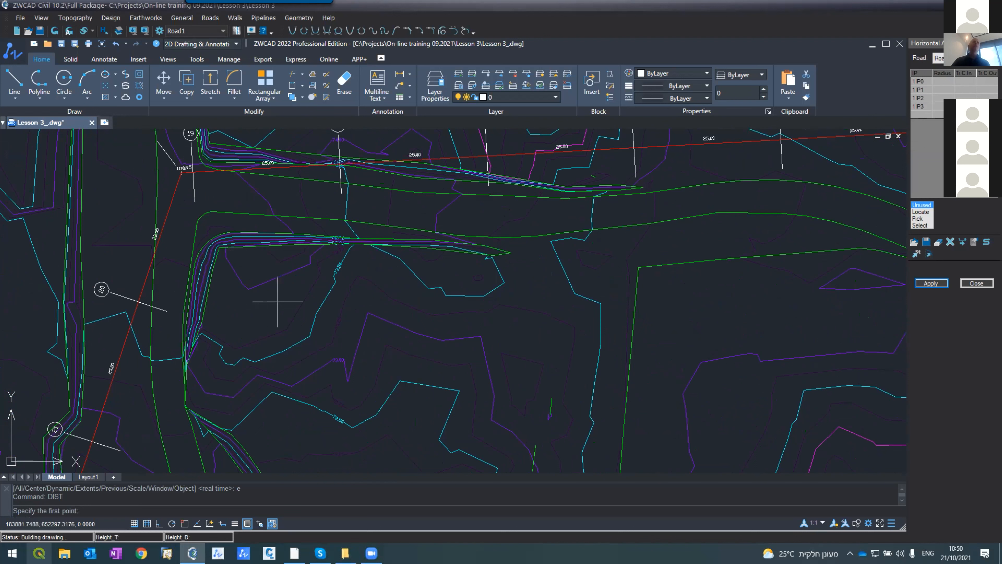
{"action": "left_click", "coordinate": [286, 289]}
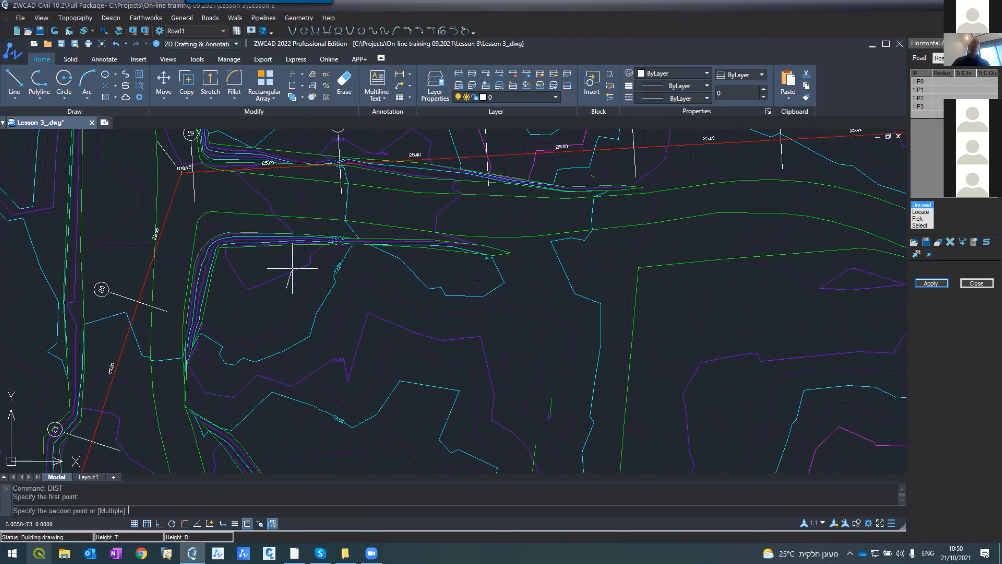
{"action": "left_click", "coordinate": [284, 165]}
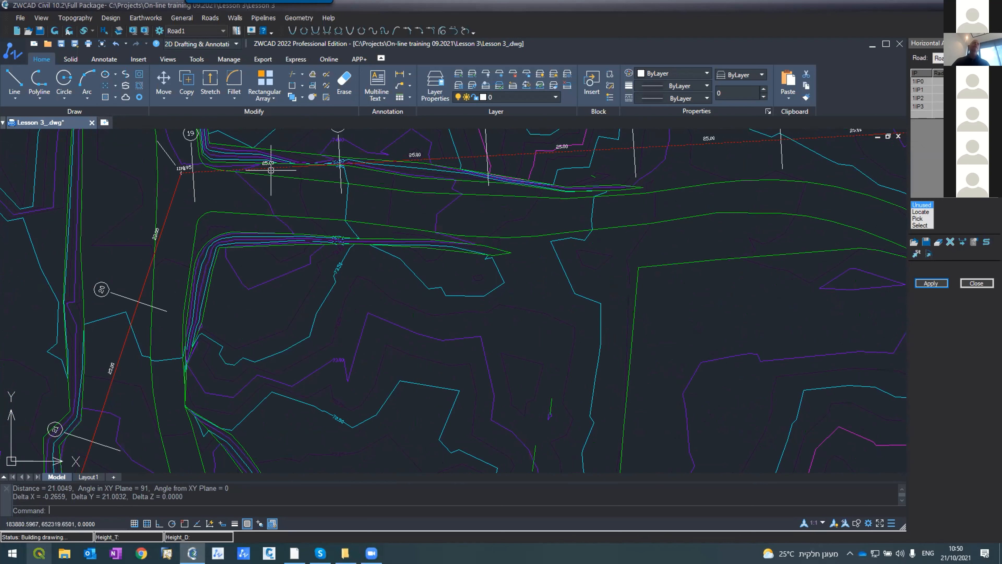
Set the curve radius of IP1 to 50 and regenerate the road drawing with Layout and Distances enabled.
{"action": "scroll", "coordinate": [302, 274], "scroll_direction": "down", "scroll_amount": 2}
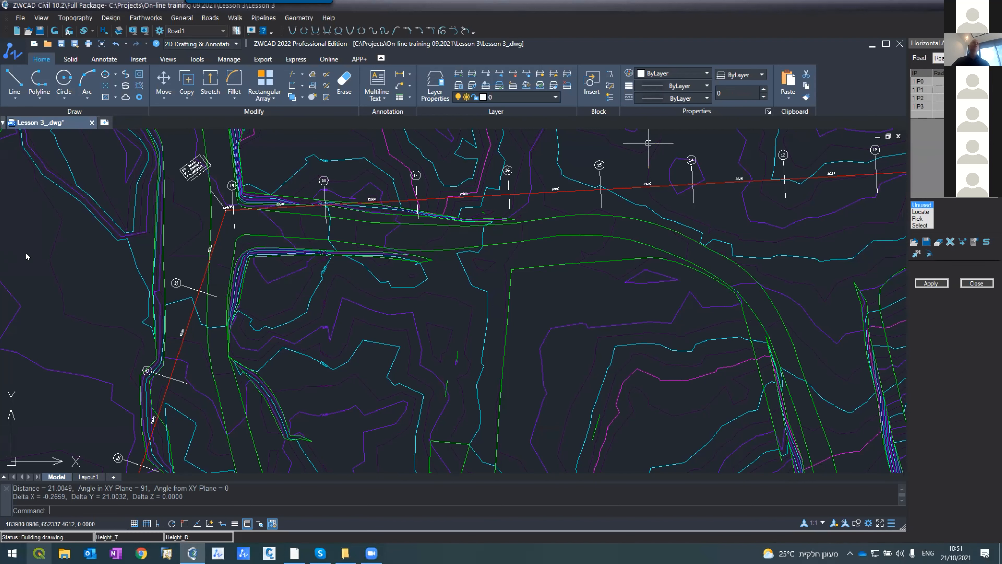
{"action": "scroll", "coordinate": [171, 158], "scroll_direction": "up", "scroll_amount": 5}
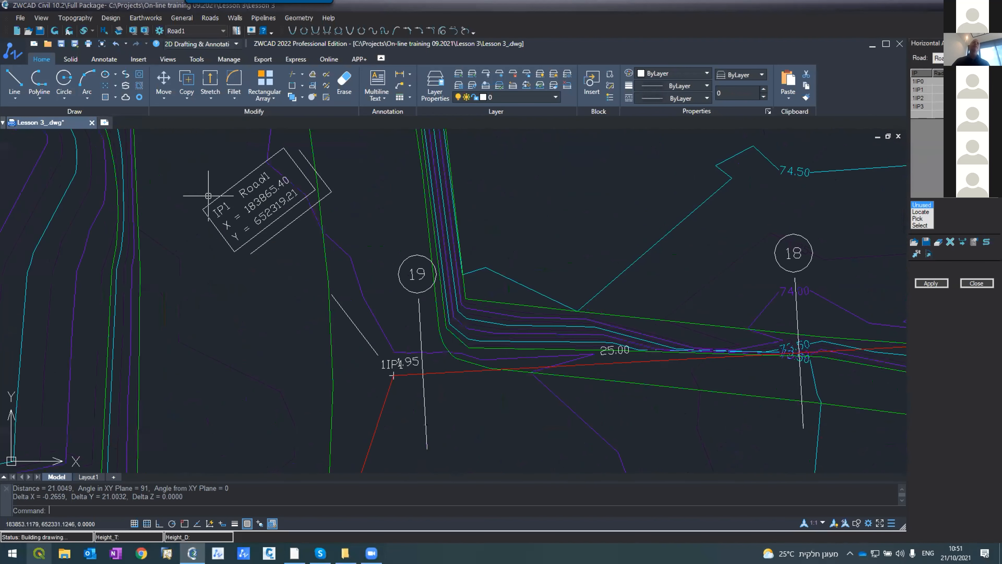
{"action": "left_click", "coordinate": [939, 92]}
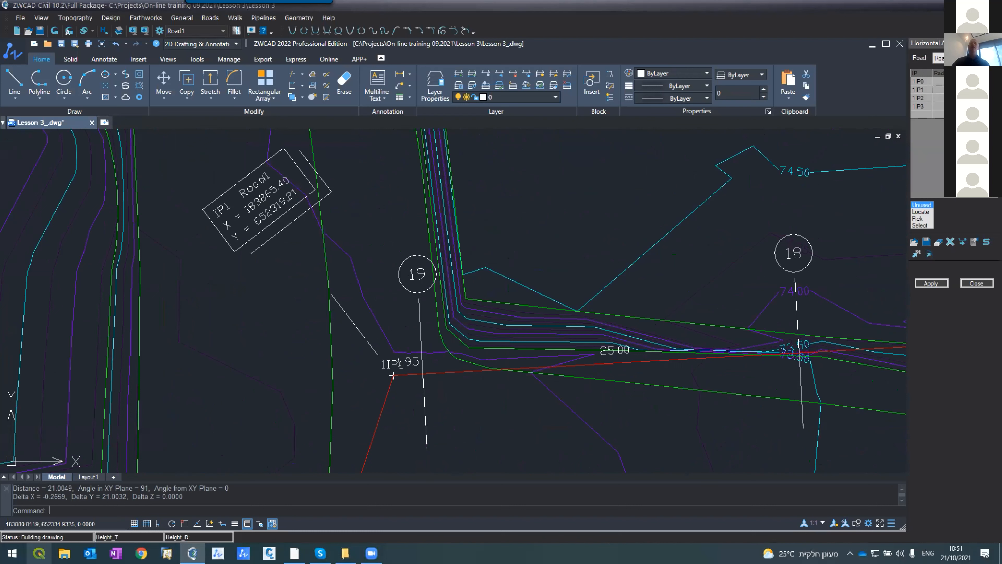
{"action": "type", "text": "50"}
{"action": "left_click", "coordinate": [931, 283]}
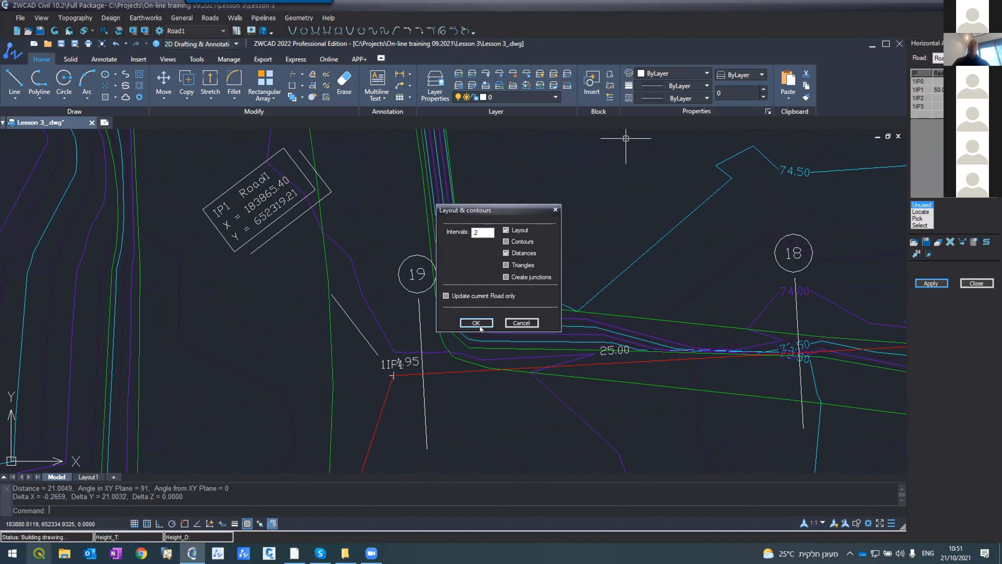
{"action": "left_click", "coordinate": [477, 322]}
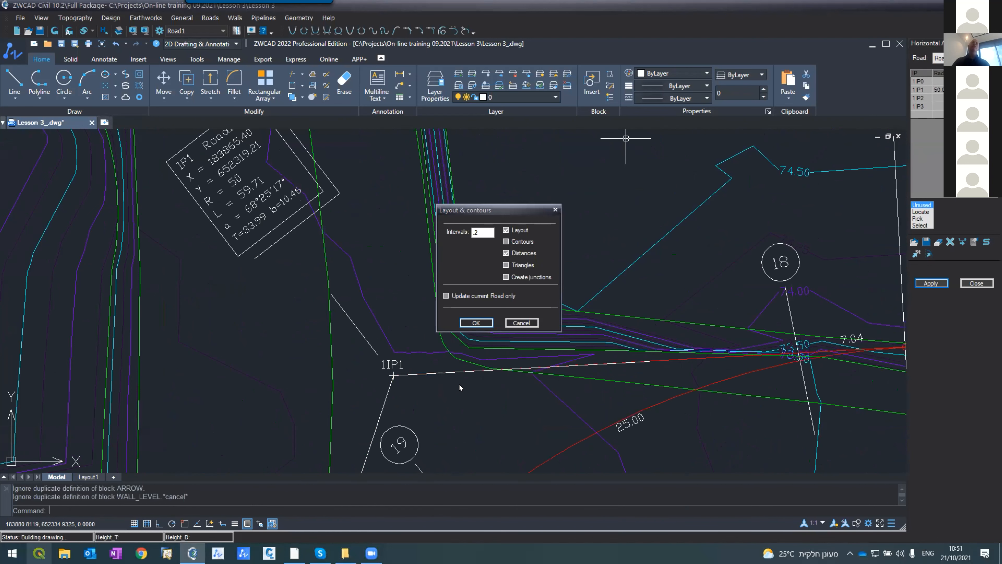
Inspect the new curve at IP1 and the radius, length, angle and tangent data in its IP label.
{"action": "scroll", "coordinate": [429, 269], "scroll_direction": "down", "scroll_amount": 3}
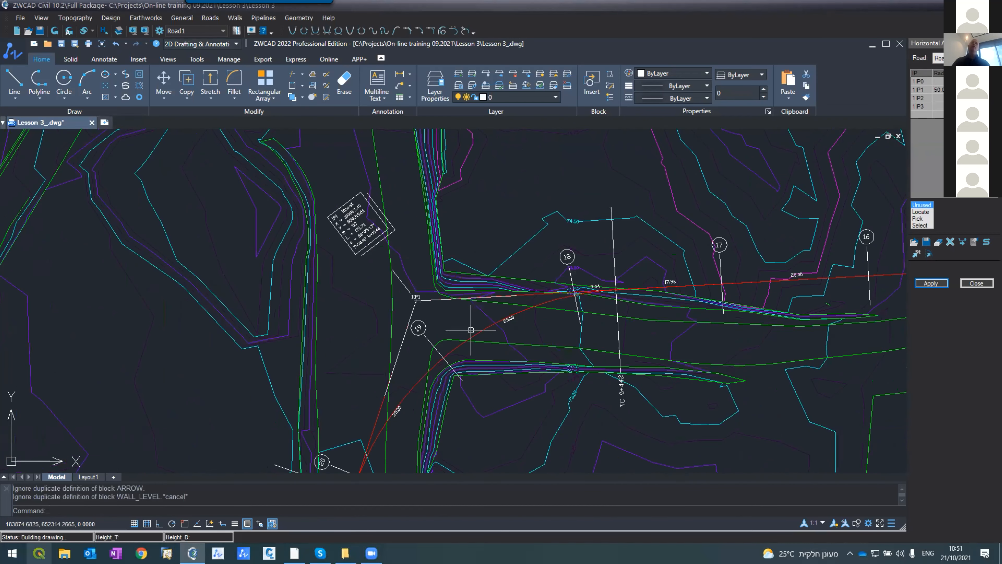
{"action": "scroll", "coordinate": [470, 332], "scroll_direction": "up", "scroll_amount": 2}
{"action": "left_click", "coordinate": [472, 338]}
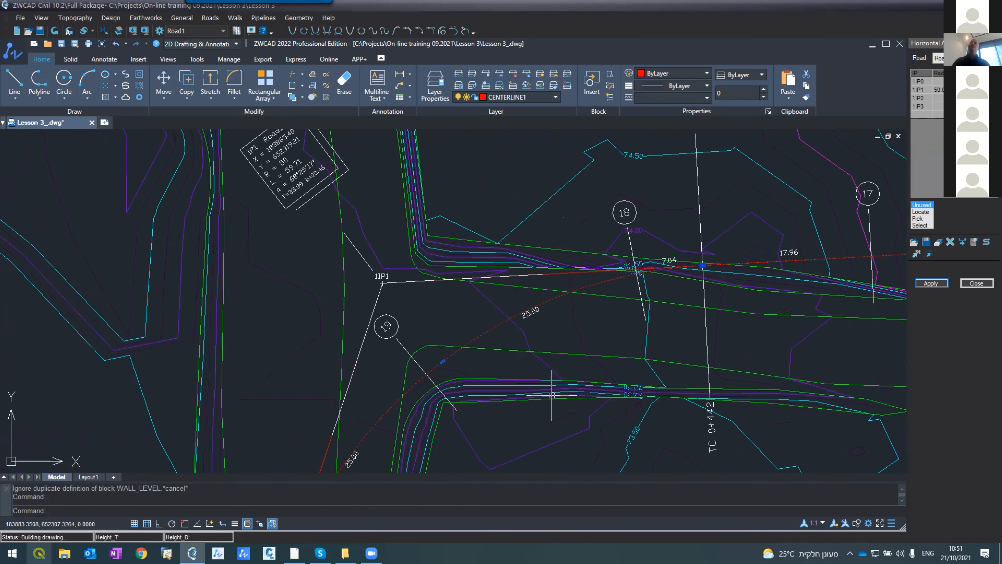
{"action": "scroll", "coordinate": [548, 369], "scroll_direction": "down", "scroll_amount": 4}
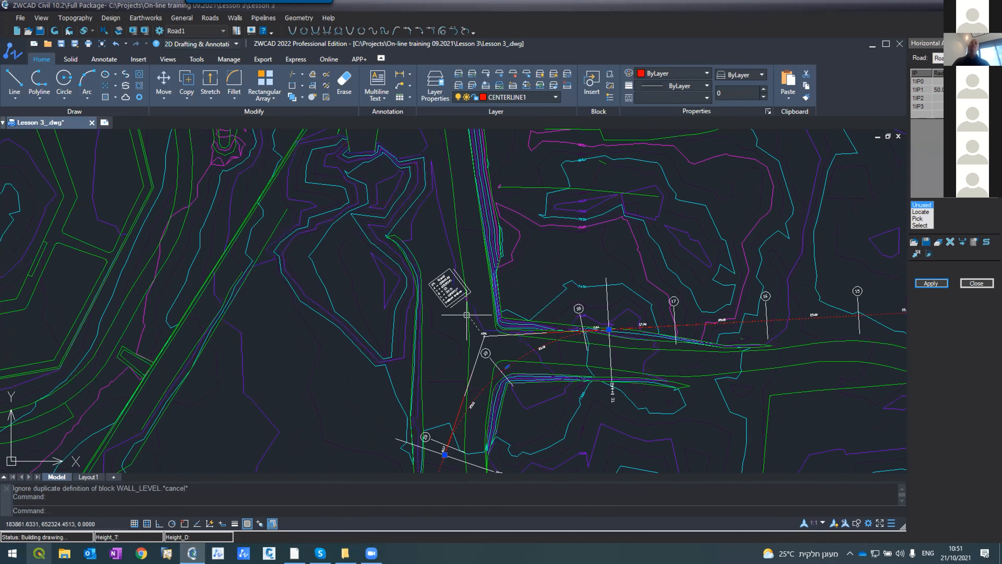
{"action": "scroll", "coordinate": [467, 314], "scroll_direction": "up", "scroll_amount": 2}
{"action": "scroll", "coordinate": [427, 245], "scroll_direction": "up", "scroll_amount": 3}
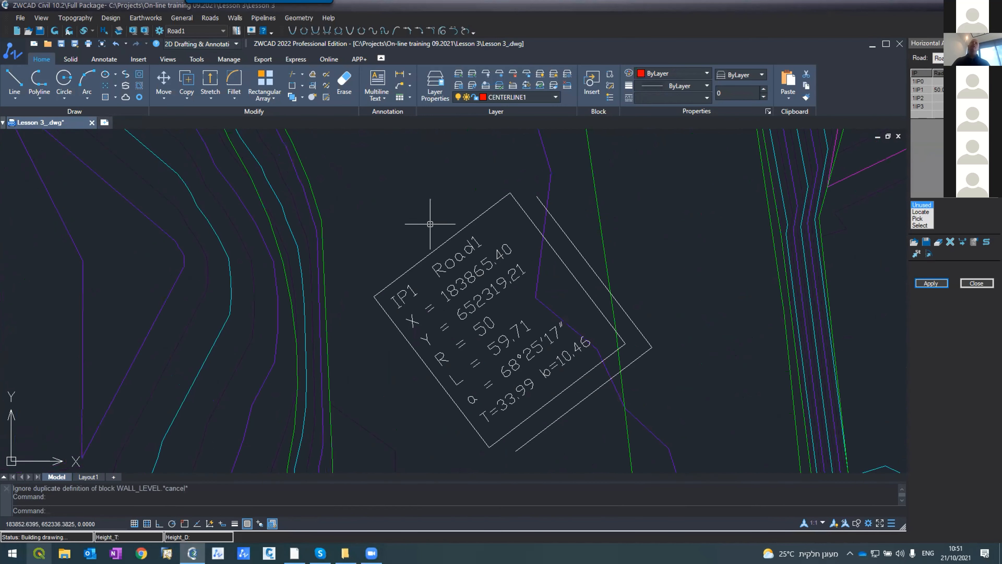
{"action": "left_click", "coordinate": [425, 257]}
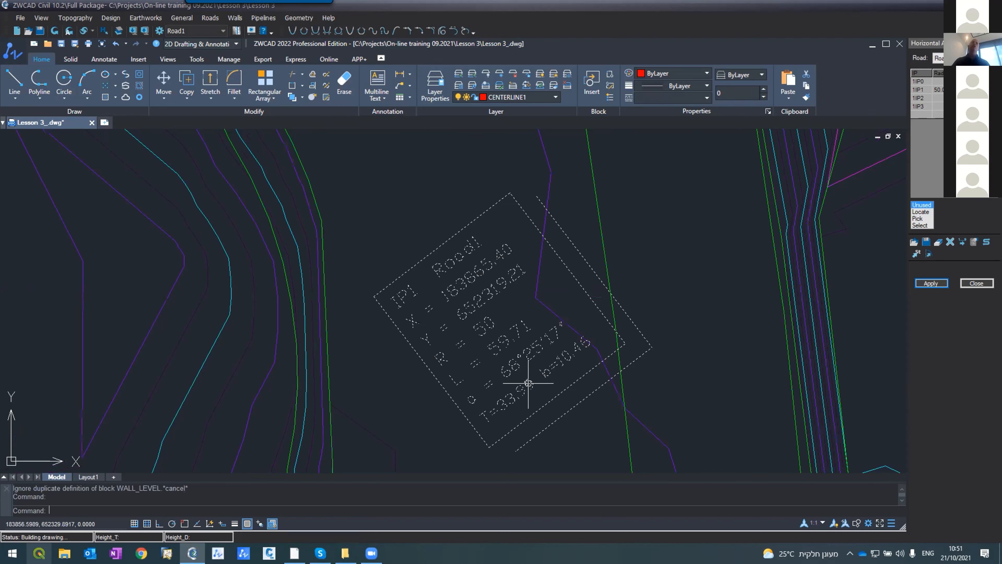
{"action": "scroll", "coordinate": [402, 244], "scroll_direction": "down", "scroll_amount": 8}
{"action": "scroll", "coordinate": [407, 247], "scroll_direction": "down", "scroll_amount": 3}
{"action": "scroll", "coordinate": [442, 237], "scroll_direction": "up", "scroll_amount": 5}
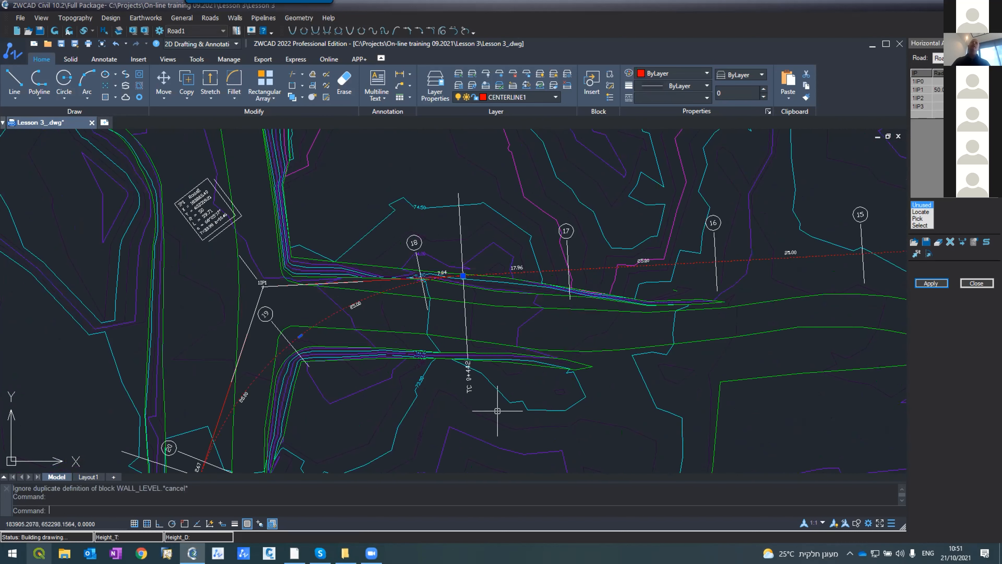
Clear the selection and examine the TC and CT station marks at both ends of the IP1 curve.
{"action": "scroll", "coordinate": [496, 405], "scroll_direction": "up", "scroll_amount": 2}
{"action": "key", "text": "Escape"}
{"action": "key", "text": "Escape"}
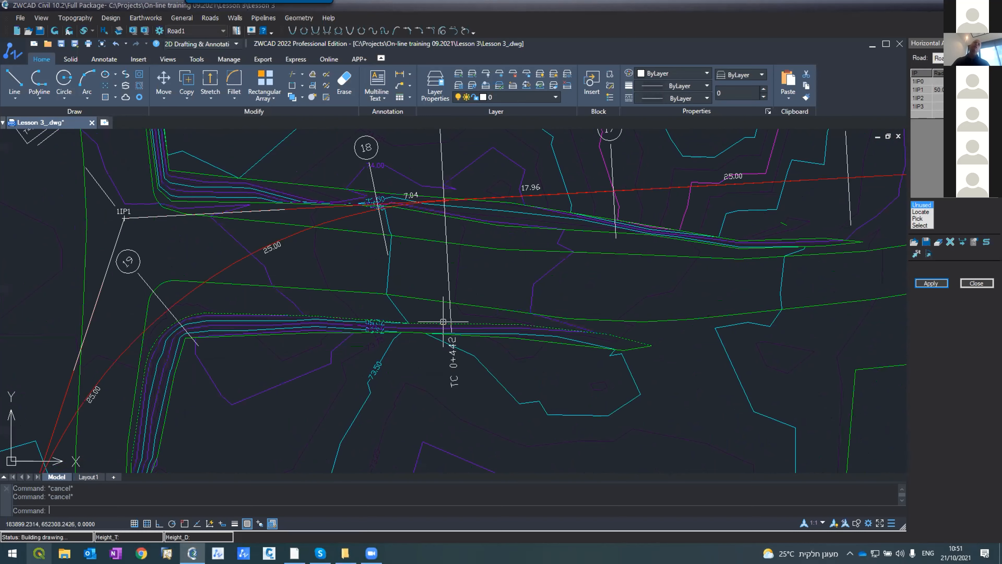
{"action": "scroll", "coordinate": [444, 322], "scroll_direction": "down", "scroll_amount": 3}
{"action": "scroll", "coordinate": [351, 375], "scroll_direction": "down", "scroll_amount": 1}
{"action": "scroll", "coordinate": [337, 405], "scroll_direction": "up", "scroll_amount": 2}
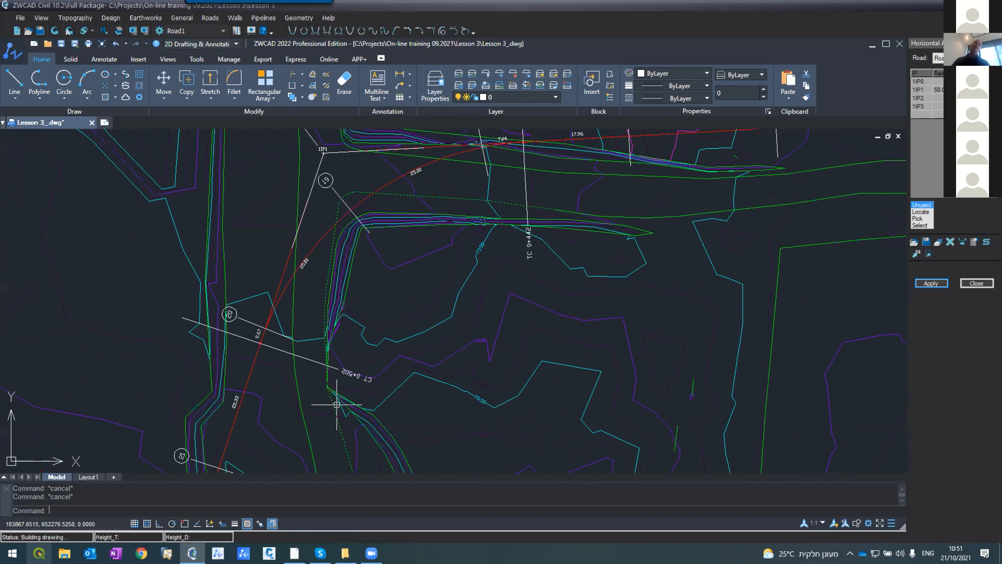
{"action": "scroll", "coordinate": [336, 405], "scroll_direction": "up", "scroll_amount": 4}
{"action": "scroll", "coordinate": [373, 372], "scroll_direction": "down", "scroll_amount": 2}
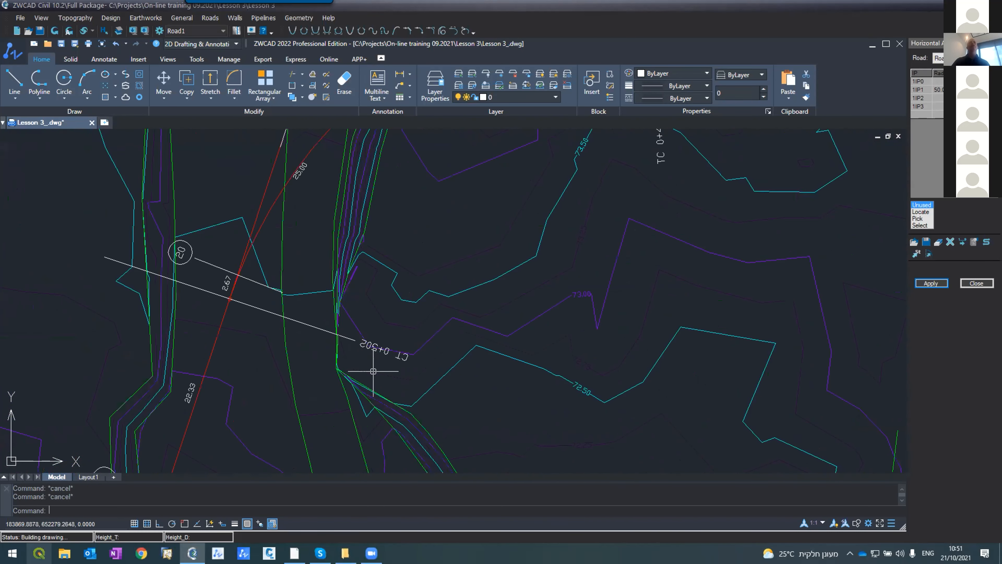
{"action": "scroll", "coordinate": [370, 372], "scroll_direction": "down", "scroll_amount": 4}
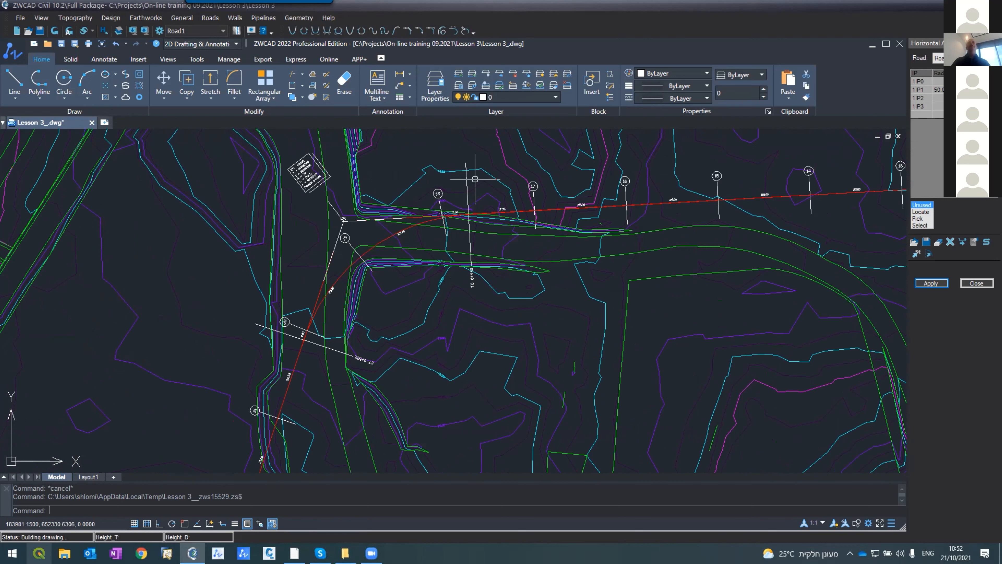
{"action": "scroll", "coordinate": [436, 162], "scroll_direction": "up", "scroll_amount": 2}
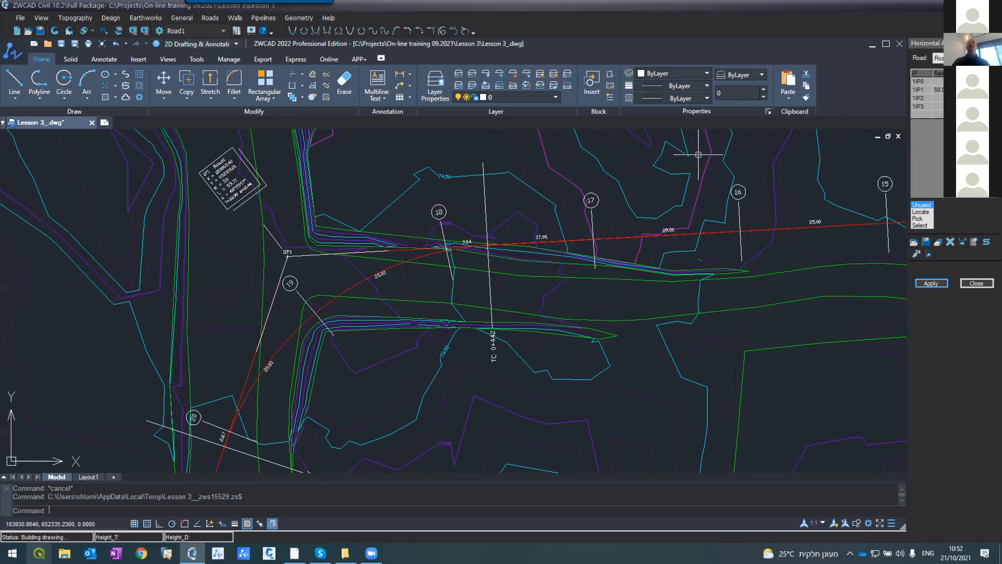
Switch the sections format to Format2 in the horizontal alignment options and regenerate the layout with Distances enabled.
{"action": "left_click", "coordinate": [975, 242]}
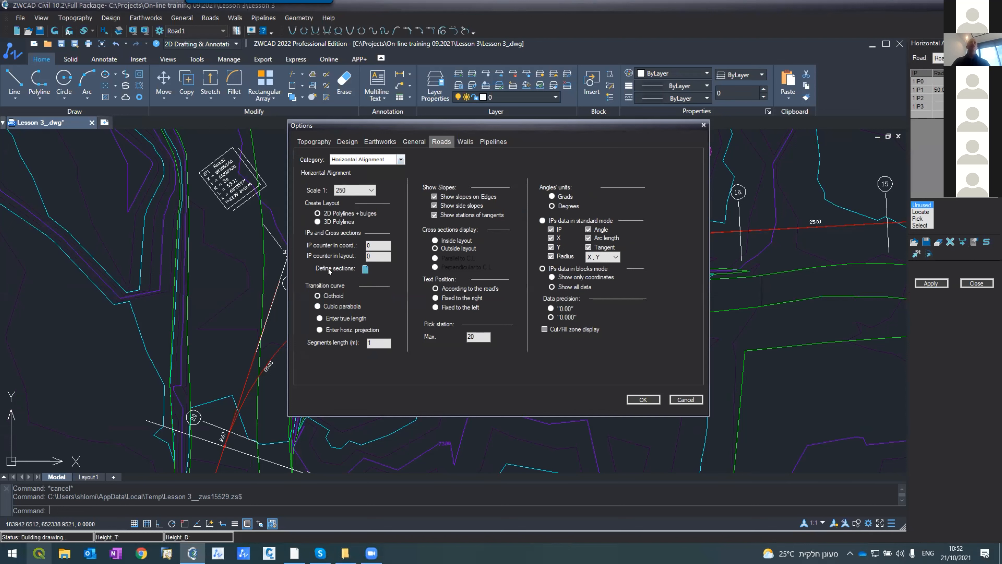
{"action": "left_click", "coordinate": [366, 270]}
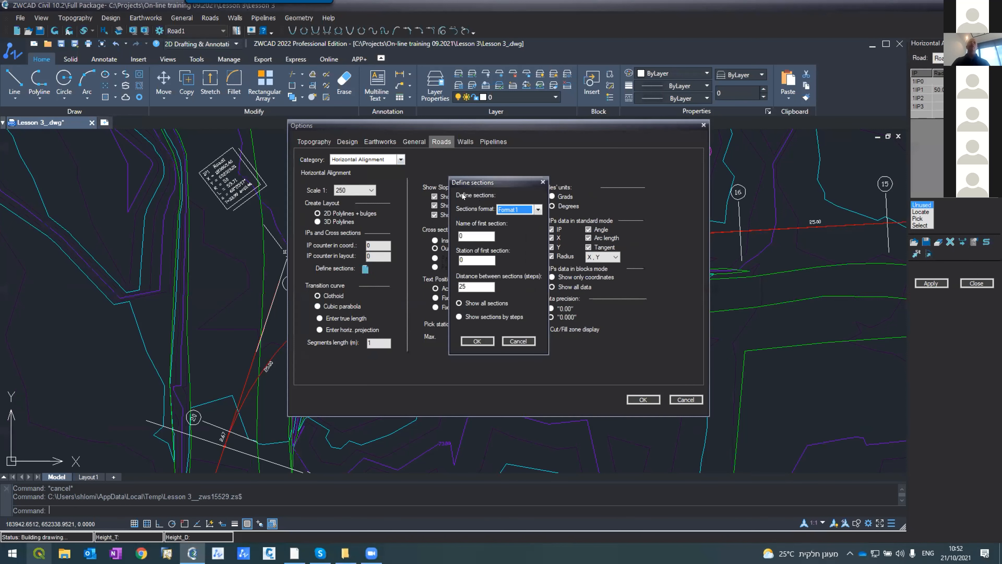
{"action": "left_click", "coordinate": [512, 213]}
{"action": "left_click", "coordinate": [507, 226]}
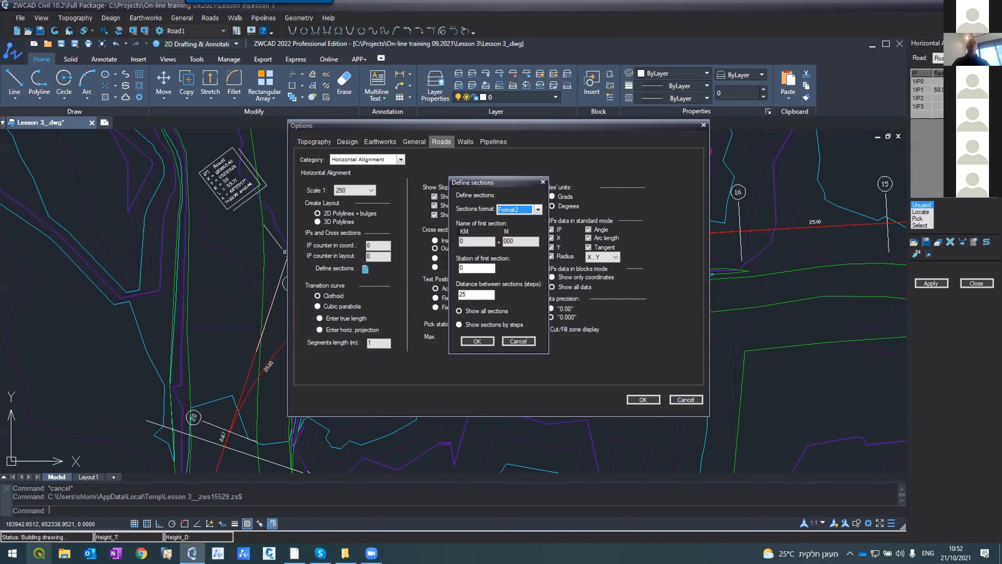
{"action": "left_click", "coordinate": [463, 239]}
{"action": "left_click_drag", "start_coordinate": [463, 240], "coordinate": [456, 240]}
{"action": "left_click", "coordinate": [471, 343]}
{"action": "left_click", "coordinate": [644, 400]}
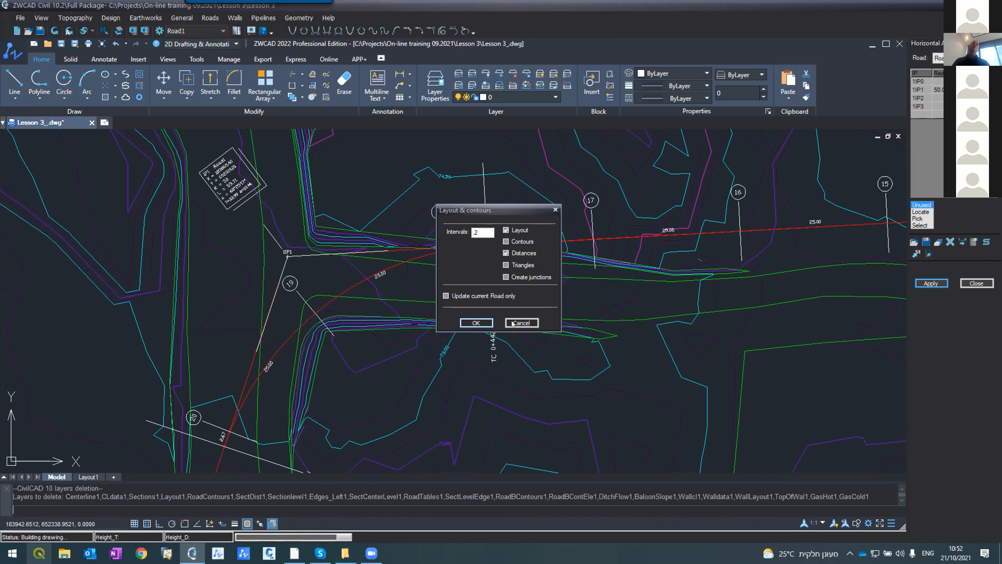
{"action": "left_click", "coordinate": [513, 323]}
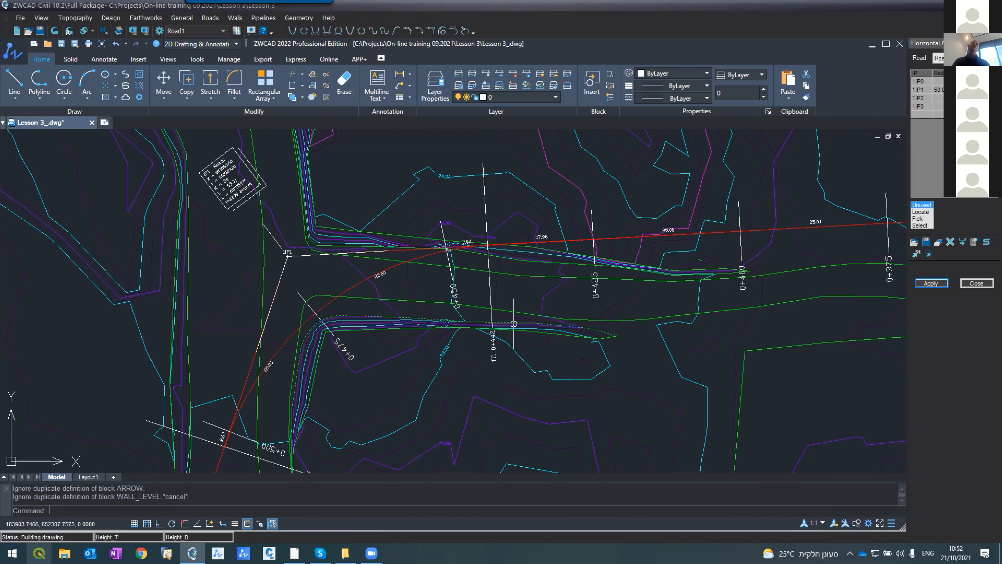
{"action": "scroll", "coordinate": [614, 304], "scroll_direction": "up", "scroll_amount": 4}
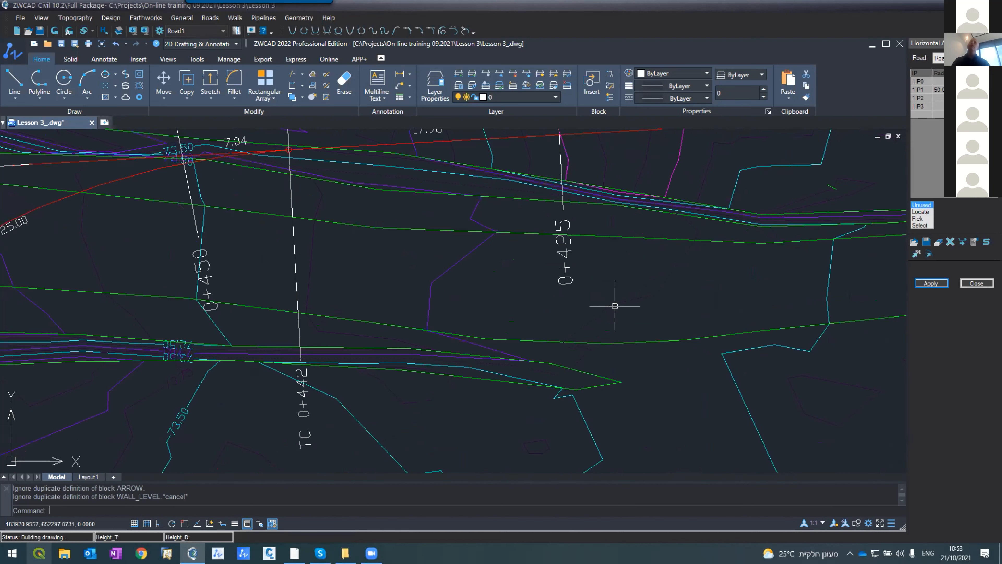
Check the sections format choices under Define sections in the horizontal alignment options, then leave the options without applying anything.
{"action": "scroll", "coordinate": [555, 312], "scroll_direction": "down", "scroll_amount": 2}
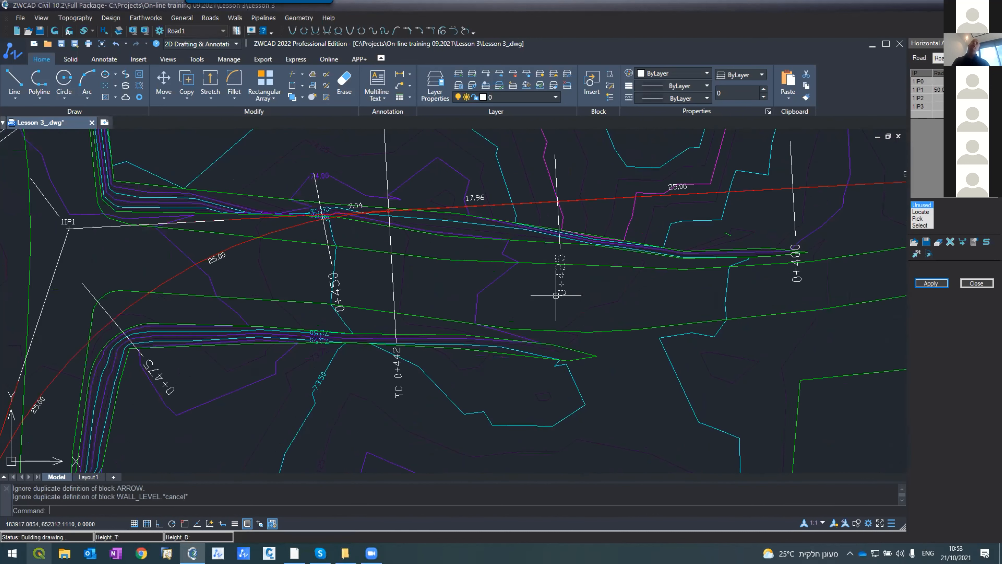
{"action": "scroll", "coordinate": [608, 161], "scroll_direction": "down", "scroll_amount": 4}
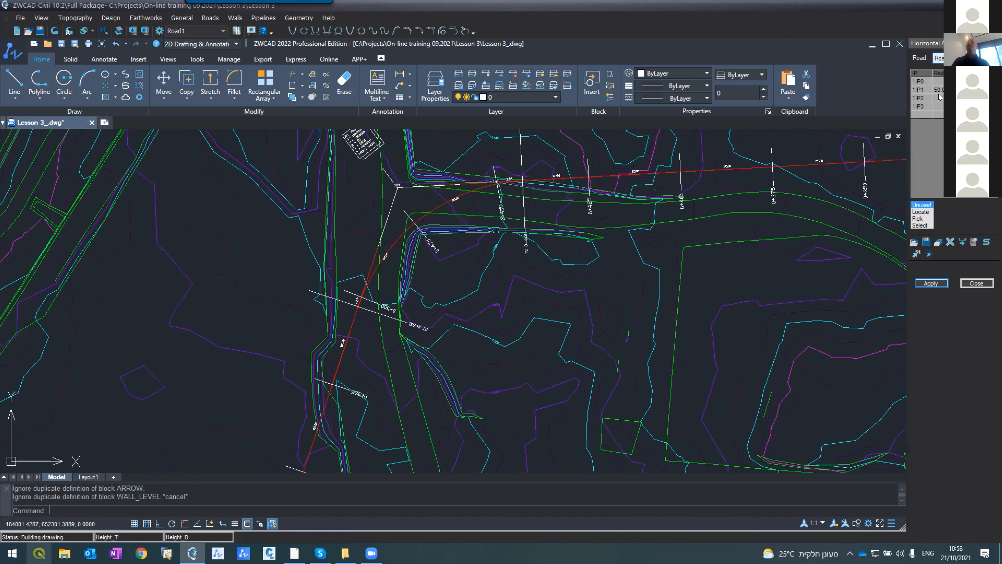
{"action": "left_click", "coordinate": [973, 244]}
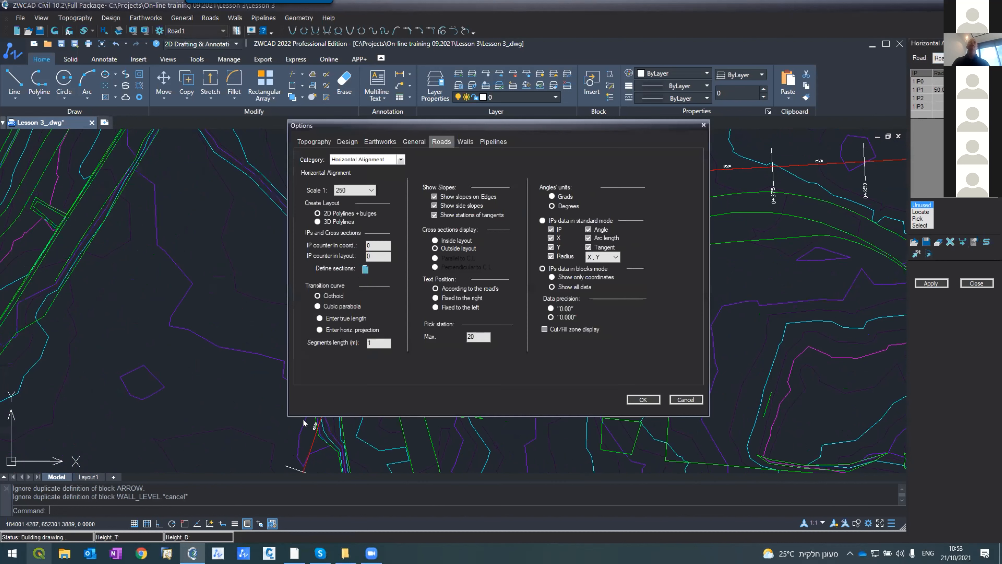
{"action": "left_click", "coordinate": [365, 269]}
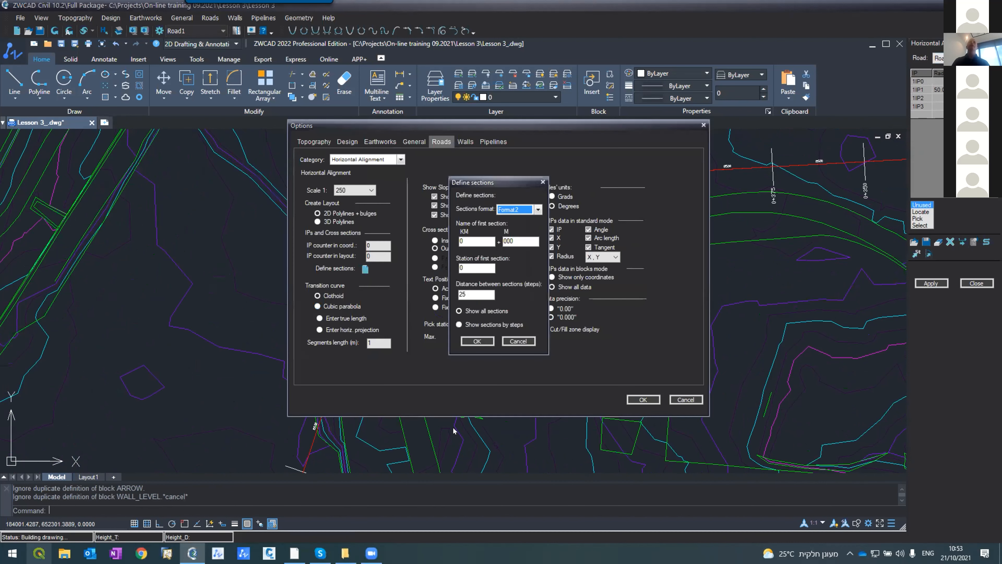
{"action": "left_click", "coordinate": [511, 213]}
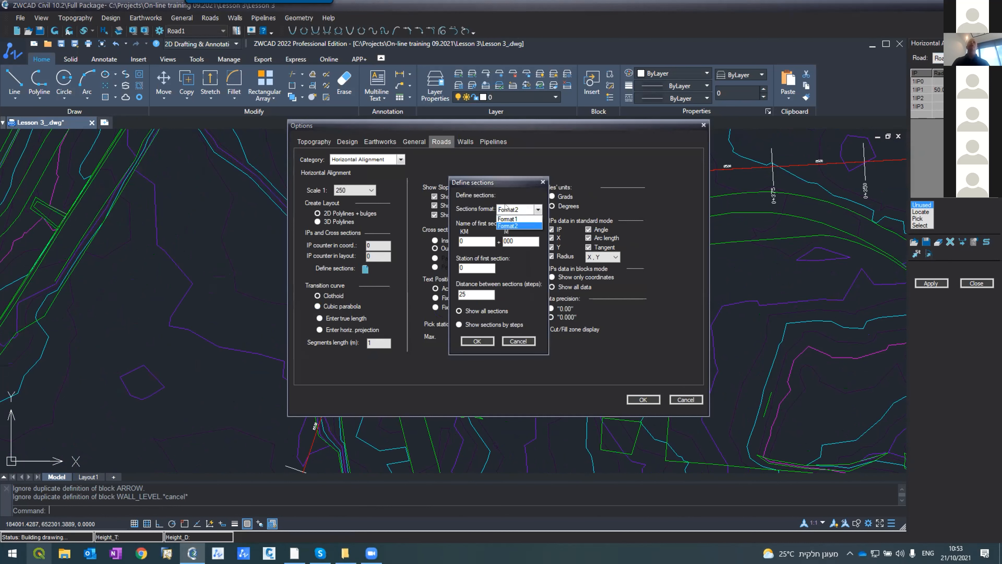
{"action": "left_click", "coordinate": [512, 340]}
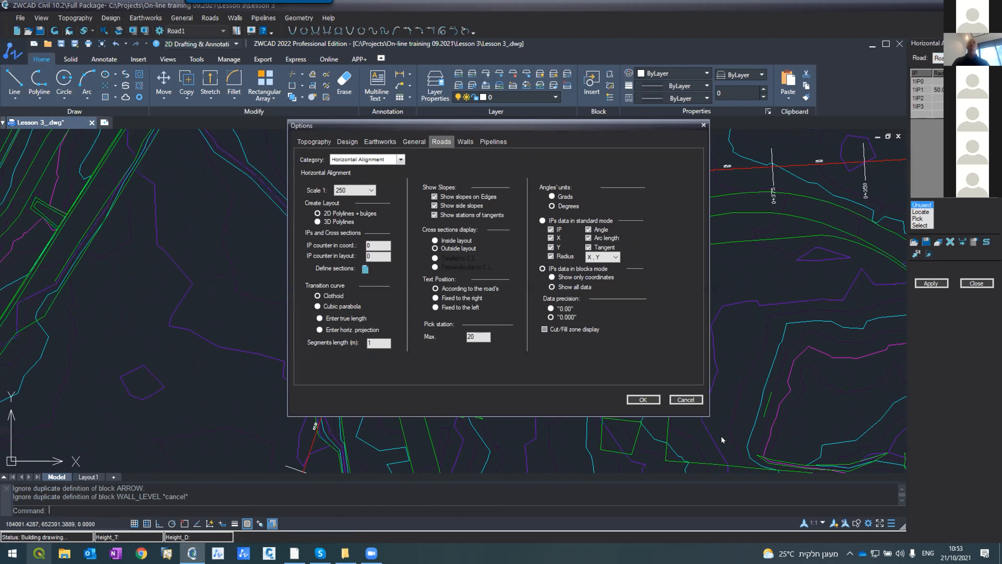
{"action": "left_click", "coordinate": [686, 399]}
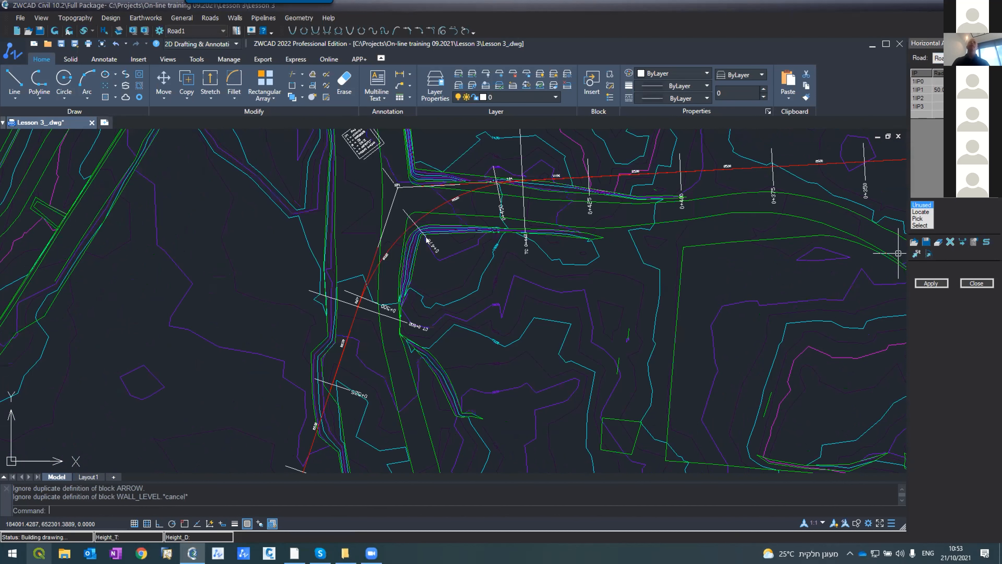
Set the curve radius of IP2 to 100 and regenerate the Road1 layout.
{"action": "scroll", "coordinate": [432, 158], "scroll_direction": "down", "scroll_amount": 5}
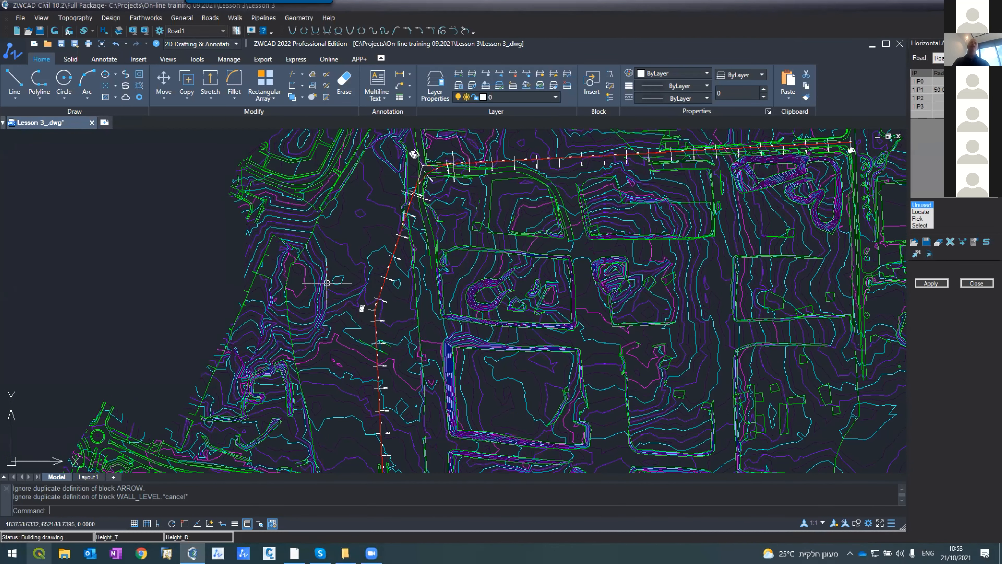
{"action": "scroll", "coordinate": [348, 288], "scroll_direction": "up", "scroll_amount": 4}
{"action": "scroll", "coordinate": [397, 316], "scroll_direction": "up", "scroll_amount": 5}
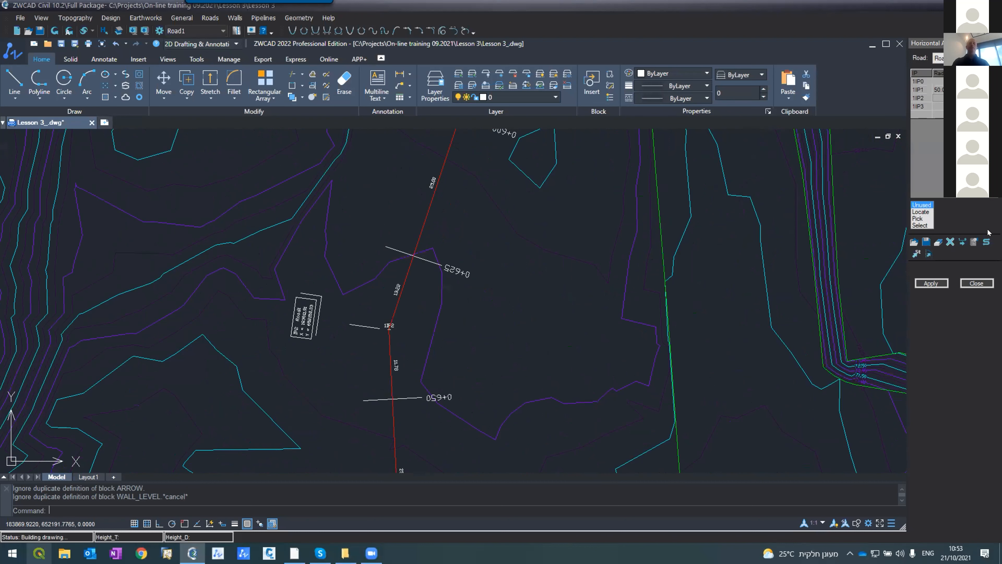
{"action": "type", "text": "100"}
{"action": "left_click", "coordinate": [931, 284]}
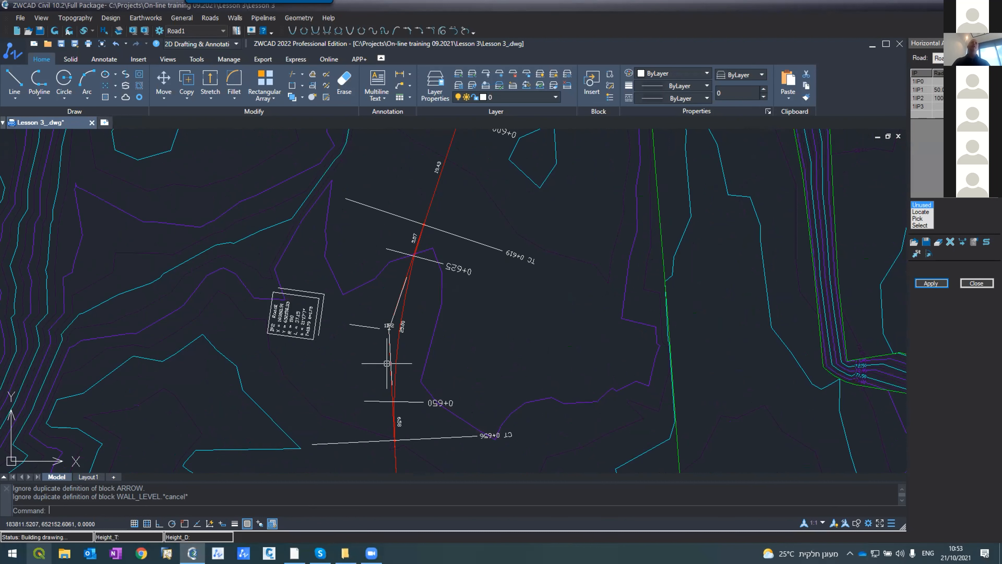
Open the Design coordinates table and examine the IP2 curve and the data in its IP label.
{"action": "scroll", "coordinate": [355, 320], "scroll_direction": "down", "scroll_amount": 2}
{"action": "scroll", "coordinate": [355, 320], "scroll_direction": "up", "scroll_amount": 2}
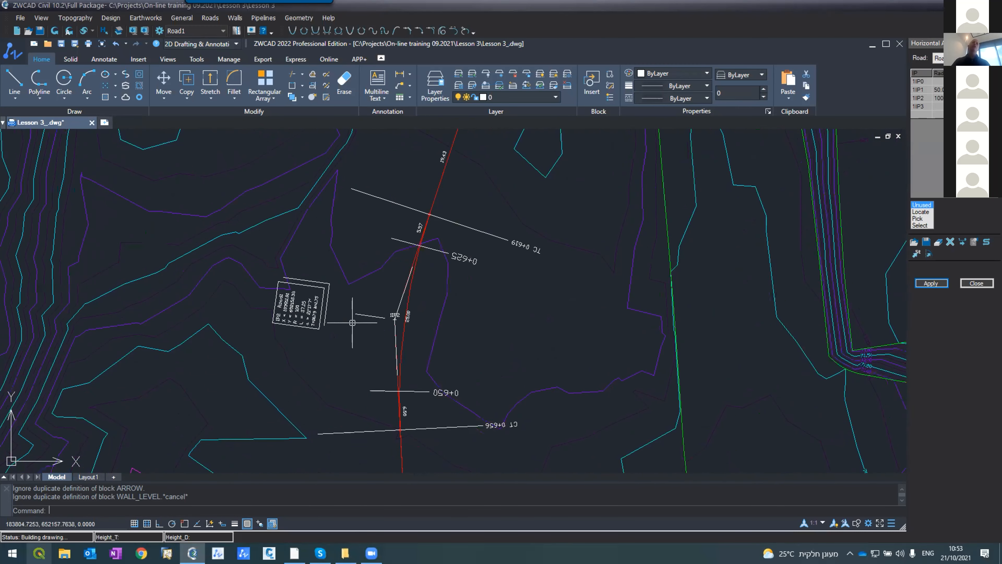
{"action": "left_click", "coordinate": [210, 18]}
{"action": "left_click", "coordinate": [221, 40]}
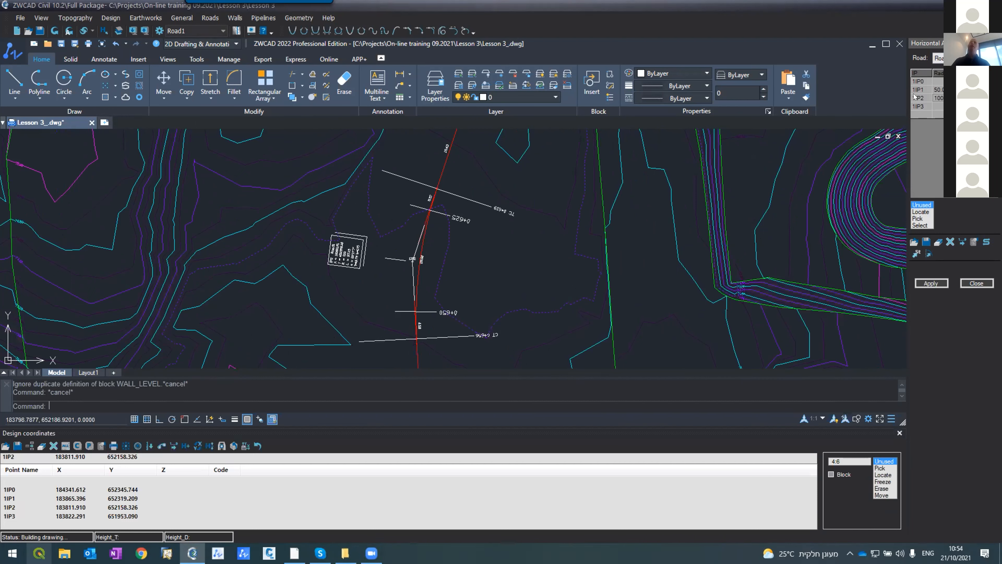
{"action": "scroll", "coordinate": [417, 252], "scroll_direction": "up", "scroll_amount": 4}
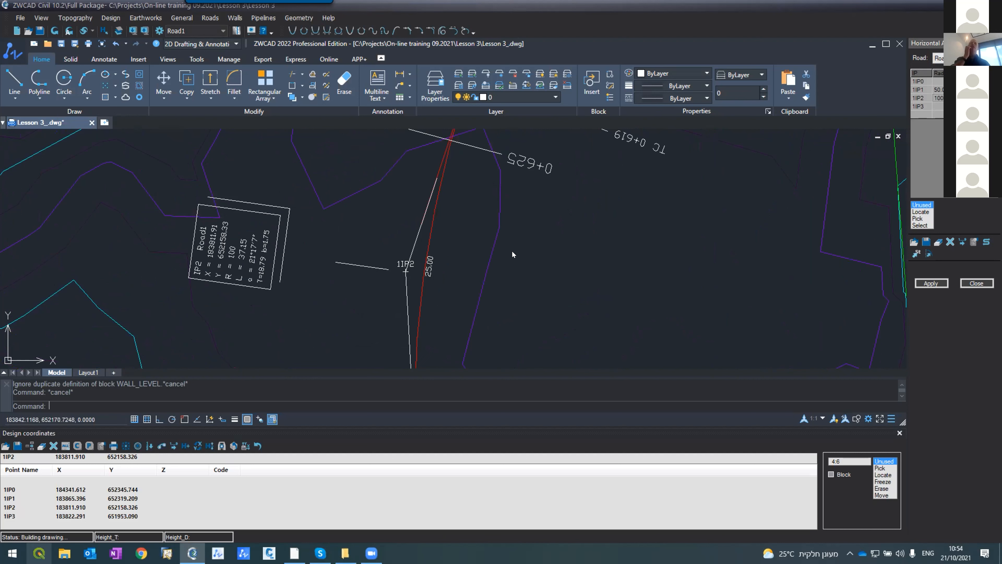
{"action": "scroll", "coordinate": [339, 163], "scroll_direction": "down", "scroll_amount": 2}
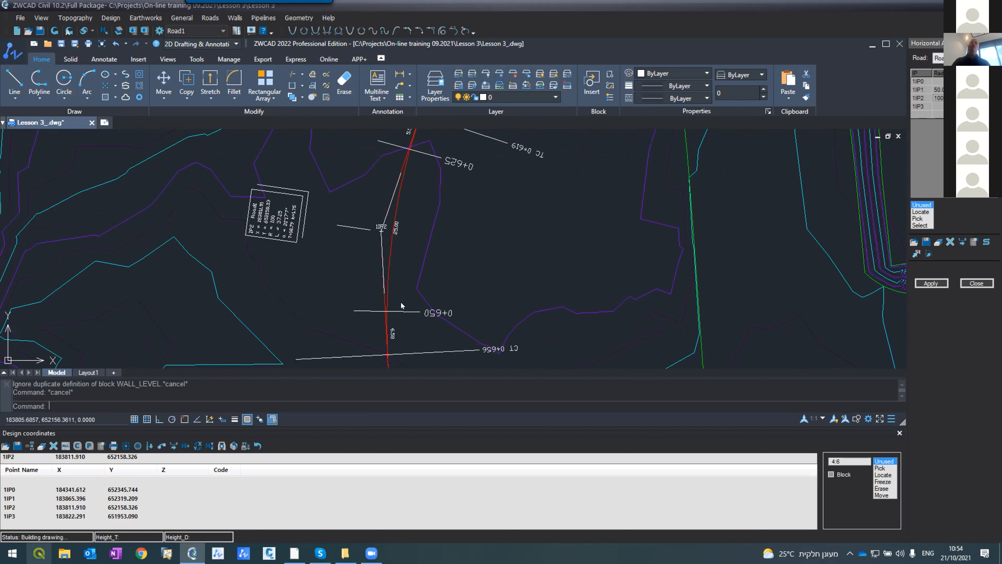
Change the curve radius of IP2 to 250 and regenerate the Road1 layout.
{"action": "scroll", "coordinate": [420, 317], "scroll_direction": "down", "scroll_amount": 2}
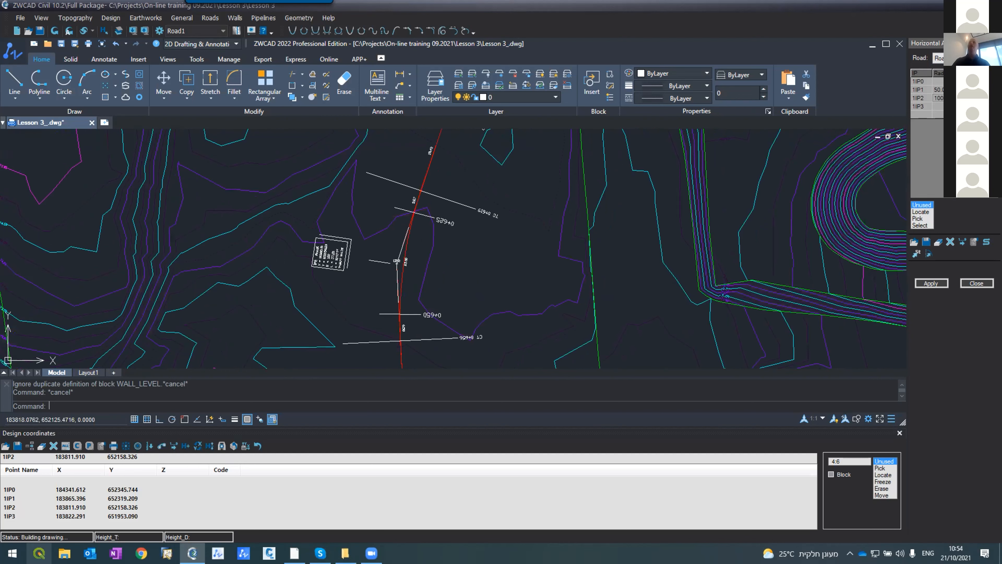
{"action": "type", "text": "250"}
{"action": "left_click", "coordinate": [931, 284]}
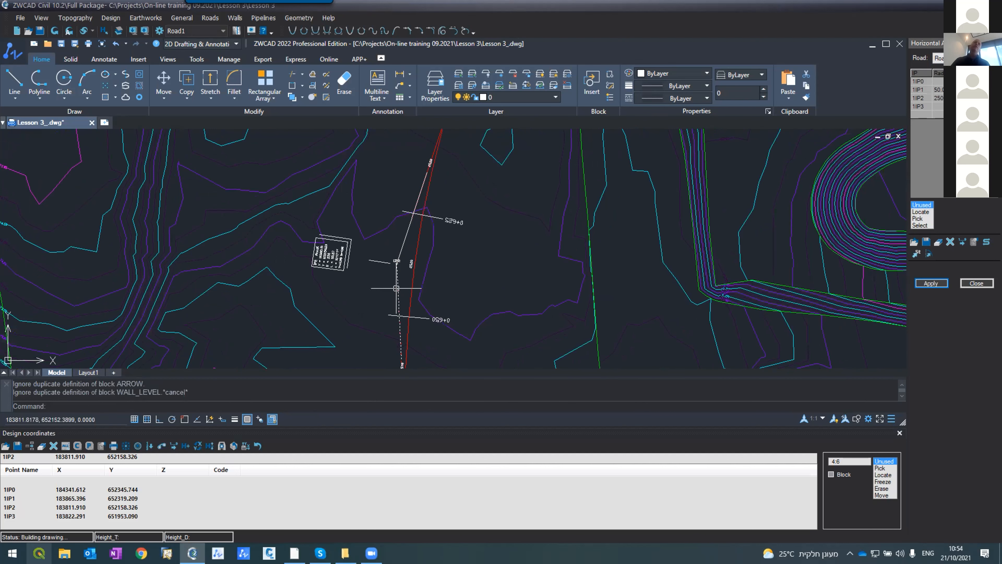
Locate the start and end station marks of the IP2 curve, then clear the selection.
{"action": "scroll", "coordinate": [415, 182], "scroll_direction": "down", "scroll_amount": 4}
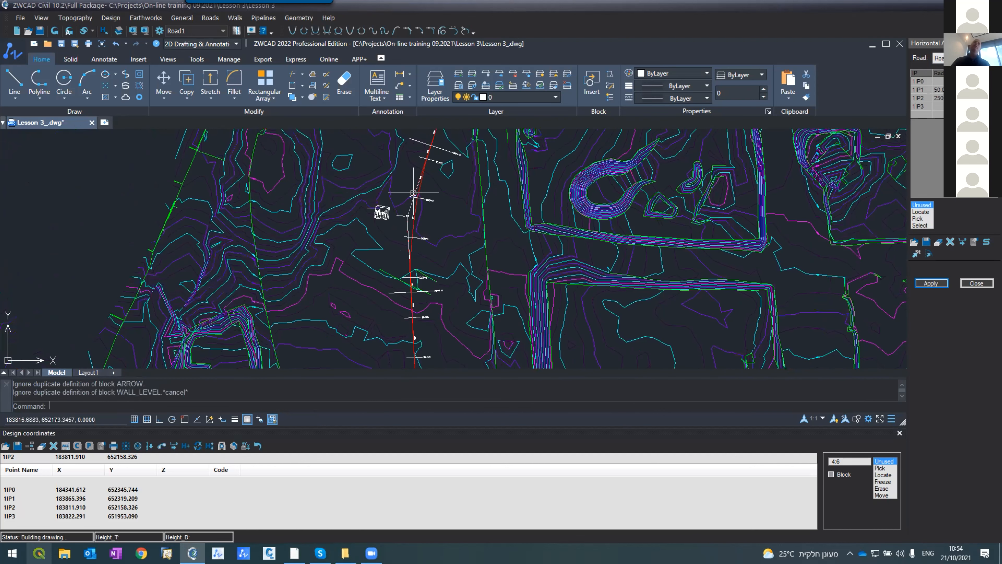
{"action": "left_click", "coordinate": [426, 143]}
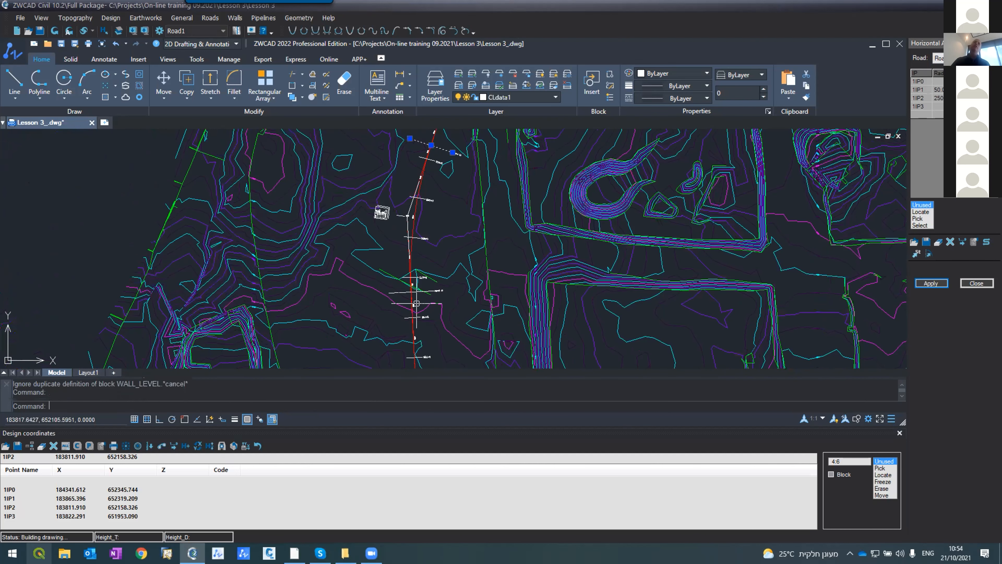
{"action": "left_click", "coordinate": [398, 292]}
{"action": "key", "text": "Escape"}
{"action": "key", "text": "Escape"}
{"action": "scroll", "coordinate": [440, 285], "scroll_direction": "down", "scroll_amount": 1}
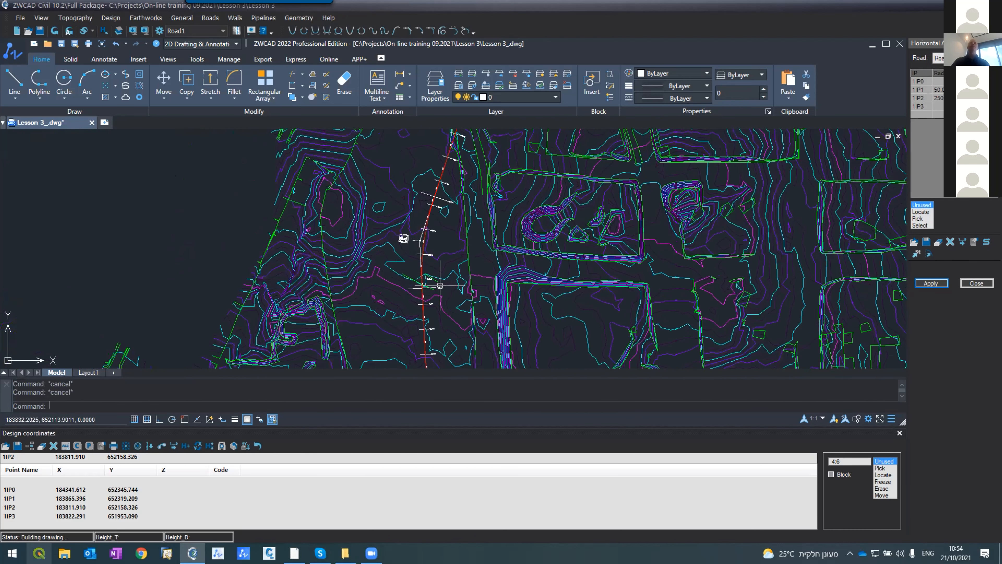
With object snap on, draw a polyline about 41.6 long along the incoming tangent, from between 0+425 and TC 0+442 to near IP1.
{"action": "scroll", "coordinate": [440, 286], "scroll_direction": "down", "scroll_amount": 5}
{"action": "scroll", "coordinate": [427, 249], "scroll_direction": "up", "scroll_amount": 8}
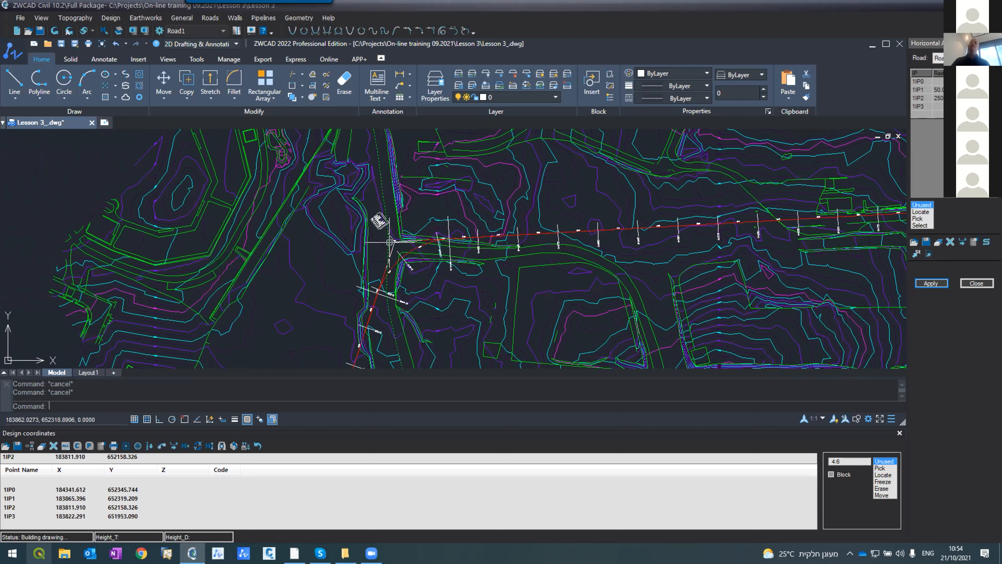
{"action": "scroll", "coordinate": [390, 242], "scroll_direction": "up", "scroll_amount": 5}
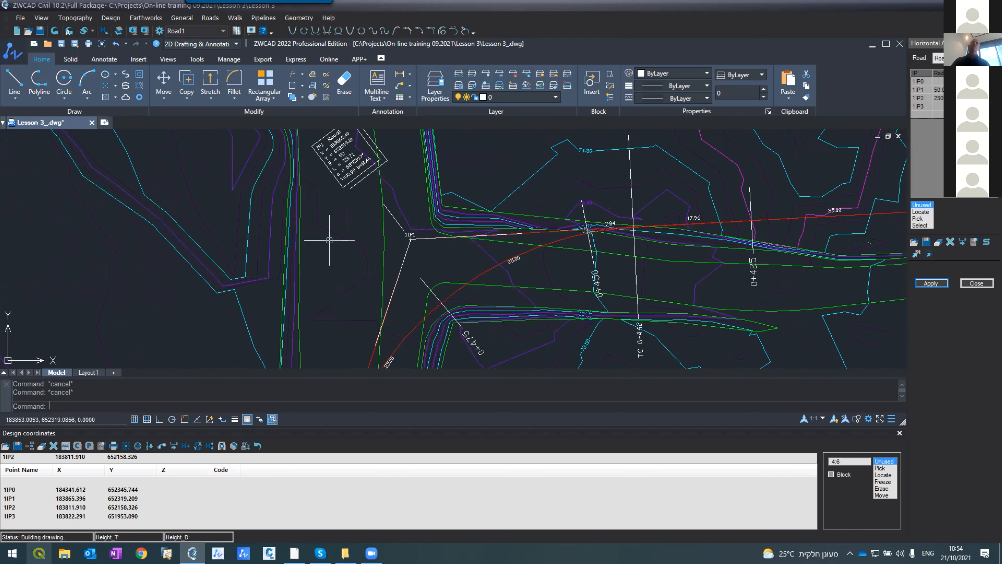
{"action": "type", "text": "PL"}
{"action": "key", "text": "Return"}
{"action": "key", "text": "F3"}
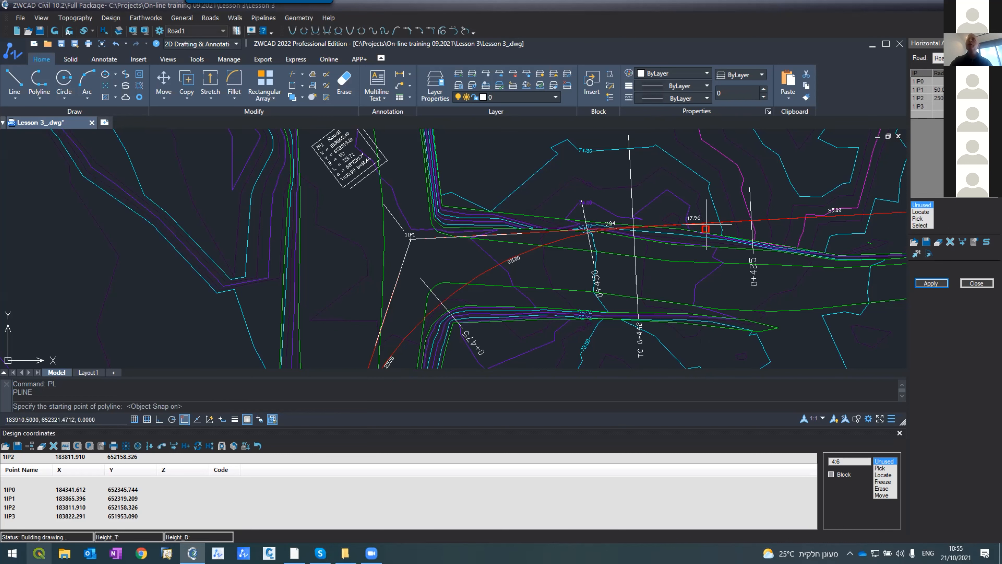
{"action": "scroll", "coordinate": [702, 226], "scroll_direction": "up", "scroll_amount": 8}
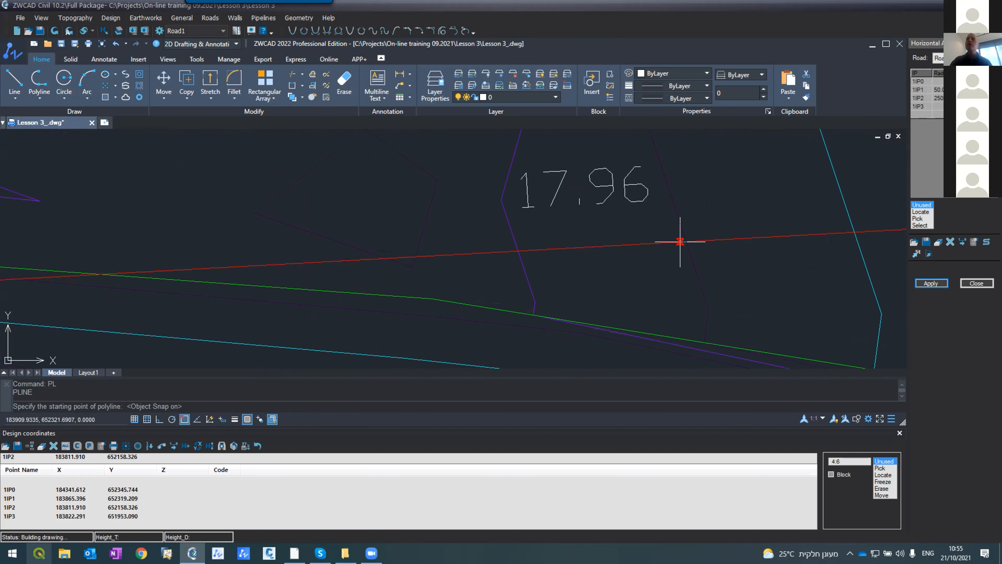
{"action": "left_click", "coordinate": [681, 233]}
{"action": "scroll", "coordinate": [684, 239], "scroll_direction": "down", "scroll_amount": 4}
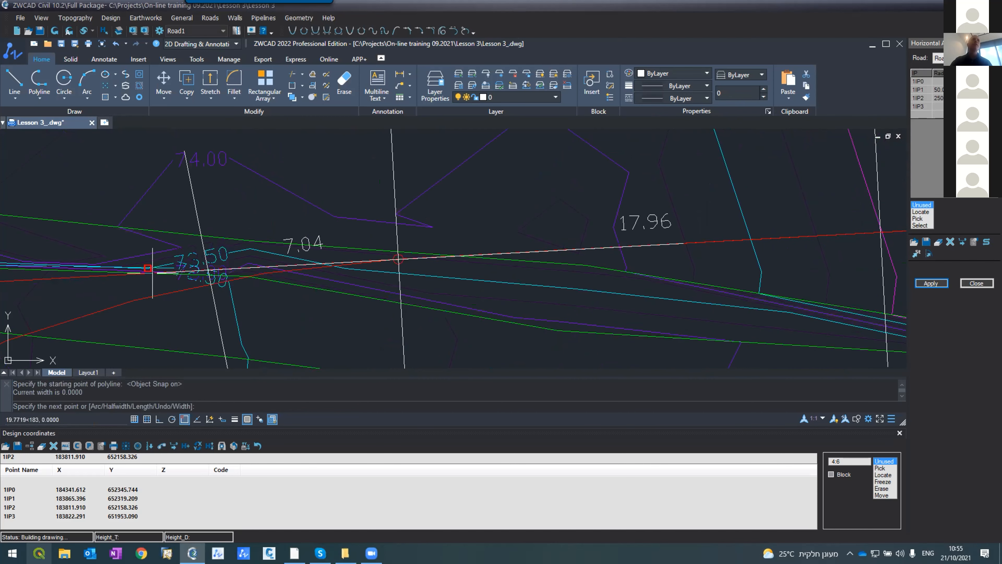
{"action": "scroll", "coordinate": [112, 275], "scroll_direction": "down", "scroll_amount": 3}
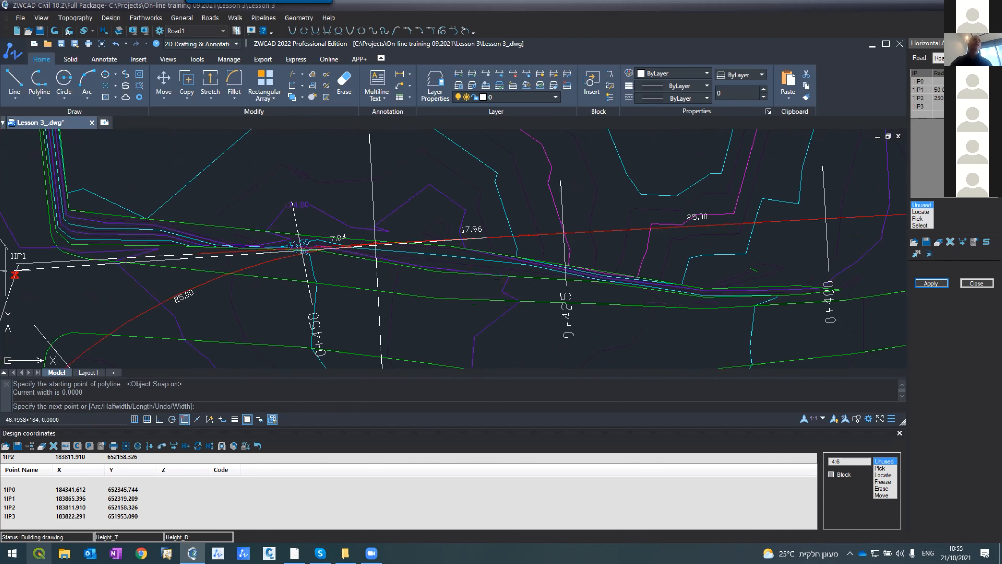
{"action": "scroll", "coordinate": [16, 264], "scroll_direction": "down", "scroll_amount": 3}
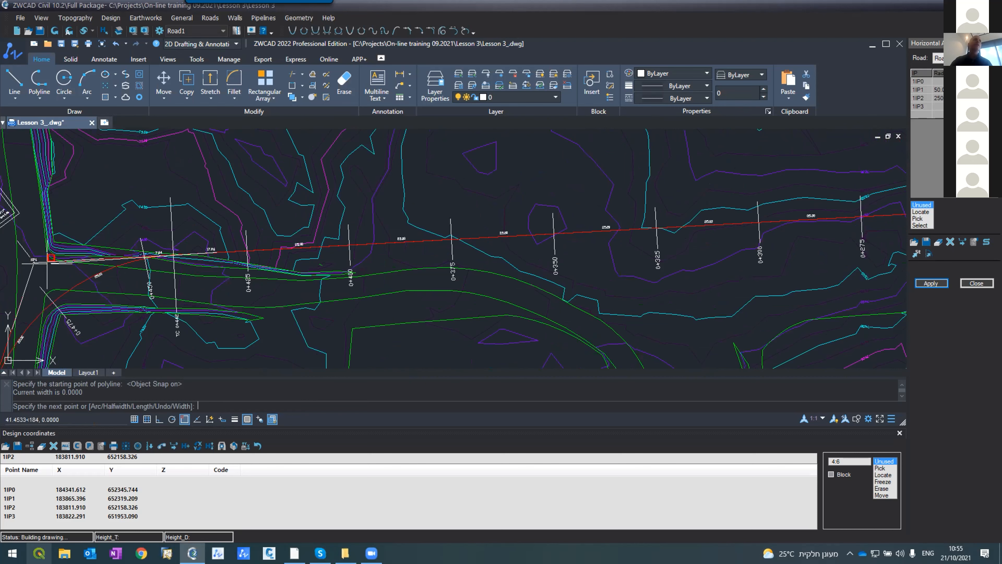
{"action": "scroll", "coordinate": [45, 260], "scroll_direction": "up", "scroll_amount": 5}
{"action": "left_click", "coordinate": [43, 248]}
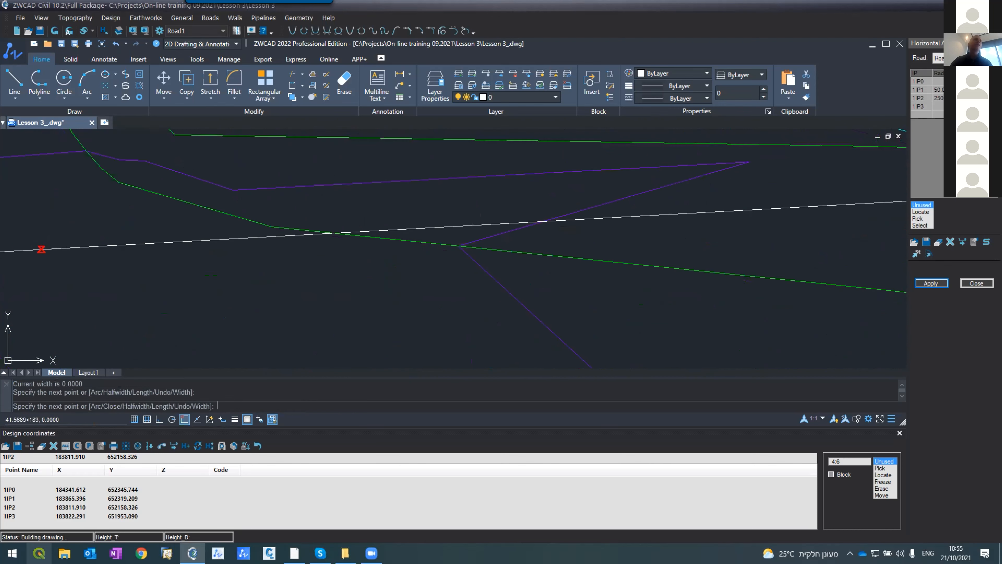
{"action": "scroll", "coordinate": [136, 252], "scroll_direction": "down", "scroll_amount": 2}
{"action": "scroll", "coordinate": [137, 255], "scroll_direction": "down", "scroll_amount": 4}
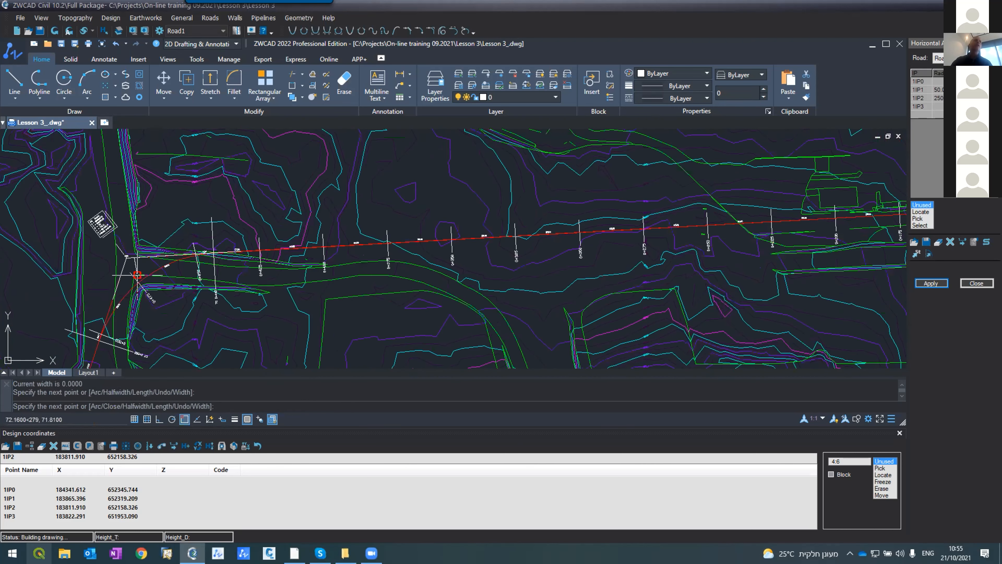
{"action": "scroll", "coordinate": [138, 269], "scroll_direction": "up", "scroll_amount": 1}
{"action": "key", "text": "Return"}
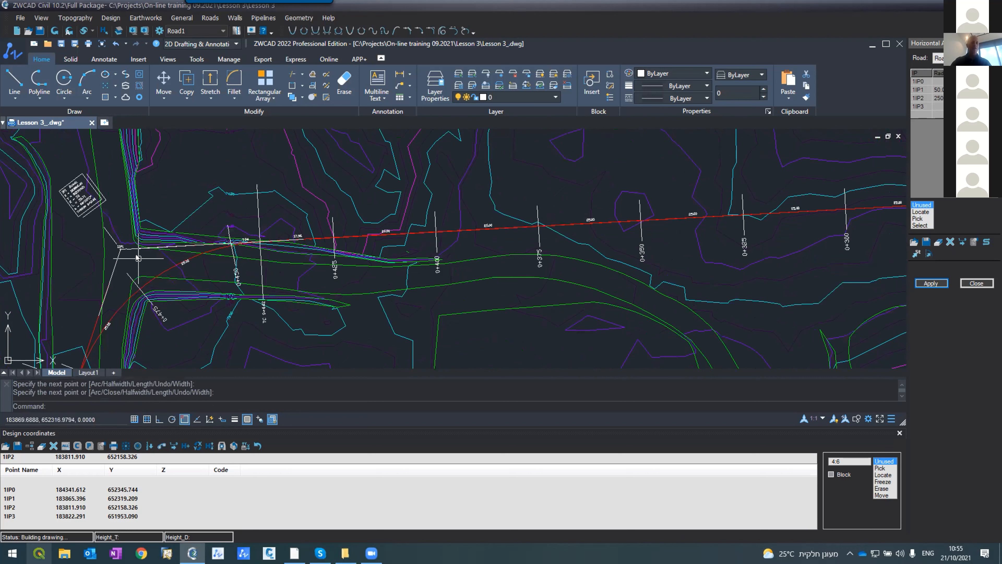
Extend the new tangent polyline beyond IP1 to the line on the far side of the road.
{"action": "type", "text": "ex"}
{"action": "key", "text": "Return"}
{"action": "left_click", "coordinate": [49, 264]}
{"action": "key", "text": "Return"}
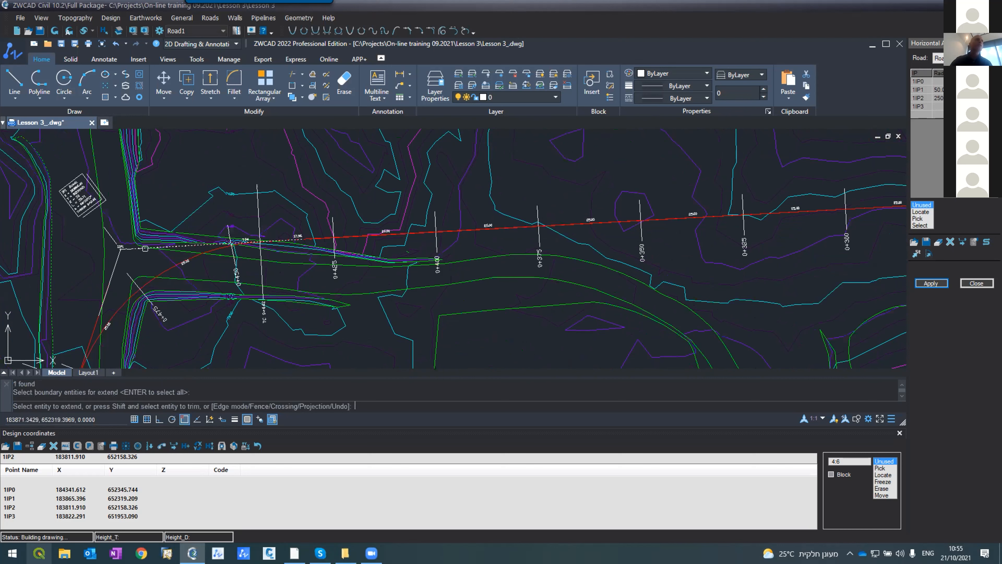
{"action": "left_click", "coordinate": [143, 253]}
{"action": "key", "text": "Return"}
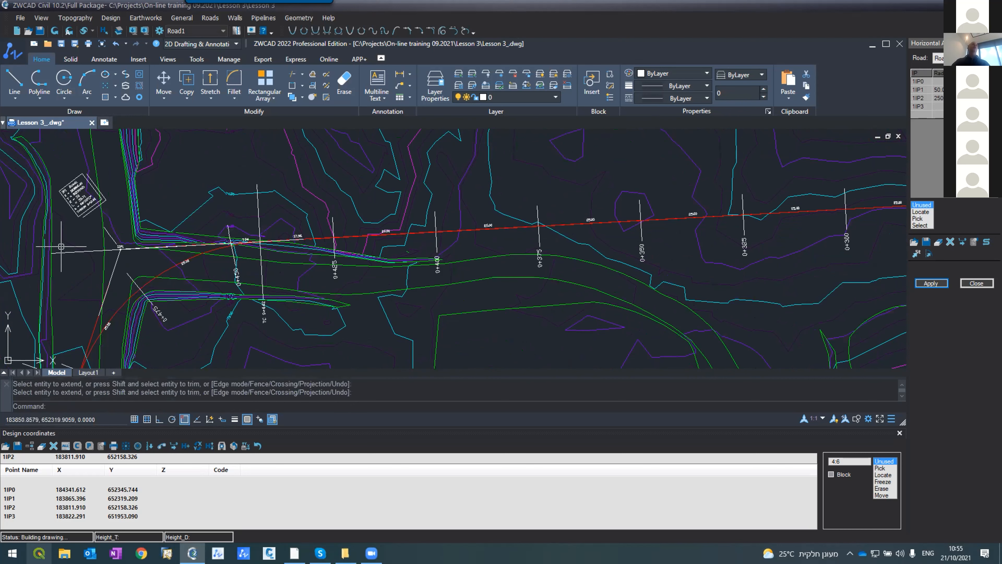
{"action": "scroll", "coordinate": [65, 245], "scroll_direction": "down", "scroll_amount": 2}
{"action": "scroll", "coordinate": [70, 248], "scroll_direction": "up", "scroll_amount": 4}
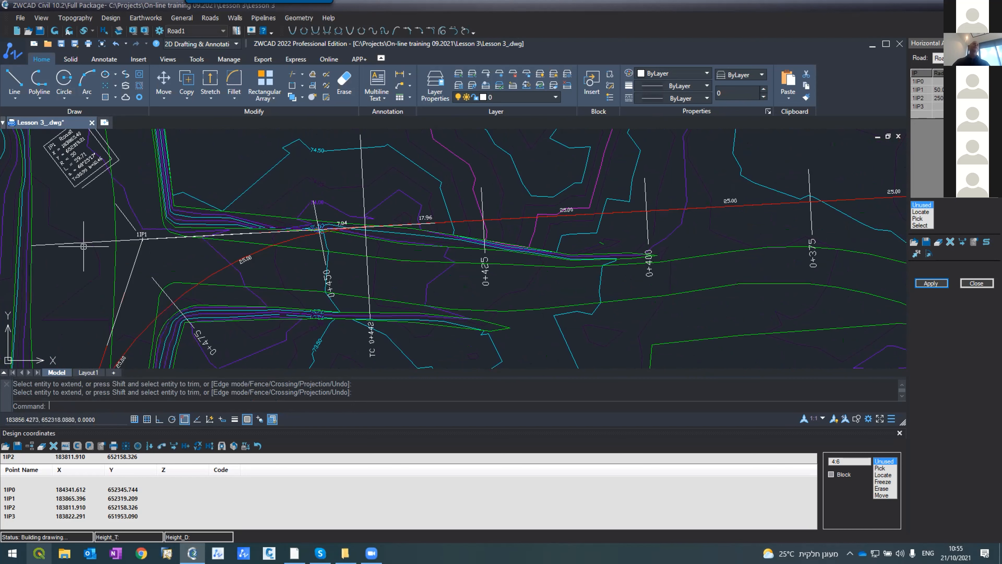
{"action": "scroll", "coordinate": [89, 259], "scroll_direction": "down", "scroll_amount": 3}
{"action": "scroll", "coordinate": [94, 262], "scroll_direction": "up", "scroll_amount": 4}
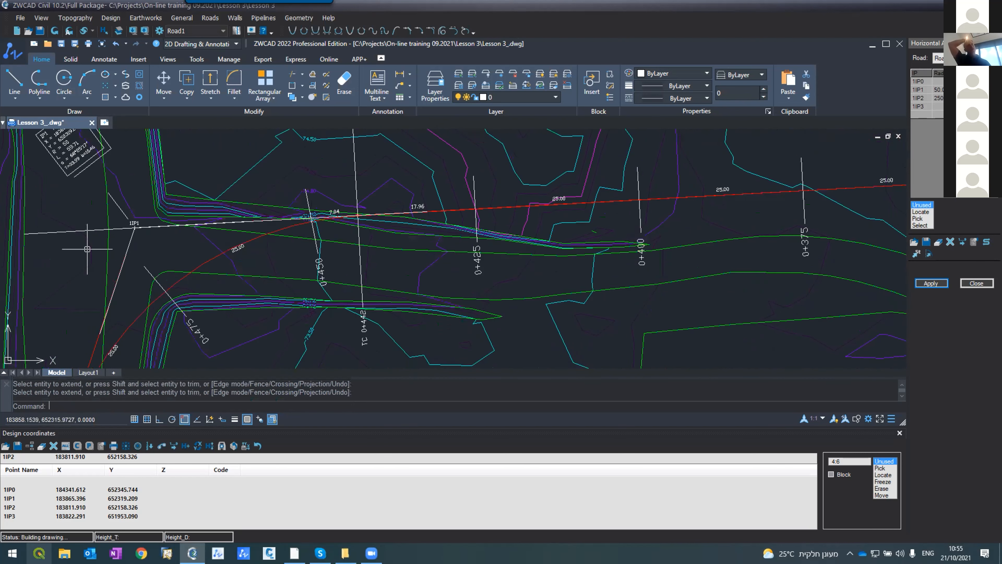
{"action": "scroll", "coordinate": [82, 229], "scroll_direction": "down", "scroll_amount": 6}
{"action": "scroll", "coordinate": [80, 231], "scroll_direction": "up", "scroll_amount": 6}
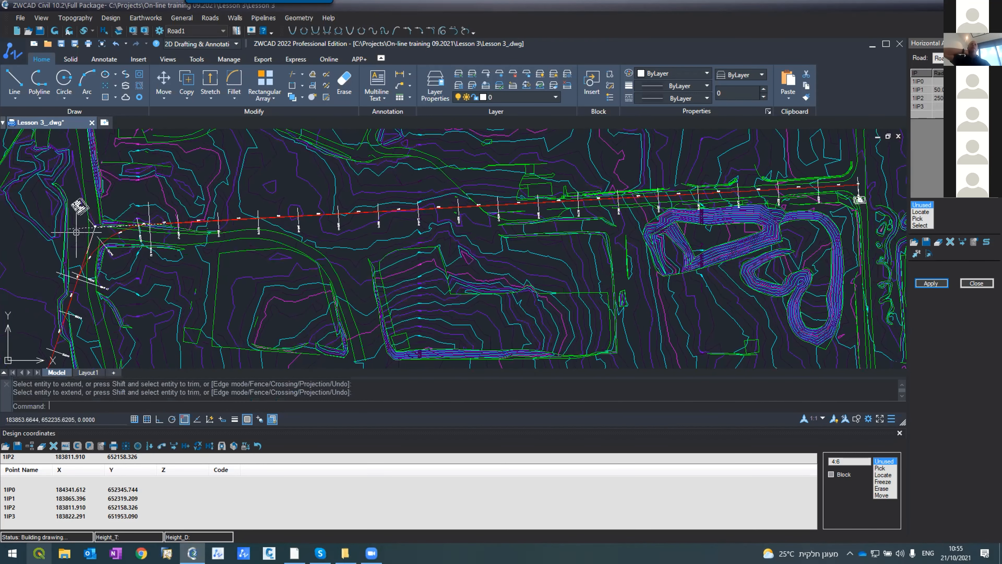
{"action": "scroll", "coordinate": [99, 222], "scroll_direction": "down", "scroll_amount": 3}
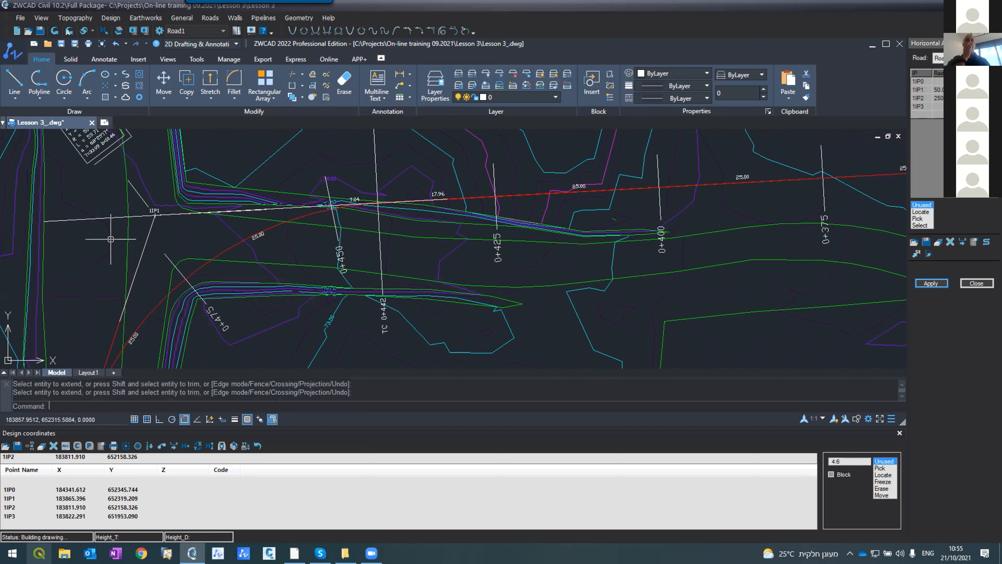
{"action": "left_click", "coordinate": [111, 19]}
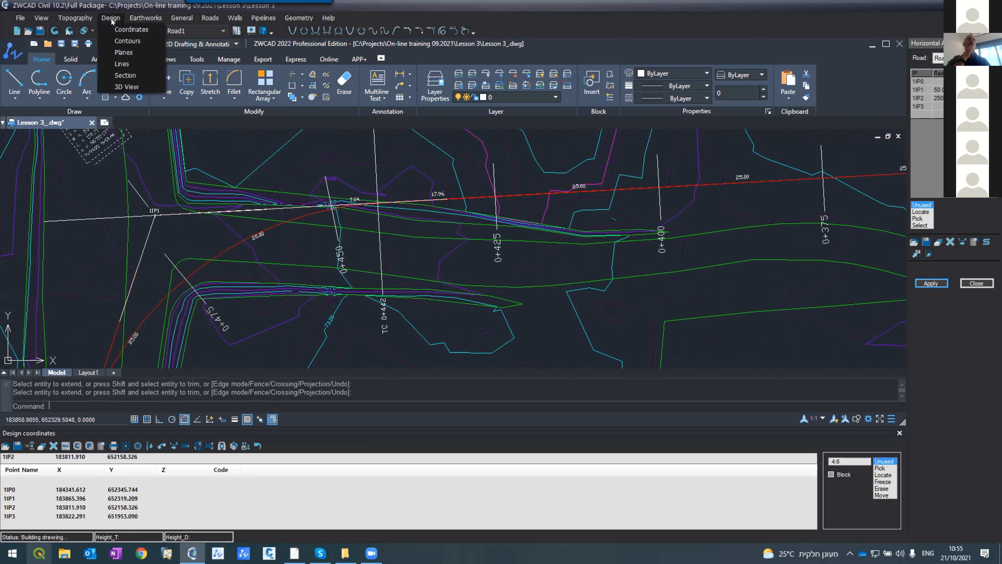
{"action": "mouse_move", "coordinate": [210, 18]}
{"action": "key", "text": "Escape"}
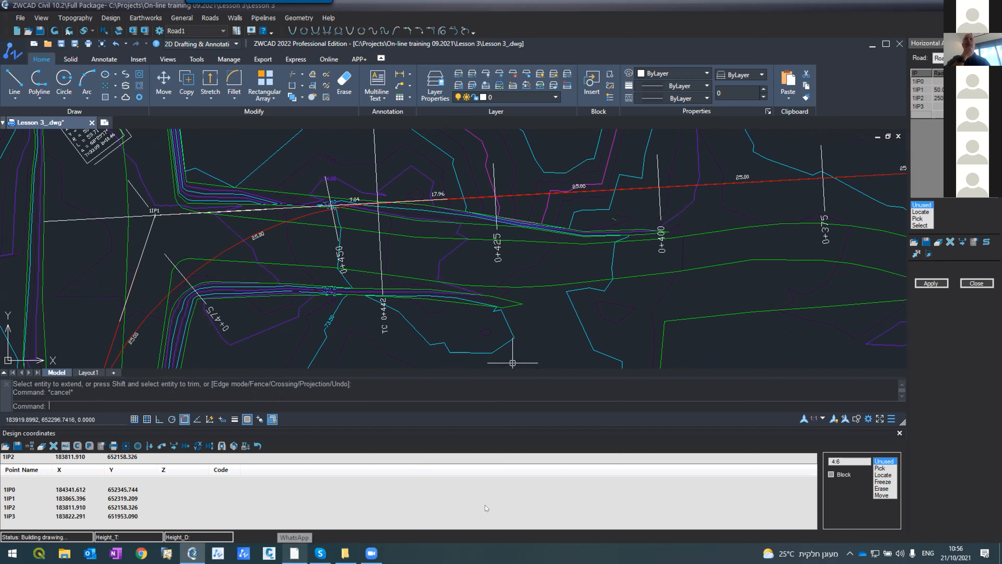
Move design point IP1 outward along the extended tangent line to about X 183854.37, Y 652318.60, and regenerate the Road1 layout.
{"action": "left_click", "coordinate": [881, 496]}
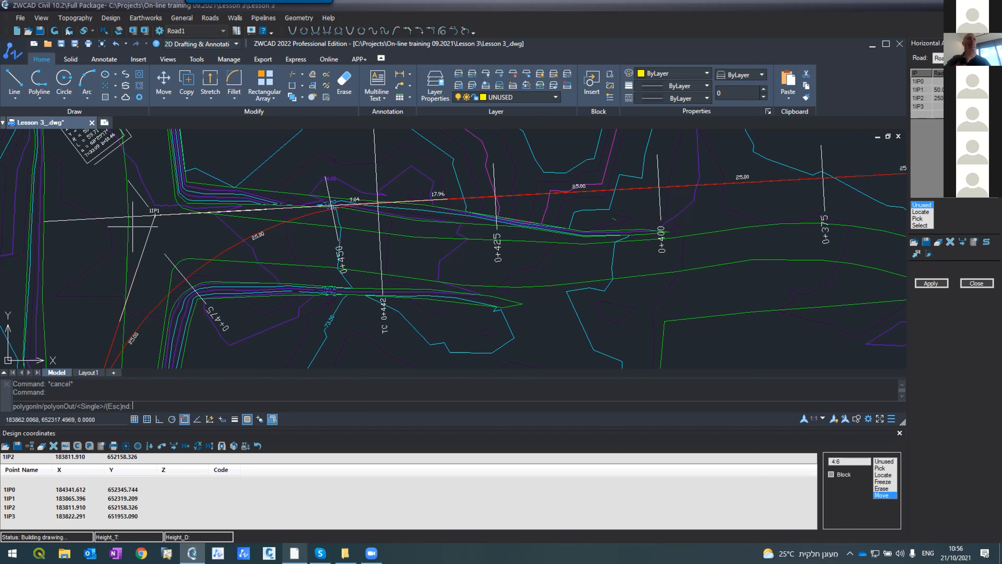
{"action": "scroll", "coordinate": [134, 190], "scroll_direction": "up", "scroll_amount": 5}
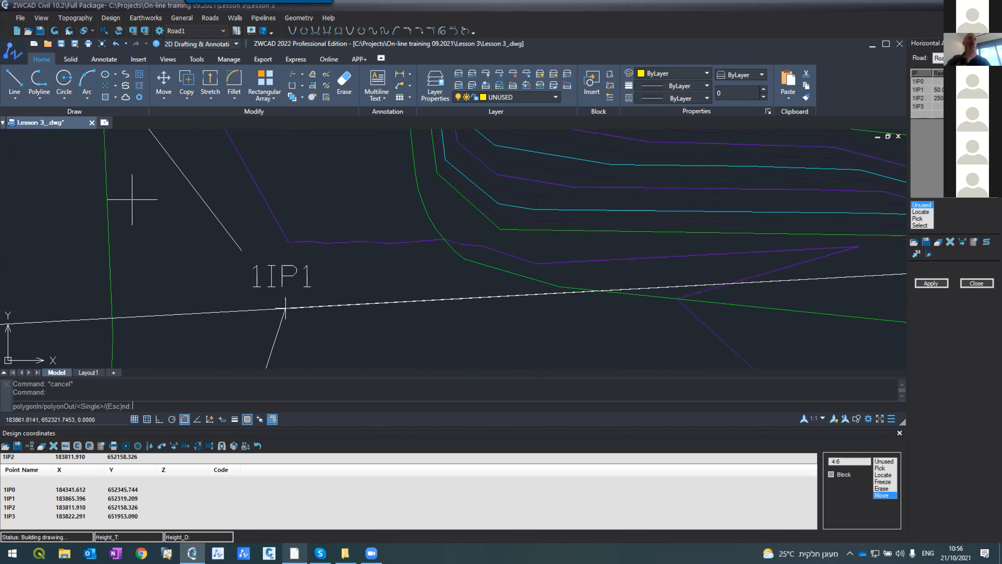
{"action": "left_click", "coordinate": [285, 308]}
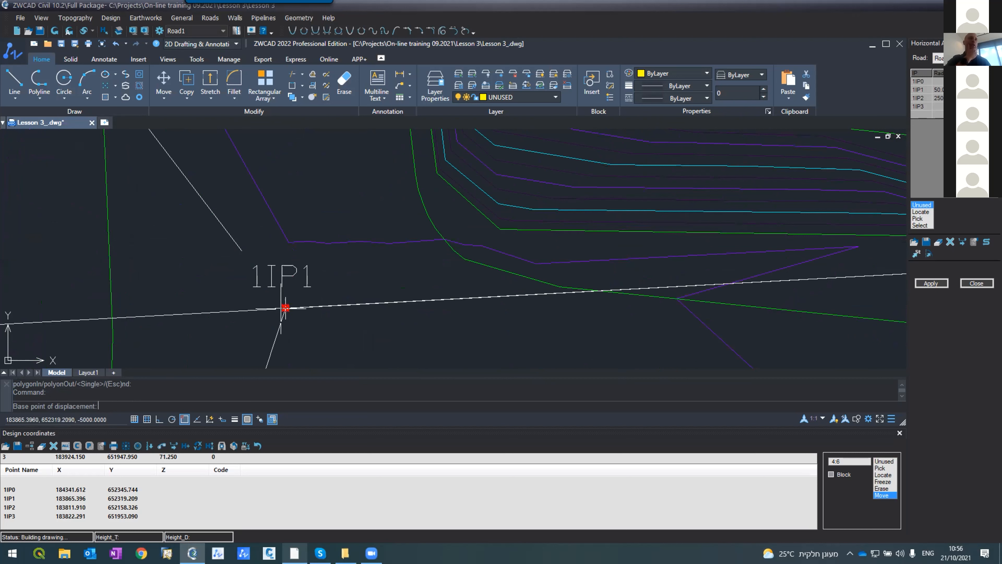
{"action": "left_click", "coordinate": [286, 307]}
{"action": "scroll", "coordinate": [339, 175], "scroll_direction": "down", "scroll_amount": 5}
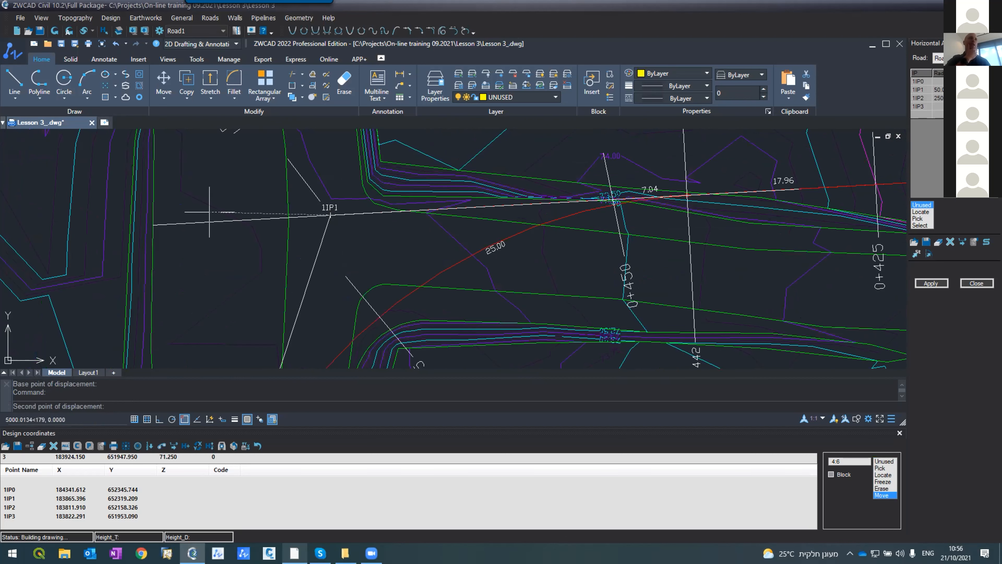
{"action": "scroll", "coordinate": [211, 221], "scroll_direction": "up", "scroll_amount": 2}
{"action": "scroll", "coordinate": [212, 221], "scroll_direction": "up", "scroll_amount": 2}
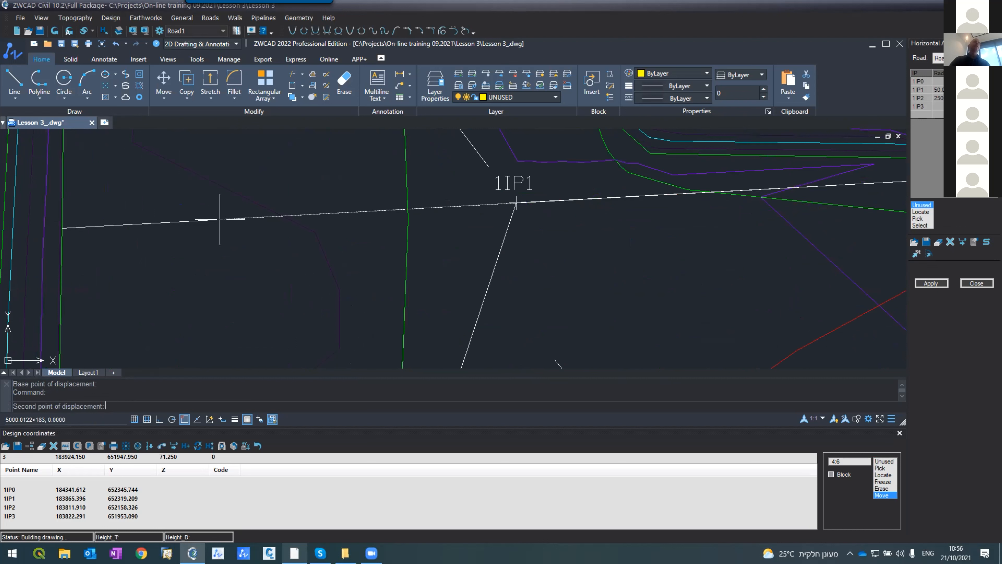
{"action": "left_click", "coordinate": [220, 219]}
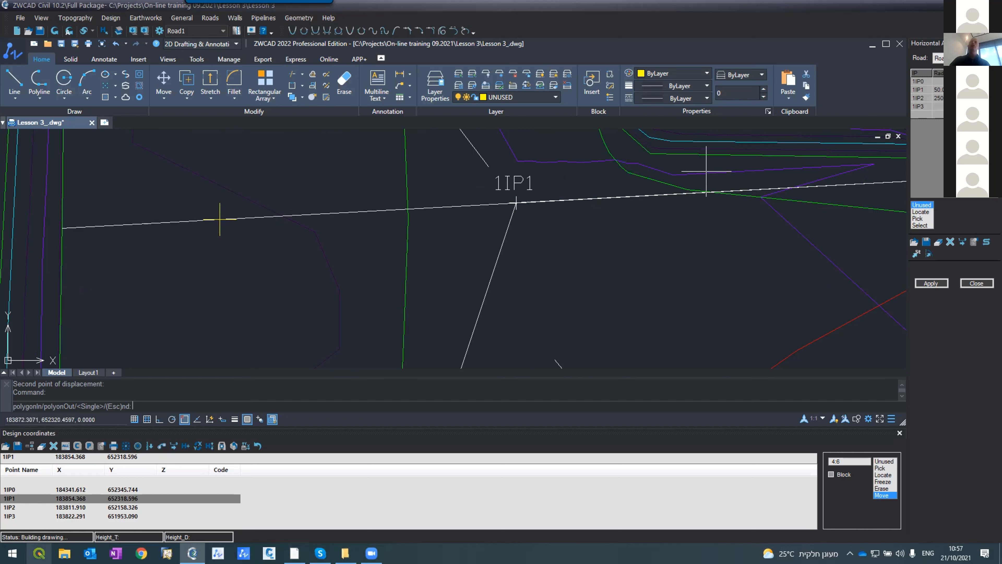
{"action": "left_click", "coordinate": [931, 283]}
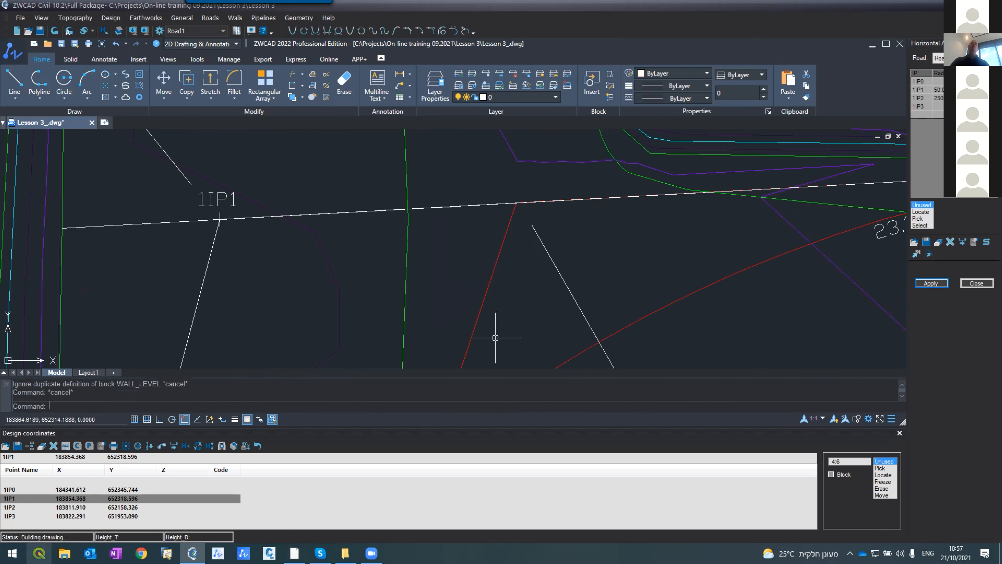
Erase the leftover red tangent polyline that still runs through IP1's former location.
{"action": "scroll", "coordinate": [518, 271], "scroll_direction": "down", "scroll_amount": 2}
{"action": "scroll", "coordinate": [518, 270], "scroll_direction": "down", "scroll_amount": 4}
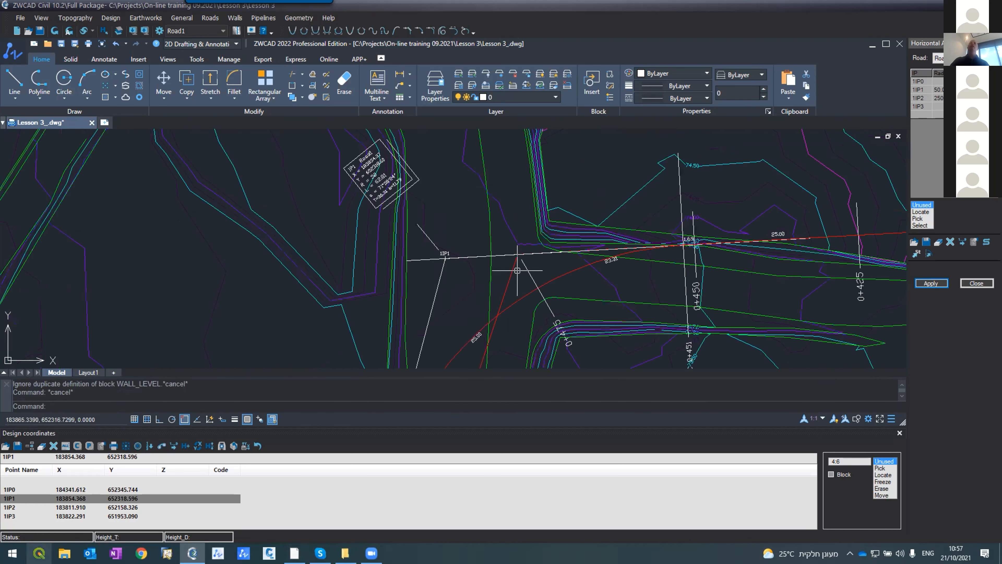
{"action": "scroll", "coordinate": [482, 304], "scroll_direction": "down", "scroll_amount": 4}
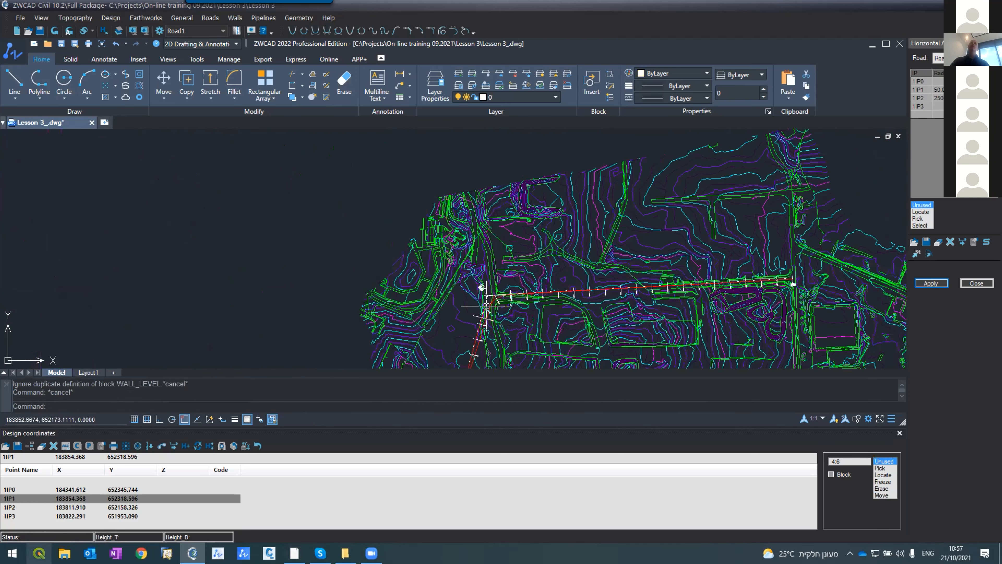
{"action": "scroll", "coordinate": [475, 343], "scroll_direction": "up", "scroll_amount": 4}
{"action": "scroll", "coordinate": [508, 216], "scroll_direction": "up", "scroll_amount": 3}
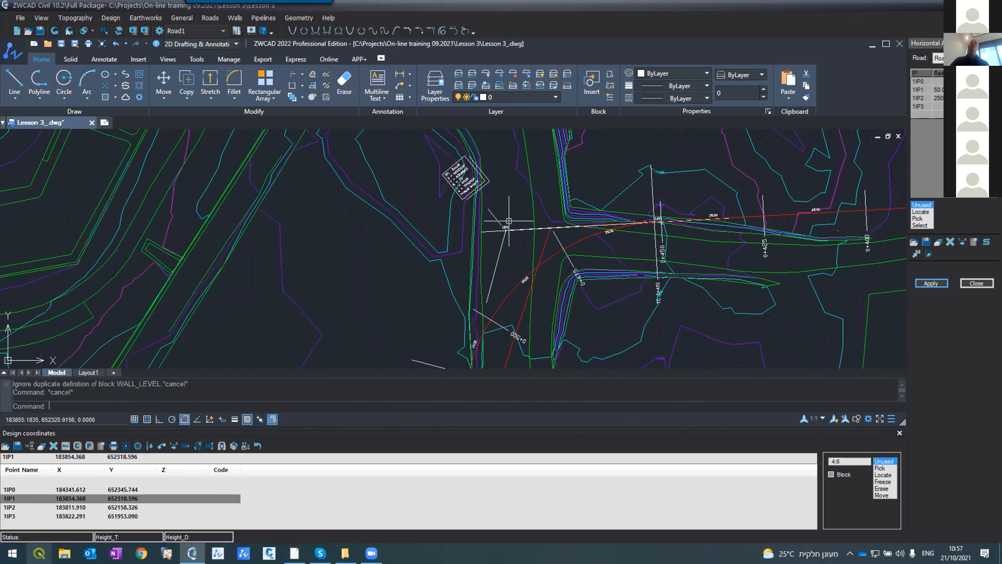
{"action": "left_click", "coordinate": [523, 308]}
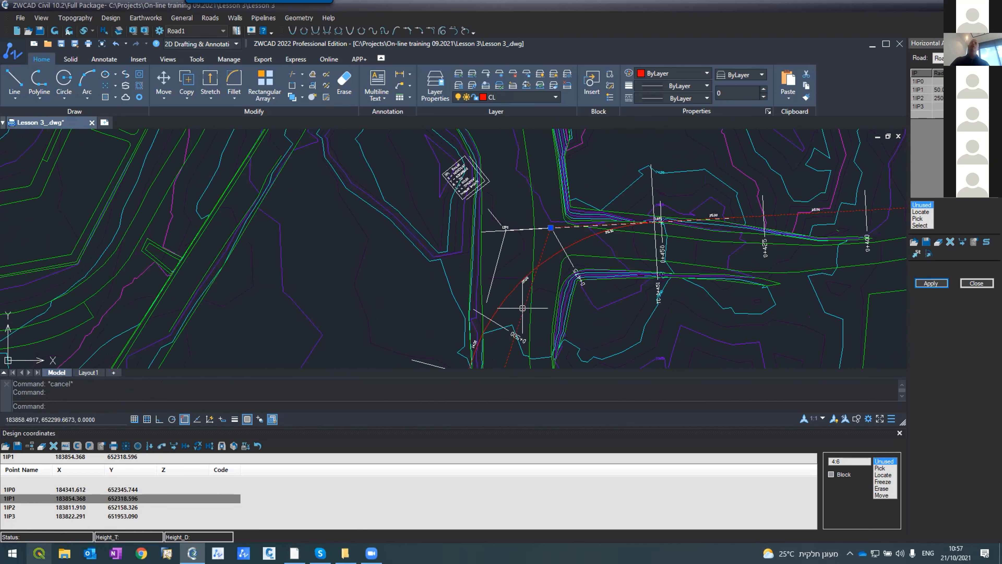
{"action": "left_click", "coordinate": [506, 305]}
{"action": "key", "text": "Escape"}
{"action": "type", "text": "e"}
{"action": "key", "text": "Return"}
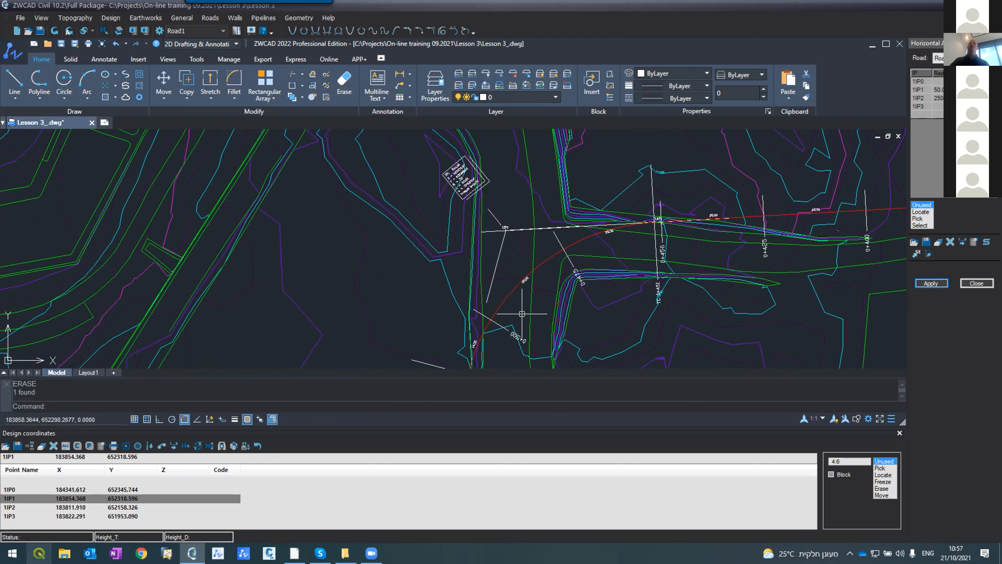
Examine the regenerated Road1 alignment from the IP1 curve down to the IP2 curve.
{"action": "scroll", "coordinate": [450, 180], "scroll_direction": "down", "scroll_amount": 5}
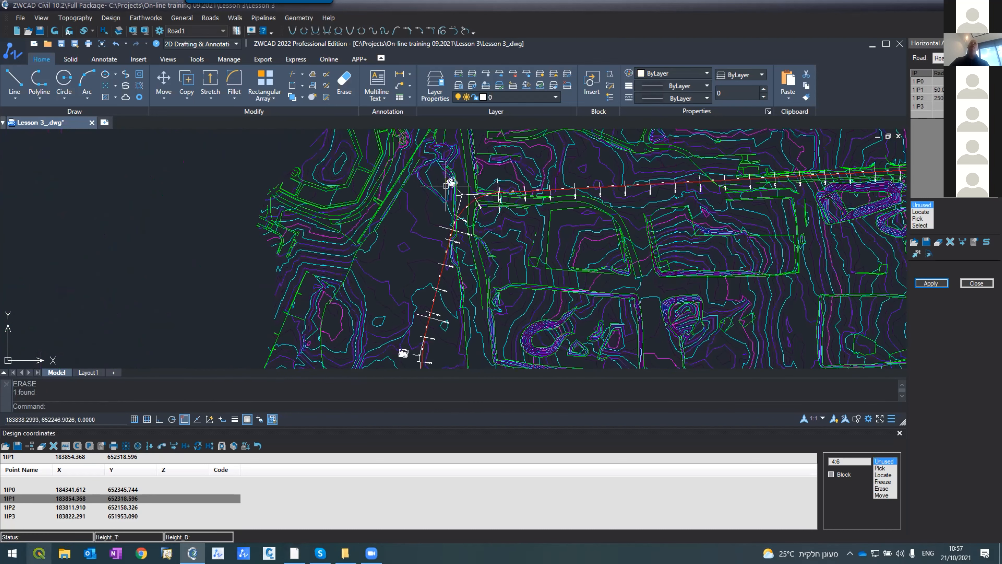
{"action": "scroll", "coordinate": [416, 288], "scroll_direction": "up", "scroll_amount": 5}
{"action": "scroll", "coordinate": [458, 237], "scroll_direction": "down", "scroll_amount": 3}
{"action": "scroll", "coordinate": [459, 246], "scroll_direction": "up", "scroll_amount": 3}
{"action": "scroll", "coordinate": [459, 246], "scroll_direction": "down", "scroll_amount": 4}
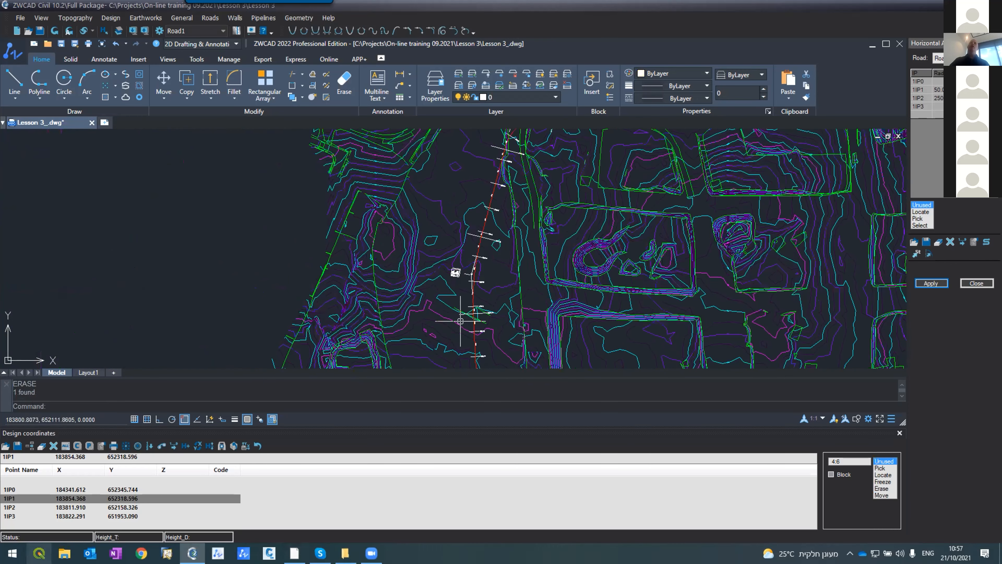
{"action": "scroll", "coordinate": [465, 258], "scroll_direction": "up", "scroll_amount": 4}
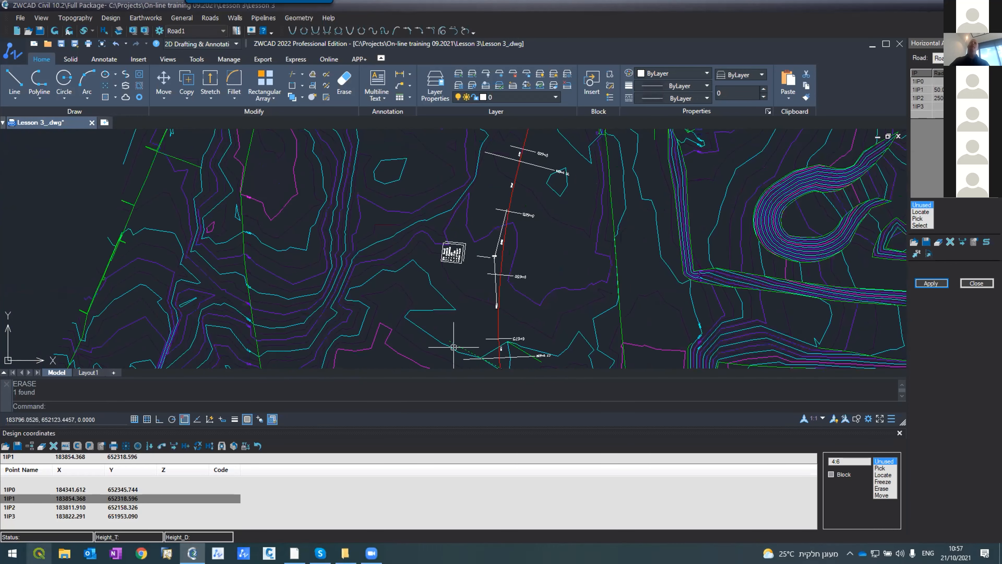
{"action": "scroll", "coordinate": [464, 262], "scroll_direction": "up", "scroll_amount": 1}
{"action": "scroll", "coordinate": [464, 274], "scroll_direction": "down", "scroll_amount": 3}
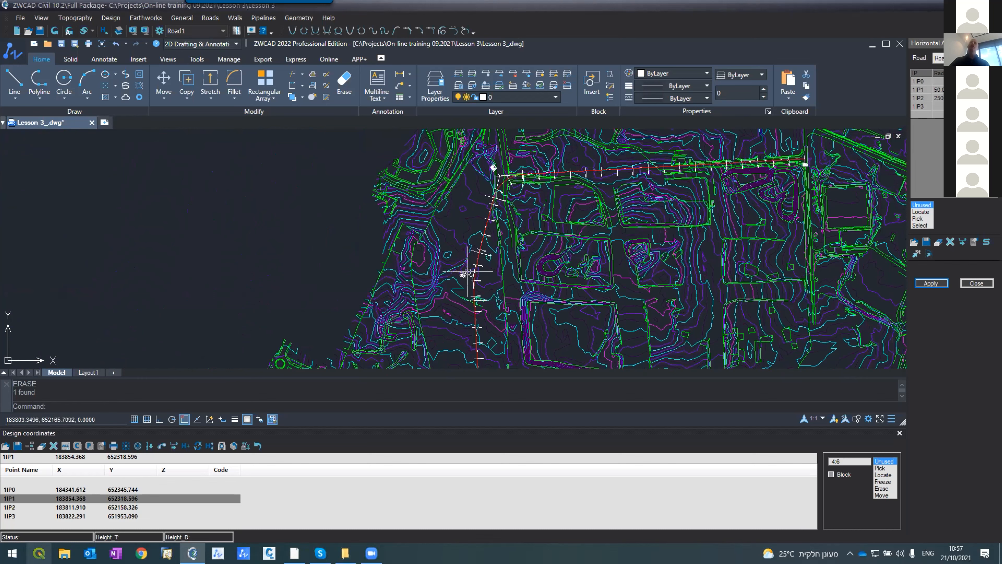
{"action": "scroll", "coordinate": [494, 191], "scroll_direction": "up", "scroll_amount": 2}
{"action": "scroll", "coordinate": [516, 205], "scroll_direction": "down", "scroll_amount": 2}
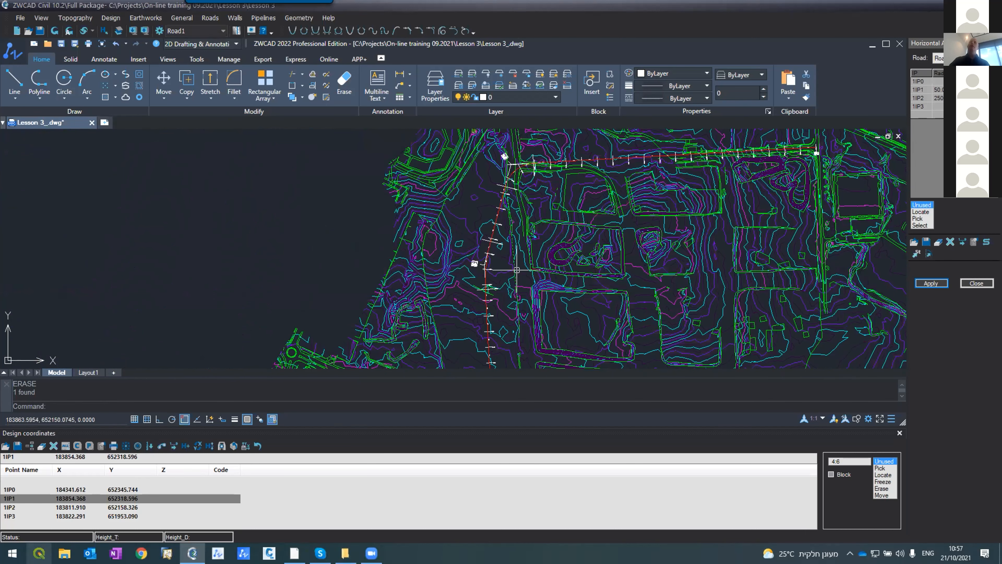
{"action": "scroll", "coordinate": [527, 279], "scroll_direction": "up", "scroll_amount": 4}
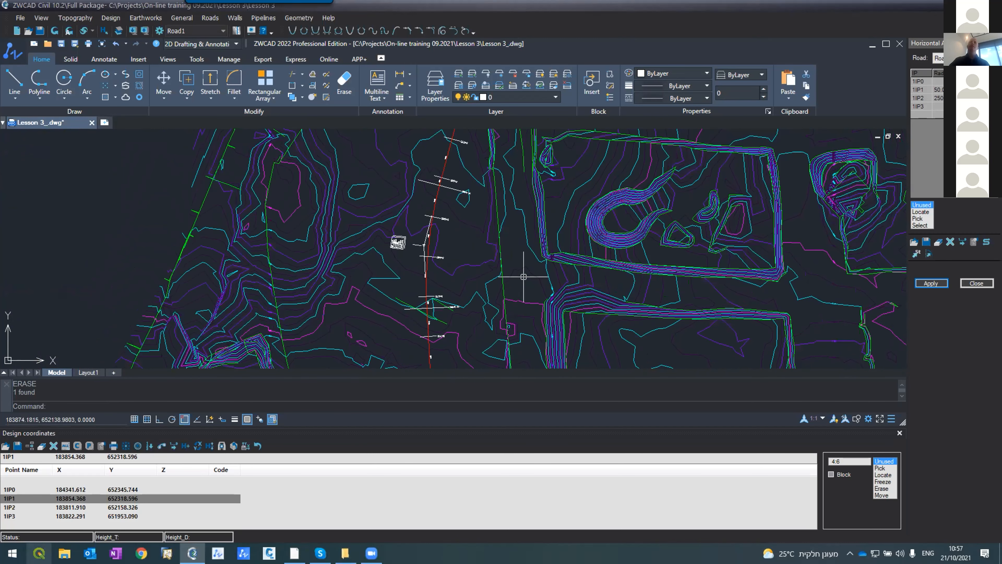
Move design point IP2 east across the green boundary line to about X 183874.85, Y 652139.70, and regenerate the Road1 layout.
{"action": "left_click", "coordinate": [880, 496]}
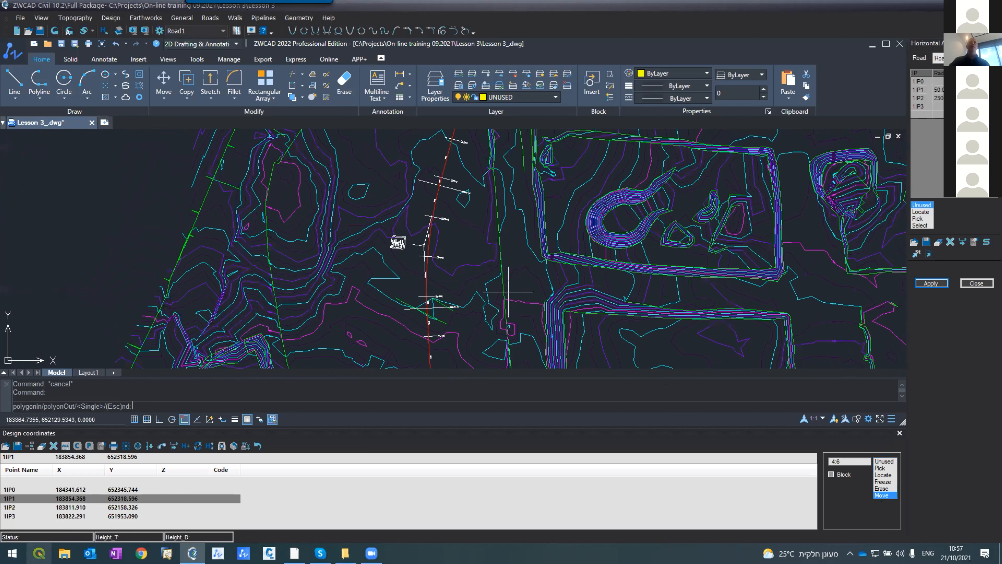
{"action": "scroll", "coordinate": [385, 218], "scroll_direction": "up", "scroll_amount": 3}
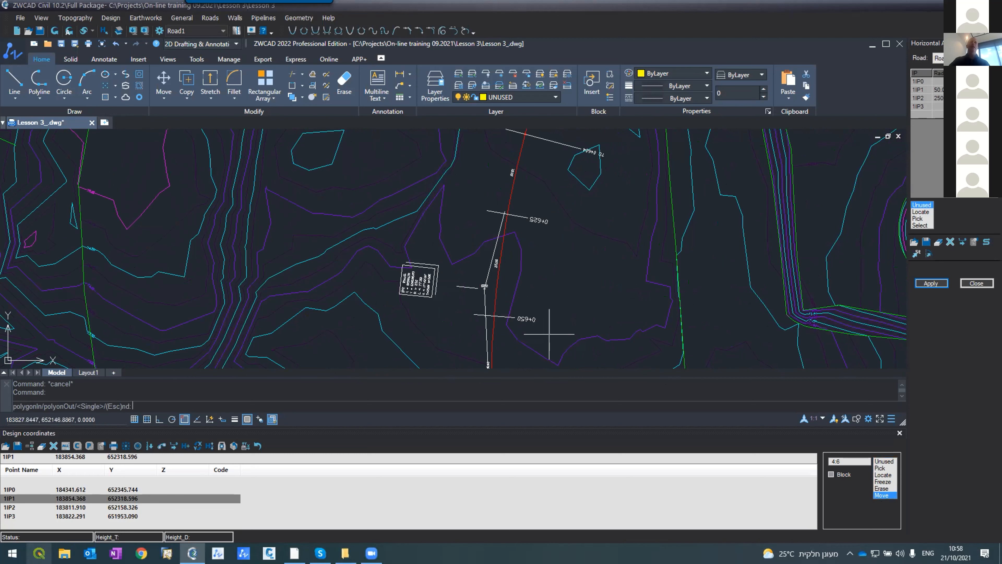
{"action": "left_click", "coordinate": [485, 289]}
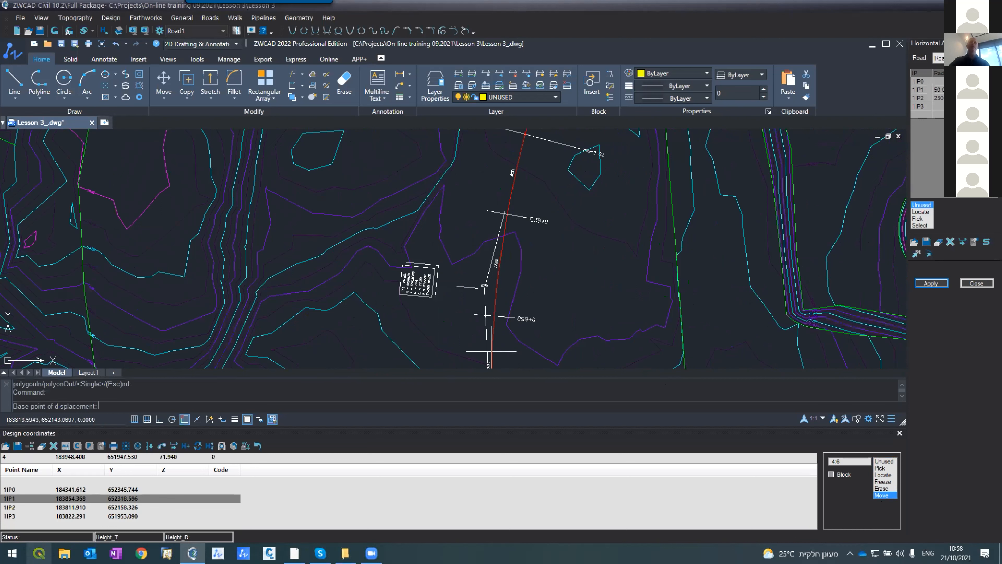
{"action": "left_click", "coordinate": [484, 289]}
{"action": "scroll", "coordinate": [500, 219], "scroll_direction": "down", "scroll_amount": 4}
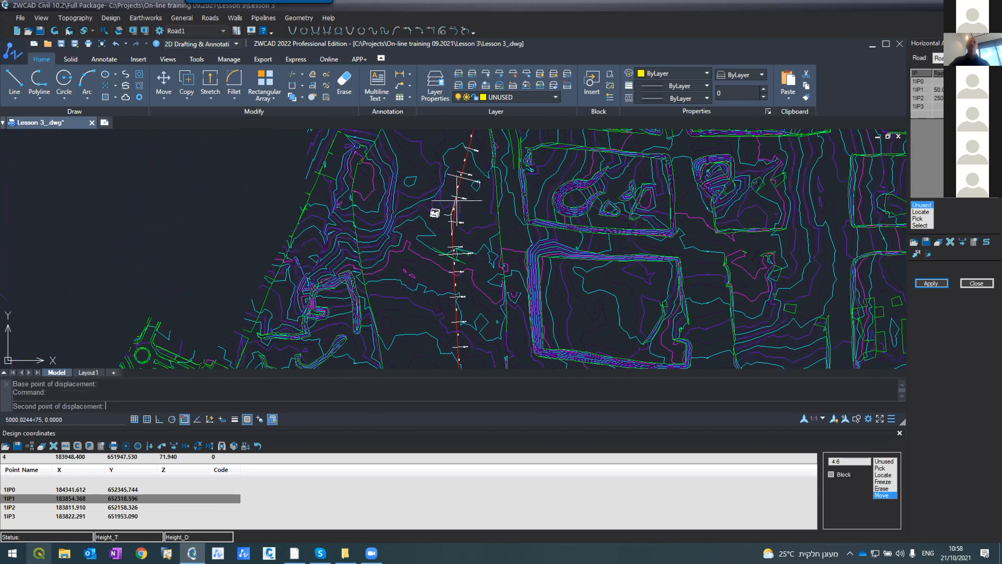
{"action": "scroll", "coordinate": [500, 218], "scroll_direction": "up", "scroll_amount": 4}
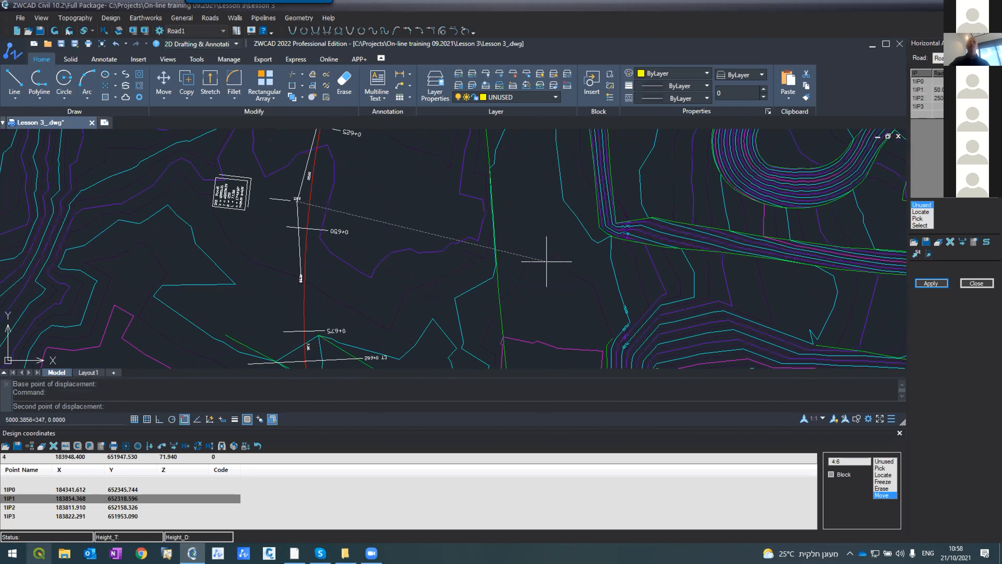
{"action": "left_click", "coordinate": [555, 277]}
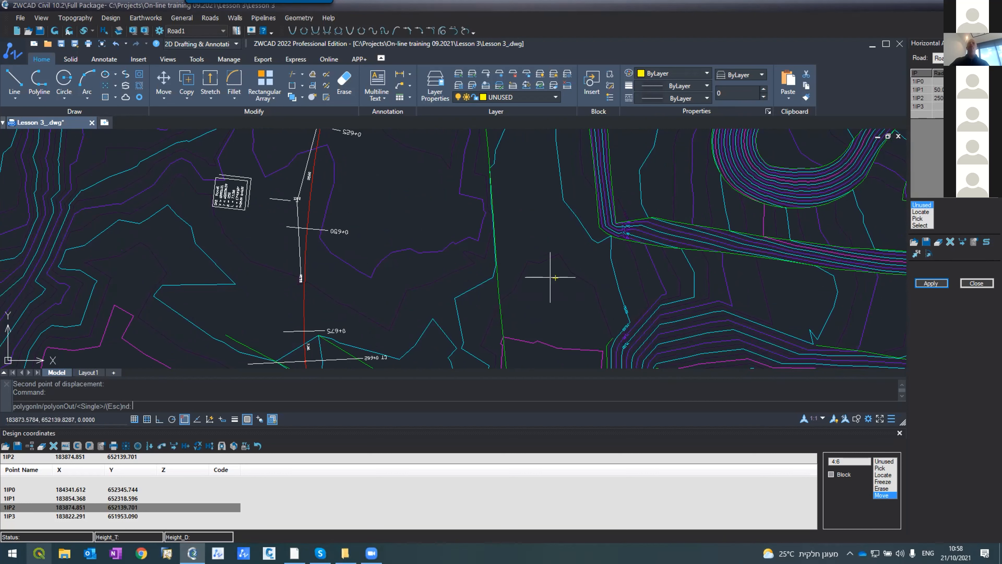
{"action": "left_click", "coordinate": [930, 282]}
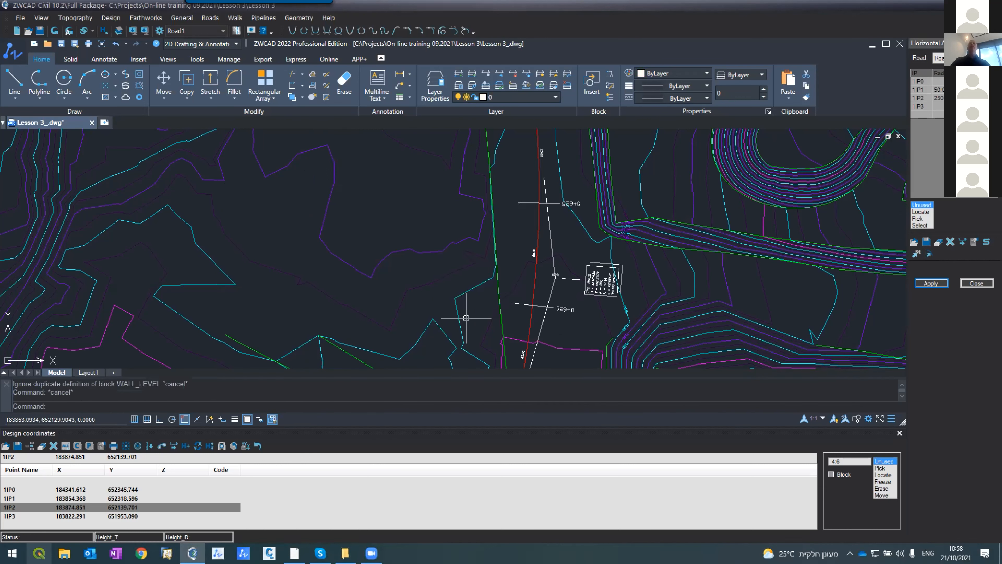
Examine the whole Road1 route with the relocated IP2, from the IP1 bend to the road's end at the southern main road.
{"action": "scroll", "coordinate": [540, 221], "scroll_direction": "down", "scroll_amount": 10}
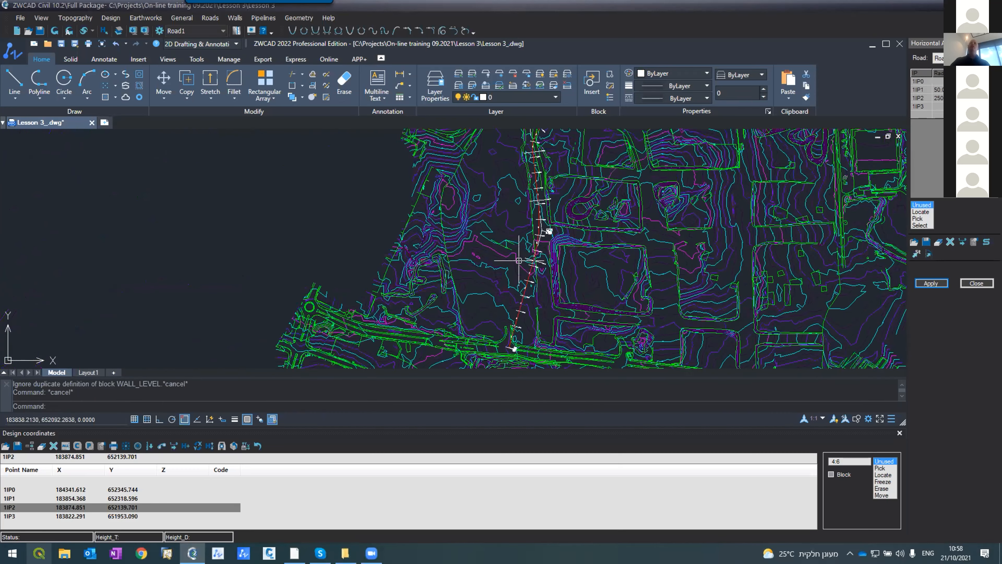
{"action": "scroll", "coordinate": [521, 291], "scroll_direction": "down", "scroll_amount": 1}
{"action": "scroll", "coordinate": [520, 225], "scroll_direction": "up", "scroll_amount": 1}
{"action": "scroll", "coordinate": [519, 135], "scroll_direction": "up", "scroll_amount": 2}
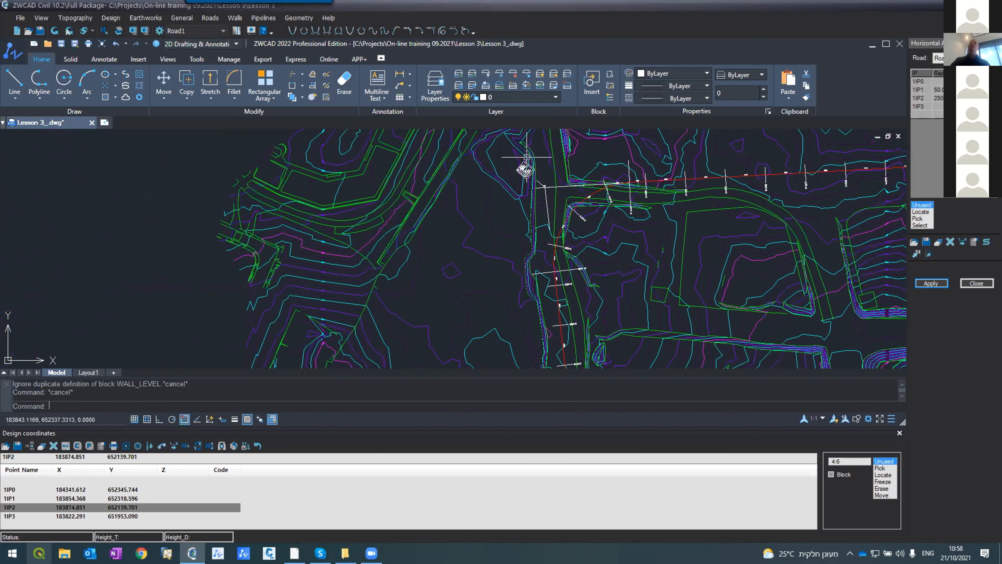
{"action": "scroll", "coordinate": [526, 157], "scroll_direction": "up", "scroll_amount": 1}
{"action": "scroll", "coordinate": [540, 200], "scroll_direction": "down", "scroll_amount": 9}
{"action": "scroll", "coordinate": [565, 320], "scroll_direction": "up", "scroll_amount": 2}
{"action": "scroll", "coordinate": [564, 320], "scroll_direction": "up", "scroll_amount": 2}
{"action": "scroll", "coordinate": [541, 222], "scroll_direction": "down", "scroll_amount": 5}
{"action": "scroll", "coordinate": [522, 157], "scroll_direction": "up", "scroll_amount": 6}
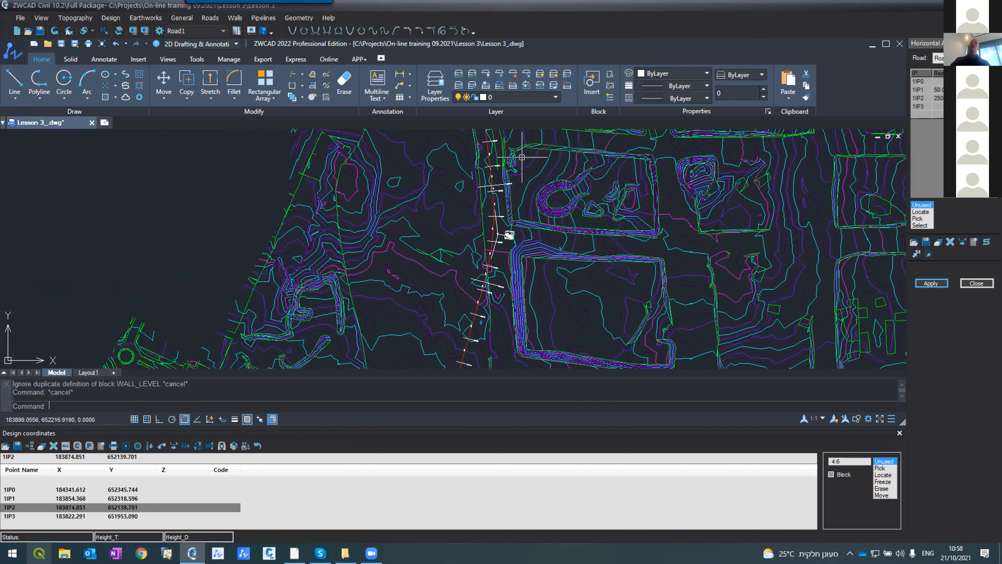
{"action": "scroll", "coordinate": [519, 181], "scroll_direction": "up", "scroll_amount": 2}
{"action": "scroll", "coordinate": [519, 181], "scroll_direction": "down", "scroll_amount": 4}
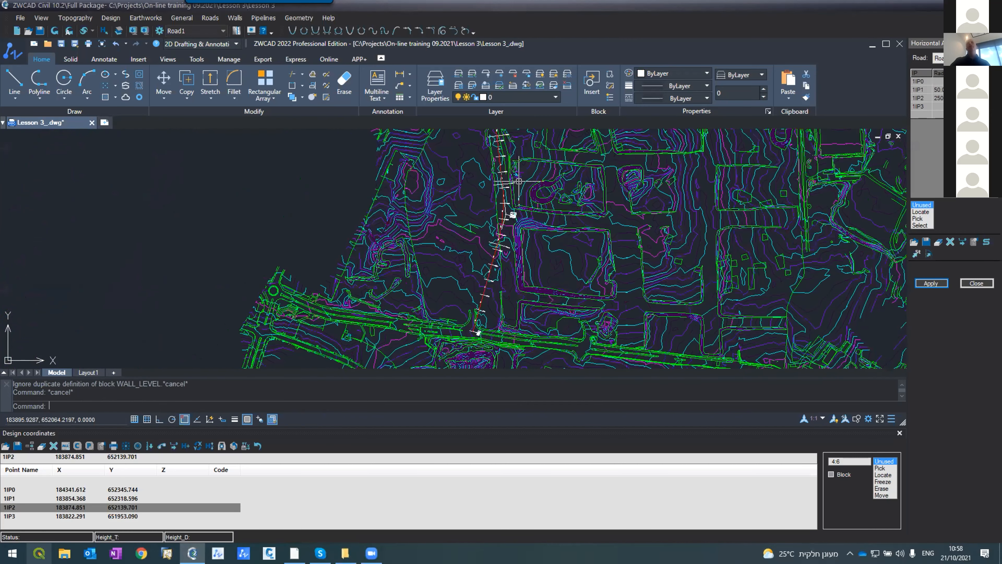
{"action": "scroll", "coordinate": [514, 219], "scroll_direction": "up", "scroll_amount": 2}
{"action": "scroll", "coordinate": [480, 343], "scroll_direction": "down", "scroll_amount": 3}
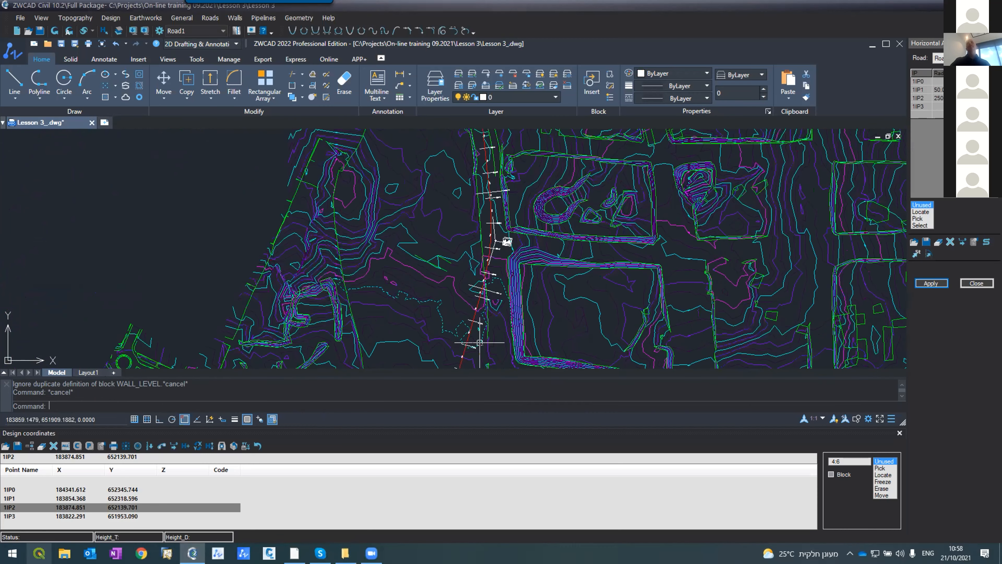
{"action": "scroll", "coordinate": [480, 343], "scroll_direction": "up", "scroll_amount": 3}
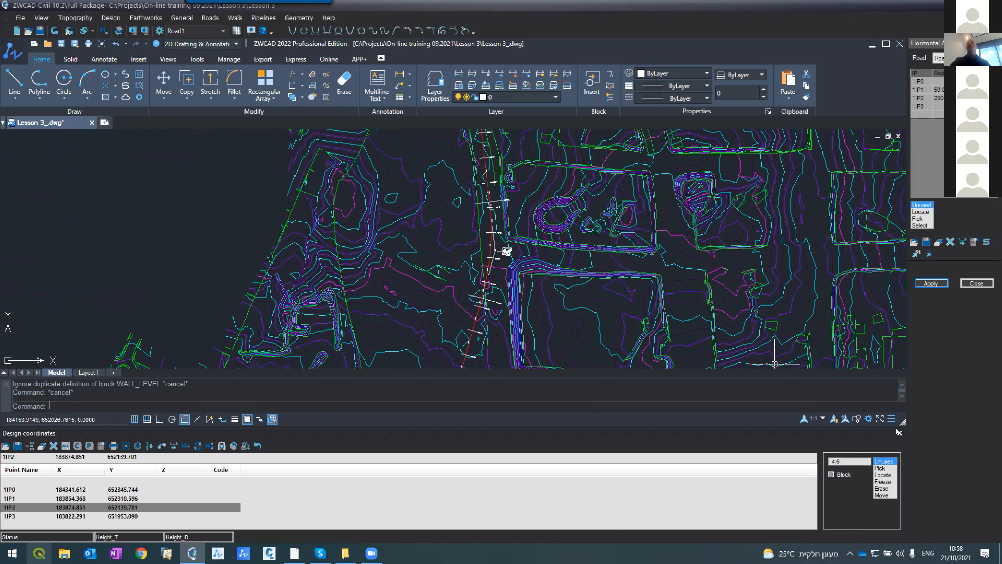
Close the design coordinates list and frame the drawing on the IP2 curve.
{"action": "left_click", "coordinate": [900, 433]}
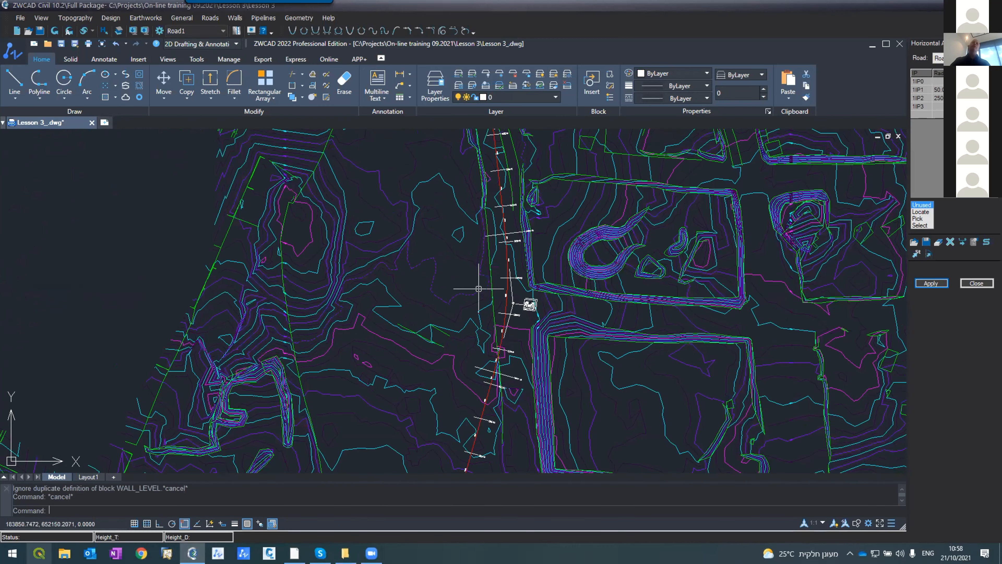
{"action": "scroll", "coordinate": [479, 290], "scroll_direction": "up", "scroll_amount": 4}
{"action": "scroll", "coordinate": [478, 290], "scroll_direction": "down", "scroll_amount": 4}
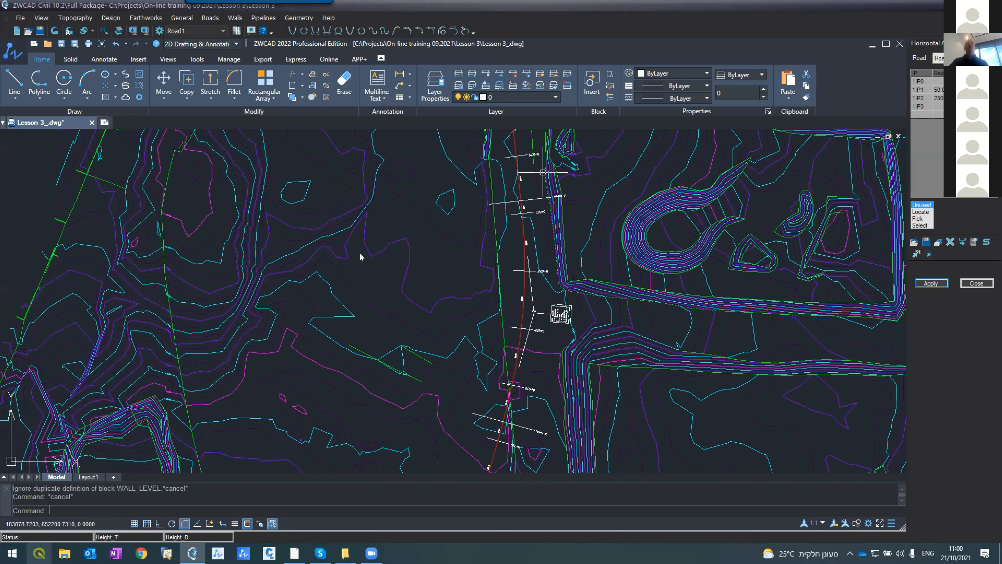
Leave the horizontal alignment editor and open the vertical alignment editor for Road1.
{"action": "scroll", "coordinate": [502, 197], "scroll_direction": "up", "scroll_amount": 5}
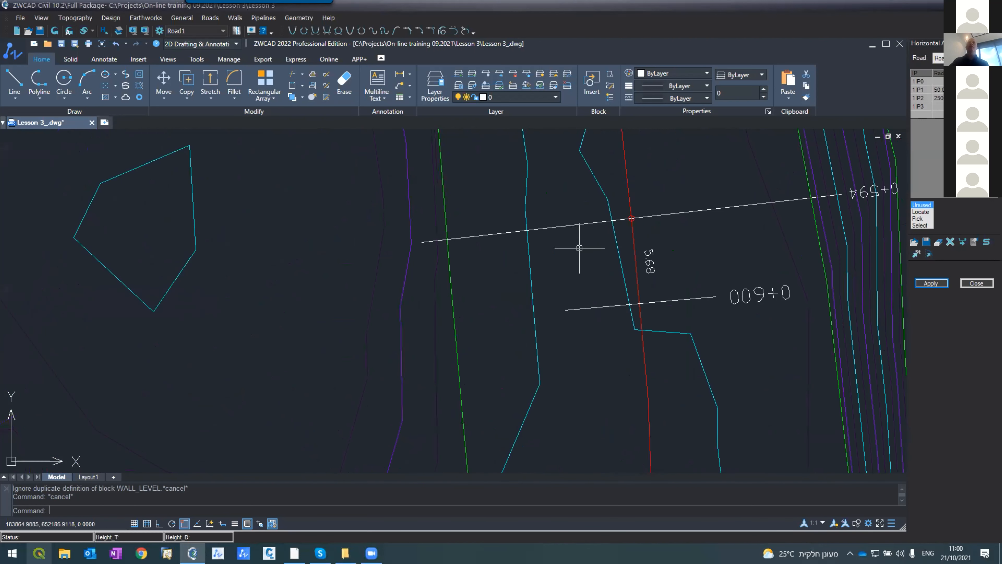
{"action": "scroll", "coordinate": [600, 272], "scroll_direction": "down", "scroll_amount": 4}
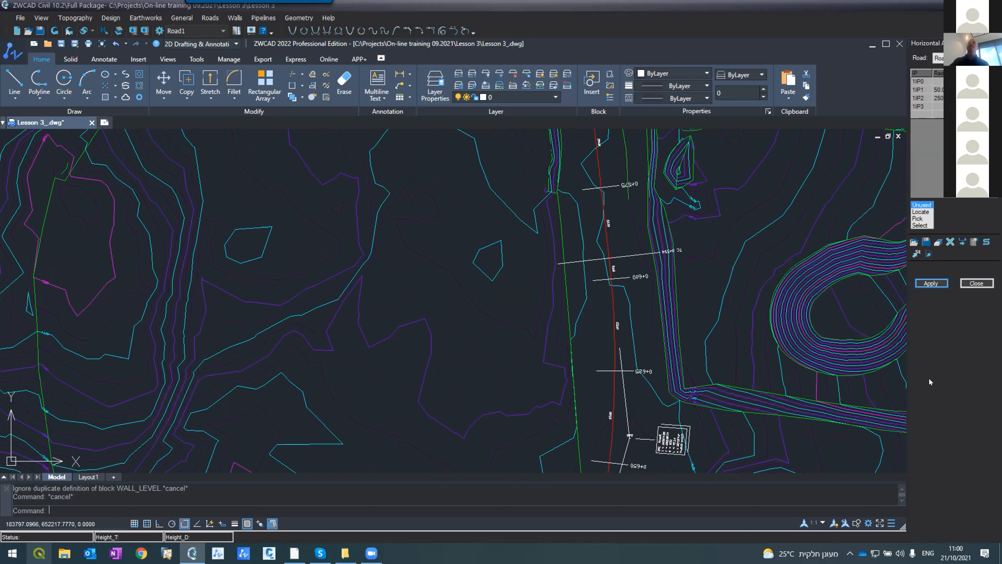
{"action": "left_click", "coordinate": [208, 18]}
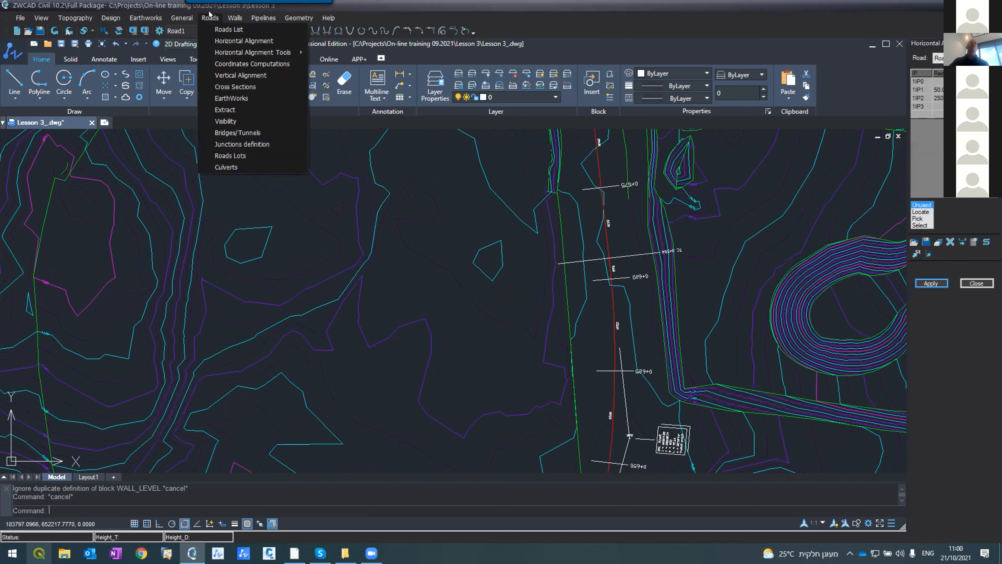
{"action": "left_click", "coordinate": [222, 74]}
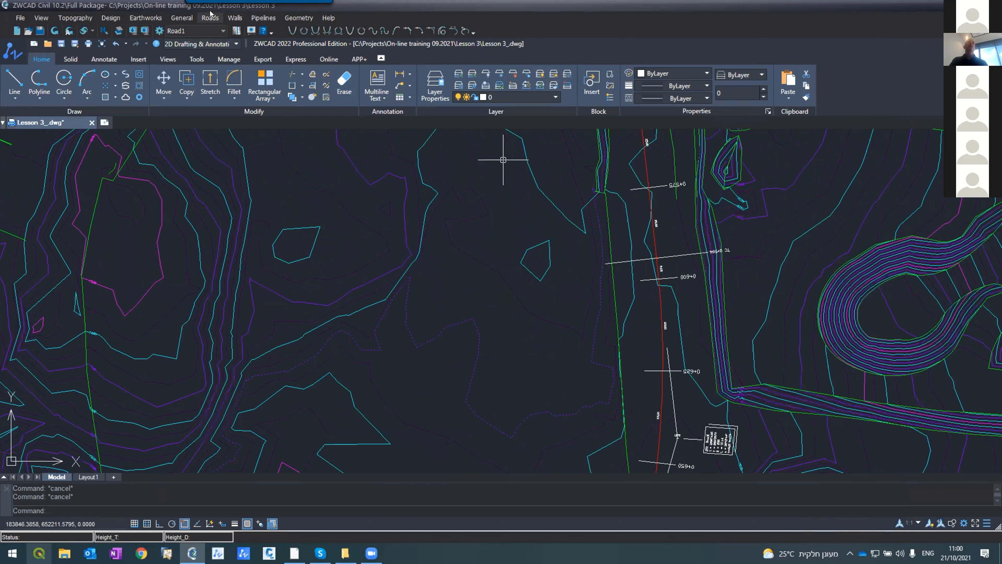
{"action": "left_click", "coordinate": [209, 17]}
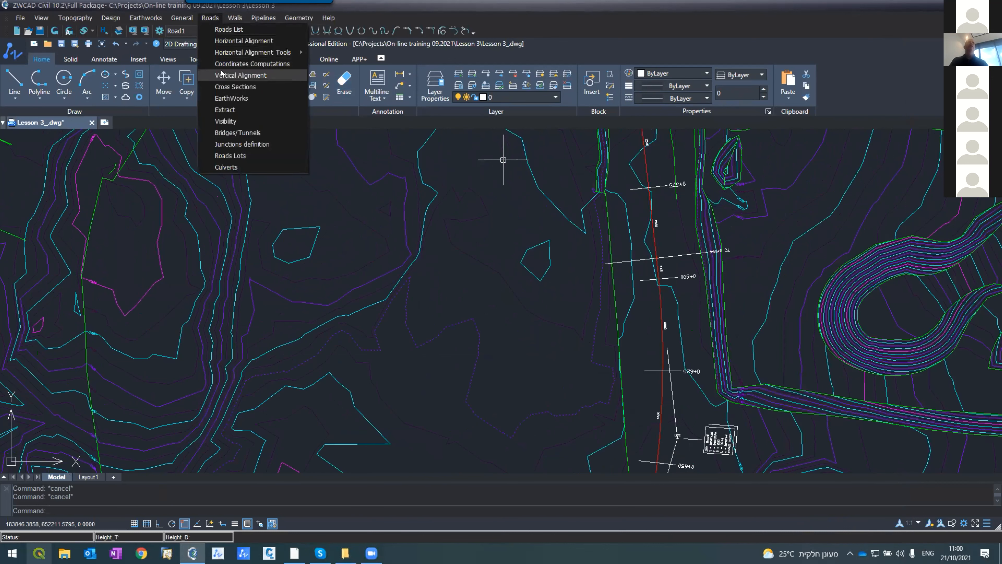
{"action": "left_click", "coordinate": [241, 75]}
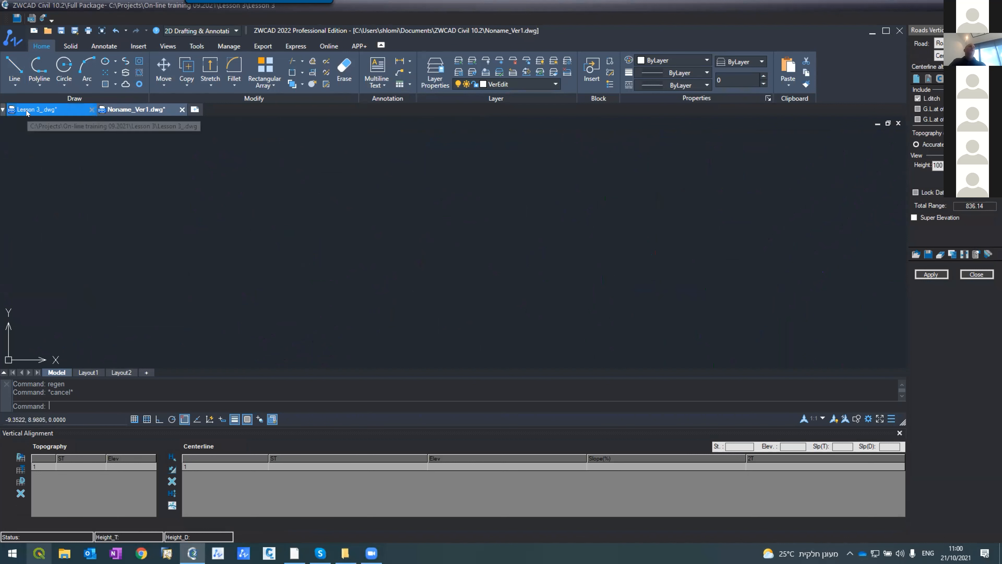
Compare the empty vertical alignment drawing with the Road1 route in the Lesson 3 plan drawing.
{"action": "left_click", "coordinate": [47, 110]}
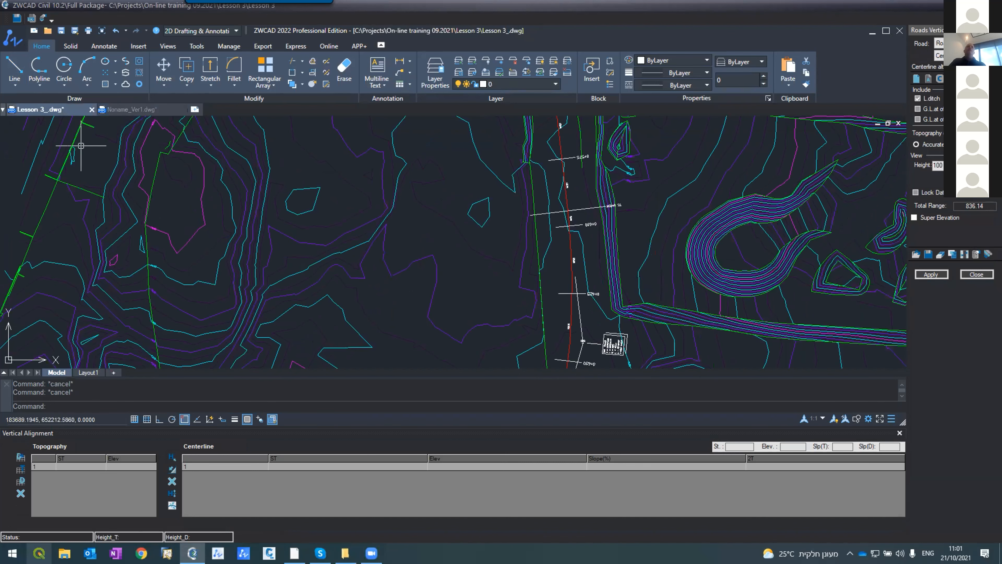
{"action": "left_click", "coordinate": [112, 111]}
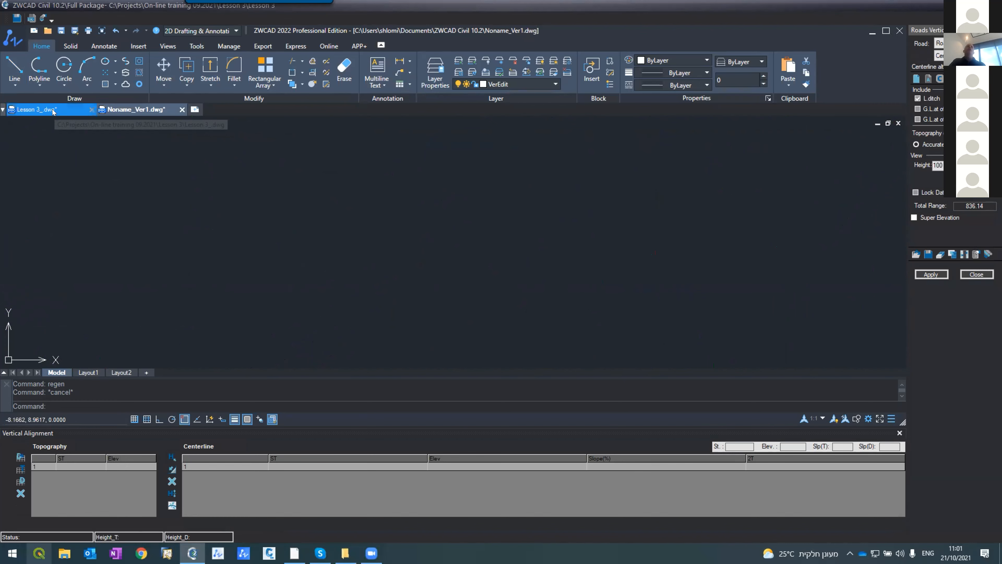
{"action": "left_click", "coordinate": [43, 109]}
{"action": "scroll", "coordinate": [381, 295], "scroll_direction": "down", "scroll_amount": 5}
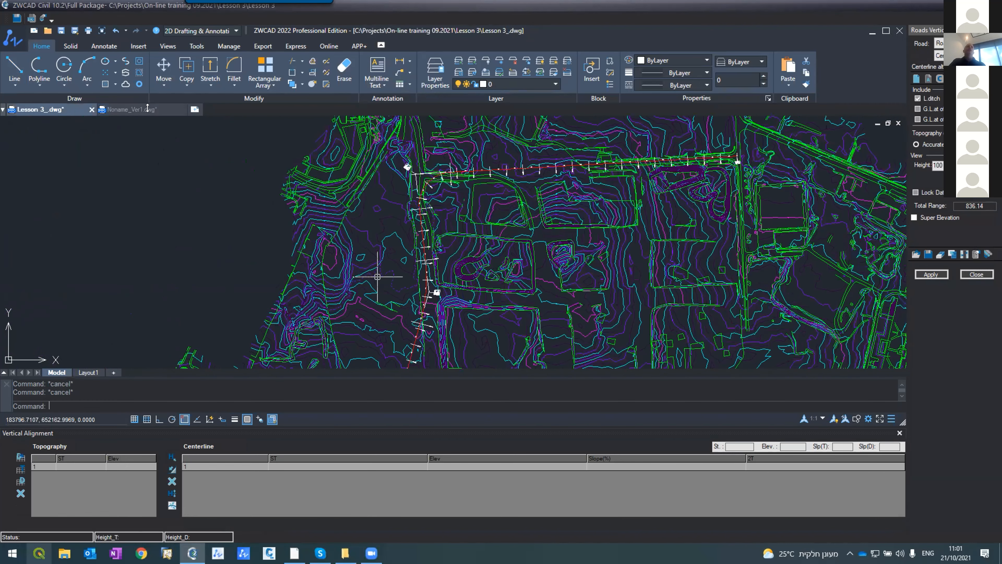
Generate the Road1 ground profile in the vertical alignment drawing, applying the changes only to the vertical alignment.
{"action": "left_click", "coordinate": [143, 108]}
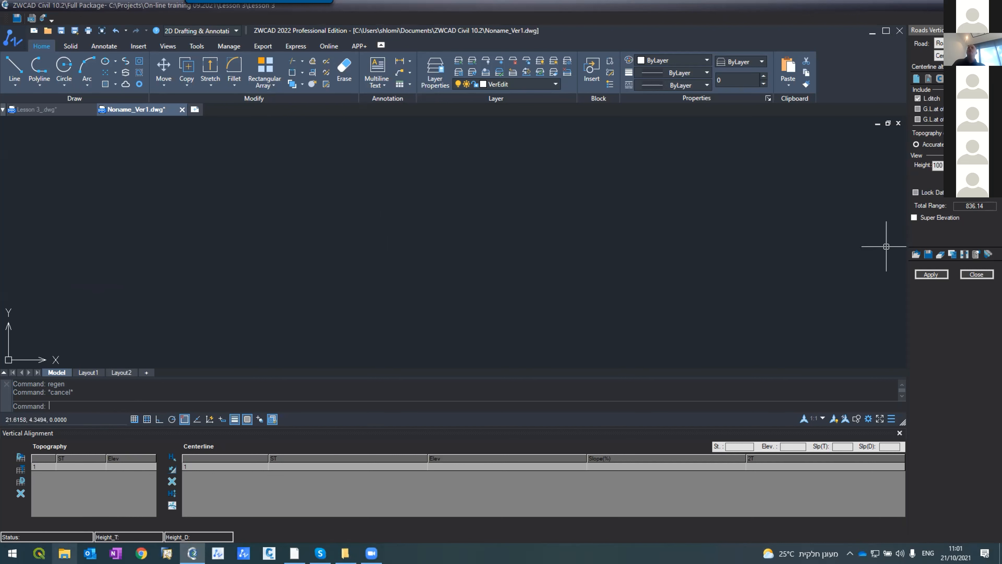
{"action": "left_click", "coordinate": [931, 274]}
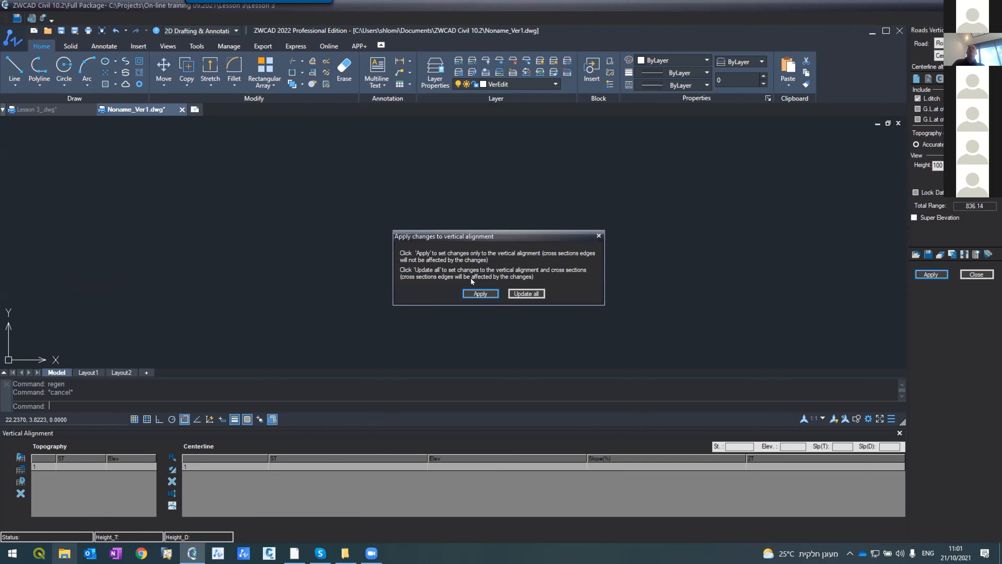
{"action": "left_click", "coordinate": [480, 293]}
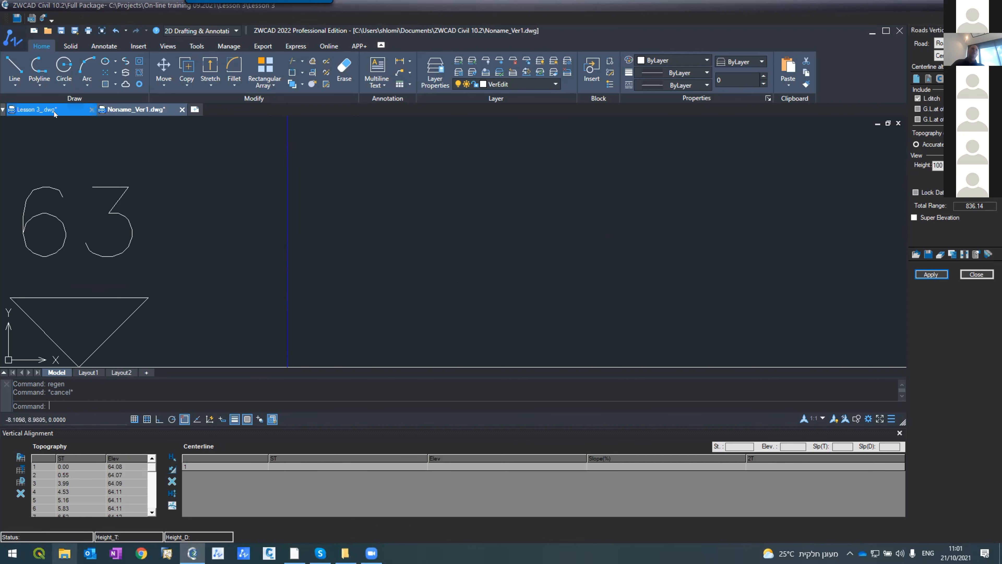
Examine the Road1 ground profile from start to end, alongside the route in the plan drawing.
{"action": "left_click", "coordinate": [40, 110]}
{"action": "scroll", "coordinate": [534, 208], "scroll_direction": "down", "scroll_amount": 3}
{"action": "scroll", "coordinate": [534, 208], "scroll_direction": "up", "scroll_amount": 5}
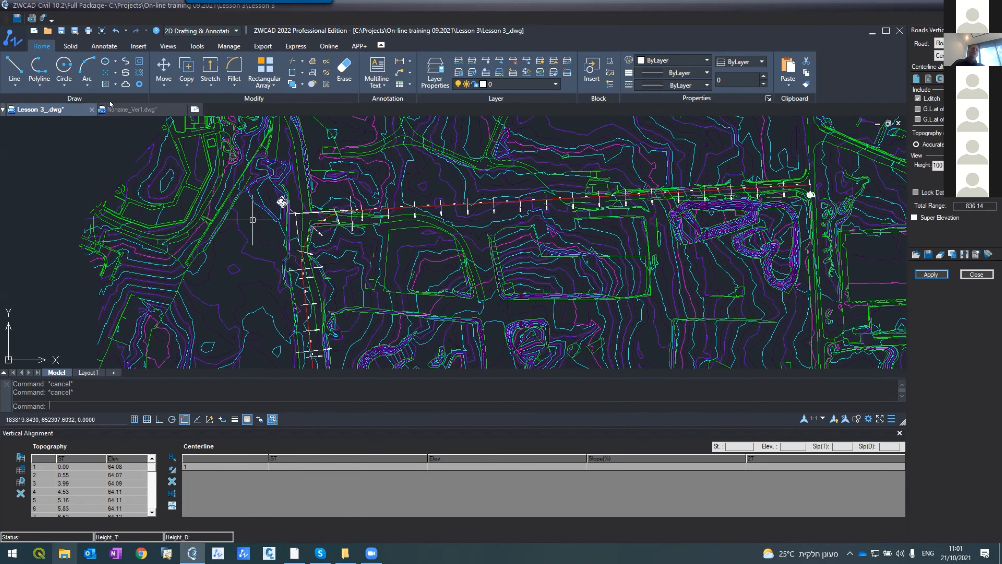
{"action": "left_click", "coordinate": [121, 113]}
{"action": "scroll", "coordinate": [332, 225], "scroll_direction": "down", "scroll_amount": 4}
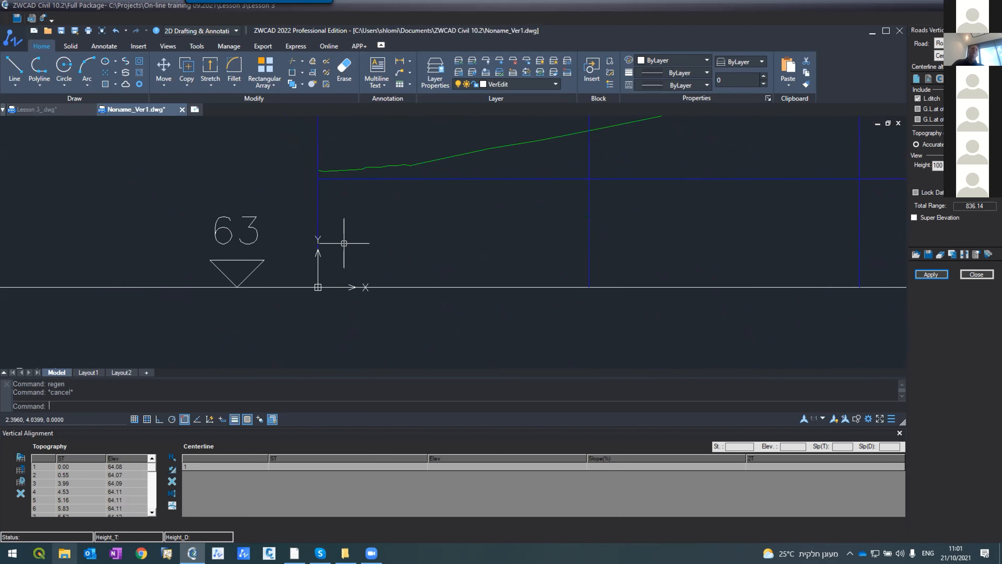
{"action": "scroll", "coordinate": [361, 271], "scroll_direction": "down", "scroll_amount": 4}
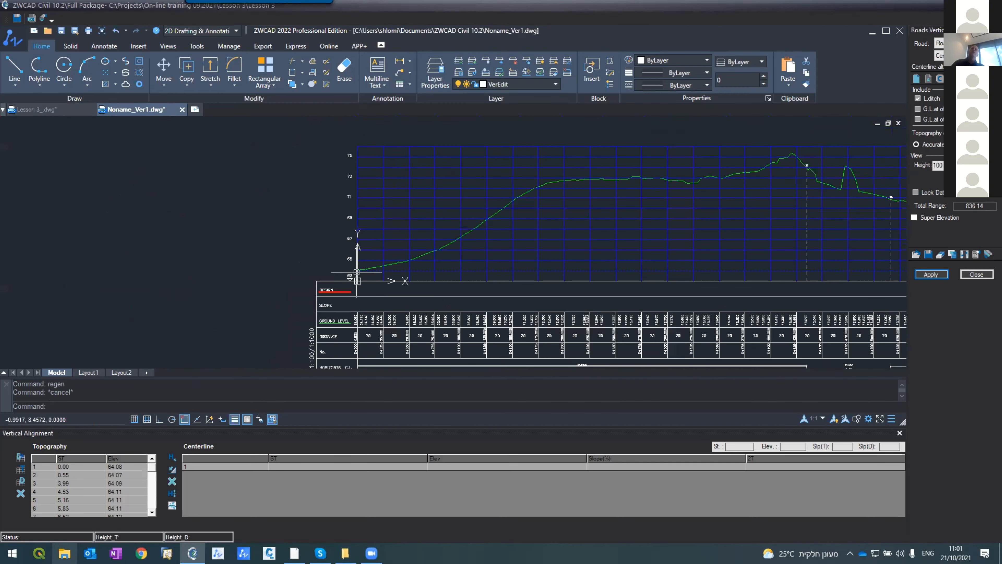
{"action": "scroll", "coordinate": [358, 272], "scroll_direction": "down", "scroll_amount": 1}
{"action": "scroll", "coordinate": [370, 275], "scroll_direction": "up", "scroll_amount": 2}
{"action": "scroll", "coordinate": [375, 274], "scroll_direction": "down", "scroll_amount": 1}
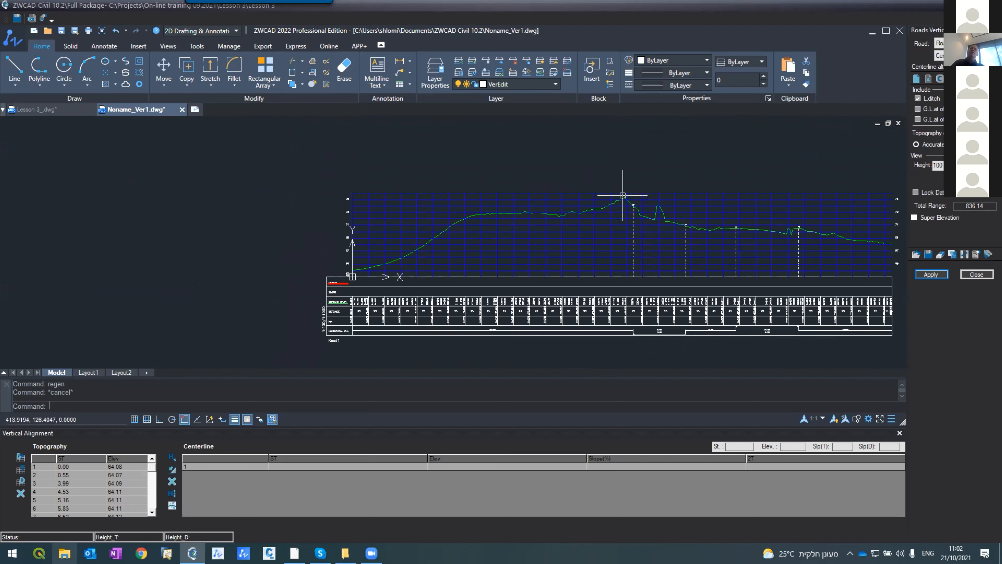
{"action": "scroll", "coordinate": [651, 228], "scroll_direction": "down", "scroll_amount": 4}
{"action": "scroll", "coordinate": [734, 229], "scroll_direction": "up", "scroll_amount": 6}
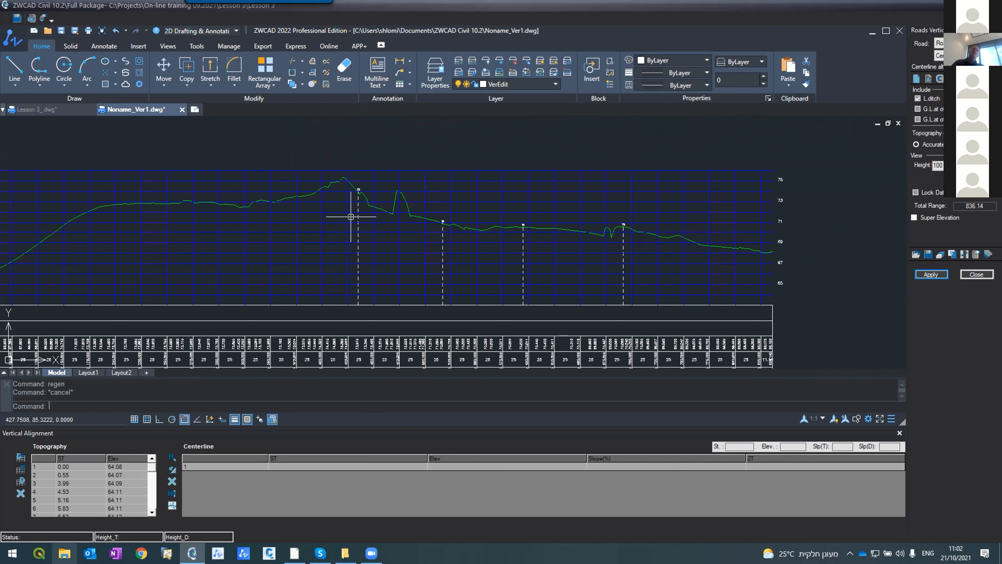
{"action": "scroll", "coordinate": [350, 216], "scroll_direction": "down", "scroll_amount": 3}
Examine the profile's ground level, distance, station and horizontal centerline rows, including the R=50 curve, and the ground line above them.
{"action": "scroll", "coordinate": [214, 262], "scroll_direction": "up", "scroll_amount": 8}
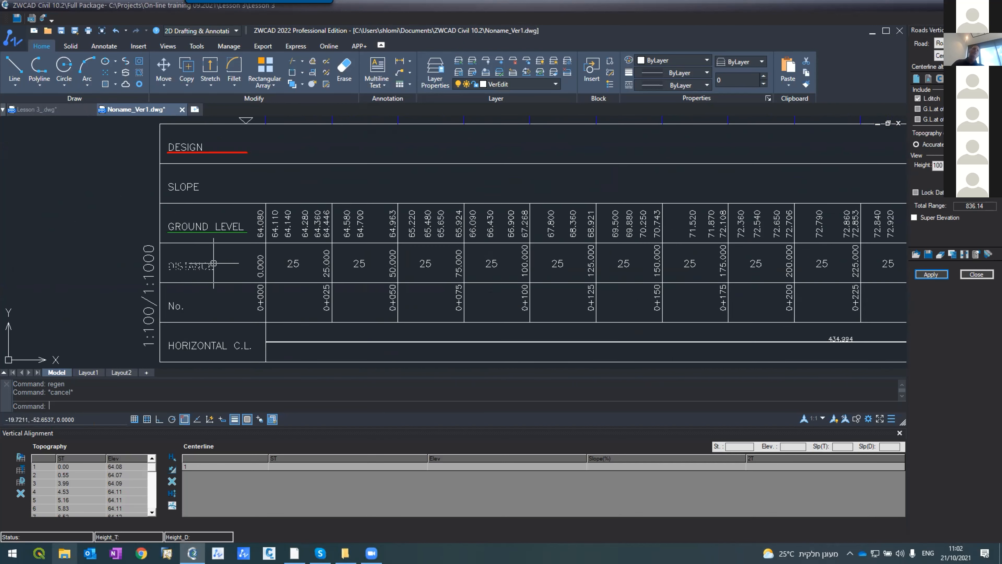
{"action": "scroll", "coordinate": [214, 263], "scroll_direction": "down", "scroll_amount": 4}
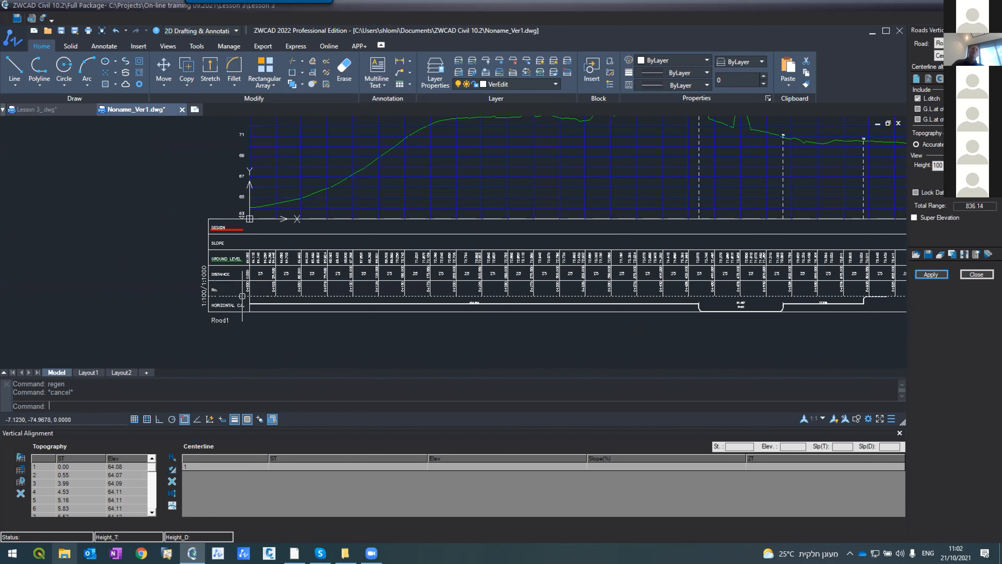
{"action": "scroll", "coordinate": [242, 296], "scroll_direction": "up", "scroll_amount": 5}
{"action": "scroll", "coordinate": [249, 297], "scroll_direction": "down", "scroll_amount": 2}
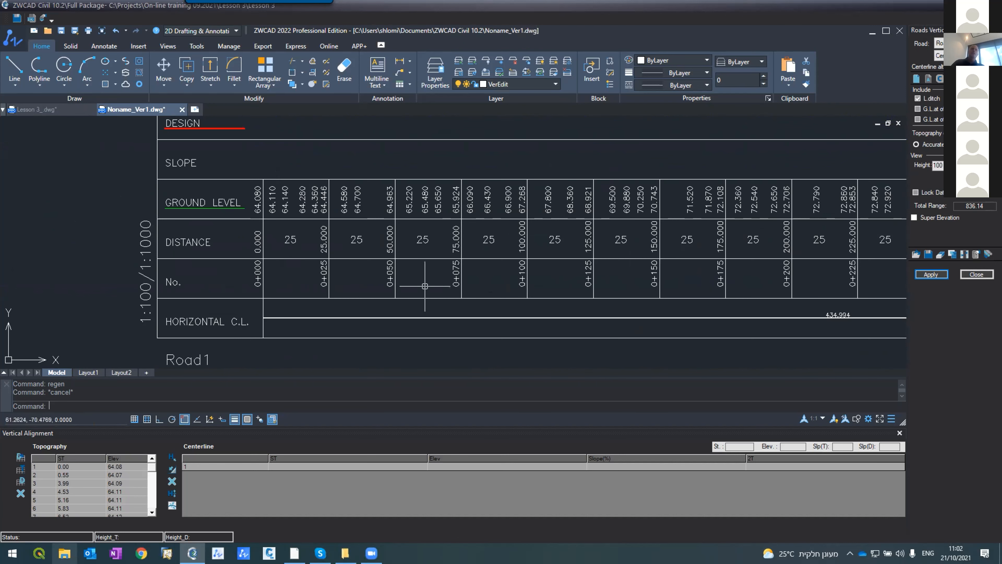
{"action": "scroll", "coordinate": [239, 223], "scroll_direction": "down", "scroll_amount": 5}
{"action": "scroll", "coordinate": [218, 227], "scroll_direction": "up", "scroll_amount": 6}
{"action": "scroll", "coordinate": [212, 220], "scroll_direction": "down", "scroll_amount": 1}
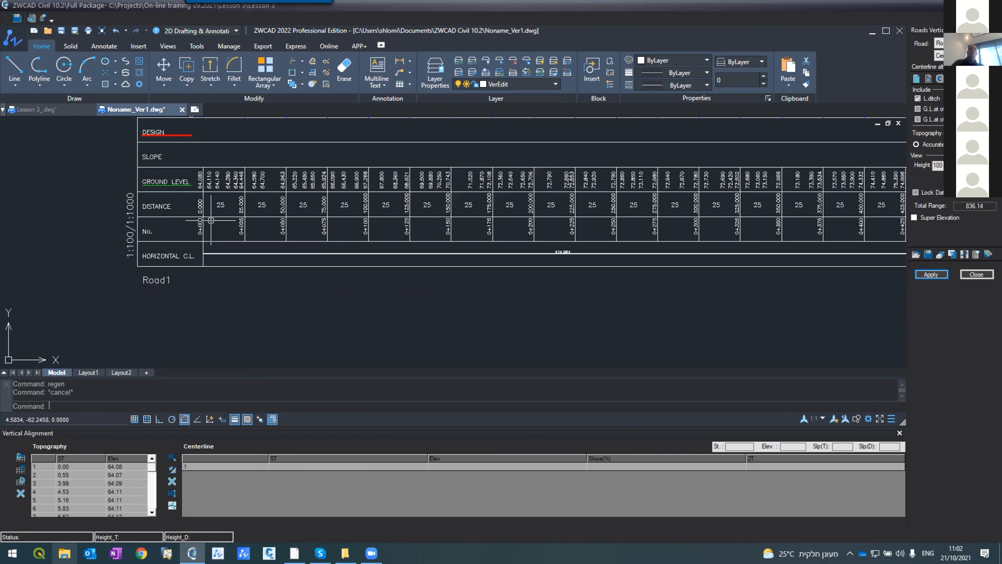
{"action": "scroll", "coordinate": [211, 220], "scroll_direction": "down", "scroll_amount": 4}
{"action": "scroll", "coordinate": [628, 268], "scroll_direction": "up", "scroll_amount": 4}
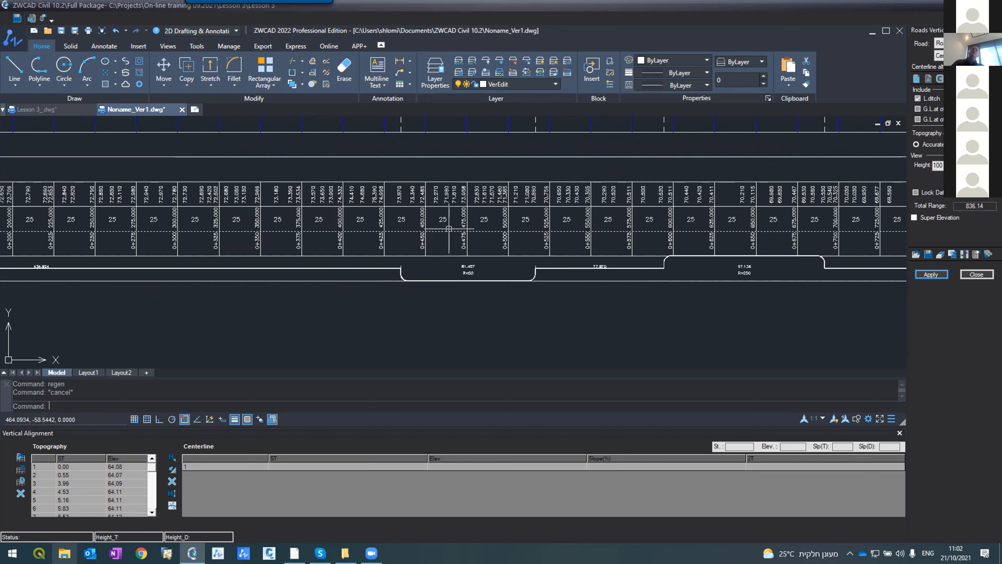
{"action": "scroll", "coordinate": [449, 231], "scroll_direction": "up", "scroll_amount": 4}
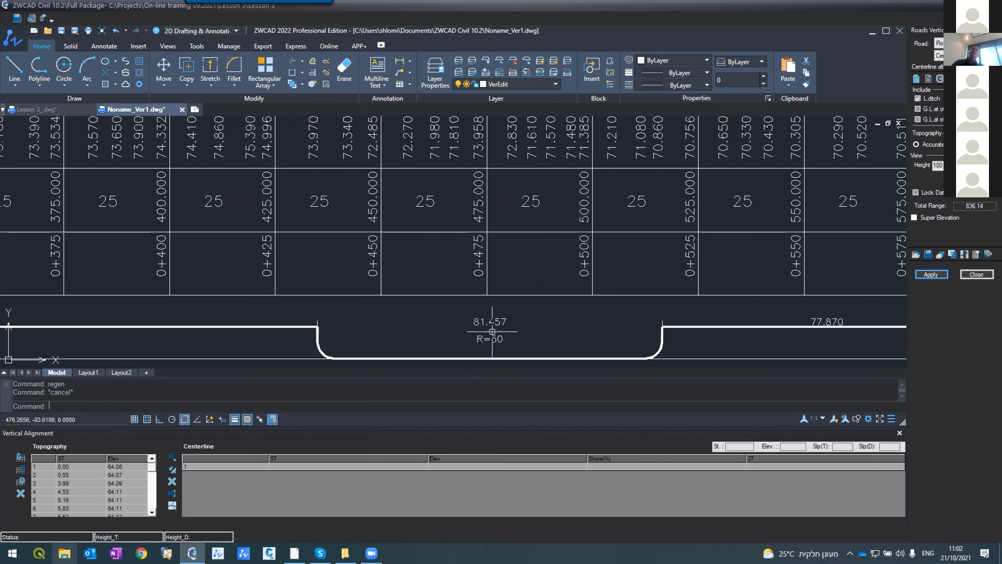
{"action": "scroll", "coordinate": [485, 333], "scroll_direction": "down", "scroll_amount": 6}
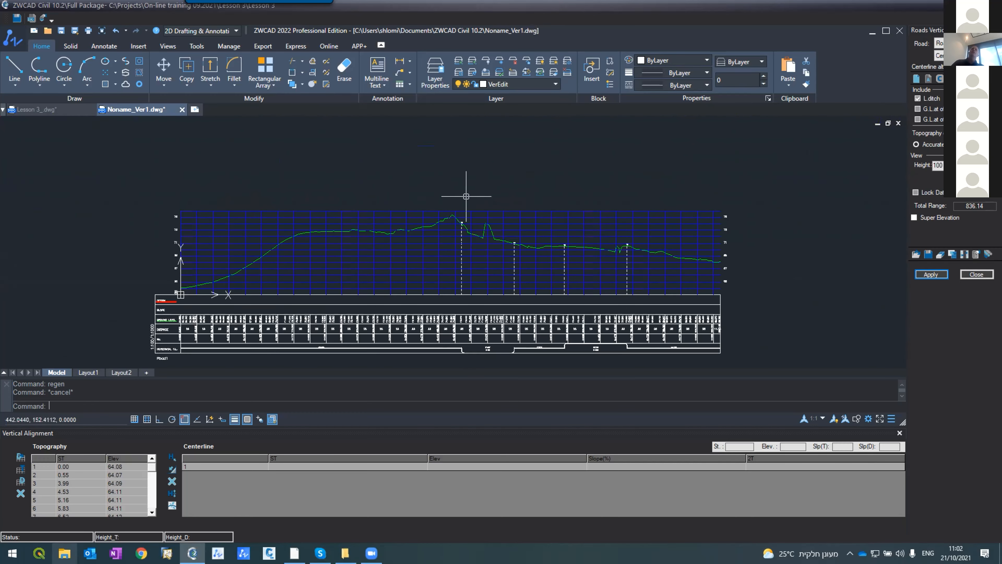
{"action": "scroll", "coordinate": [466, 197], "scroll_direction": "up", "scroll_amount": 4}
{"action": "scroll", "coordinate": [436, 293], "scroll_direction": "down", "scroll_amount": 4}
{"action": "scroll", "coordinate": [439, 296], "scroll_direction": "up", "scroll_amount": 4}
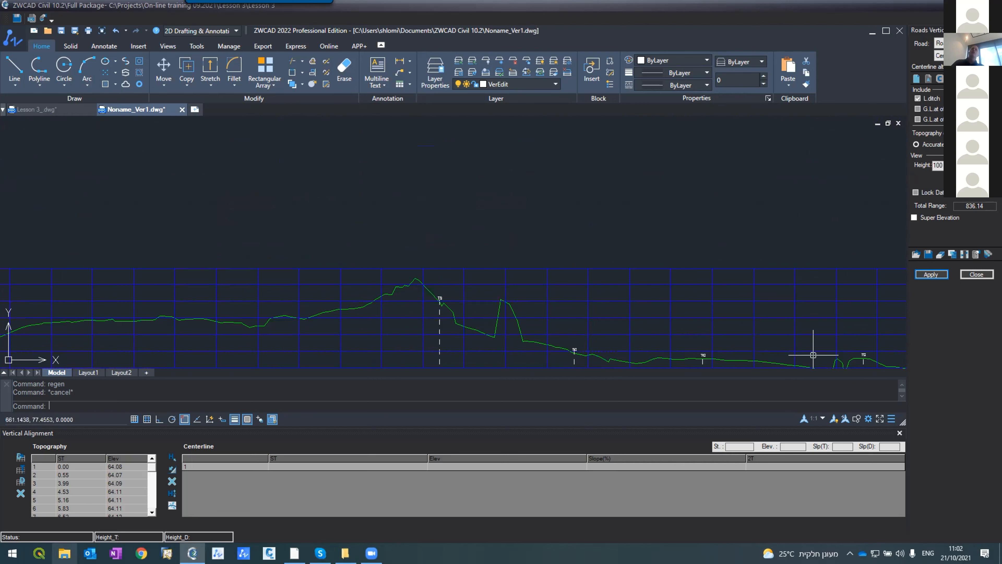
{"action": "scroll", "coordinate": [504, 225], "scroll_direction": "down", "scroll_amount": 3}
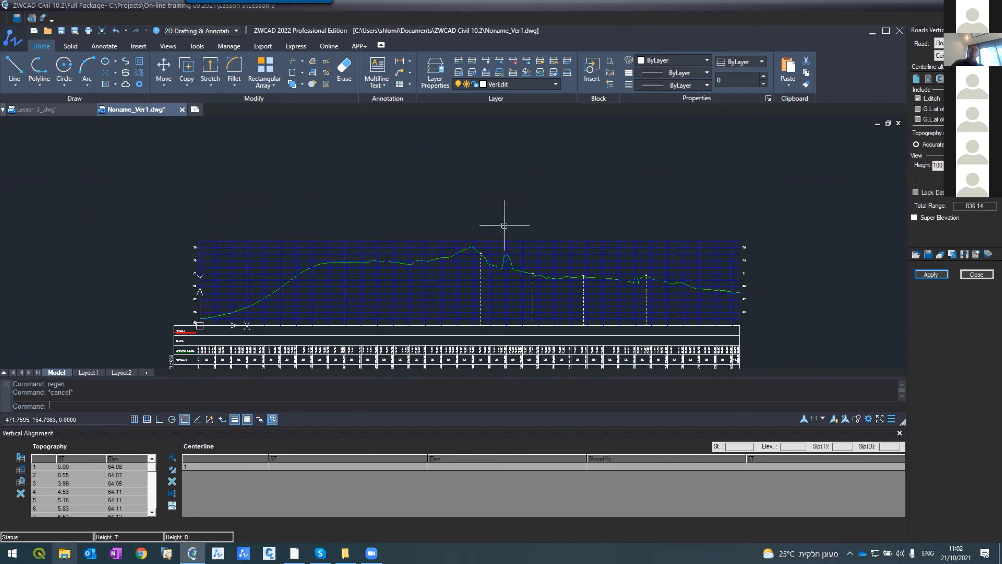
Fit the whole Road1 profile in view and save the vertical alignment with its Lesson 3_ver1 drawing.
{"action": "middle_click", "coordinate": [495, 272]}
{"action": "middle_click", "coordinate": [495, 272]}
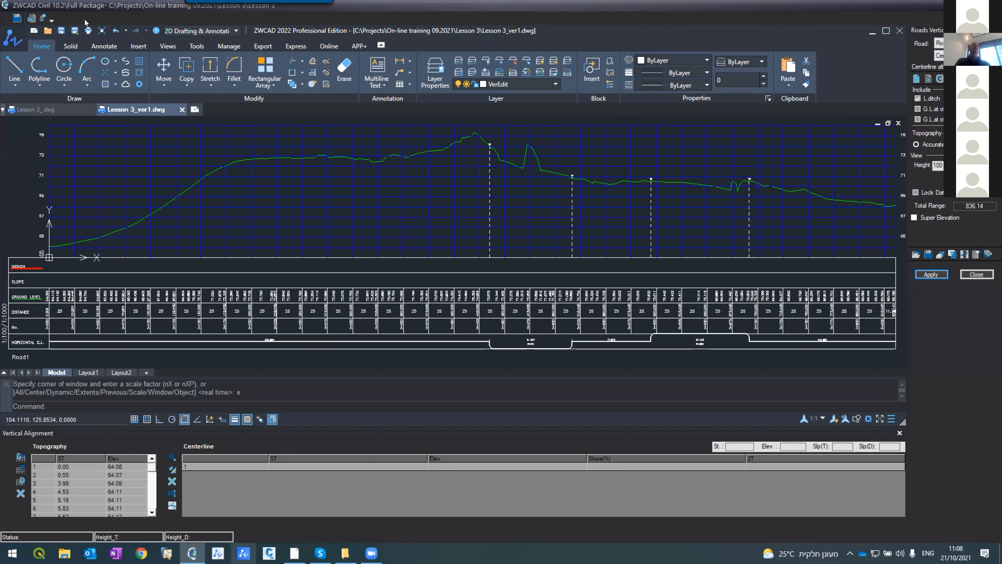
{"action": "left_click", "coordinate": [14, 18]}
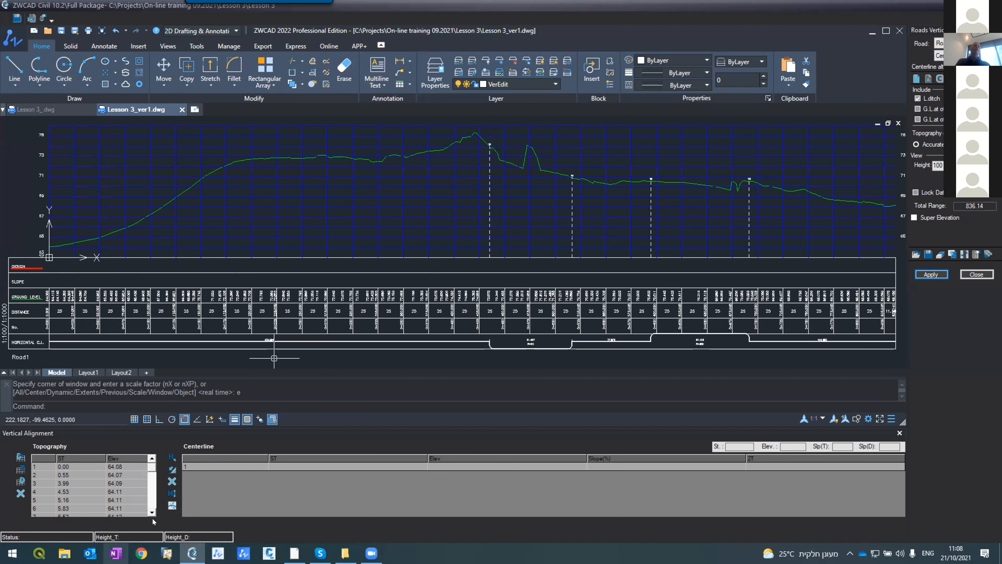
Review the topography station list and examine the ground line's spike in the profile around station 0+475.
{"action": "scroll", "coordinate": [146, 510], "scroll_direction": "down", "scroll_amount": 1}
{"action": "scroll", "coordinate": [145, 510], "scroll_direction": "down", "scroll_amount": 1}
{"action": "scroll", "coordinate": [535, 151], "scroll_direction": "up", "scroll_amount": 4}
{"action": "scroll", "coordinate": [529, 150], "scroll_direction": "down", "scroll_amount": 5}
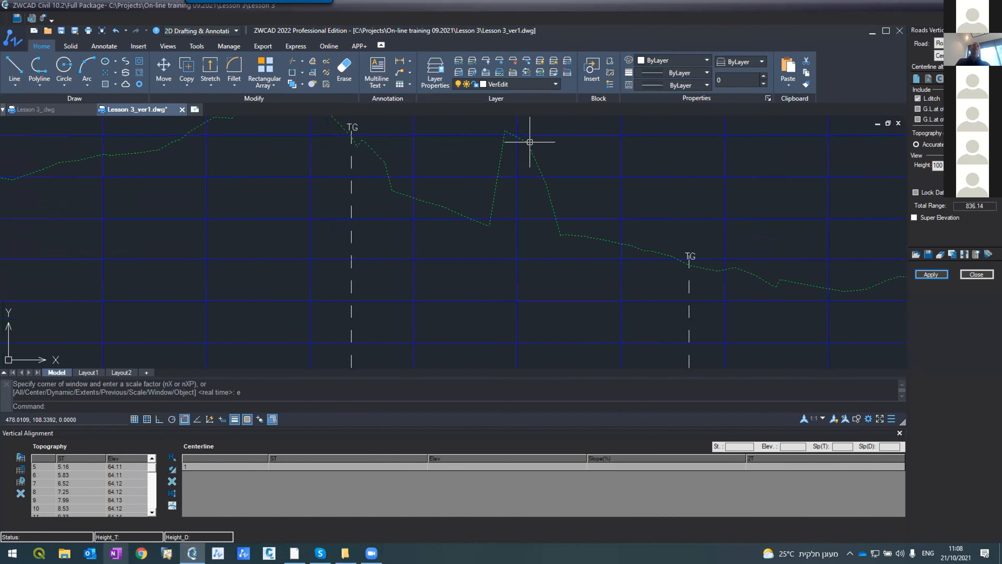
{"action": "scroll", "coordinate": [527, 182], "scroll_direction": "up", "scroll_amount": 5}
{"action": "scroll", "coordinate": [528, 237], "scroll_direction": "down", "scroll_amount": 3}
{"action": "scroll", "coordinate": [536, 301], "scroll_direction": "up", "scroll_amount": 2}
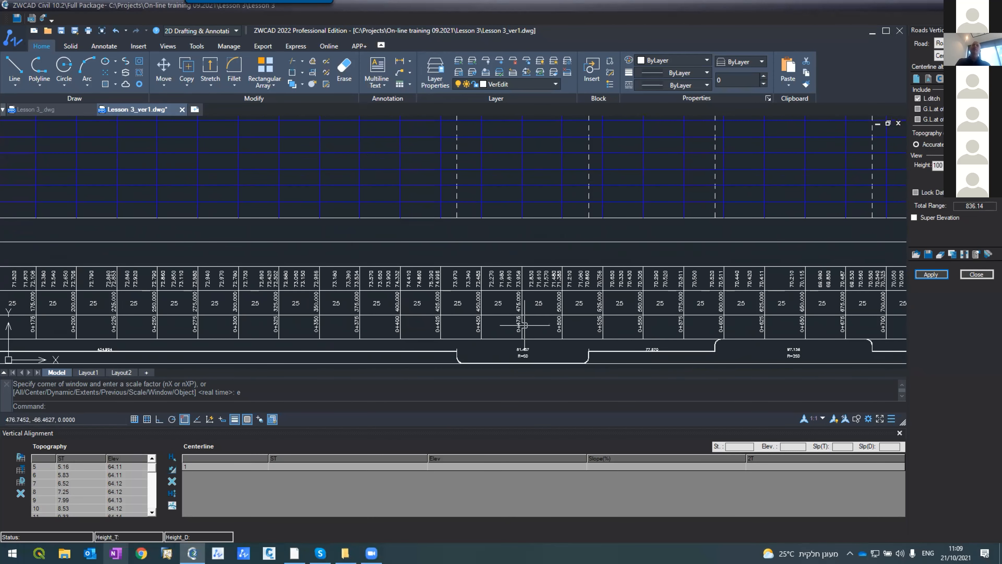
Examine the embankment crossing near station 0+475 in the plan drawing and compare it with the Road1 profile.
{"action": "left_click", "coordinate": [25, 110]}
{"action": "scroll", "coordinate": [376, 210], "scroll_direction": "up", "scroll_amount": 4}
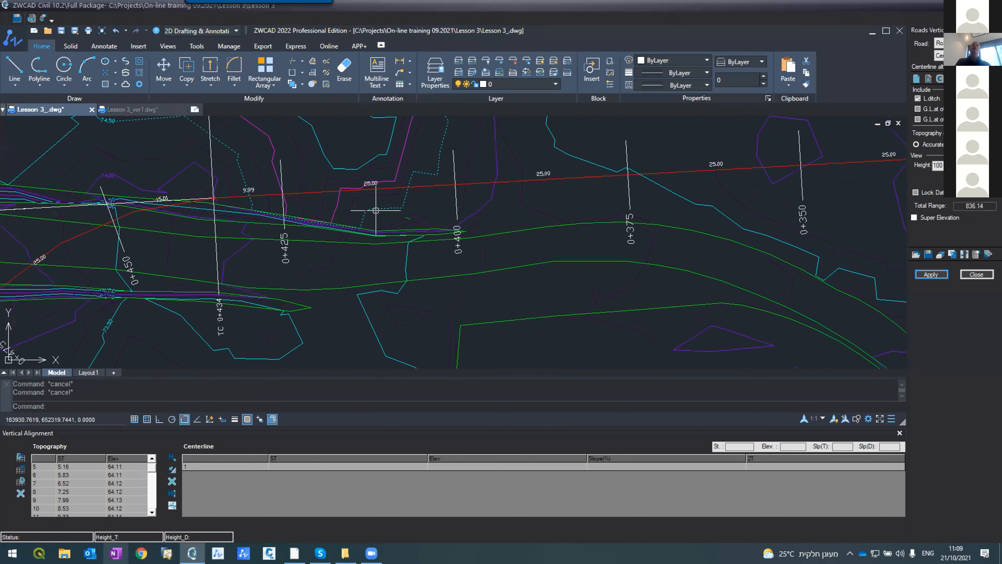
{"action": "scroll", "coordinate": [377, 210], "scroll_direction": "down", "scroll_amount": 2}
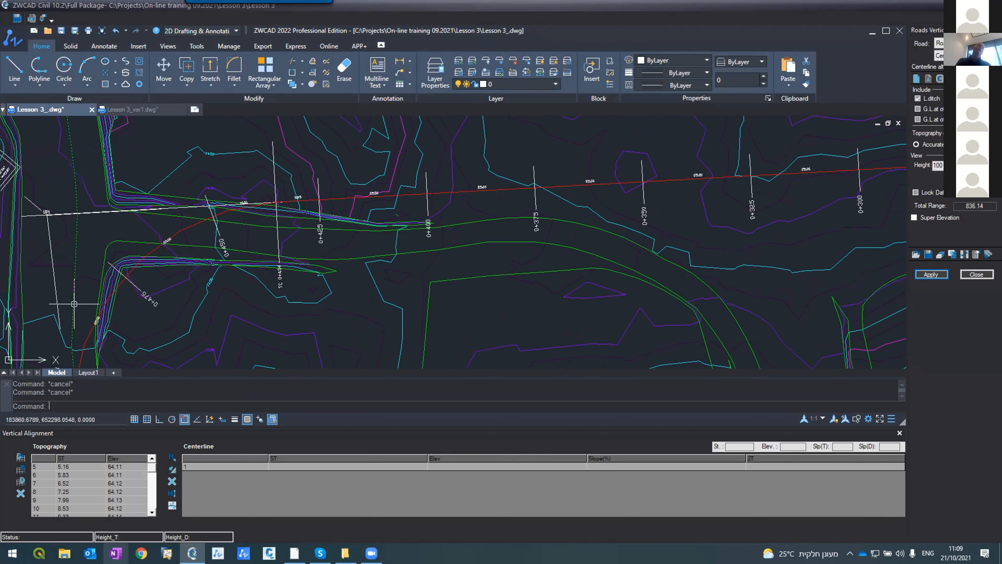
{"action": "scroll", "coordinate": [71, 305], "scroll_direction": "up", "scroll_amount": 3}
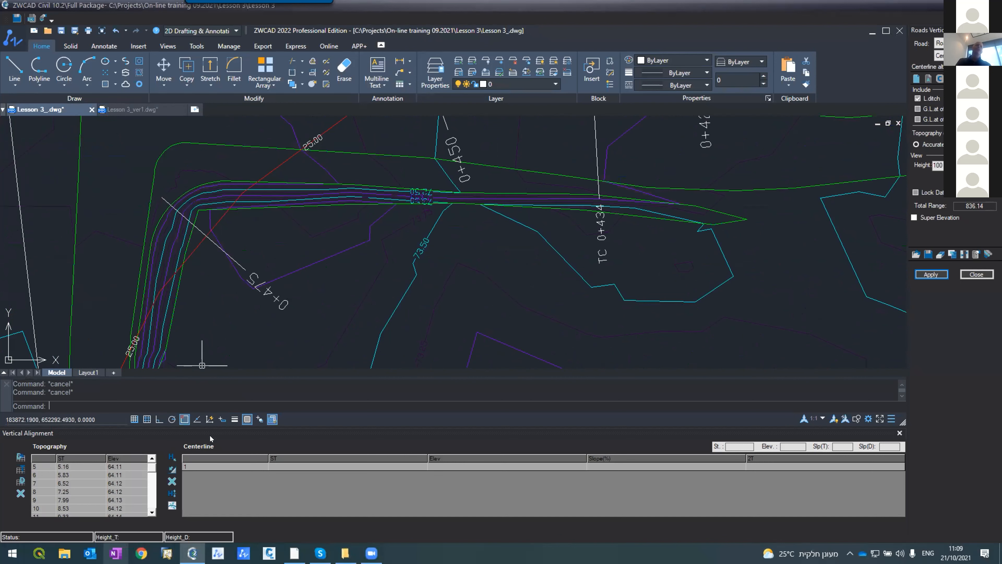
{"action": "left_click", "coordinate": [132, 110]}
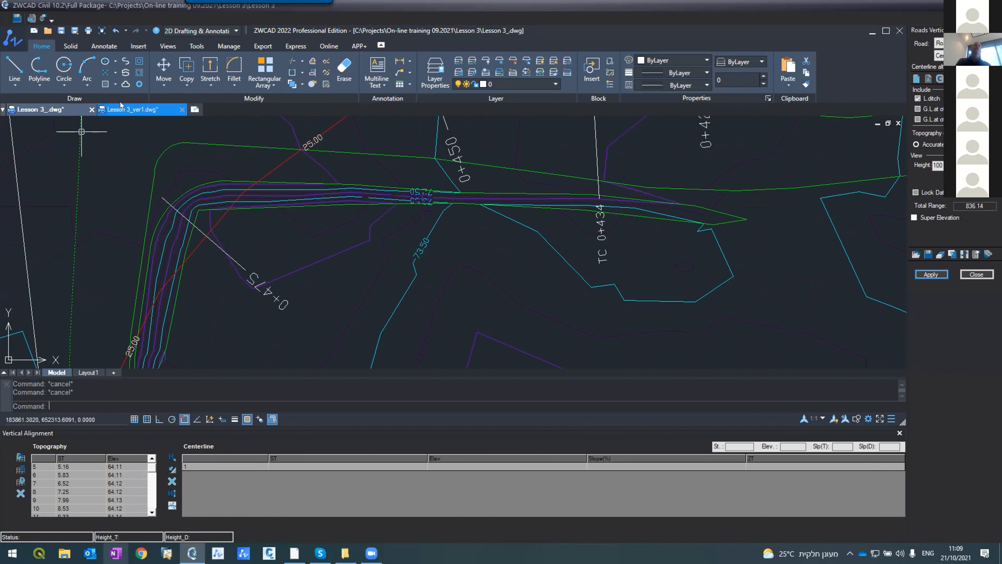
{"action": "scroll", "coordinate": [271, 227], "scroll_direction": "down", "scroll_amount": 5}
{"action": "scroll", "coordinate": [375, 245], "scroll_direction": "up", "scroll_amount": 5}
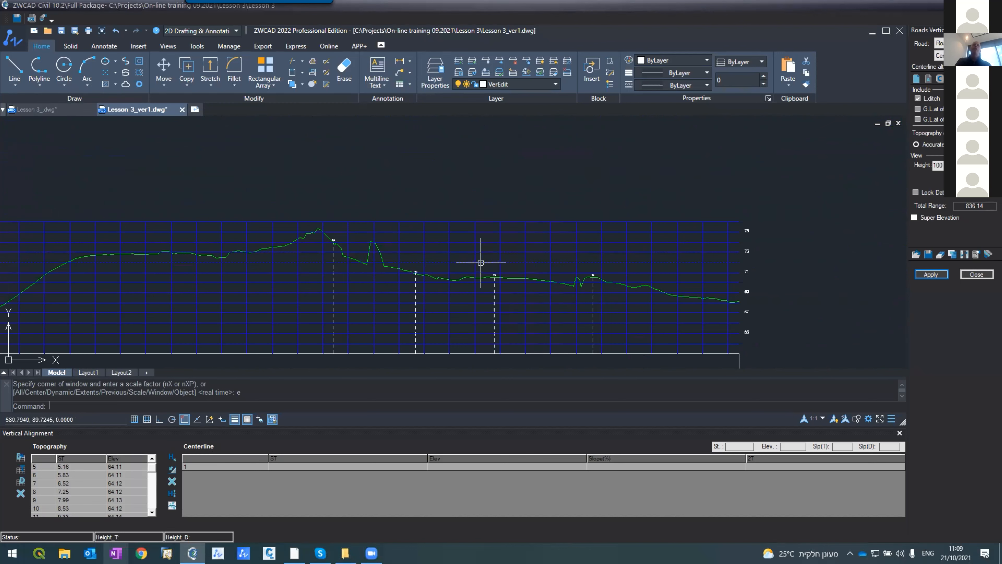
Review the full Road1 profile and compare it with the road around station 0+475 in the Lesson 3 plan drawing.
{"action": "scroll", "coordinate": [462, 278], "scroll_direction": "down", "scroll_amount": 3}
{"action": "scroll", "coordinate": [430, 284], "scroll_direction": "up", "scroll_amount": 1}
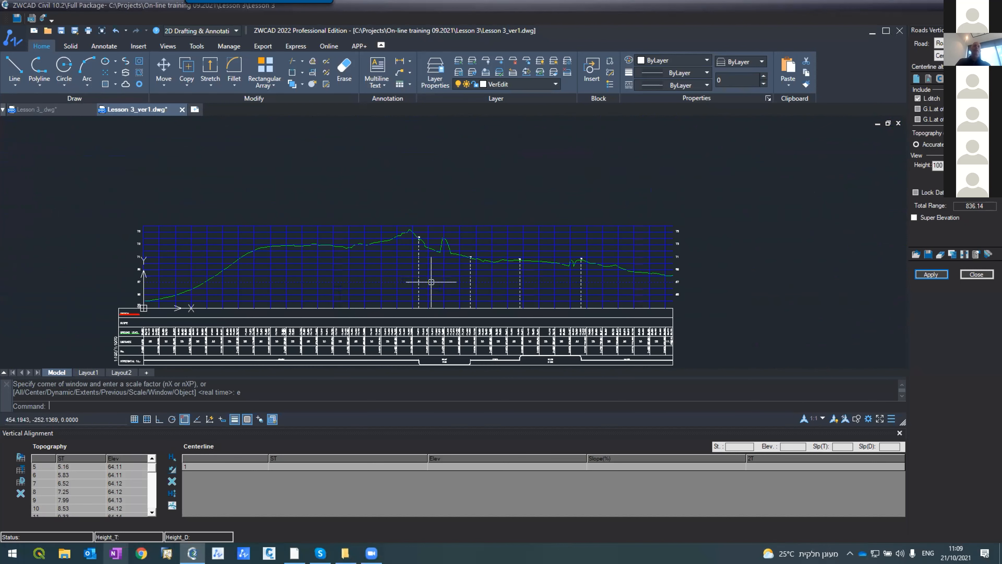
{"action": "scroll", "coordinate": [313, 314], "scroll_direction": "up", "scroll_amount": 2}
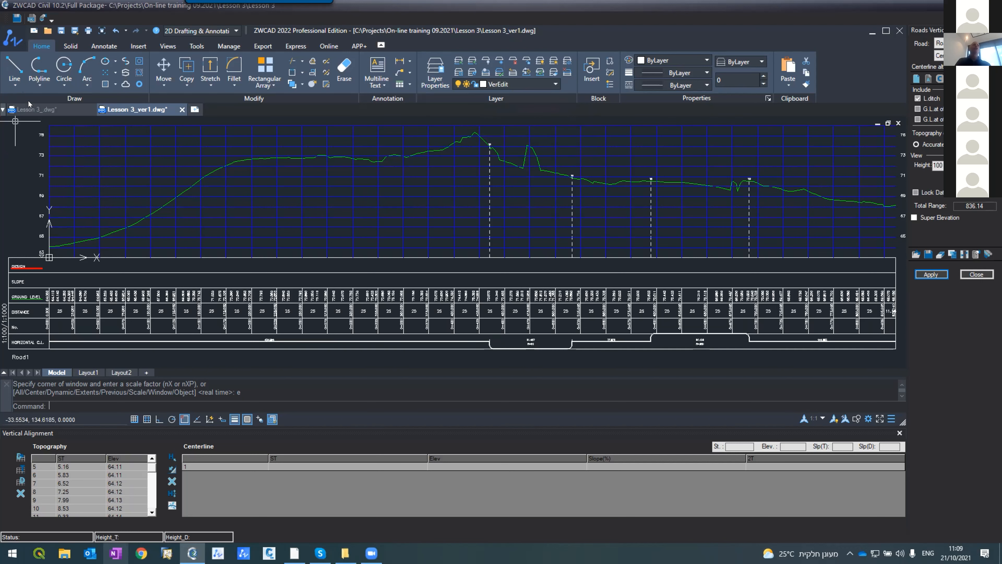
{"action": "left_click", "coordinate": [38, 109]}
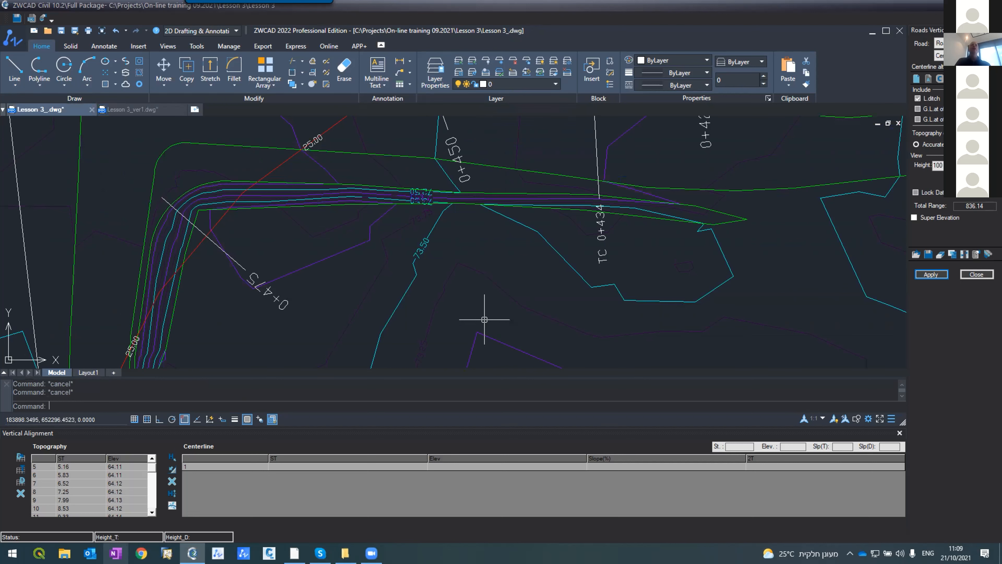
{"action": "left_click", "coordinate": [134, 111]}
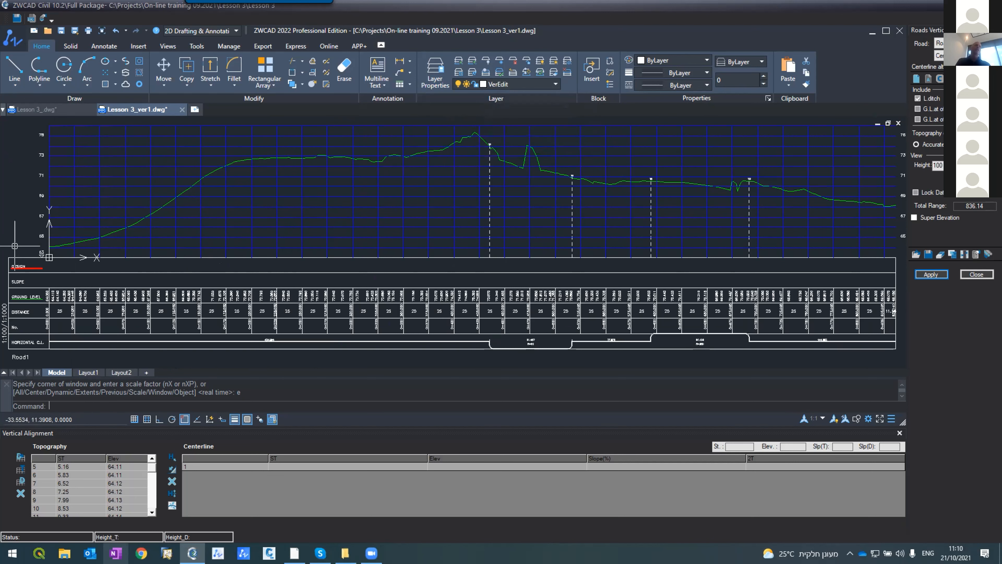
Start a polyline for the design line in the profile and check Road1's starting point in the plan drawing.
{"action": "scroll", "coordinate": [24, 248], "scroll_direction": "up", "scroll_amount": 6}
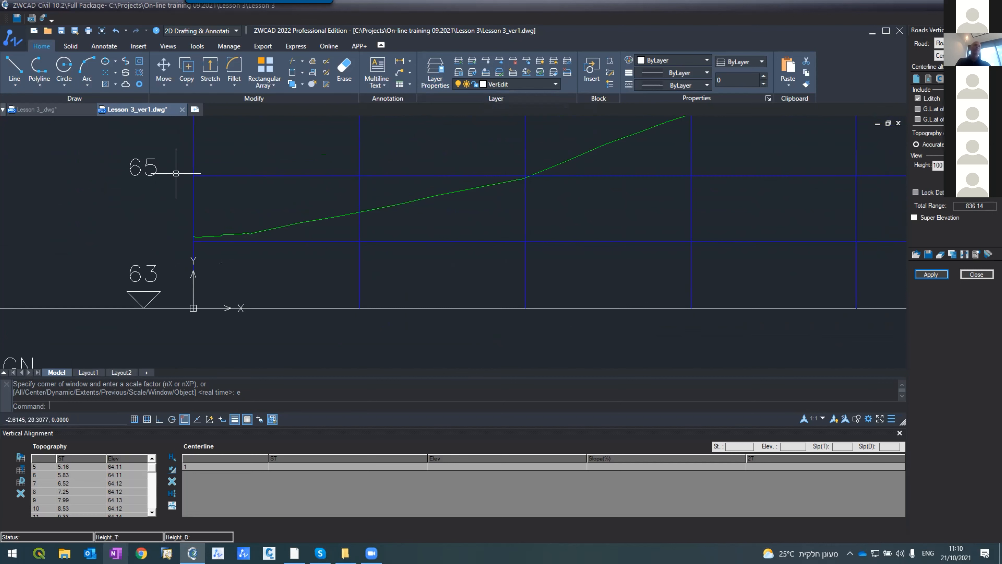
{"action": "type", "text": "PL"}
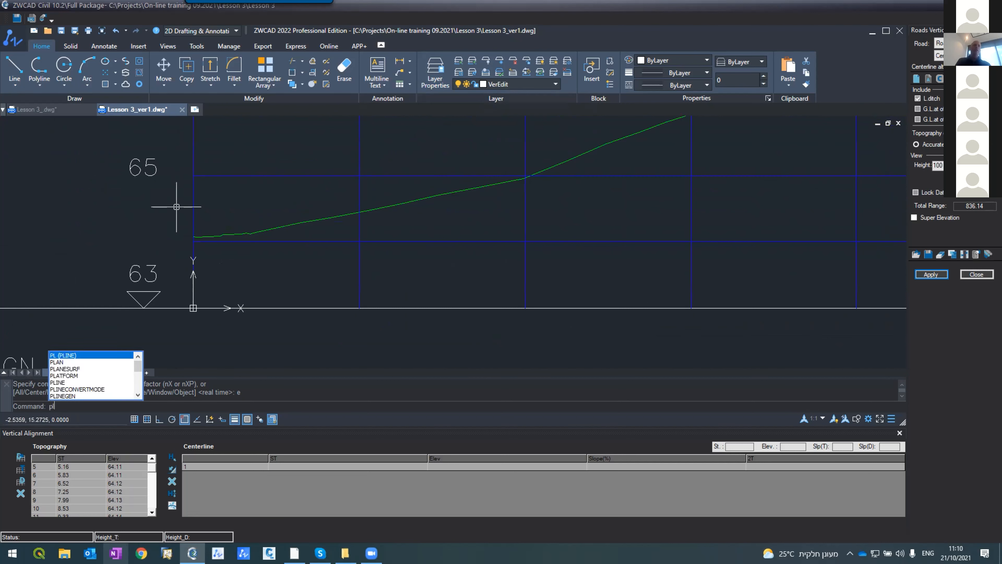
{"action": "key", "text": "Return"}
{"action": "scroll", "coordinate": [176, 207], "scroll_direction": "down", "scroll_amount": 6}
{"action": "scroll", "coordinate": [174, 208], "scroll_direction": "up", "scroll_amount": 6}
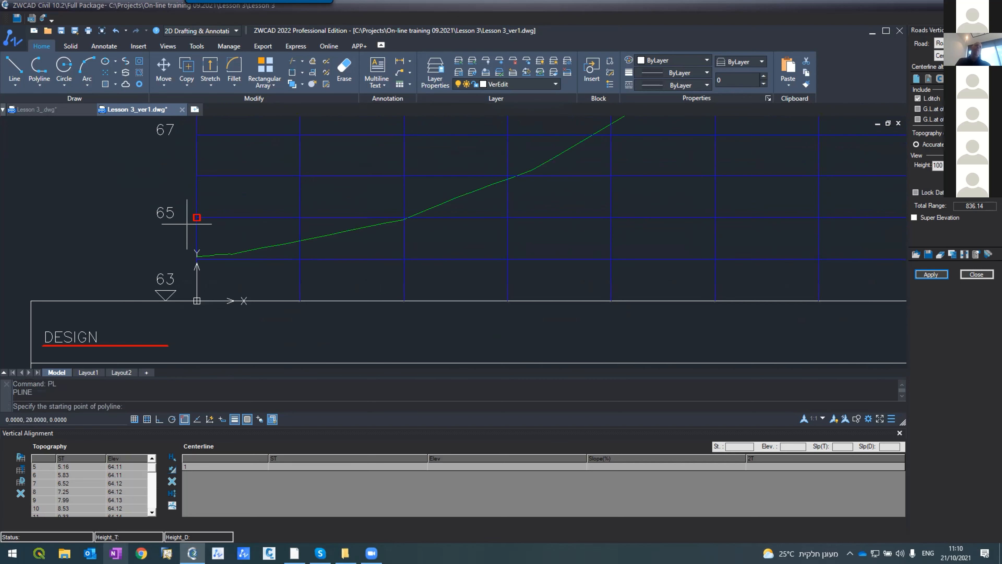
{"action": "scroll", "coordinate": [187, 221], "scroll_direction": "down", "scroll_amount": 2}
{"action": "left_click", "coordinate": [45, 110]}
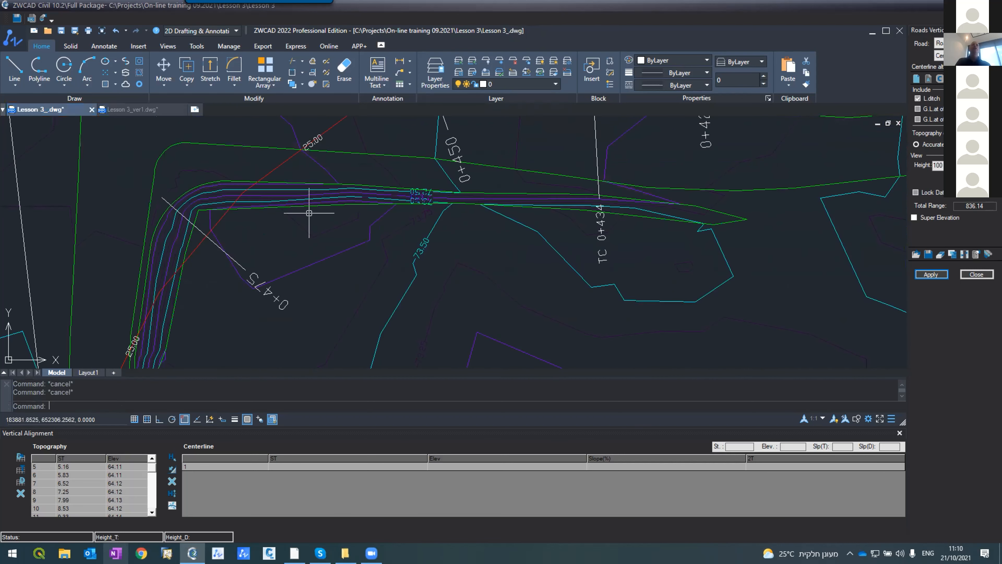
{"action": "scroll", "coordinate": [359, 240], "scroll_direction": "down", "scroll_amount": 2}
{"action": "scroll", "coordinate": [712, 169], "scroll_direction": "up", "scroll_amount": 1}
{"action": "scroll", "coordinate": [620, 250], "scroll_direction": "up", "scroll_amount": 1}
{"action": "scroll", "coordinate": [620, 251], "scroll_direction": "up", "scroll_amount": 3}
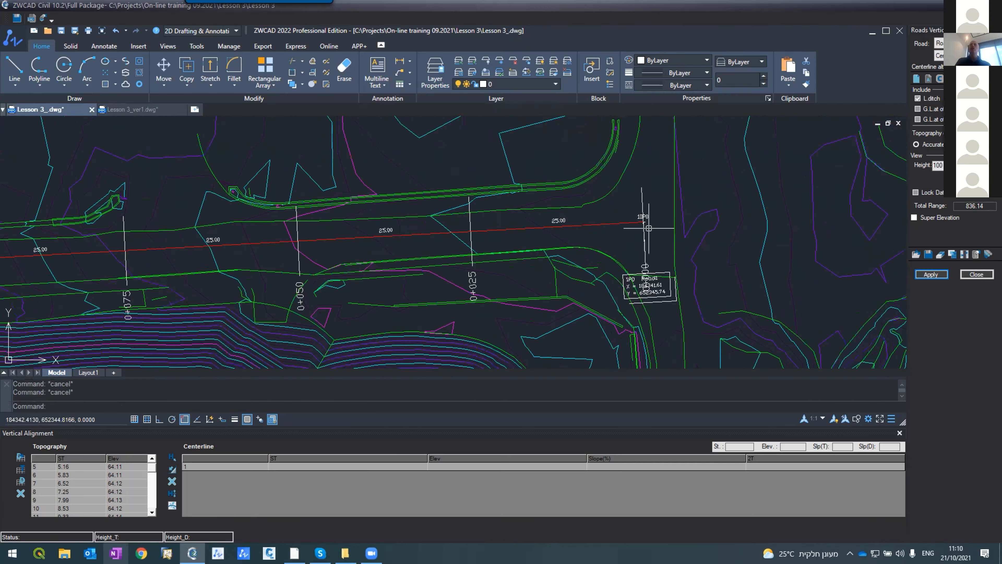
{"action": "scroll", "coordinate": [604, 193], "scroll_direction": "down", "scroll_amount": 2}
{"action": "scroll", "coordinate": [604, 192], "scroll_direction": "down", "scroll_amount": 2}
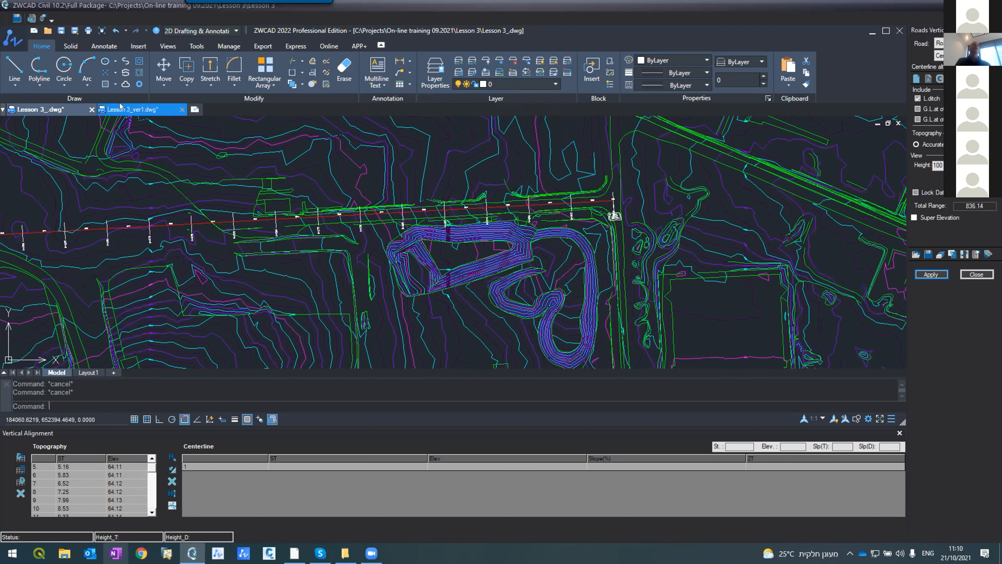
Draw the design polyline from the ground line's start, with object snap off after that point, through about stations 89, 171 and 246.
{"action": "left_click", "coordinate": [132, 109]}
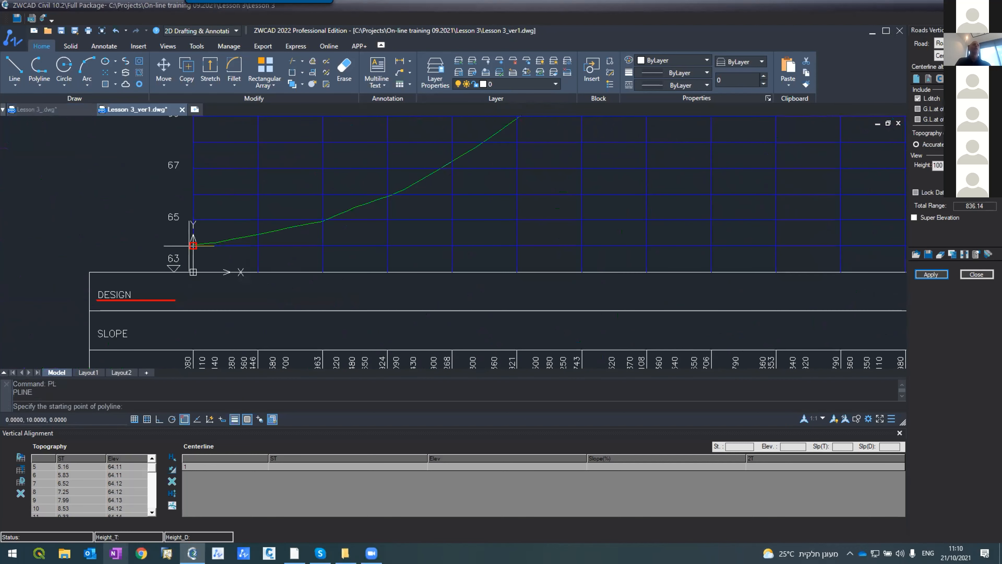
{"action": "scroll", "coordinate": [191, 241], "scroll_direction": "up", "scroll_amount": 3}
{"action": "left_click", "coordinate": [229, 222]}
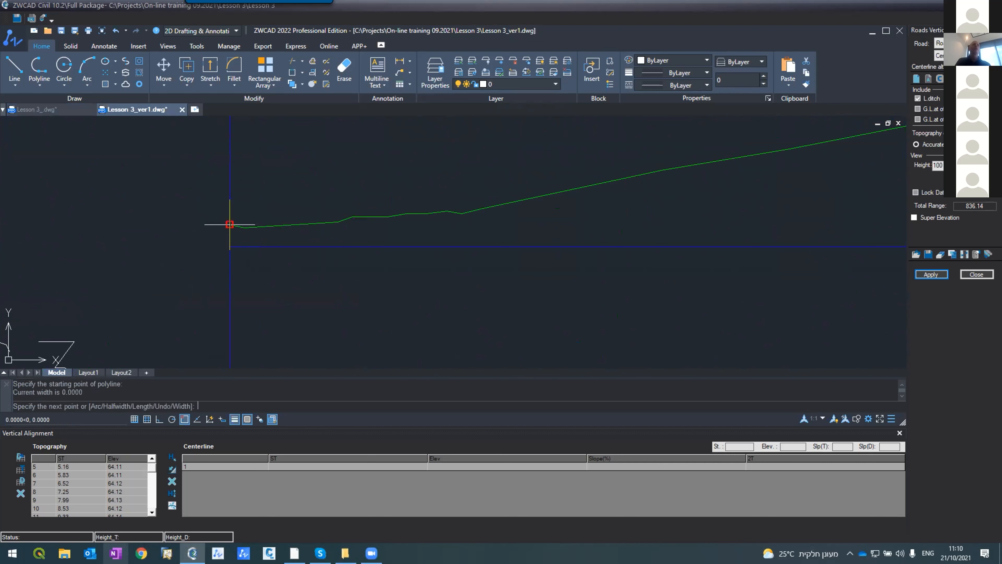
{"action": "scroll", "coordinate": [172, 271], "scroll_direction": "down", "scroll_amount": 2}
{"action": "scroll", "coordinate": [157, 276], "scroll_direction": "down", "scroll_amount": 3}
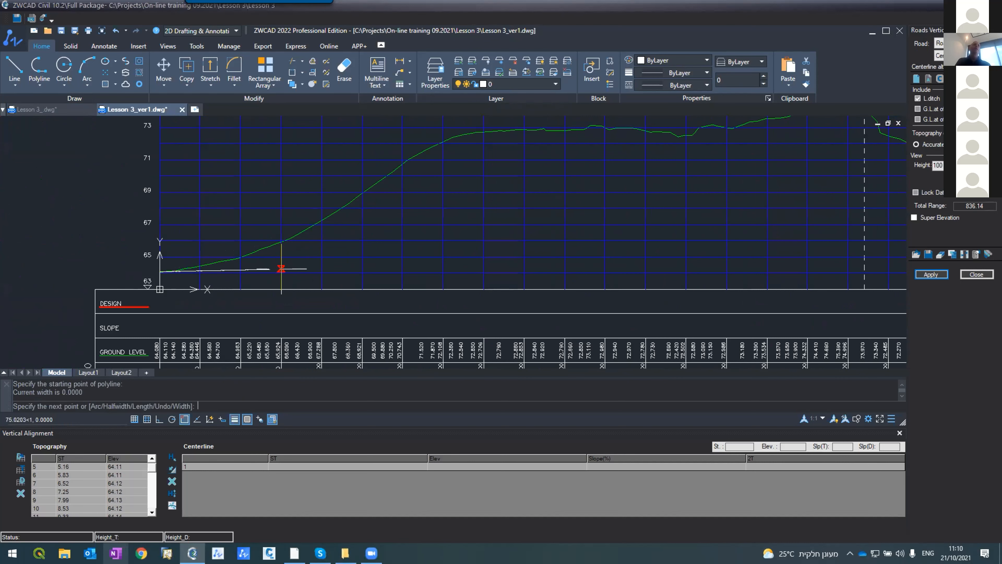
{"action": "left_click", "coordinate": [184, 419]}
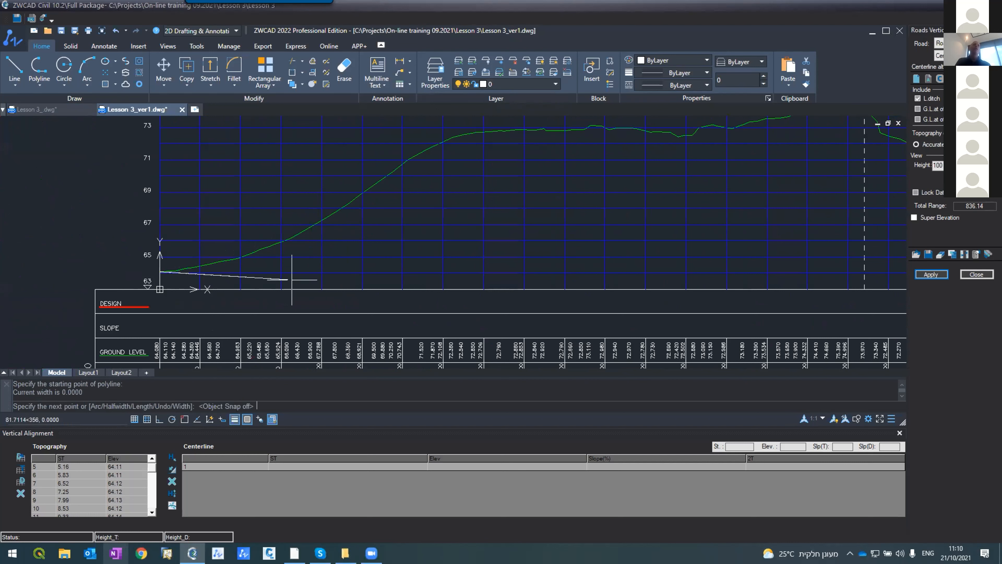
{"action": "left_click", "coordinate": [304, 250]}
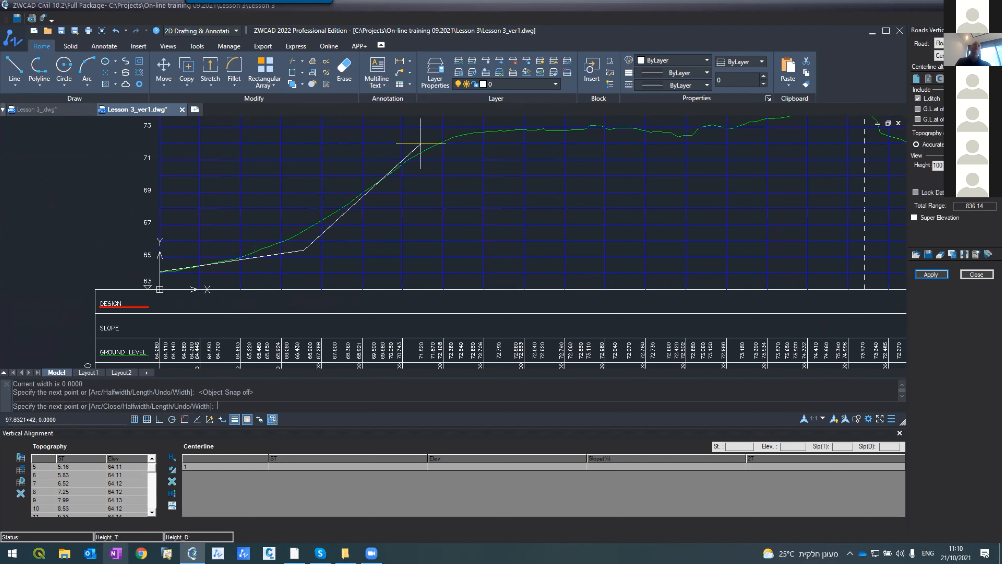
{"action": "left_click", "coordinate": [437, 134]}
{"action": "left_click", "coordinate": [558, 127]}
{"action": "key", "text": "Return"}
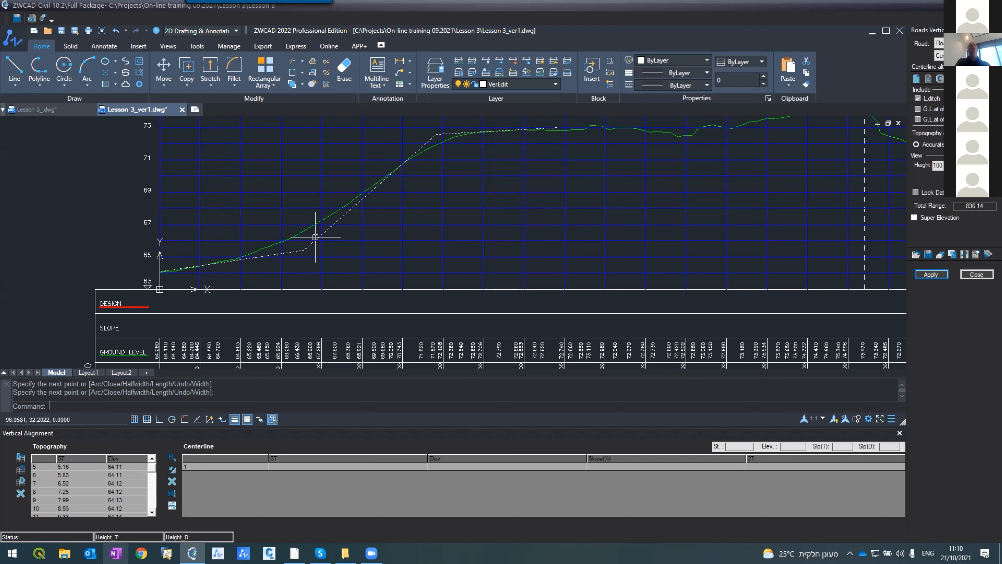
Apply the drawn polyline to the vertical alignment only, leaving the cross section edges out of the update.
{"action": "left_click", "coordinate": [932, 275]}
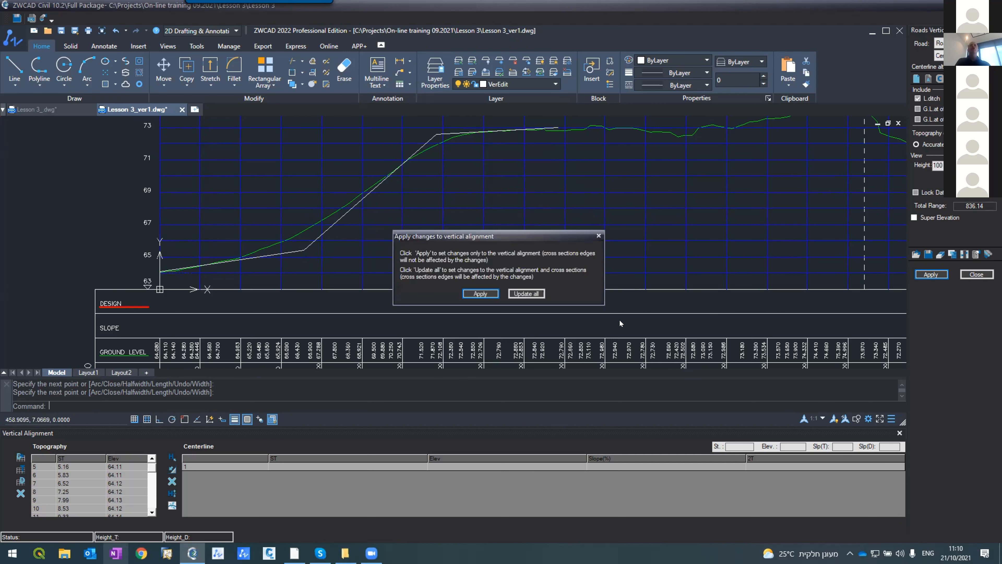
{"action": "left_click", "coordinate": [480, 293]}
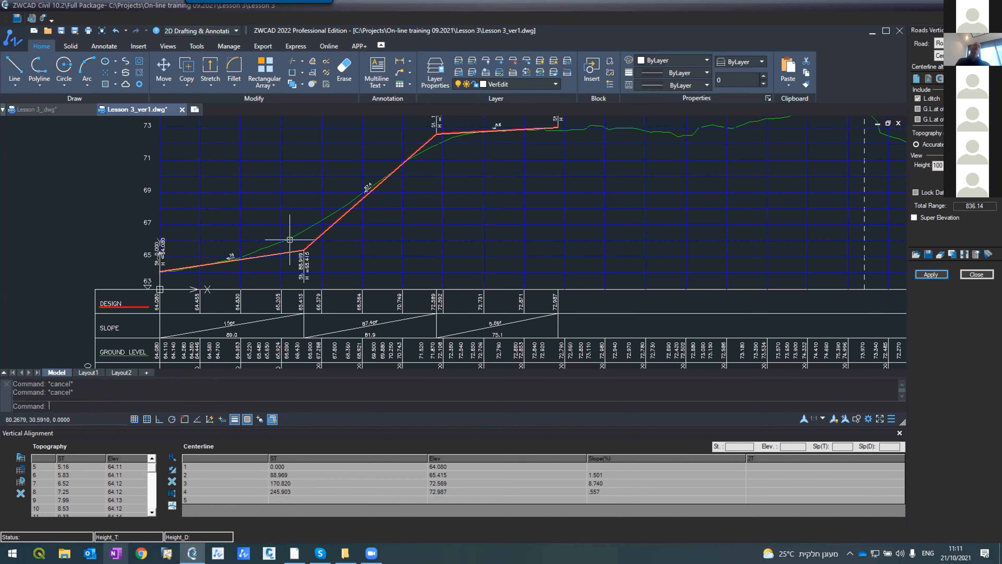
{"action": "scroll", "coordinate": [271, 229], "scroll_direction": "up", "scroll_amount": 4}
{"action": "scroll", "coordinate": [272, 234], "scroll_direction": "down", "scroll_amount": 5}
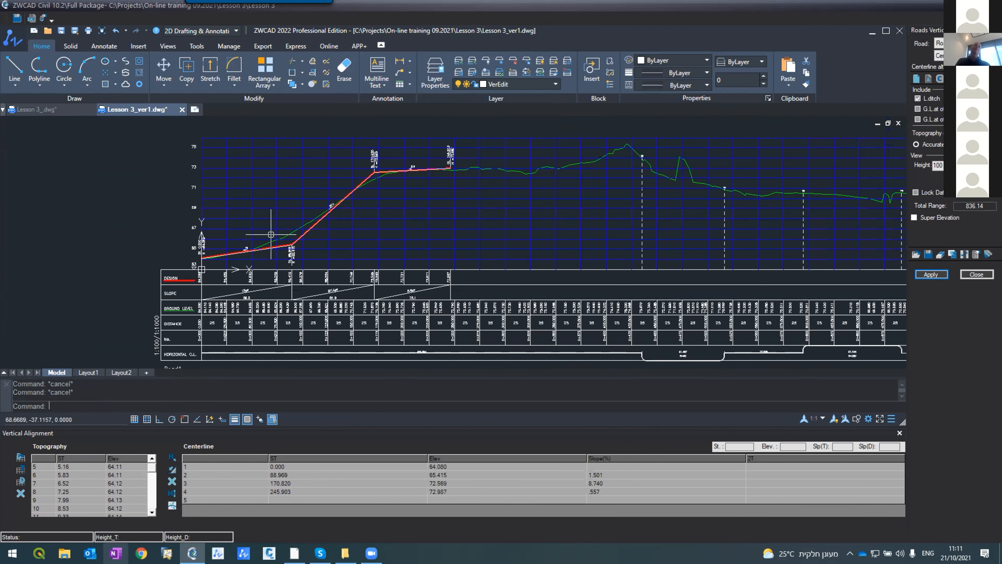
{"action": "scroll", "coordinate": [271, 234], "scroll_direction": "up", "scroll_amount": 2}
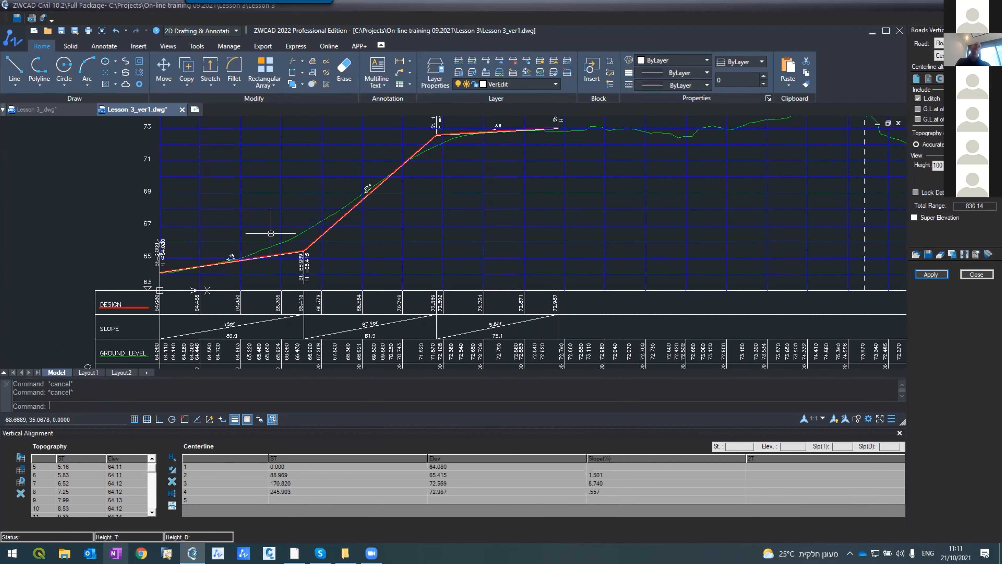
Select the red design line and examine the station and elevation labels at each of its vertices.
{"action": "left_click", "coordinate": [281, 254]}
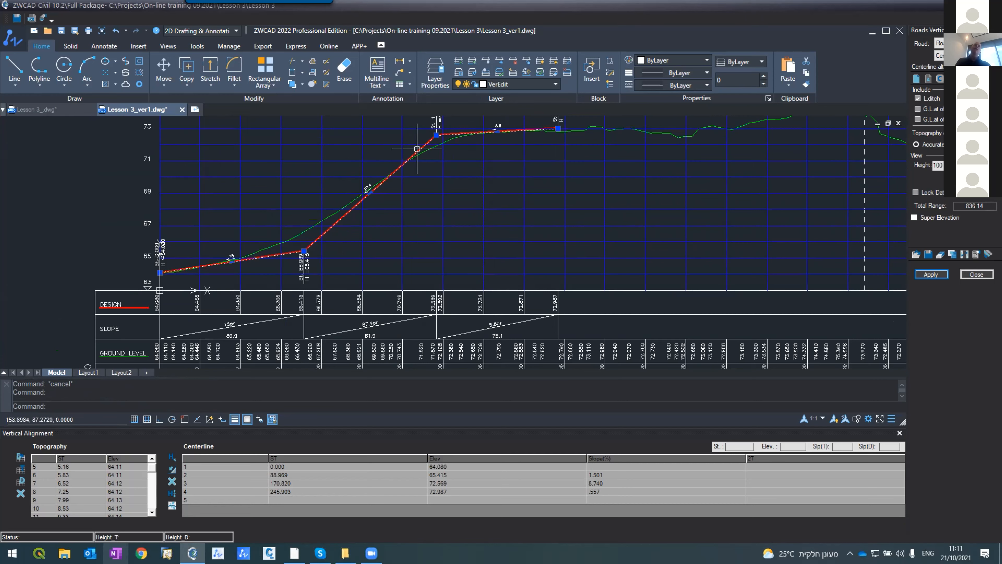
{"action": "scroll", "coordinate": [347, 257], "scroll_direction": "down", "scroll_amount": 4}
{"action": "scroll", "coordinate": [267, 250], "scroll_direction": "up", "scroll_amount": 6}
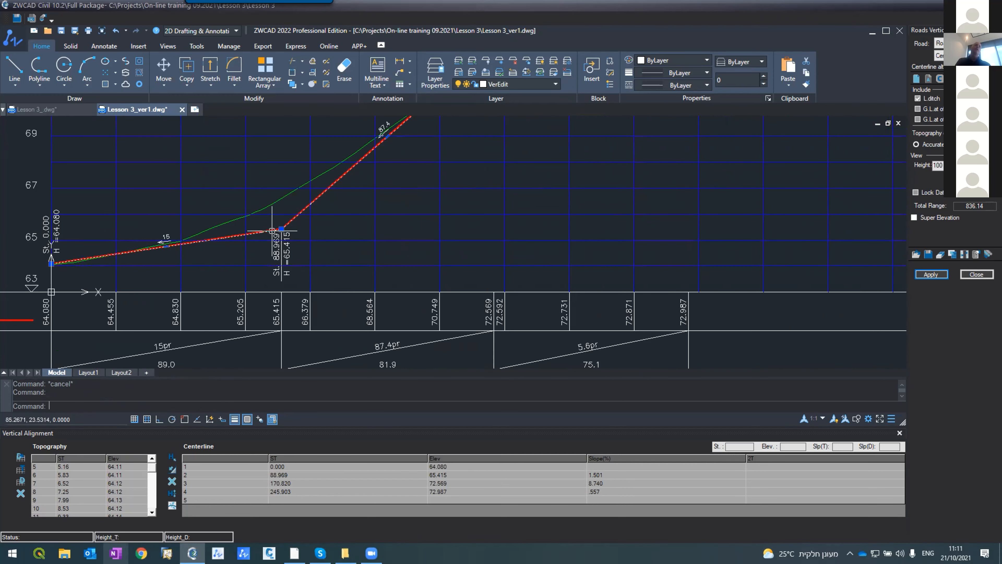
{"action": "scroll", "coordinate": [280, 233], "scroll_direction": "down", "scroll_amount": 5}
{"action": "scroll", "coordinate": [291, 224], "scroll_direction": "up", "scroll_amount": 3}
{"action": "scroll", "coordinate": [294, 224], "scroll_direction": "up", "scroll_amount": 4}
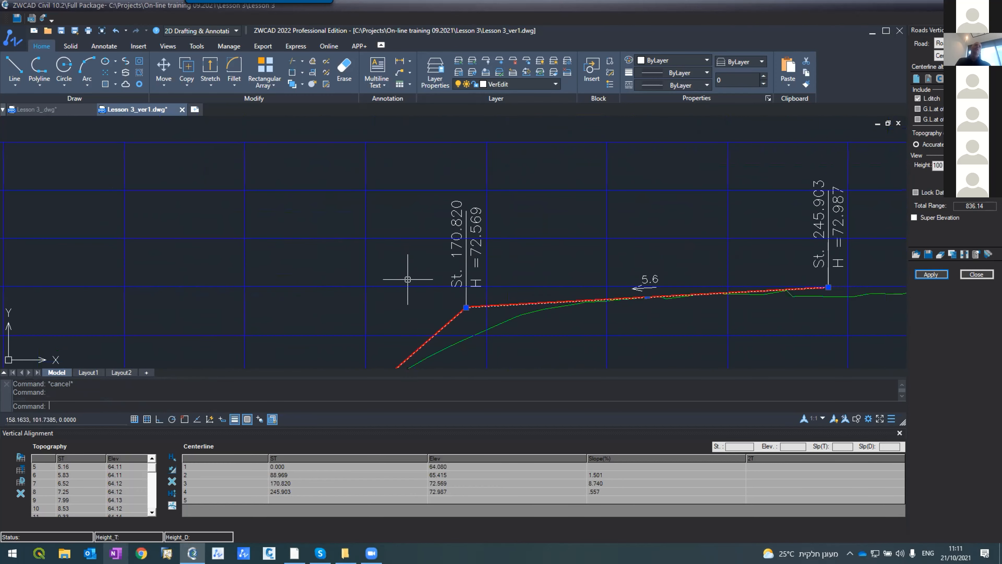
{"action": "scroll", "coordinate": [449, 300], "scroll_direction": "down", "scroll_amount": 4}
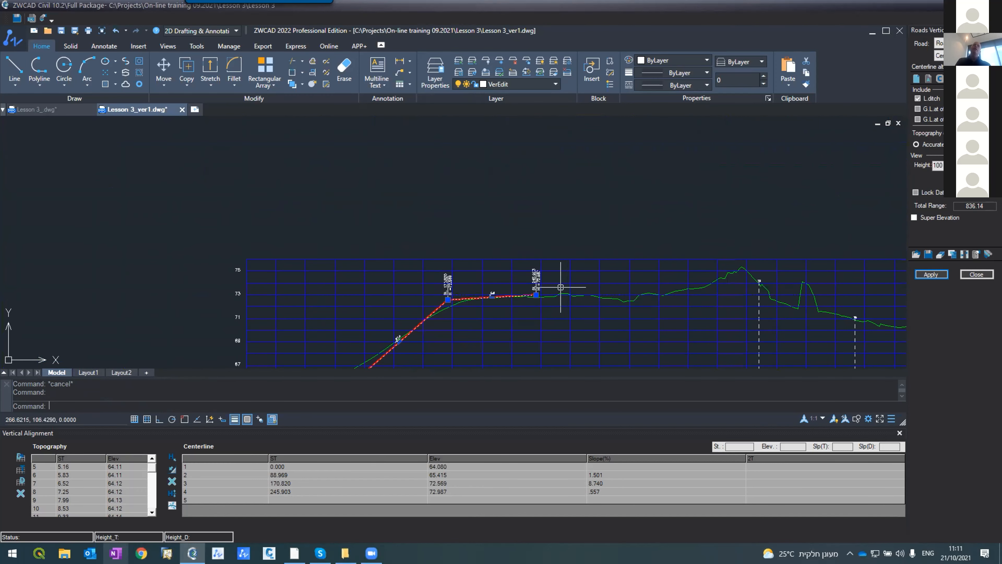
{"action": "scroll", "coordinate": [501, 252], "scroll_direction": "down", "scroll_amount": 2}
{"action": "scroll", "coordinate": [451, 366], "scroll_direction": "up", "scroll_amount": 2}
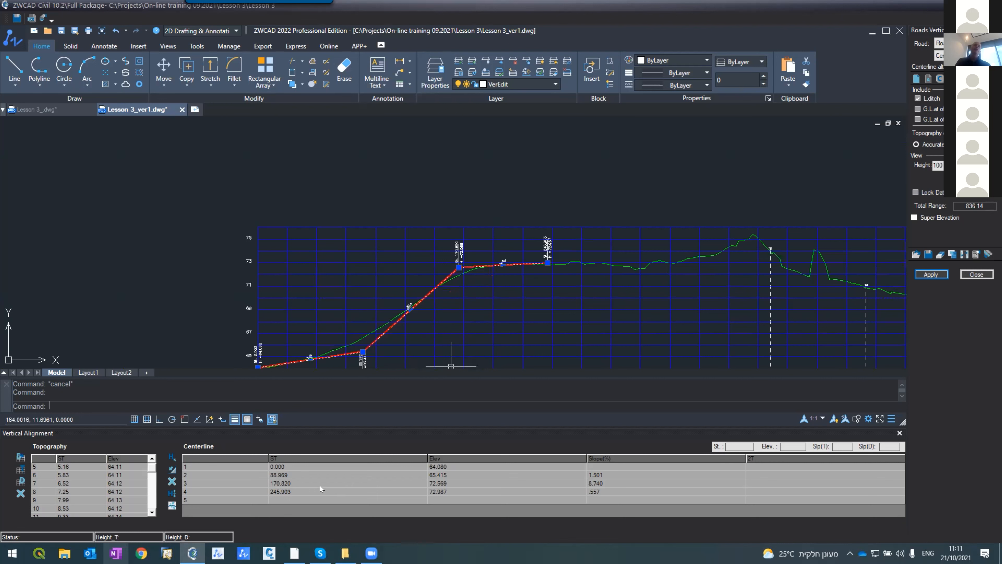
Go through centerline table rows 2 to 4 and compare their station, elevation and slope with the profile labels.
{"action": "left_click", "coordinate": [278, 474]}
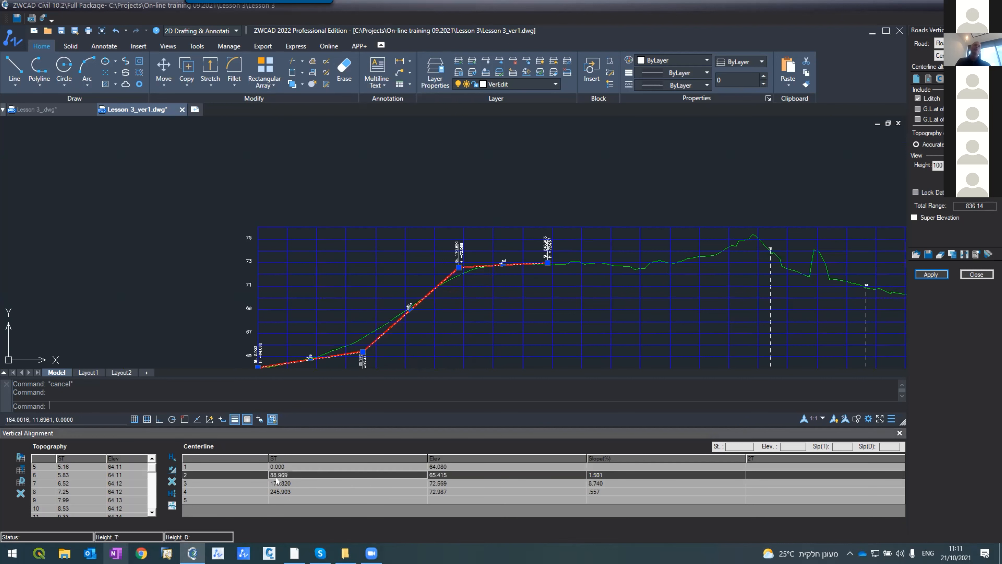
{"action": "key", "text": "Down"}
{"action": "key", "text": "Down"}
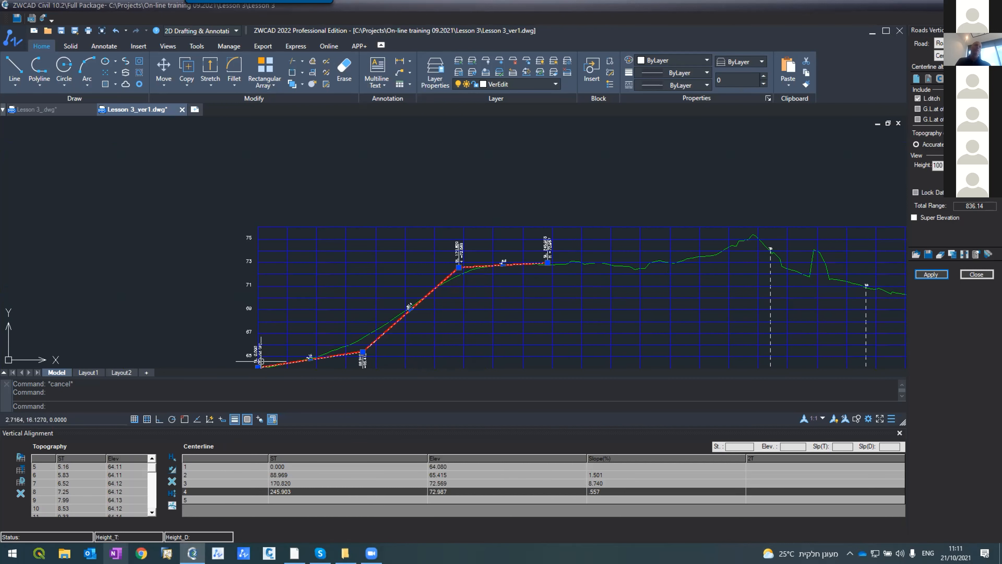
{"action": "scroll", "coordinate": [247, 347], "scroll_direction": "up", "scroll_amount": 5}
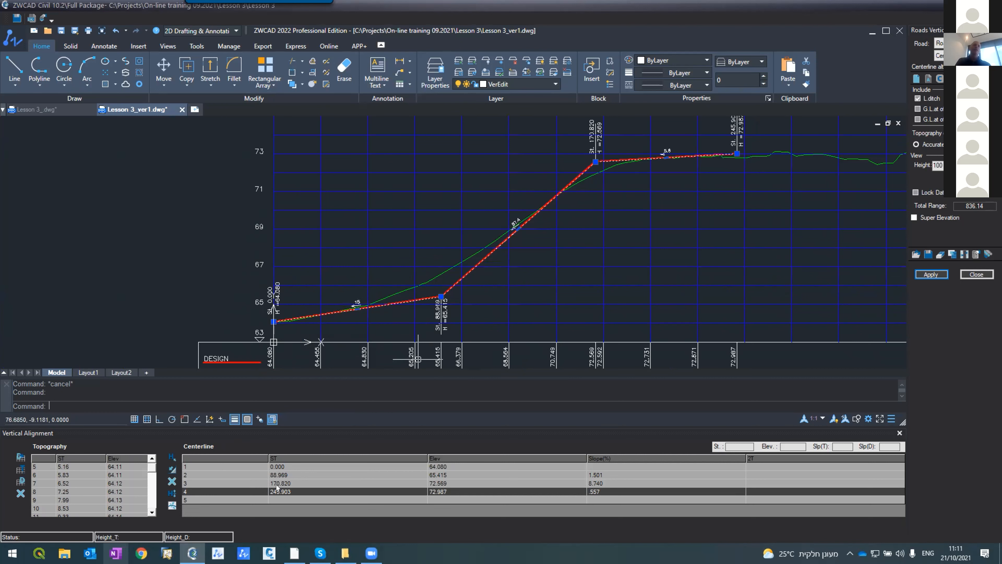
{"action": "left_click", "coordinate": [279, 474]}
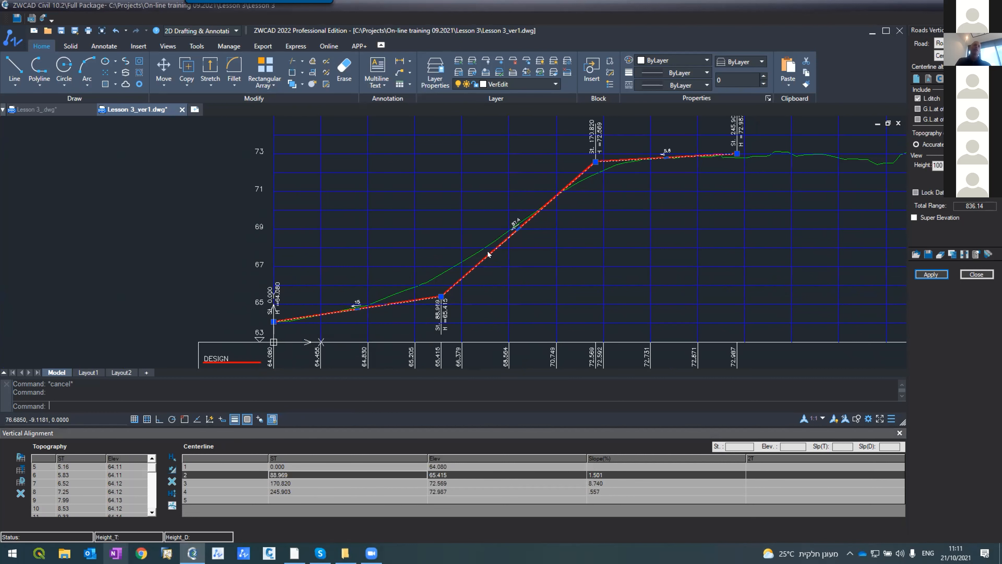
{"action": "scroll", "coordinate": [442, 294], "scroll_direction": "up", "scroll_amount": 4}
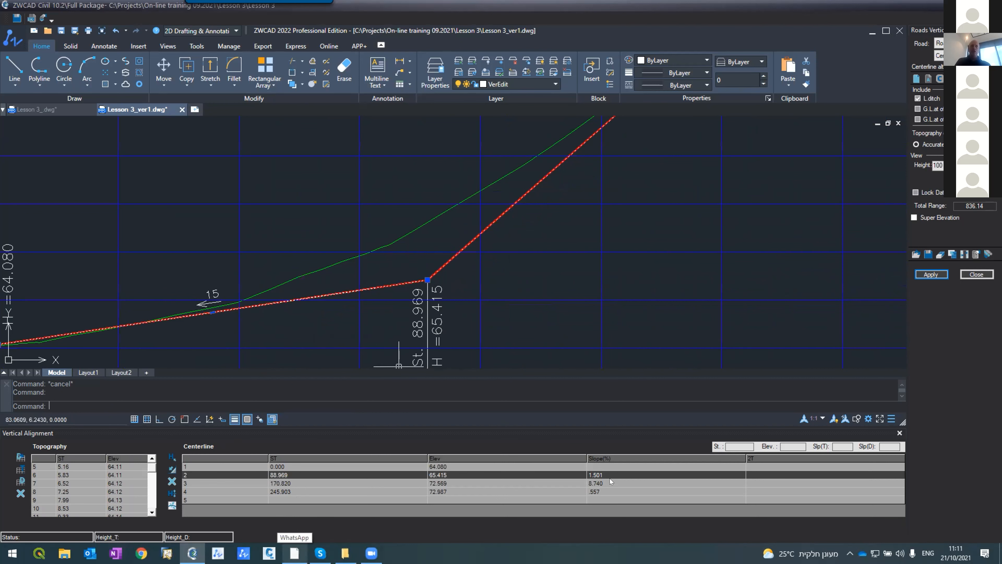
{"action": "scroll", "coordinate": [347, 307], "scroll_direction": "down", "scroll_amount": 3}
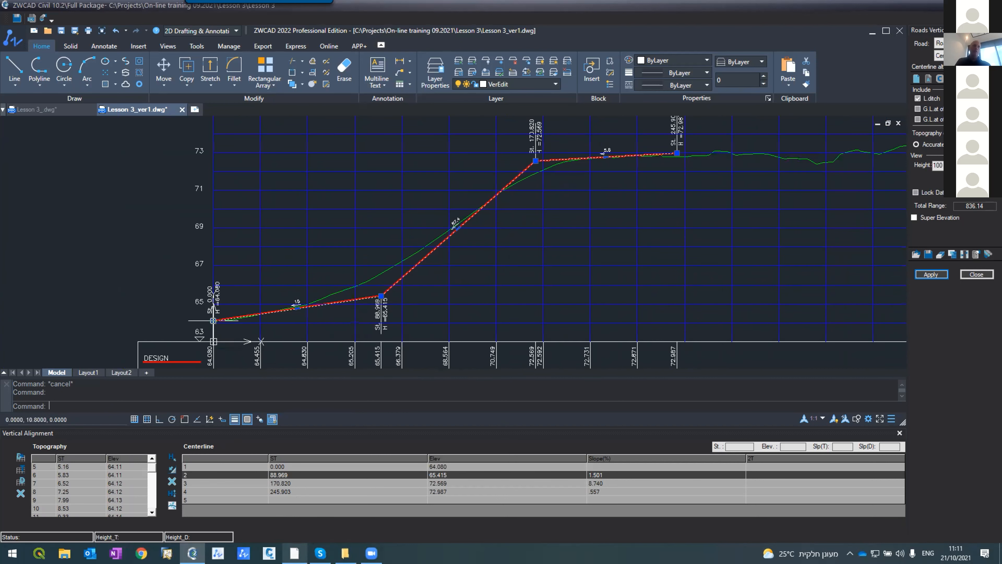
Set the road options' vertical alignment slope format to "0.00" and apply it to the vertical alignment only.
{"action": "scroll", "coordinate": [307, 302], "scroll_direction": "up", "scroll_amount": 5}
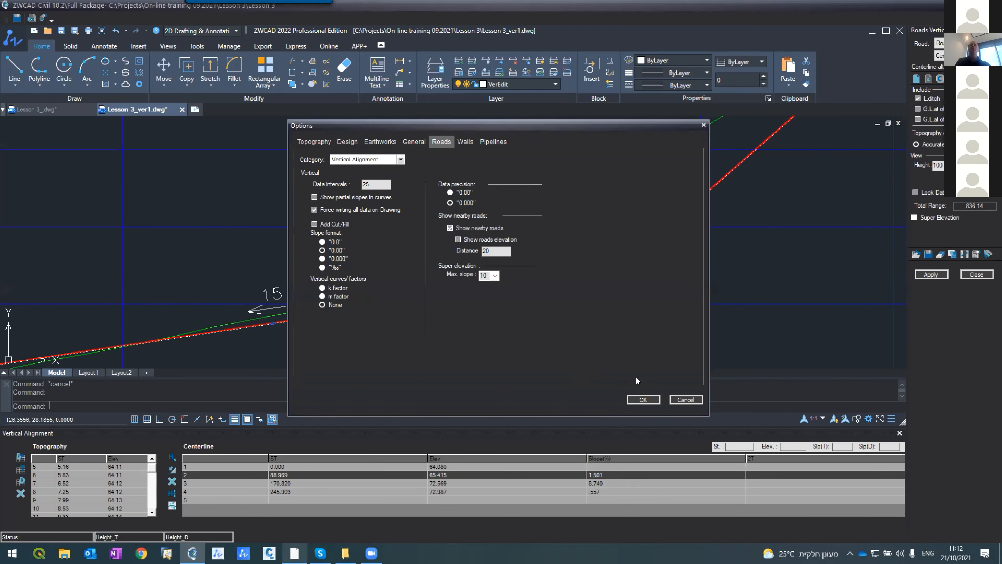
{"action": "left_click", "coordinate": [636, 399]}
{"action": "left_click", "coordinate": [932, 274]}
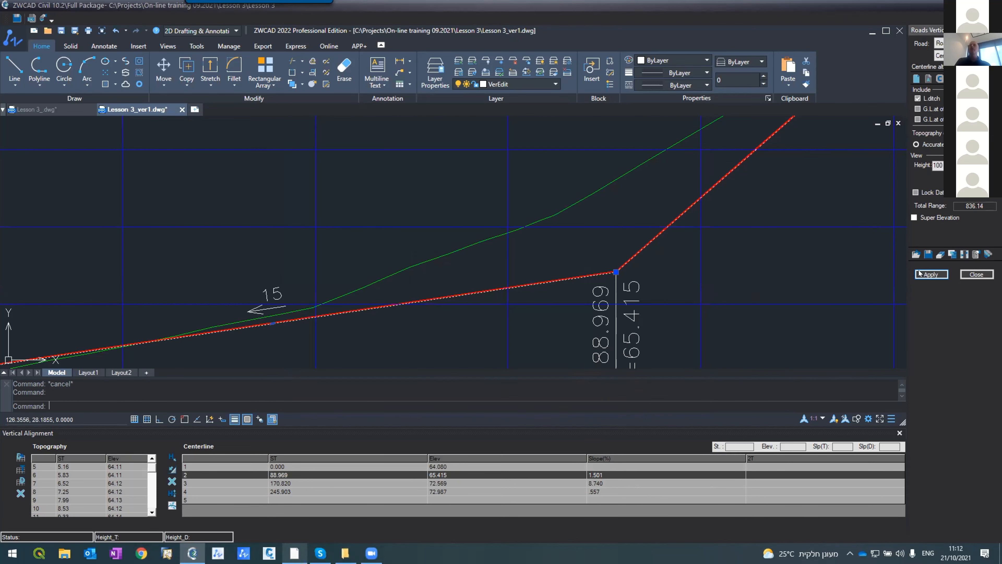
{"action": "left_click", "coordinate": [480, 294]}
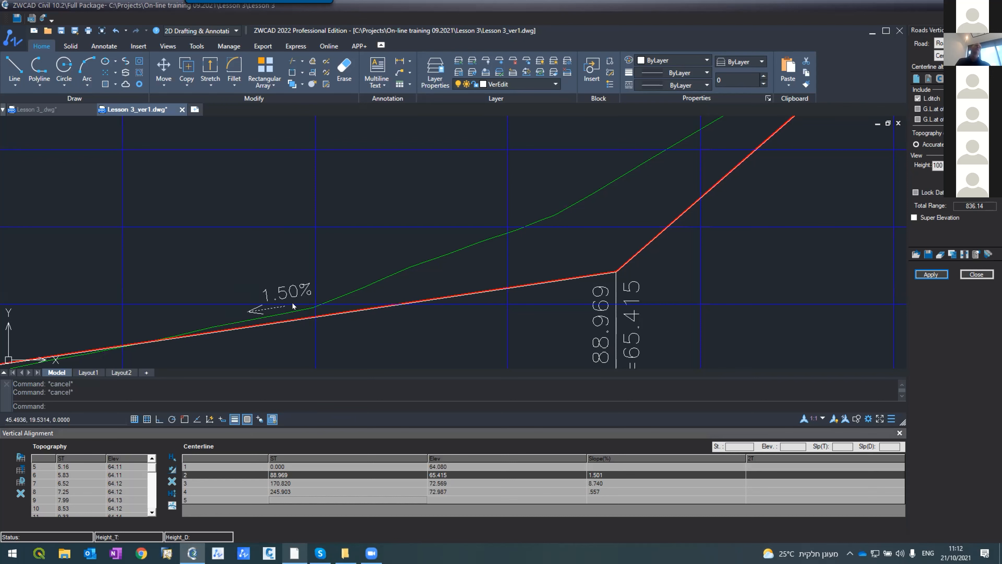
{"action": "scroll", "coordinate": [276, 336], "scroll_direction": "down", "scroll_amount": 4}
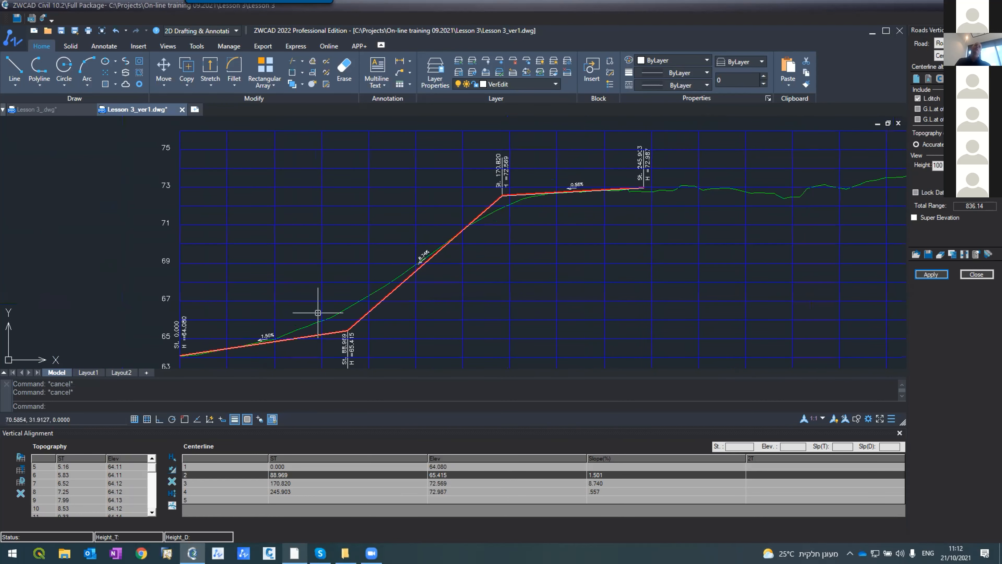
Examine the two-decimal slope percentage labels along the red design line and compare its vertices with the green ground line.
{"action": "scroll", "coordinate": [421, 245], "scroll_direction": "up", "scroll_amount": 5}
{"action": "scroll", "coordinate": [422, 247], "scroll_direction": "down", "scroll_amount": 4}
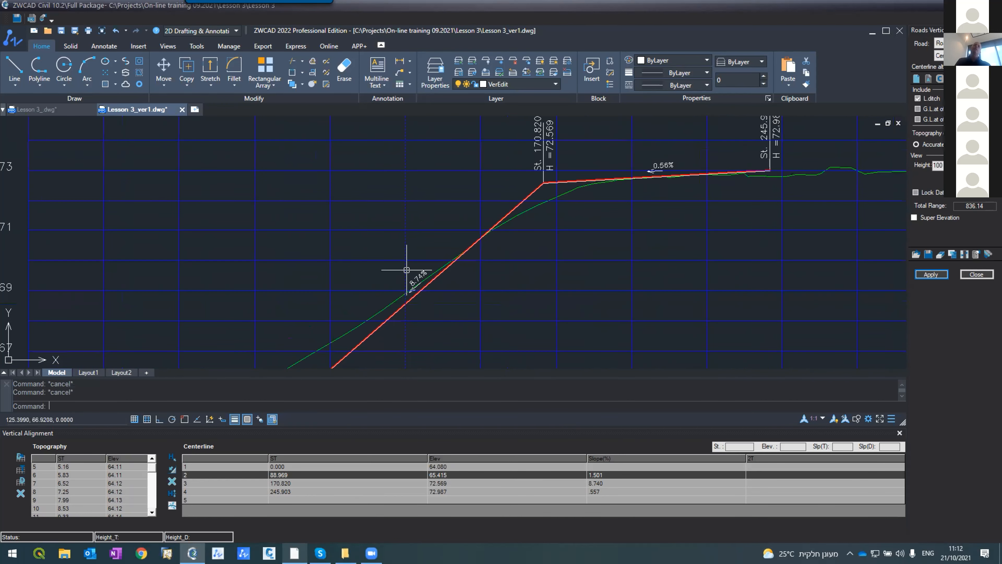
{"action": "scroll", "coordinate": [707, 164], "scroll_direction": "up", "scroll_amount": 5}
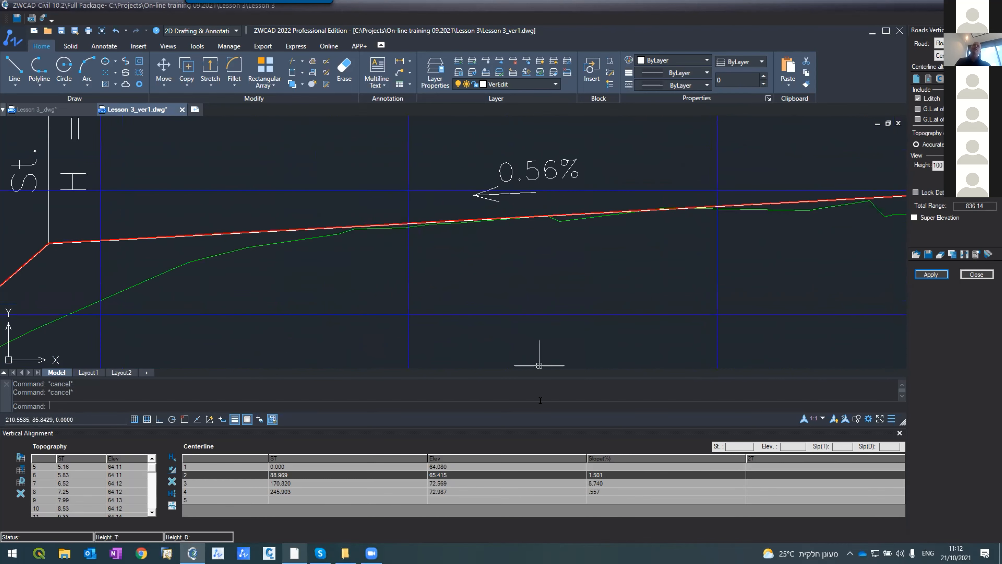
{"action": "scroll", "coordinate": [593, 275], "scroll_direction": "down", "scroll_amount": 5}
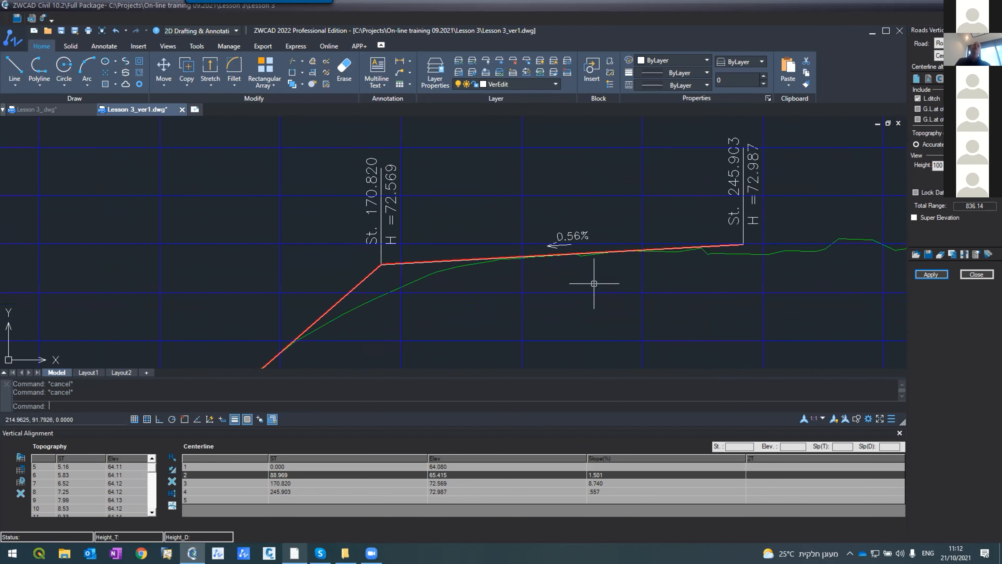
{"action": "scroll", "coordinate": [572, 300], "scroll_direction": "up", "scroll_amount": 5}
{"action": "scroll", "coordinate": [555, 291], "scroll_direction": "down", "scroll_amount": 6}
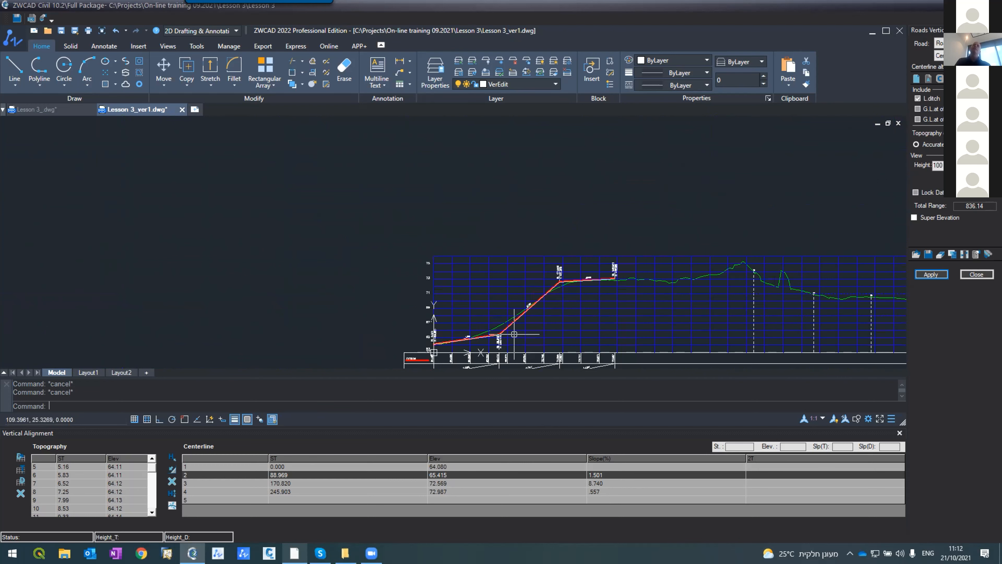
{"action": "scroll", "coordinate": [509, 330], "scroll_direction": "up", "scroll_amount": 5}
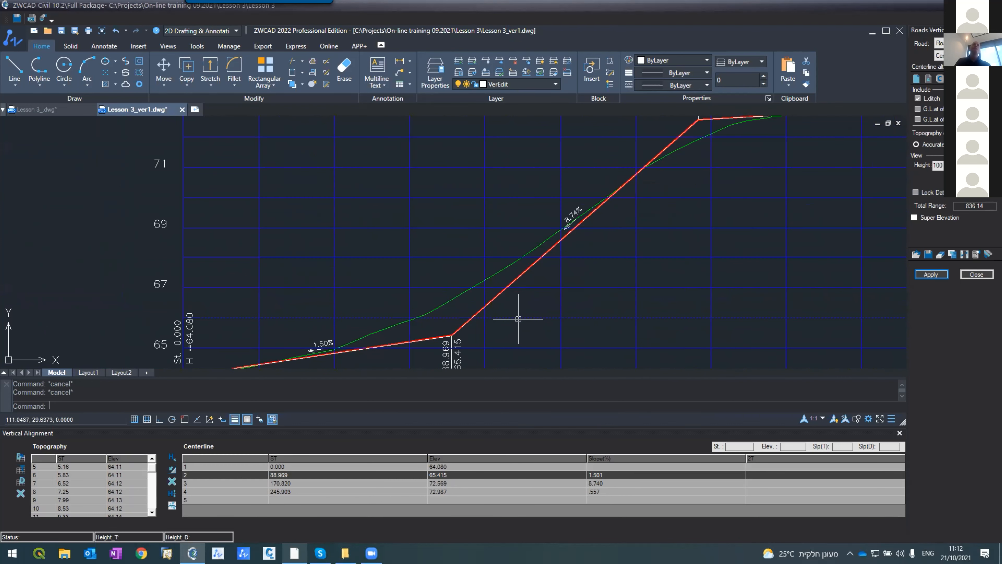
{"action": "scroll", "coordinate": [391, 301], "scroll_direction": "up", "scroll_amount": 3}
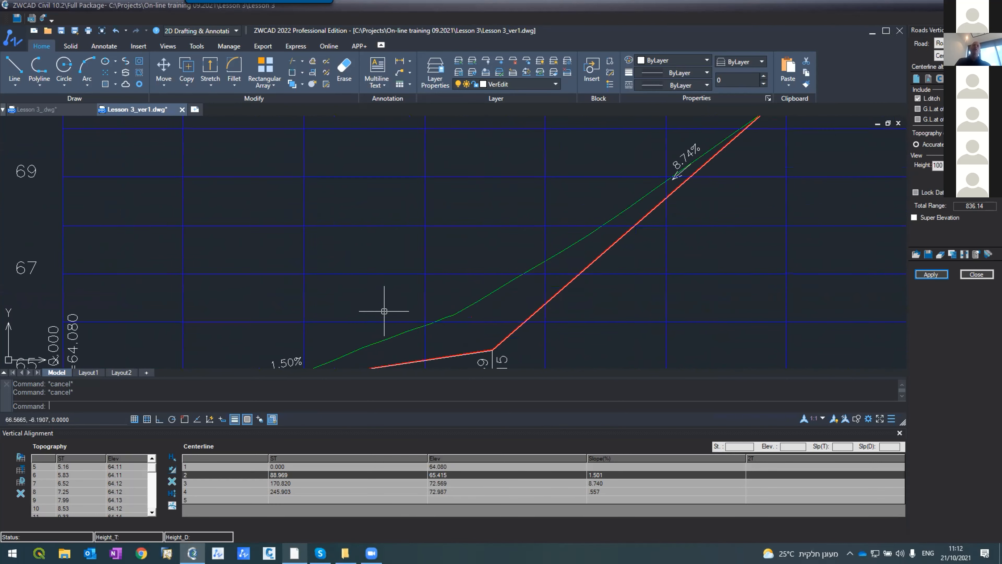
{"action": "scroll", "coordinate": [400, 285], "scroll_direction": "down", "scroll_amount": 5}
{"action": "scroll", "coordinate": [393, 296], "scroll_direction": "up", "scroll_amount": 3}
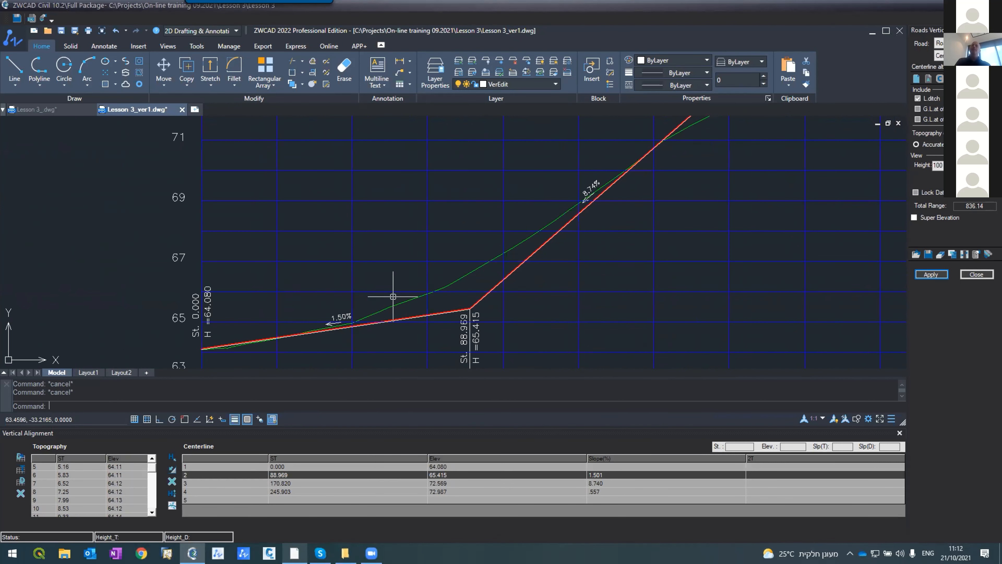
{"action": "scroll", "coordinate": [393, 296], "scroll_direction": "down", "scroll_amount": 2}
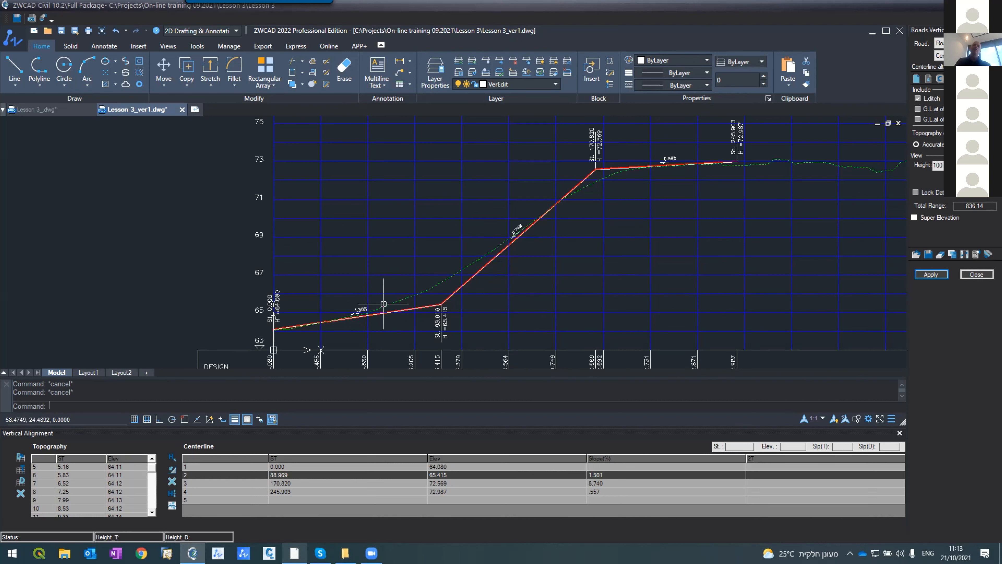
{"action": "scroll", "coordinate": [381, 313], "scroll_direction": "up", "scroll_amount": 2}
{"action": "scroll", "coordinate": [417, 296], "scroll_direction": "down", "scroll_amount": 2}
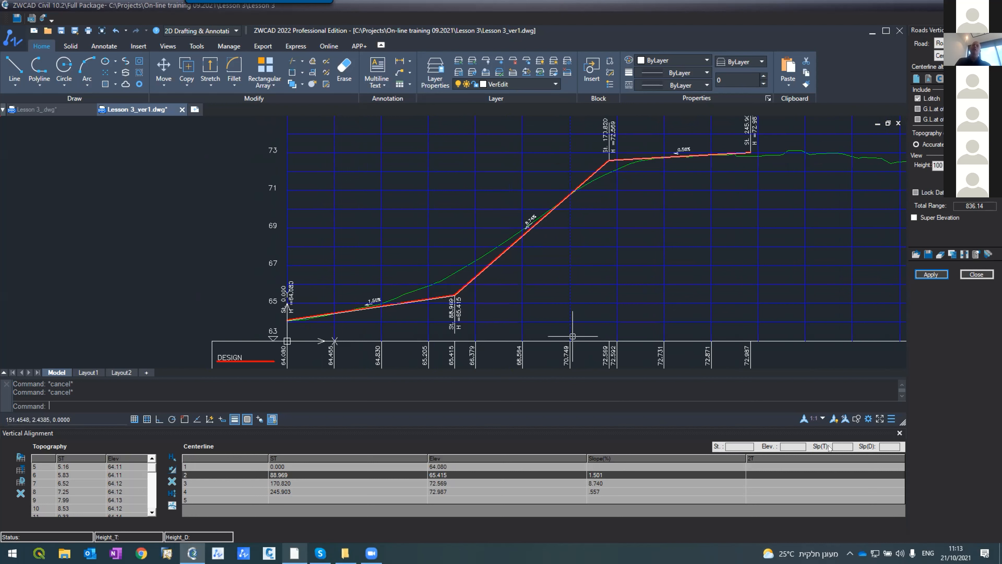
Set the 2T curve length of centerline row 2 to 60 and apply it to the vertical alignment only.
{"action": "left_click", "coordinate": [768, 476]}
{"action": "type", "text": "60"}
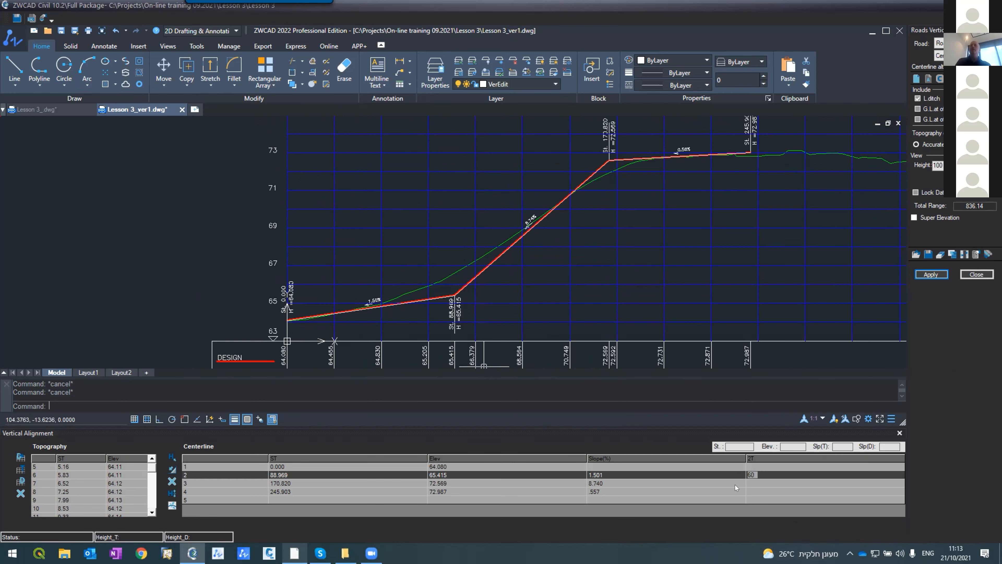
{"action": "left_click", "coordinate": [755, 471]}
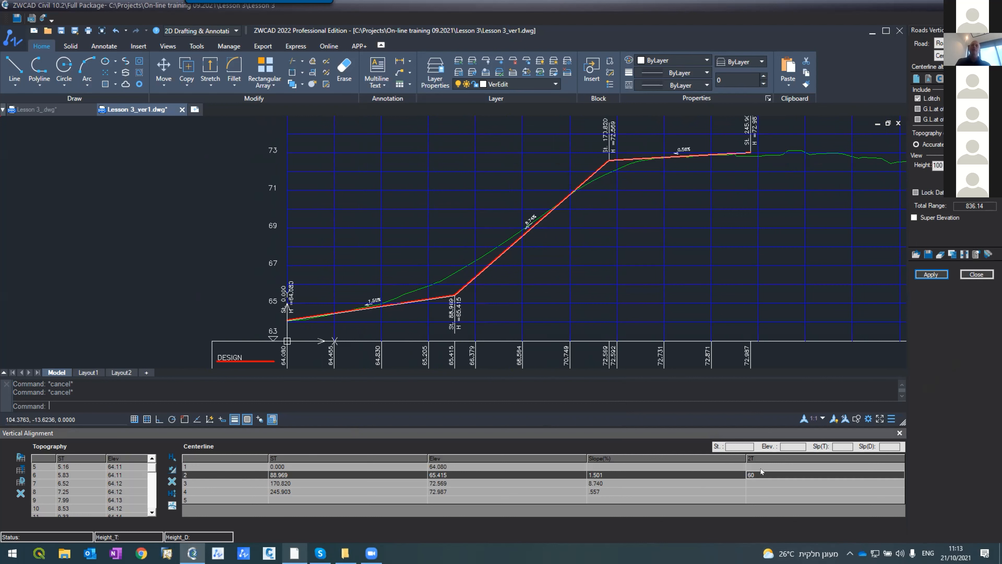
{"action": "left_click", "coordinate": [928, 275]}
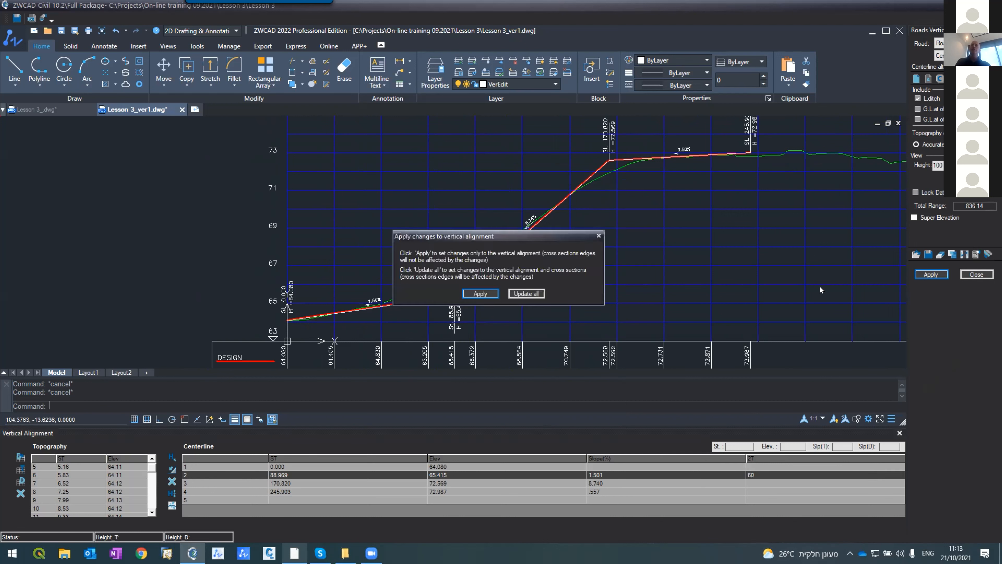
{"action": "left_click", "coordinate": [486, 294]}
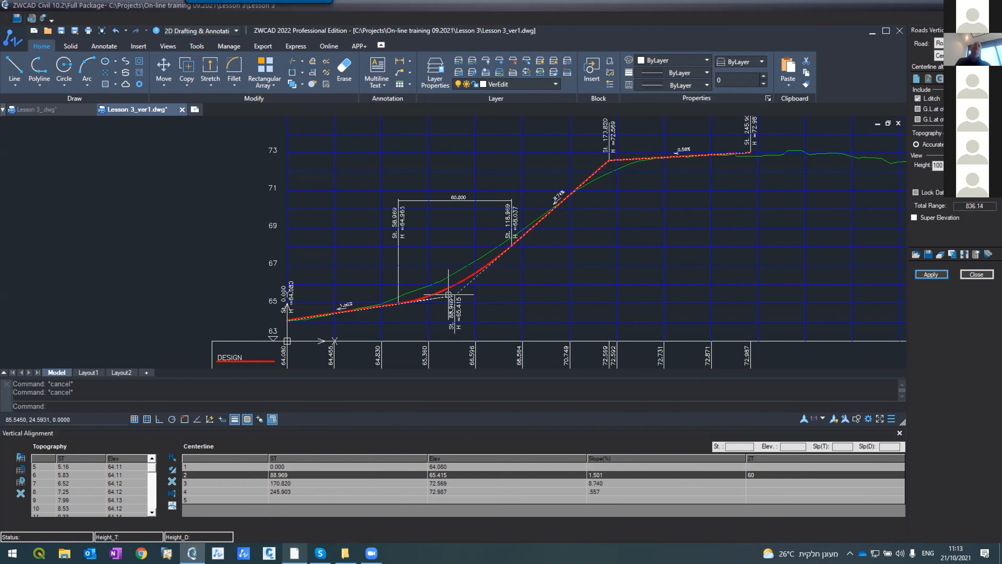
{"action": "scroll", "coordinate": [447, 294], "scroll_direction": "up", "scroll_amount": 4}
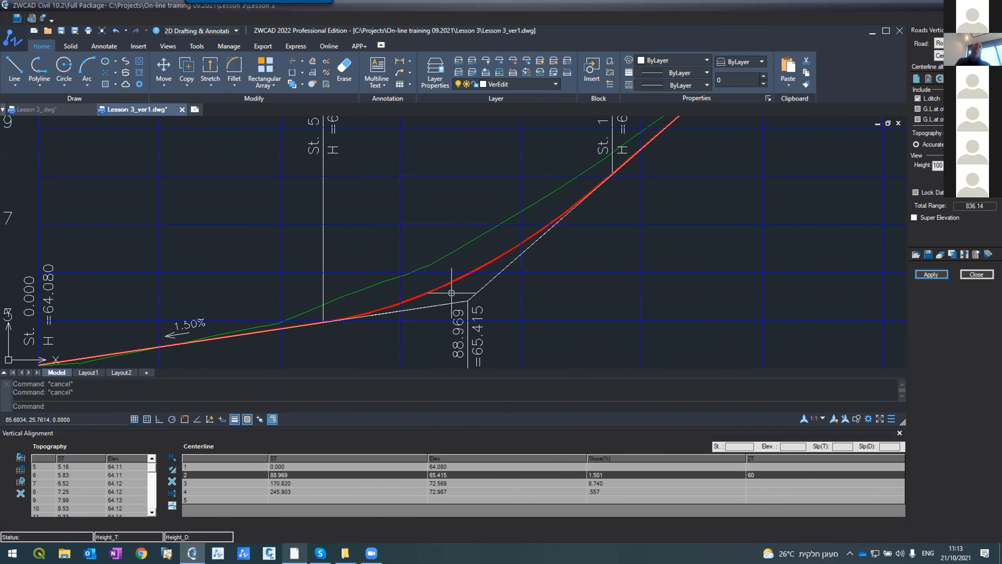
{"action": "scroll", "coordinate": [448, 292], "scroll_direction": "down", "scroll_amount": 2}
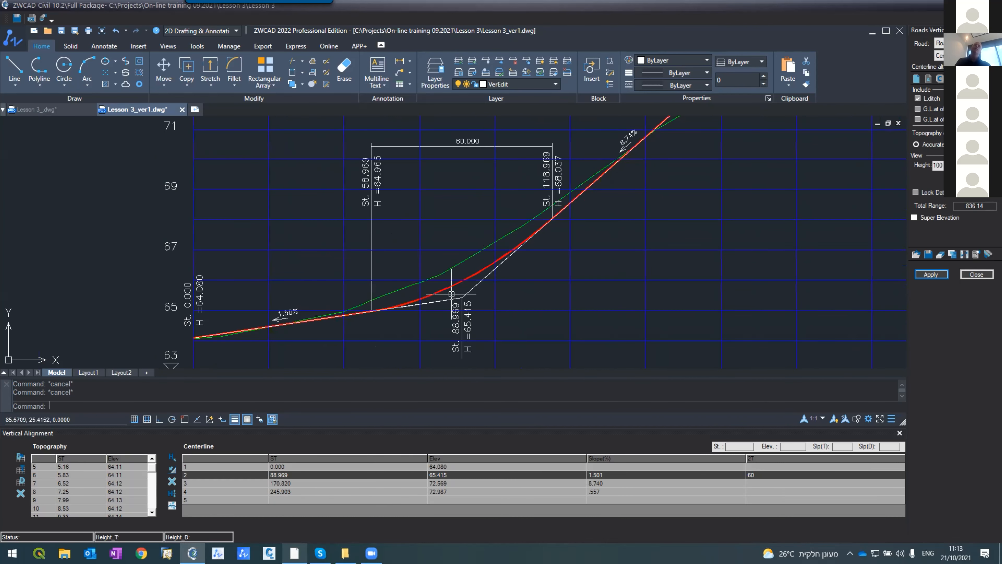
Set the 2T curve length of centerline row 2 to 100 and apply it to the vertical alignment only.
{"action": "left_click", "coordinate": [771, 477]}
{"action": "type", "text": "100"}
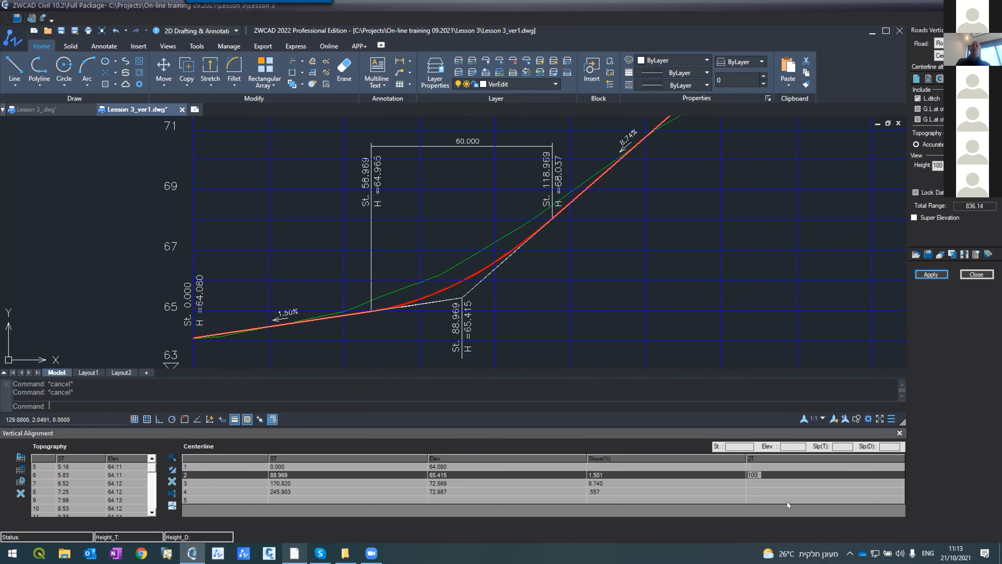
{"action": "key", "text": "Return"}
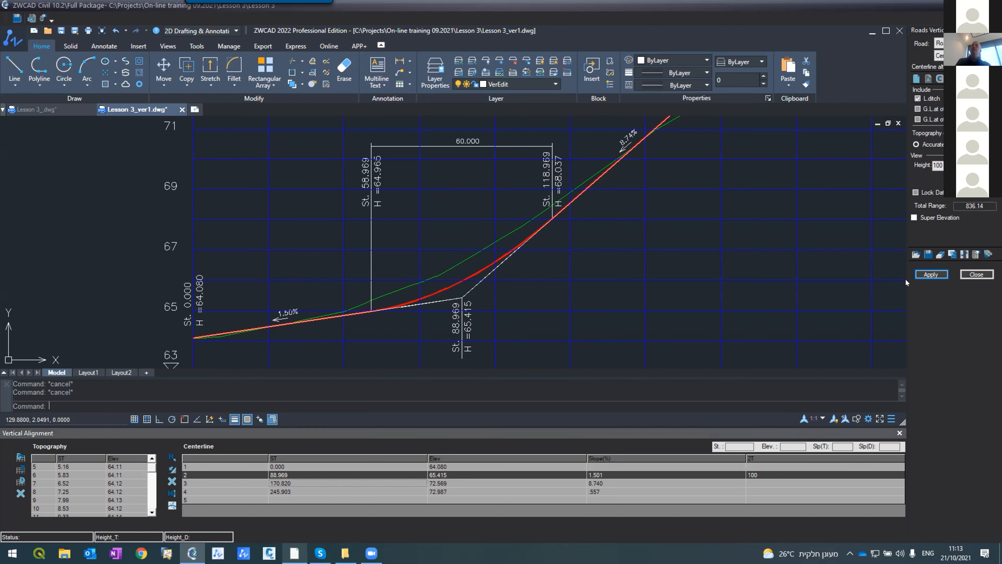
{"action": "left_click", "coordinate": [921, 273]}
{"action": "left_click", "coordinate": [482, 295]}
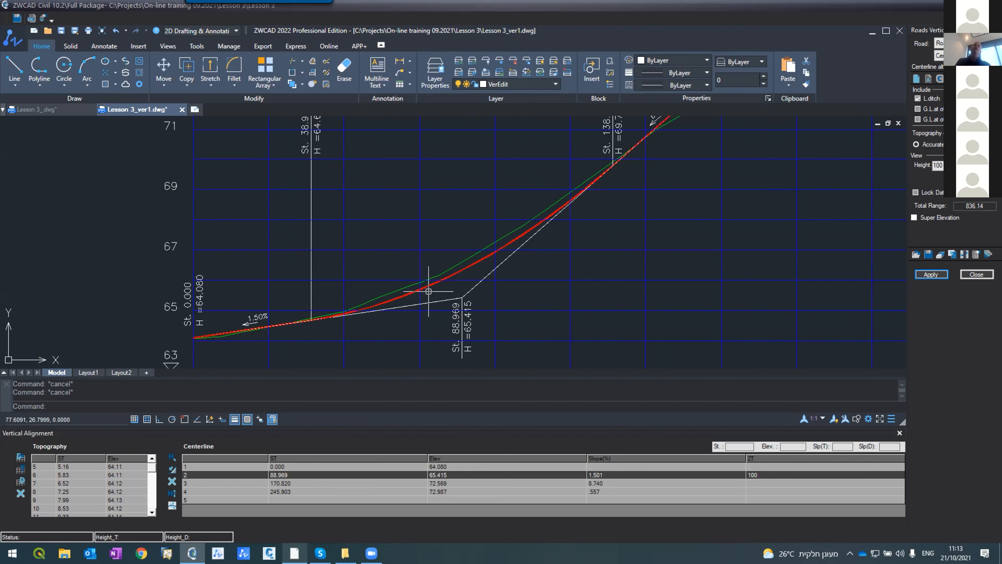
{"action": "scroll", "coordinate": [426, 287], "scroll_direction": "down", "scroll_amount": 2}
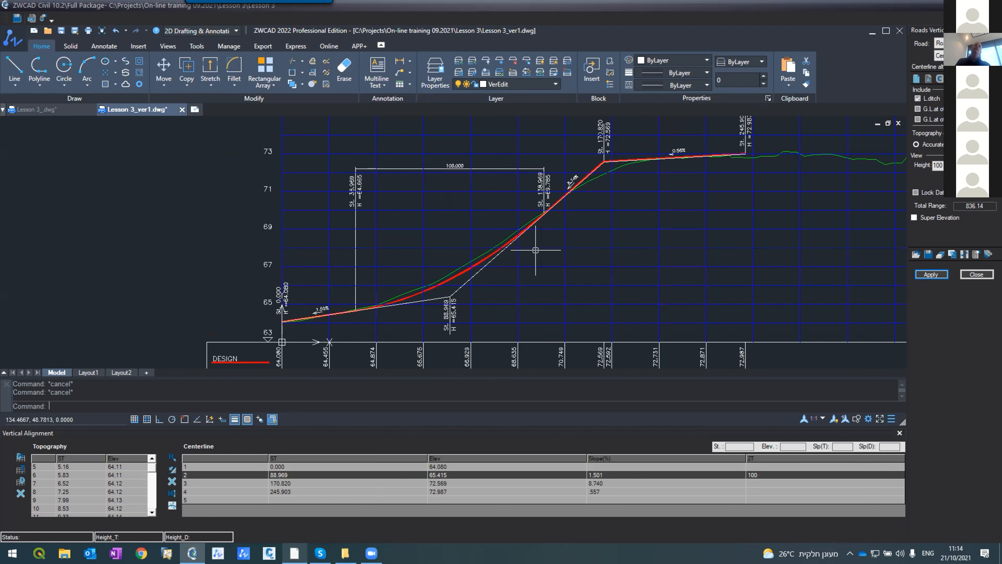
{"action": "scroll", "coordinate": [502, 264], "scroll_direction": "down", "scroll_amount": 5}
{"action": "scroll", "coordinate": [497, 265], "scroll_direction": "up", "scroll_amount": 2}
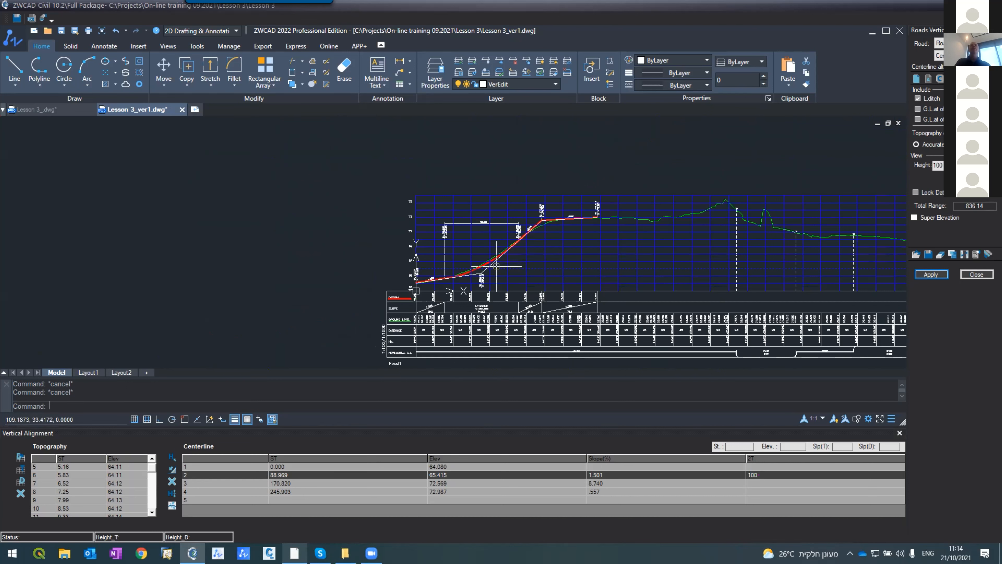
Mark centerline row 3 and compare its design vertex at station 170.820 with the ground line beneath it.
{"action": "scroll", "coordinate": [496, 267], "scroll_direction": "up", "scroll_amount": 3}
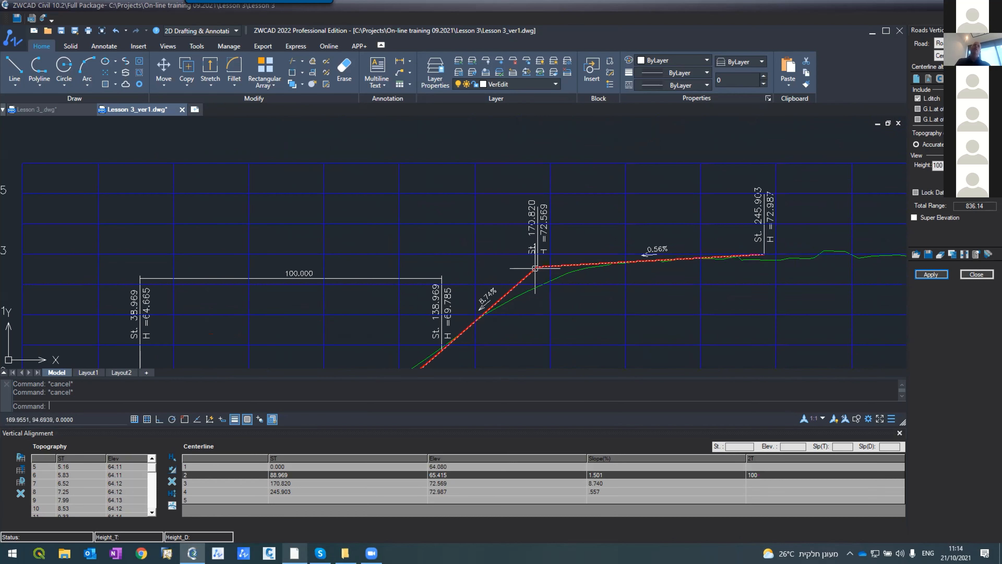
{"action": "scroll", "coordinate": [531, 272], "scroll_direction": "down", "scroll_amount": 3}
{"action": "scroll", "coordinate": [529, 271], "scroll_direction": "up", "scroll_amount": 4}
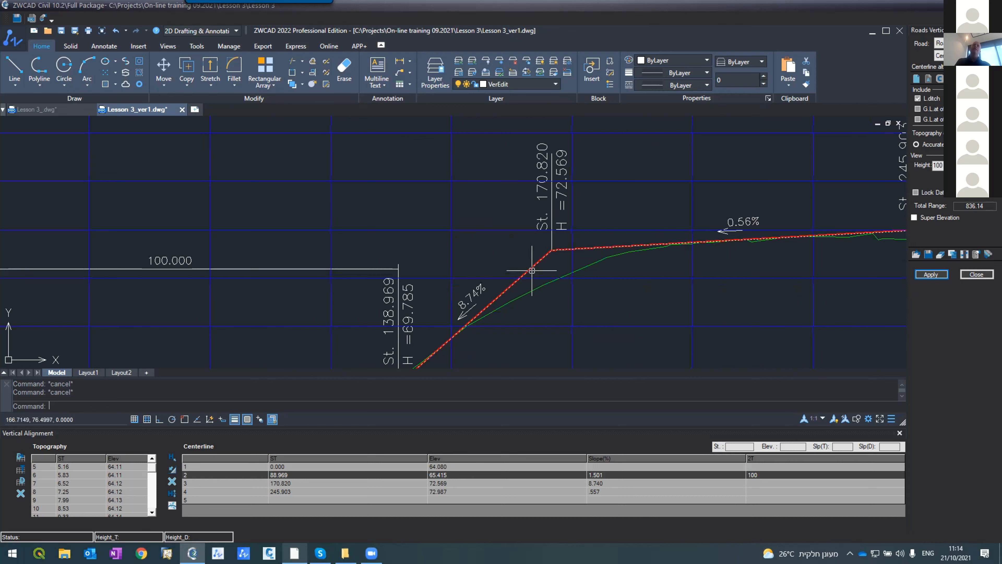
{"action": "left_click", "coordinate": [194, 482]}
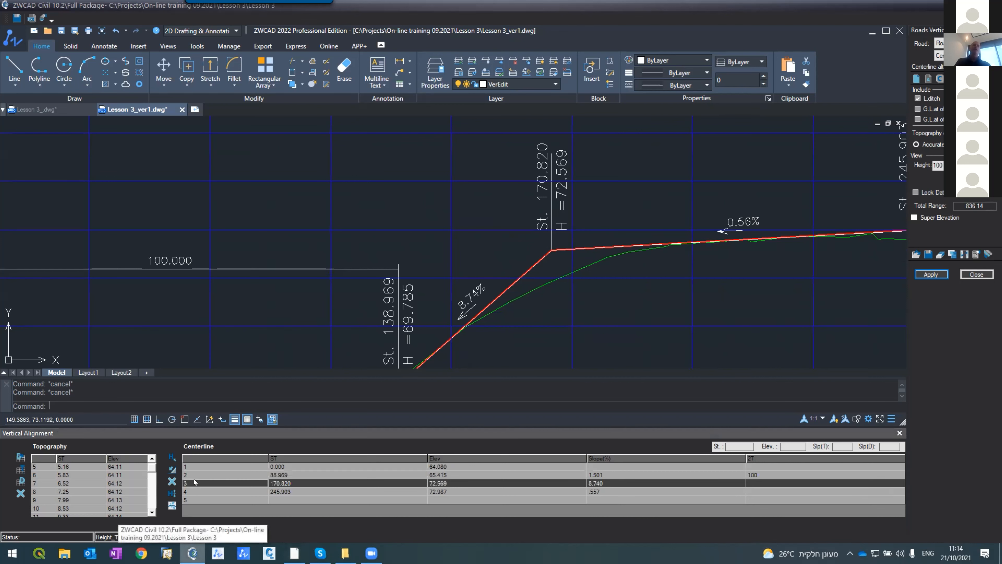
{"action": "left_click", "coordinate": [529, 293]}
{"action": "scroll", "coordinate": [557, 264], "scroll_direction": "down", "scroll_amount": 3}
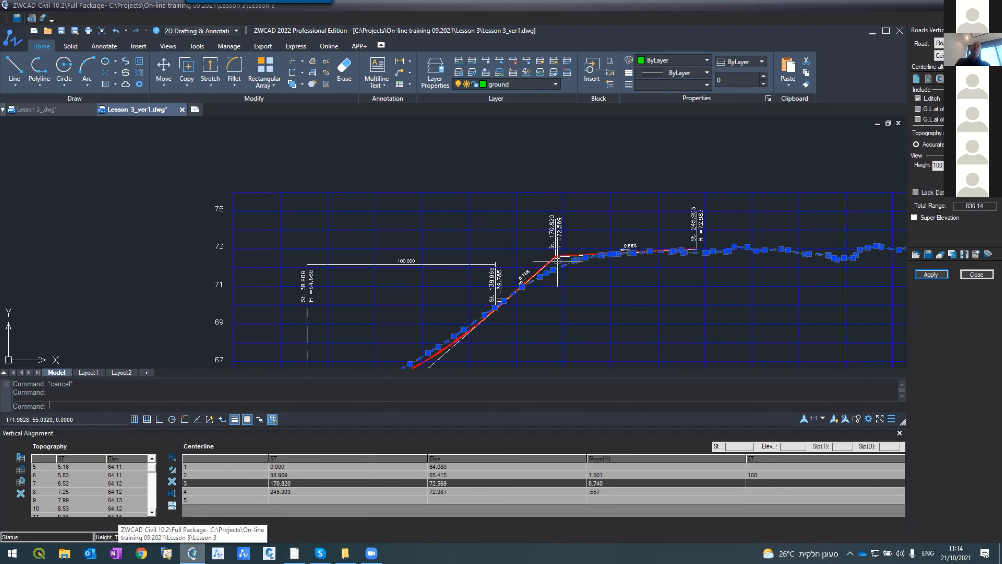
{"action": "scroll", "coordinate": [549, 260], "scroll_direction": "up", "scroll_amount": 2}
{"action": "key", "text": "Escape"}
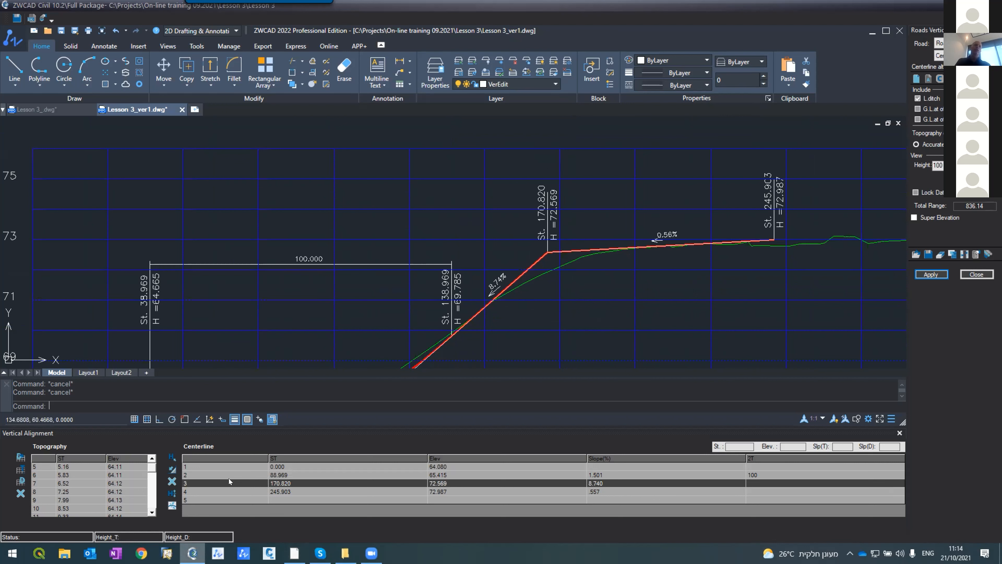
Use Arc Through Point on centerline row 3, snapping to the ground line below its vertex, and apply the curve to the vertical alignment only.
{"action": "left_click", "coordinate": [195, 480]}
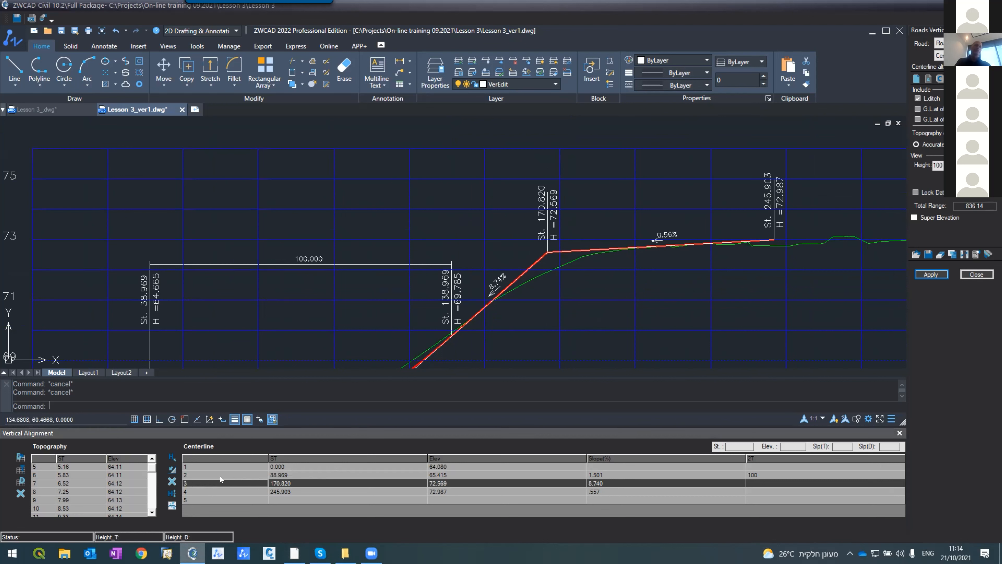
{"action": "left_click", "coordinate": [172, 506]}
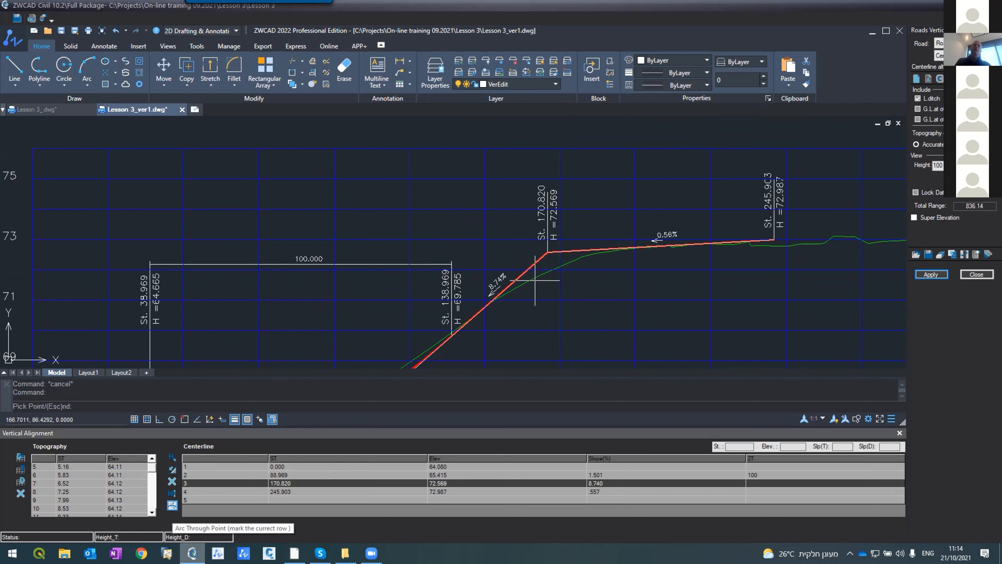
{"action": "left_click", "coordinate": [184, 419]}
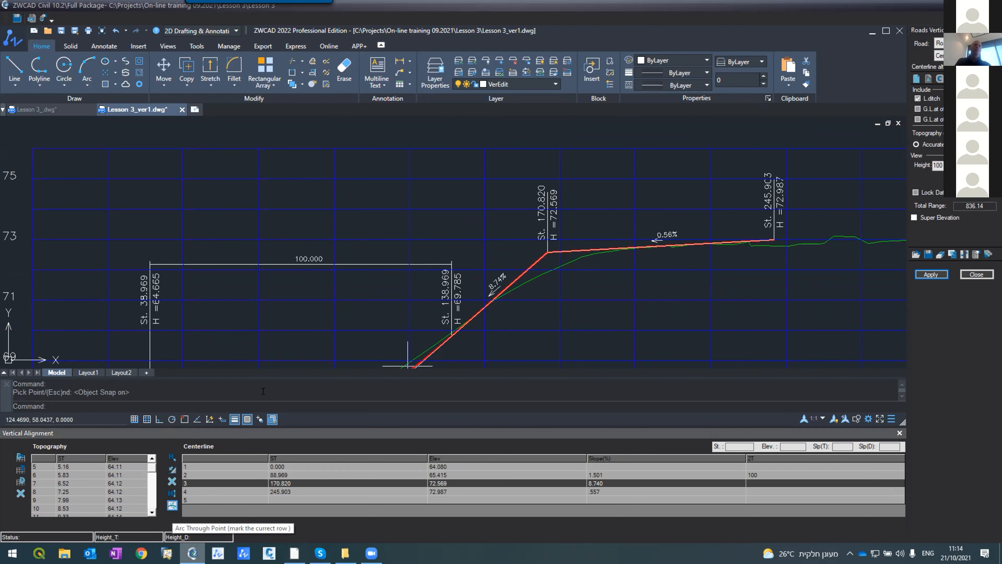
{"action": "scroll", "coordinate": [552, 276], "scroll_direction": "up", "scroll_amount": 3}
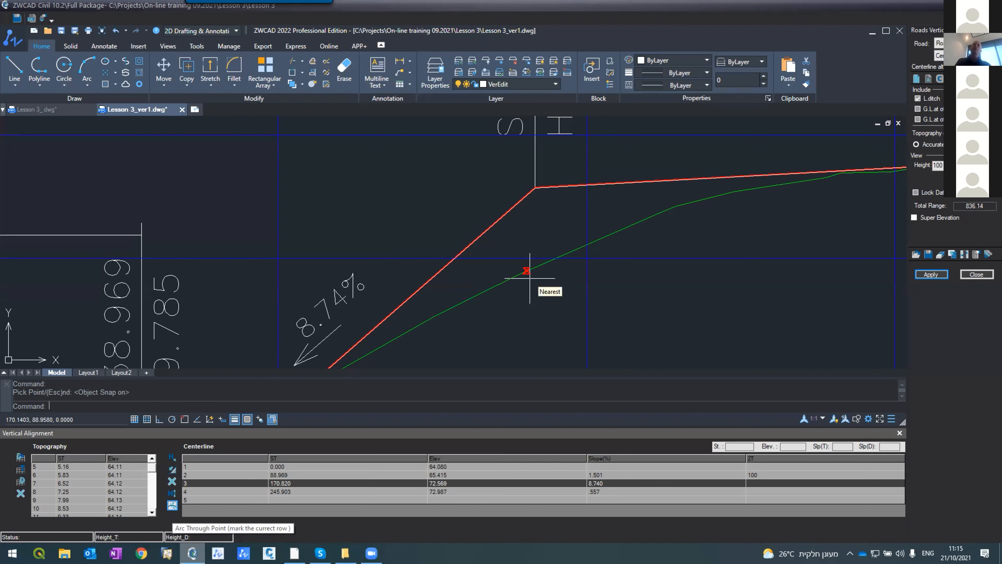
{"action": "left_click", "coordinate": [529, 278]}
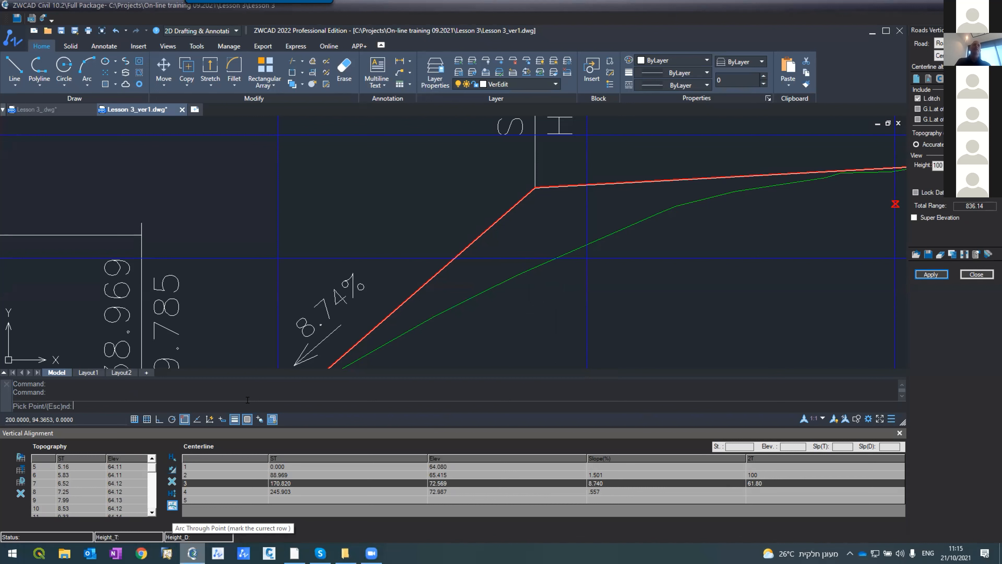
{"action": "key", "text": "Escape"}
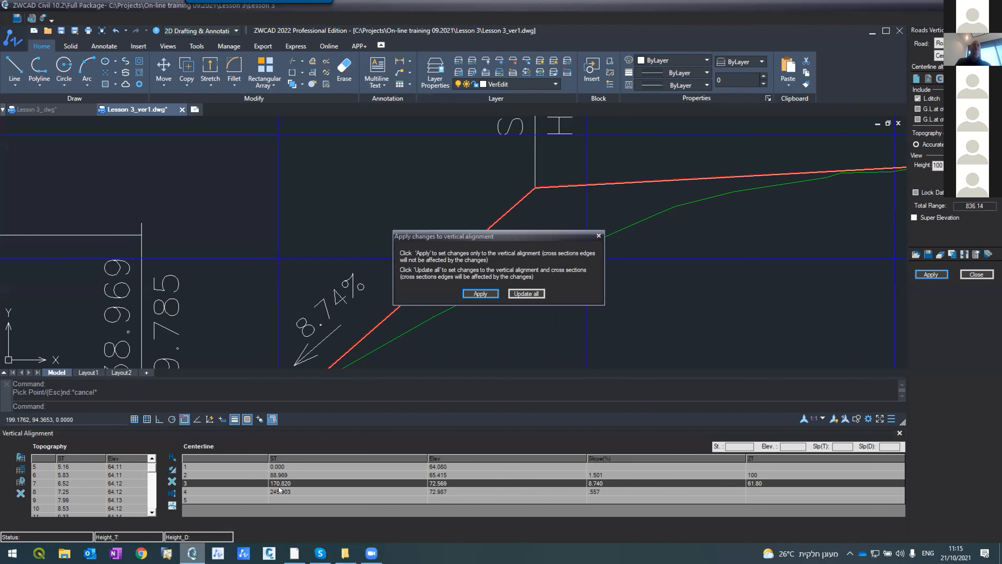
{"action": "left_click", "coordinate": [478, 294]}
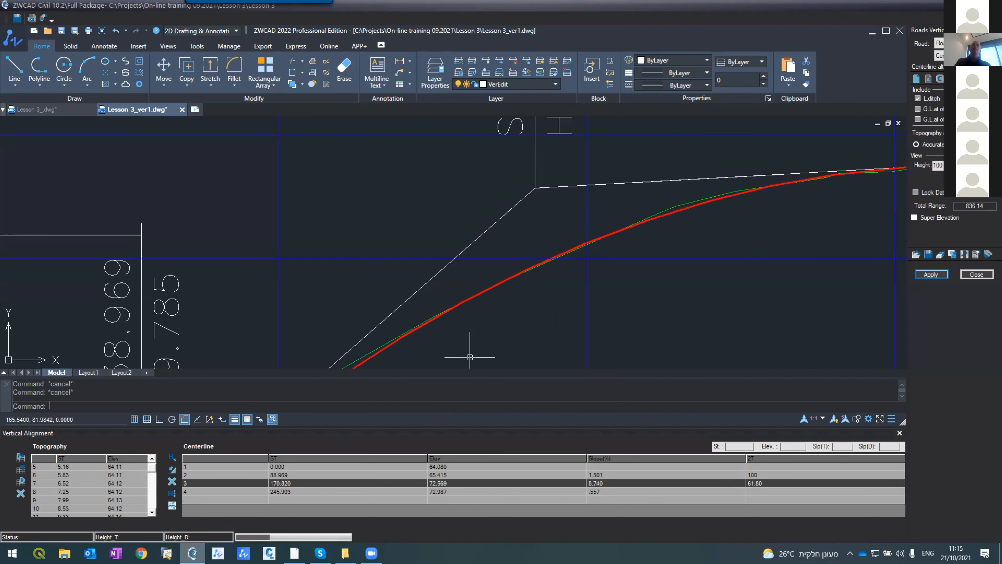
{"action": "scroll", "coordinate": [481, 275], "scroll_direction": "down", "scroll_amount": 3}
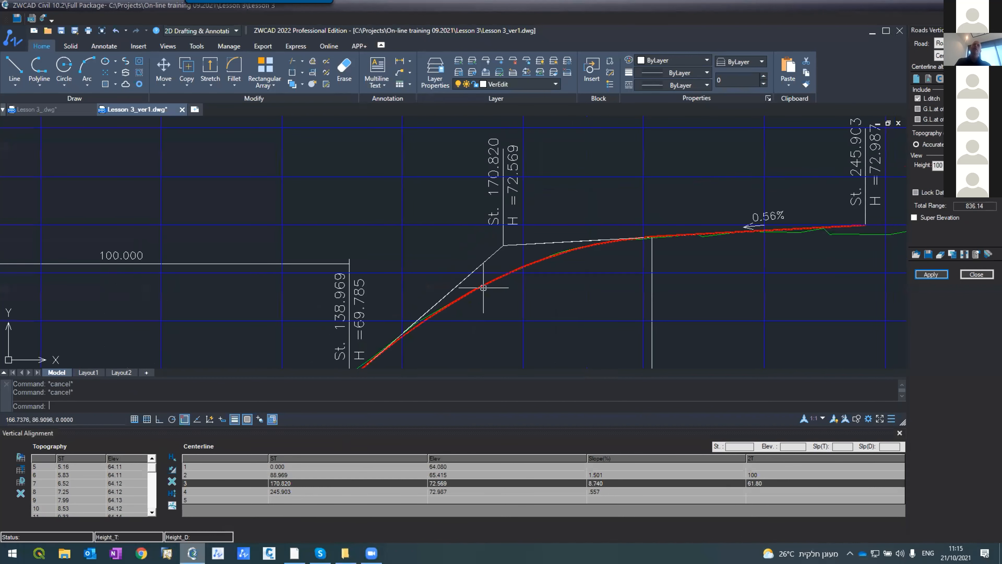
{"action": "scroll", "coordinate": [485, 294], "scroll_direction": "up", "scroll_amount": 1}
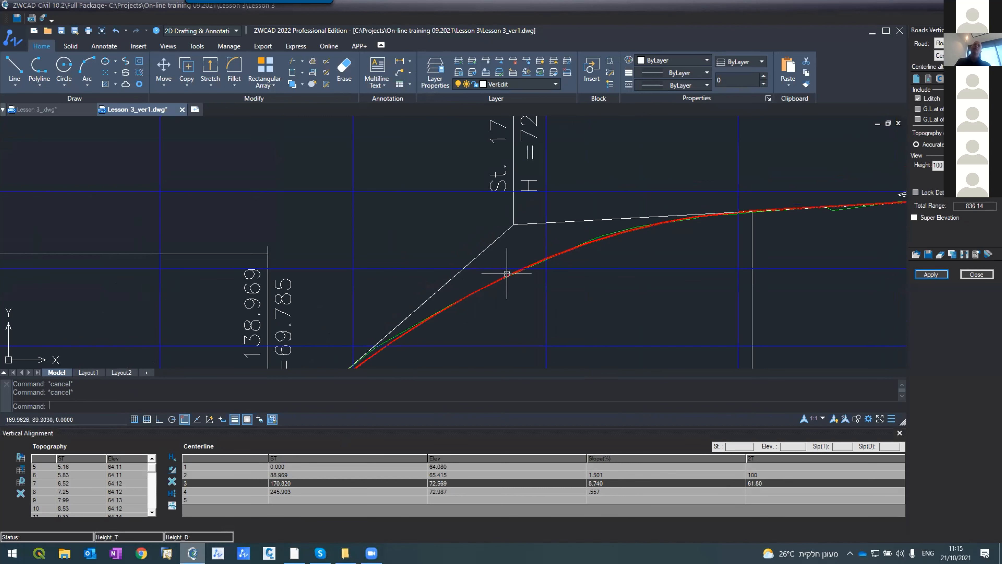
{"action": "scroll", "coordinate": [496, 279], "scroll_direction": "down", "scroll_amount": 5}
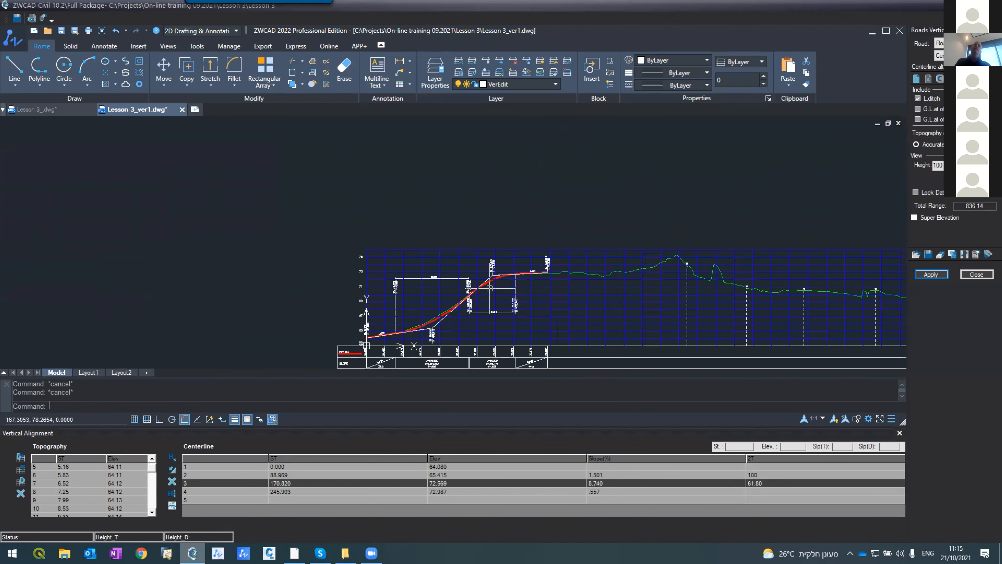
Examine how the fitted vertical curves follow the ground line up to the design line's end at station 245.903.
{"action": "scroll", "coordinate": [490, 292], "scroll_direction": "up", "scroll_amount": 2}
{"action": "scroll", "coordinate": [491, 291], "scroll_direction": "up", "scroll_amount": 2}
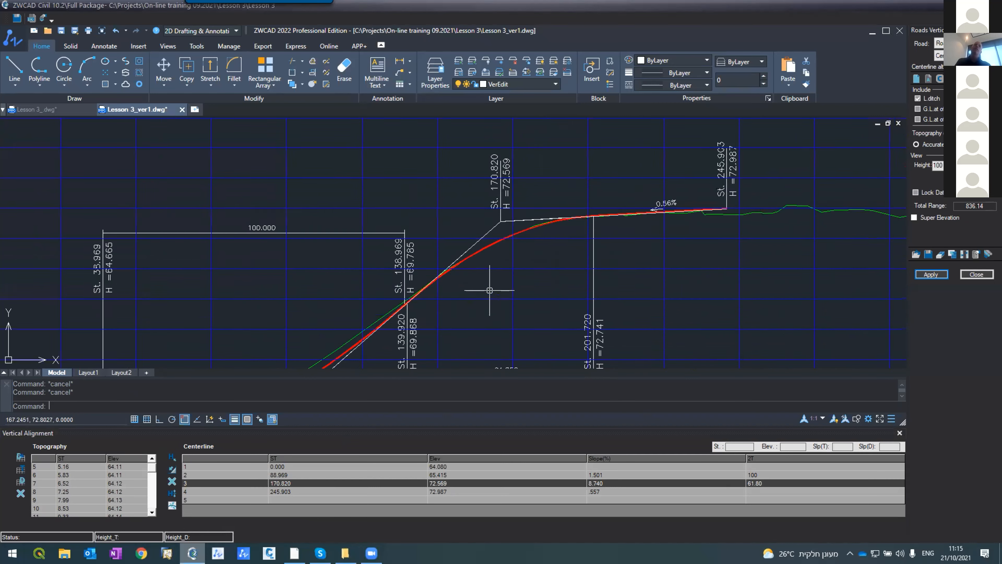
{"action": "scroll", "coordinate": [488, 287], "scroll_direction": "up", "scroll_amount": 1}
{"action": "scroll", "coordinate": [464, 287], "scroll_direction": "down", "scroll_amount": 1}
{"action": "scroll", "coordinate": [469, 285], "scroll_direction": "down", "scroll_amount": 3}
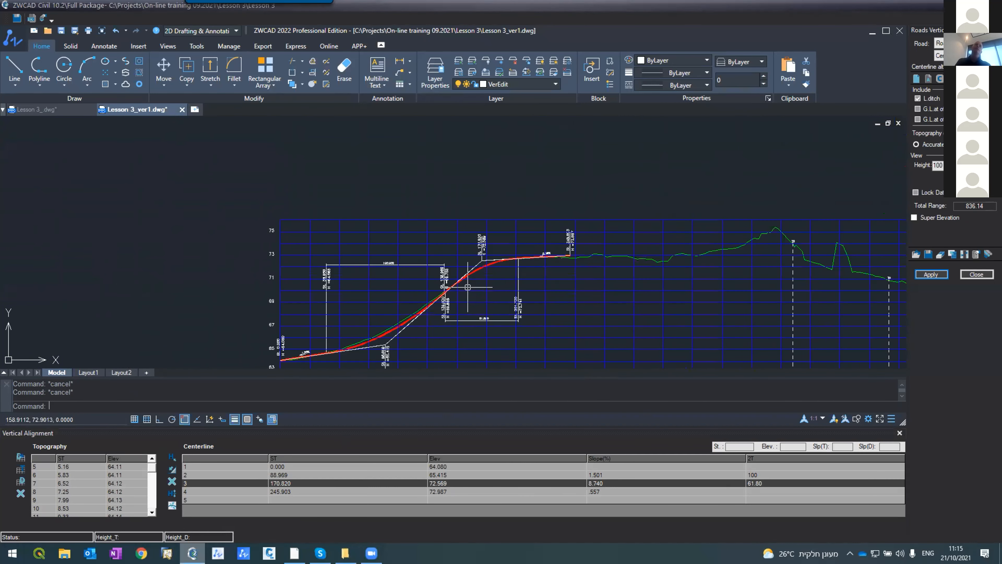
{"action": "scroll", "coordinate": [474, 284], "scroll_direction": "down", "scroll_amount": 2}
{"action": "scroll", "coordinate": [474, 285], "scroll_direction": "up", "scroll_amount": 2}
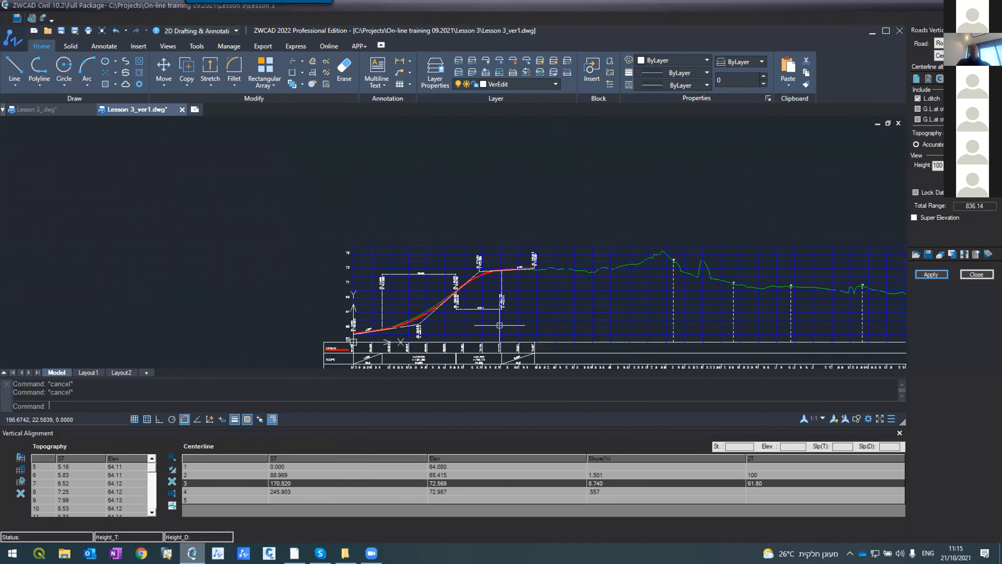
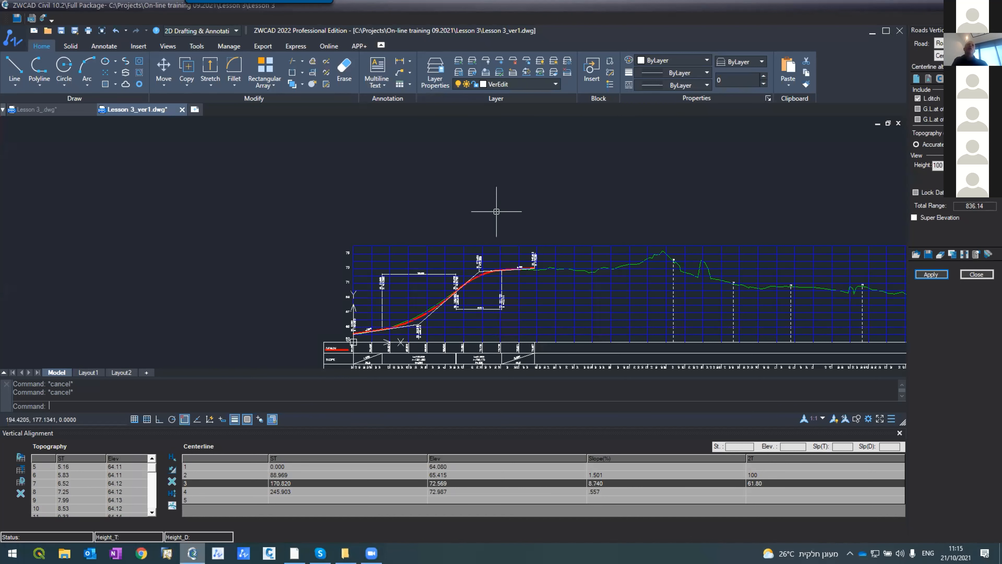
{"action": "scroll", "coordinate": [530, 269], "scroll_direction": "up", "scroll_amount": 5}
{"action": "scroll", "coordinate": [519, 217], "scroll_direction": "down", "scroll_amount": 3}
{"action": "scroll", "coordinate": [497, 230], "scroll_direction": "up", "scroll_amount": 2}
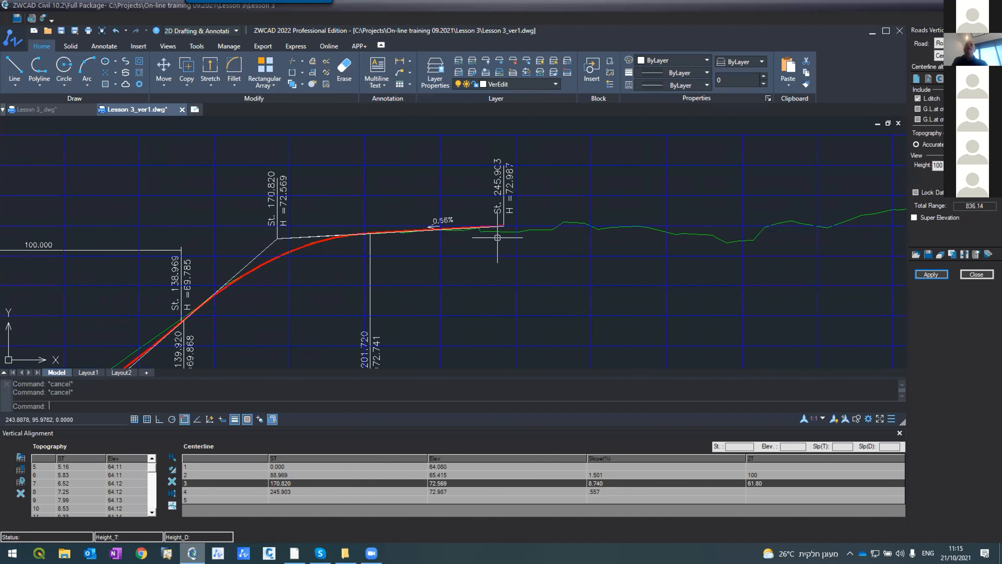
{"action": "scroll", "coordinate": [494, 230], "scroll_direction": "down", "scroll_amount": 3}
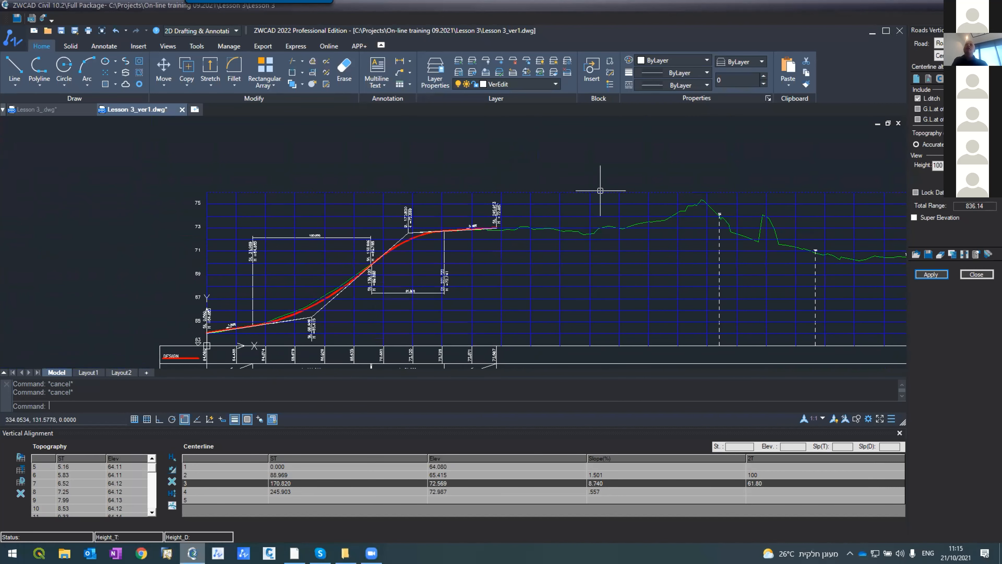
Extend the design polyline beyond its end at station 245.903, using the green ground line as the boundary.
{"action": "scroll", "coordinate": [612, 191], "scroll_direction": "up", "scroll_amount": 3}
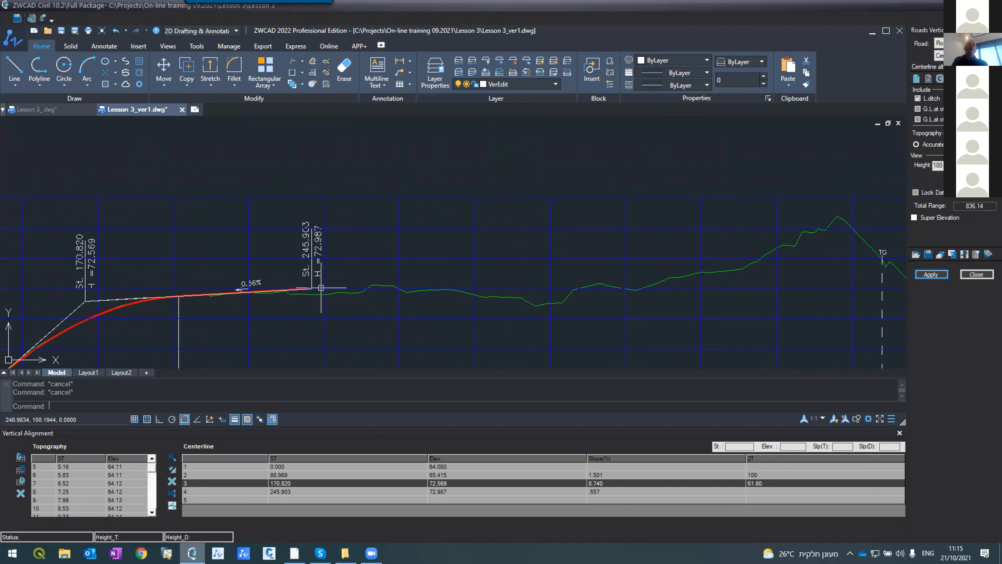
{"action": "scroll", "coordinate": [305, 291], "scroll_direction": "up", "scroll_amount": 5}
{"action": "type", "text": "ex"}
{"action": "key", "text": "Return"}
{"action": "scroll", "coordinate": [343, 294], "scroll_direction": "down", "scroll_amount": 2}
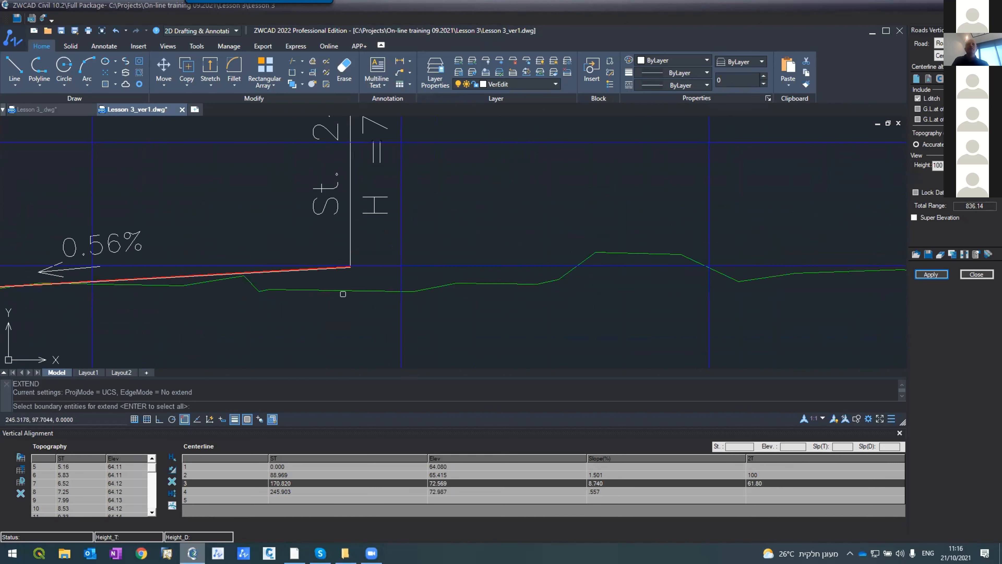
{"action": "scroll", "coordinate": [789, 209], "scroll_direction": "down", "scroll_amount": 8}
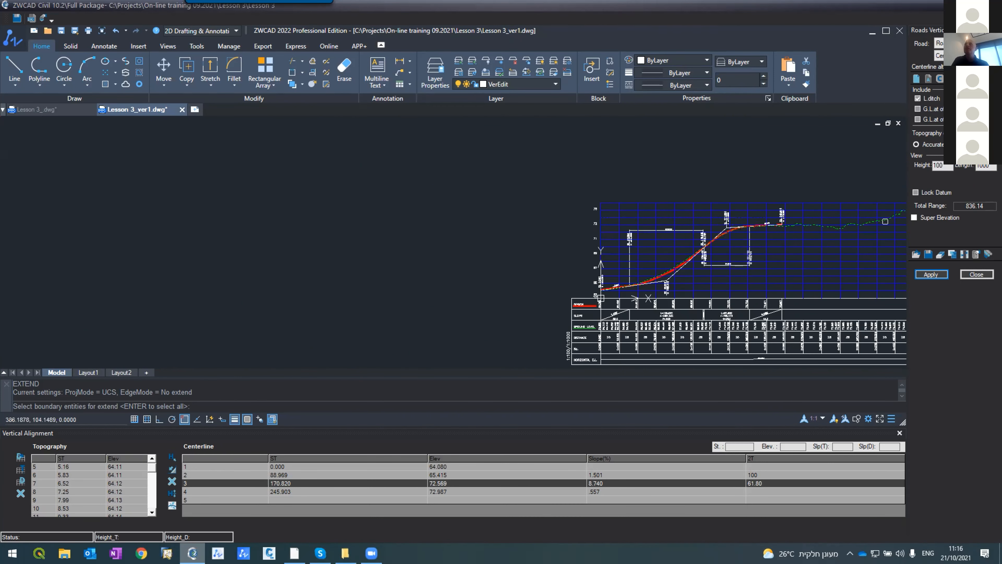
{"action": "left_click", "coordinate": [886, 221]}
{"action": "key", "text": "Return"}
{"action": "scroll", "coordinate": [791, 228], "scroll_direction": "up", "scroll_amount": 8}
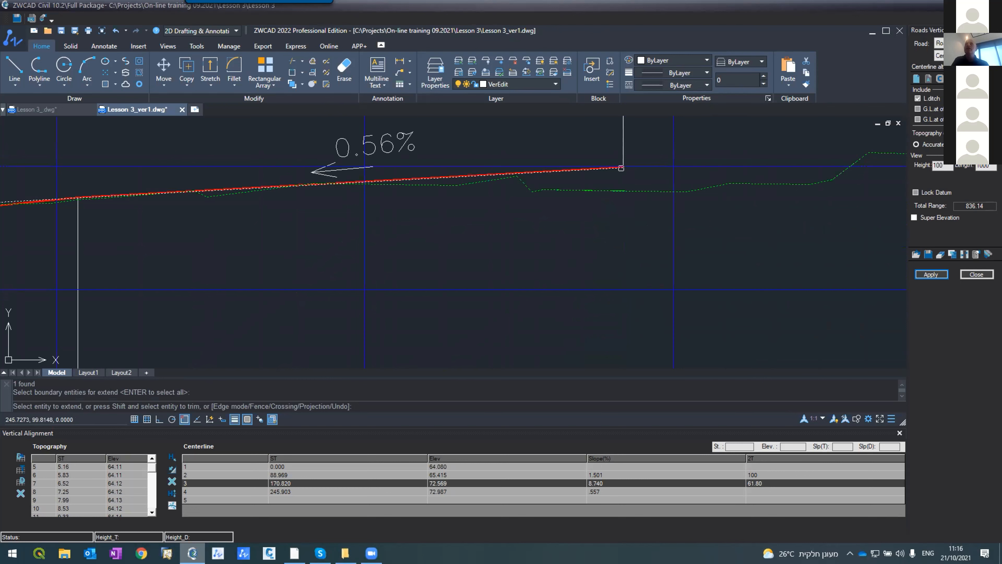
{"action": "left_click", "coordinate": [617, 168]}
{"action": "key", "text": "Return"}
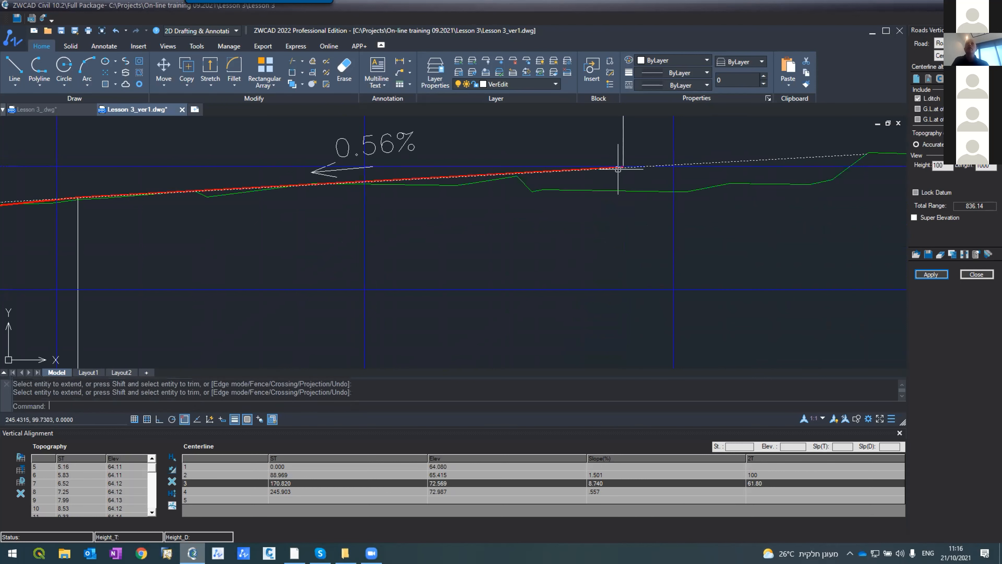
Extend the last 0.56% grade line past its end to its next crossing with the ground profile, at about station 391.
{"action": "scroll", "coordinate": [476, 250], "scroll_direction": "down", "scroll_amount": 8}
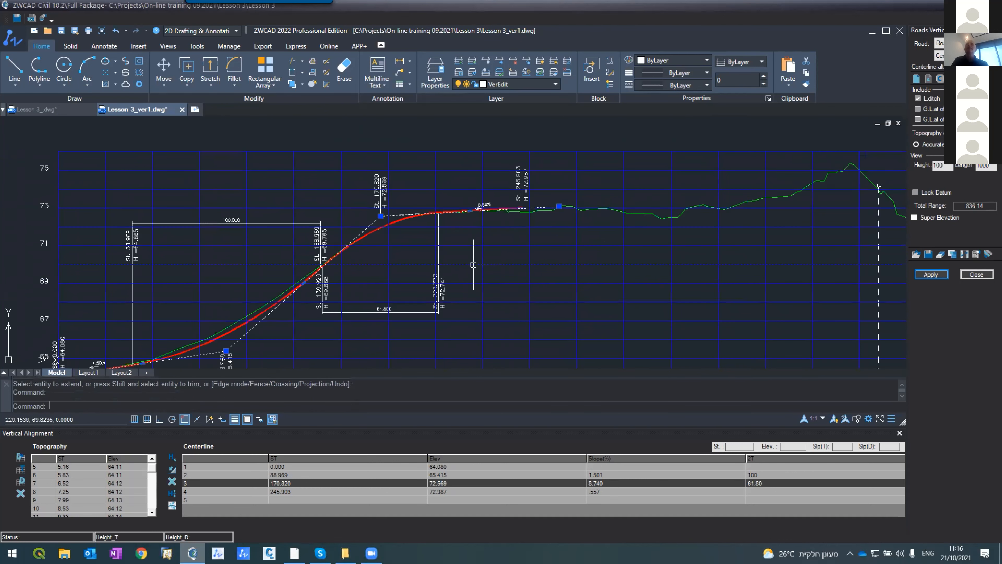
{"action": "scroll", "coordinate": [553, 210], "scroll_direction": "up", "scroll_amount": 5}
{"action": "scroll", "coordinate": [549, 217], "scroll_direction": "down", "scroll_amount": 3}
{"action": "scroll", "coordinate": [577, 217], "scroll_direction": "up", "scroll_amount": 4}
{"action": "key", "text": "Escape"}
{"action": "type", "text": "ex"}
{"action": "key", "text": "Return"}
{"action": "scroll", "coordinate": [592, 265], "scroll_direction": "down", "scroll_amount": 5}
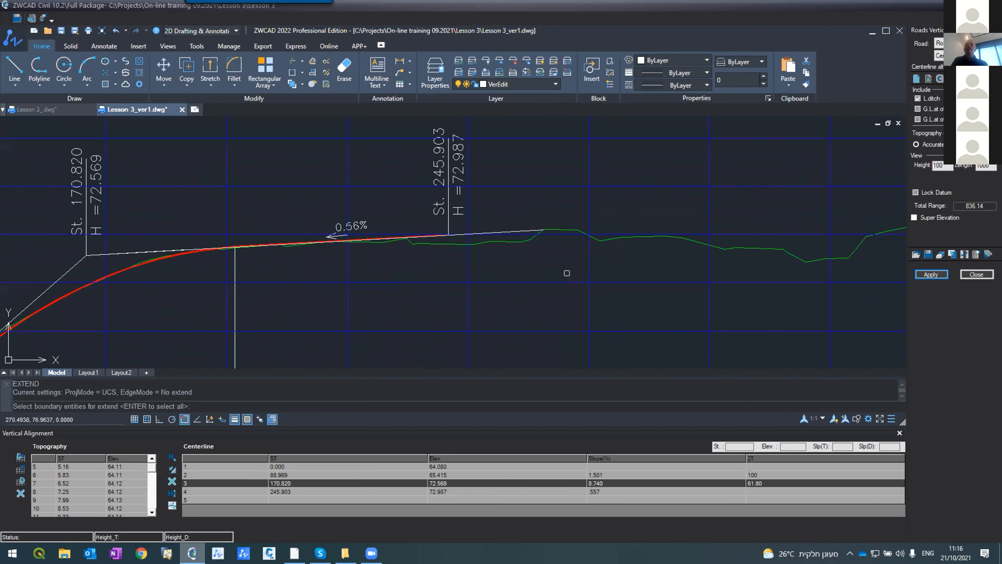
{"action": "scroll", "coordinate": [762, 216], "scroll_direction": "up", "scroll_amount": 1}
{"action": "left_click", "coordinate": [867, 220]}
{"action": "key", "text": "Return"}
{"action": "scroll", "coordinate": [644, 222], "scroll_direction": "up", "scroll_amount": 5}
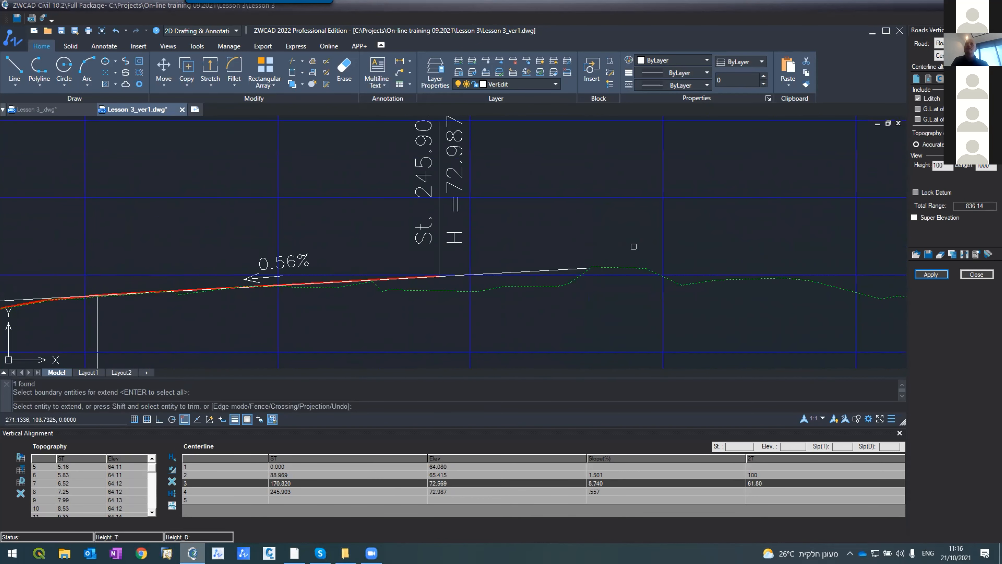
{"action": "left_click", "coordinate": [573, 270]}
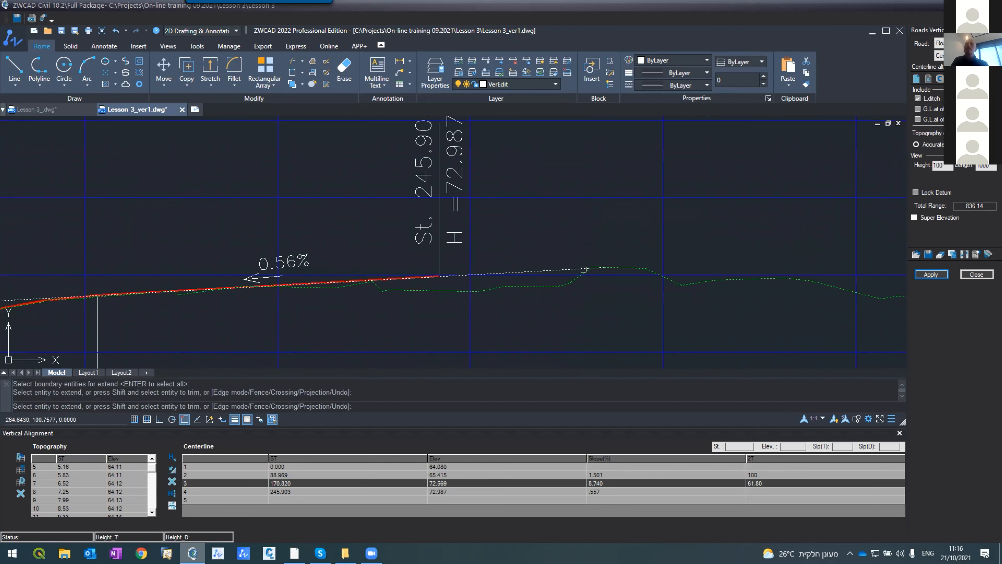
{"action": "left_click", "coordinate": [598, 269]}
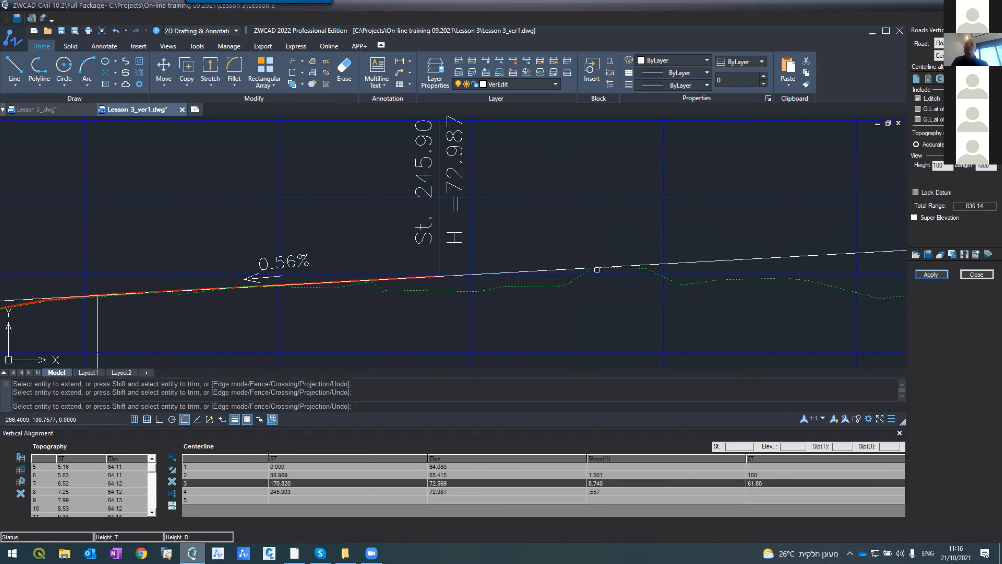
{"action": "scroll", "coordinate": [518, 275], "scroll_direction": "down", "scroll_amount": 5}
{"action": "key", "text": "Escape"}
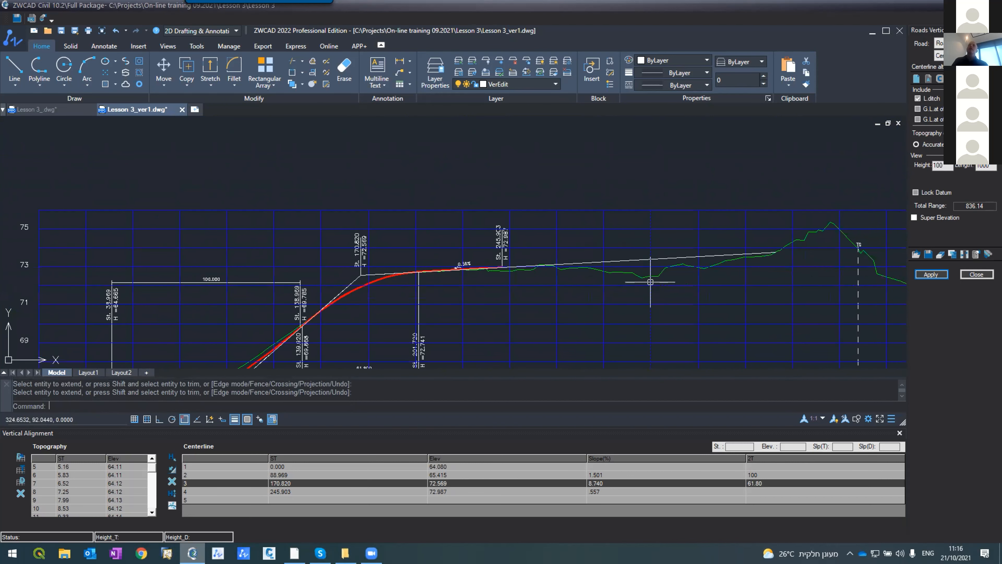
Apply the vertical alignment changes to redraw the design profile along the extended grade line.
{"action": "scroll", "coordinate": [648, 283], "scroll_direction": "down", "scroll_amount": 3}
{"action": "scroll", "coordinate": [649, 283], "scroll_direction": "up", "scroll_amount": 3}
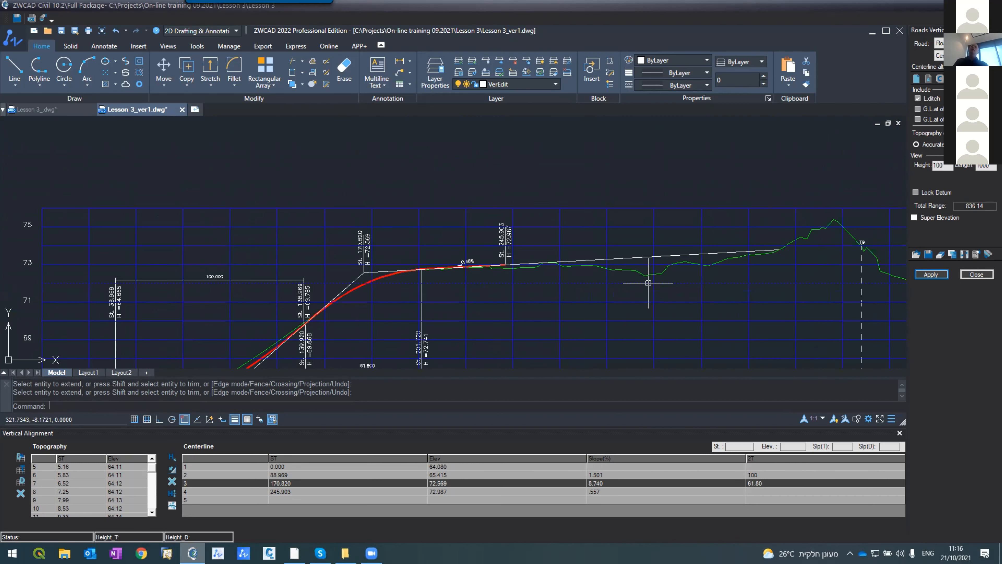
{"action": "left_click", "coordinate": [931, 274]}
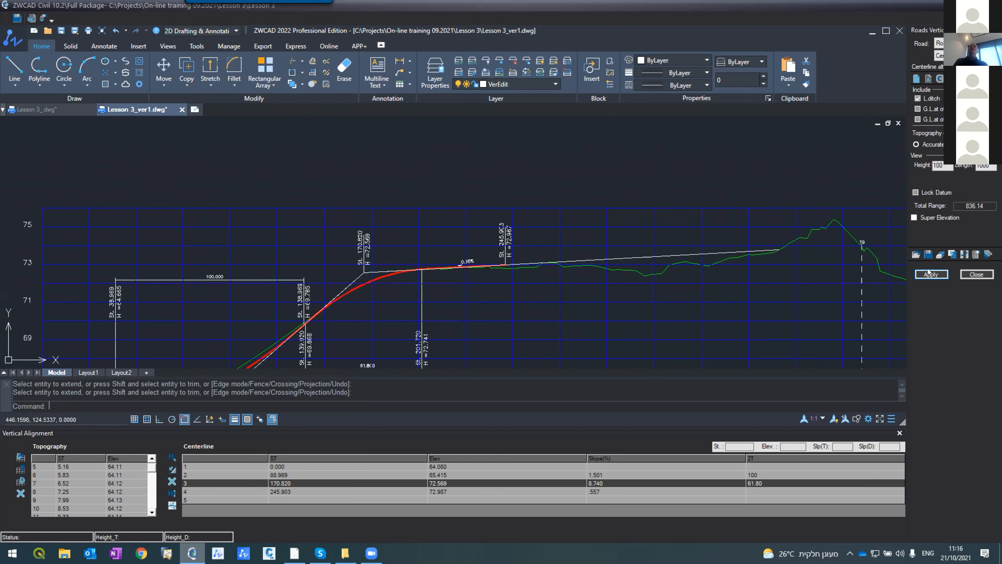
{"action": "left_click", "coordinate": [479, 294]}
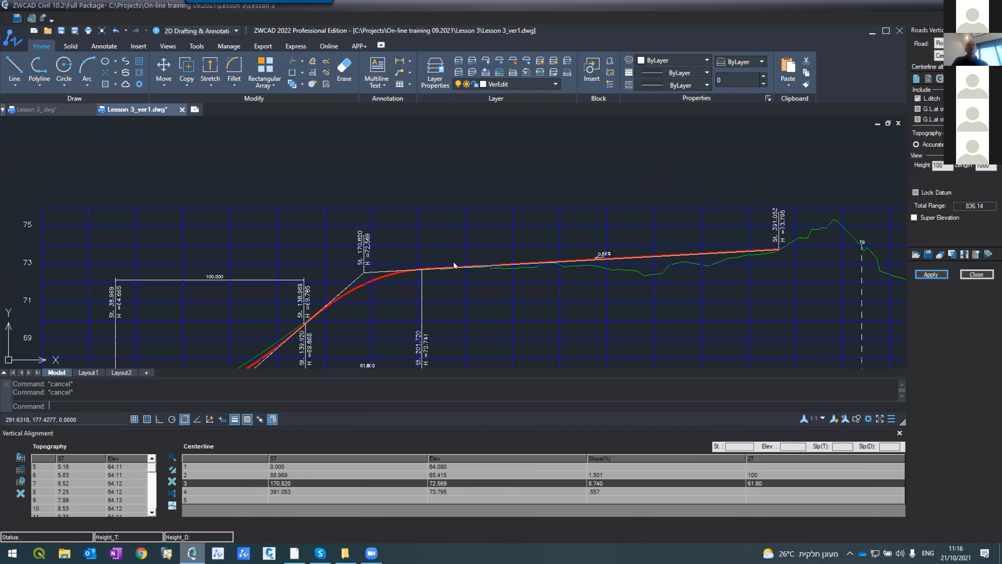
Examine the updated design line against the ground profile, including both vertical curves and the profile data bands.
{"action": "scroll", "coordinate": [426, 199], "scroll_direction": "down", "scroll_amount": 5}
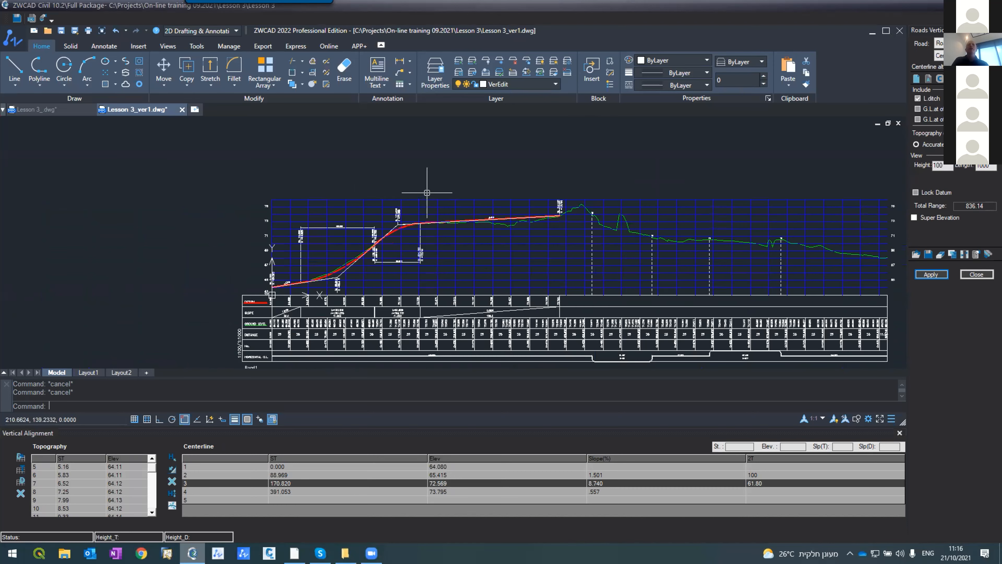
{"action": "scroll", "coordinate": [427, 198], "scroll_direction": "up", "scroll_amount": 5}
{"action": "scroll", "coordinate": [428, 199], "scroll_direction": "down", "scroll_amount": 8}
{"action": "scroll", "coordinate": [430, 200], "scroll_direction": "up", "scroll_amount": 6}
{"action": "scroll", "coordinate": [430, 201], "scroll_direction": "up", "scroll_amount": 4}
{"action": "scroll", "coordinate": [444, 221], "scroll_direction": "down", "scroll_amount": 3}
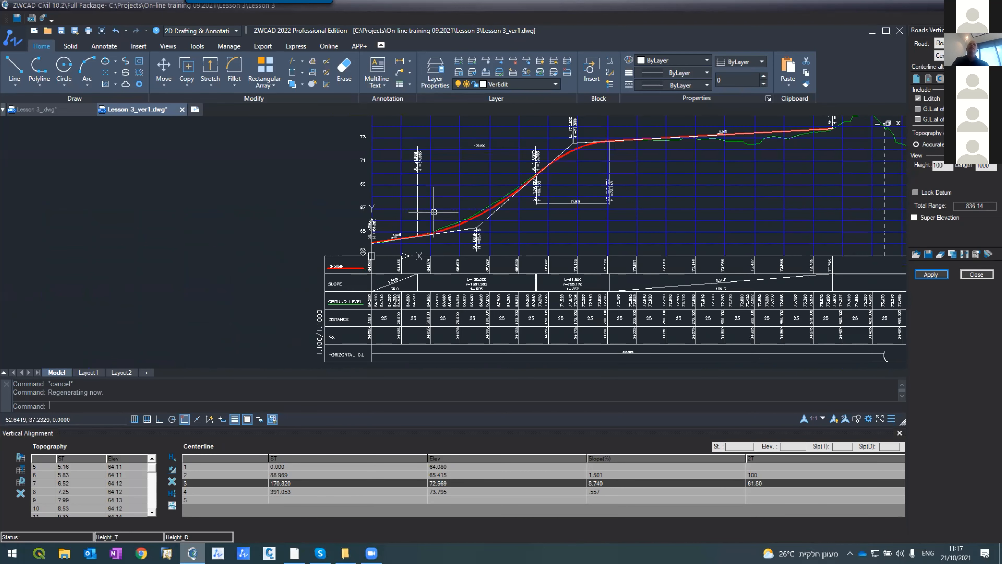
{"action": "scroll", "coordinate": [446, 205], "scroll_direction": "up", "scroll_amount": 4}
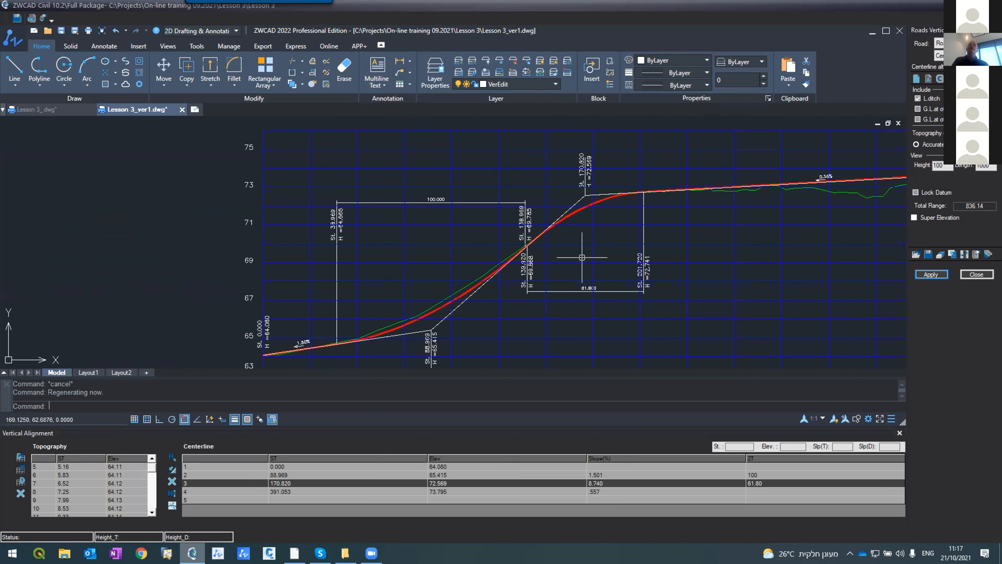
{"action": "left_click", "coordinate": [528, 246]}
{"action": "scroll", "coordinate": [513, 209], "scroll_direction": "down", "scroll_amount": 2}
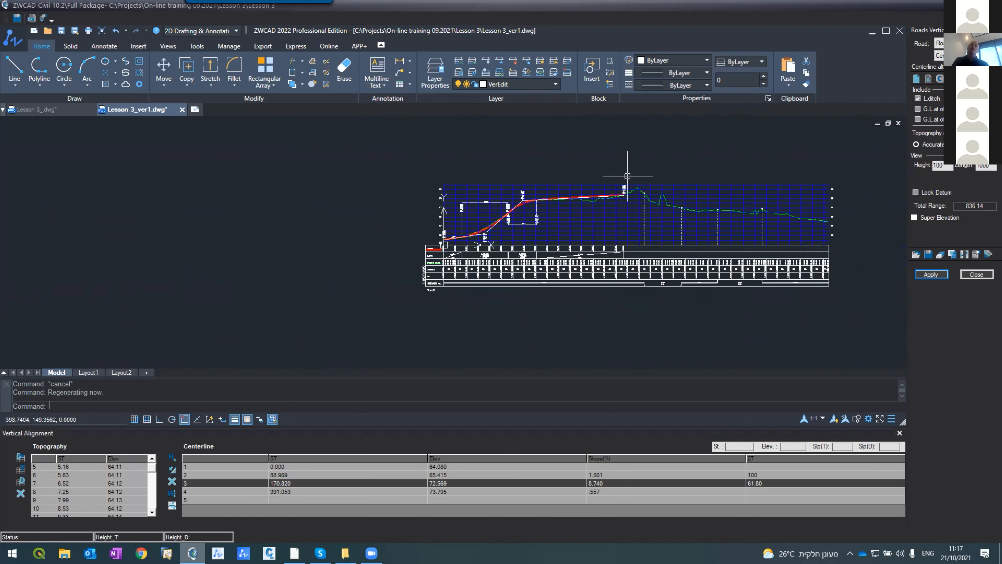
{"action": "scroll", "coordinate": [628, 185], "scroll_direction": "down", "scroll_amount": 2}
{"action": "scroll", "coordinate": [623, 209], "scroll_direction": "down", "scroll_amount": 2}
{"action": "scroll", "coordinate": [501, 235], "scroll_direction": "up", "scroll_amount": 8}
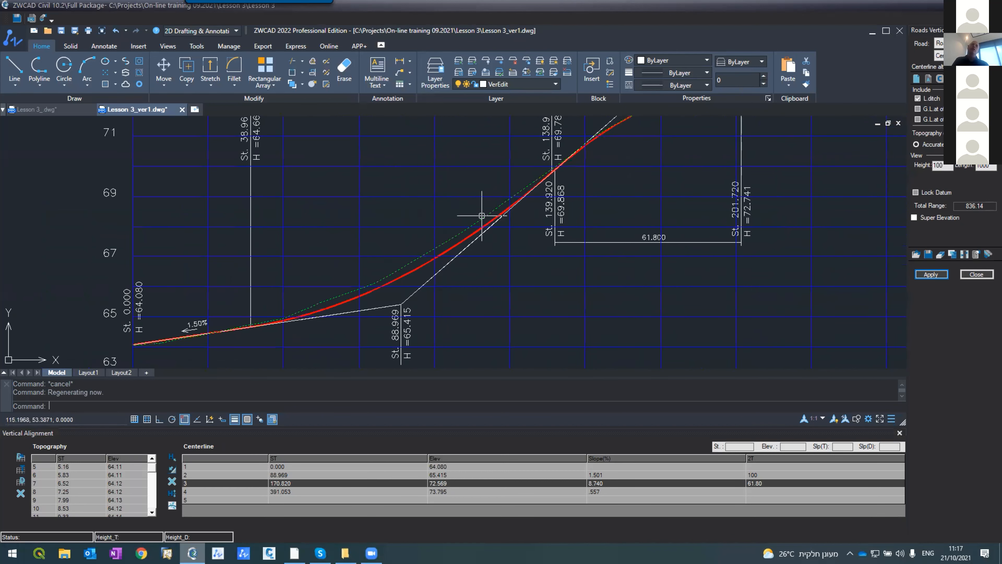
{"action": "scroll", "coordinate": [513, 276], "scroll_direction": "down", "scroll_amount": 4}
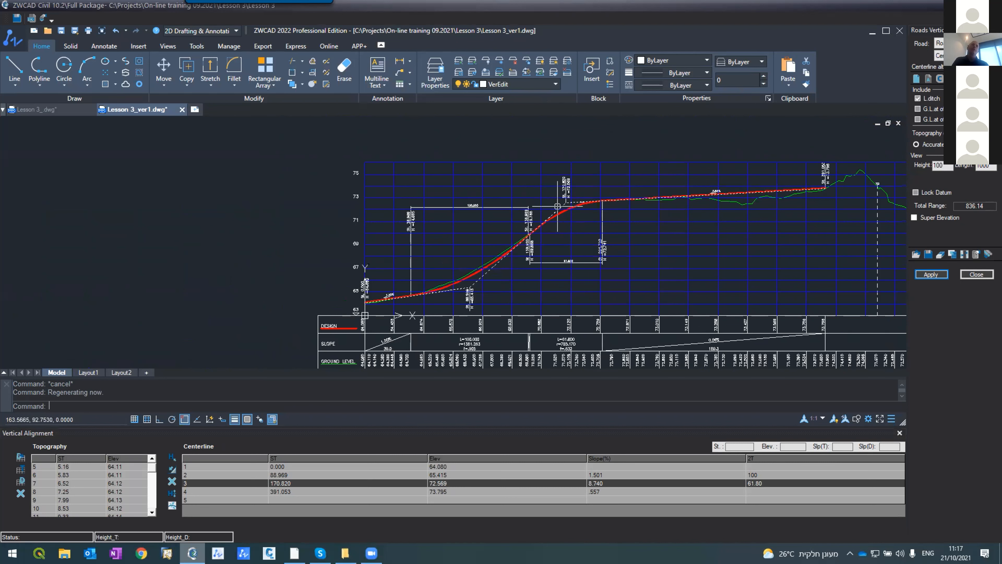
{"action": "scroll", "coordinate": [558, 206], "scroll_direction": "down", "scroll_amount": 3}
{"action": "scroll", "coordinate": [704, 176], "scroll_direction": "up", "scroll_amount": 3}
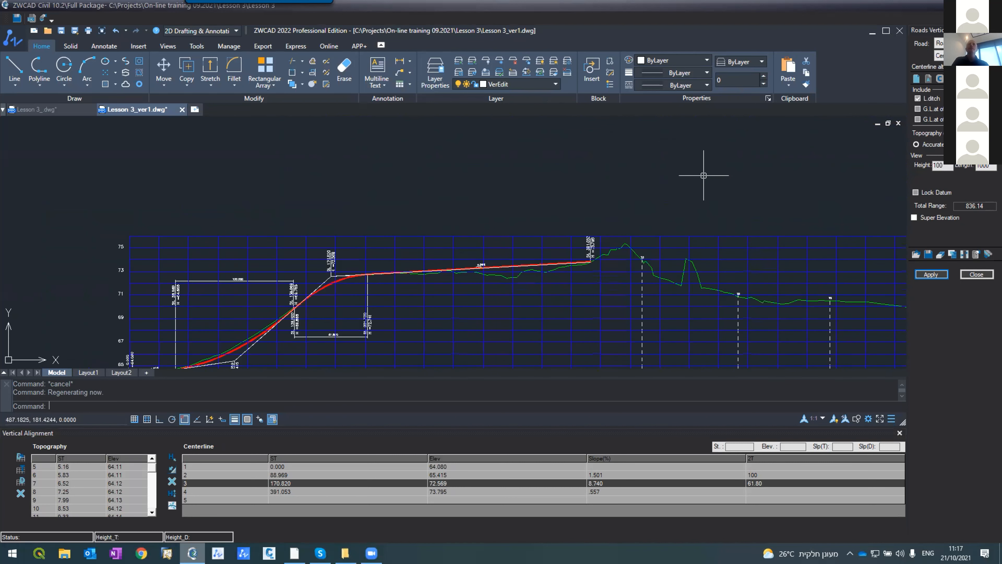
{"action": "scroll", "coordinate": [594, 237], "scroll_direction": "down", "scroll_amount": 2}
{"action": "scroll", "coordinate": [563, 207], "scroll_direction": "down", "scroll_amount": 1}
Start a polyline at the design line's end and draw its first segment down to the ground profile at about station 554, elevation 70.24.
{"action": "scroll", "coordinate": [568, 221], "scroll_direction": "up", "scroll_amount": 5}
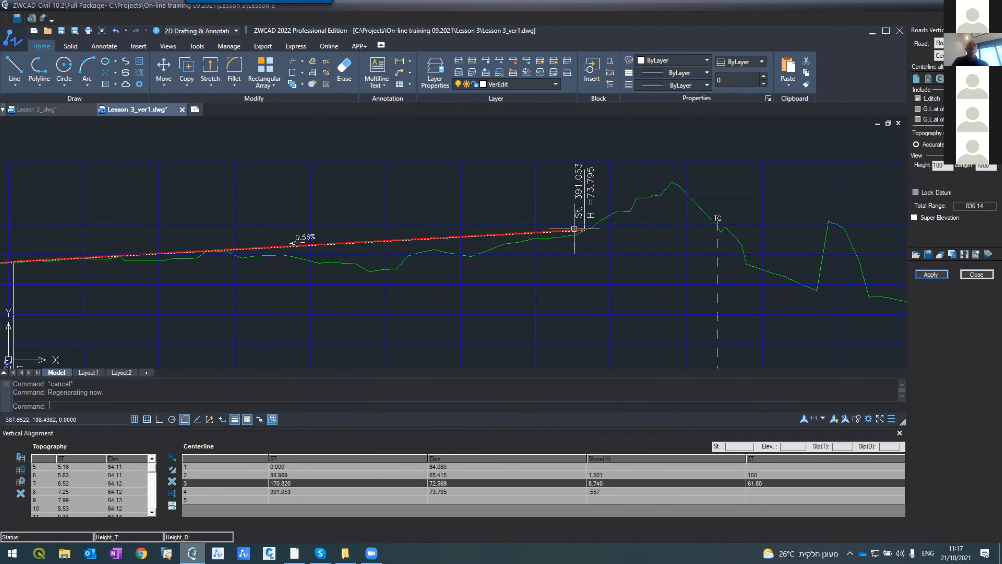
{"action": "scroll", "coordinate": [574, 228], "scroll_direction": "down", "scroll_amount": 2}
{"action": "scroll", "coordinate": [593, 217], "scroll_direction": "up", "scroll_amount": 3}
{"action": "type", "text": "pl"}
{"action": "key", "text": "Return"}
{"action": "left_click", "coordinate": [556, 246]}
{"action": "scroll", "coordinate": [509, 166], "scroll_direction": "down", "scroll_amount": 3}
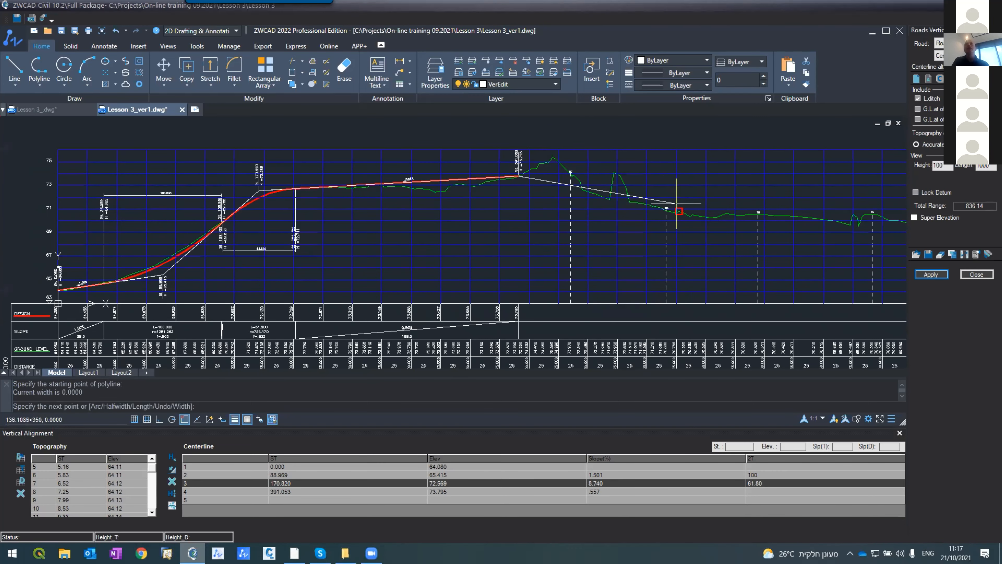
{"action": "scroll", "coordinate": [682, 197], "scroll_direction": "down", "scroll_amount": 4}
{"action": "scroll", "coordinate": [663, 170], "scroll_direction": "up", "scroll_amount": 3}
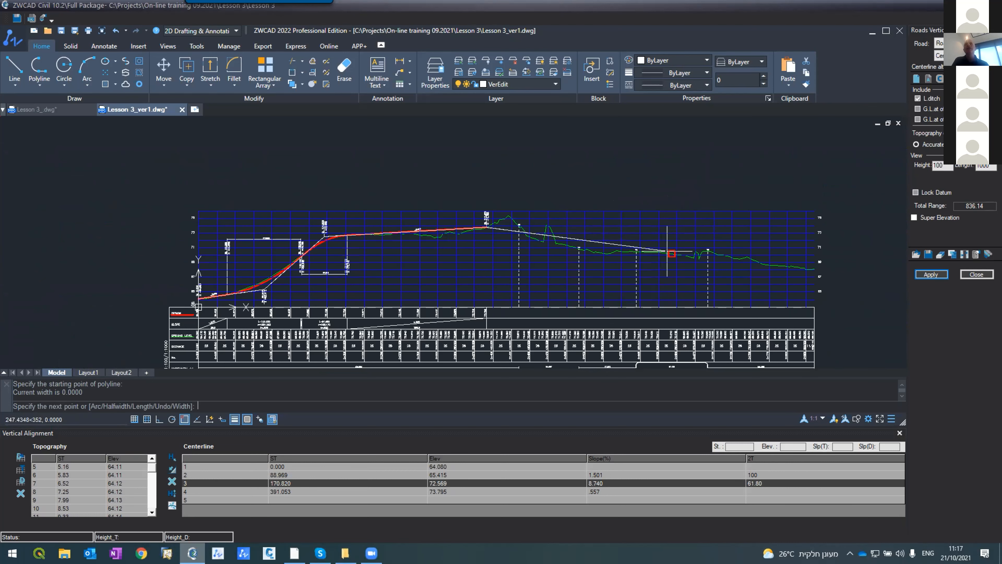
{"action": "left_click", "coordinate": [606, 254]}
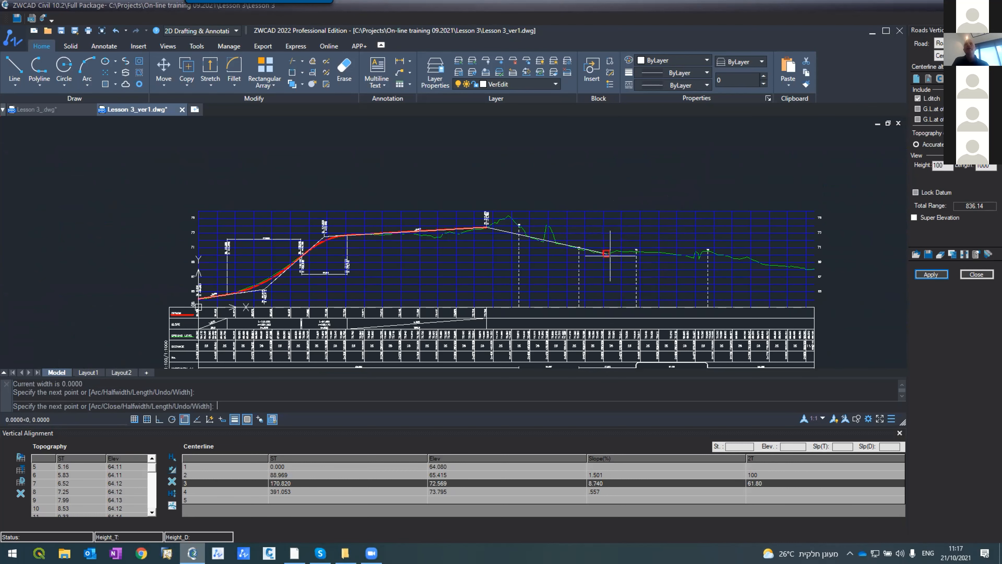
Continue the polyline to about station 716, elevation 69.95, finish it at station 836.14, elevation 68.15, and apply the vertical alignment.
{"action": "scroll", "coordinate": [701, 240], "scroll_direction": "up", "scroll_amount": 4}
{"action": "scroll", "coordinate": [695, 235], "scroll_direction": "down", "scroll_amount": 4}
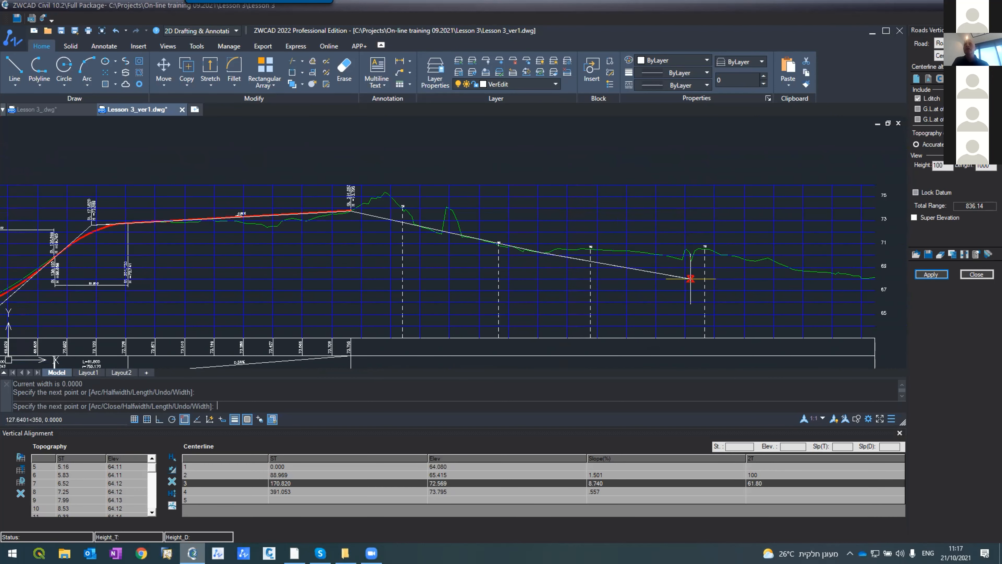
{"action": "left_click", "coordinate": [733, 255]}
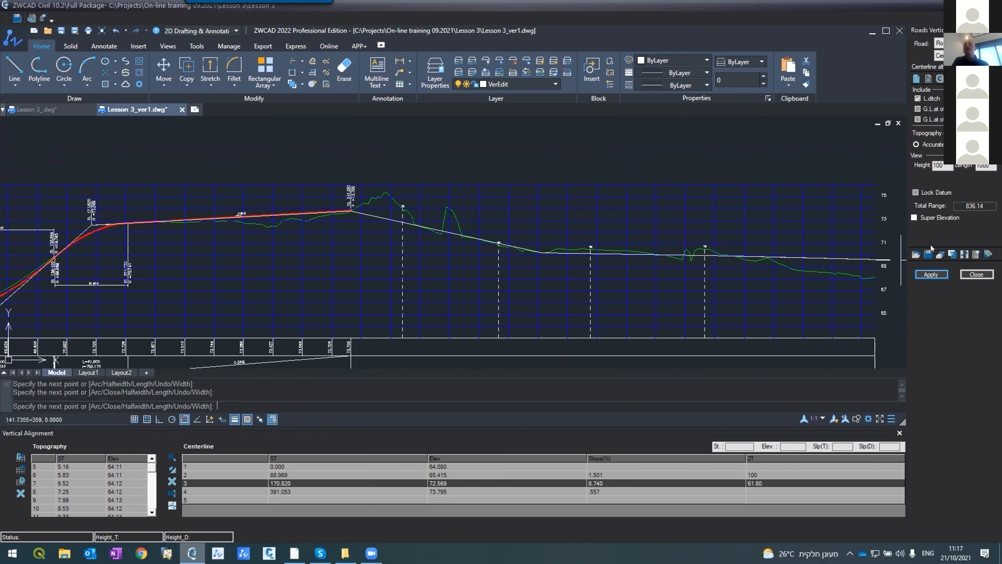
{"action": "scroll", "coordinate": [872, 263], "scroll_direction": "up", "scroll_amount": 4}
{"action": "left_click", "coordinate": [884, 292]}
{"action": "key", "text": "Return"}
{"action": "left_click", "coordinate": [931, 274]}
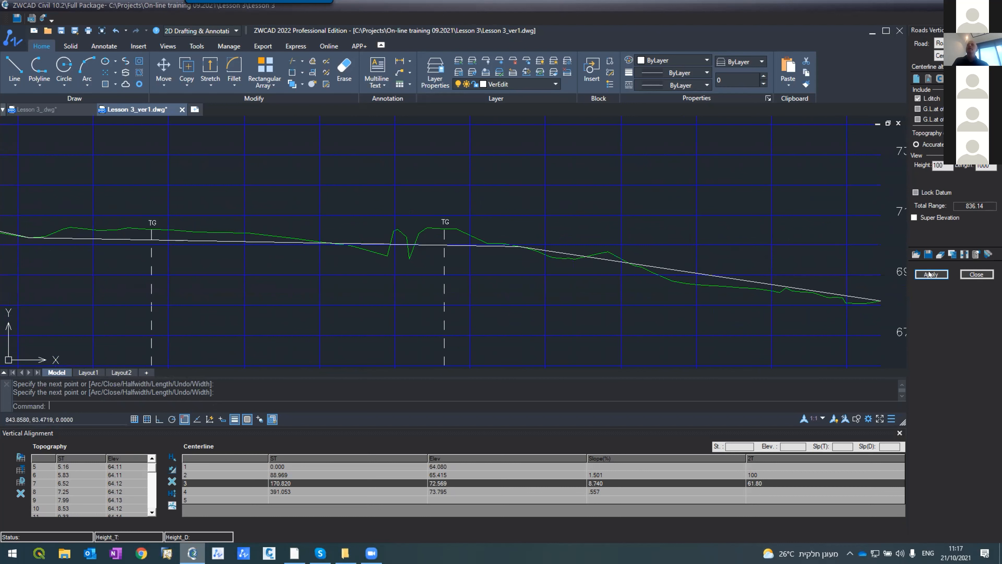
{"action": "left_click", "coordinate": [471, 294]}
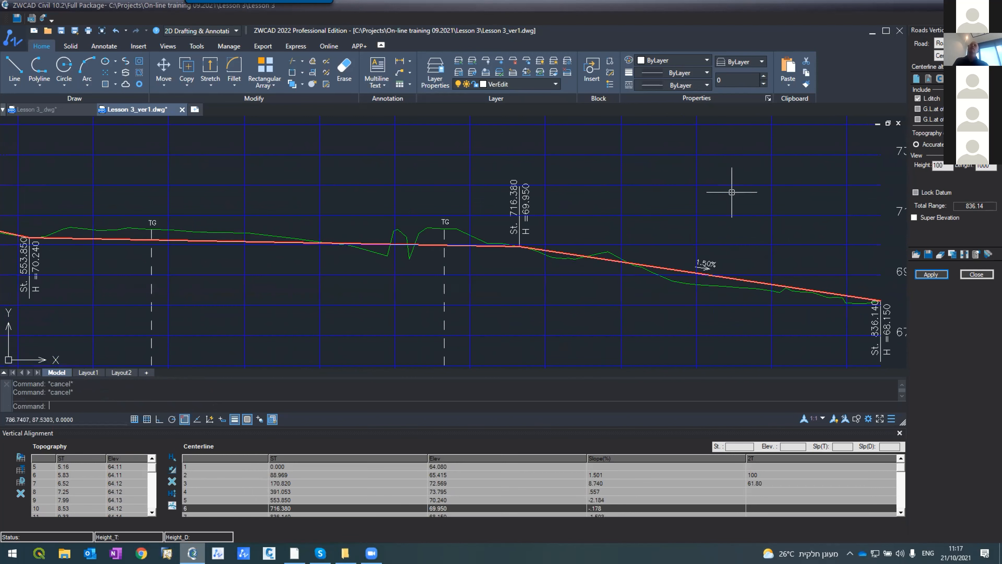
Set the vertical curve length (2T) at station 553.850 to 150 and apply it to the alignment.
{"action": "scroll", "coordinate": [738, 190], "scroll_direction": "down", "scroll_amount": 5}
{"action": "scroll", "coordinate": [513, 173], "scroll_direction": "up", "scroll_amount": 2}
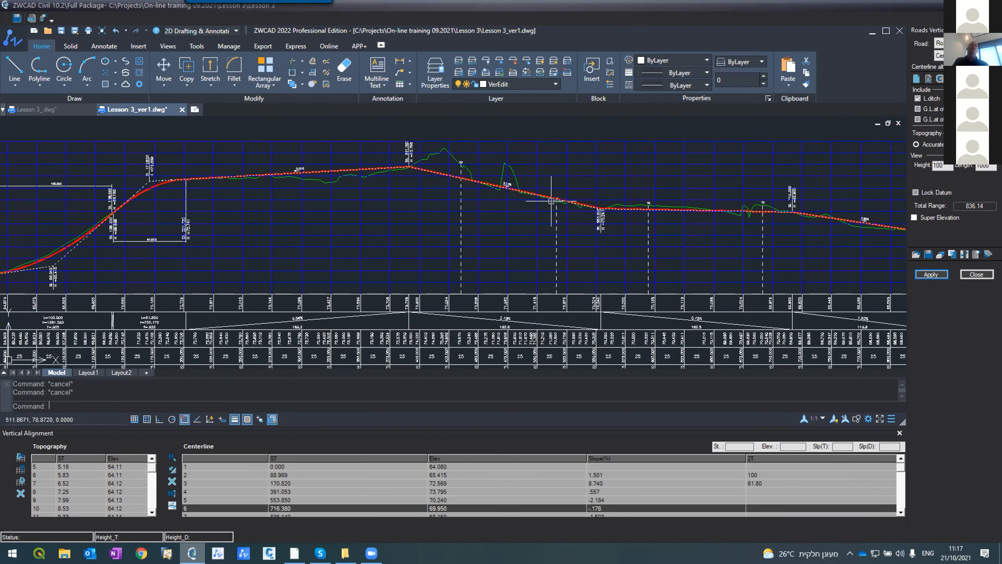
{"action": "scroll", "coordinate": [604, 207], "scroll_direction": "up", "scroll_amount": 2}
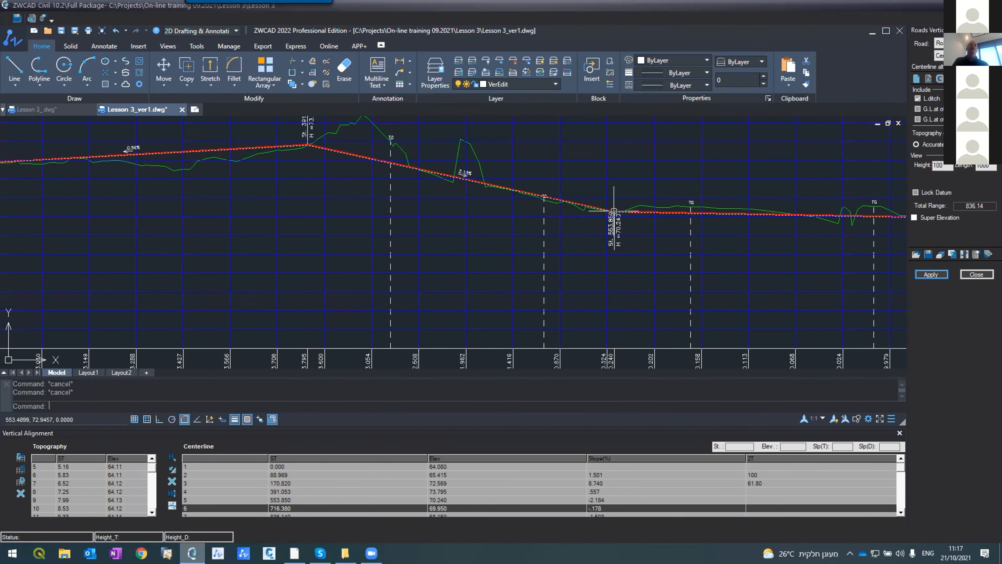
{"action": "scroll", "coordinate": [615, 211], "scroll_direction": "up", "scroll_amount": 3}
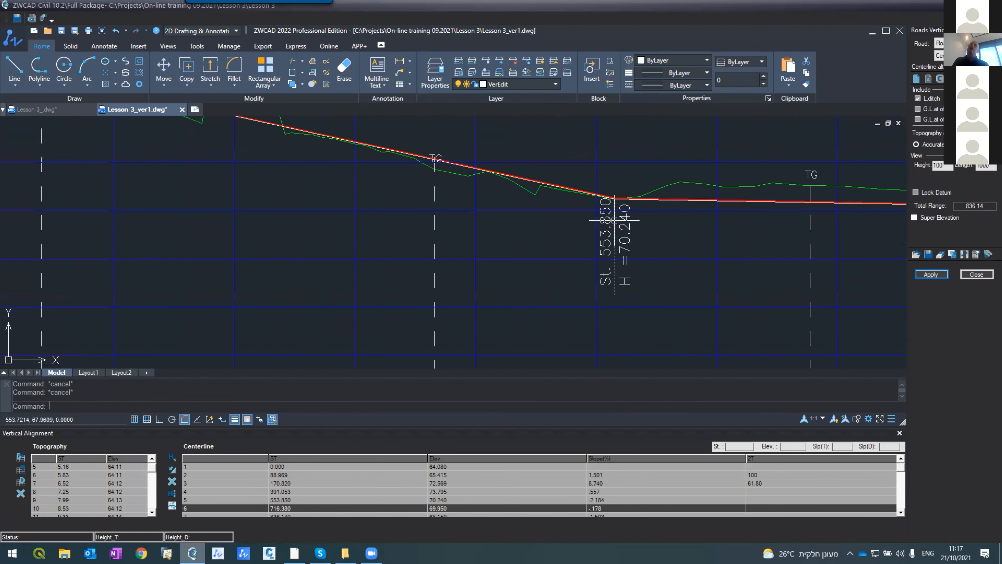
{"action": "left_click", "coordinate": [278, 503]}
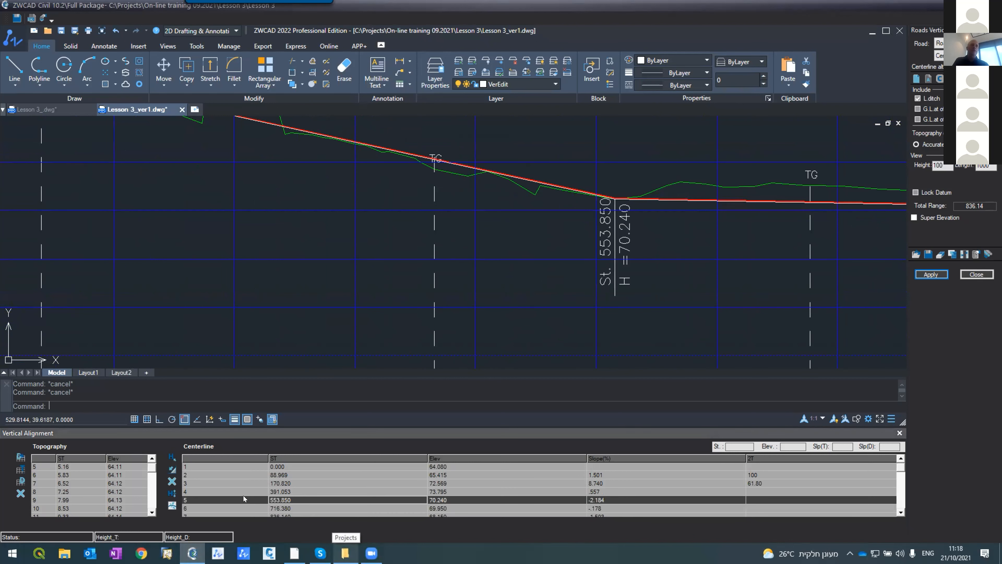
{"action": "left_click", "coordinate": [776, 500]}
{"action": "type", "text": "150"}
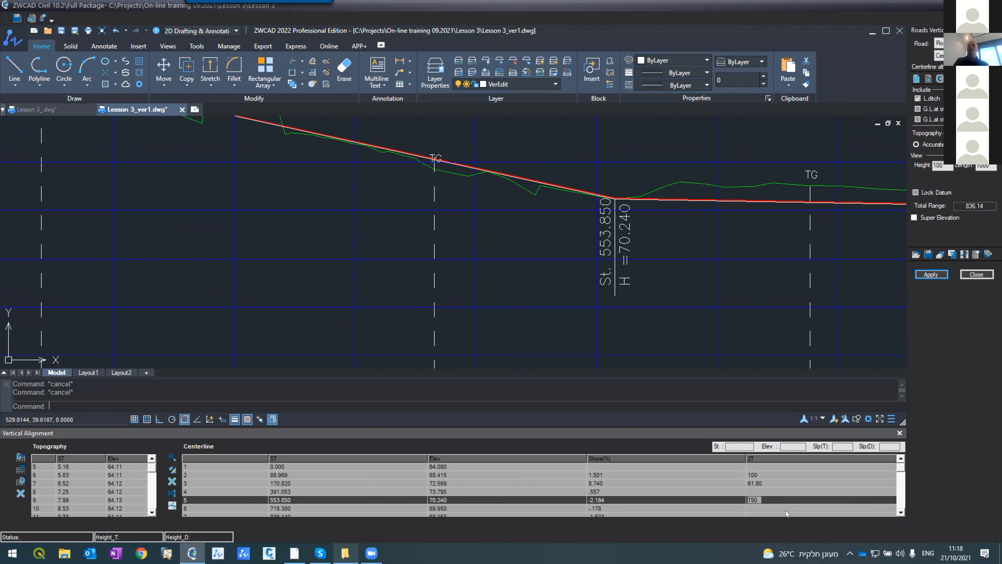
{"action": "key", "text": "Return"}
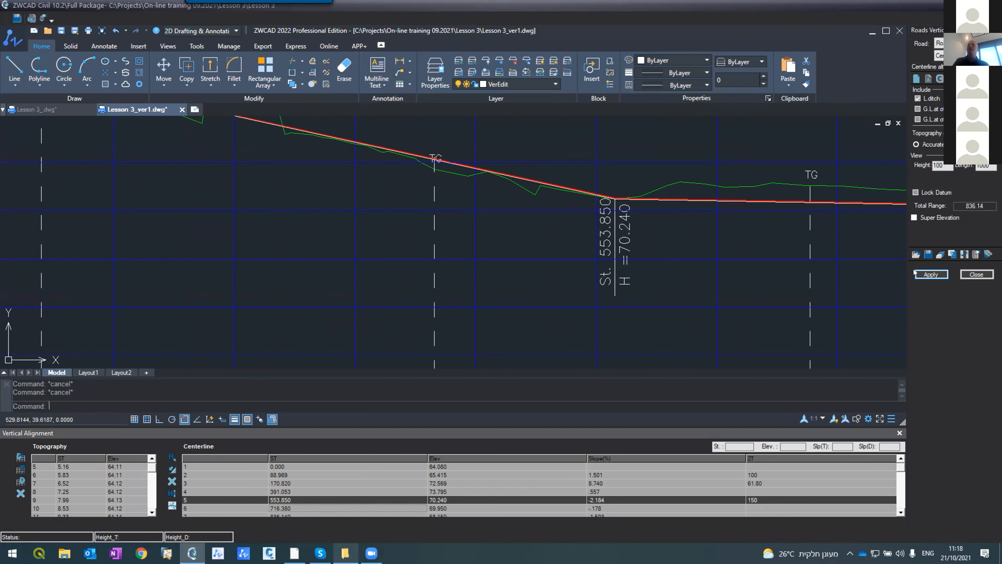
{"action": "left_click", "coordinate": [930, 274]}
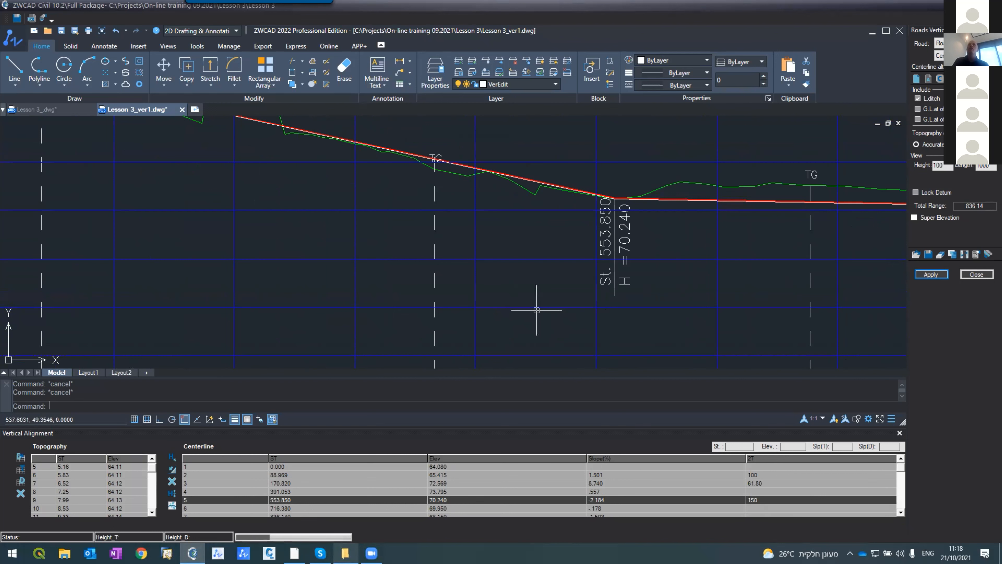
{"action": "key", "text": "Escape"}
{"action": "key", "text": "Escape"}
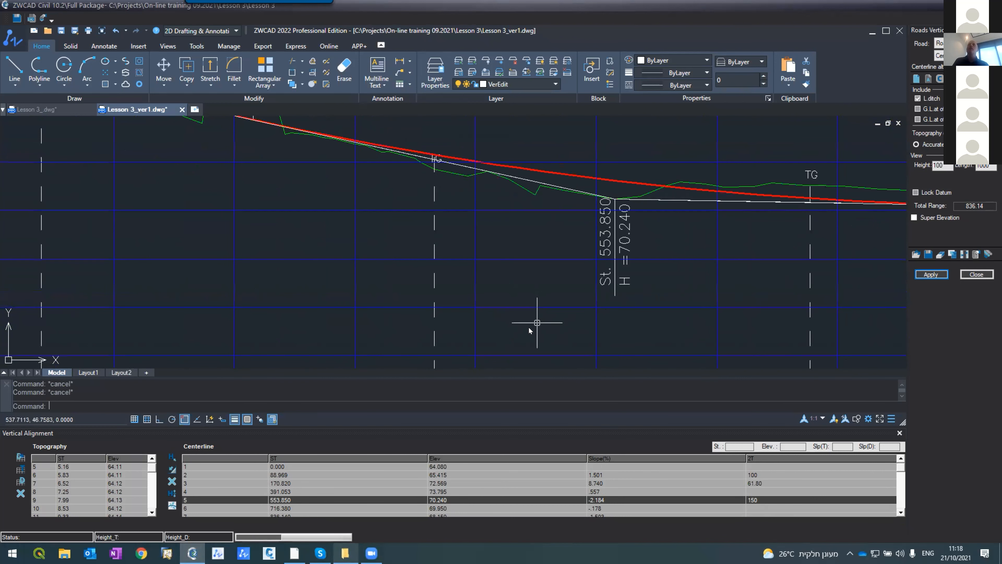
{"action": "scroll", "coordinate": [527, 300], "scroll_direction": "down", "scroll_amount": 3}
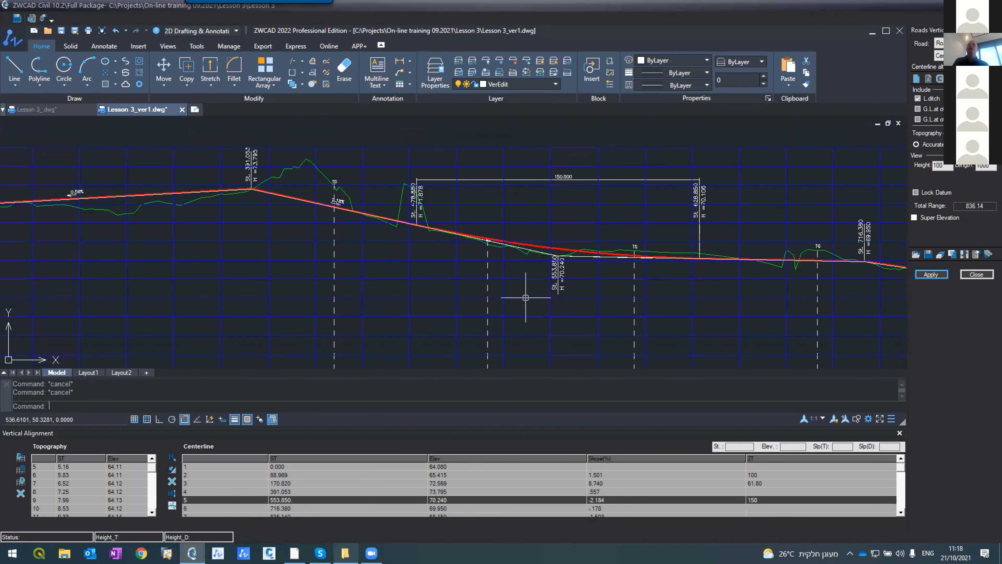
{"action": "scroll", "coordinate": [505, 188], "scroll_direction": "up", "scroll_amount": 2}
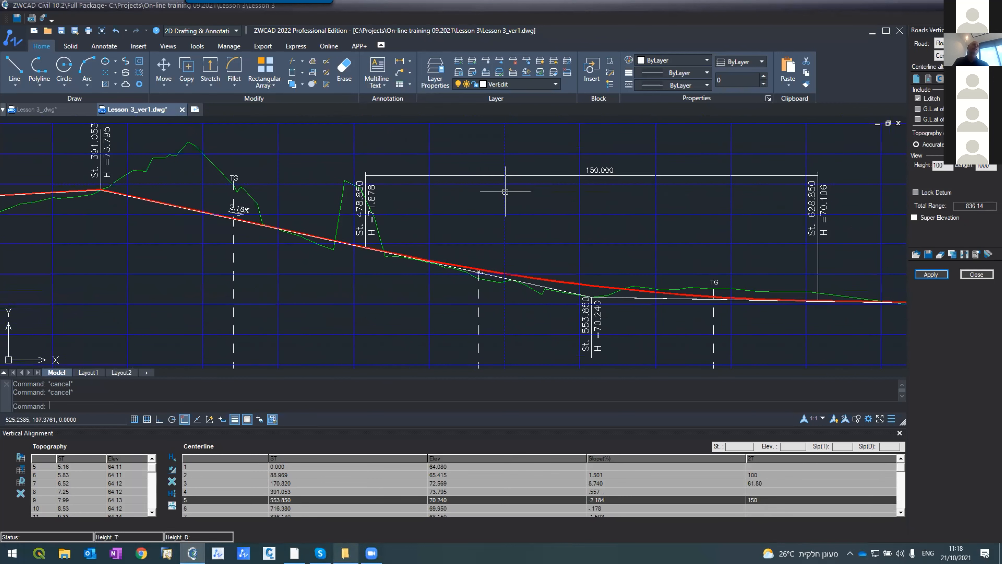
{"action": "scroll", "coordinate": [507, 193], "scroll_direction": "down", "scroll_amount": 6}
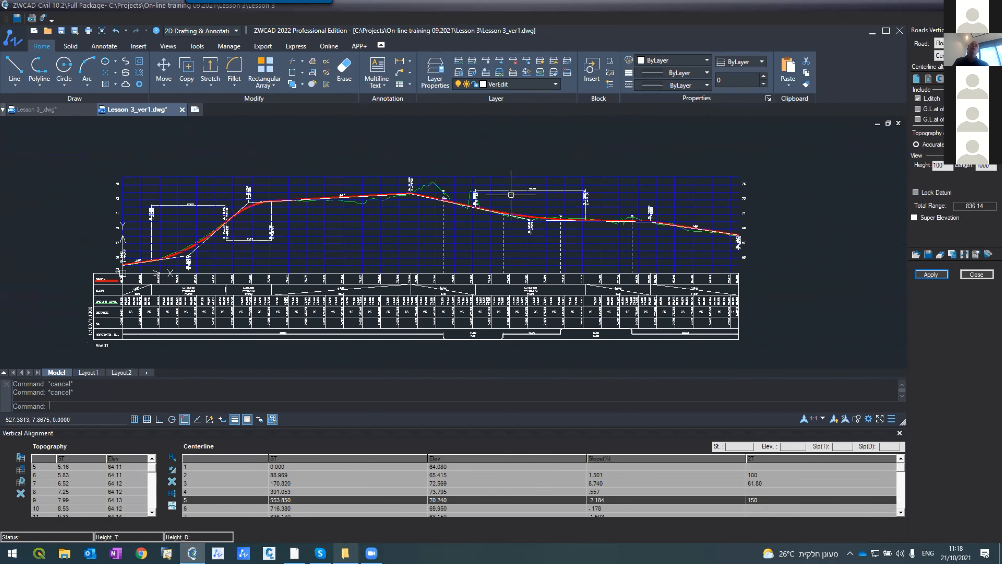
Set the vertical curve length (2T) at station 391.053 to 50 and apply the change to the vertical alignment only.
{"action": "scroll", "coordinate": [395, 187], "scroll_direction": "up", "scroll_amount": 6}
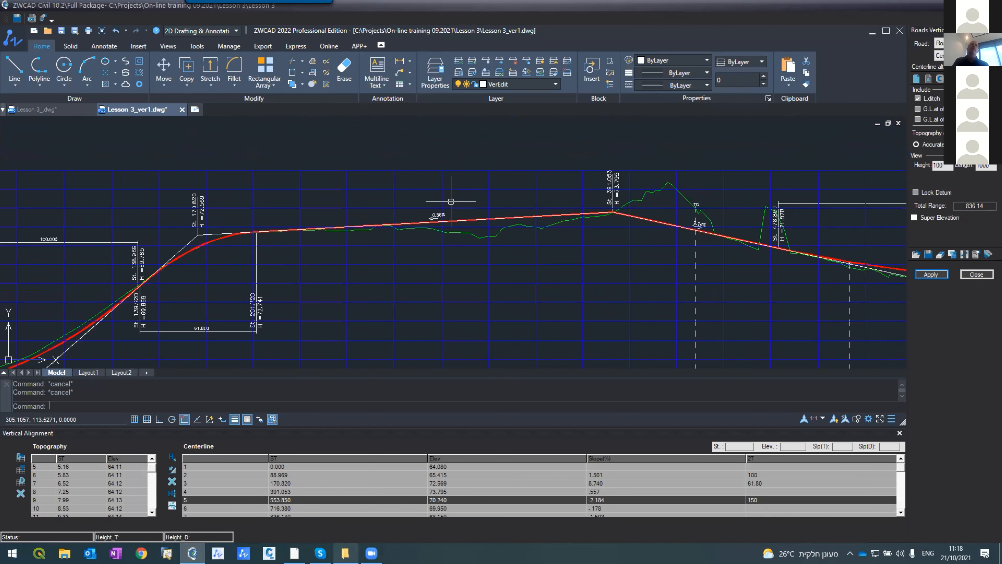
{"action": "left_click", "coordinate": [746, 488]}
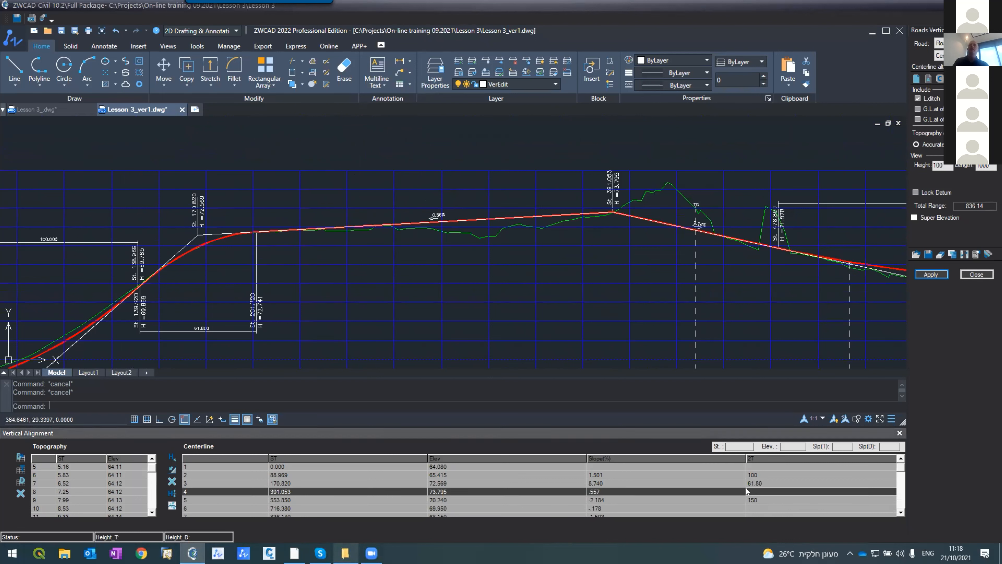
{"action": "left_click", "coordinate": [747, 488]}
{"action": "type", "text": "50"}
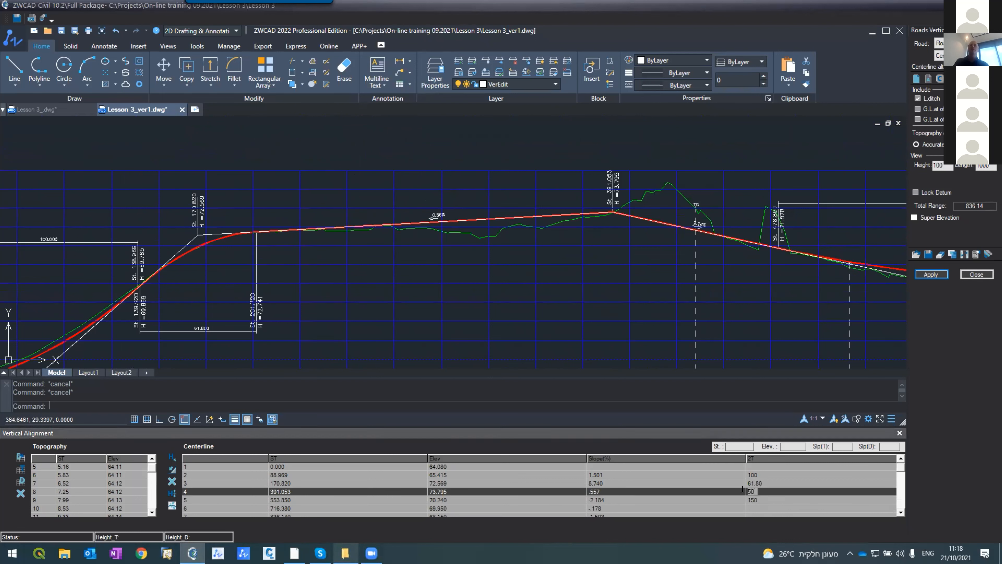
{"action": "key", "text": "Return"}
{"action": "left_click", "coordinate": [934, 274]}
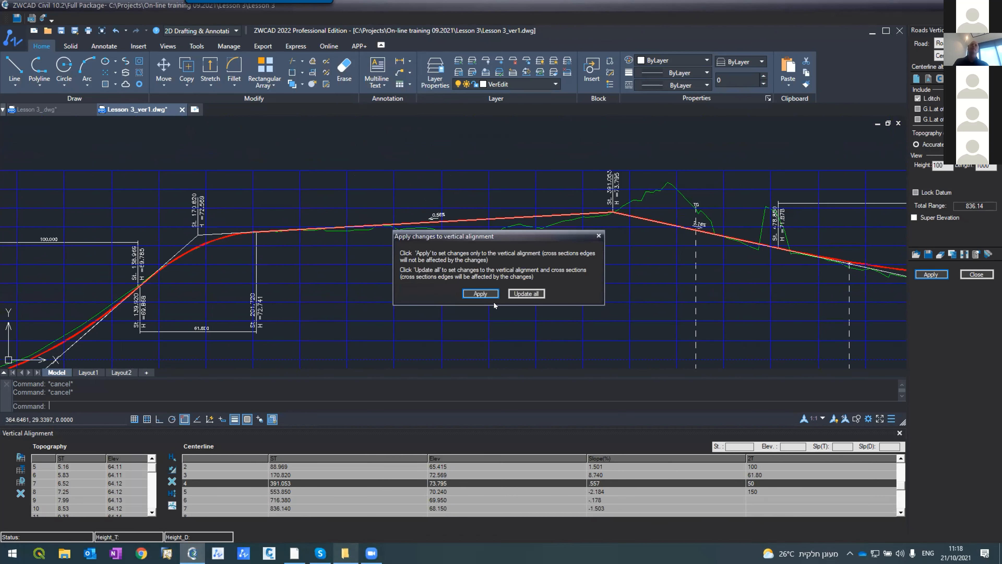
{"action": "left_click", "coordinate": [491, 294]}
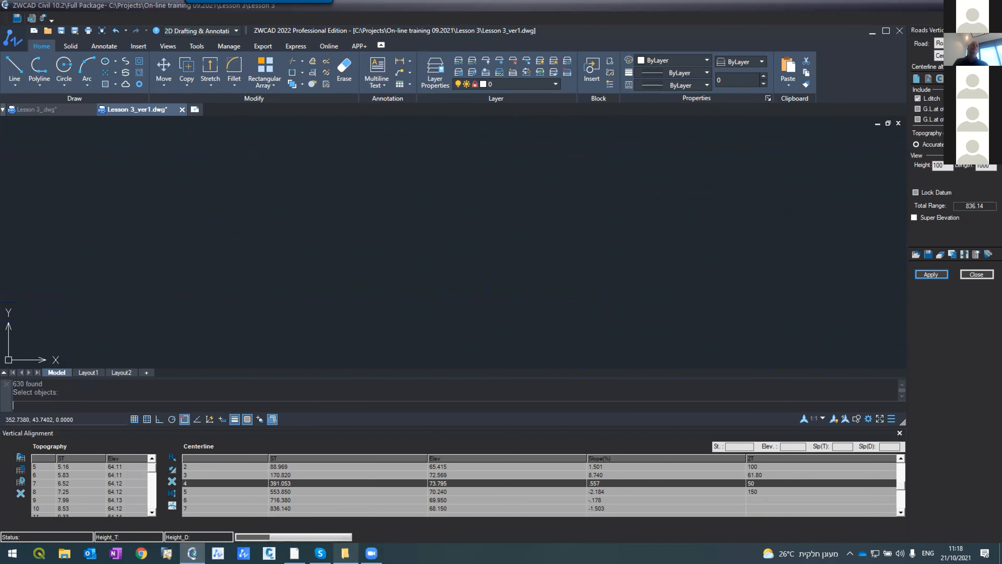
Set the vertical curve length (2T) at station 716.380 to 100 and apply it to the vertical alignment.
{"action": "scroll", "coordinate": [419, 217], "scroll_direction": "down", "scroll_amount": 3}
{"action": "scroll", "coordinate": [603, 201], "scroll_direction": "up", "scroll_amount": 5}
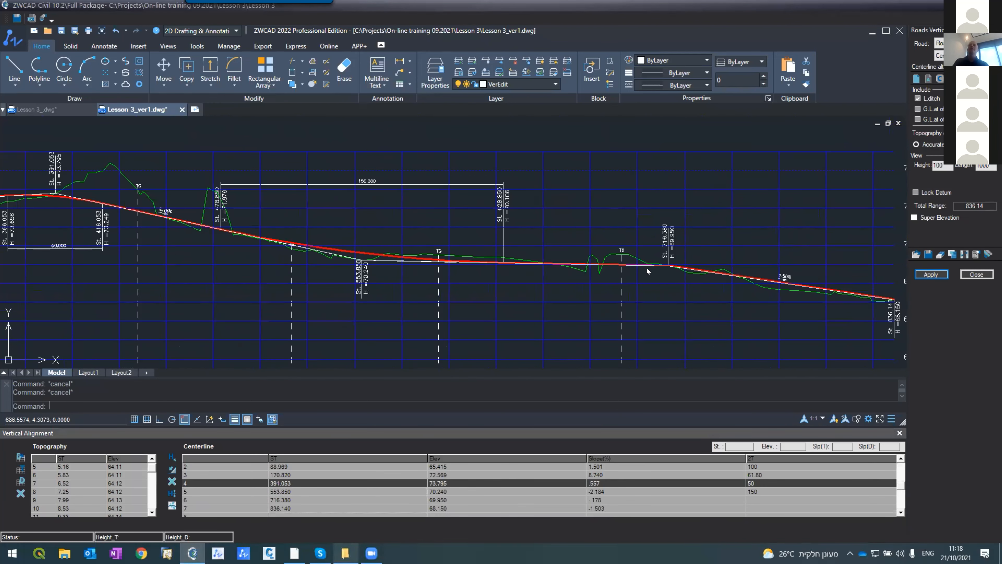
{"action": "left_click", "coordinate": [754, 498]}
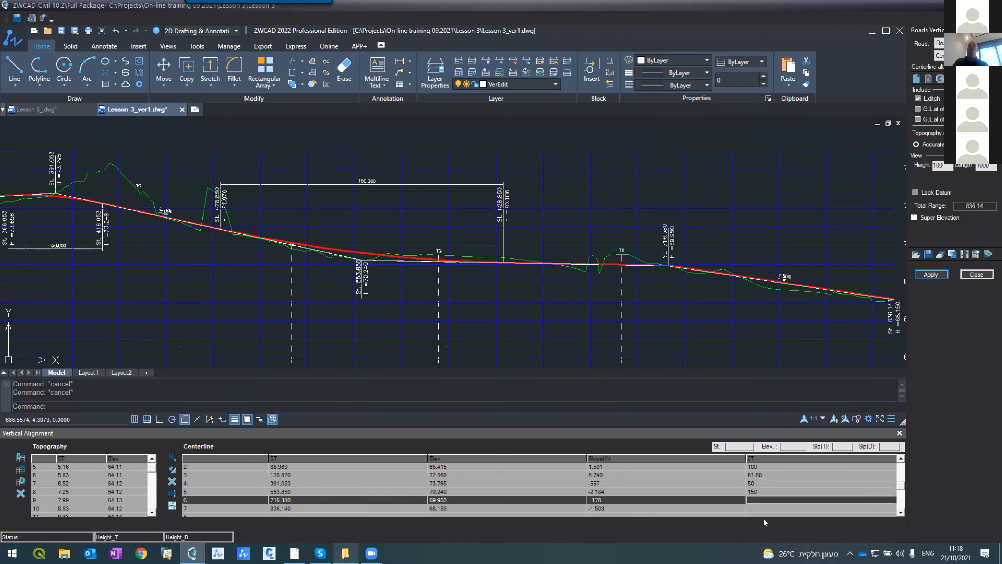
{"action": "type", "text": "100"}
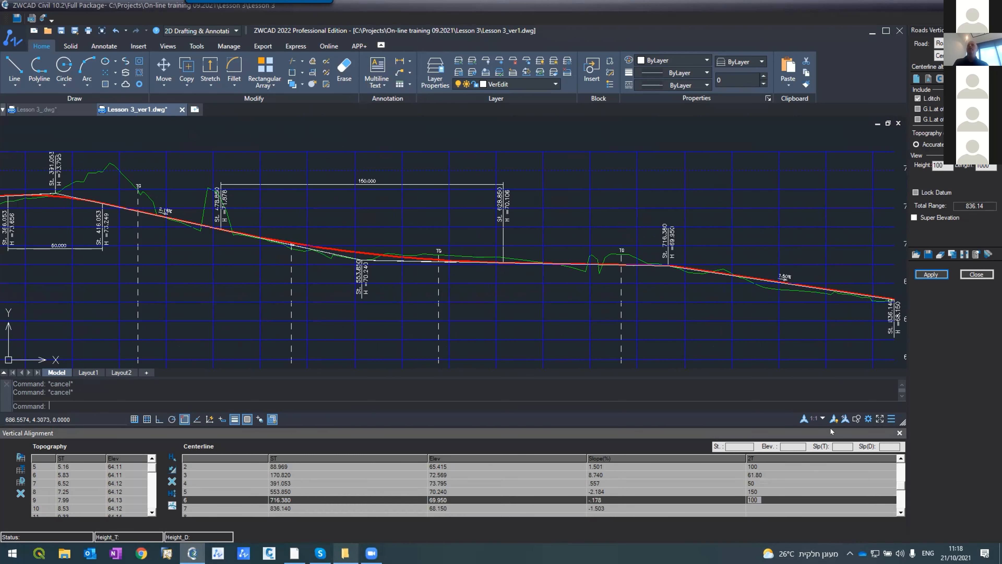
{"action": "left_click", "coordinate": [931, 274]}
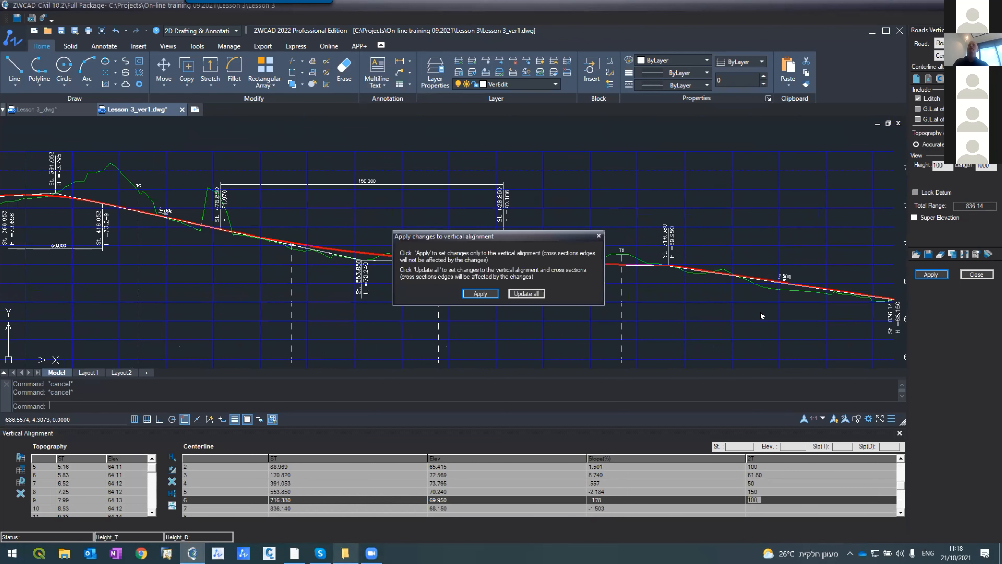
{"action": "left_click", "coordinate": [472, 294]}
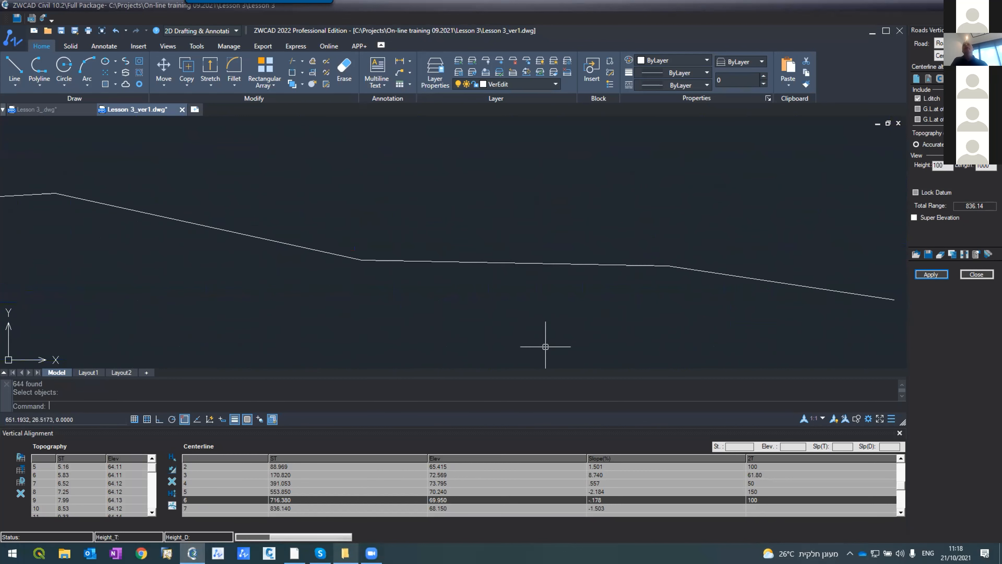
Examine the vertical curve around station 716.380 on the profile and its length and radius in the slope band.
{"action": "scroll", "coordinate": [544, 262], "scroll_direction": "down", "scroll_amount": 2}
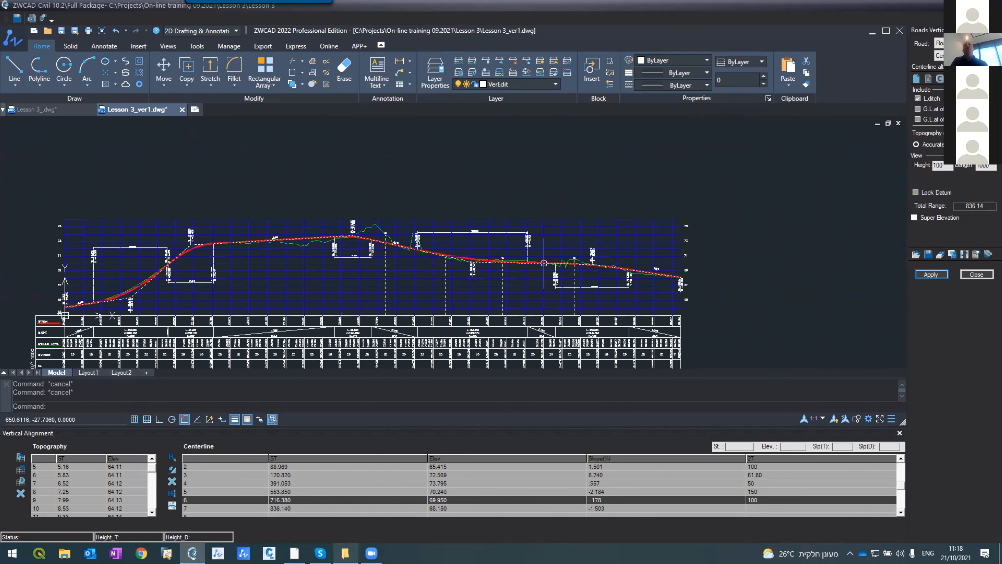
{"action": "scroll", "coordinate": [543, 263], "scroll_direction": "down", "scroll_amount": 1}
{"action": "scroll", "coordinate": [483, 281], "scroll_direction": "down", "scroll_amount": 3}
{"action": "scroll", "coordinate": [485, 281], "scroll_direction": "up", "scroll_amount": 4}
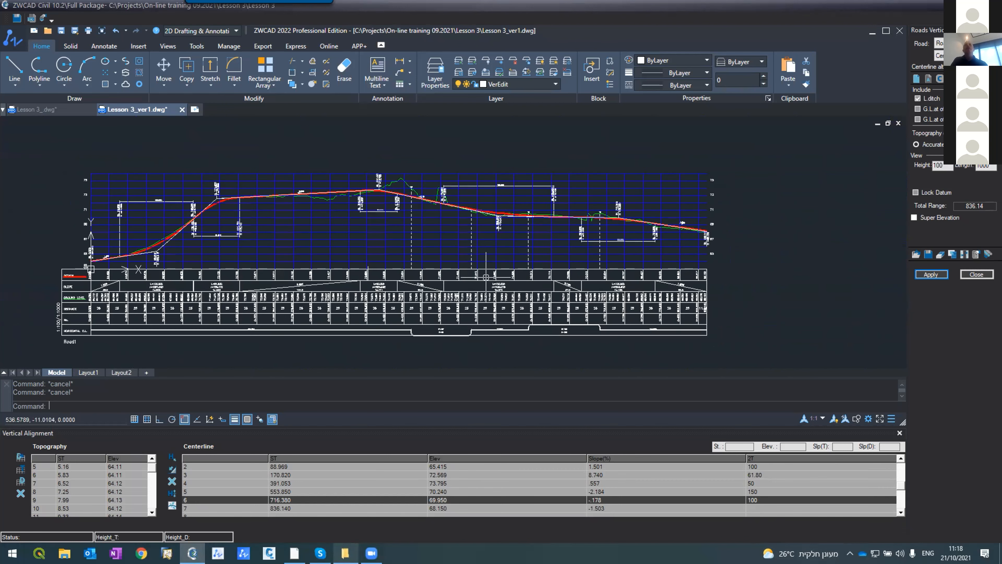
{"action": "scroll", "coordinate": [575, 233], "scroll_direction": "up", "scroll_amount": 3}
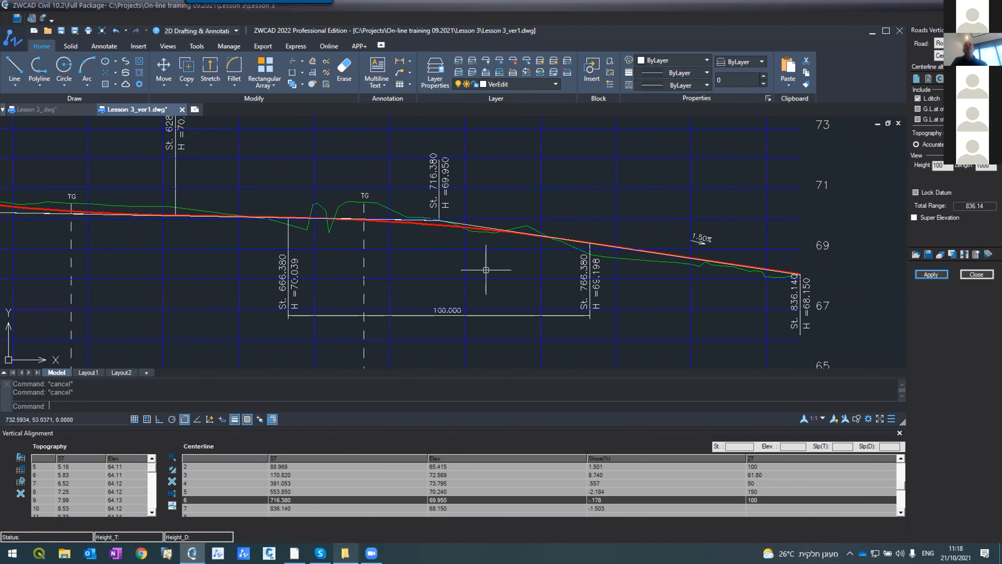
{"action": "scroll", "coordinate": [486, 271], "scroll_direction": "down", "scroll_amount": 3}
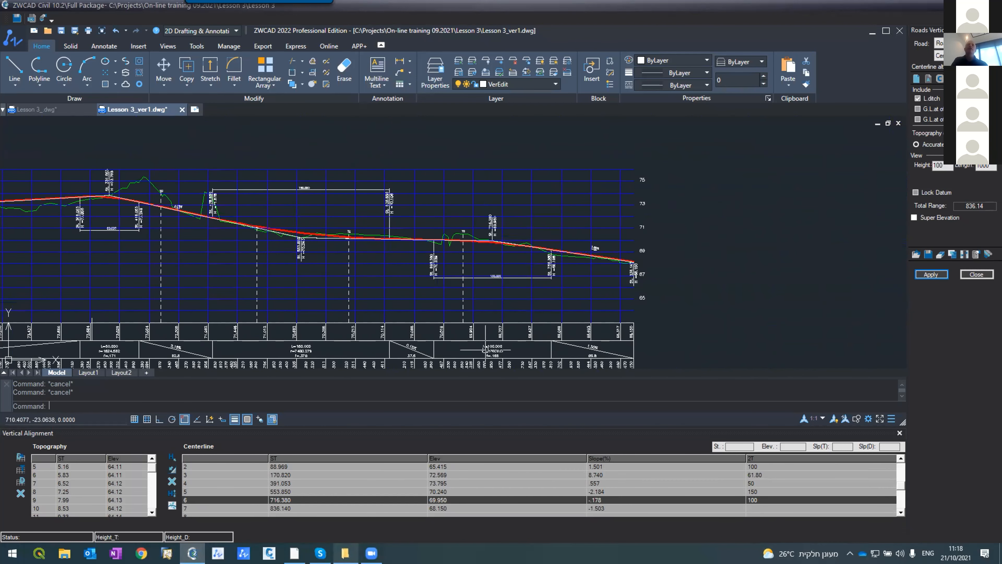
{"action": "scroll", "coordinate": [486, 349], "scroll_direction": "up", "scroll_amount": 6}
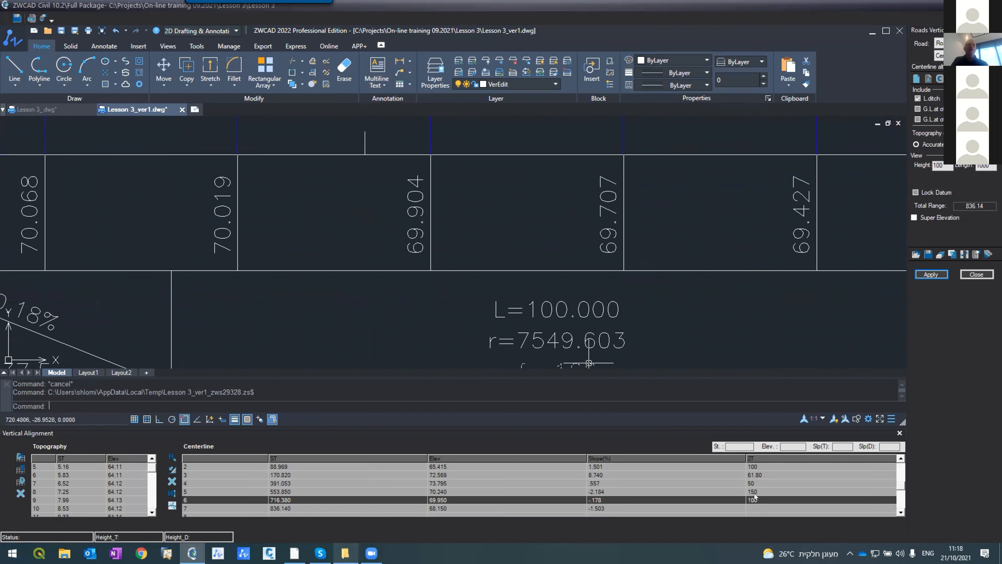
Switch the centerline table to curve radii (R), set the radius at station 716.380 to 8000 and apply it.
{"action": "left_click", "coordinate": [754, 457]}
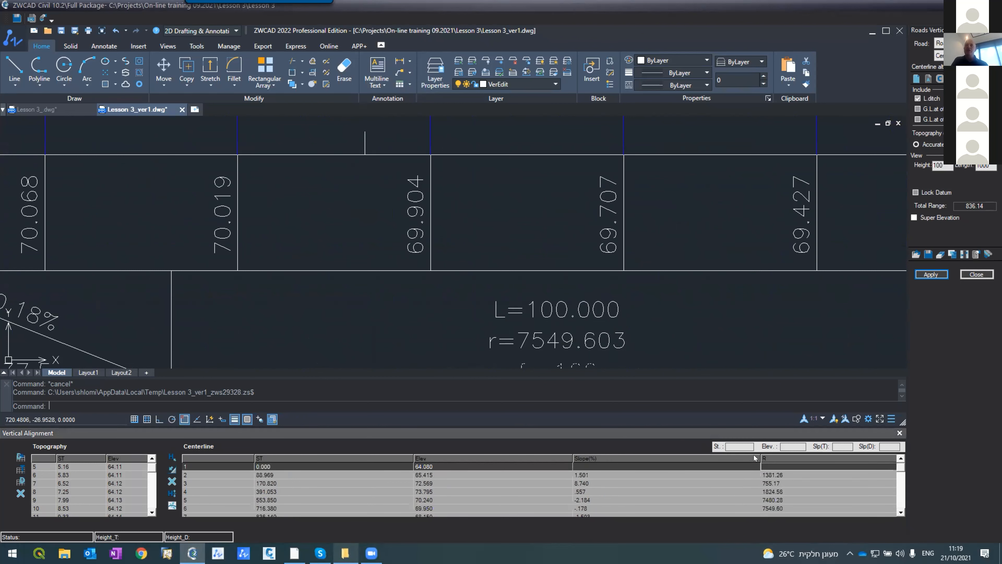
{"action": "left_click", "coordinate": [771, 510]}
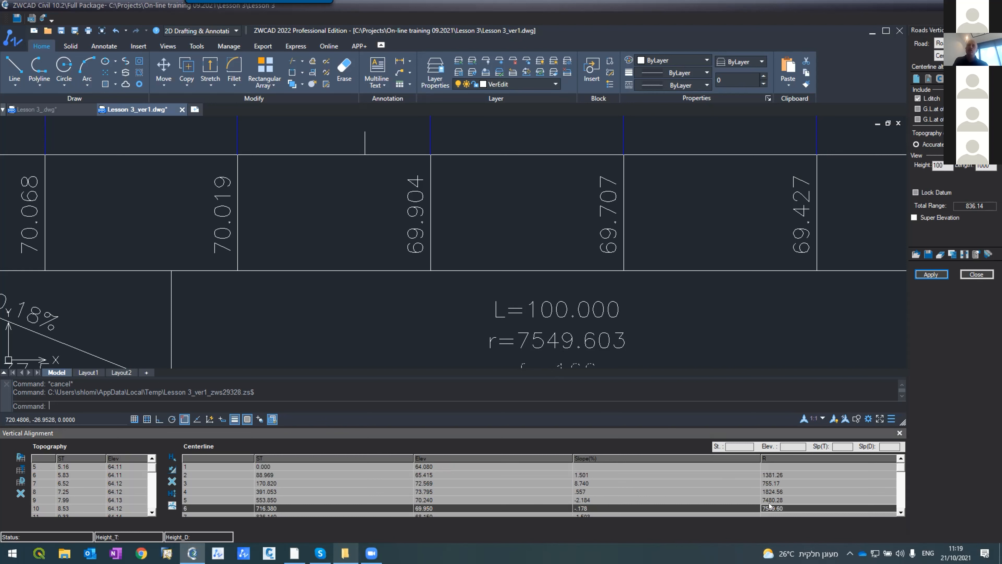
{"action": "key", "text": "BackSpace"}
{"action": "key", "text": "BackSpace"}
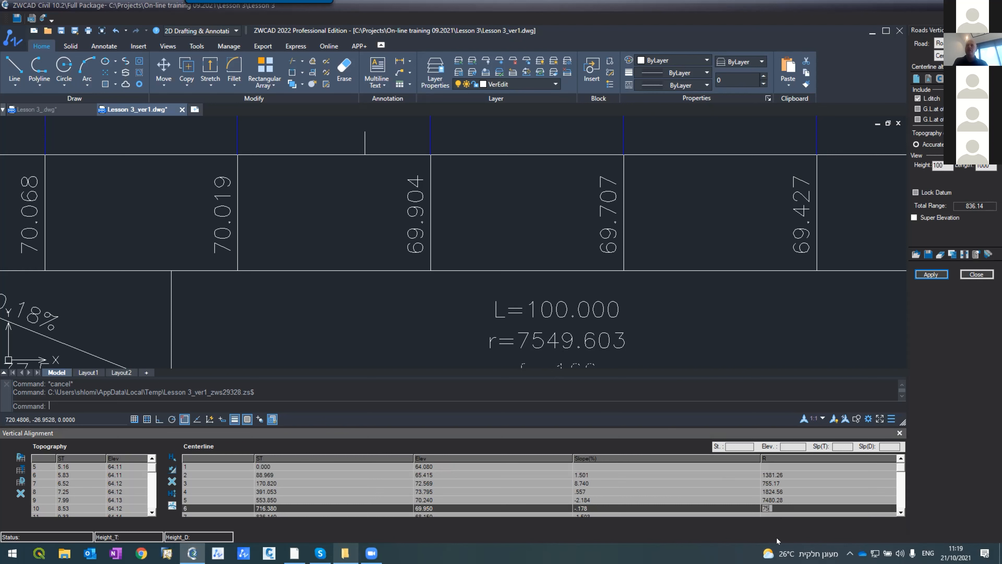
{"action": "key", "text": "Return"}
{"action": "left_click", "coordinate": [922, 277]}
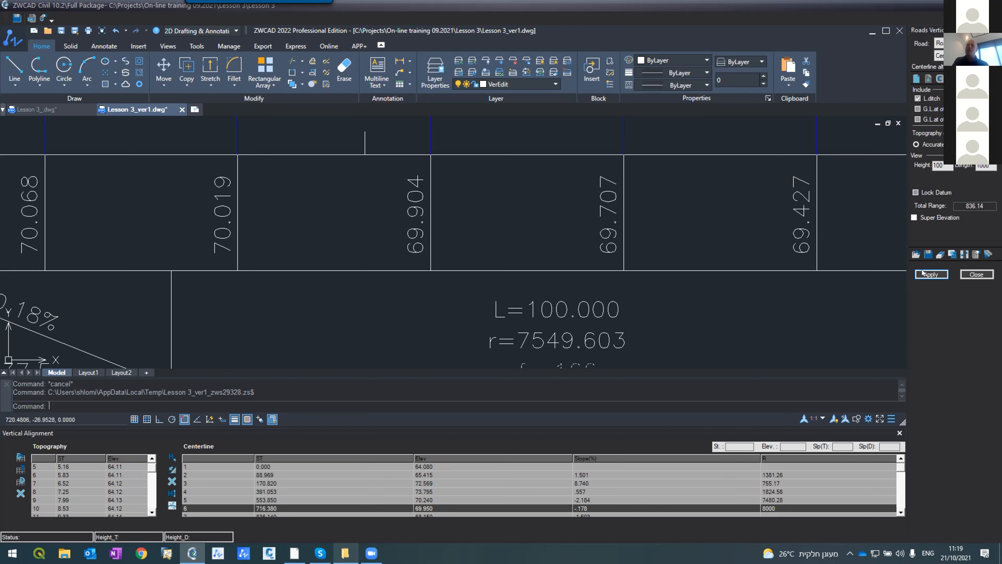
{"action": "left_click", "coordinate": [466, 295]}
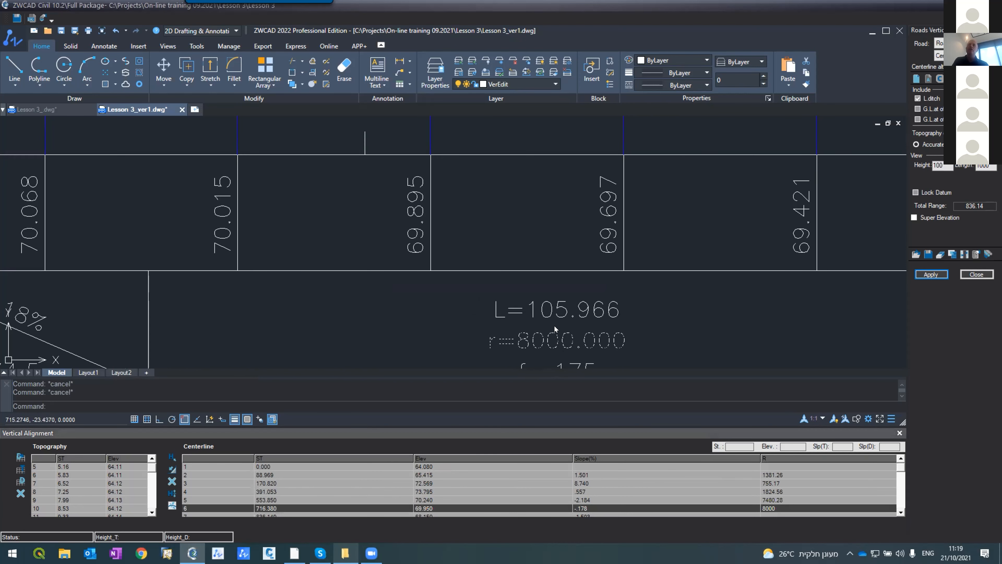
Check the adjusted curve on the profile and switch the centerline table back to curve lengths (2T).
{"action": "scroll", "coordinate": [516, 350], "scroll_direction": "down", "scroll_amount": 5}
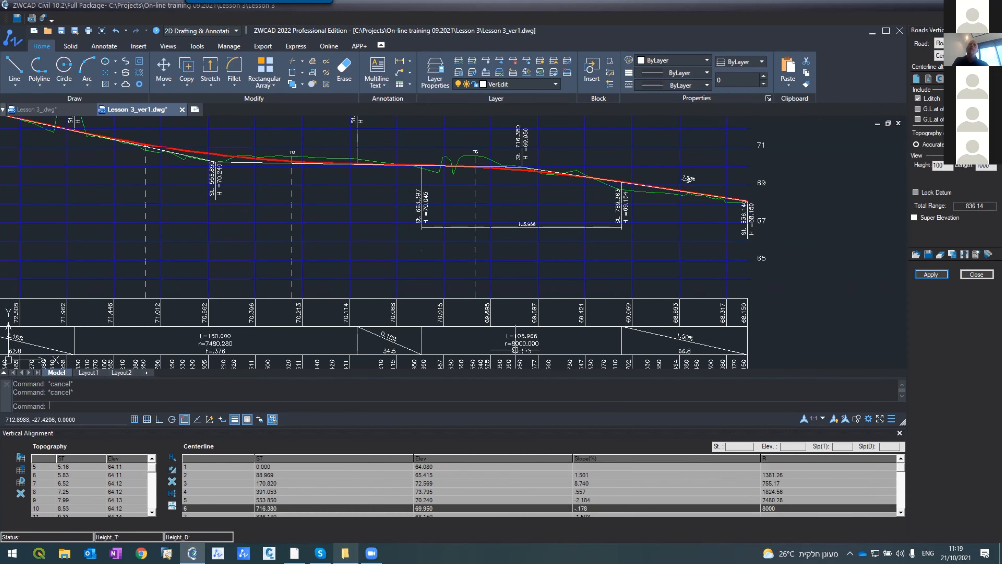
{"action": "left_click", "coordinate": [770, 460]}
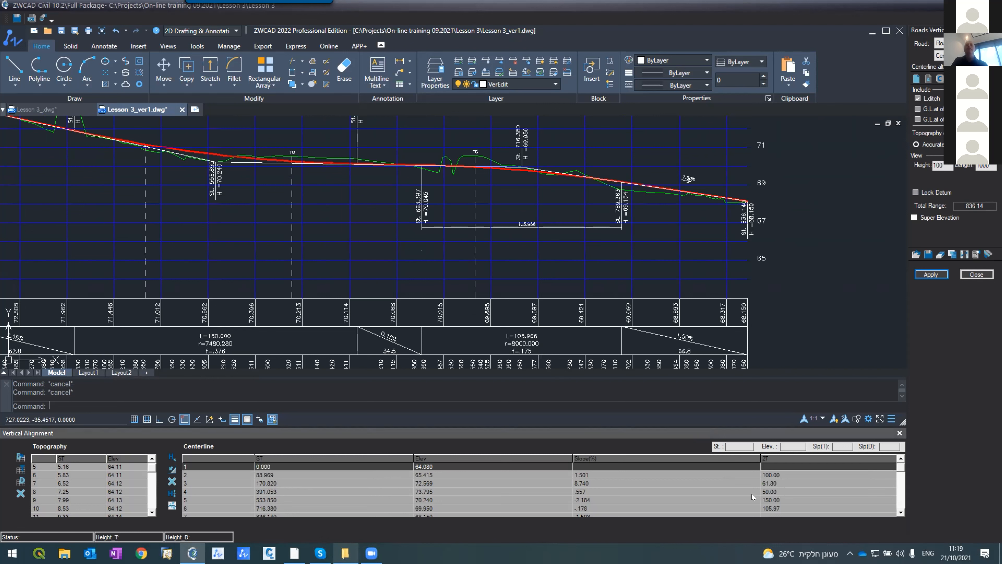
{"action": "left_click", "coordinate": [778, 454]}
{"action": "left_click", "coordinate": [778, 455]}
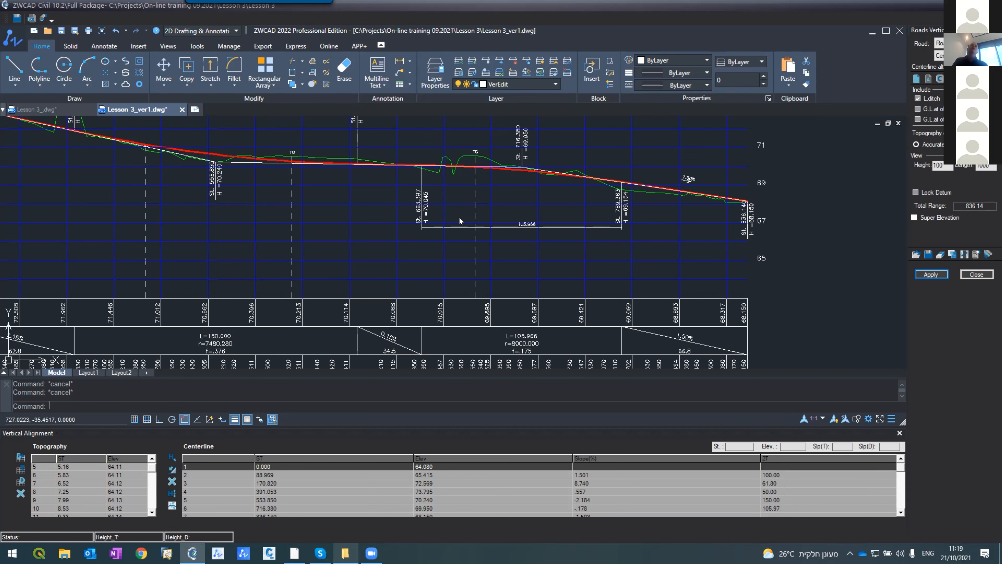
Examine the complete profile, comparing the design line and all vertical curves with the ground line.
{"action": "scroll", "coordinate": [481, 234], "scroll_direction": "down", "scroll_amount": 5}
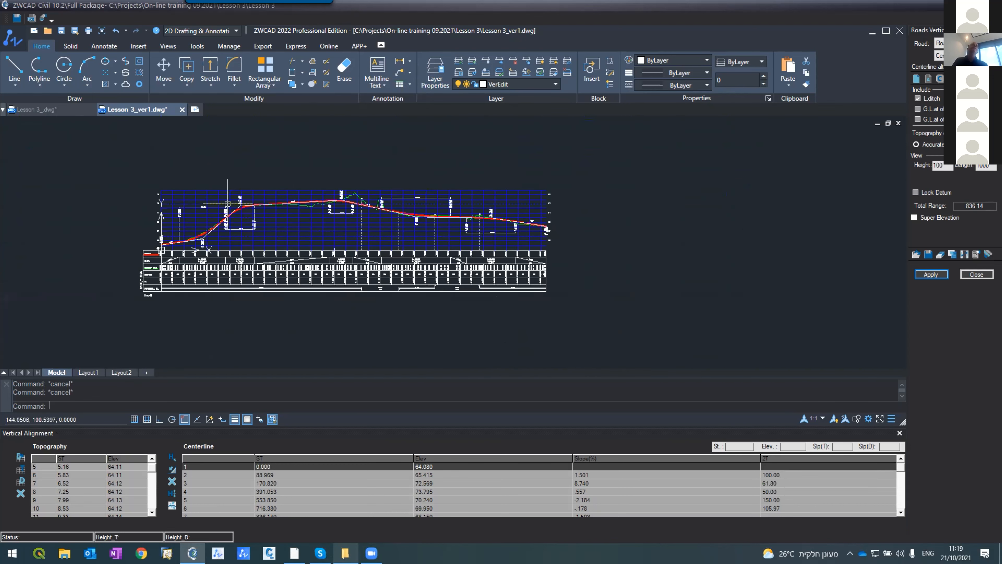
{"action": "scroll", "coordinate": [233, 190], "scroll_direction": "up", "scroll_amount": 3}
{"action": "scroll", "coordinate": [227, 203], "scroll_direction": "down", "scroll_amount": 5}
{"action": "scroll", "coordinate": [154, 225], "scroll_direction": "up", "scroll_amount": 3}
{"action": "scroll", "coordinate": [168, 223], "scroll_direction": "down", "scroll_amount": 4}
{"action": "scroll", "coordinate": [193, 169], "scroll_direction": "up", "scroll_amount": 4}
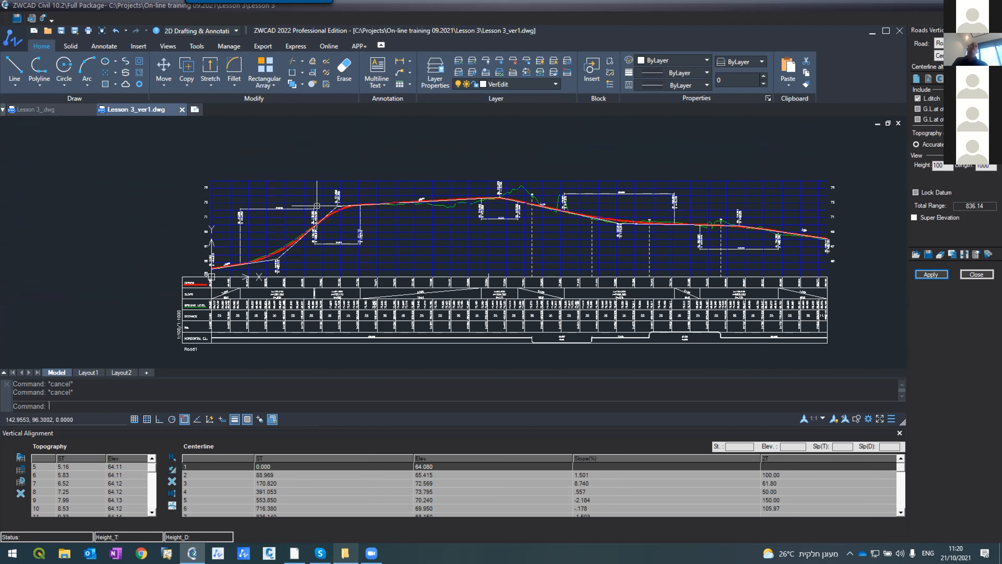
{"action": "scroll", "coordinate": [233, 166], "scroll_direction": "up", "scroll_amount": 2}
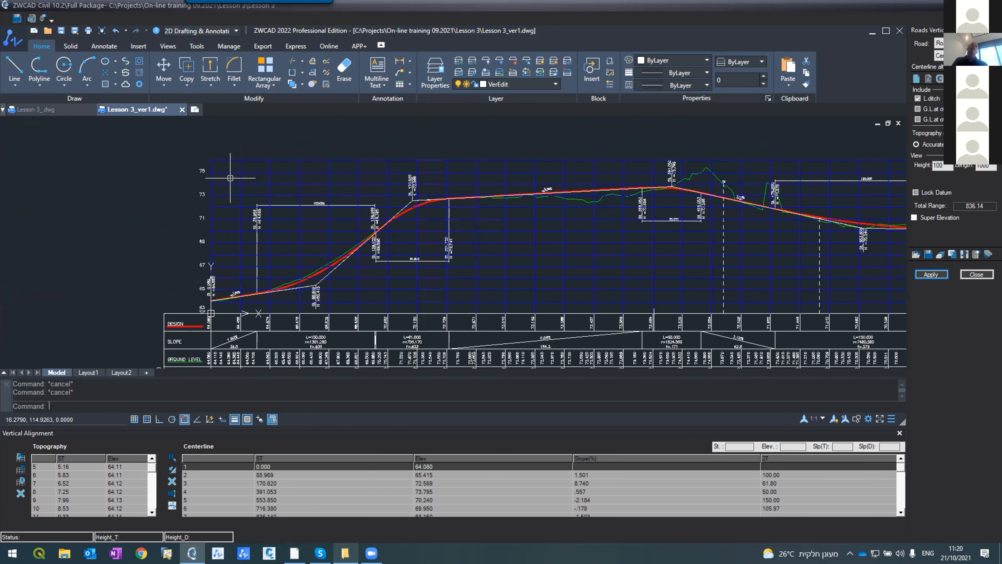
{"action": "scroll", "coordinate": [231, 177], "scroll_direction": "down", "scroll_amount": 2}
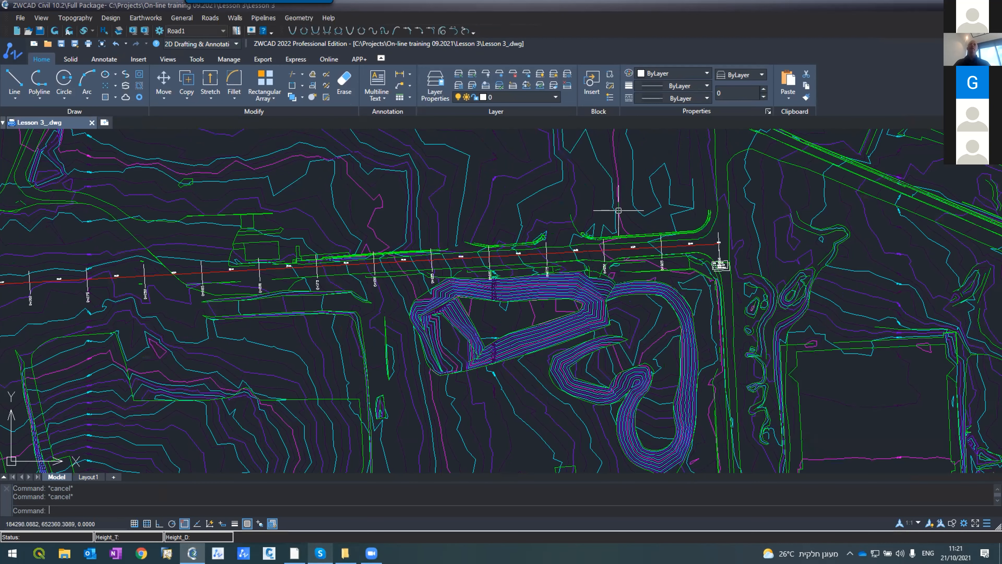
Open the Horizontal Alignment of Road1 in the plan drawing and rebuild it with layout and distances included.
{"action": "scroll", "coordinate": [618, 211], "scroll_direction": "up", "scroll_amount": 3}
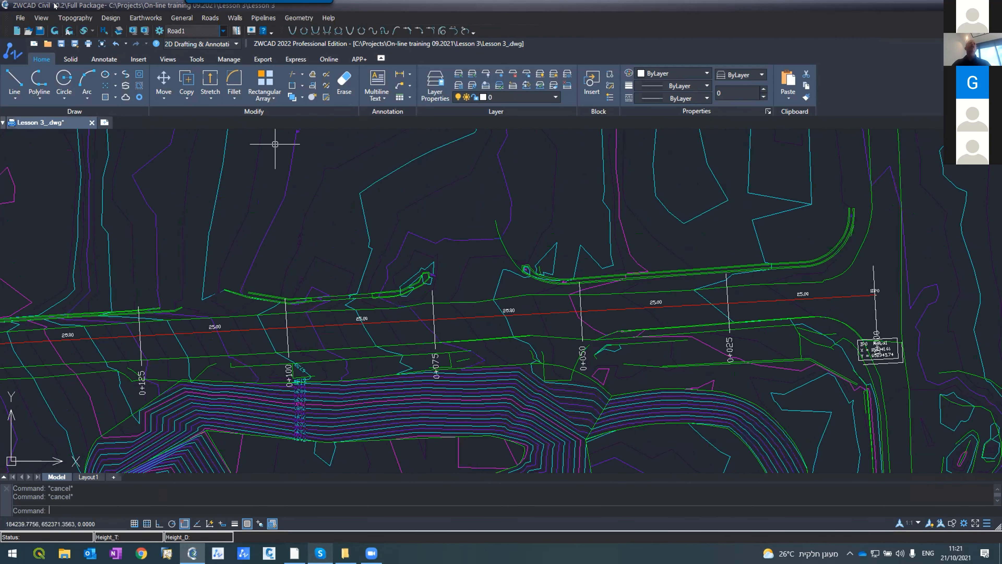
{"action": "left_click", "coordinate": [210, 17]}
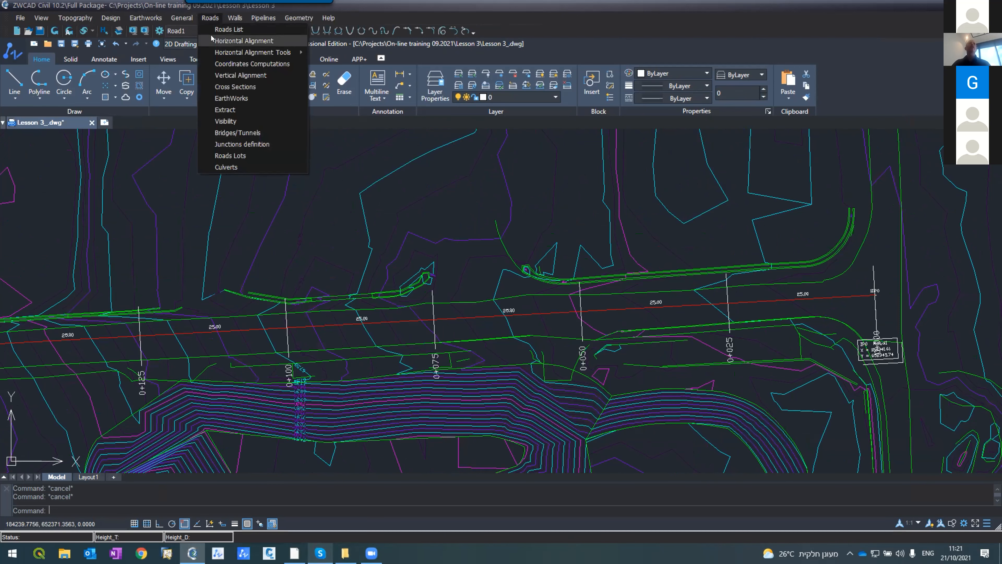
{"action": "left_click", "coordinate": [233, 41]}
{"action": "left_click", "coordinate": [936, 288]}
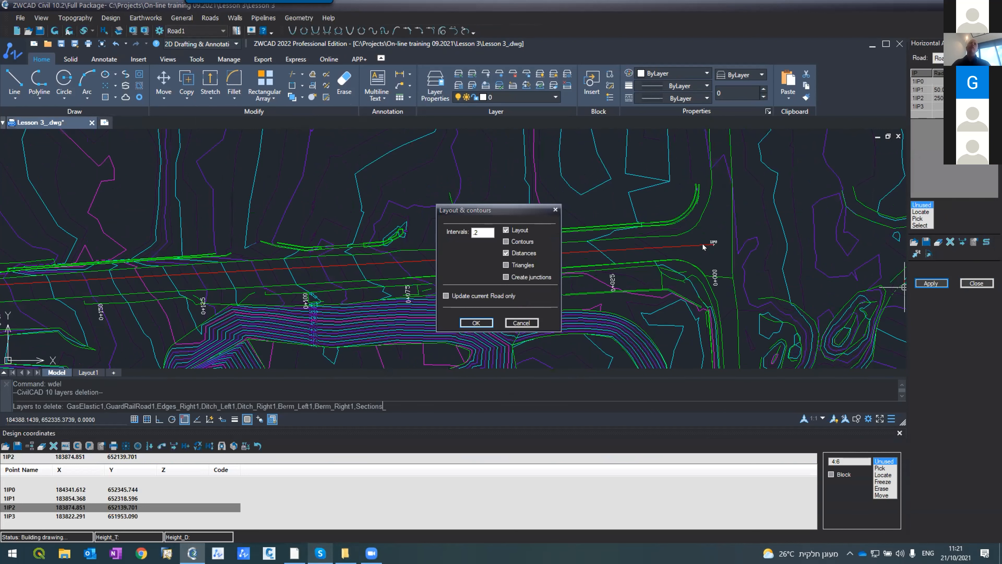
{"action": "key", "text": "Return"}
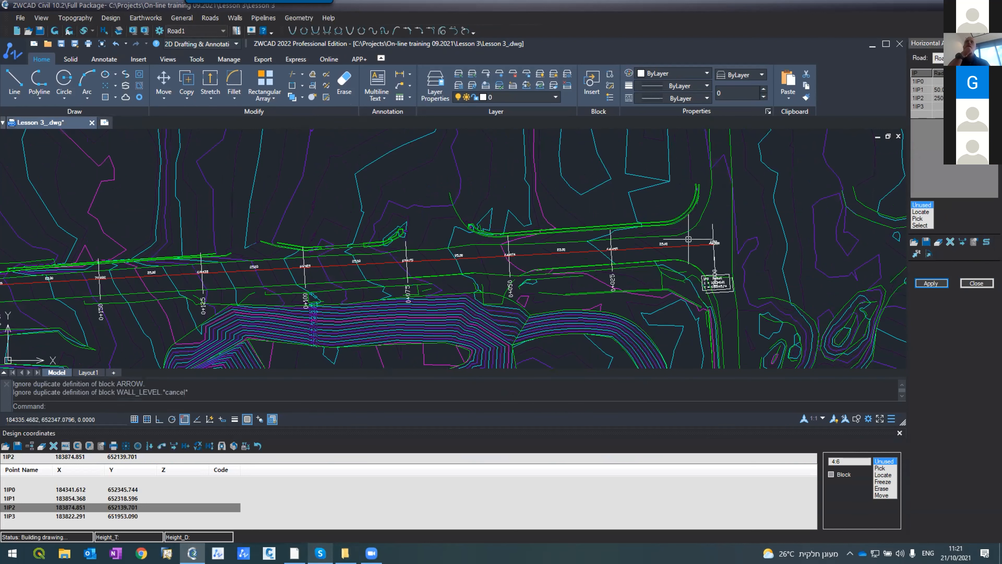
Examine the elevation labels along the road centerline in plan between stations 0+000 and 0+100.
{"action": "scroll", "coordinate": [685, 241], "scroll_direction": "up", "scroll_amount": 4}
{"action": "scroll", "coordinate": [395, 254], "scroll_direction": "up", "scroll_amount": 4}
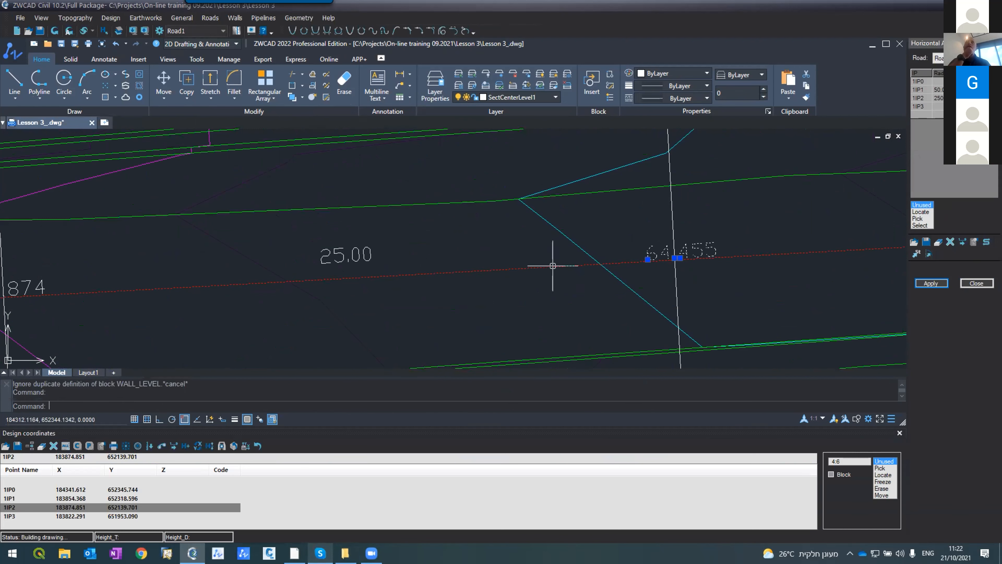
{"action": "scroll", "coordinate": [552, 264], "scroll_direction": "down", "scroll_amount": 4}
{"action": "scroll", "coordinate": [350, 275], "scroll_direction": "up", "scroll_amount": 3}
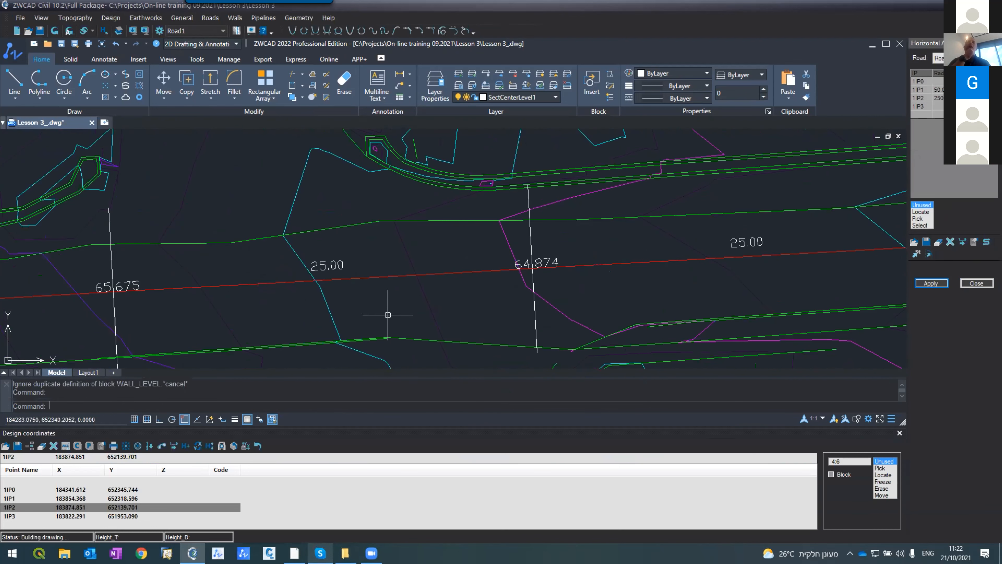
{"action": "scroll", "coordinate": [426, 311], "scroll_direction": "down", "scroll_amount": 3}
{"action": "scroll", "coordinate": [458, 288], "scroll_direction": "up", "scroll_amount": 2}
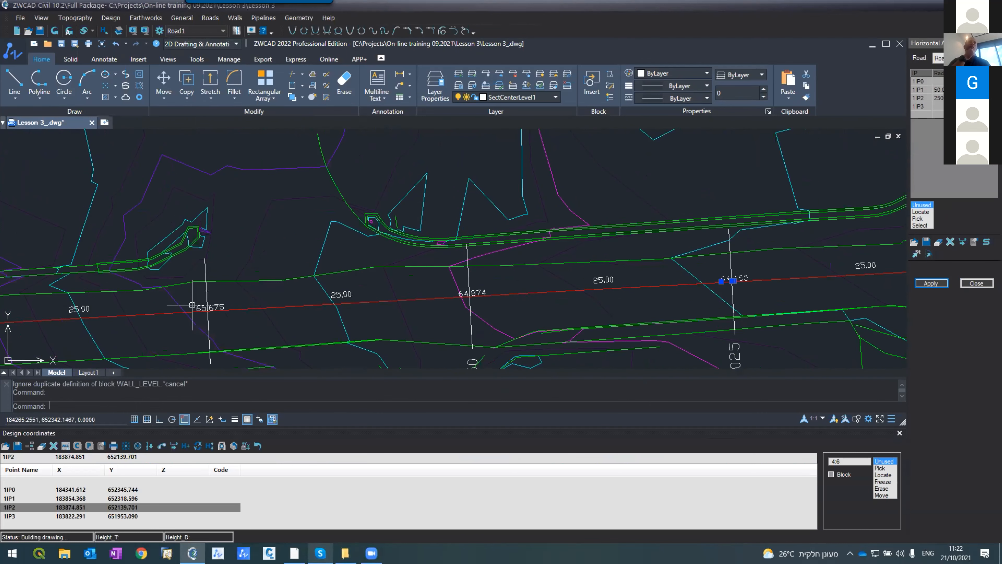
{"action": "key", "text": "Escape"}
{"action": "scroll", "coordinate": [264, 287], "scroll_direction": "down", "scroll_amount": 5}
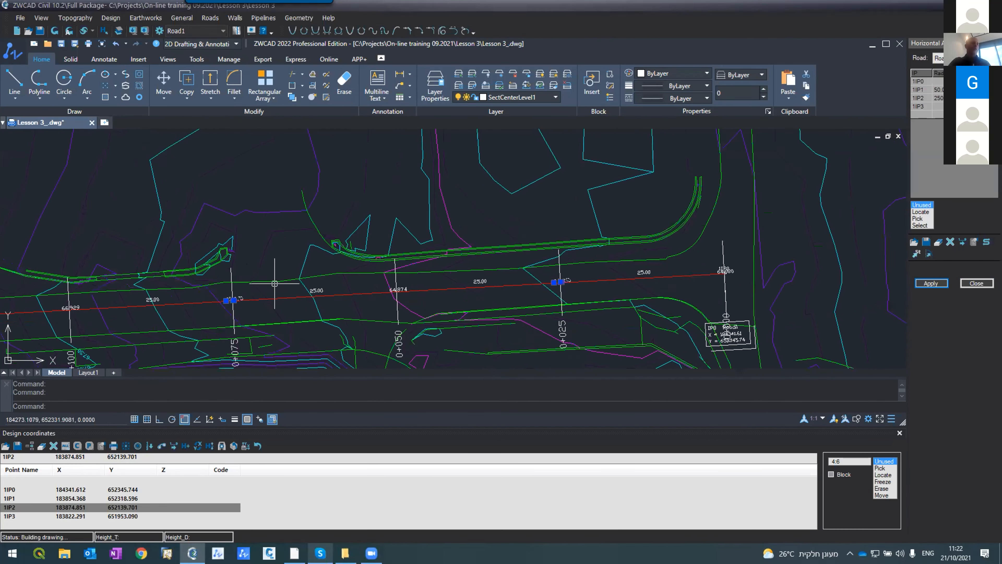
Select a 25.00 distance label on the road centerline and look for its layer in the layer list.
{"action": "scroll", "coordinate": [105, 302], "scroll_direction": "up", "scroll_amount": 5}
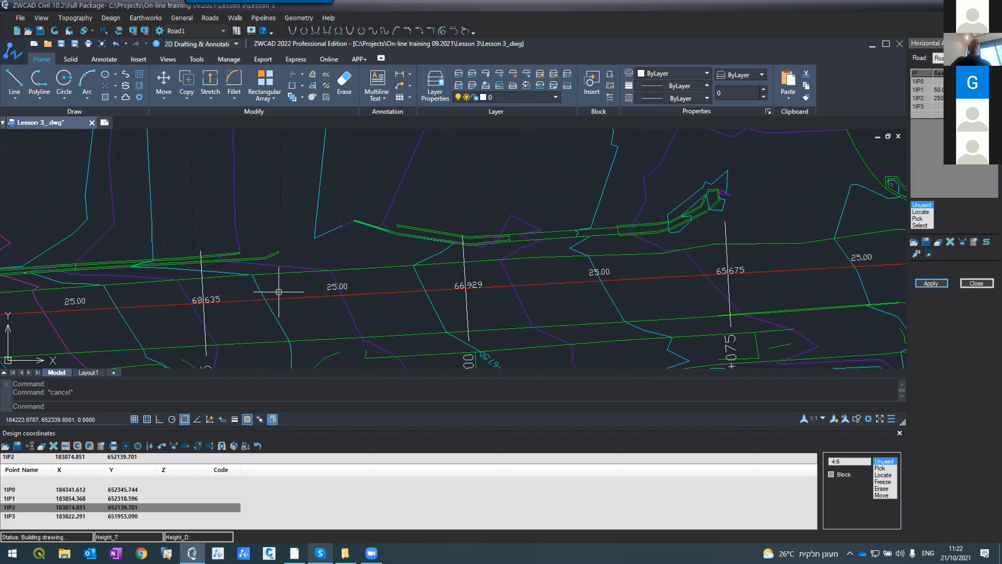
{"action": "left_click", "coordinate": [325, 284]}
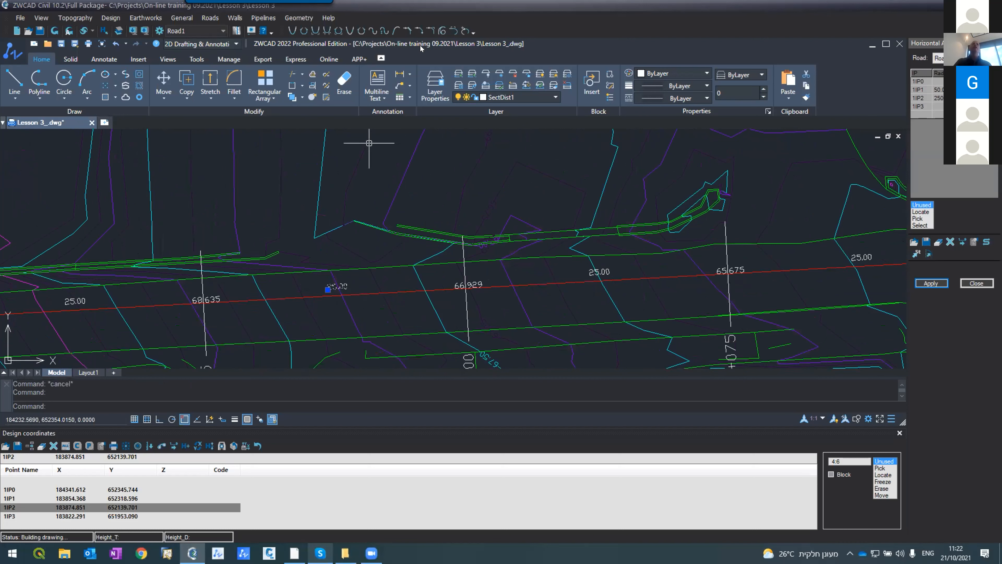
{"action": "left_click", "coordinate": [433, 84]}
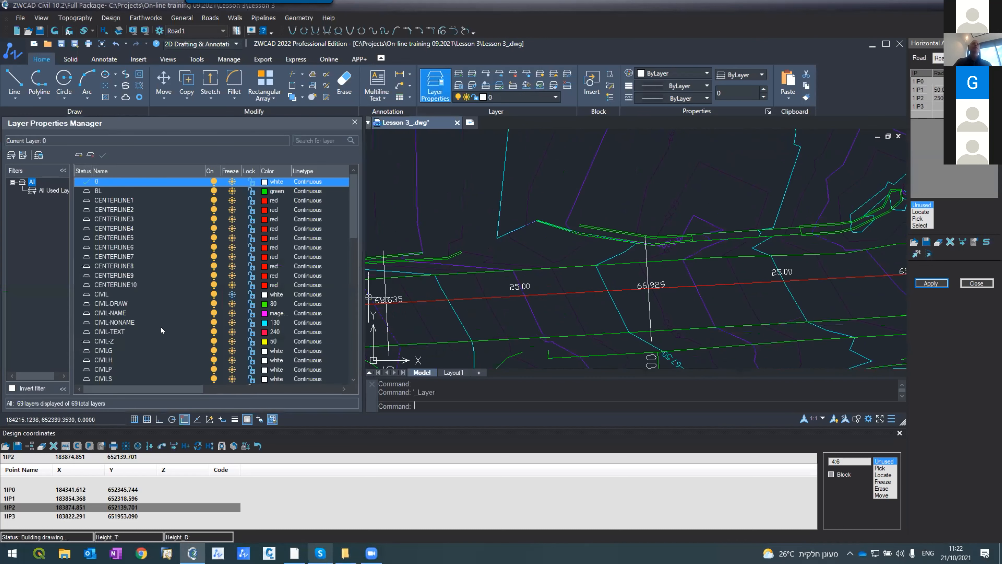
{"action": "left_click", "coordinate": [135, 295]}
{"action": "key", "text": "s"}
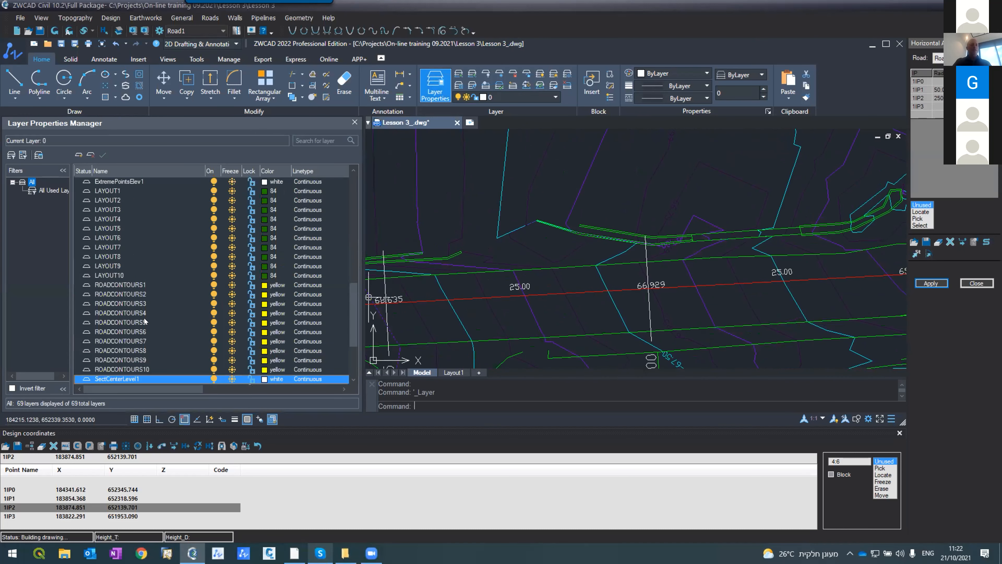
{"action": "key", "text": "c"}
{"action": "key", "text": "s"}
{"action": "key", "text": "s"}
{"action": "key", "text": "s"}
{"action": "key", "text": "s"}
{"action": "key", "text": "t"}
{"action": "key", "text": "t"}
{"action": "key", "text": "t"}
{"action": "key", "text": "t"}
{"action": "key", "text": "t"}
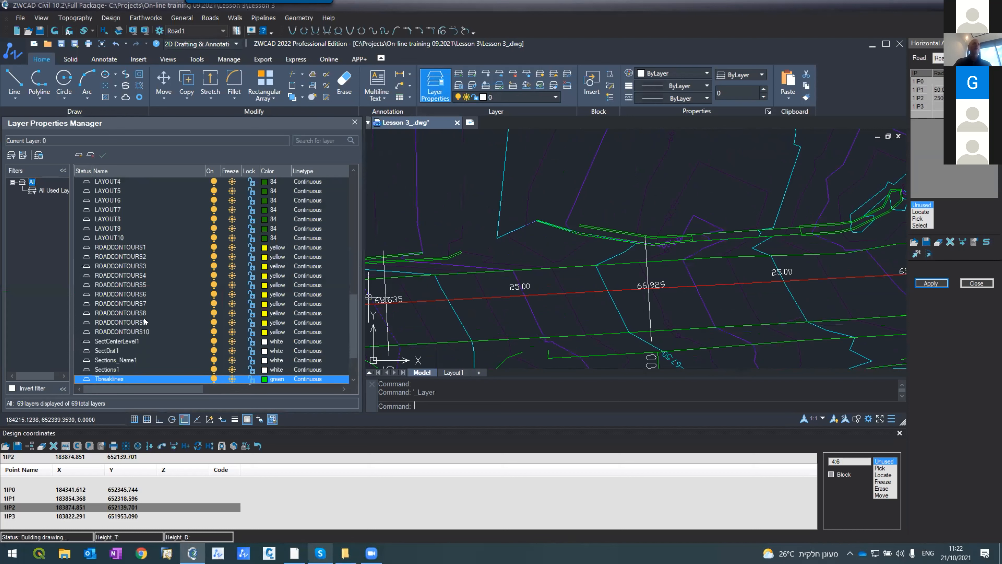
{"action": "key", "text": "t"}
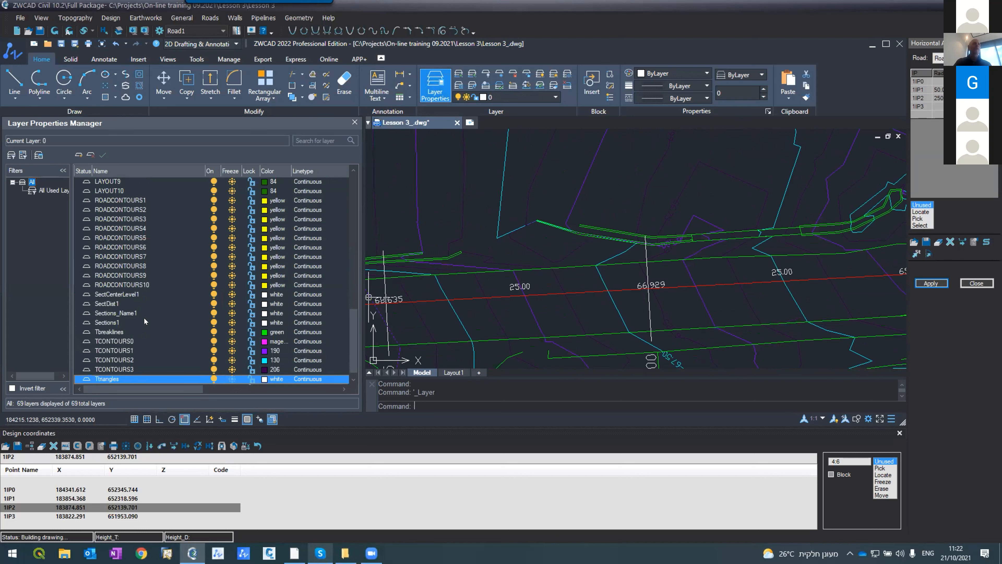
{"action": "key", "text": "Up"}
{"action": "key", "text": "Up"}
{"action": "key", "text": "Up"}
{"action": "key", "text": "Up"}
{"action": "key", "text": "Up"}
{"action": "key", "text": "Up"}
{"action": "key", "text": "Up"}
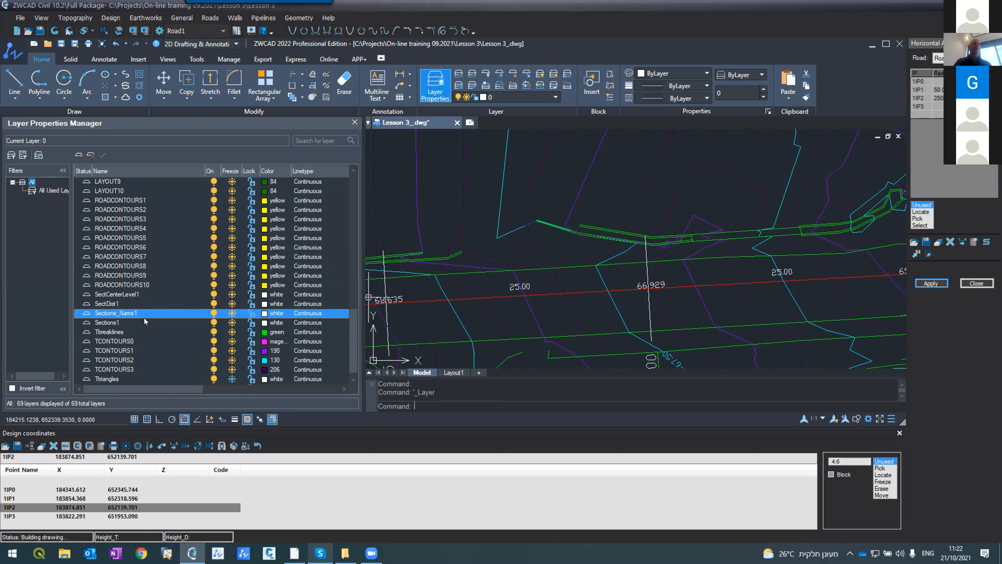
{"action": "key", "text": "Up"}
{"action": "key", "text": "Up"}
{"action": "key", "text": "Up"}
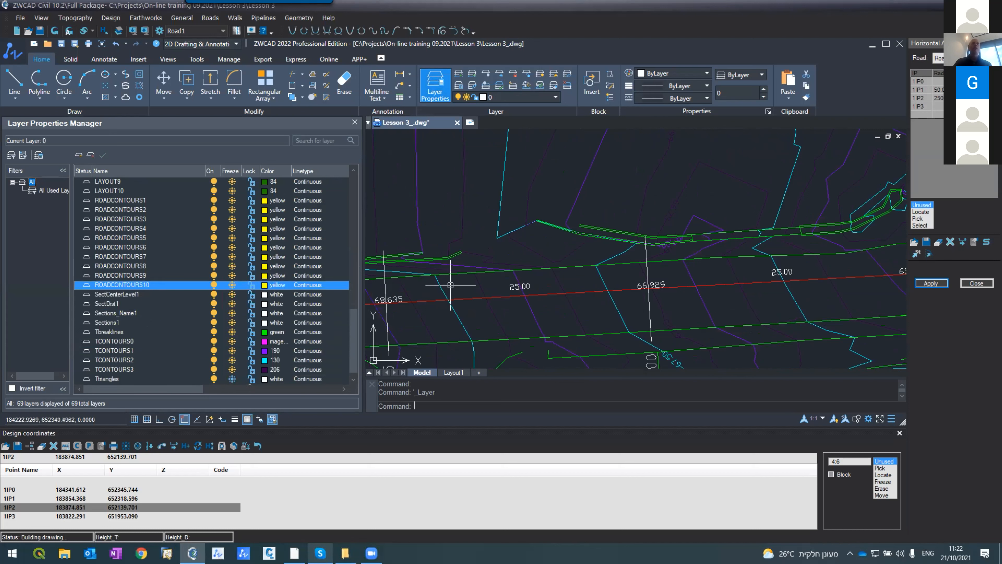
Set the colour of the distance labels' layer SectDist1 to orange, colour 30, and close the layer manager.
{"action": "left_click", "coordinate": [523, 288]}
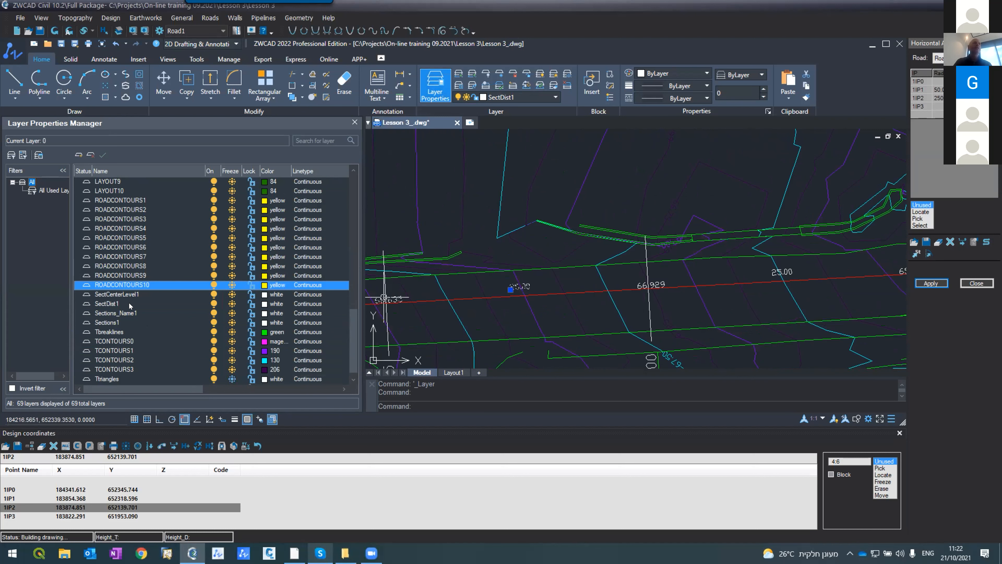
{"action": "left_click", "coordinate": [169, 305]}
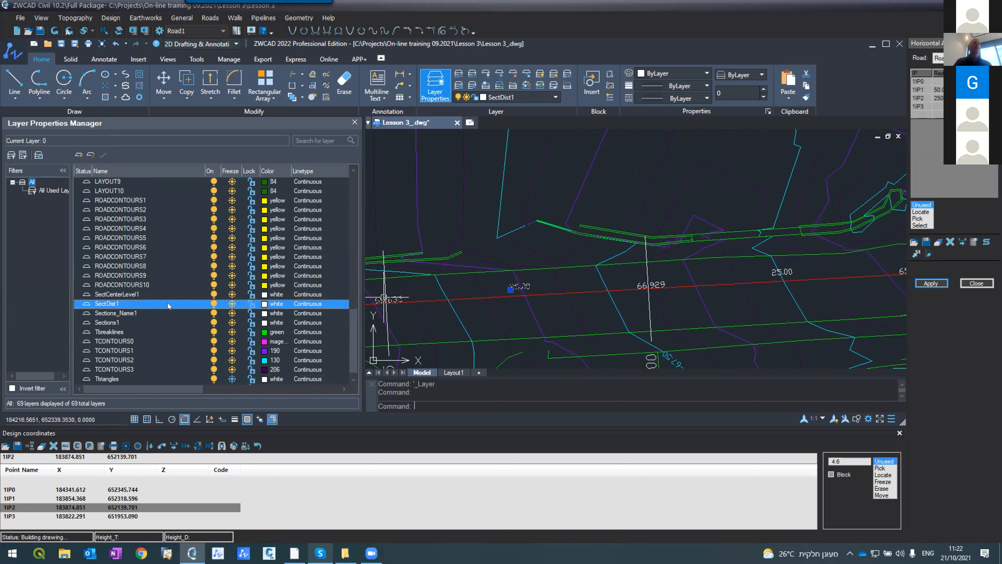
{"action": "left_click", "coordinate": [264, 304]}
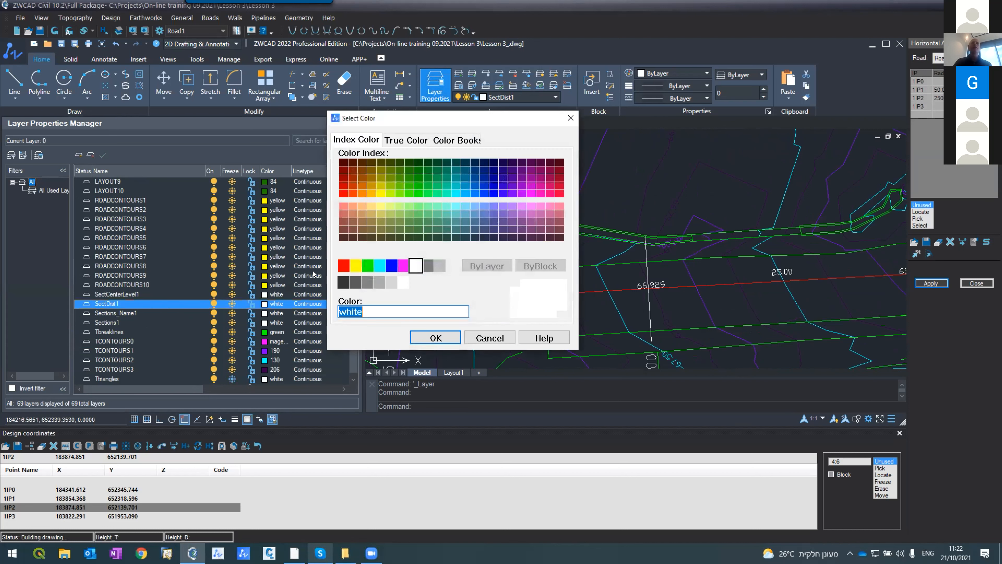
{"action": "left_click", "coordinate": [362, 194]}
{"action": "left_click", "coordinate": [436, 338]}
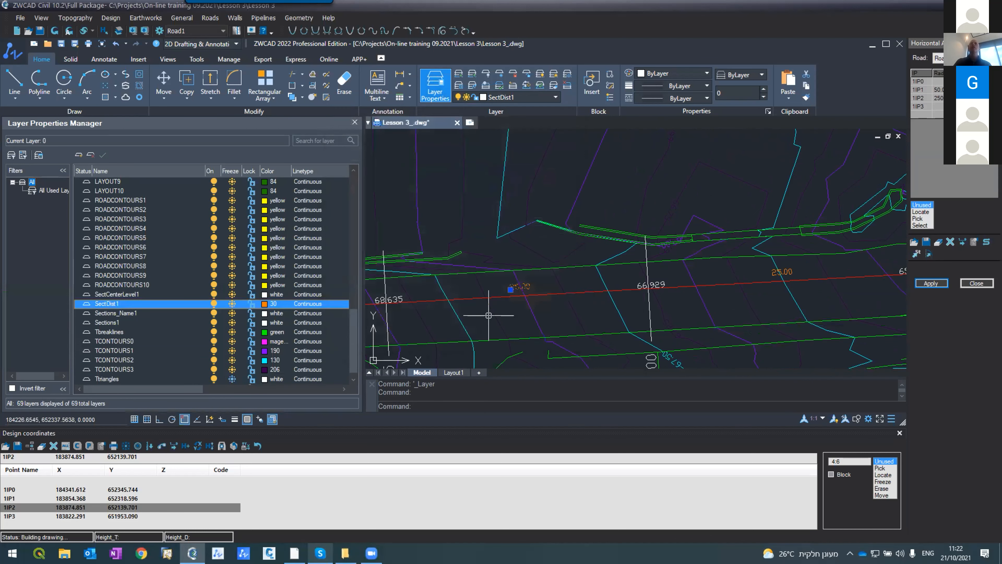
{"action": "scroll", "coordinate": [485, 316], "scroll_direction": "down", "scroll_amount": 3}
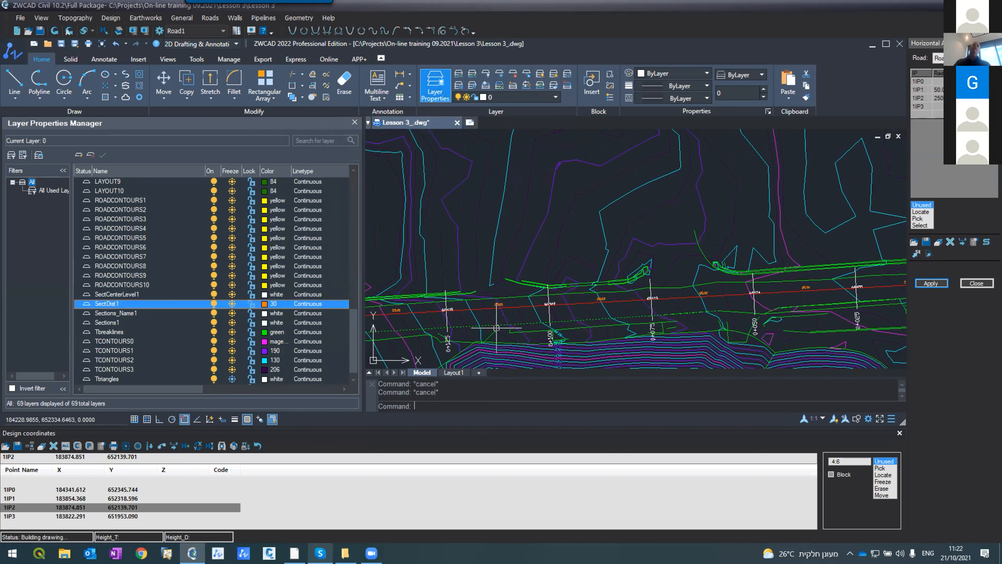
{"action": "left_click", "coordinate": [354, 123]}
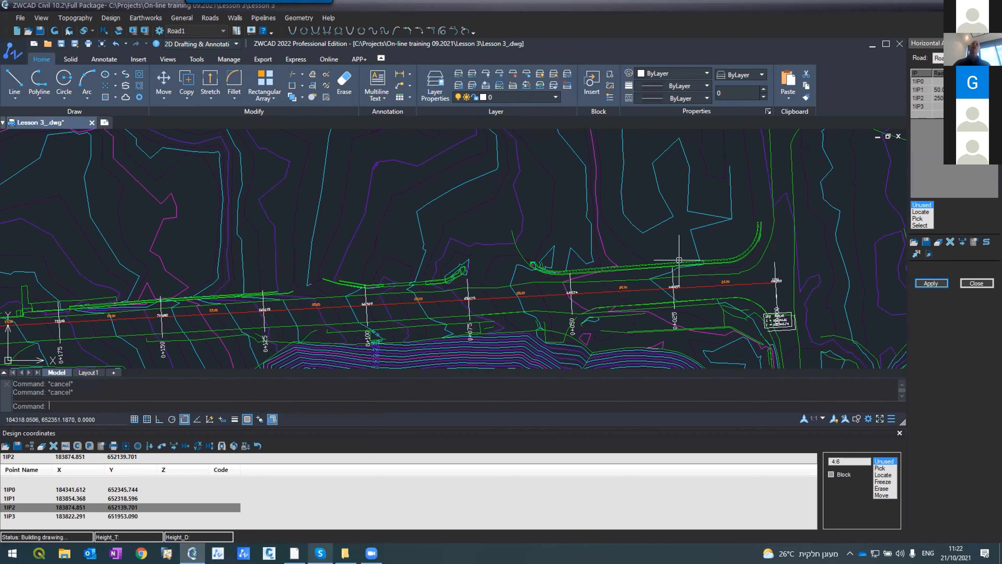
Examine the recoloured distance labels along the east-west part of the road and its complete course in plan.
{"action": "scroll", "coordinate": [342, 309], "scroll_direction": "up", "scroll_amount": 4}
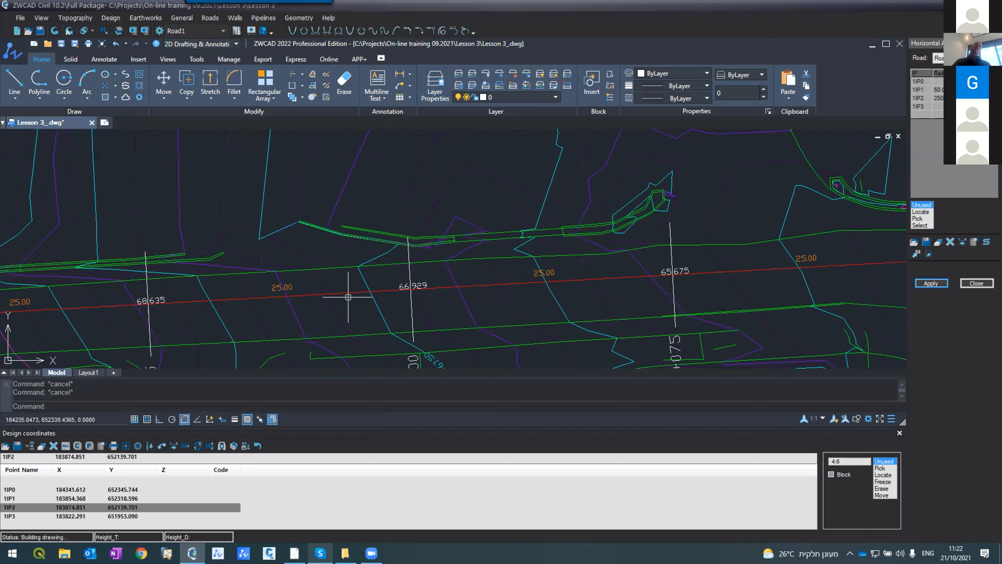
{"action": "scroll", "coordinate": [376, 273], "scroll_direction": "down", "scroll_amount": 8}
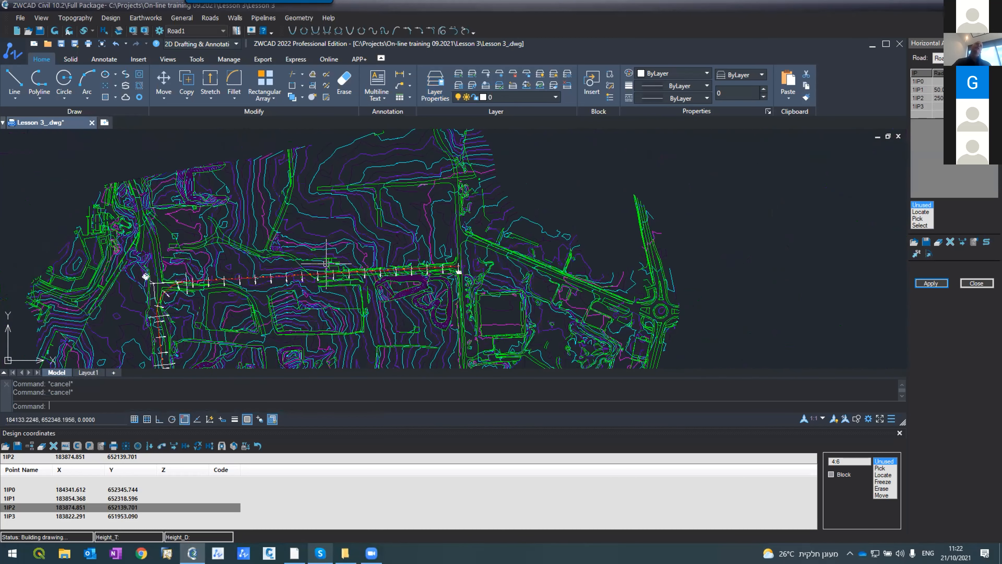
{"action": "scroll", "coordinate": [120, 262], "scroll_direction": "up", "scroll_amount": 4}
{"action": "scroll", "coordinate": [191, 287], "scroll_direction": "down", "scroll_amount": 4}
{"action": "scroll", "coordinate": [255, 192], "scroll_direction": "up", "scroll_amount": 4}
{"action": "scroll", "coordinate": [254, 192], "scroll_direction": "down", "scroll_amount": 4}
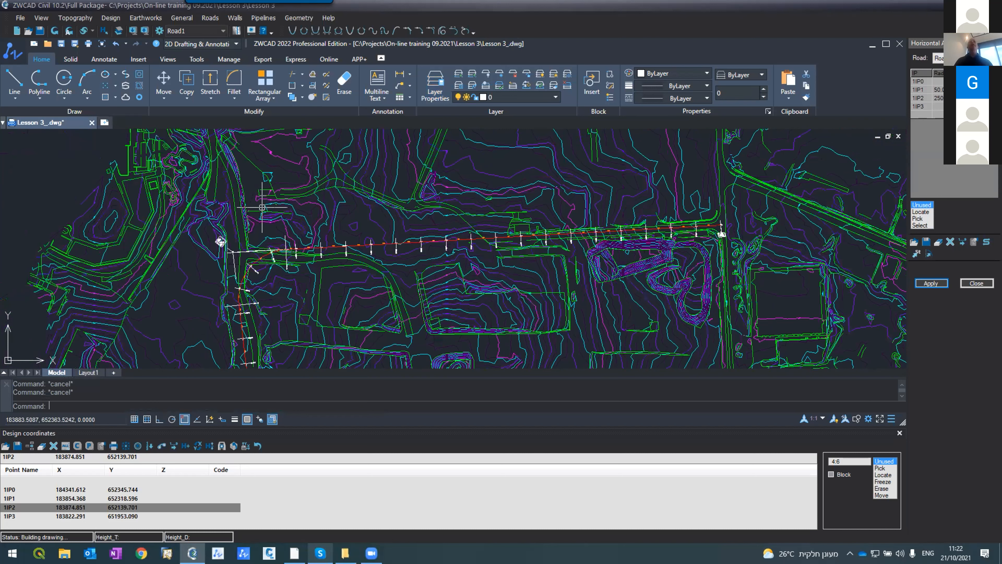
Examine the road's southern leg and the terrain corridor running east from it between the contoured plots.
{"action": "scroll", "coordinate": [349, 300], "scroll_direction": "down", "scroll_amount": 5}
{"action": "scroll", "coordinate": [354, 312], "scroll_direction": "down", "scroll_amount": 1}
{"action": "scroll", "coordinate": [354, 313], "scroll_direction": "up", "scroll_amount": 6}
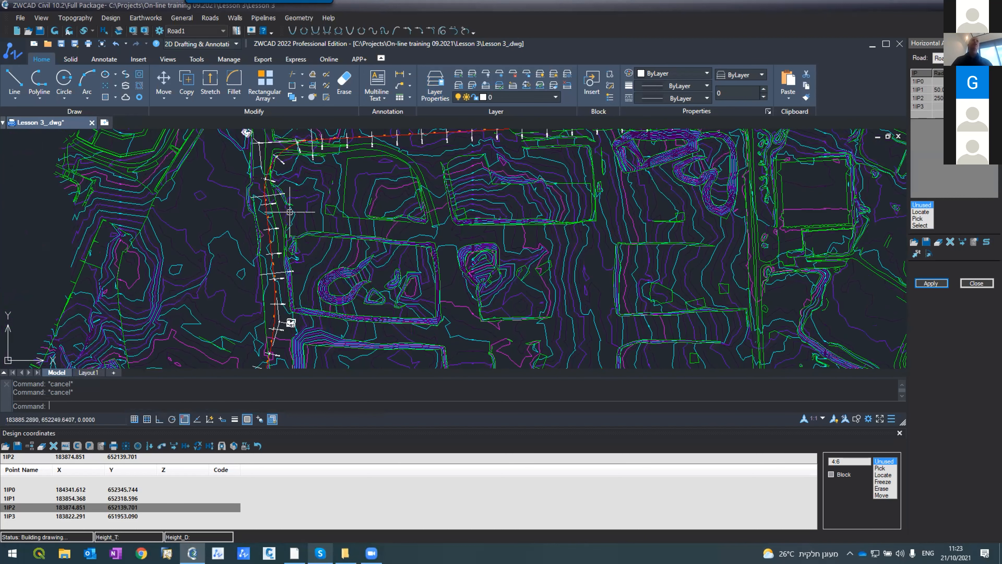
{"action": "scroll", "coordinate": [290, 212], "scroll_direction": "up", "scroll_amount": 2}
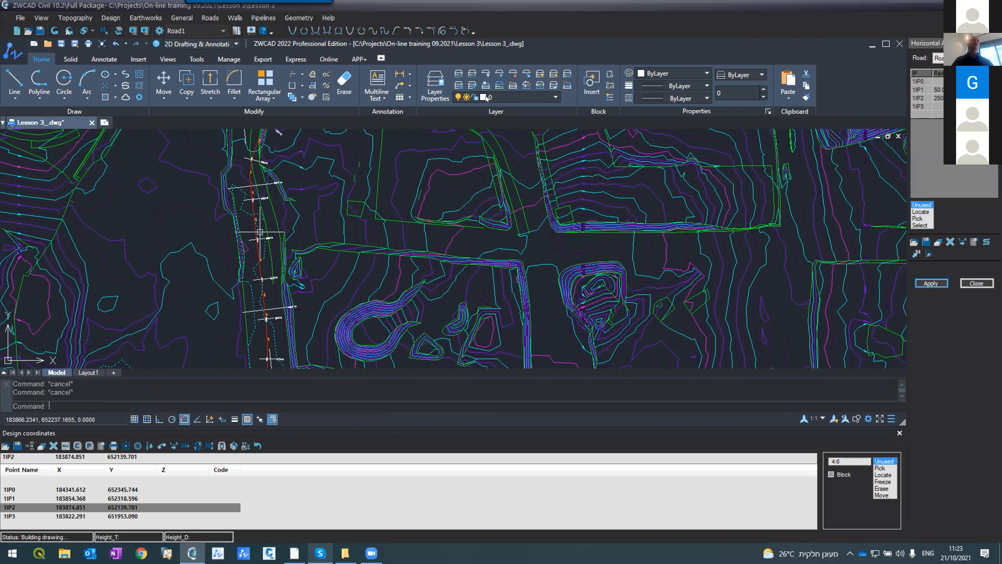
{"action": "scroll", "coordinate": [260, 232], "scroll_direction": "up", "scroll_amount": 3}
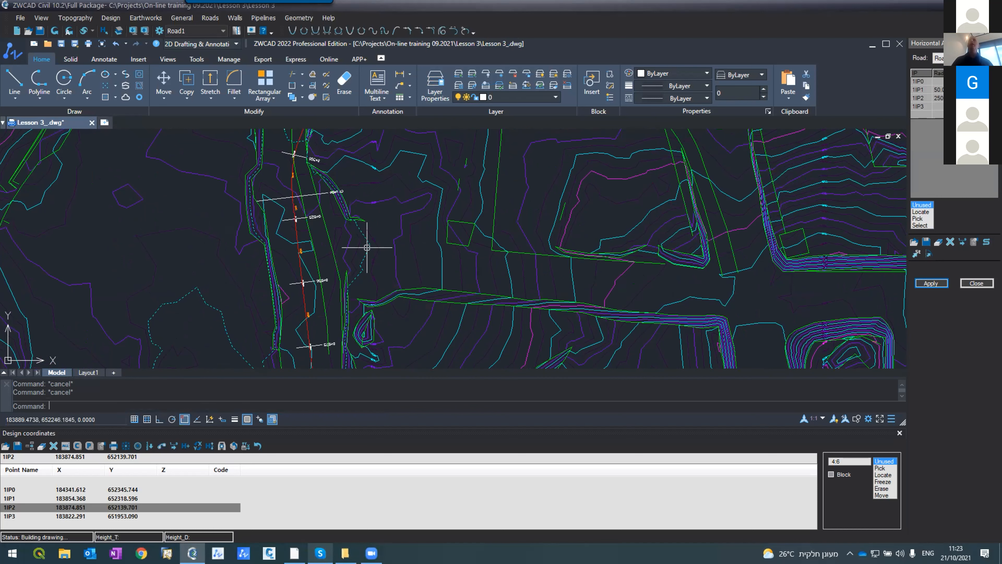
{"action": "scroll", "coordinate": [365, 246], "scroll_direction": "down", "scroll_amount": 8}
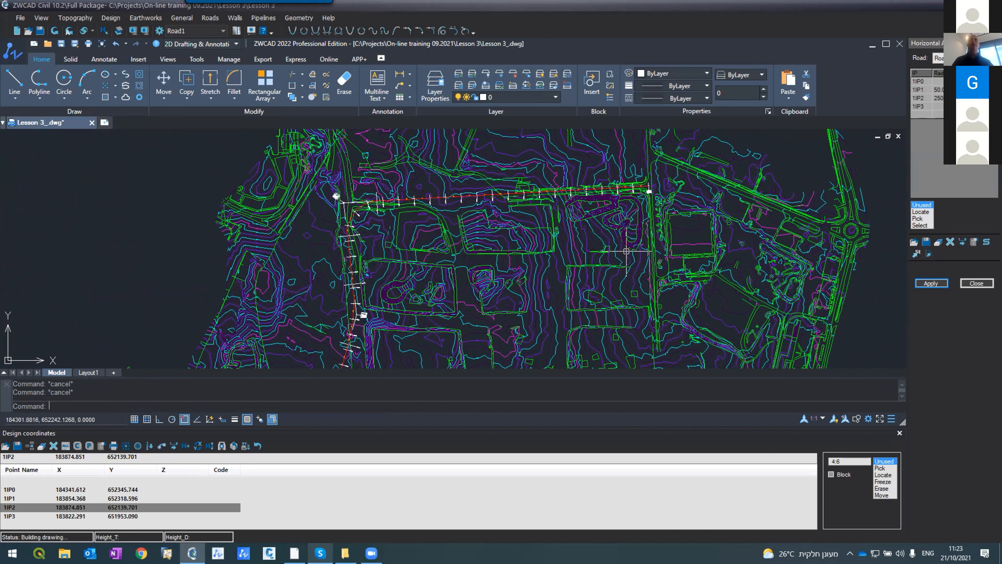
{"action": "scroll", "coordinate": [466, 260], "scroll_direction": "up", "scroll_amount": 5}
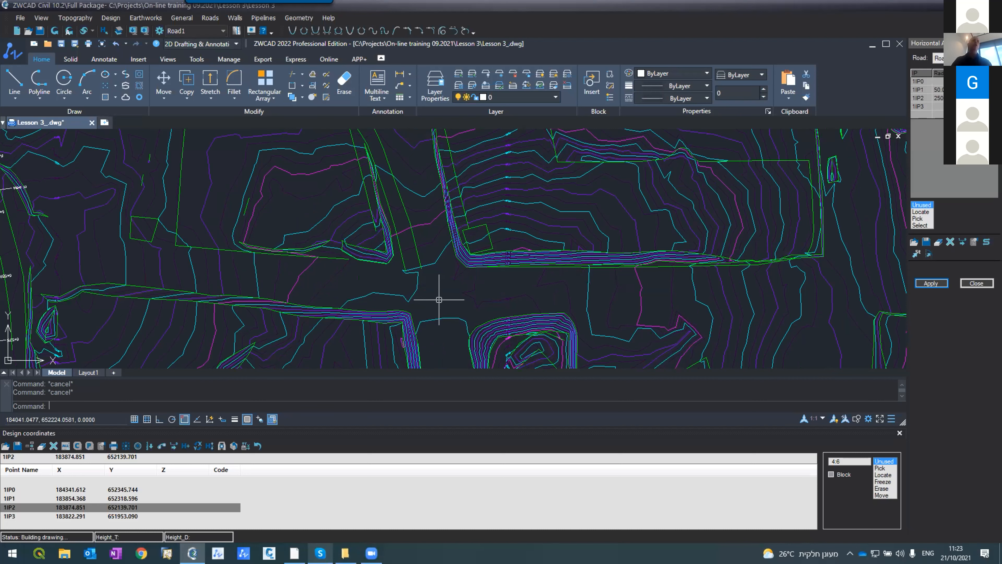
{"action": "scroll", "coordinate": [414, 316], "scroll_direction": "down", "scroll_amount": 3}
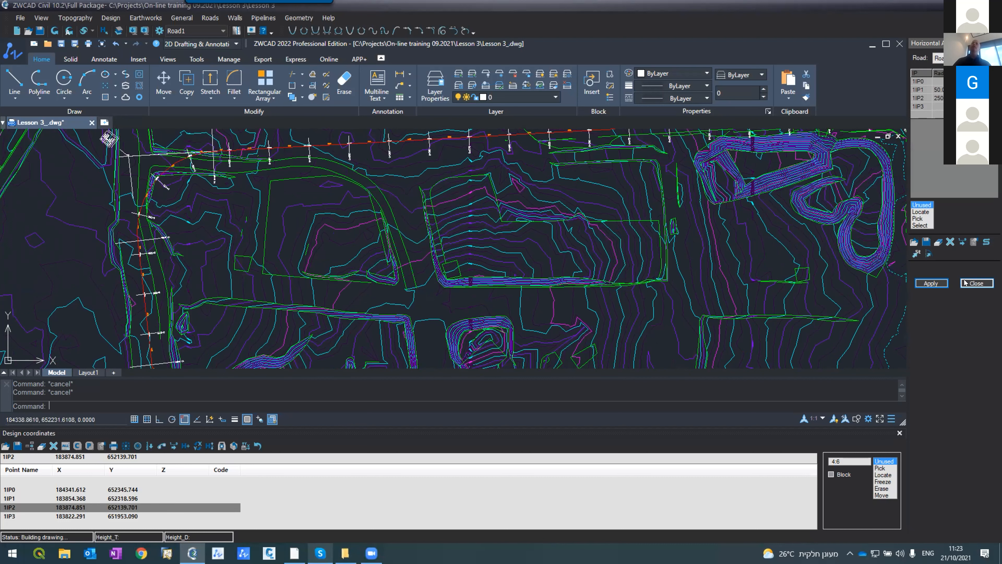
Close the Horizontal Alignment and Design coordinates windows and make CL the current layer.
{"action": "left_click", "coordinate": [976, 283]}
{"action": "left_click", "coordinate": [994, 433]}
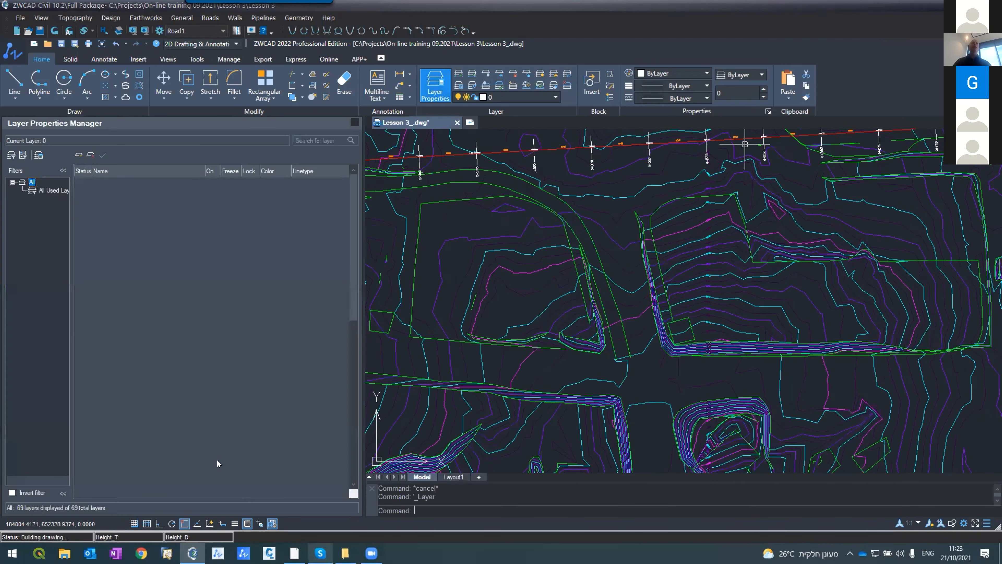
{"action": "left_click", "coordinate": [96, 389]}
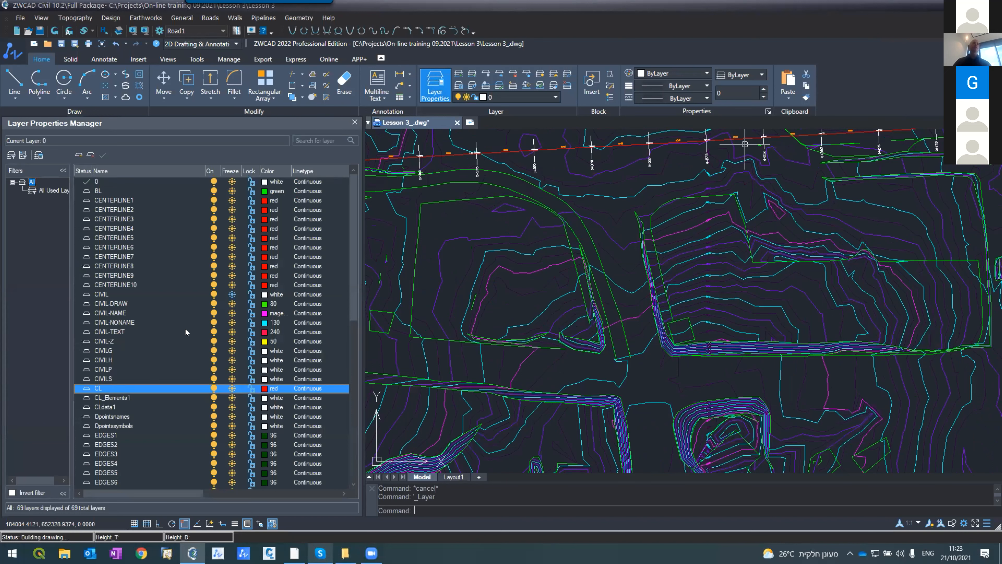
{"action": "left_click", "coordinate": [102, 155]}
{"action": "left_click", "coordinate": [355, 122]}
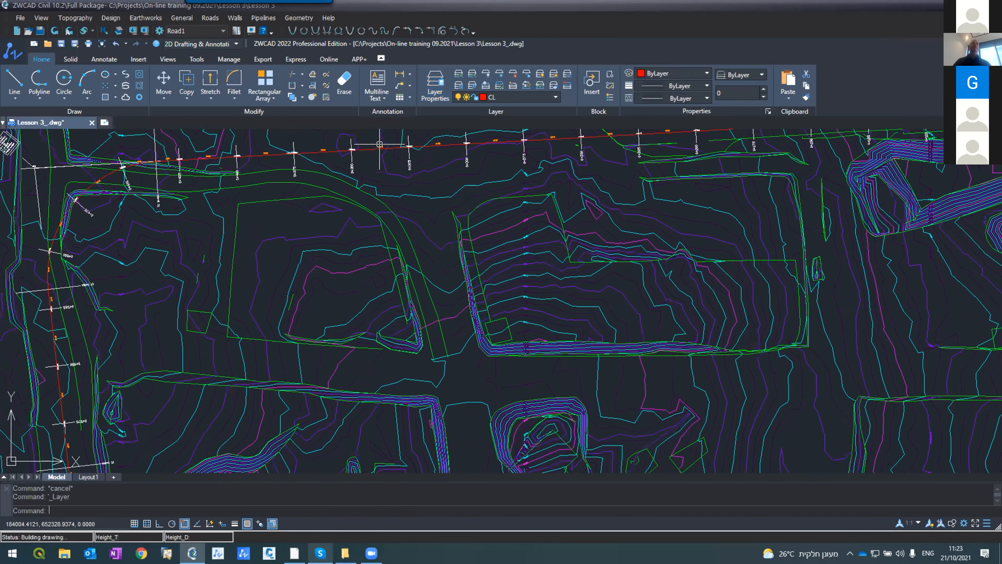
Start a polyline on the Road1 centerline between stations 0+525 and 0+550 and draw its first segment about 179 m eastward.
{"action": "scroll", "coordinate": [205, 378], "scroll_direction": "down", "scroll_amount": 3}
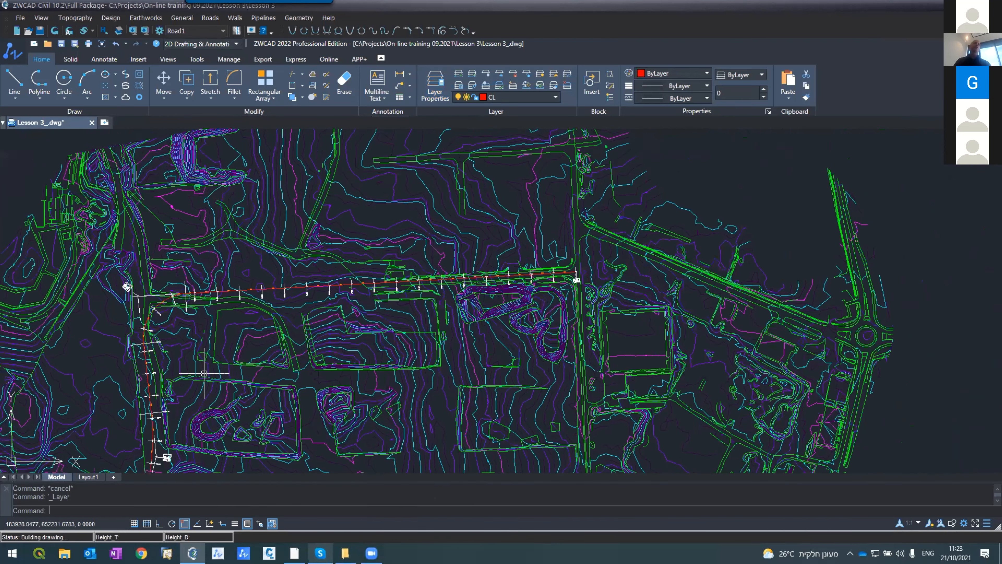
{"action": "scroll", "coordinate": [168, 378], "scroll_direction": "up", "scroll_amount": 6}
{"action": "scroll", "coordinate": [168, 378], "scroll_direction": "down", "scroll_amount": 3}
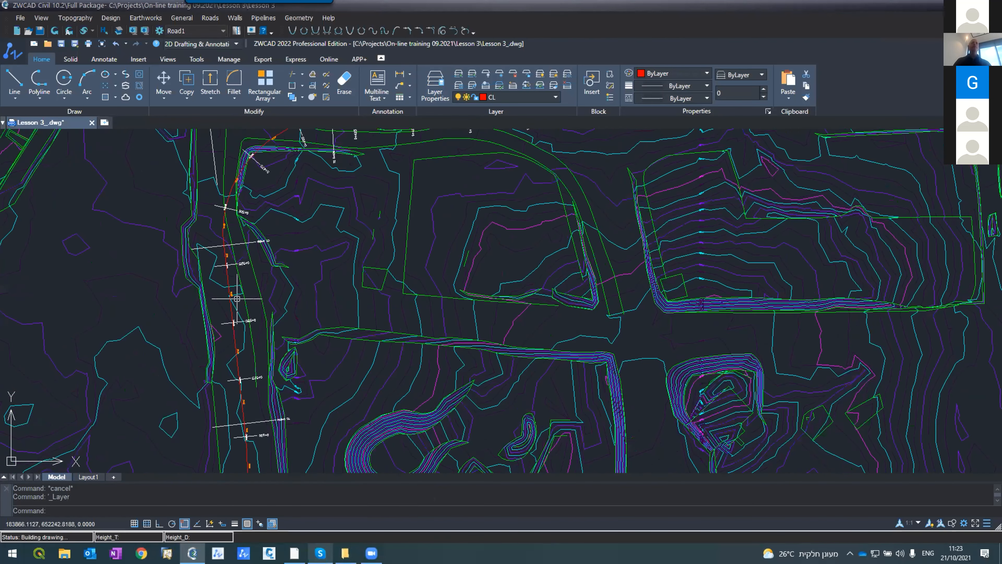
{"action": "scroll", "coordinate": [237, 299], "scroll_direction": "up", "scroll_amount": 2}
{"action": "type", "text": "pl"}
{"action": "key", "text": "Return"}
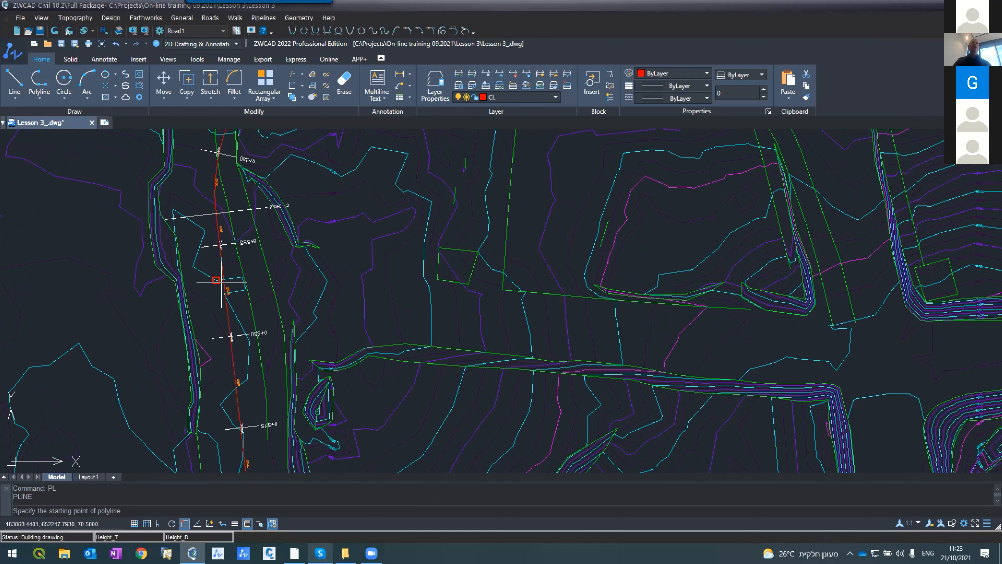
{"action": "scroll", "coordinate": [237, 299], "scroll_direction": "up", "scroll_amount": 3}
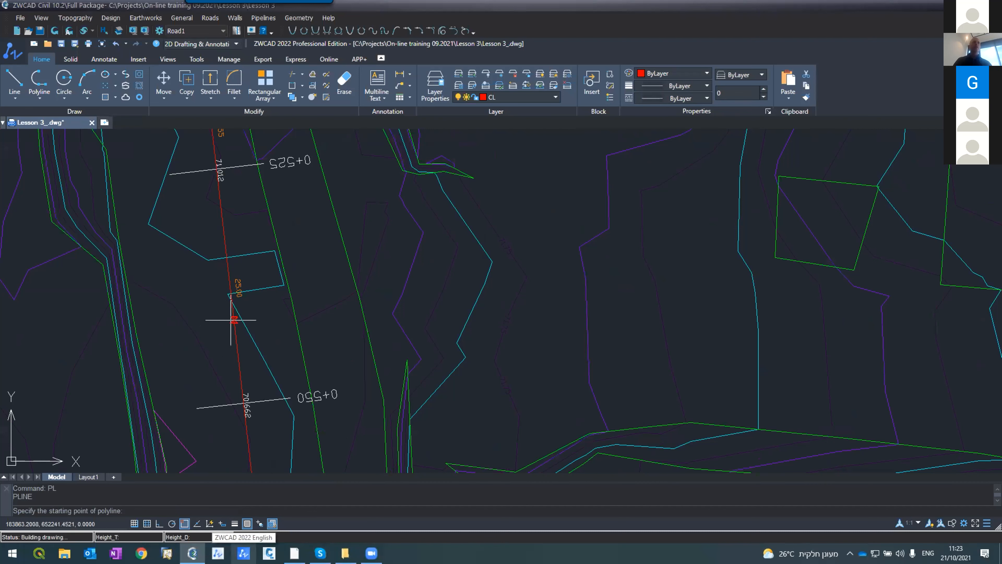
{"action": "left_click", "coordinate": [232, 304]}
{"action": "scroll", "coordinate": [794, 288], "scroll_direction": "down", "scroll_amount": 5}
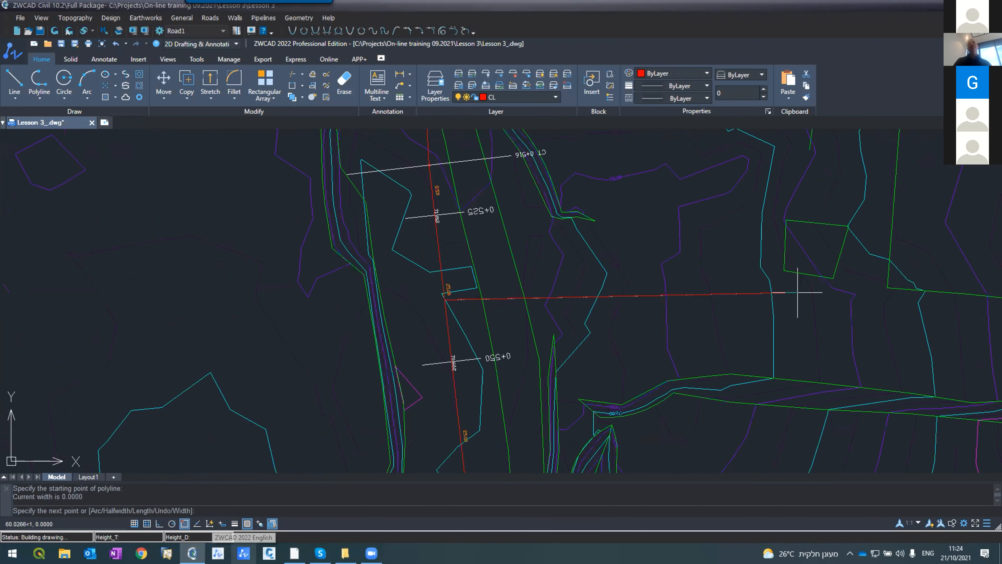
{"action": "scroll", "coordinate": [786, 302], "scroll_direction": "down", "scroll_amount": 2}
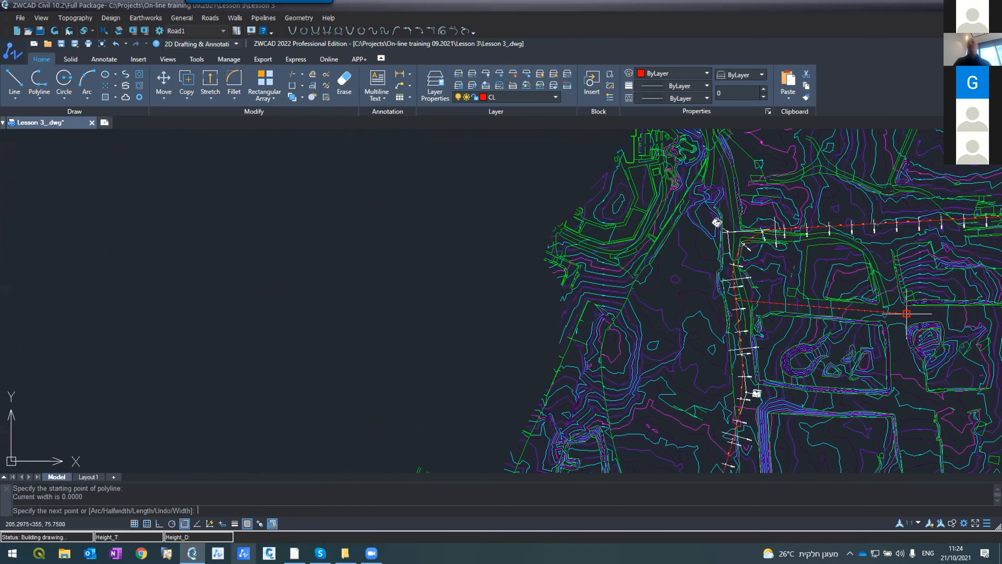
{"action": "scroll", "coordinate": [888, 312], "scroll_direction": "up", "scroll_amount": 6}
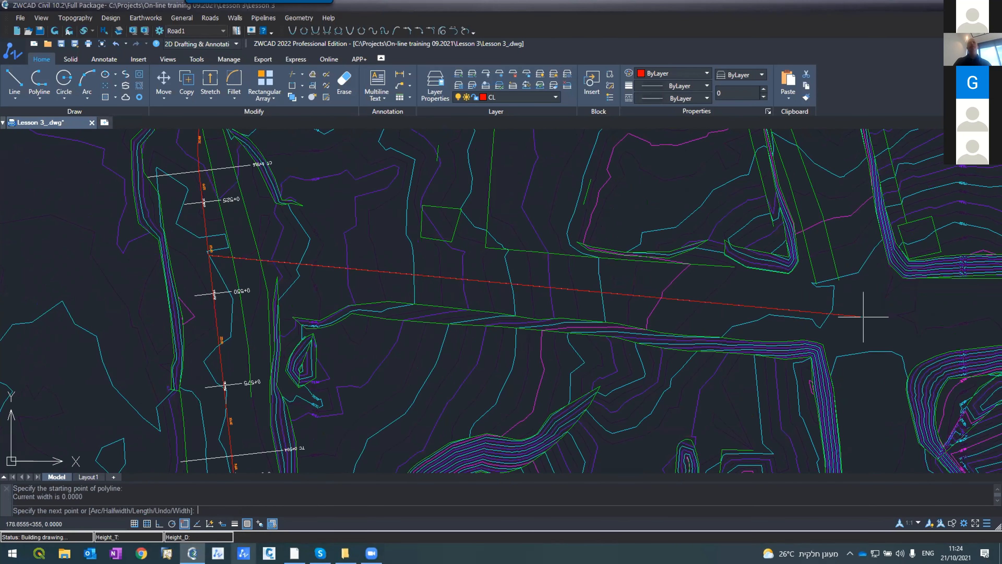
{"action": "left_click", "coordinate": [860, 315]}
Draw the branch centerline's second segment about 308 m east to the north-south road with object snap off, and finish the polyline.
{"action": "scroll", "coordinate": [859, 314], "scroll_direction": "down", "scroll_amount": 6}
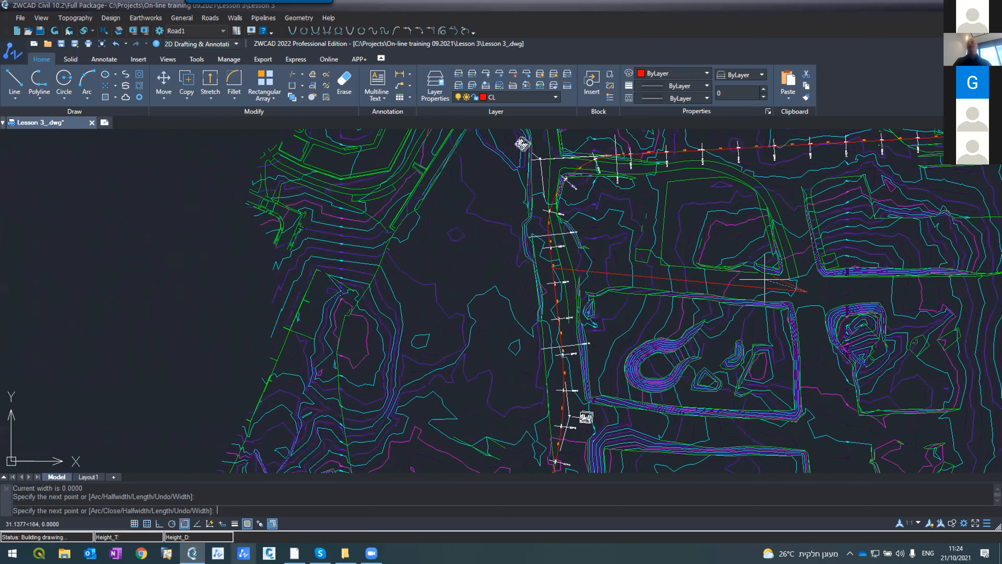
{"action": "scroll", "coordinate": [814, 289], "scroll_direction": "up", "scroll_amount": 6}
{"action": "scroll", "coordinate": [829, 287], "scroll_direction": "down", "scroll_amount": 4}
{"action": "scroll", "coordinate": [821, 289], "scroll_direction": "up", "scroll_amount": 3}
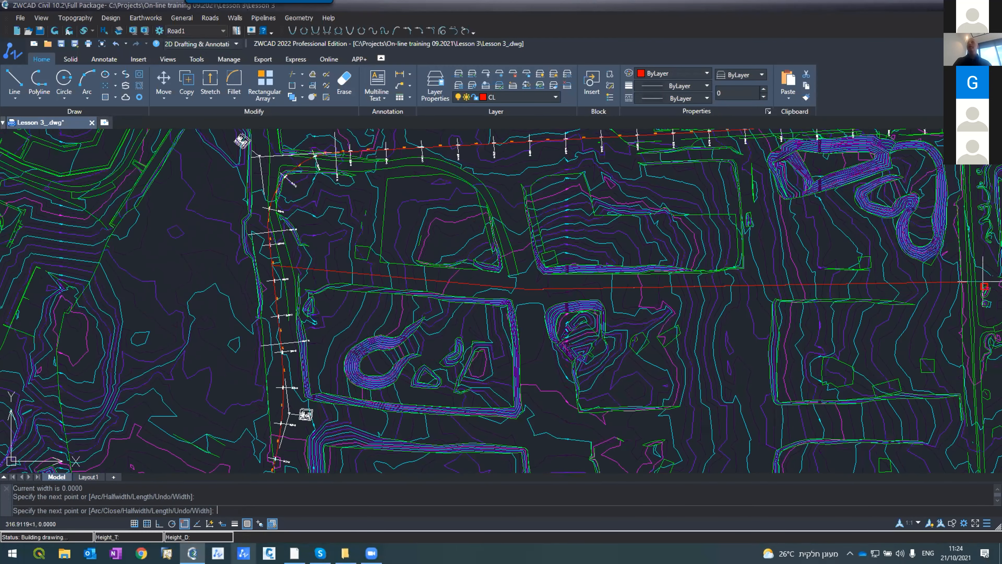
{"action": "scroll", "coordinate": [554, 318], "scroll_direction": "up", "scroll_amount": 4}
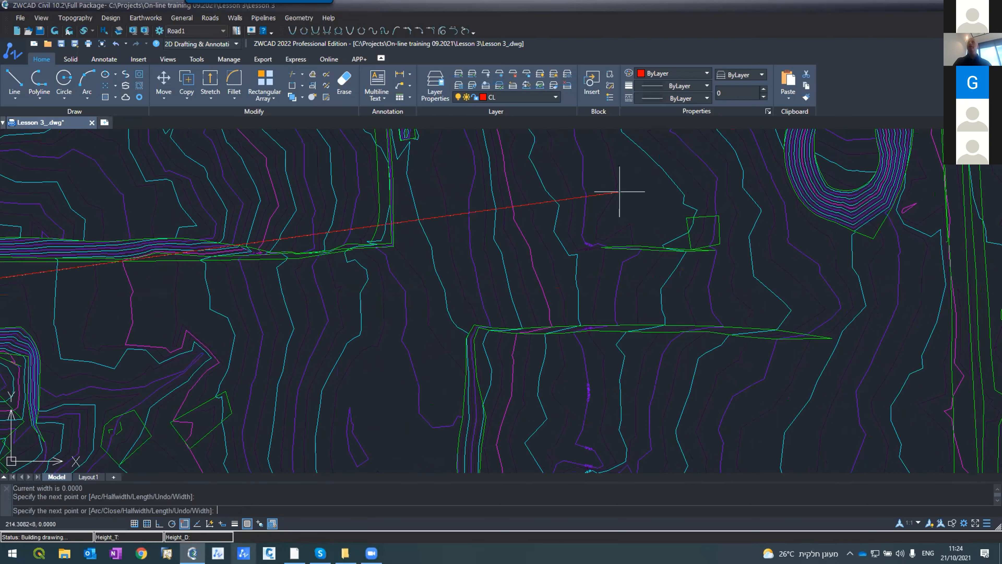
{"action": "scroll", "coordinate": [612, 195], "scroll_direction": "down", "scroll_amount": 4}
{"action": "scroll", "coordinate": [767, 236], "scroll_direction": "up", "scroll_amount": 4}
{"action": "scroll", "coordinate": [767, 235], "scroll_direction": "up", "scroll_amount": 2}
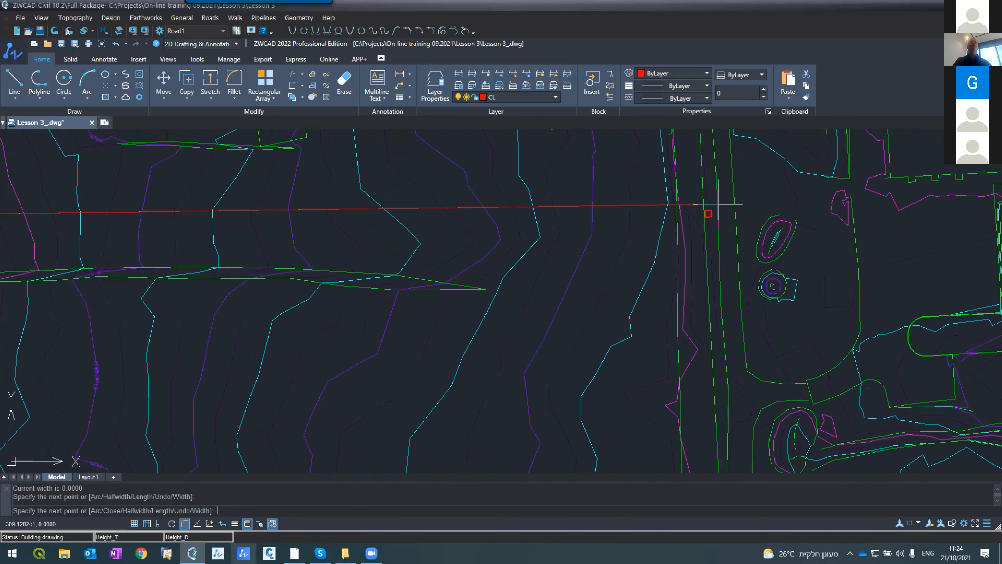
{"action": "scroll", "coordinate": [695, 208], "scroll_direction": "down", "scroll_amount": 5}
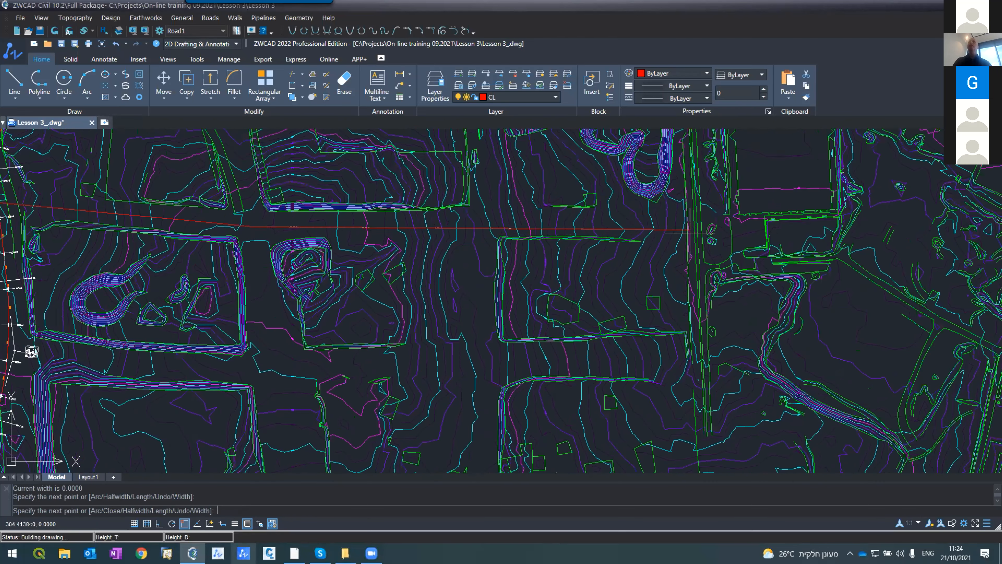
{"action": "scroll", "coordinate": [687, 238], "scroll_direction": "up", "scroll_amount": 4}
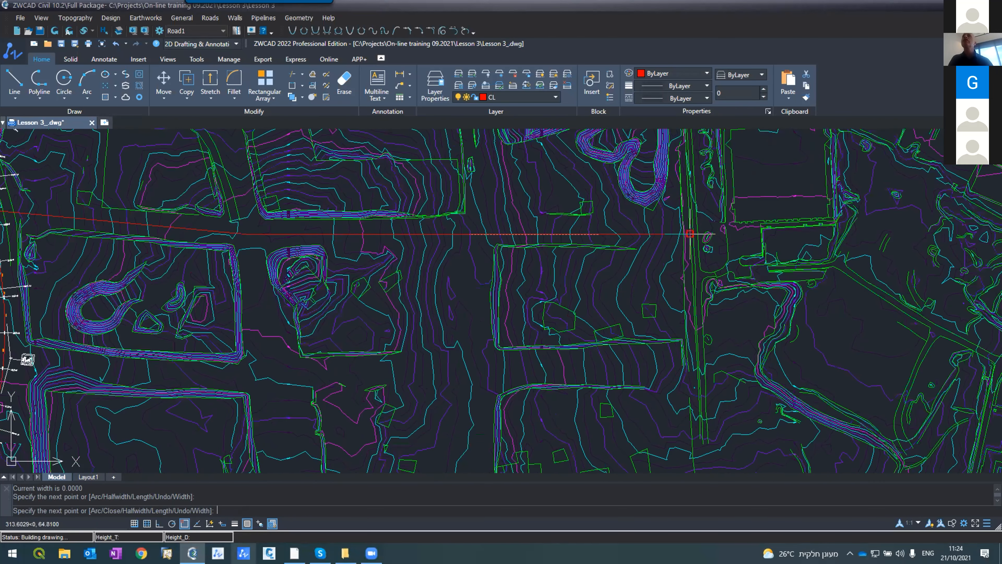
{"action": "scroll", "coordinate": [691, 245], "scroll_direction": "up", "scroll_amount": 2}
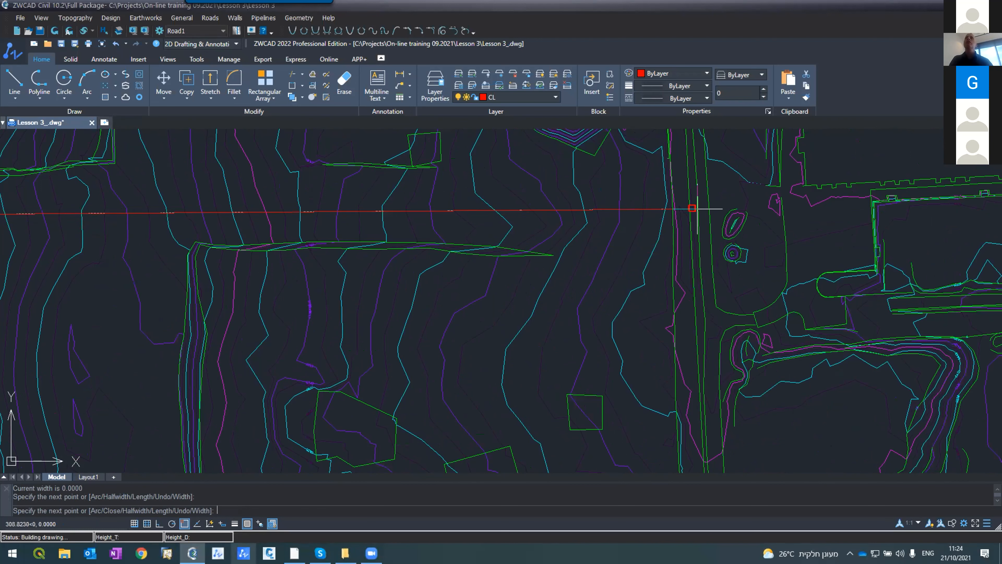
{"action": "scroll", "coordinate": [694, 202], "scroll_direction": "up", "scroll_amount": 4}
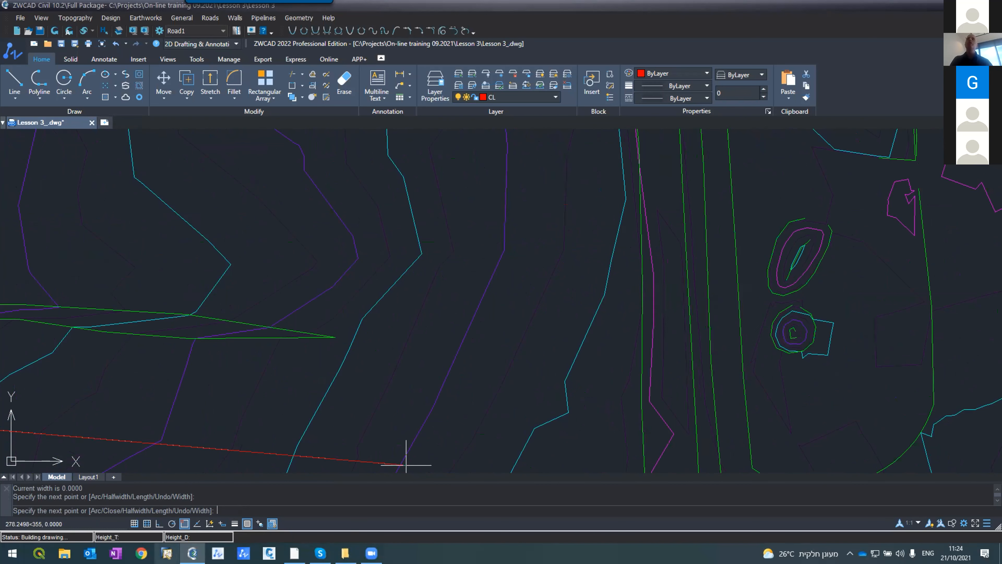
{"action": "key", "text": "F3"}
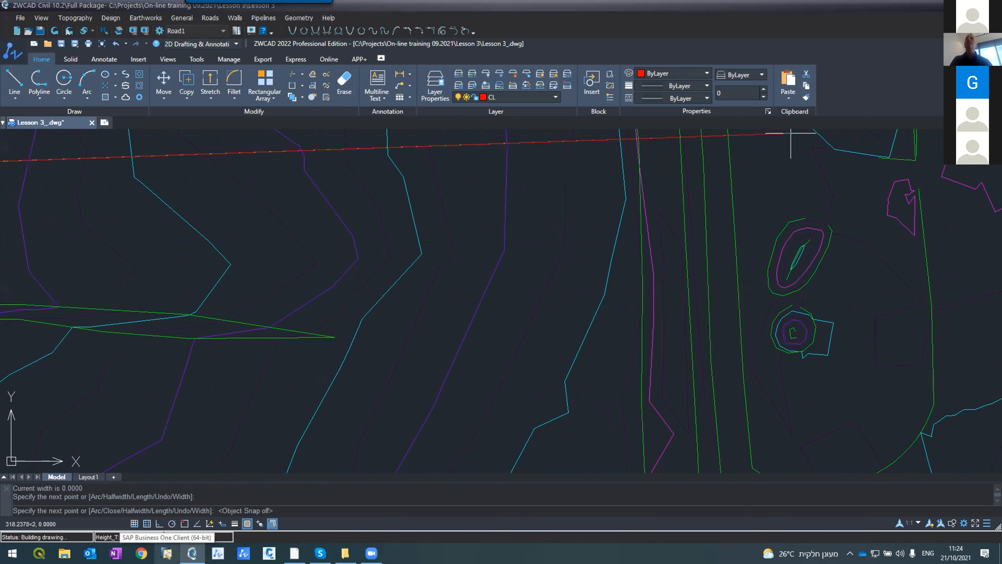
{"action": "left_click", "coordinate": [696, 197]}
{"action": "key", "text": "Return"}
{"action": "scroll", "coordinate": [600, 324], "scroll_direction": "down", "scroll_amount": 5}
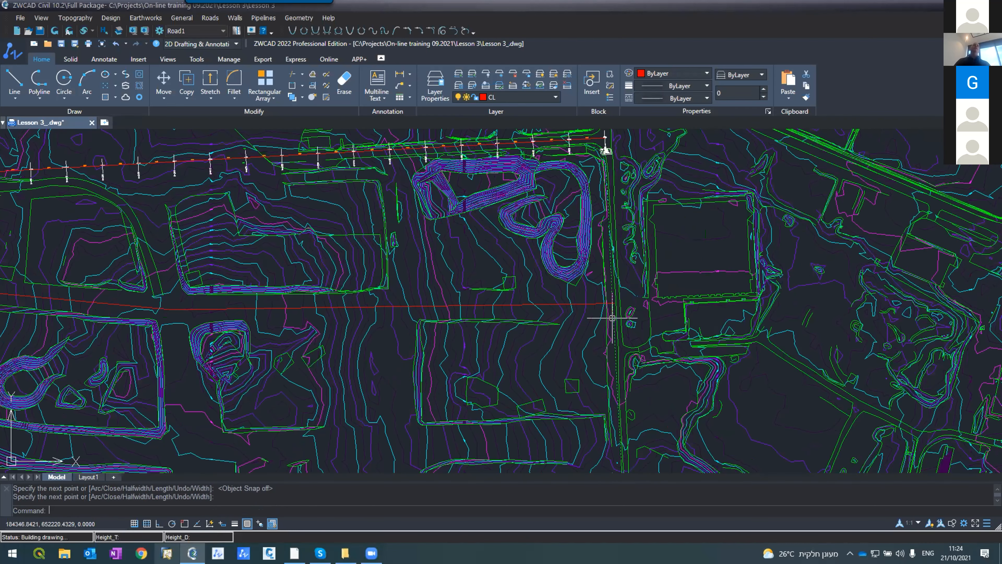
Rename Road1 to Main in the roads list and add a second road named T1.
{"action": "scroll", "coordinate": [612, 318], "scroll_direction": "down", "scroll_amount": 2}
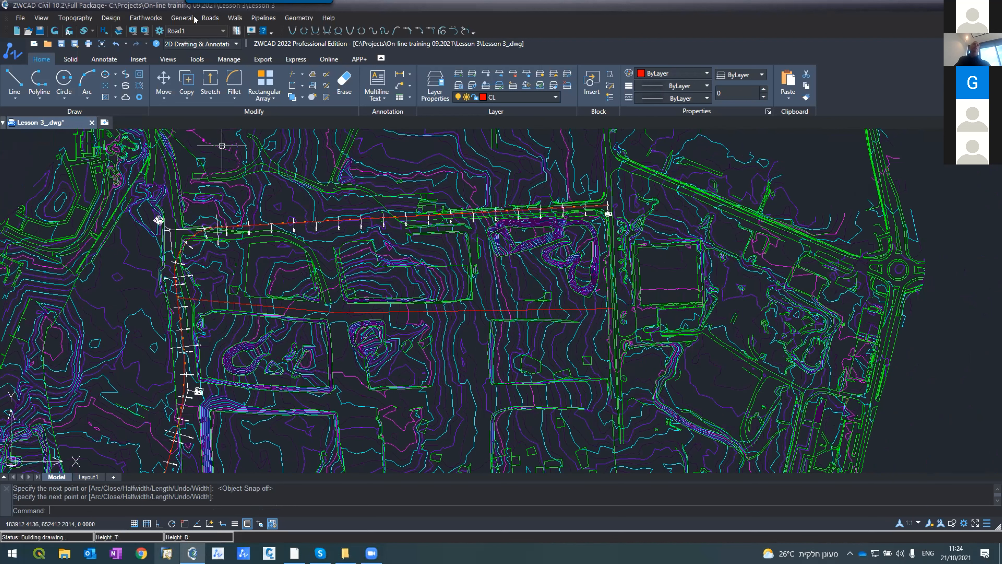
{"action": "left_click", "coordinate": [203, 19]}
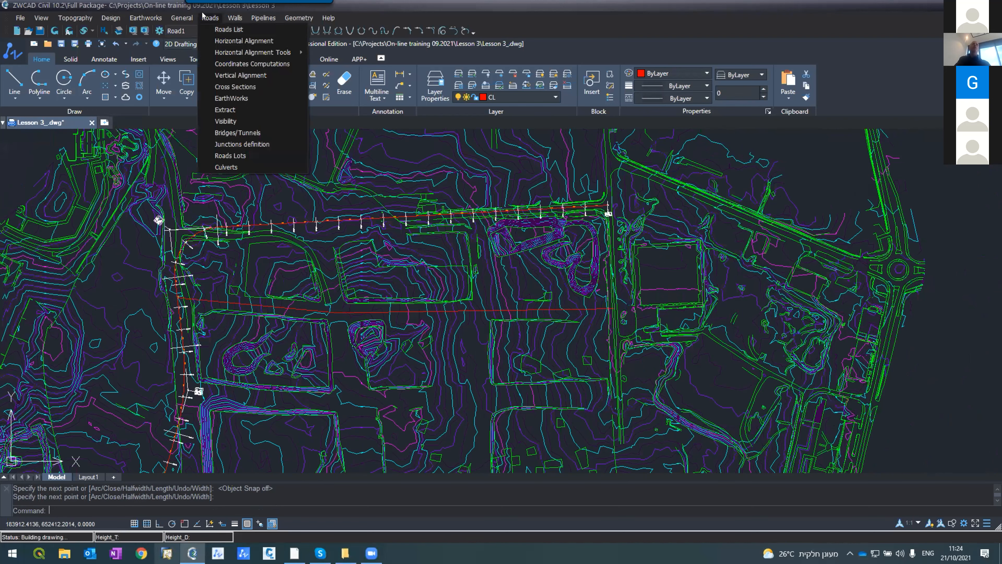
{"action": "left_click", "coordinate": [229, 29]}
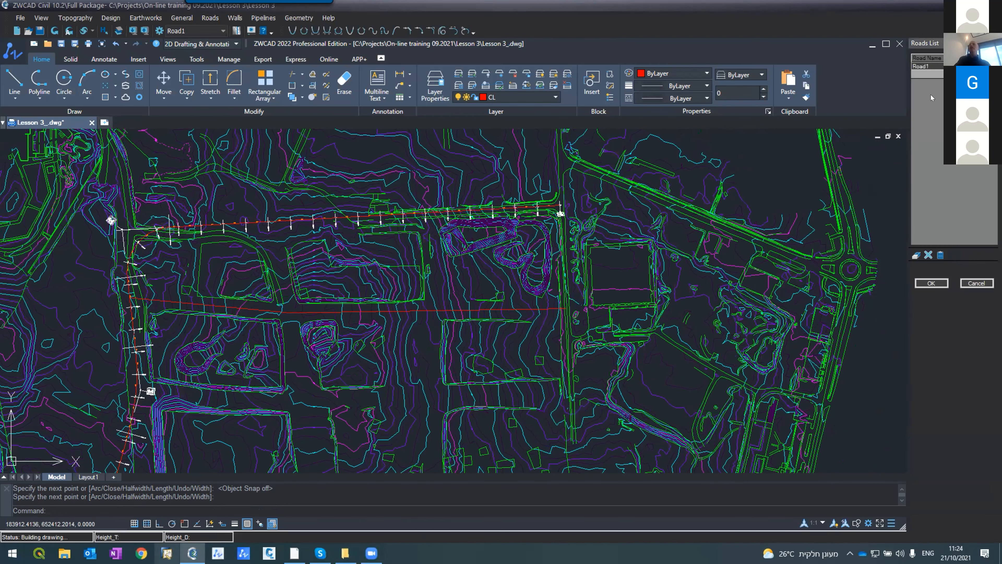
{"action": "type", "text": "Main"}
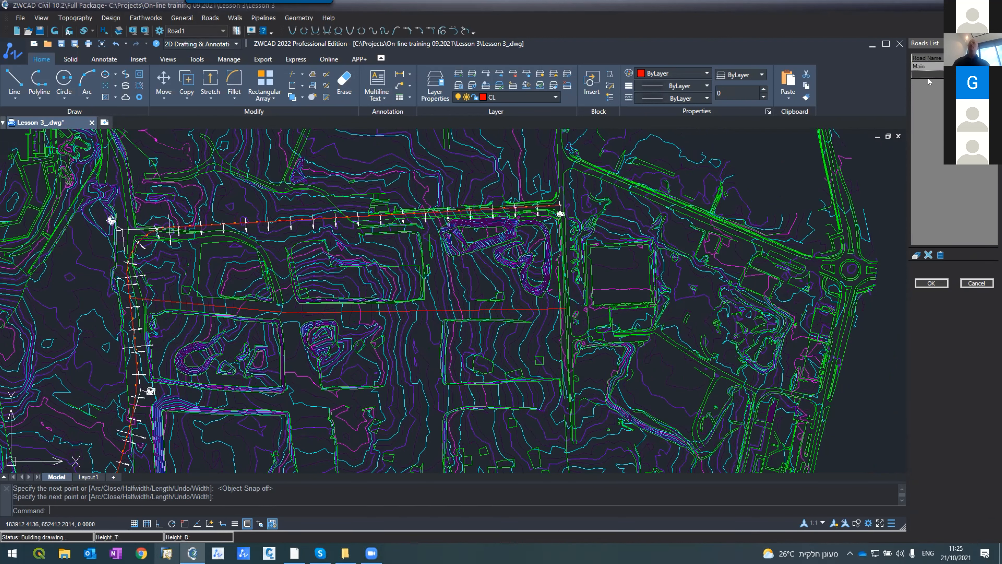
{"action": "type", "text": "T1"}
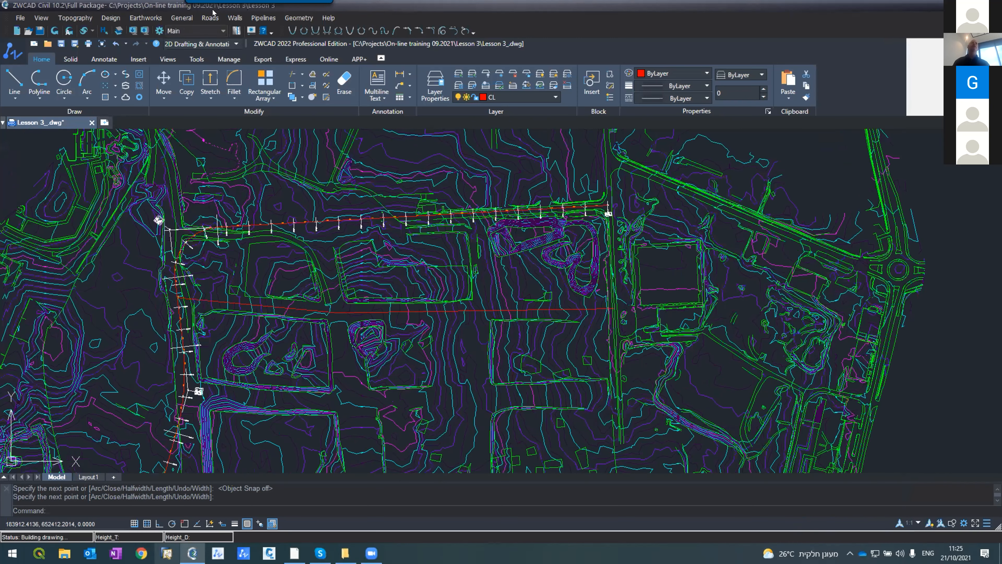
Open the horizontal alignment, compare the data of roads Main and T1, and leave T1 as the selected road.
{"action": "left_click", "coordinate": [211, 16]}
{"action": "left_click", "coordinate": [237, 41]}
{"action": "left_click", "coordinate": [939, 58]}
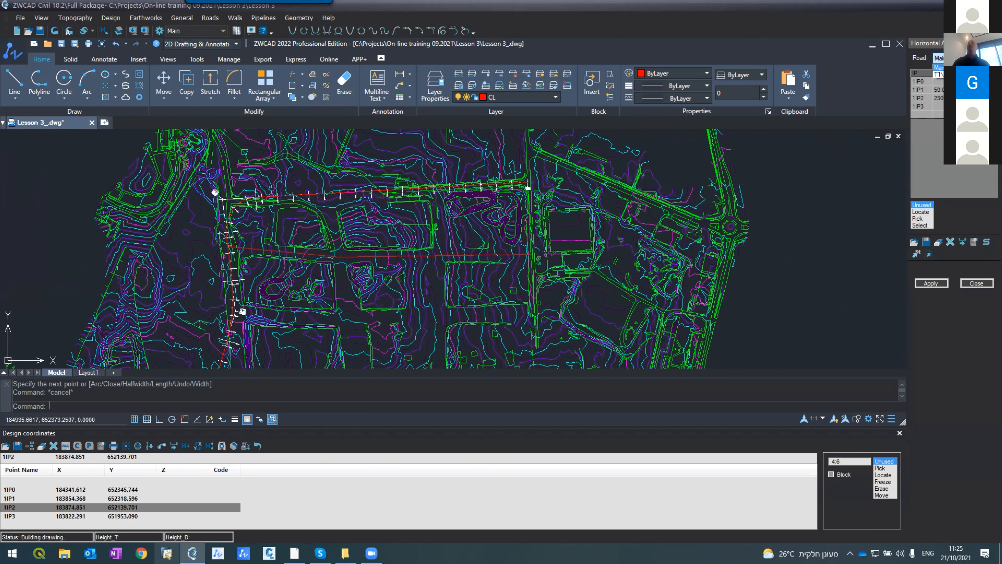
{"action": "left_click", "coordinate": [939, 74]}
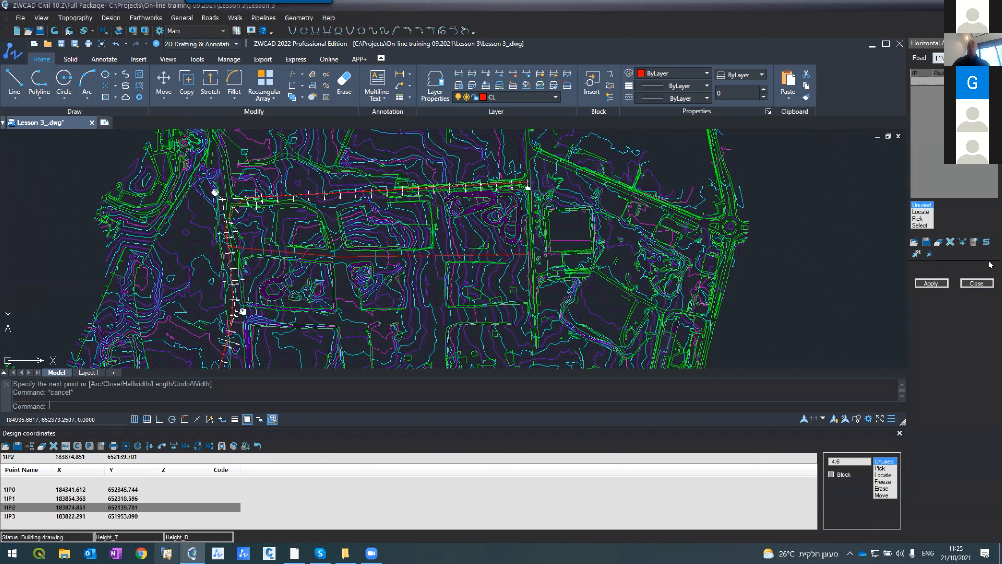
{"action": "left_click", "coordinate": [939, 57]}
{"action": "left_click", "coordinate": [939, 67]}
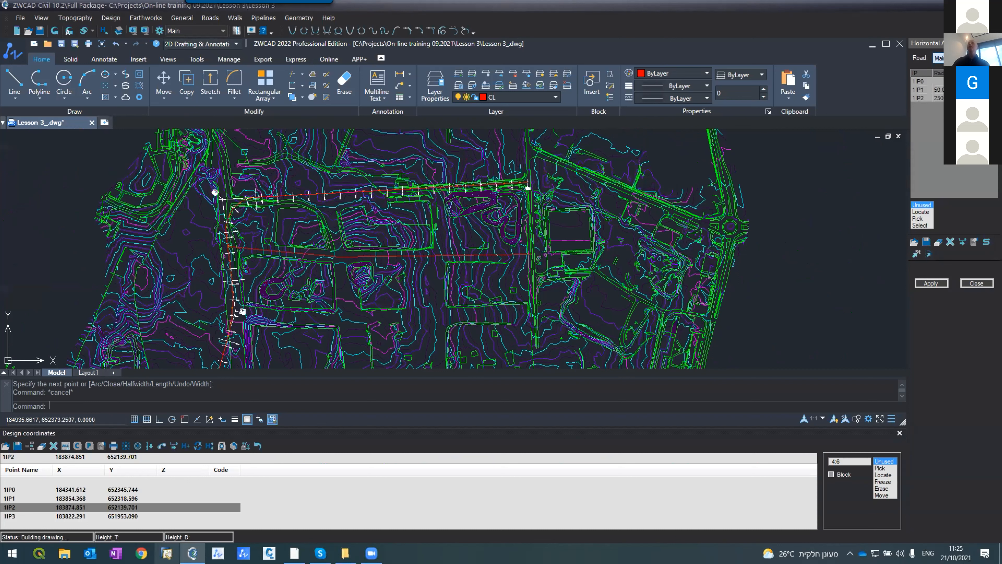
{"action": "left_click", "coordinate": [940, 58]}
{"action": "left_click", "coordinate": [939, 74]}
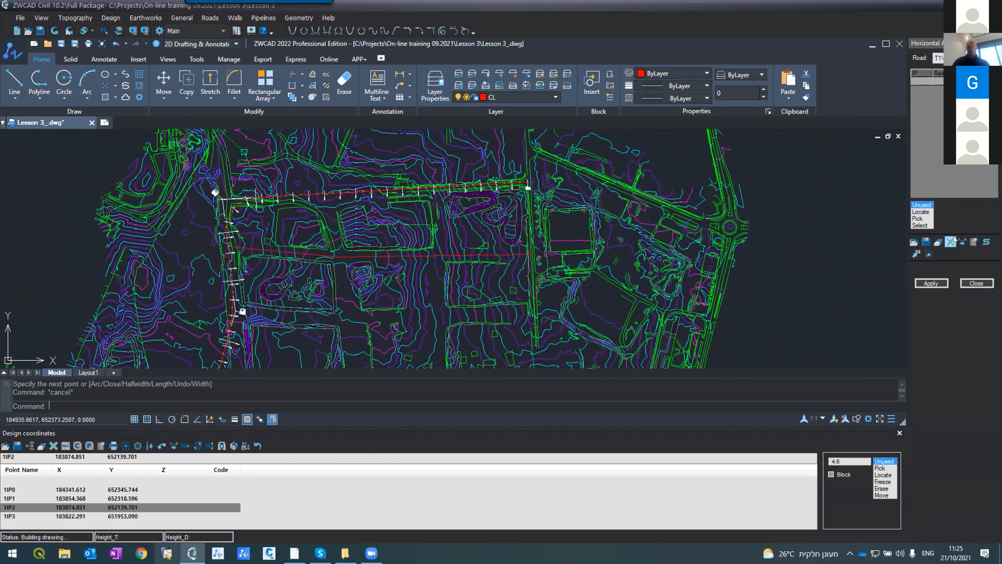
Define T1's alignment from the new branch polyline and apply it with Layout and Distances enabled at interval 2.
{"action": "left_click", "coordinate": [920, 225]}
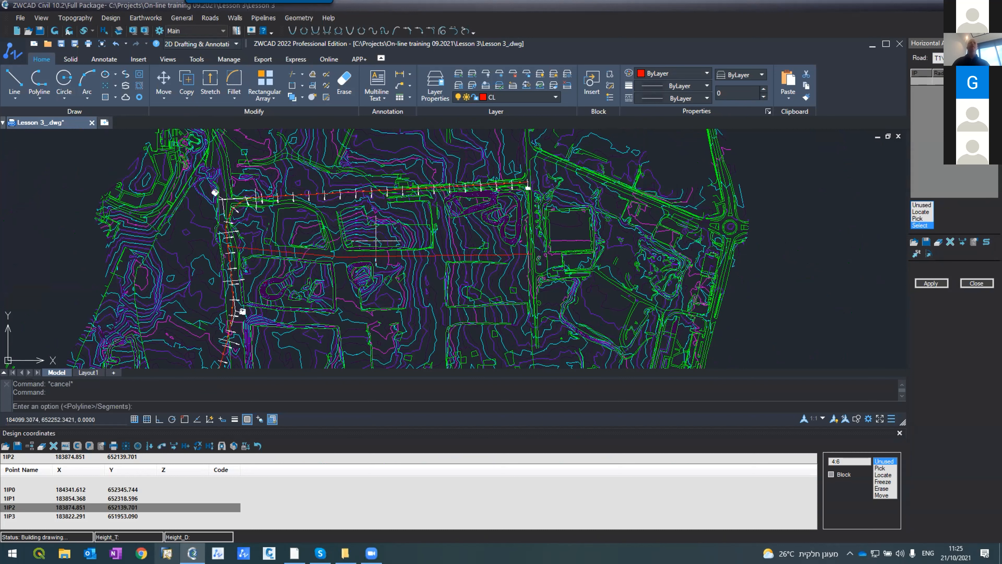
{"action": "left_click", "coordinate": [426, 256]}
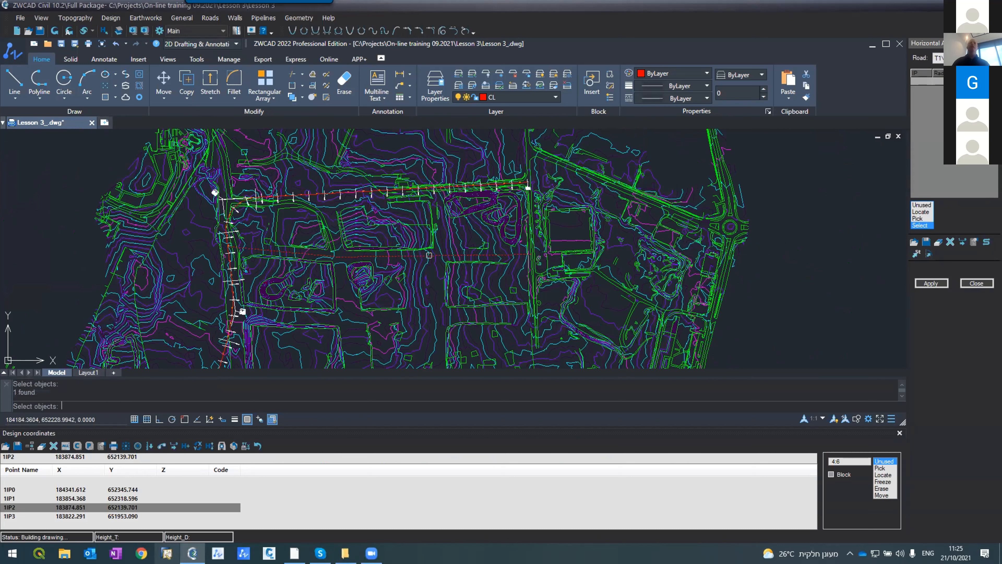
{"action": "key", "text": "Return"}
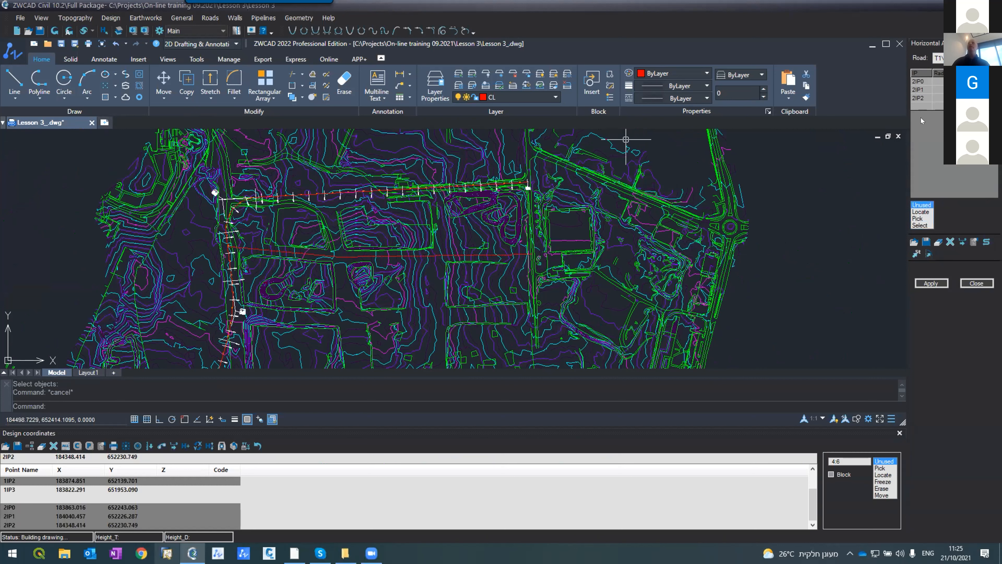
{"action": "left_click", "coordinate": [924, 283]}
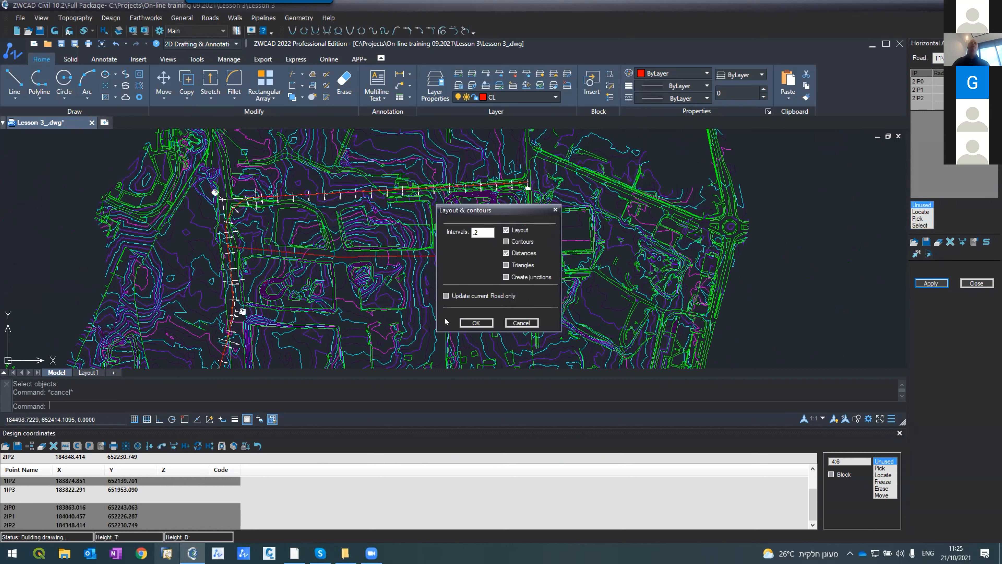
{"action": "left_click", "coordinate": [461, 322]}
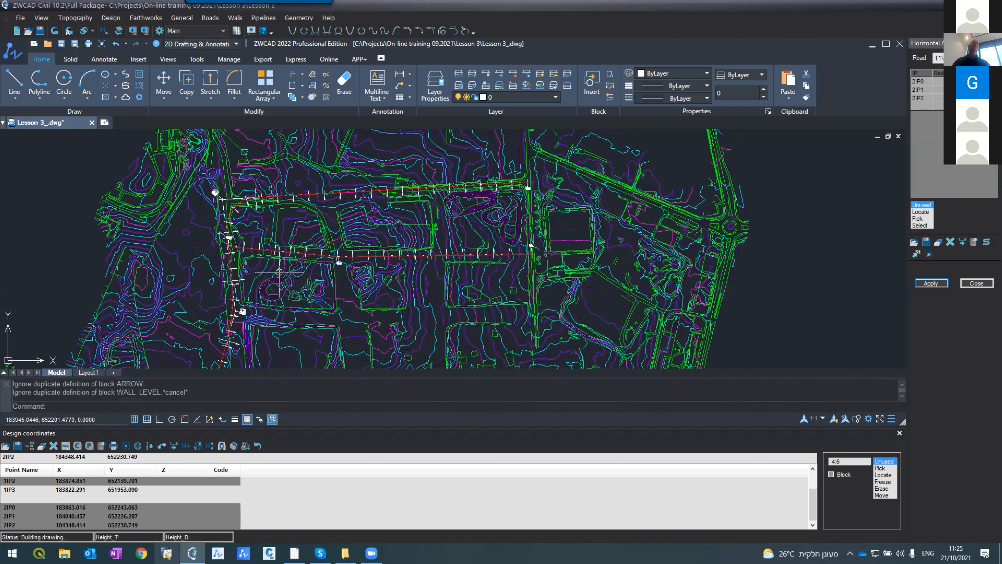
Set the curve radius at T1's middle intersection point 2IP1 to 100 and apply the alignment to the plan.
{"action": "scroll", "coordinate": [279, 272], "scroll_direction": "up", "scroll_amount": 5}
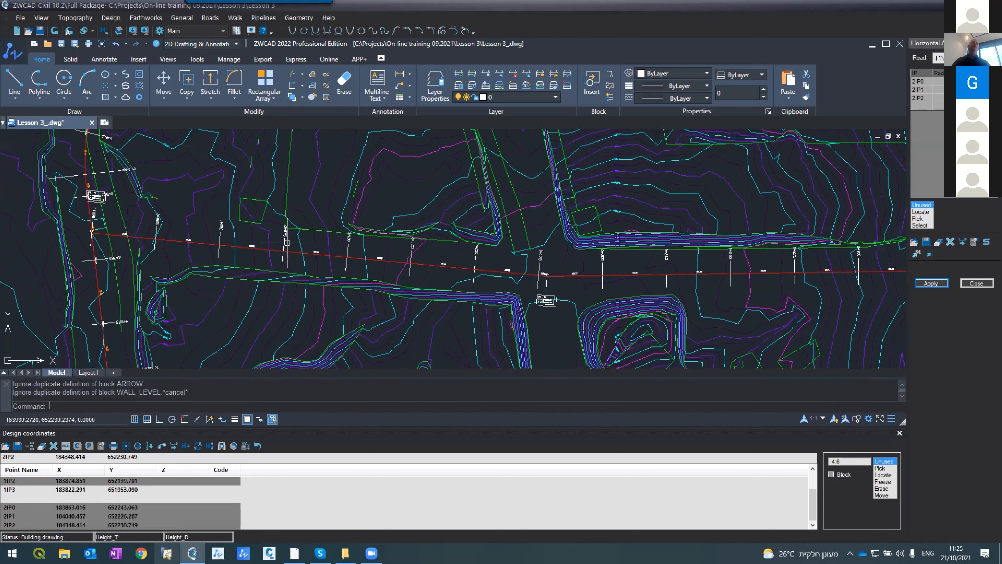
{"action": "scroll", "coordinate": [545, 290], "scroll_direction": "up", "scroll_amount": 4}
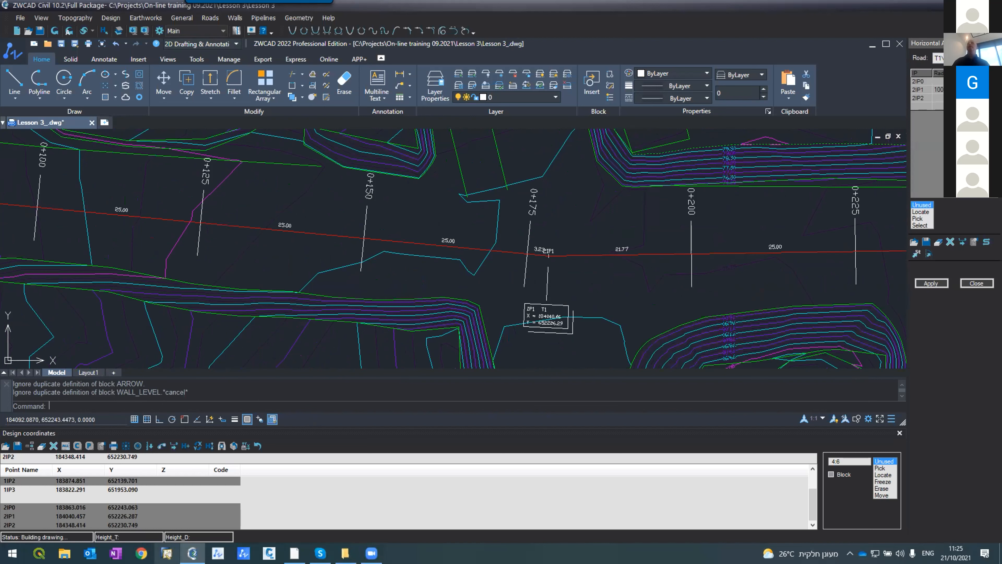
{"action": "left_click", "coordinate": [918, 283]}
{"action": "left_click", "coordinate": [462, 319]}
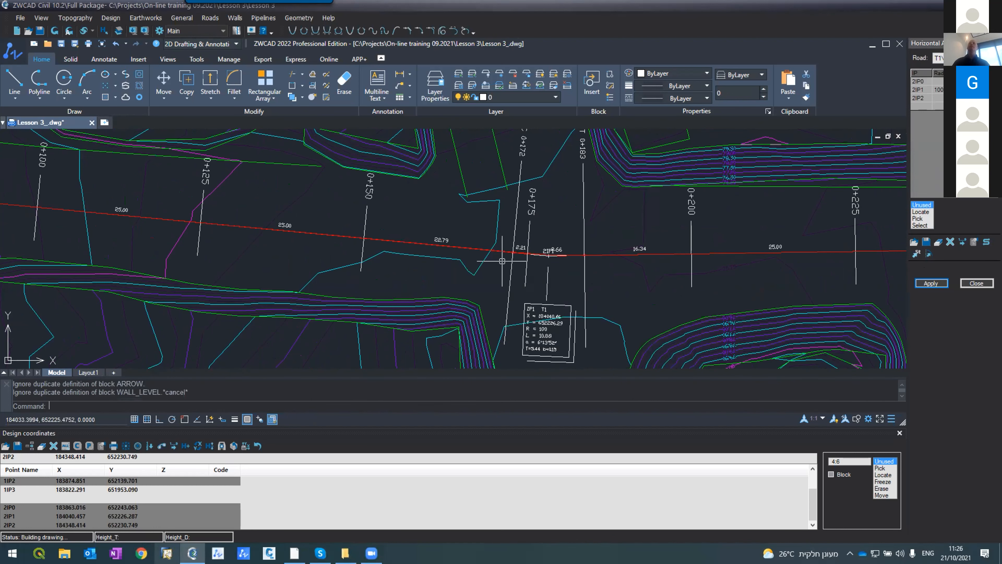
{"action": "scroll", "coordinate": [495, 274], "scroll_direction": "down", "scroll_amount": 2}
{"action": "scroll", "coordinate": [495, 277], "scroll_direction": "up", "scroll_amount": 2}
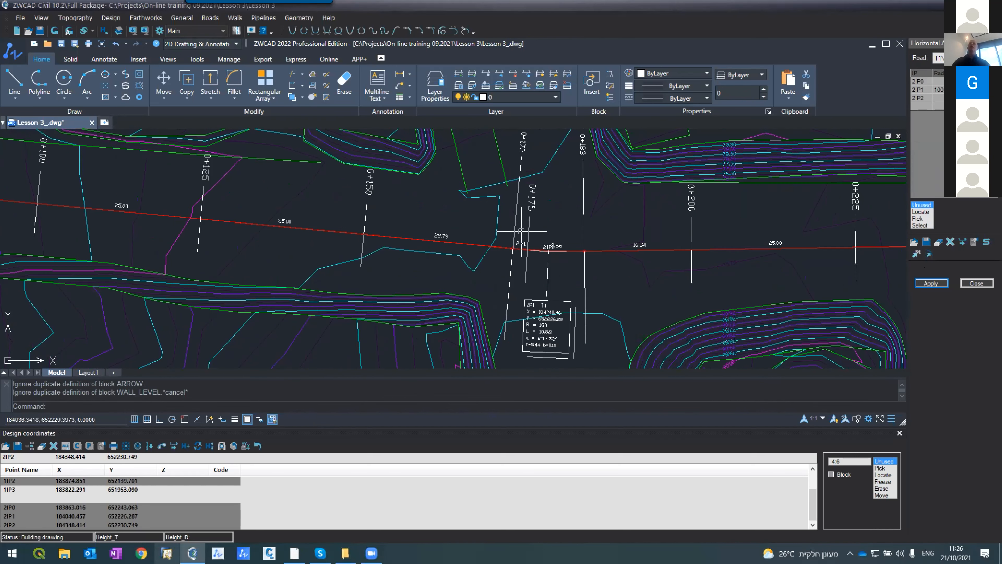
Set the radius at T1's intersection point 2IP1 to 0 and reapply the horizontal alignment.
{"action": "left_click", "coordinate": [939, 90]}
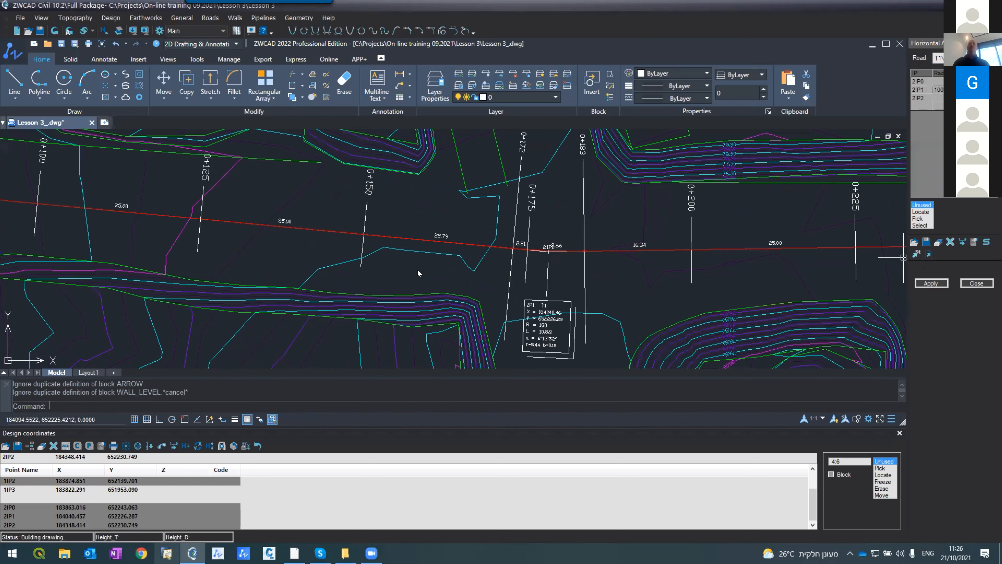
{"action": "scroll", "coordinate": [418, 270], "scroll_direction": "down", "scroll_amount": 5}
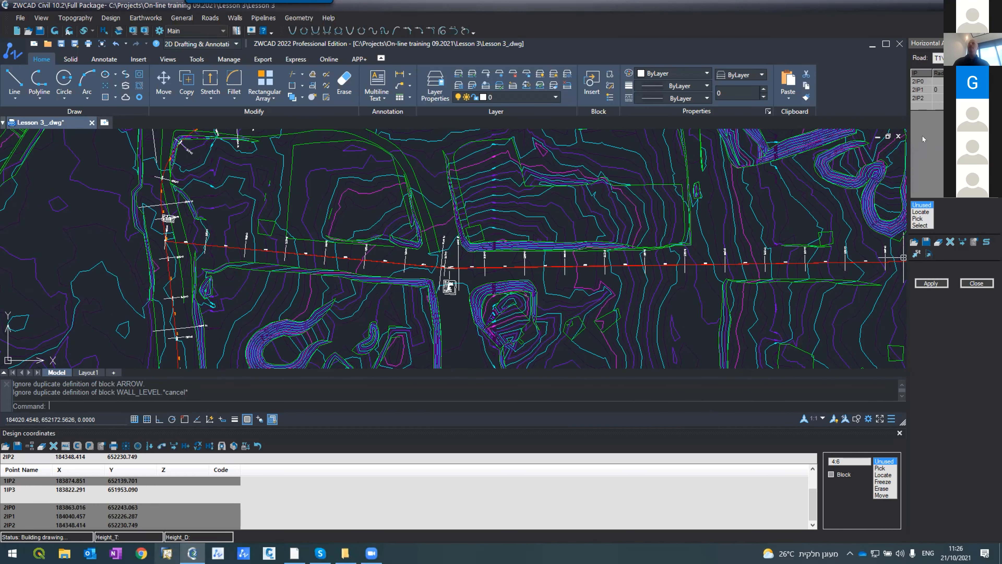
{"action": "left_click", "coordinate": [920, 287]}
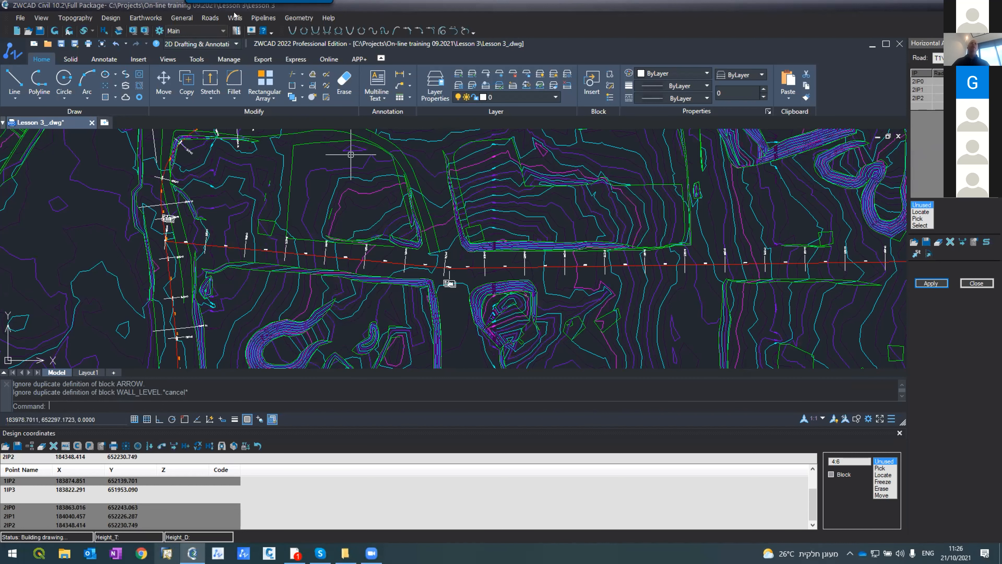
Open the vertical alignment of road T1 and apply the changes to the vertical alignment only, leaving cross section edges unaffected.
{"action": "left_click", "coordinate": [210, 18]}
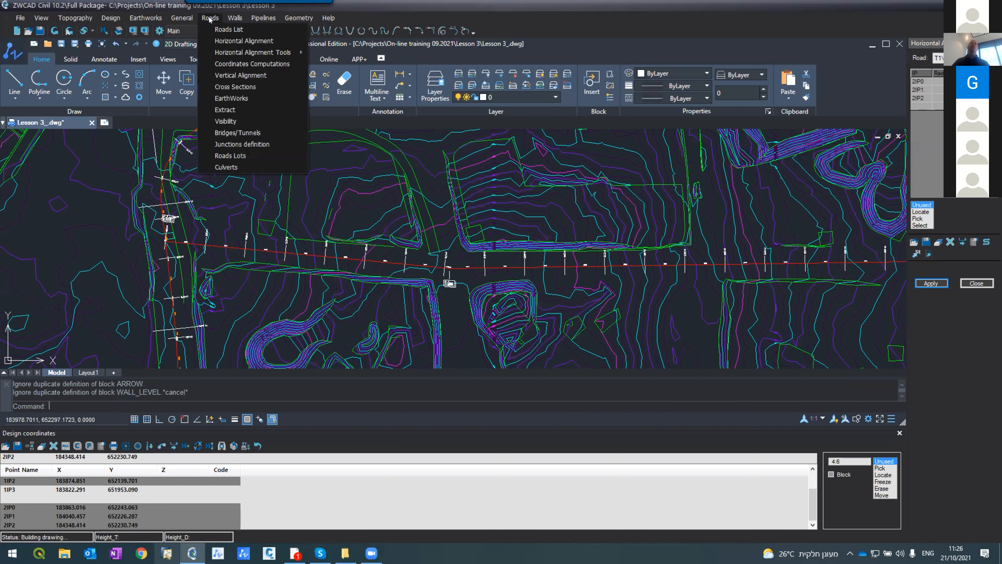
{"action": "left_click", "coordinate": [210, 76]}
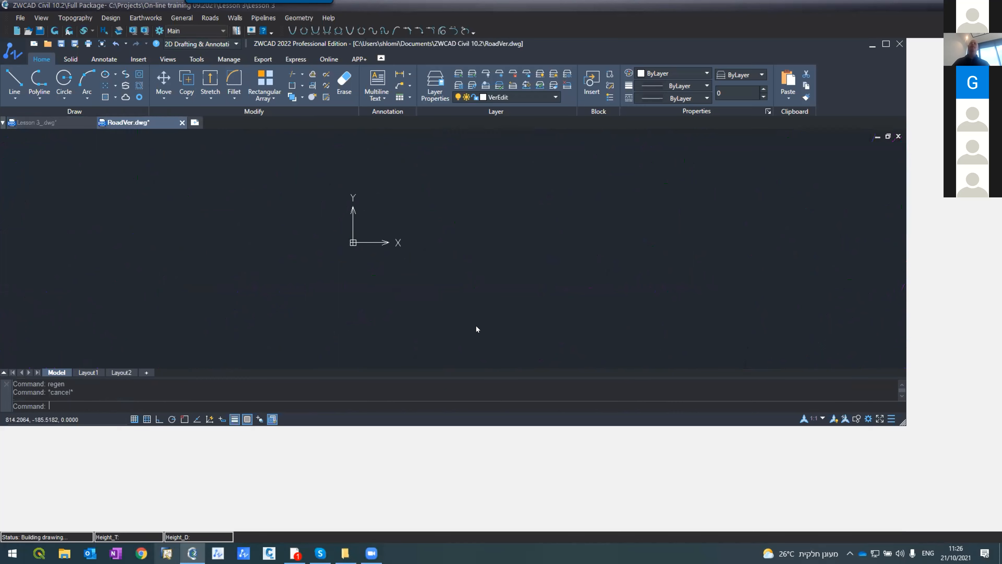
{"action": "left_click", "coordinate": [931, 274]}
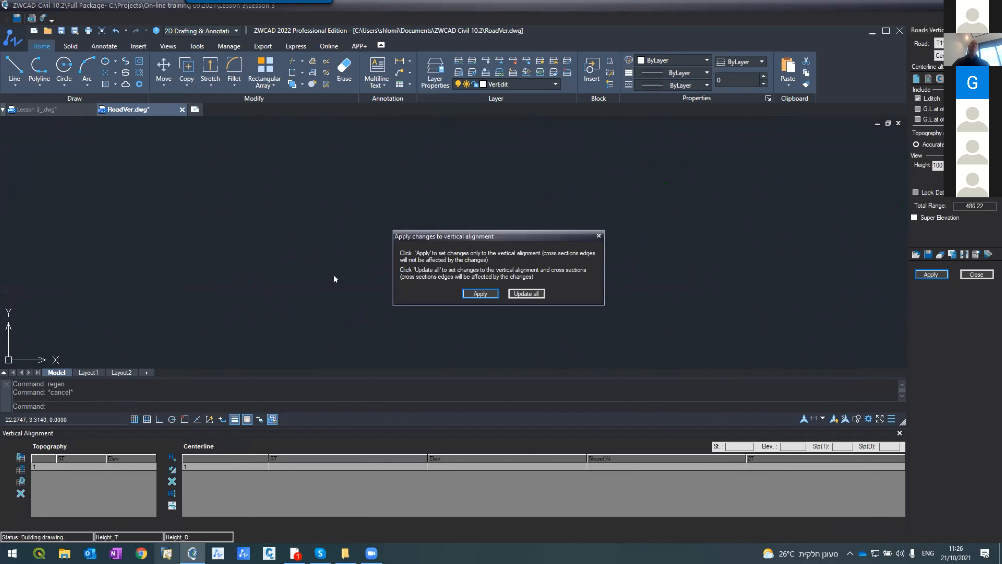
{"action": "left_click", "coordinate": [470, 293]}
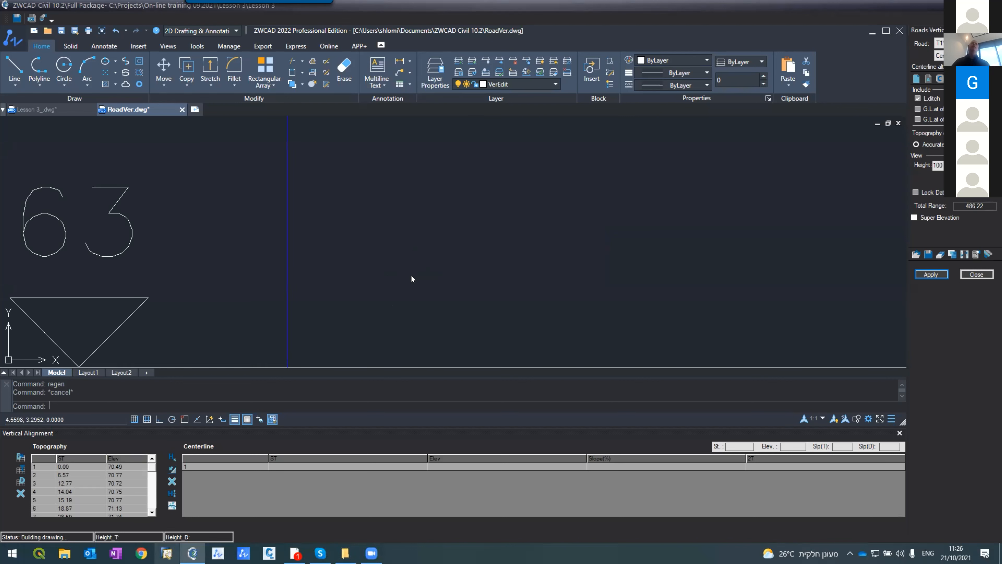
Examine the Main junction marker at the start of T1's profile and compare it with the junction in the Lesson 3 plan.
{"action": "scroll", "coordinate": [370, 316], "scroll_direction": "down", "scroll_amount": 10}
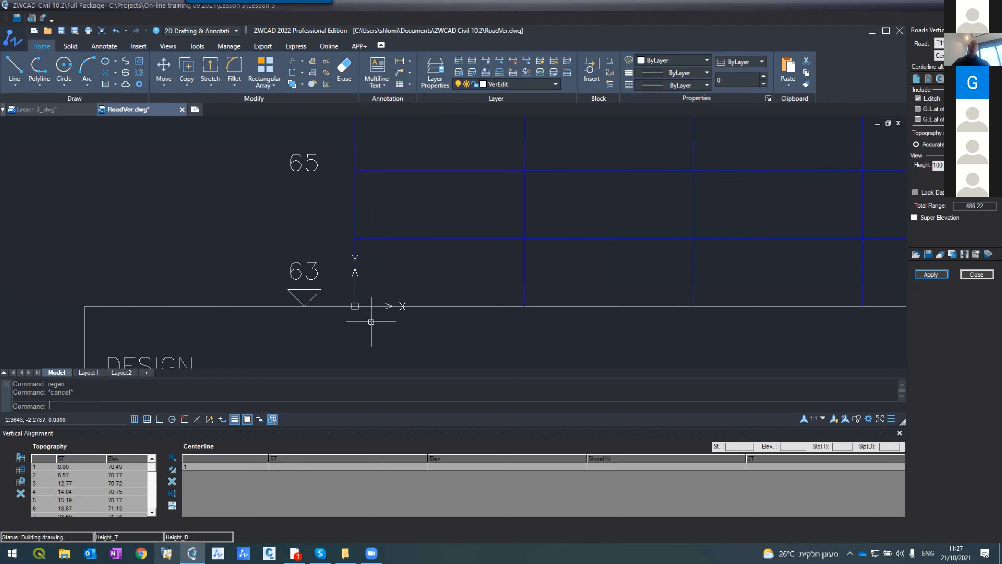
{"action": "scroll", "coordinate": [369, 316], "scroll_direction": "up", "scroll_amount": 8}
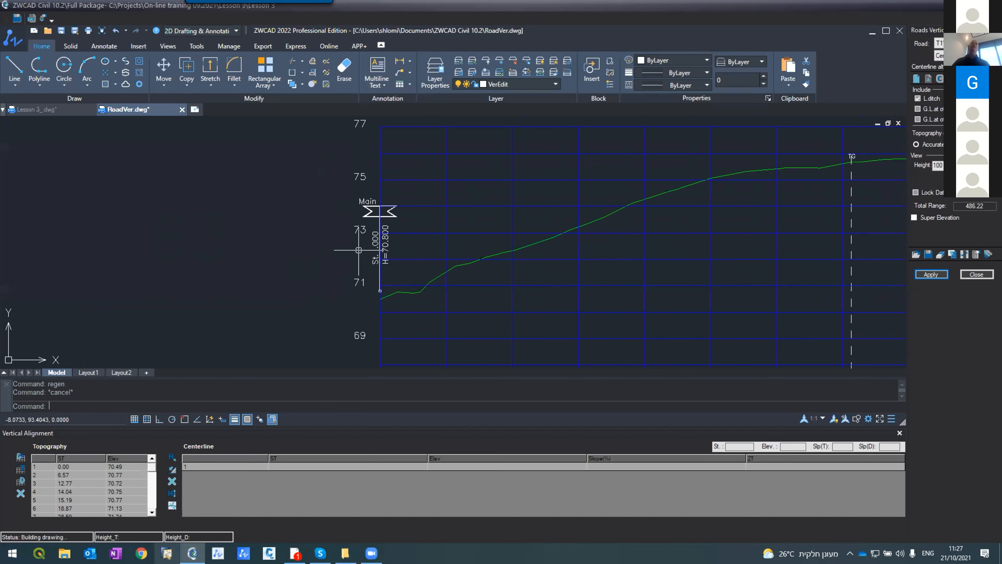
{"action": "scroll", "coordinate": [365, 259], "scroll_direction": "up", "scroll_amount": 2}
{"action": "scroll", "coordinate": [366, 259], "scroll_direction": "down", "scroll_amount": 4}
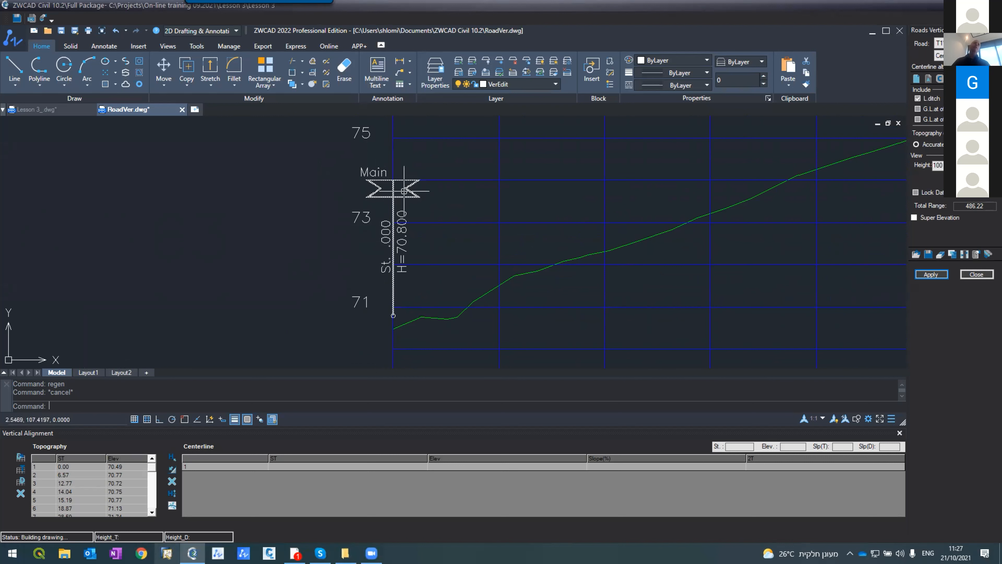
{"action": "left_click", "coordinate": [35, 106]}
{"action": "scroll", "coordinate": [149, 209], "scroll_direction": "up", "scroll_amount": 4}
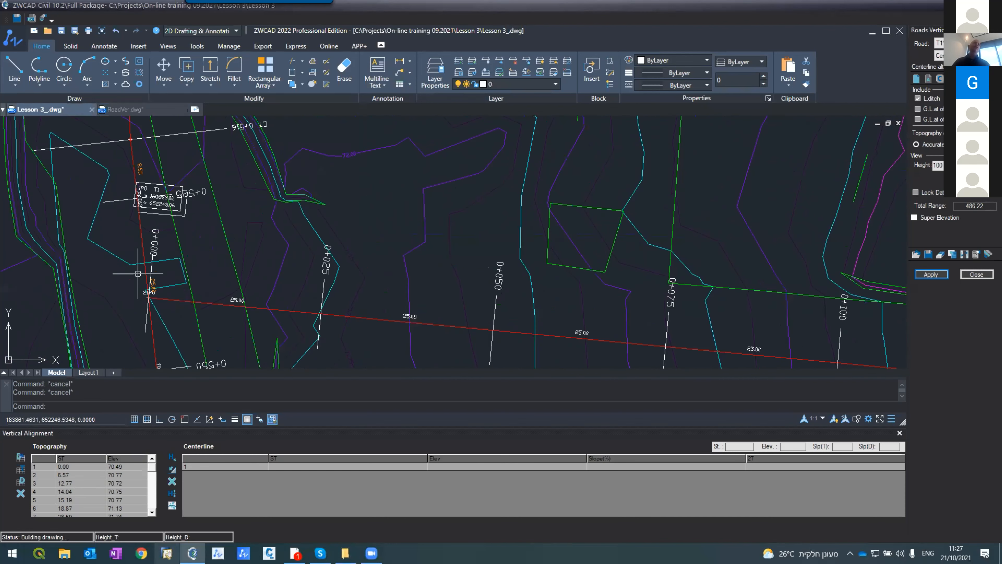
{"action": "left_click", "coordinate": [120, 109]}
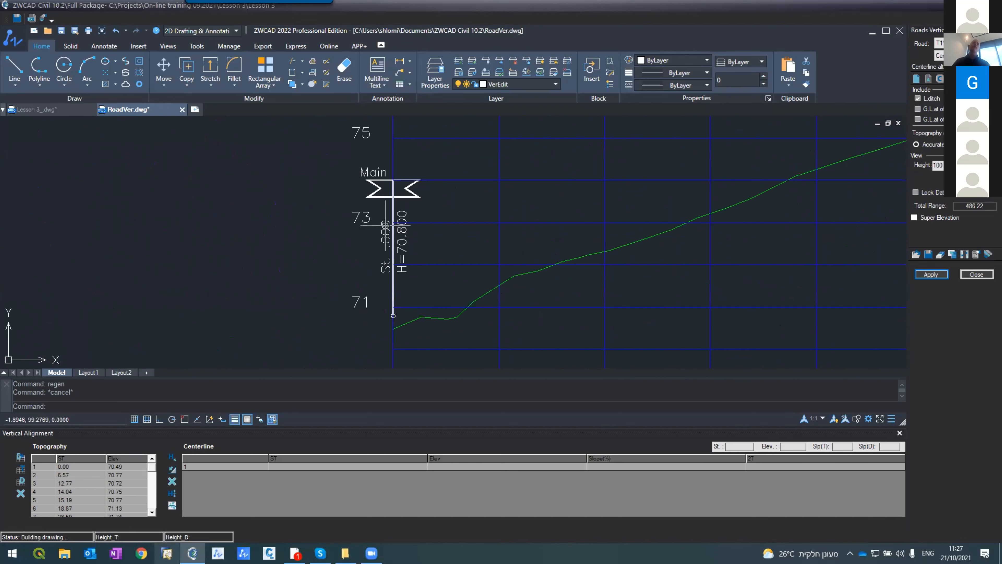
{"action": "scroll", "coordinate": [397, 322], "scroll_direction": "up", "scroll_amount": 4}
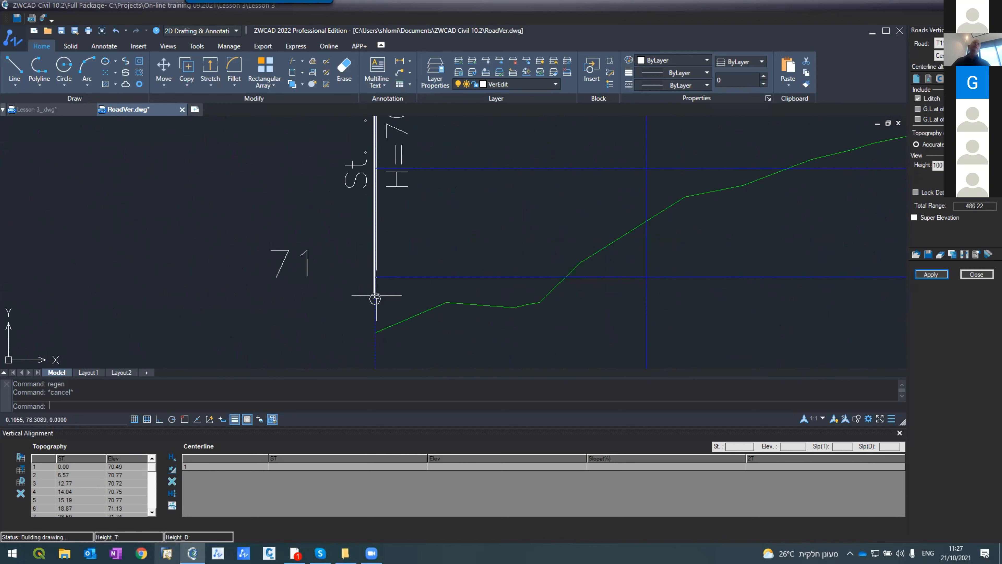
{"action": "scroll", "coordinate": [371, 308], "scroll_direction": "down", "scroll_amount": 2}
{"action": "scroll", "coordinate": [371, 308], "scroll_direction": "down", "scroll_amount": 5}
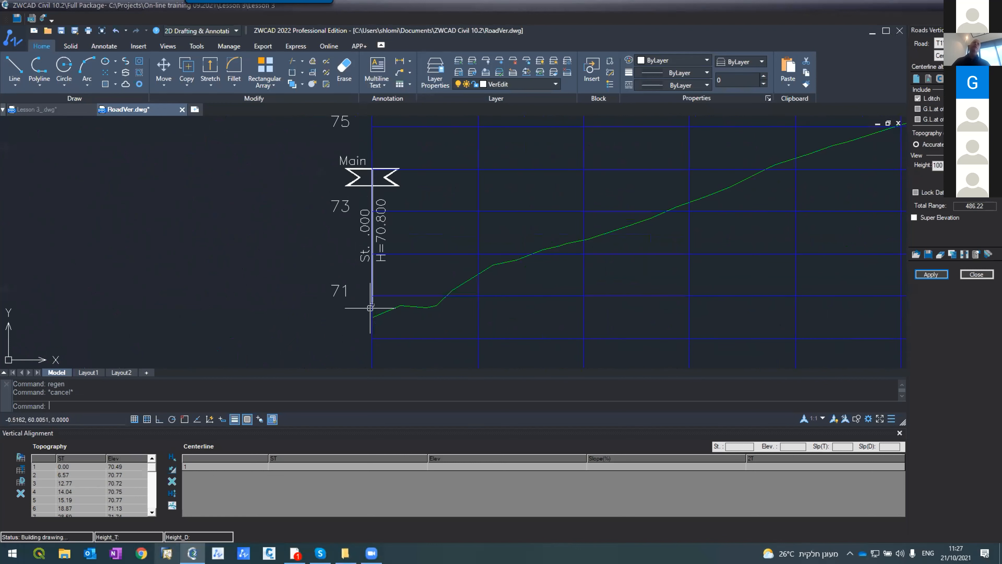
{"action": "scroll", "coordinate": [371, 308], "scroll_direction": "up", "scroll_amount": 5}
{"action": "scroll", "coordinate": [371, 308], "scroll_direction": "down", "scroll_amount": 2}
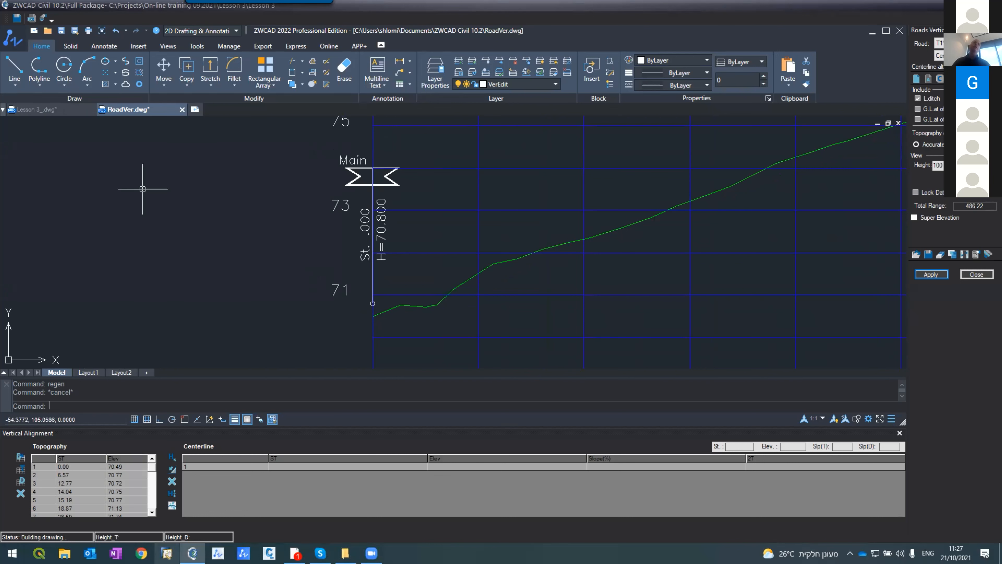
Draw a polyline grade line from the snapped junction point with Main at station 0, rising along the terrain to beyond the crest.
{"action": "scroll", "coordinate": [378, 310], "scroll_direction": "up", "scroll_amount": 2}
{"action": "scroll", "coordinate": [378, 311], "scroll_direction": "up", "scroll_amount": 1}
{"action": "type", "text": "l"}
{"action": "key", "text": "Return"}
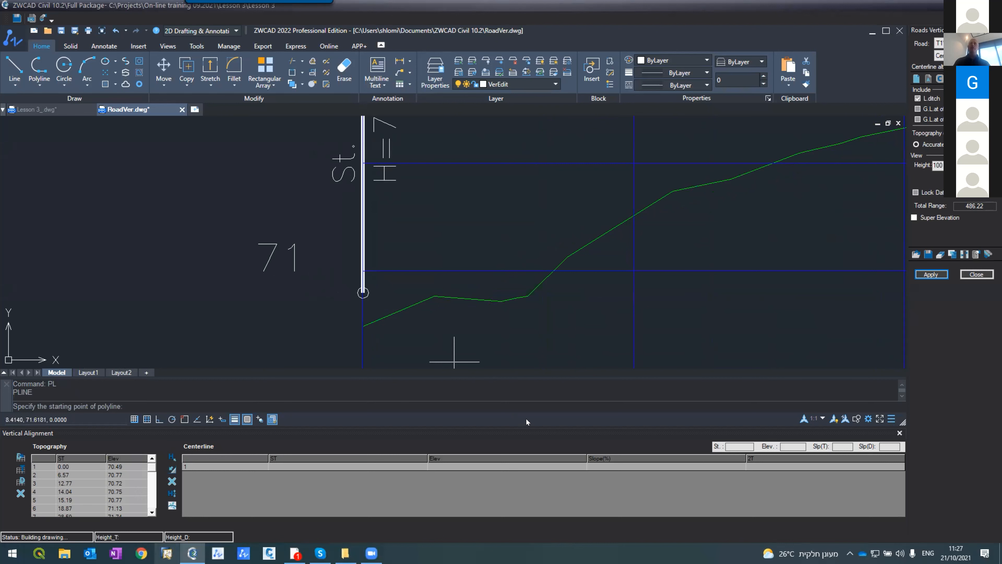
{"action": "left_click", "coordinate": [184, 419]}
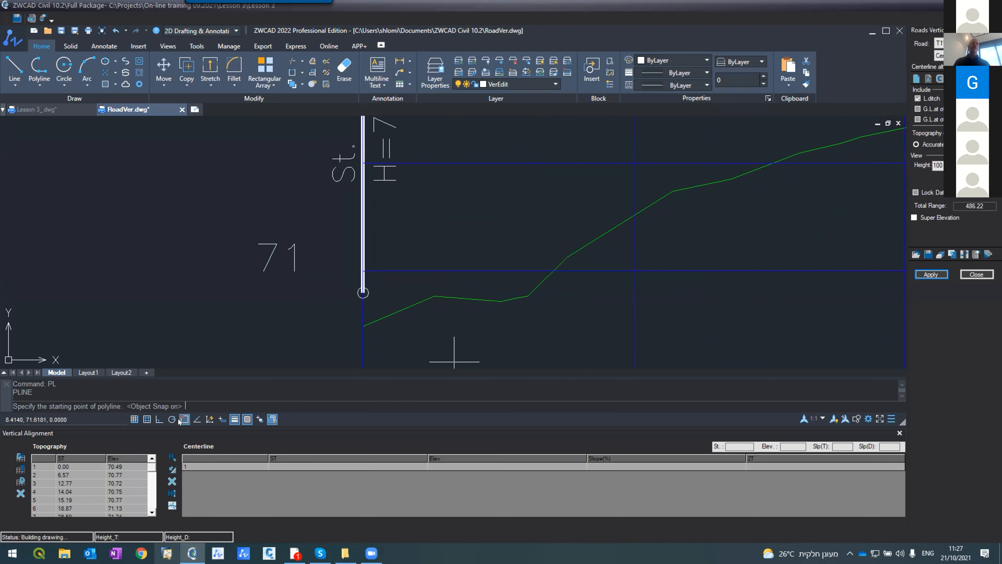
{"action": "left_click", "coordinate": [363, 293]}
{"action": "scroll", "coordinate": [221, 266], "scroll_direction": "down", "scroll_amount": 4}
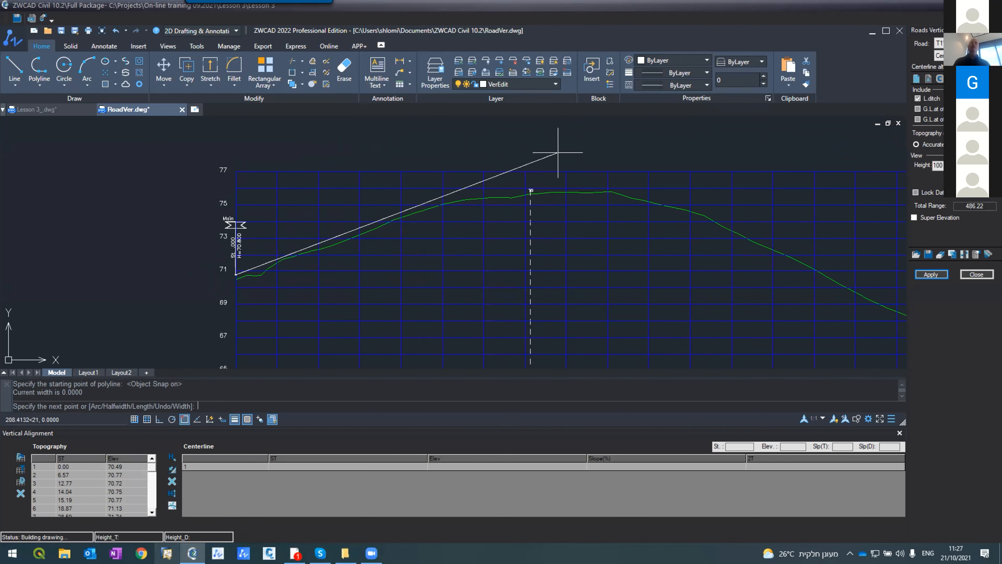
{"action": "left_click", "coordinate": [179, 419]}
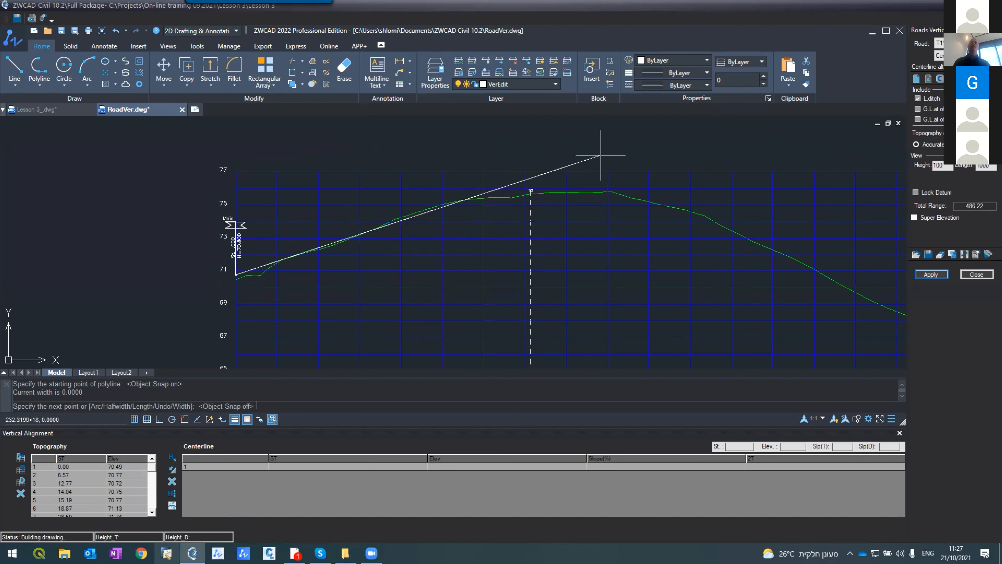
{"action": "left_click", "coordinate": [675, 123]}
{"action": "key", "text": "Return"}
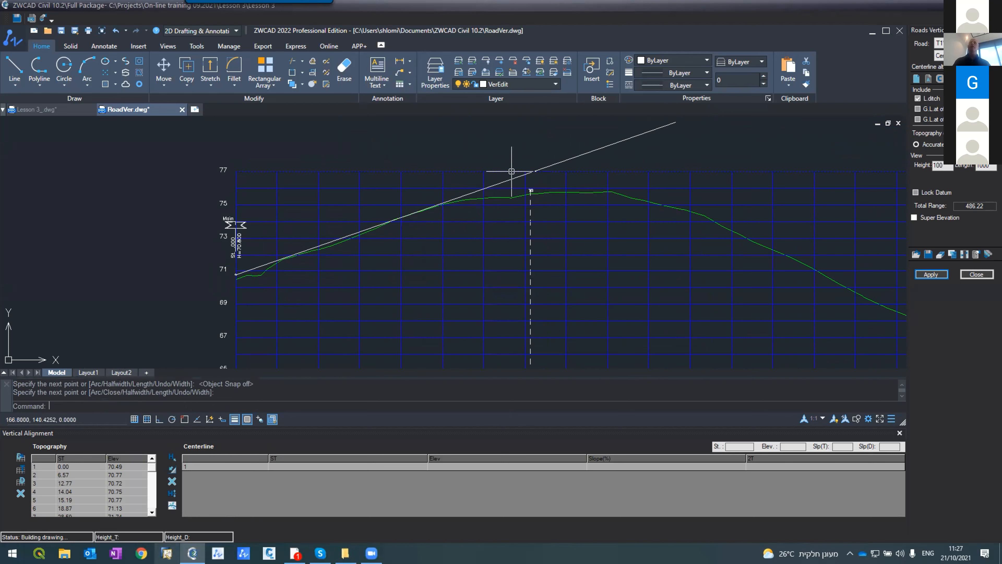
Draw a second grade polyline from the snapped end of T1's terrain line back up along the descent, crossing the first one above the crest.
{"action": "scroll", "coordinate": [453, 202], "scroll_direction": "down", "scroll_amount": 5}
{"action": "scroll", "coordinate": [505, 221], "scroll_direction": "up", "scroll_amount": 5}
{"action": "type", "text": "PL"}
{"action": "key", "text": "Return"}
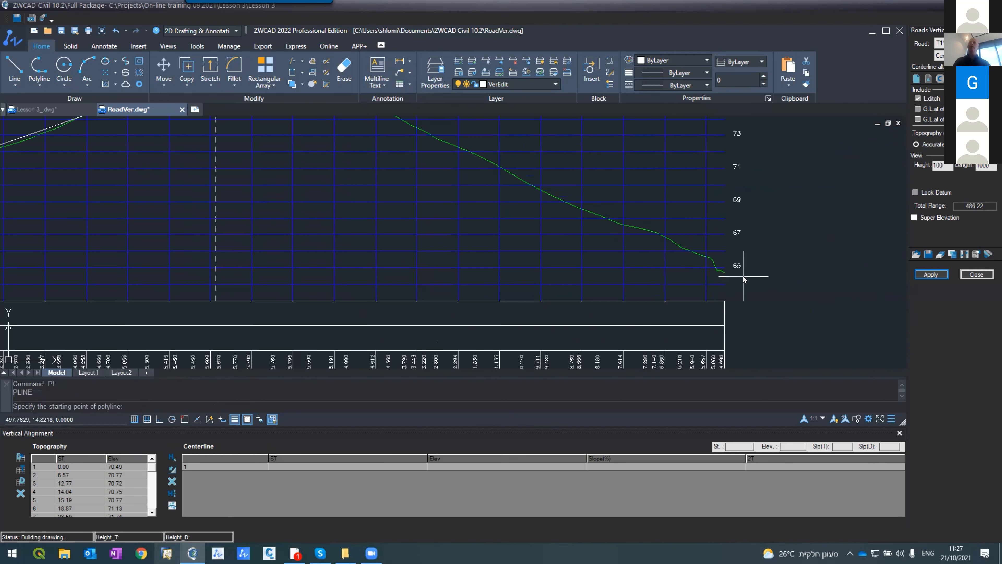
{"action": "left_click", "coordinate": [182, 419]}
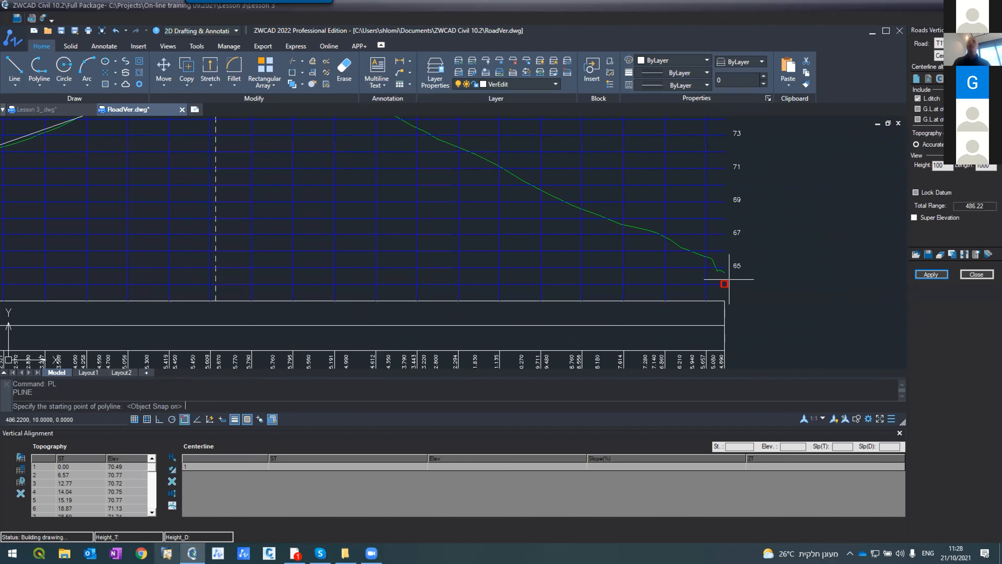
{"action": "left_click", "coordinate": [725, 272]}
{"action": "scroll", "coordinate": [690, 272], "scroll_direction": "down", "scroll_amount": 4}
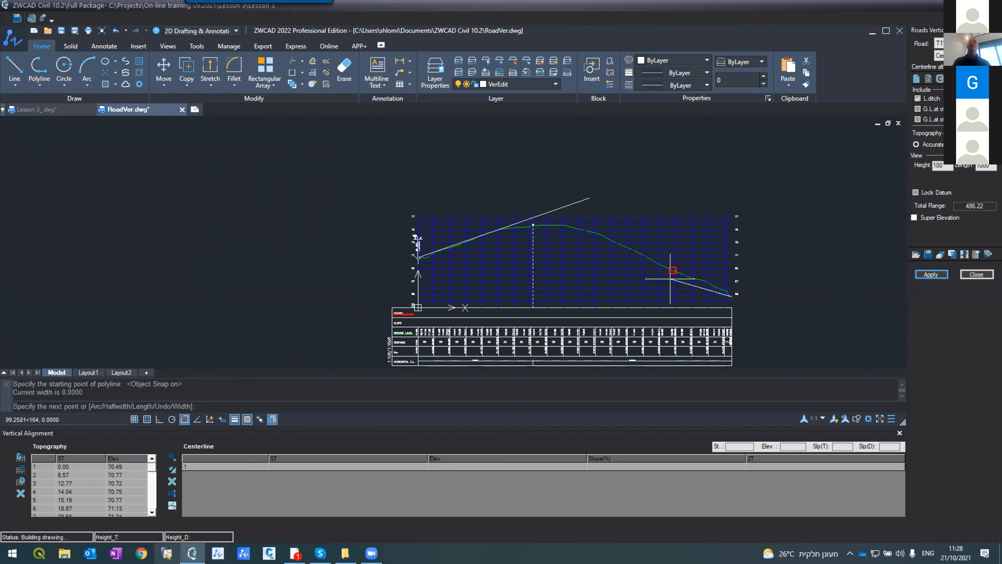
{"action": "left_click", "coordinate": [511, 192]}
{"action": "key", "text": "Return"}
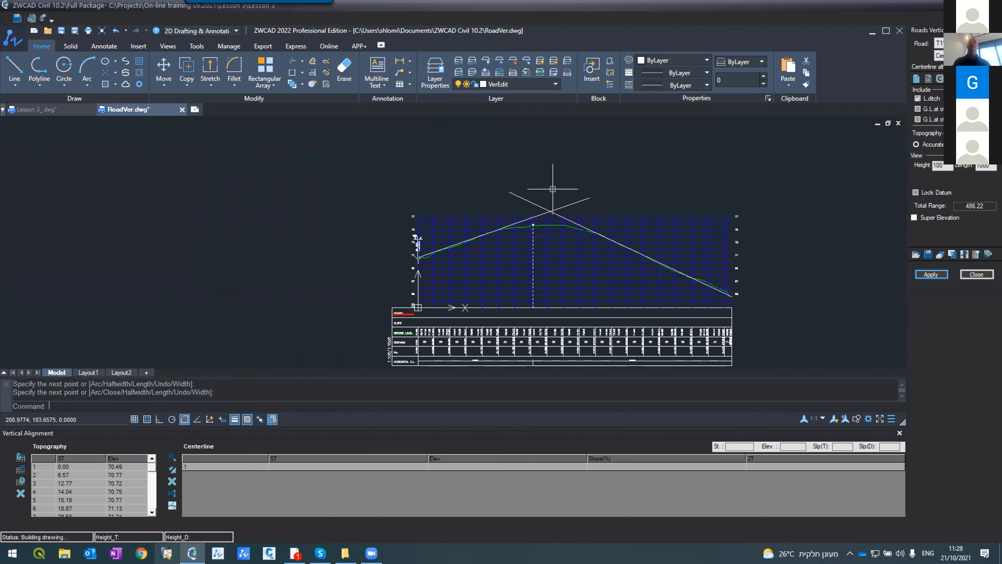
Trim both grade lines at their intersection and apply the resulting profile to T1's vertical alignment only, leaving cross section edges unaffected.
{"action": "scroll", "coordinate": [563, 208], "scroll_direction": "up", "scroll_amount": 5}
{"action": "type", "text": "tr"}
{"action": "key", "text": "Return"}
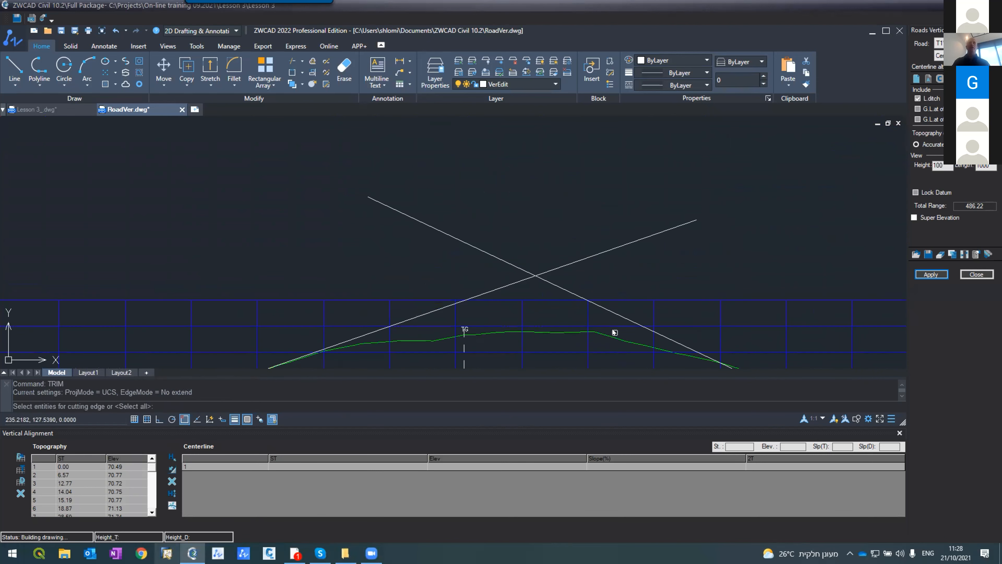
{"action": "left_click", "coordinate": [508, 266]}
{"action": "key", "text": "Return"}
{"action": "left_click", "coordinate": [560, 268]}
{"action": "key", "text": "Return"}
{"action": "key", "text": "Return"}
{"action": "key", "text": "Return"}
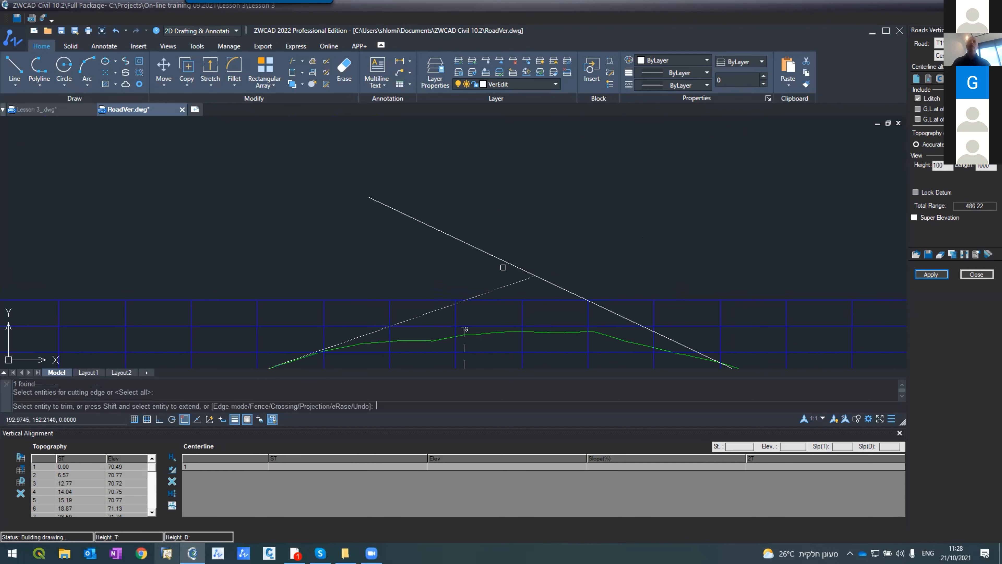
{"action": "left_click", "coordinate": [504, 260]}
{"action": "key", "text": "Return"}
{"action": "scroll", "coordinate": [495, 248], "scroll_direction": "down", "scroll_amount": 5}
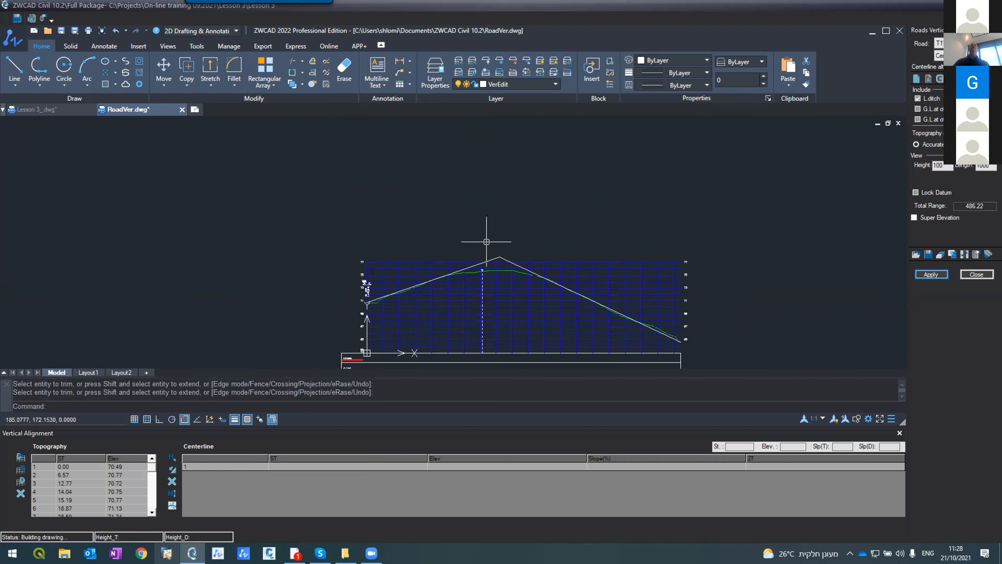
{"action": "left_click", "coordinate": [931, 274]}
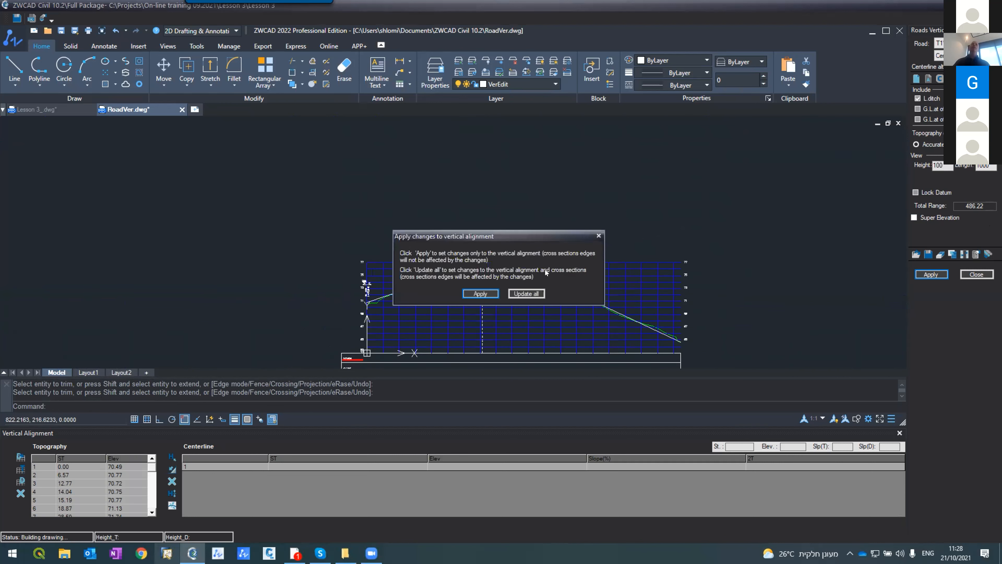
{"action": "left_click", "coordinate": [477, 290]}
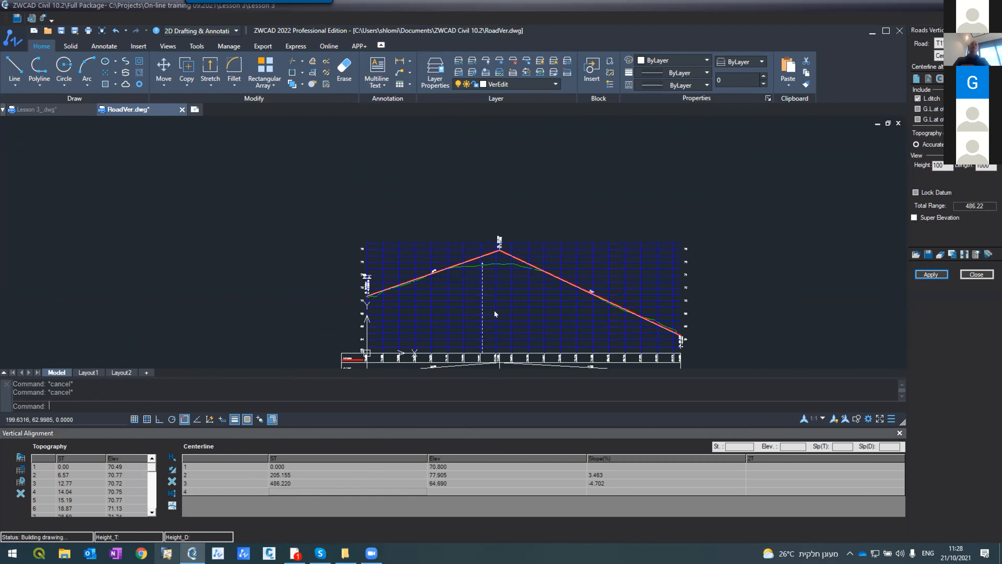
Fit a vertical arc at T1's centerline point 2 through a picked point near the terrain beyond the crest, and apply it to the vertical alignment only.
{"action": "scroll", "coordinate": [478, 285], "scroll_direction": "up", "scroll_amount": 2}
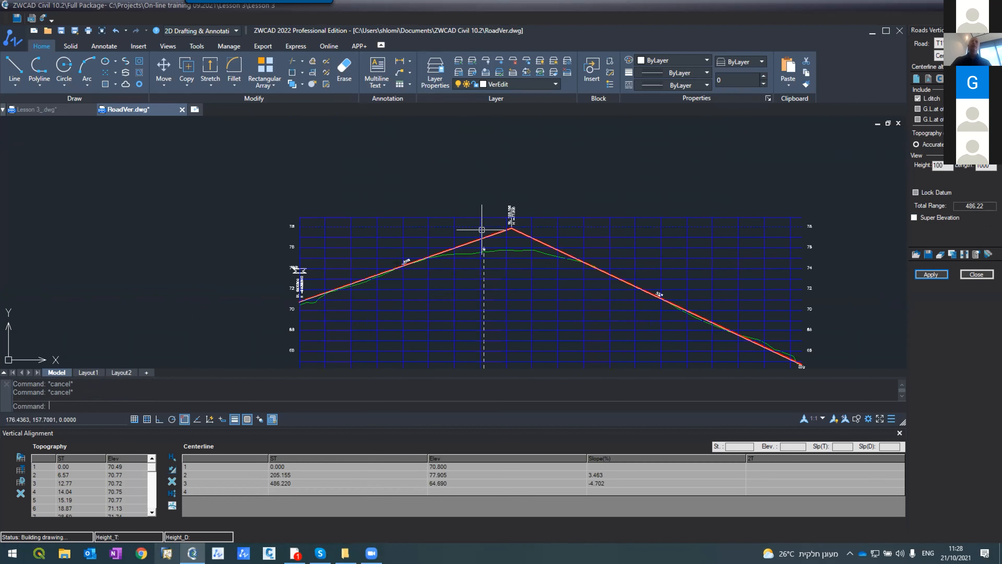
{"action": "scroll", "coordinate": [486, 249], "scroll_direction": "up", "scroll_amount": 3}
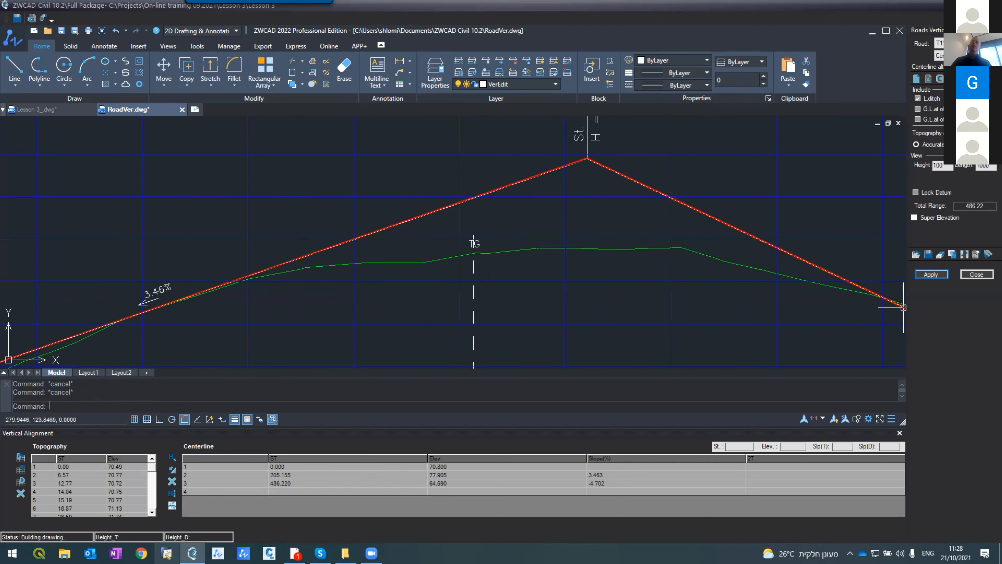
{"action": "left_click", "coordinate": [211, 477]}
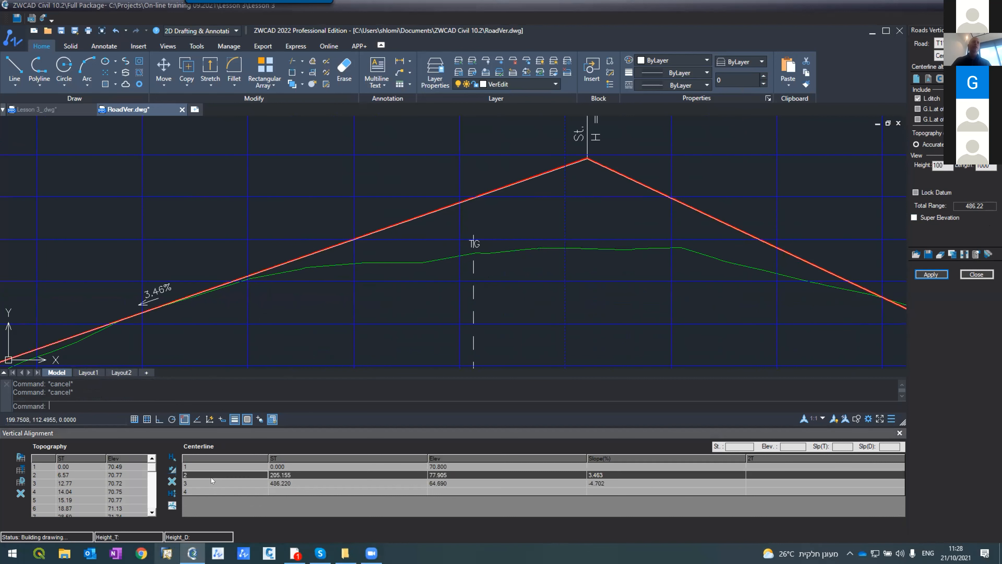
{"action": "left_click", "coordinate": [172, 506]}
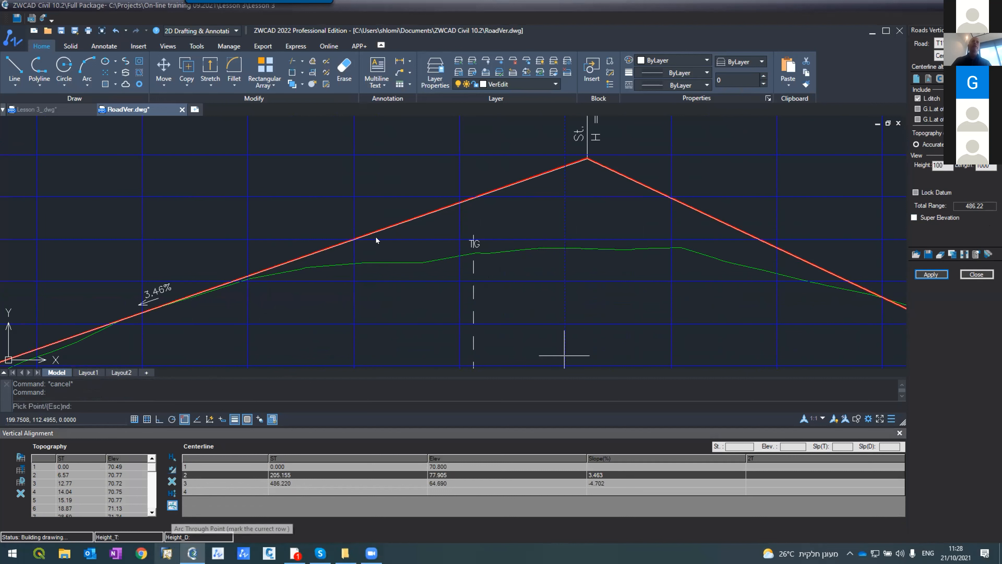
{"action": "left_click", "coordinate": [411, 263]}
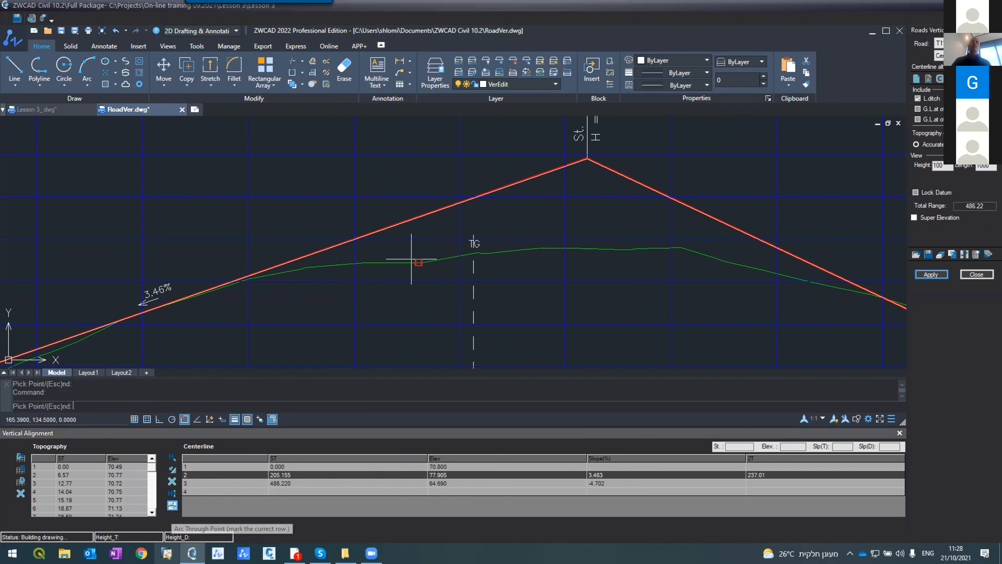
{"action": "left_click", "coordinate": [434, 260]}
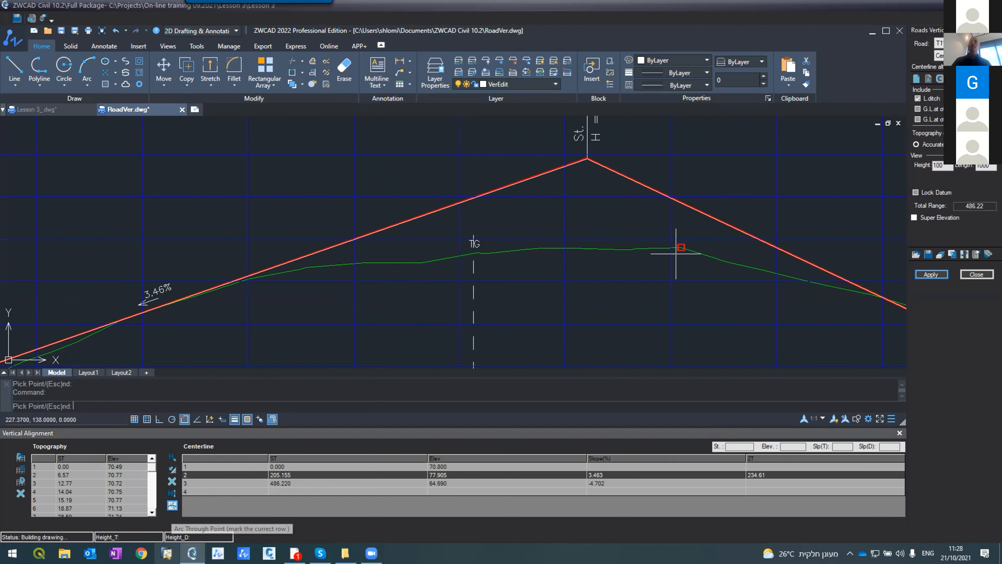
{"action": "left_click", "coordinate": [735, 263]}
{"action": "key", "text": "Escape"}
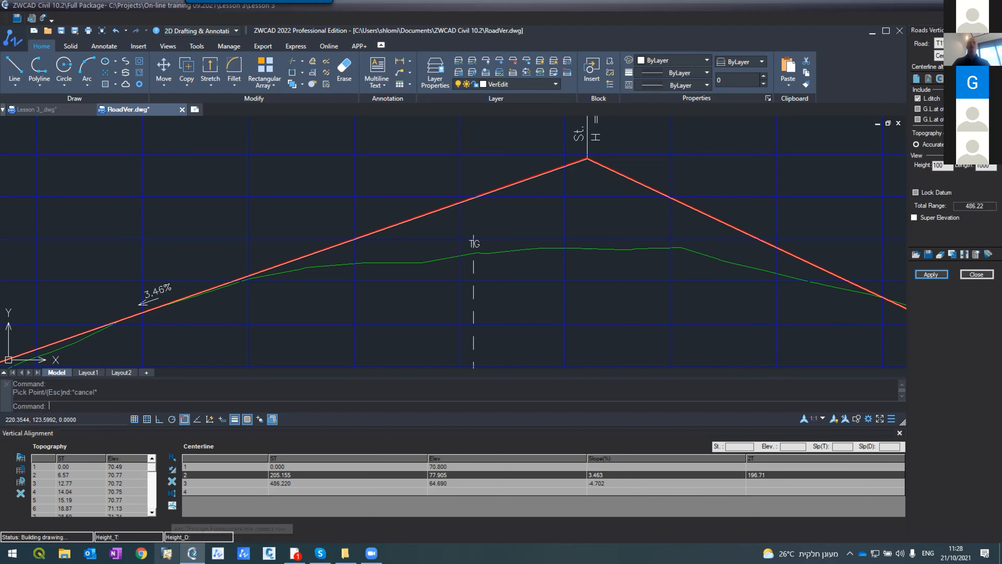
{"action": "left_click", "coordinate": [938, 276]}
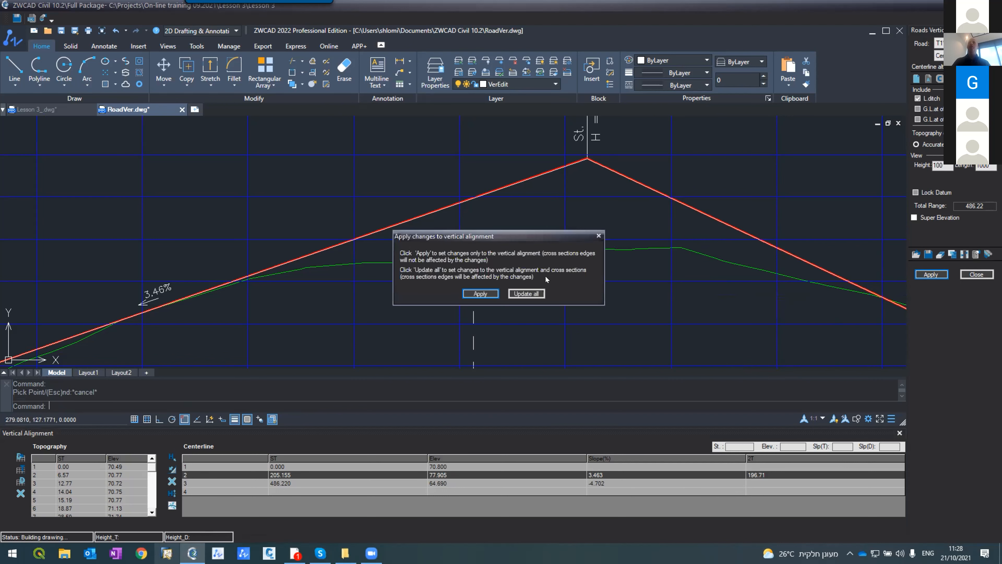
{"action": "left_click", "coordinate": [487, 294]}
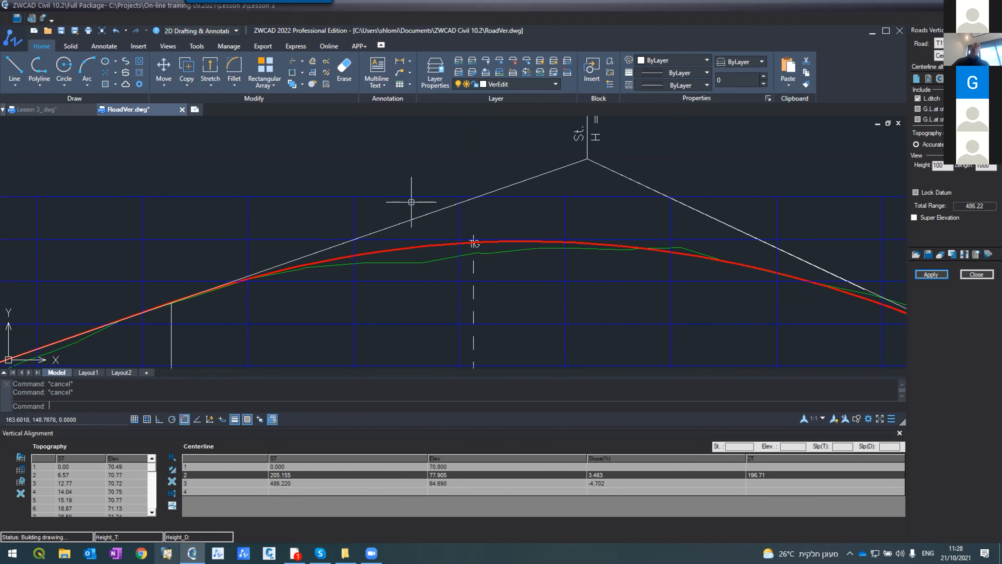
Switch to road Main's vertical alignment and examine the T1 junction marker on its profile.
{"action": "scroll", "coordinate": [410, 202], "scroll_direction": "down", "scroll_amount": 4}
{"action": "scroll", "coordinate": [408, 206], "scroll_direction": "up", "scroll_amount": 3}
{"action": "scroll", "coordinate": [408, 208], "scroll_direction": "down", "scroll_amount": 4}
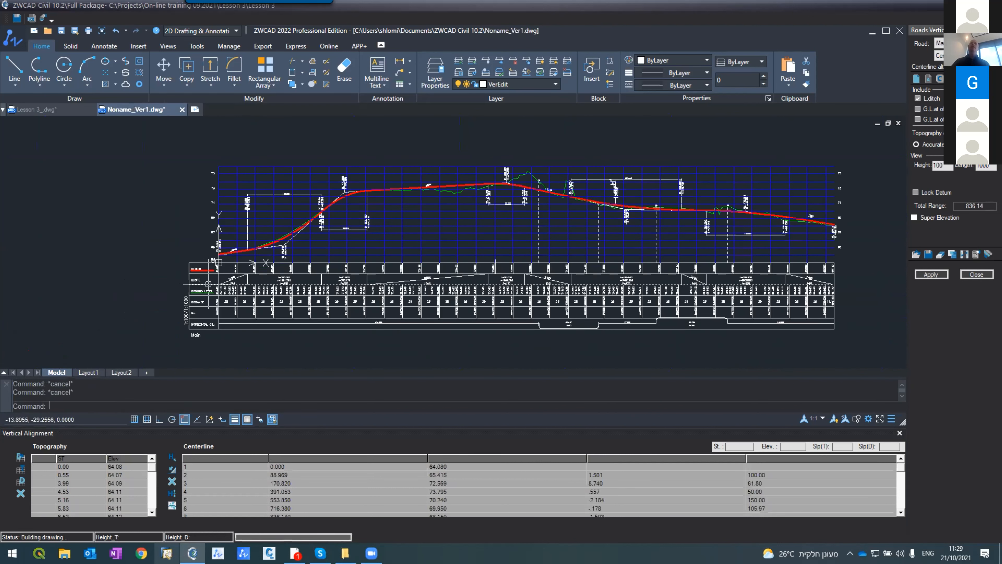
{"action": "scroll", "coordinate": [637, 162], "scroll_direction": "up", "scroll_amount": 6}
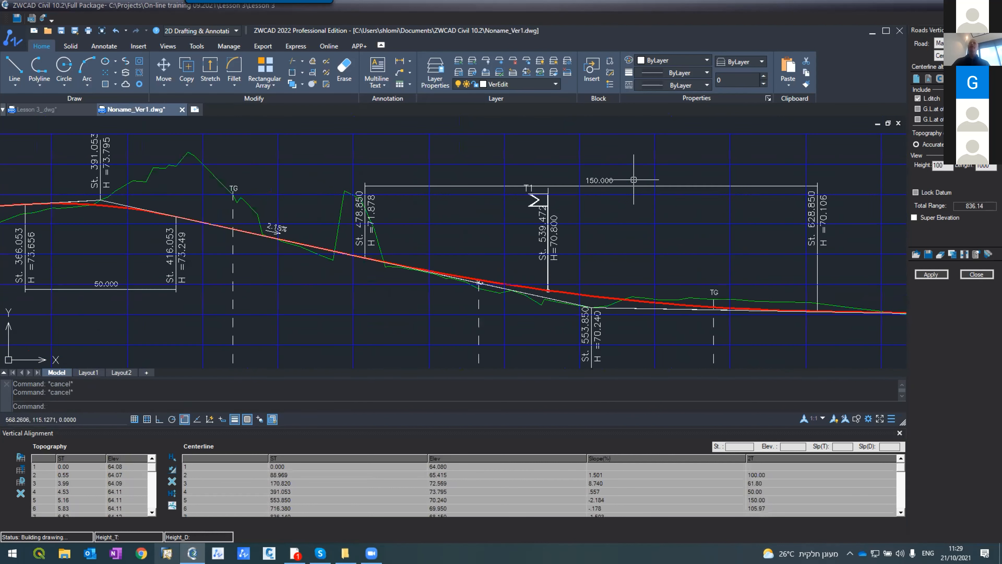
{"action": "scroll", "coordinate": [458, 160], "scroll_direction": "down", "scroll_amount": 6}
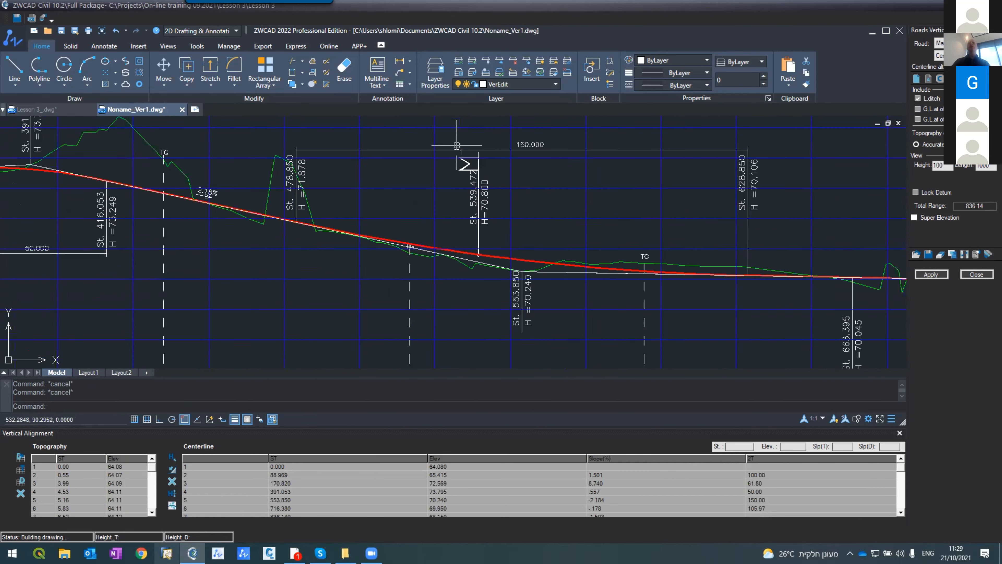
{"action": "scroll", "coordinate": [457, 169], "scroll_direction": "up", "scroll_amount": 2}
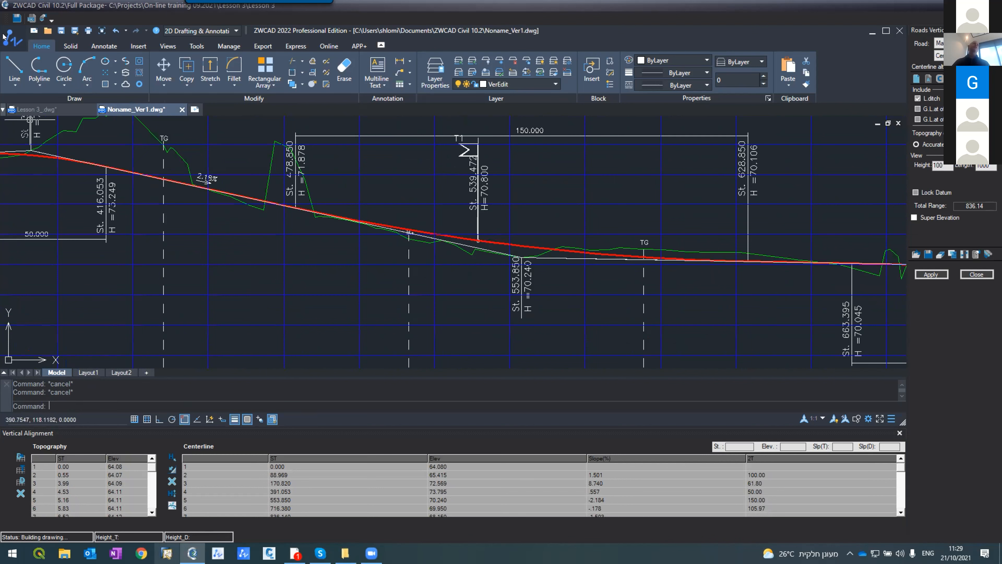
Compare the T1 junction in the plan drawing with its marker on road Main's vertical profile.
{"action": "left_click", "coordinate": [34, 110]}
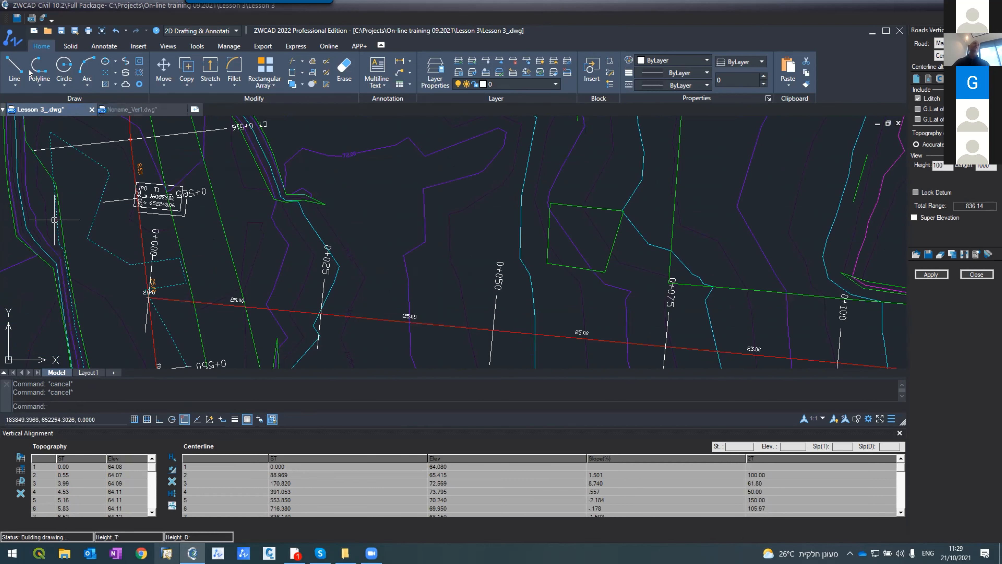
{"action": "left_click", "coordinate": [121, 107]}
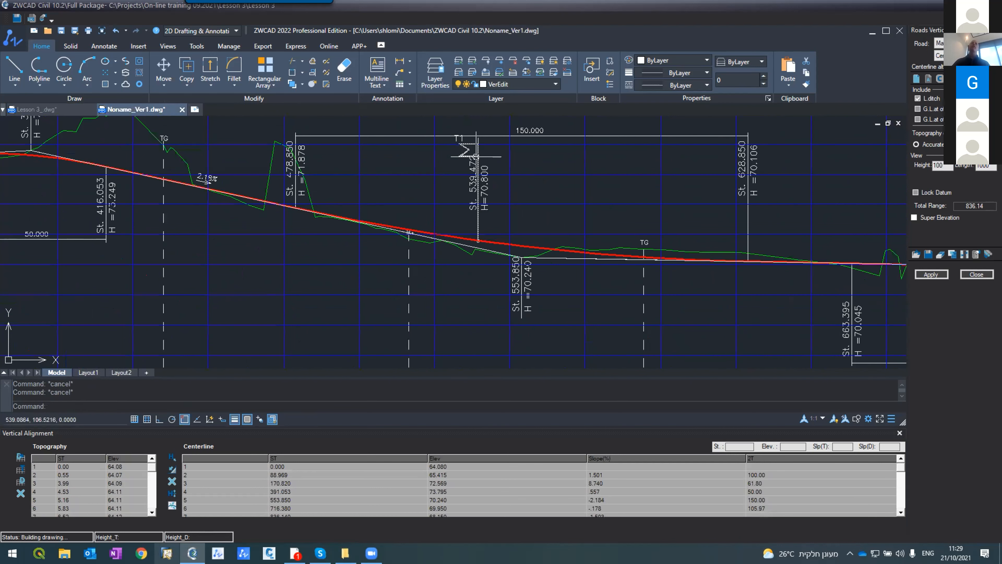
{"action": "scroll", "coordinate": [468, 186], "scroll_direction": "up", "scroll_amount": 5}
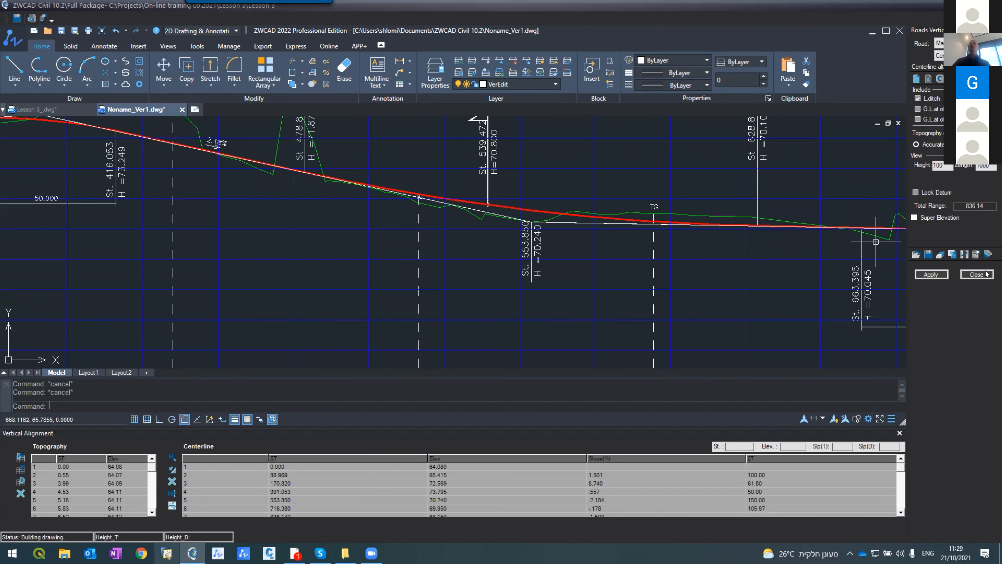
Close Main's vertical alignment and apply road T1's horizontal alignment so its design elevations are drawn on the plan.
{"action": "left_click", "coordinate": [977, 274]}
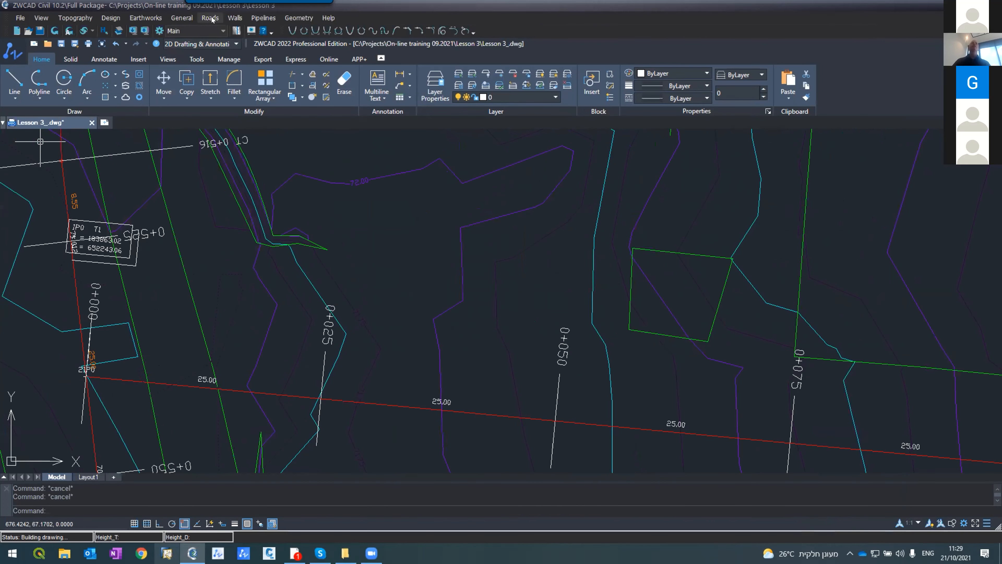
{"action": "left_click", "coordinate": [210, 18]}
{"action": "left_click", "coordinate": [244, 40]}
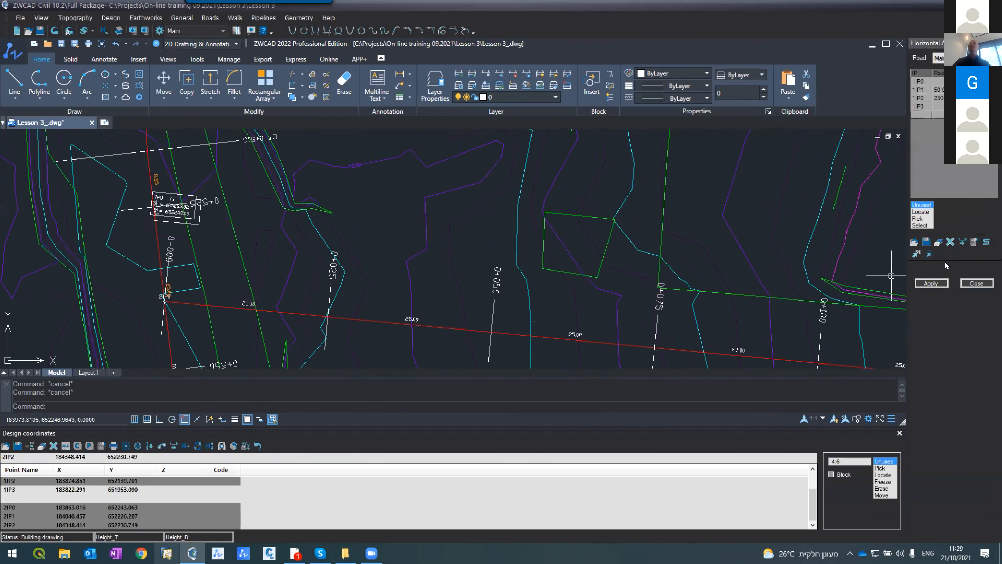
{"action": "left_click", "coordinate": [939, 58]}
{"action": "left_click", "coordinate": [939, 73]}
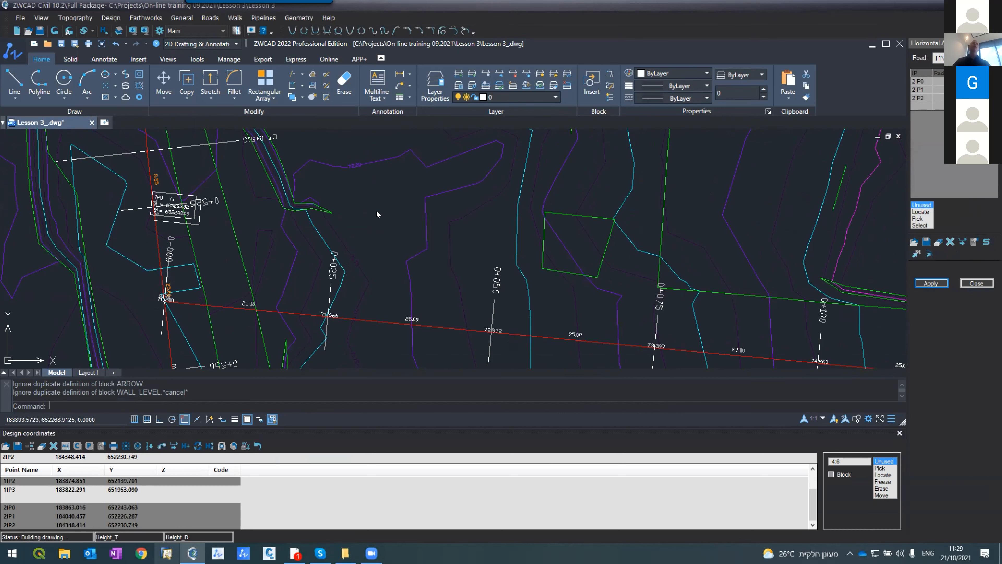
Examine the layout of roads Main and T1 in the plan, from the junction out to the full survey area.
{"action": "scroll", "coordinate": [430, 201], "scroll_direction": "down", "scroll_amount": 5}
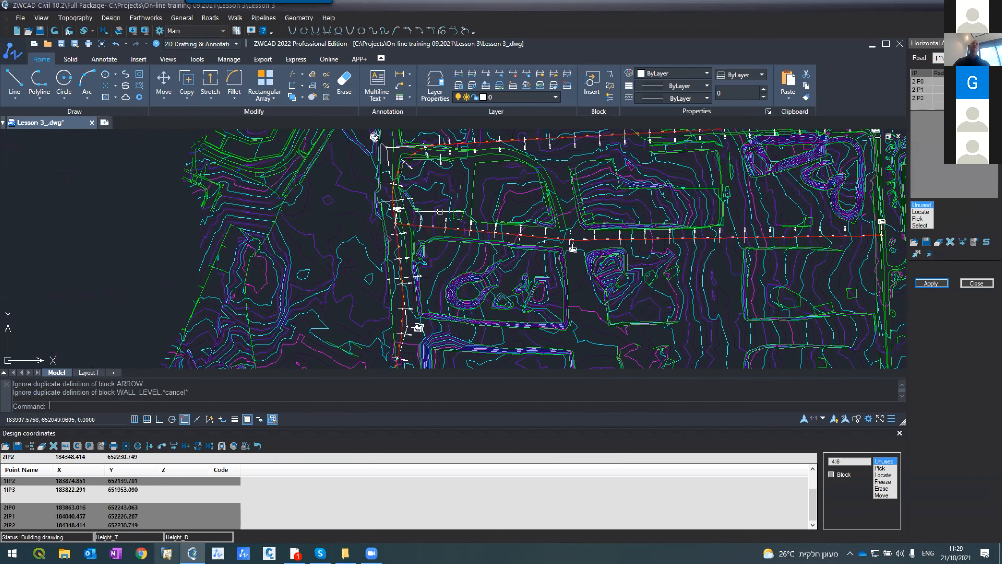
{"action": "scroll", "coordinate": [395, 205], "scroll_direction": "up", "scroll_amount": 5}
{"action": "scroll", "coordinate": [398, 207], "scroll_direction": "down", "scroll_amount": 5}
{"action": "scroll", "coordinate": [408, 213], "scroll_direction": "up", "scroll_amount": 2}
{"action": "scroll", "coordinate": [427, 231], "scroll_direction": "down", "scroll_amount": 1}
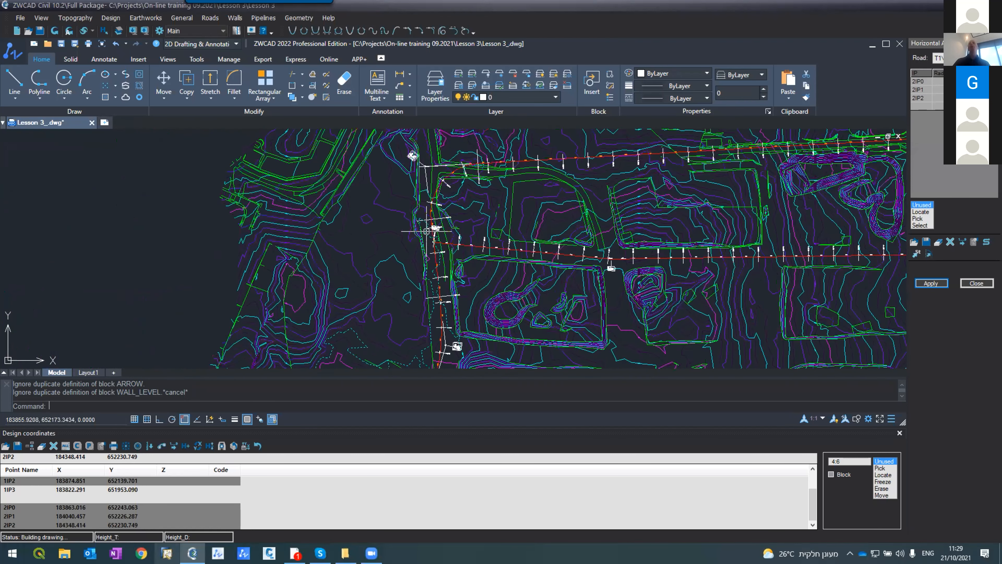
{"action": "scroll", "coordinate": [426, 231], "scroll_direction": "down", "scroll_amount": 2}
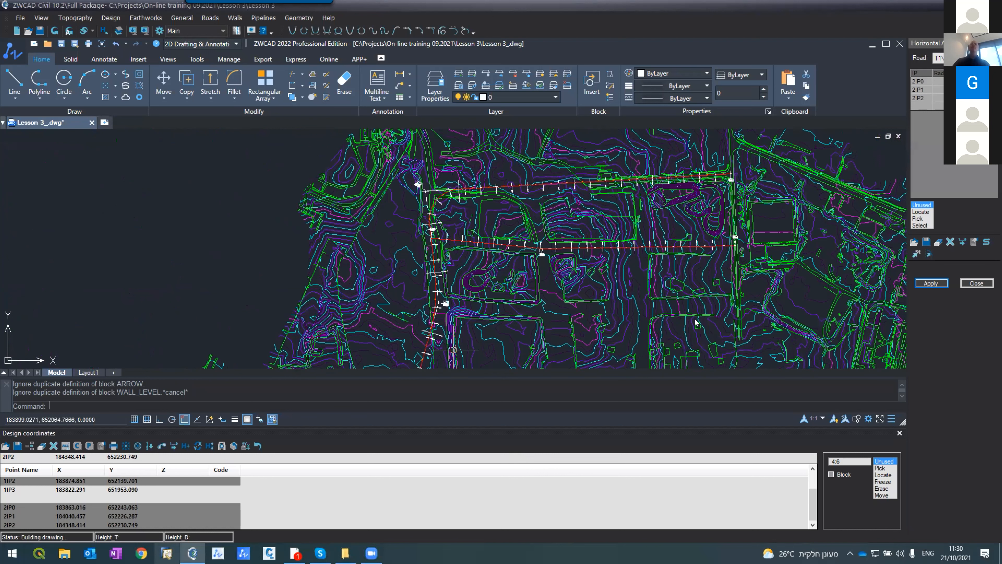
{"action": "mouse_move", "coordinate": [222, 21]}
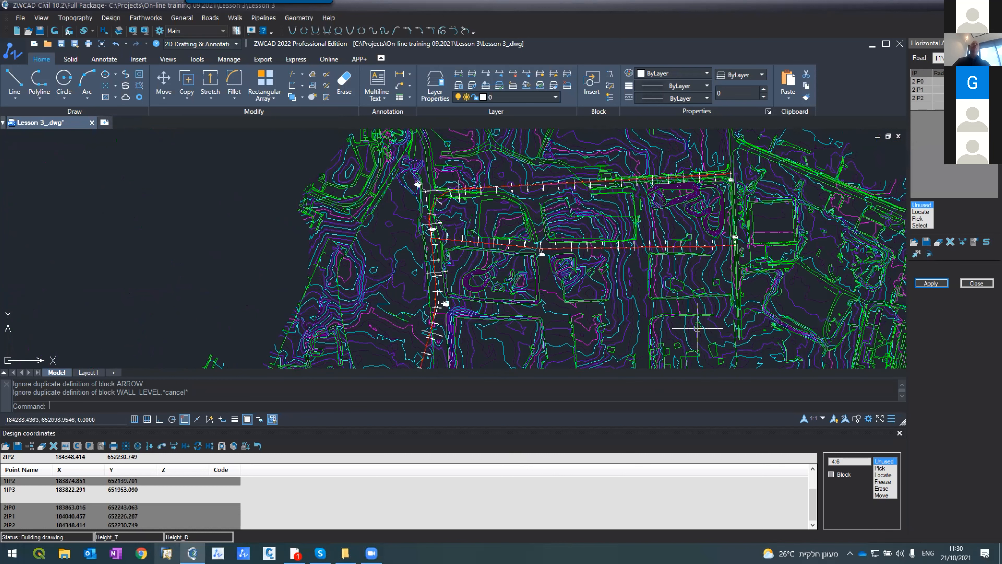
{"action": "scroll", "coordinate": [235, 175], "scroll_direction": "down", "scroll_amount": 5}
{"action": "scroll", "coordinate": [236, 199], "scroll_direction": "up", "scroll_amount": 2}
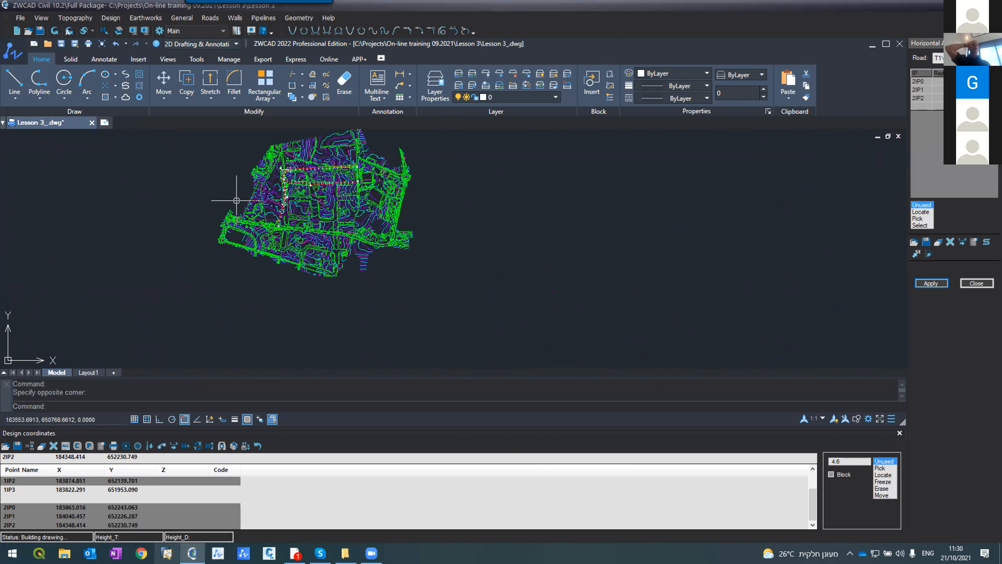
{"action": "scroll", "coordinate": [237, 199], "scroll_direction": "up", "scroll_amount": 2}
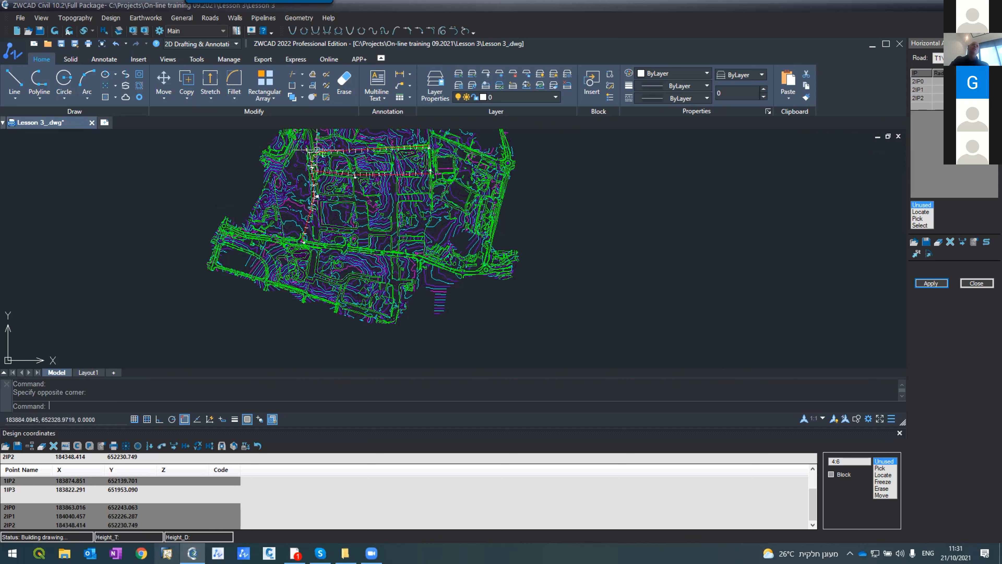
{"action": "scroll", "coordinate": [315, 145], "scroll_direction": "up", "scroll_amount": 4}
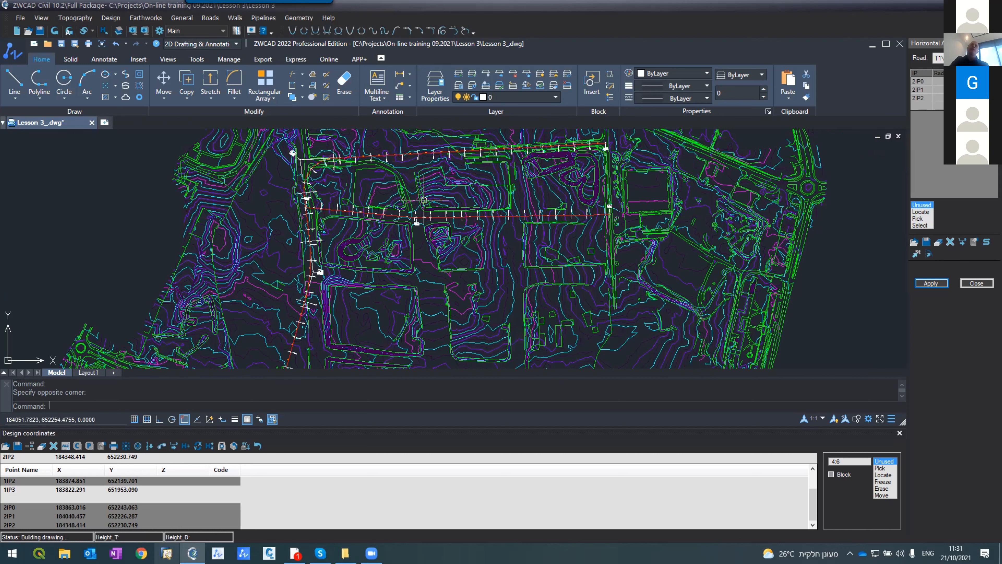
{"action": "scroll", "coordinate": [374, 192], "scroll_direction": "down", "scroll_amount": 5}
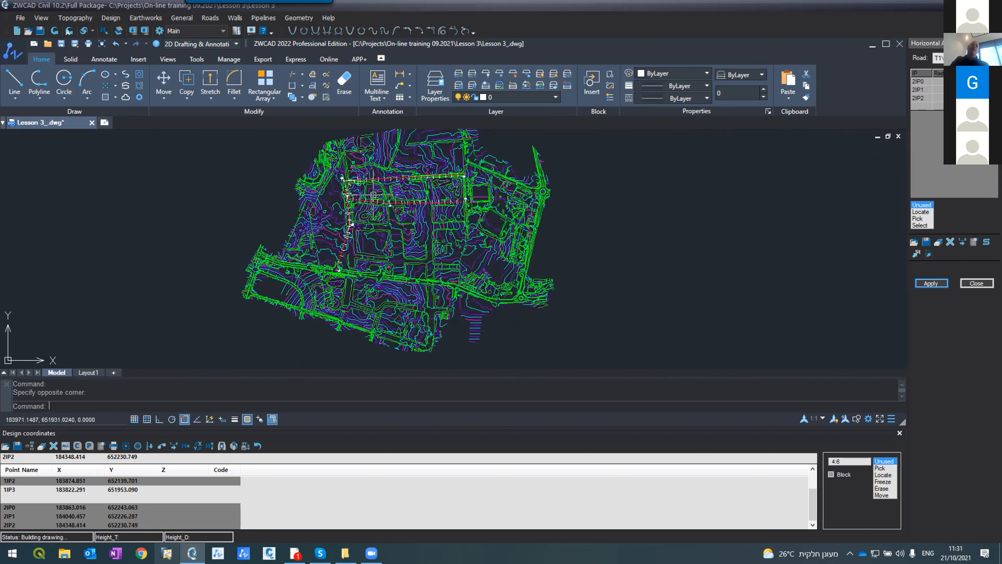
{"action": "scroll", "coordinate": [374, 192], "scroll_direction": "up", "scroll_amount": 3}
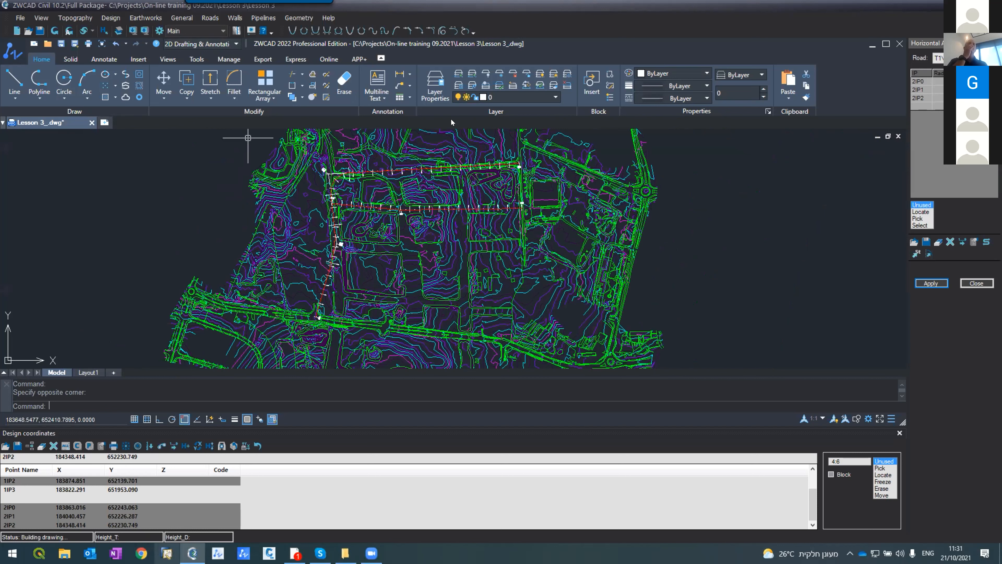
Close the horizontal alignment and open the cross sections of road Main.
{"action": "left_click", "coordinate": [965, 286]}
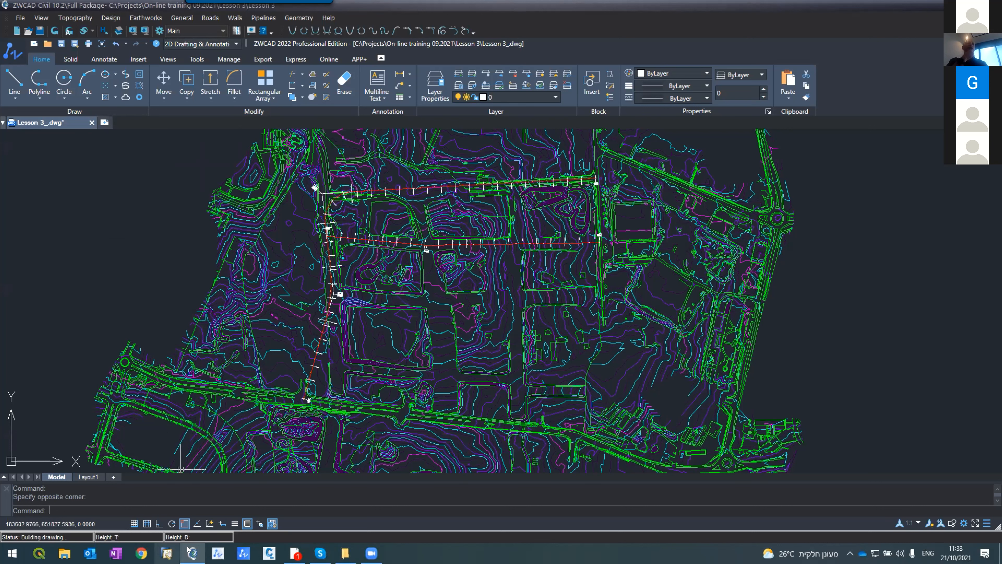
{"action": "left_click", "coordinate": [204, 19]}
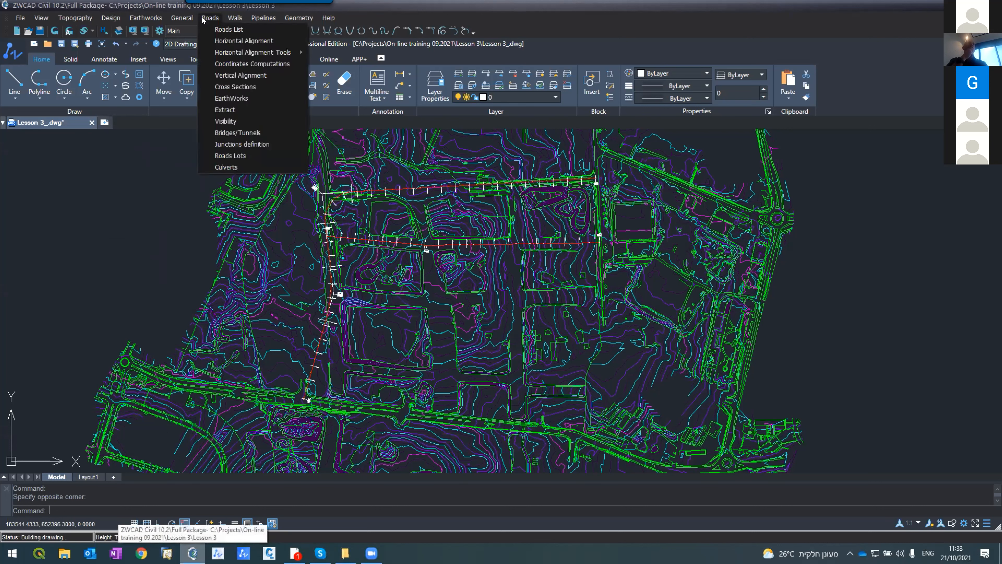
{"action": "left_click", "coordinate": [213, 86]}
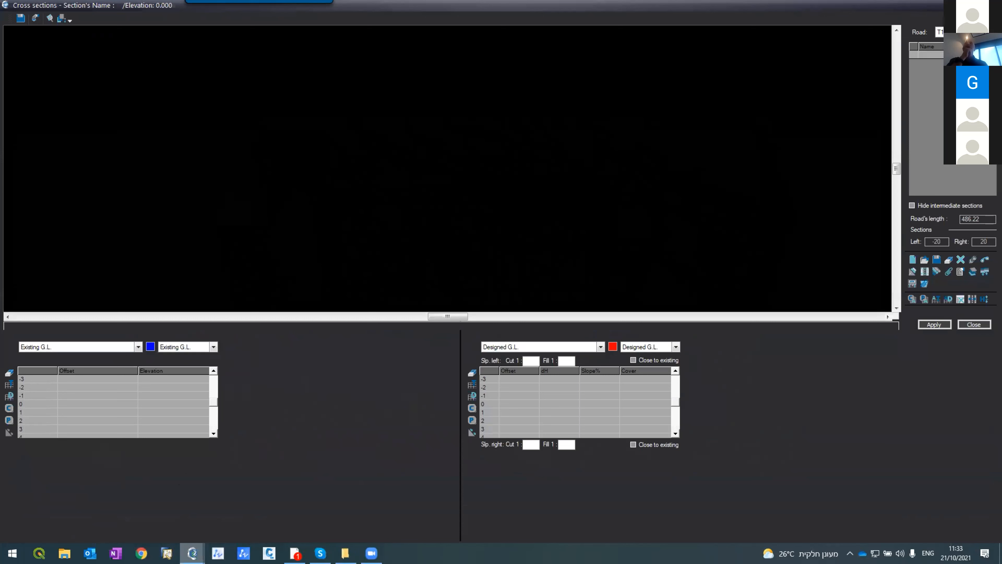
{"action": "left_click", "coordinate": [940, 32]}
{"action": "left_click", "coordinate": [940, 41]}
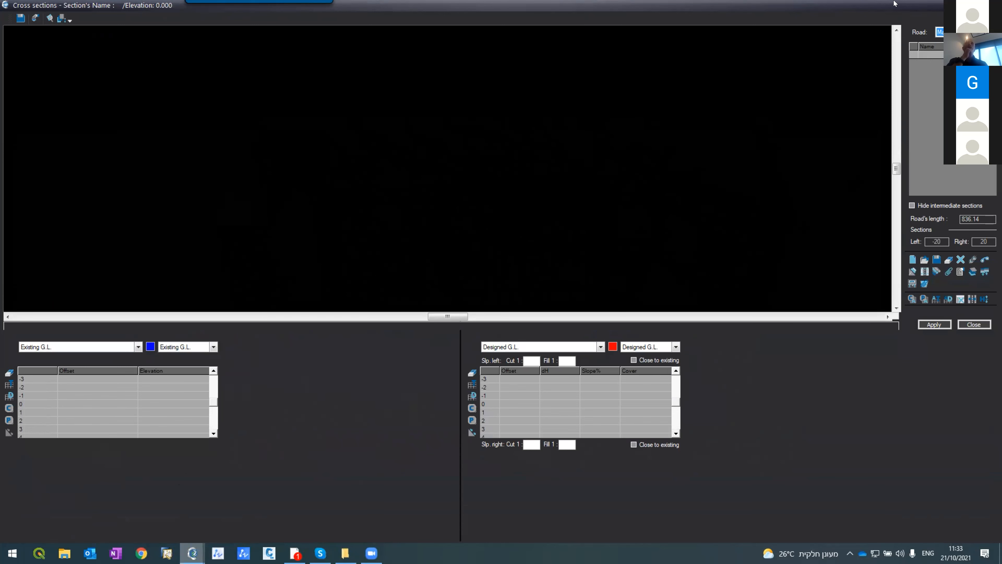
{"action": "double_click", "coordinate": [905, 4]}
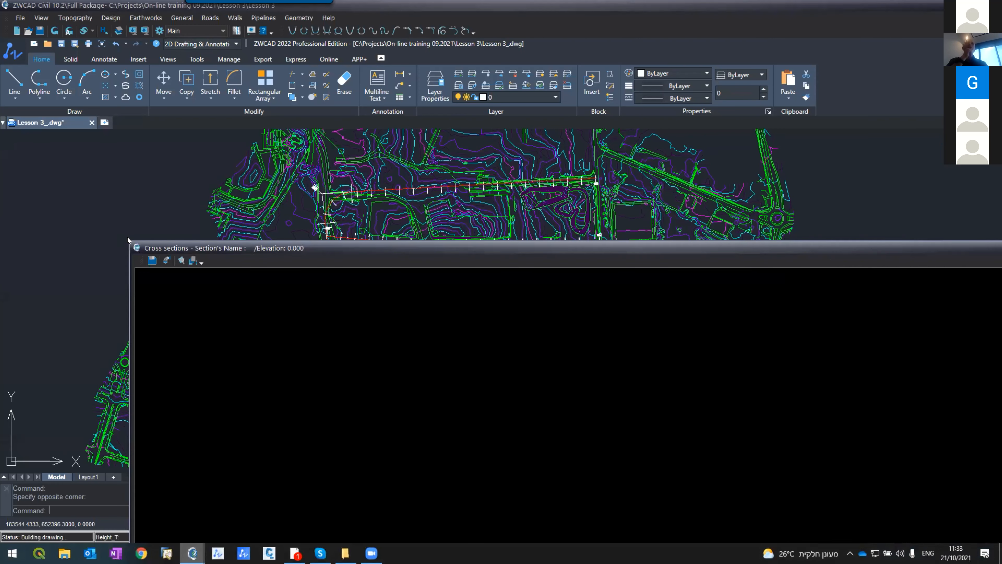
{"action": "left_click_drag", "start_coordinate": [123, 237], "coordinate": [292, 325]}
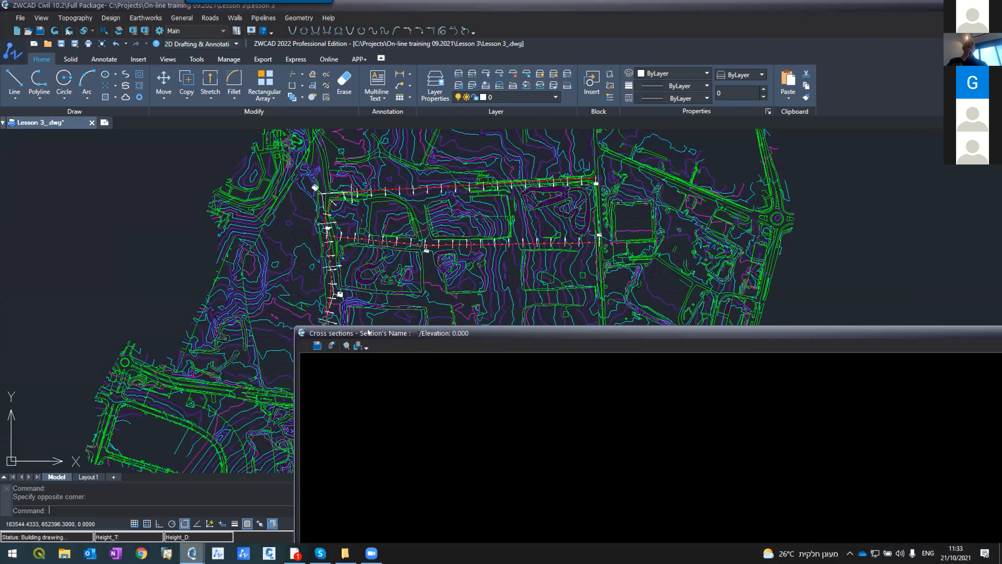
{"action": "left_click_drag", "start_coordinate": [369, 333], "coordinate": [143, 48]}
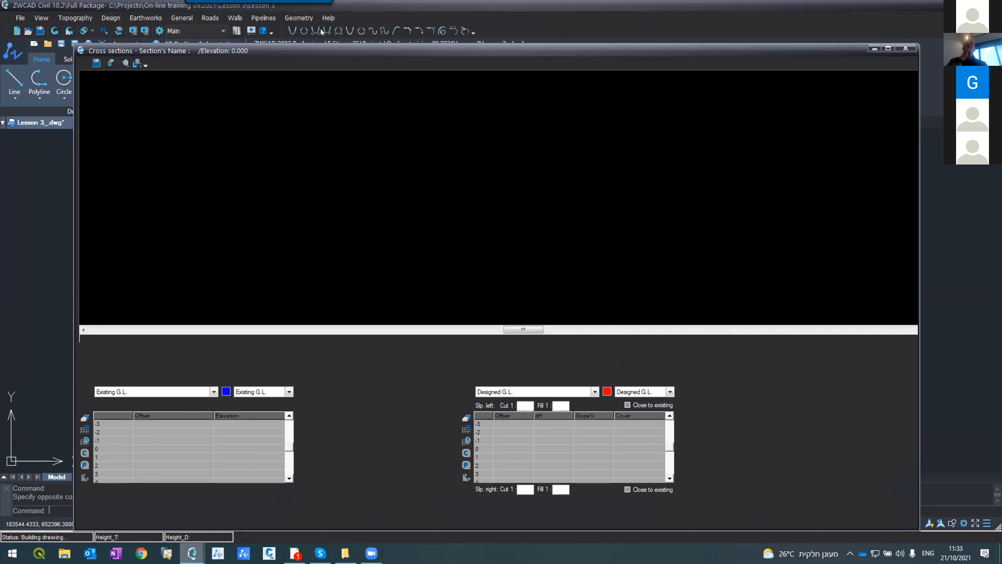
{"action": "left_click", "coordinate": [889, 48]}
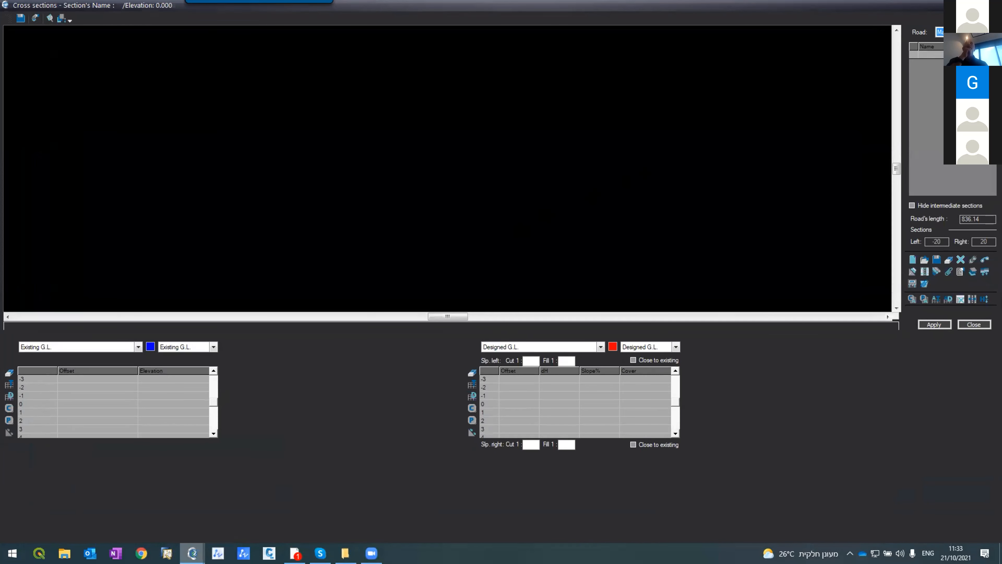
{"action": "key", "text": "Escape"}
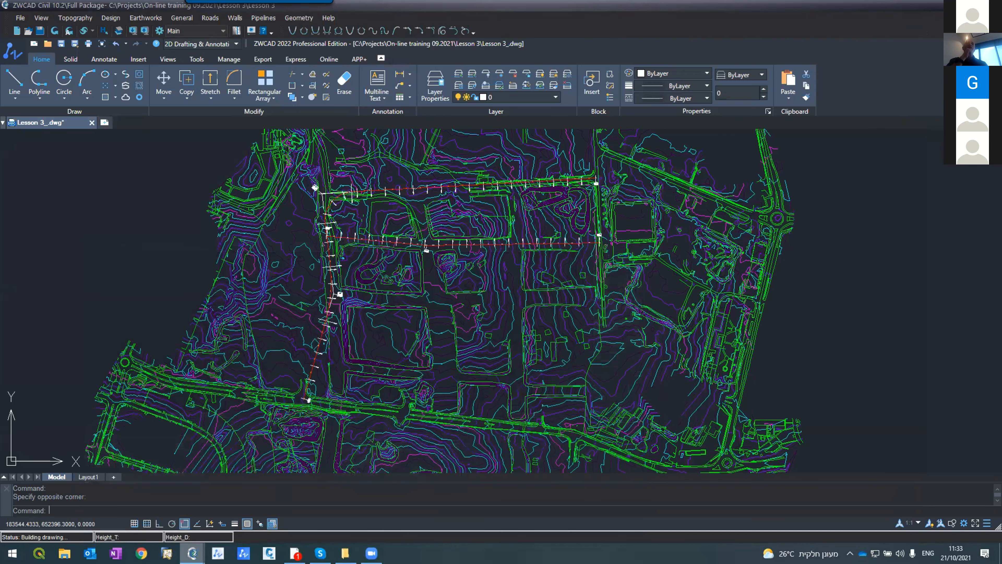
{"action": "mouse_move", "coordinate": [192, 553]}
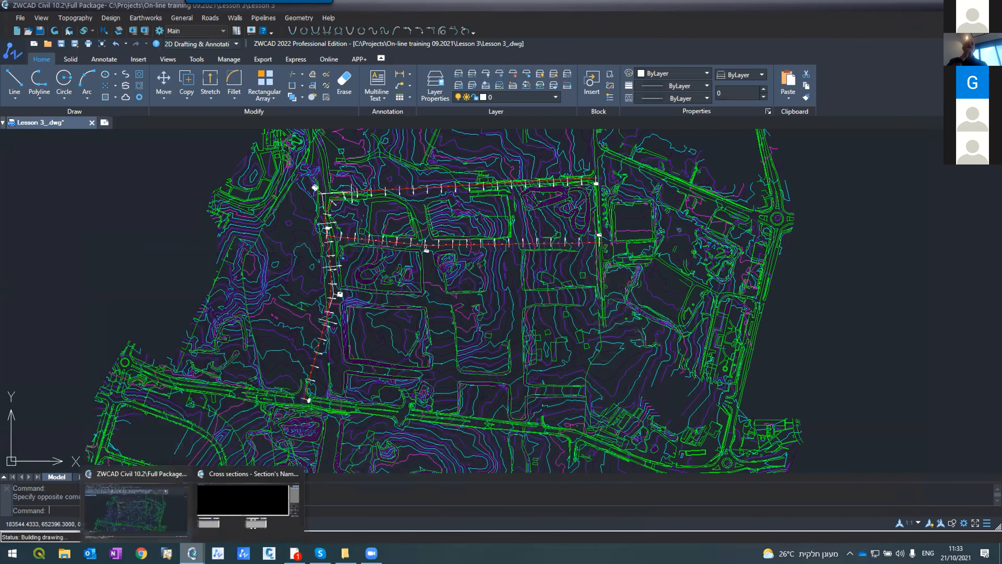
{"action": "left_click", "coordinate": [235, 526]}
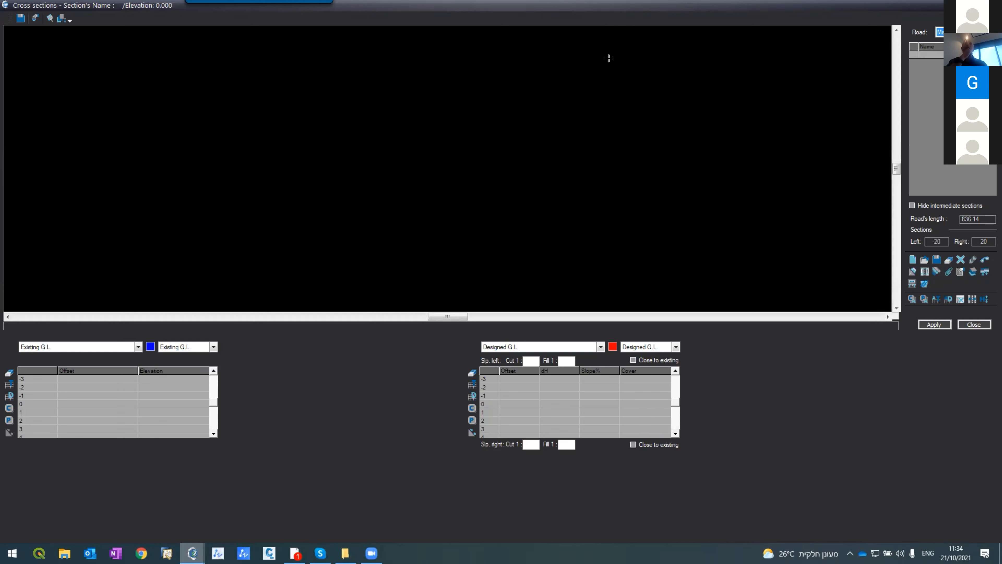
Define road Main's cross sections by stations from 0 to 836.14 in steps of 25, using Format2 and first section name 0+000.
{"action": "mouse_move", "coordinate": [372, 553]}
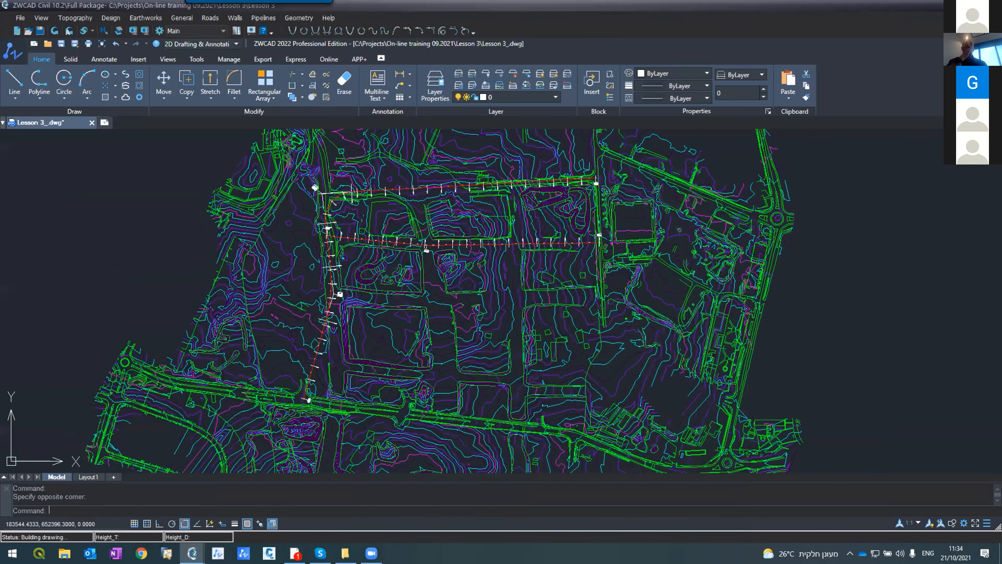
{"action": "scroll", "coordinate": [579, 175], "scroll_direction": "up", "scroll_amount": 5}
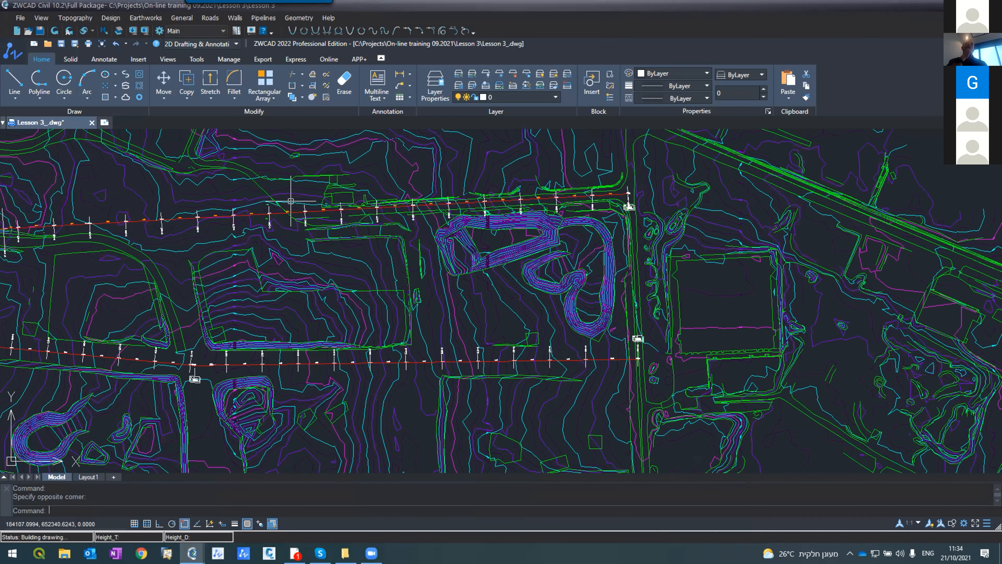
{"action": "scroll", "coordinate": [296, 207], "scroll_direction": "up", "scroll_amount": 4}
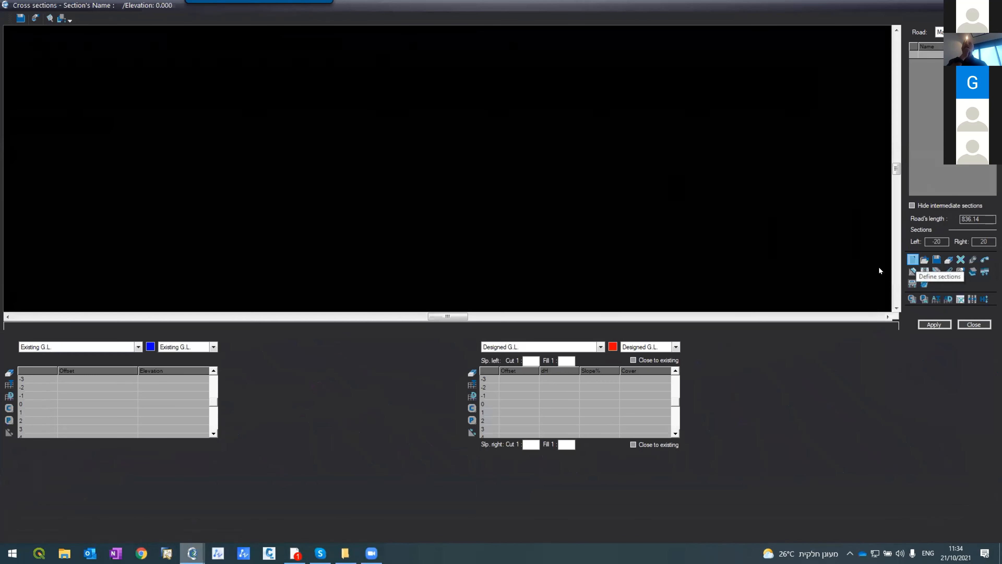
{"action": "left_click", "coordinate": [912, 259]}
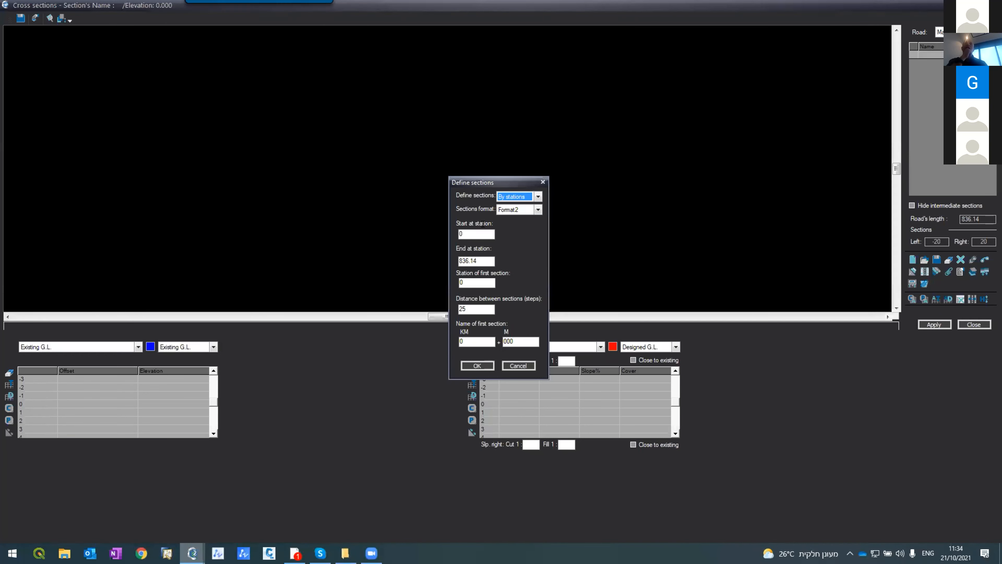
{"action": "left_click", "coordinate": [477, 365]}
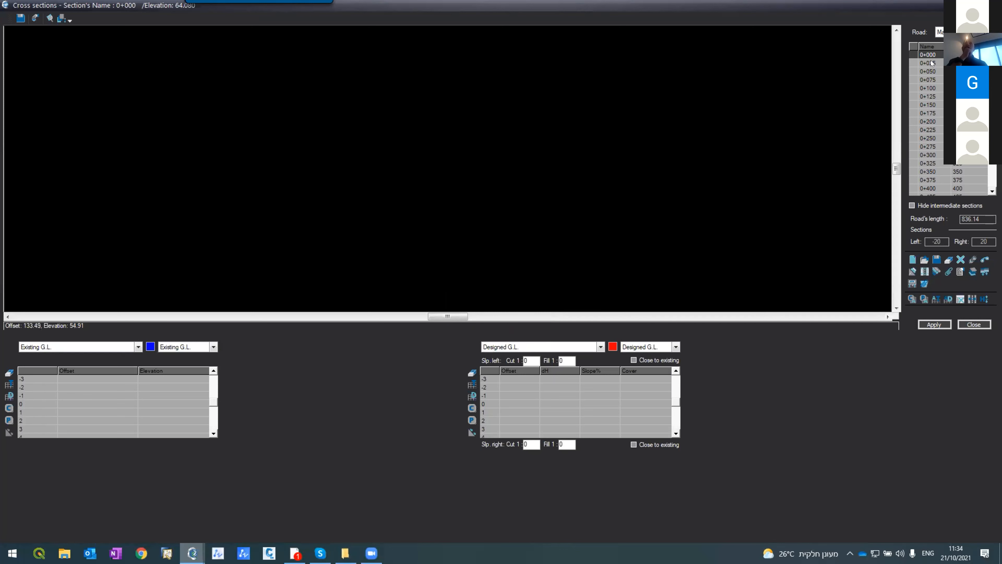
Browse road Main's cross section list through to its final station.
{"action": "left_click", "coordinate": [933, 130]}
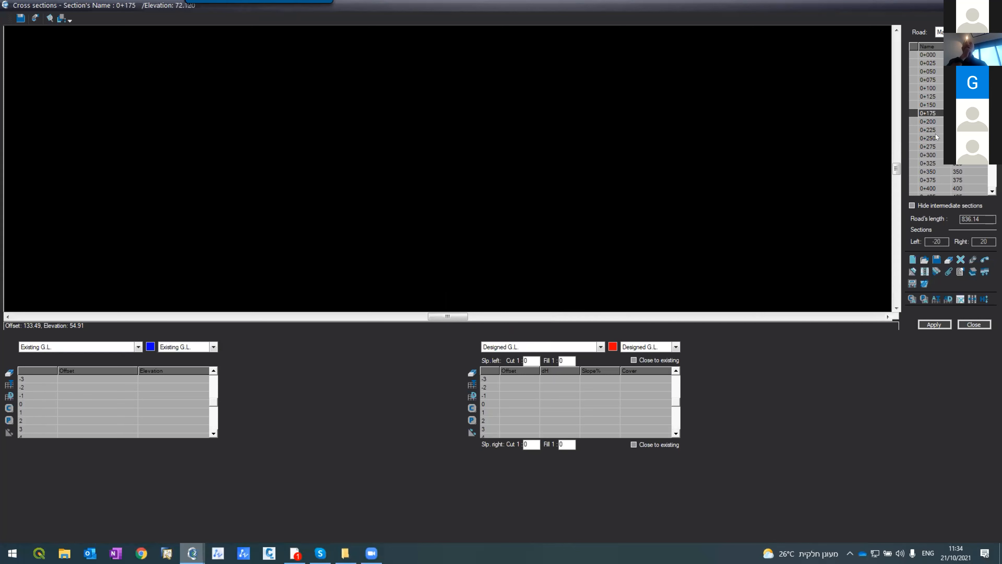
{"action": "left_click", "coordinate": [931, 146]}
{"action": "scroll", "coordinate": [978, 181], "scroll_direction": "down", "scroll_amount": 7}
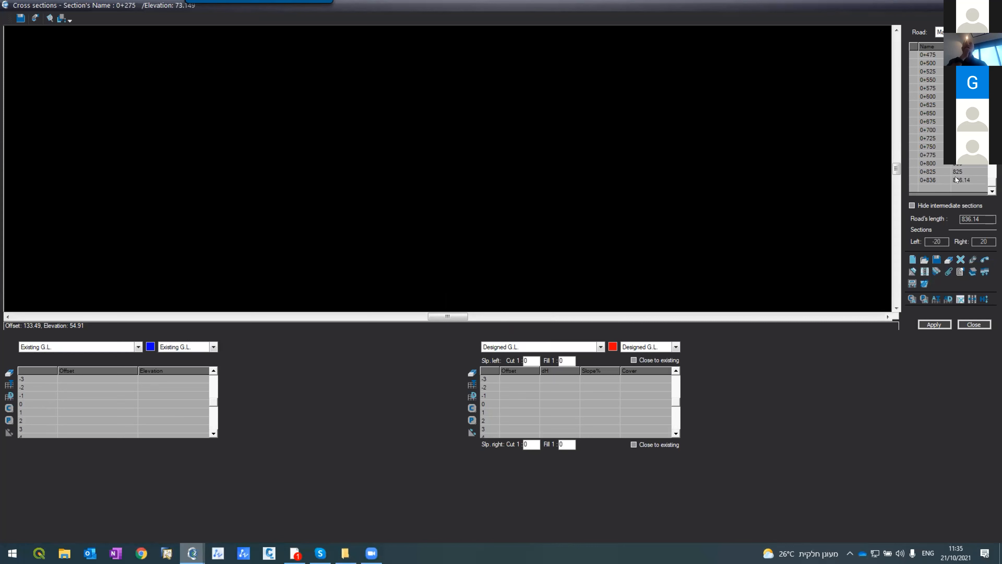
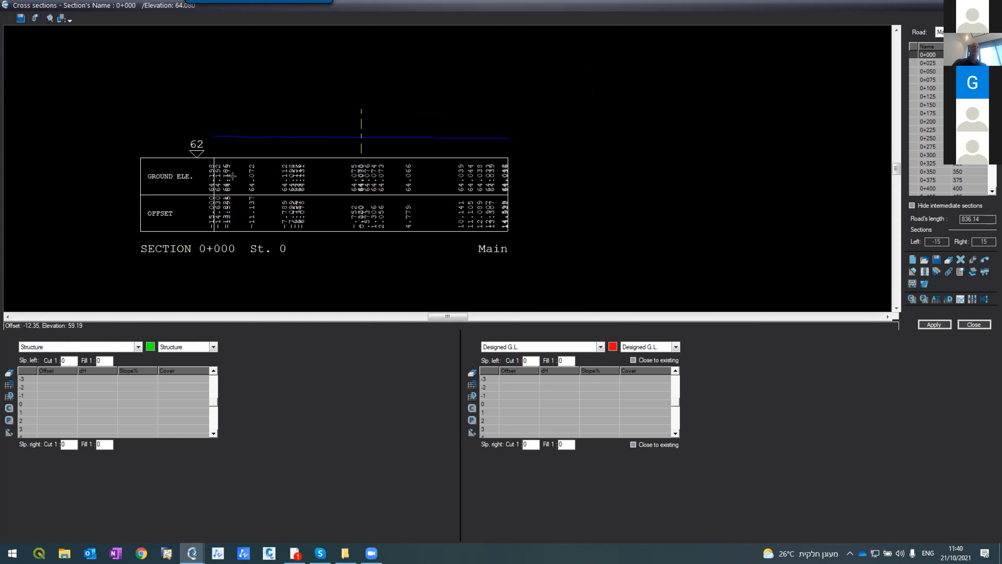
Generate framed drawings of all sections in paper space on A0 (119x84cm), as multiple layouts with the table on the right.
{"action": "left_click", "coordinate": [35, 19]}
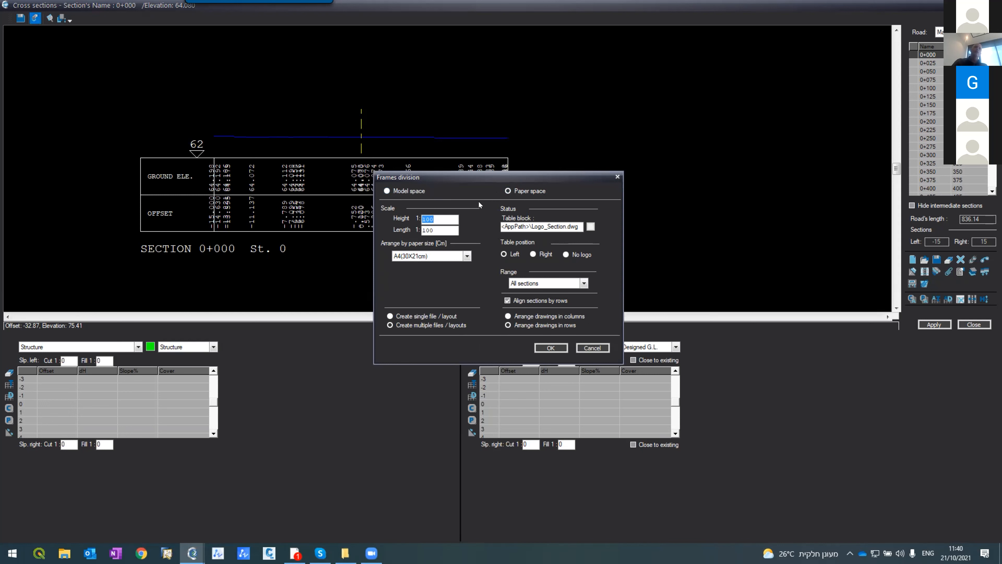
{"action": "left_click", "coordinate": [527, 193]}
{"action": "key", "text": "Tab"}
{"action": "left_click", "coordinate": [428, 260]}
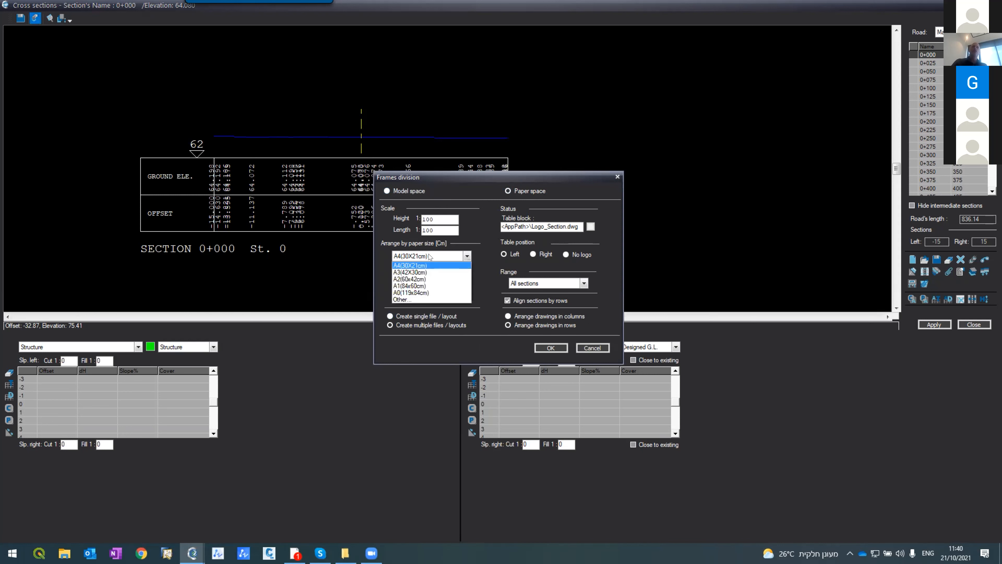
{"action": "left_click", "coordinate": [421, 292]}
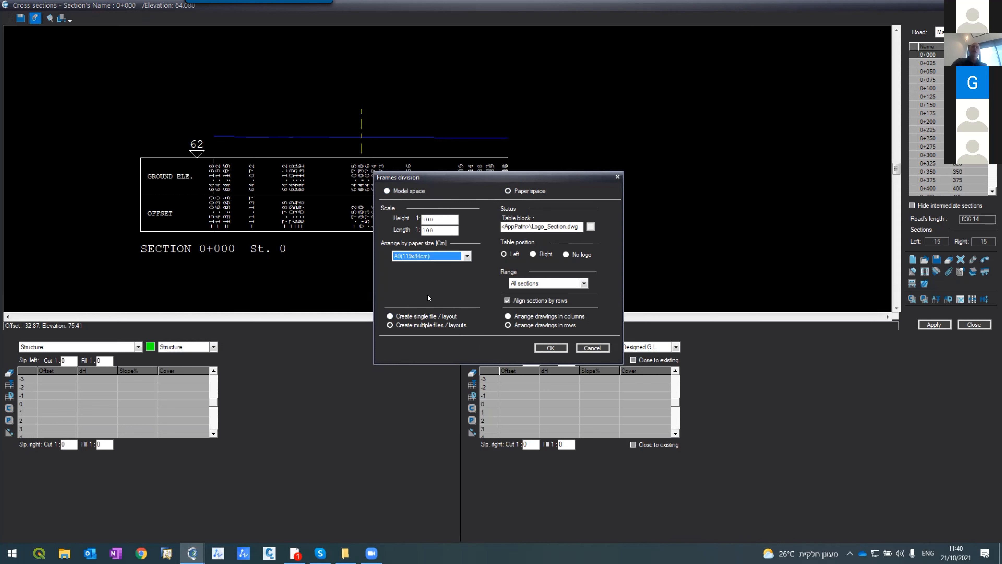
{"action": "left_click", "coordinate": [412, 327]}
{"action": "left_click", "coordinate": [535, 252]}
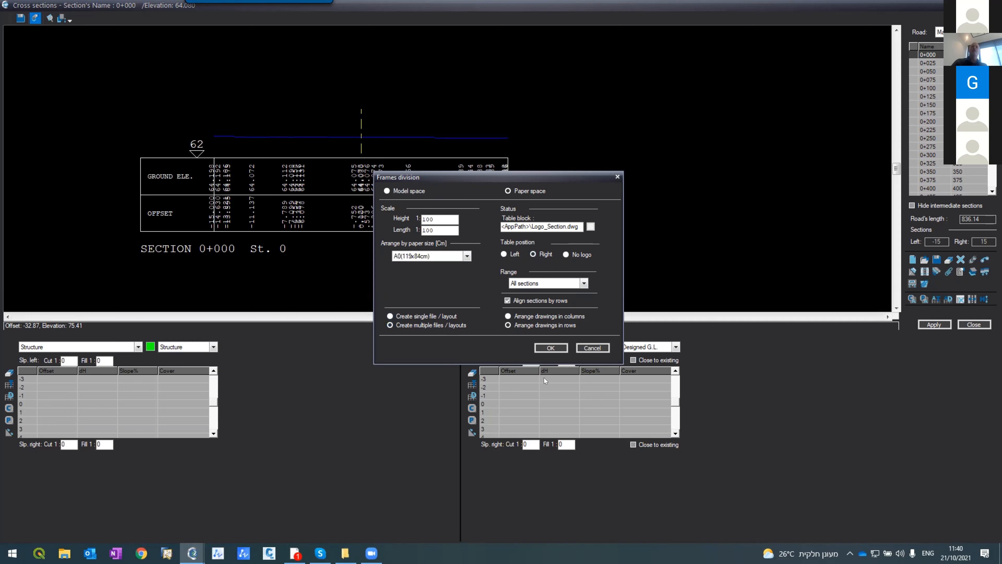
{"action": "left_click", "coordinate": [512, 287]}
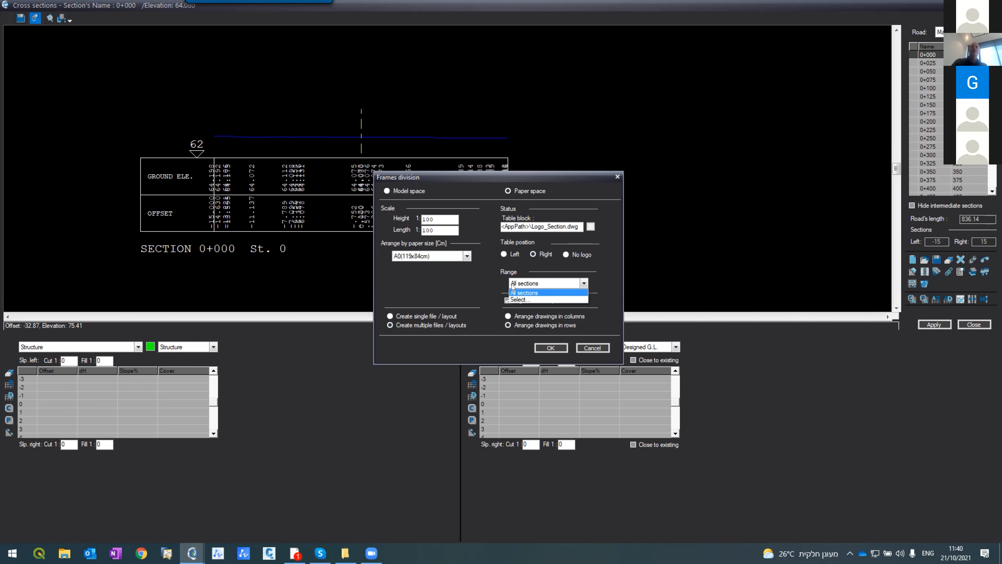
{"action": "left_click", "coordinate": [513, 293]}
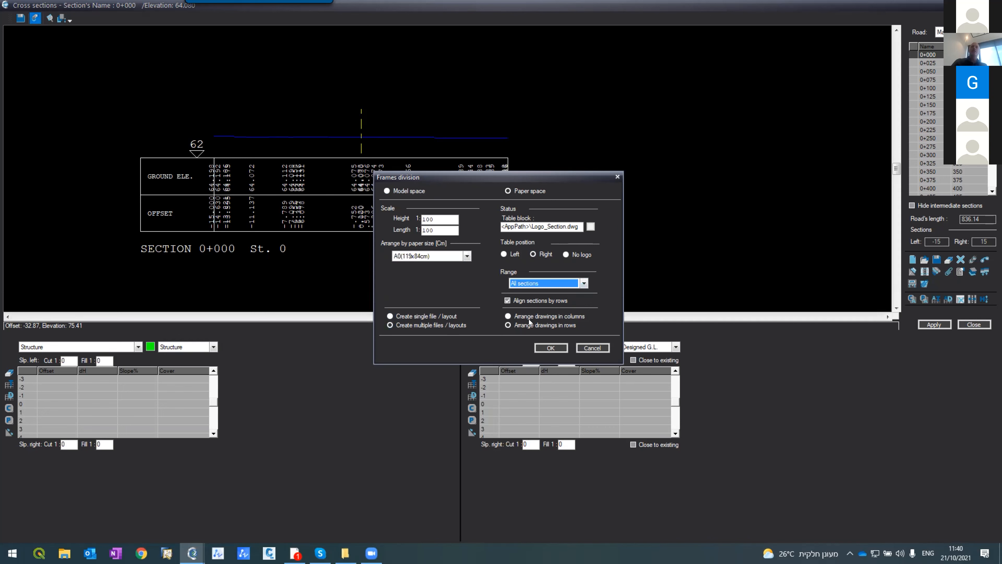
{"action": "left_click", "coordinate": [545, 348]}
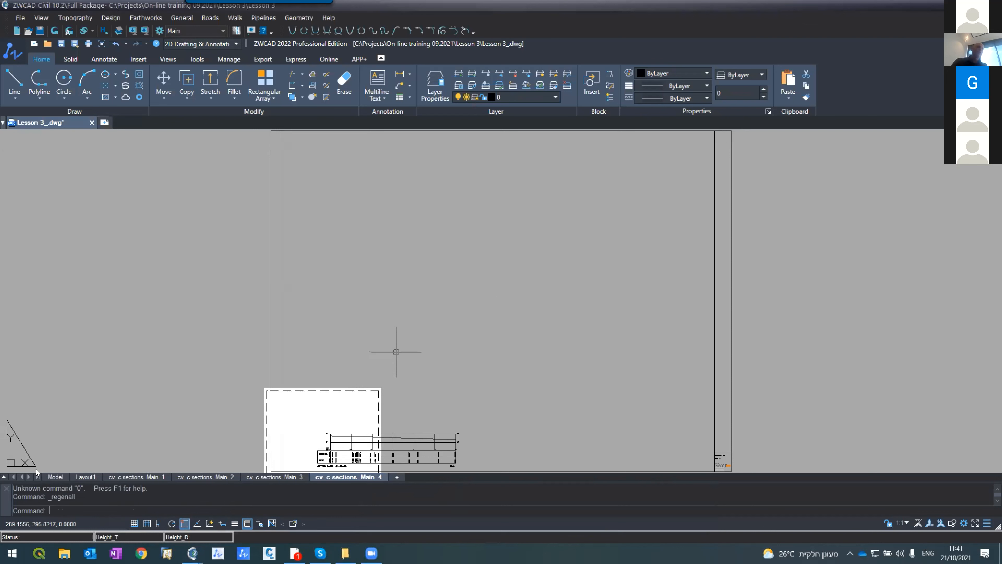
Apply the A0 landscape plot setup with Bullzip PDF Printer to the layout cv_c.sections_Main_1 without plotting.
{"action": "left_click", "coordinate": [136, 473]}
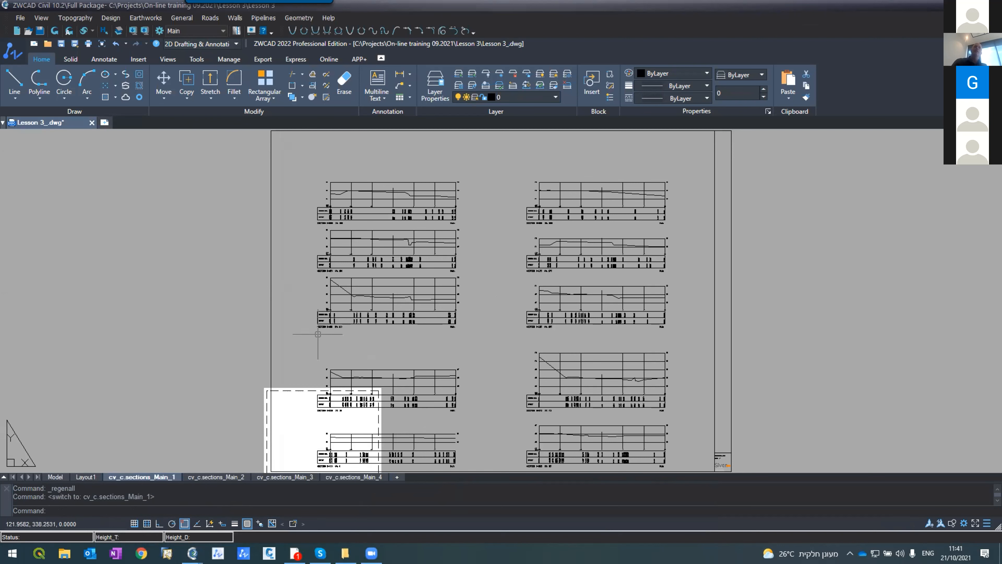
{"action": "type", "text": "plot"}
{"action": "key", "text": "Return"}
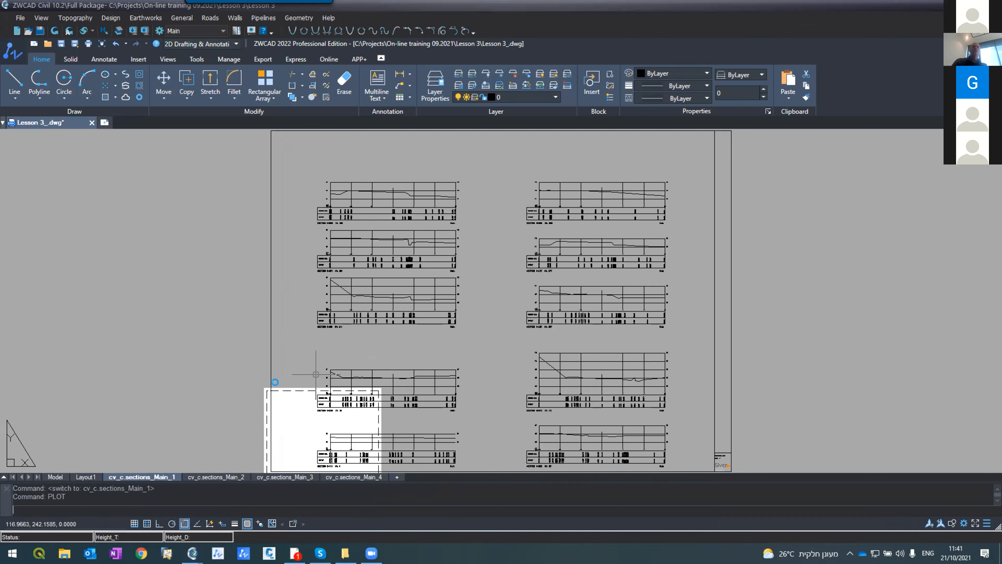
{"action": "left_click", "coordinate": [513, 411]}
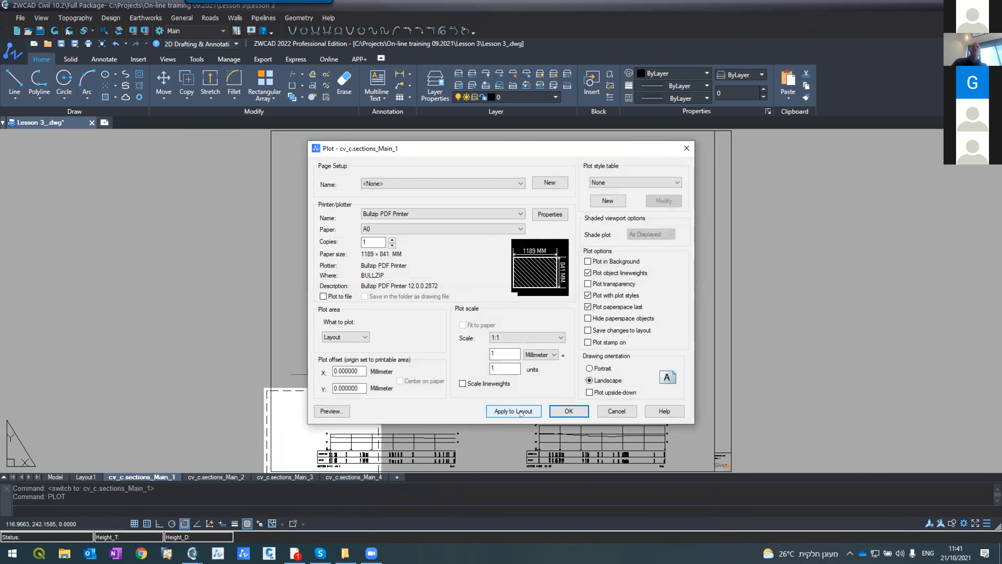
{"action": "left_click", "coordinate": [616, 411]}
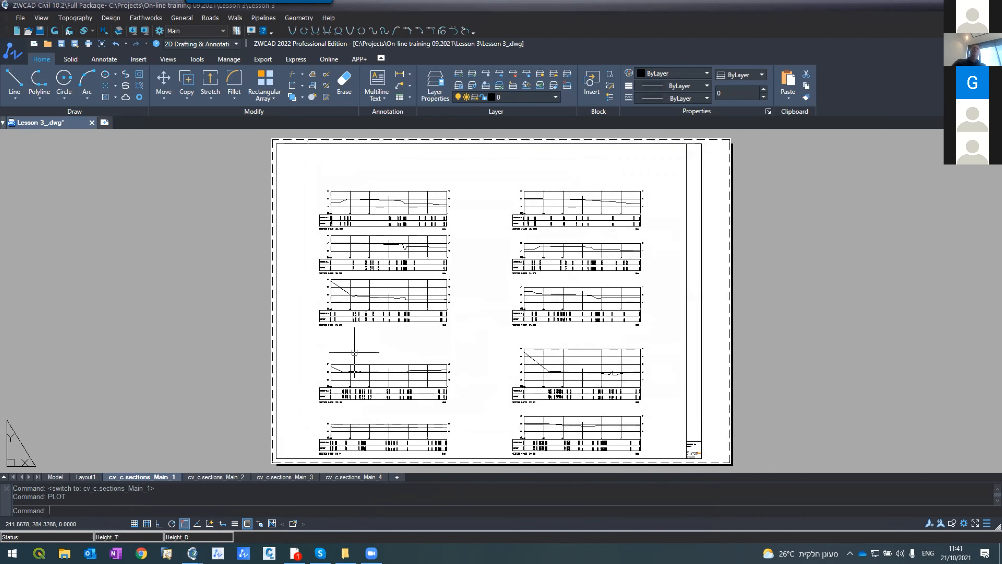
Examine the cross sections on the first sheet, from the section 0+000 table out to the whole frame.
{"action": "scroll", "coordinate": [347, 358], "scroll_direction": "up", "scroll_amount": 5}
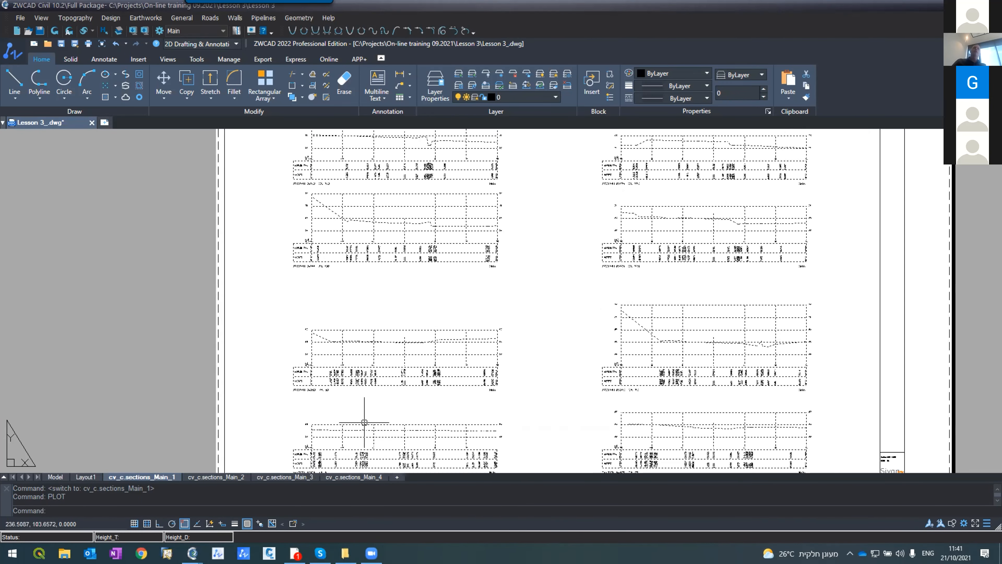
{"action": "scroll", "coordinate": [307, 192], "scroll_direction": "down", "scroll_amount": 4}
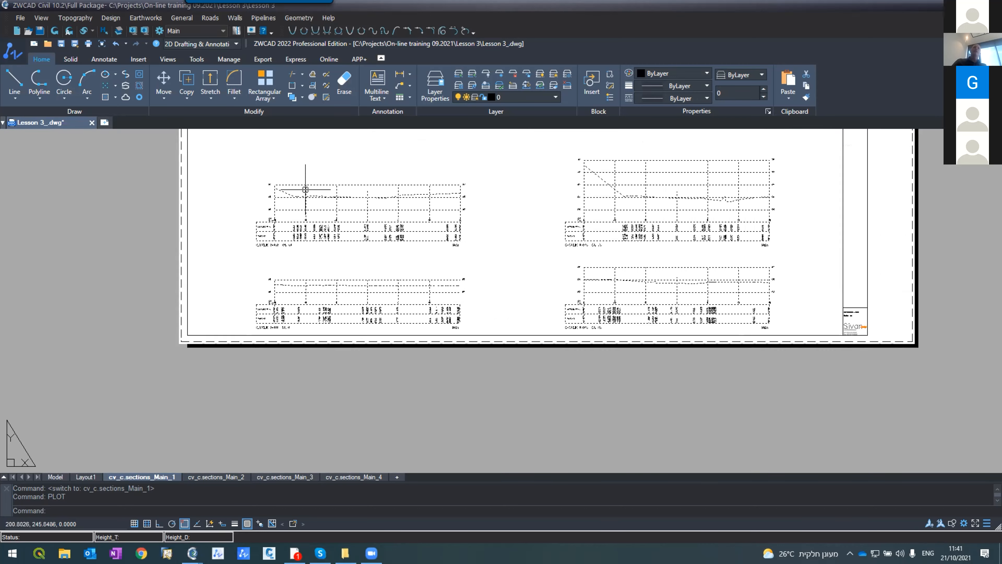
{"action": "scroll", "coordinate": [320, 235], "scroll_direction": "up", "scroll_amount": 7}
{"action": "scroll", "coordinate": [312, 213], "scroll_direction": "down", "scroll_amount": 2}
{"action": "scroll", "coordinate": [322, 212], "scroll_direction": "down", "scroll_amount": 5}
{"action": "scroll", "coordinate": [322, 212], "scroll_direction": "down", "scroll_amount": 3}
{"action": "scroll", "coordinate": [316, 244], "scroll_direction": "up", "scroll_amount": 8}
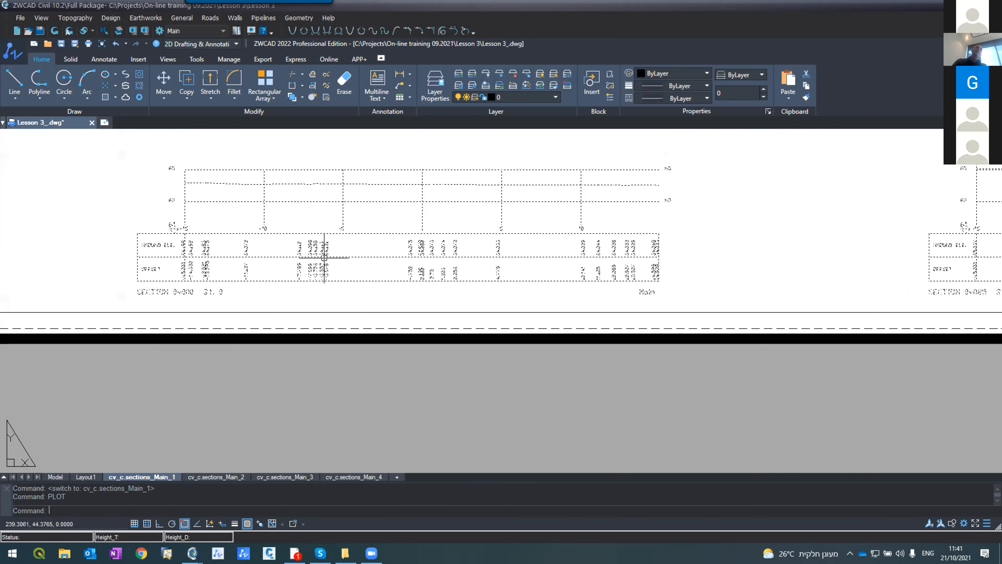
{"action": "scroll", "coordinate": [296, 273], "scroll_direction": "down", "scroll_amount": 5}
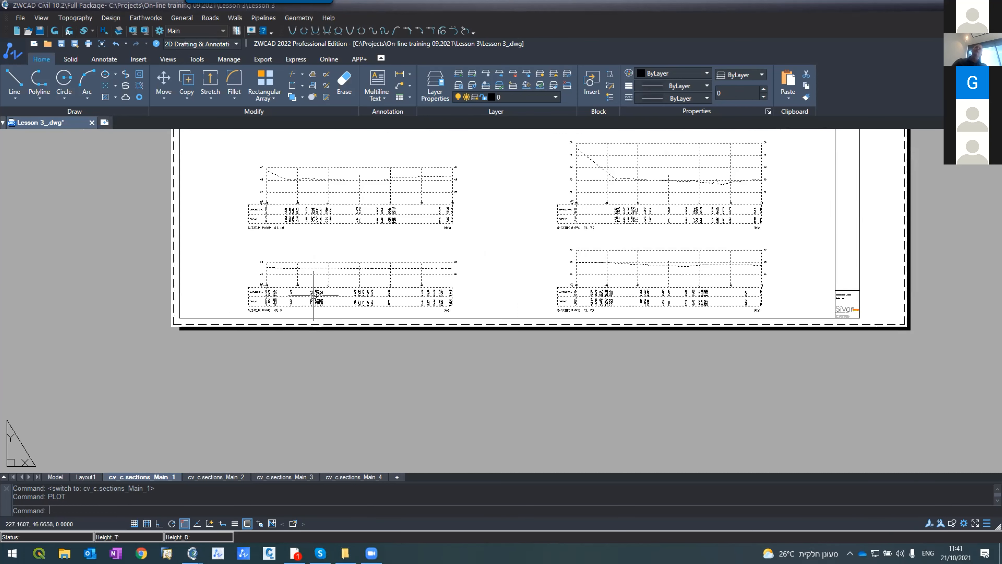
{"action": "scroll", "coordinate": [309, 291], "scroll_direction": "up", "scroll_amount": 2}
{"action": "scroll", "coordinate": [309, 292], "scroll_direction": "up", "scroll_amount": 2}
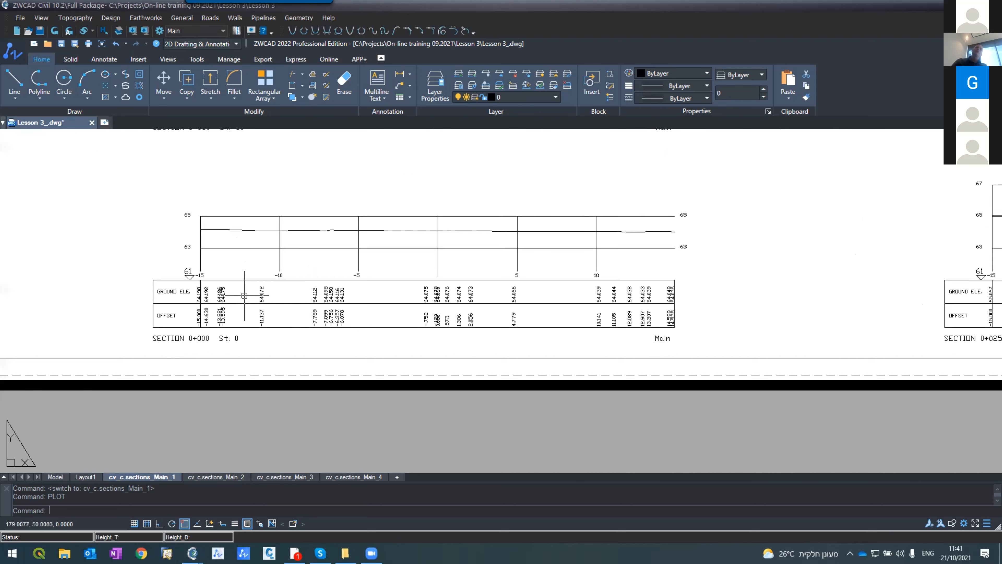
{"action": "scroll", "coordinate": [311, 322], "scroll_direction": "down", "scroll_amount": 5}
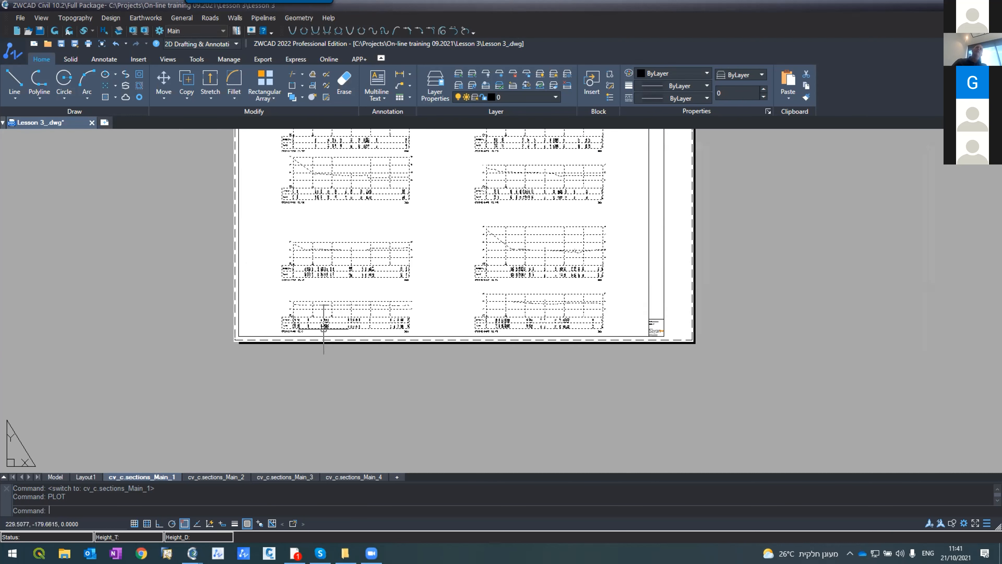
{"action": "scroll", "coordinate": [318, 304], "scroll_direction": "up", "scroll_amount": 1}
{"action": "scroll", "coordinate": [319, 303], "scroll_direction": "up", "scroll_amount": 1}
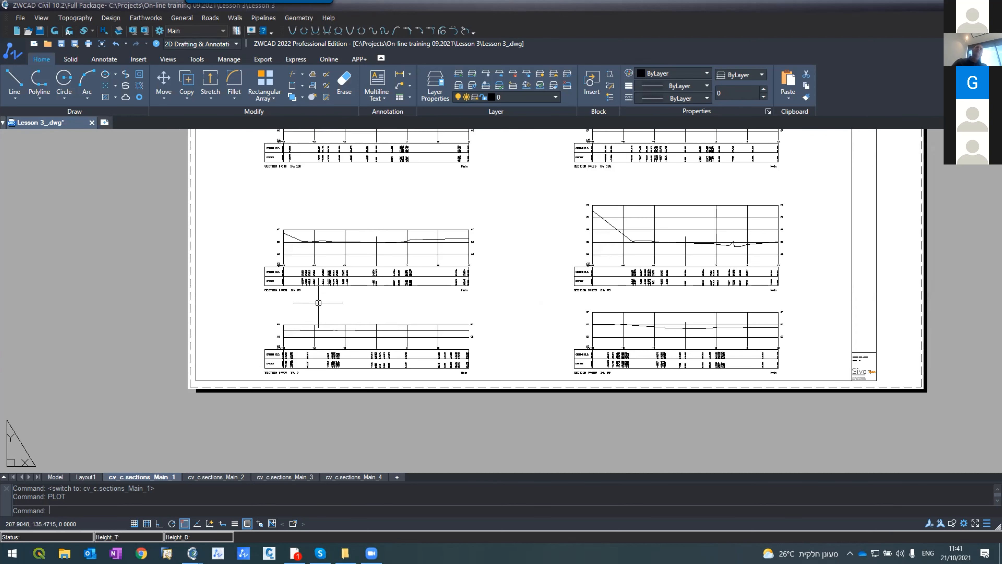
{"action": "scroll", "coordinate": [318, 303], "scroll_direction": "down", "scroll_amount": 4}
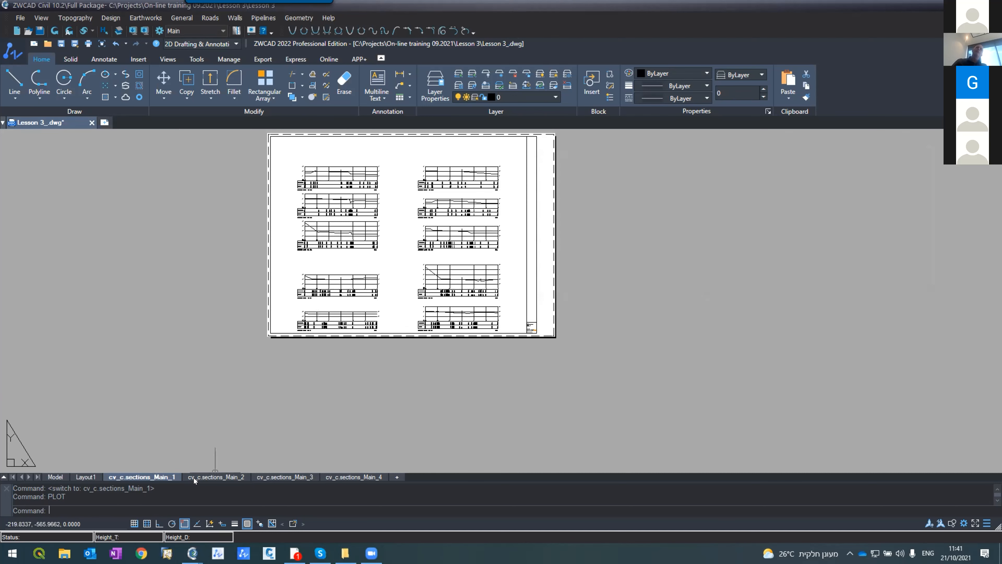
Open the layout cv_c.sections_Main_2 and look over its cross sections.
{"action": "left_click", "coordinate": [195, 478]}
{"action": "scroll", "coordinate": [311, 347], "scroll_direction": "down", "scroll_amount": 3}
{"action": "scroll", "coordinate": [285, 292], "scroll_direction": "up", "scroll_amount": 4}
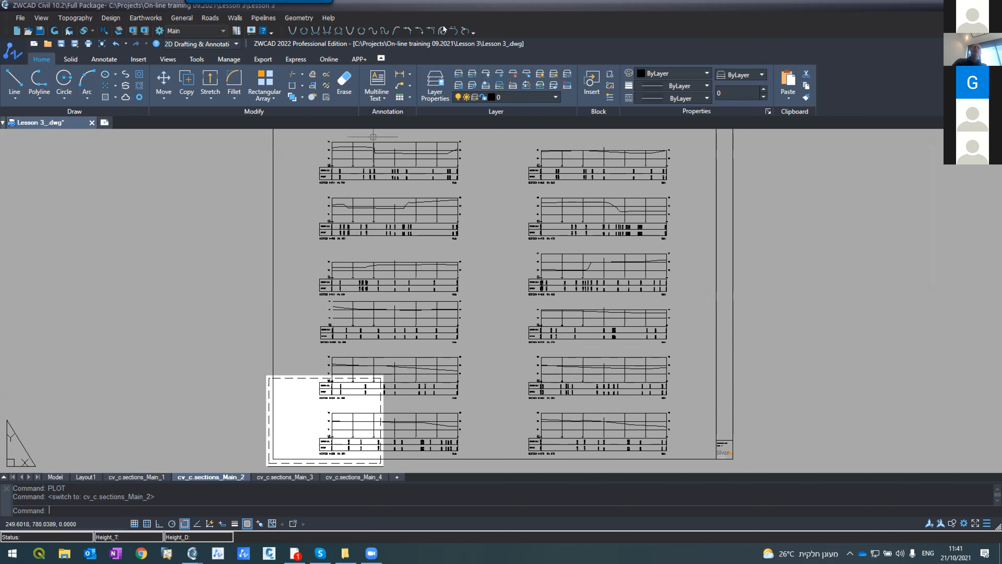
Review the drawing's layer list and inspect the section profiles and tables on the second sheet.
{"action": "left_click", "coordinate": [436, 93]}
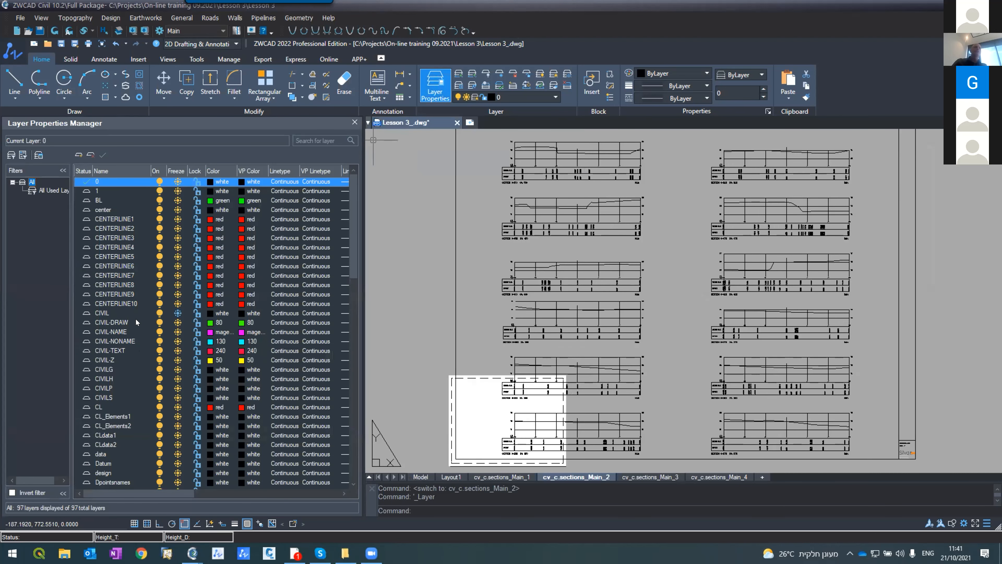
{"action": "scroll", "coordinate": [136, 320], "scroll_direction": "down", "scroll_amount": 3}
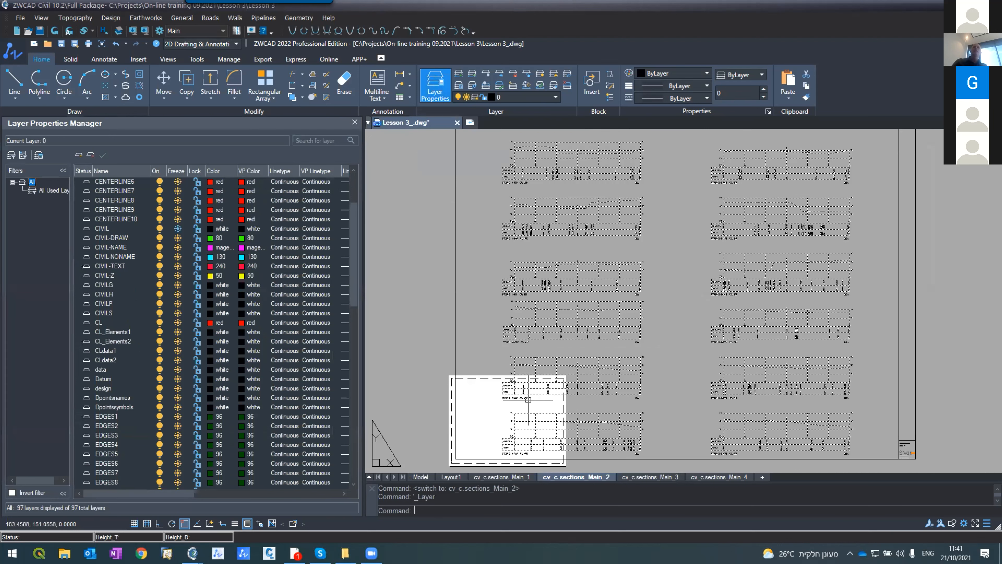
{"action": "left_click", "coordinate": [354, 122]}
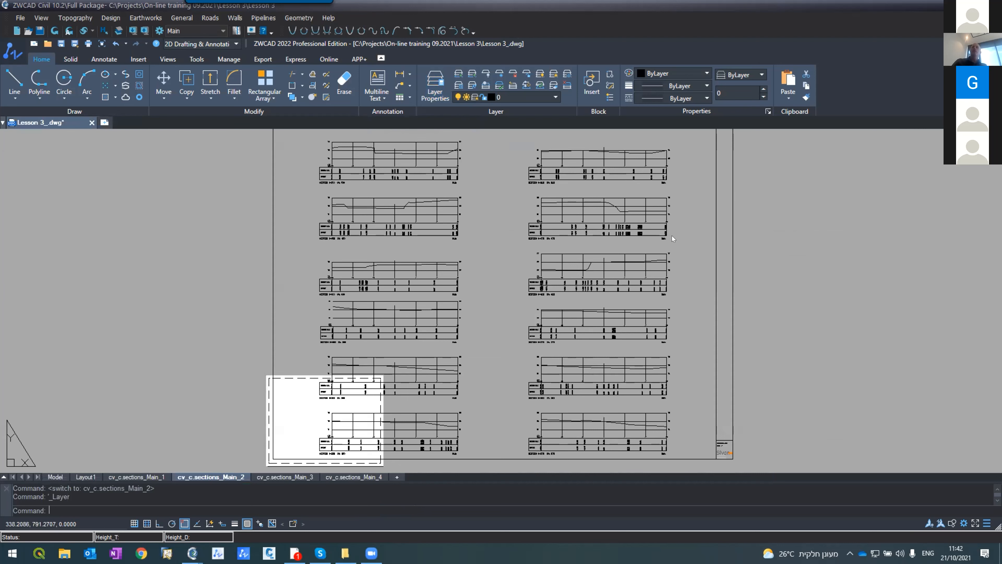
{"action": "scroll", "coordinate": [477, 301], "scroll_direction": "down", "scroll_amount": 3}
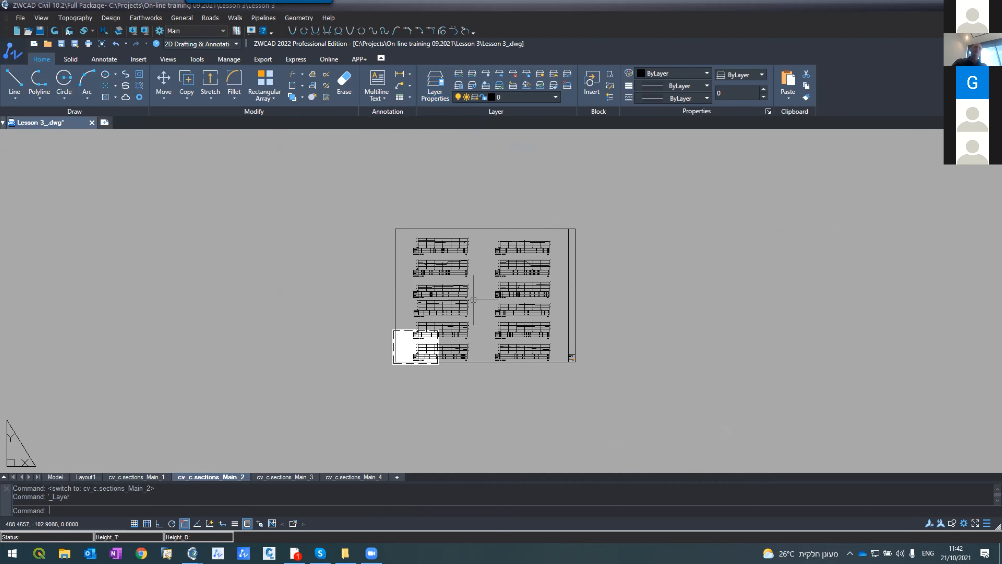
{"action": "scroll", "coordinate": [473, 304], "scroll_direction": "up", "scroll_amount": 3}
{"action": "scroll", "coordinate": [604, 273], "scroll_direction": "up", "scroll_amount": 5}
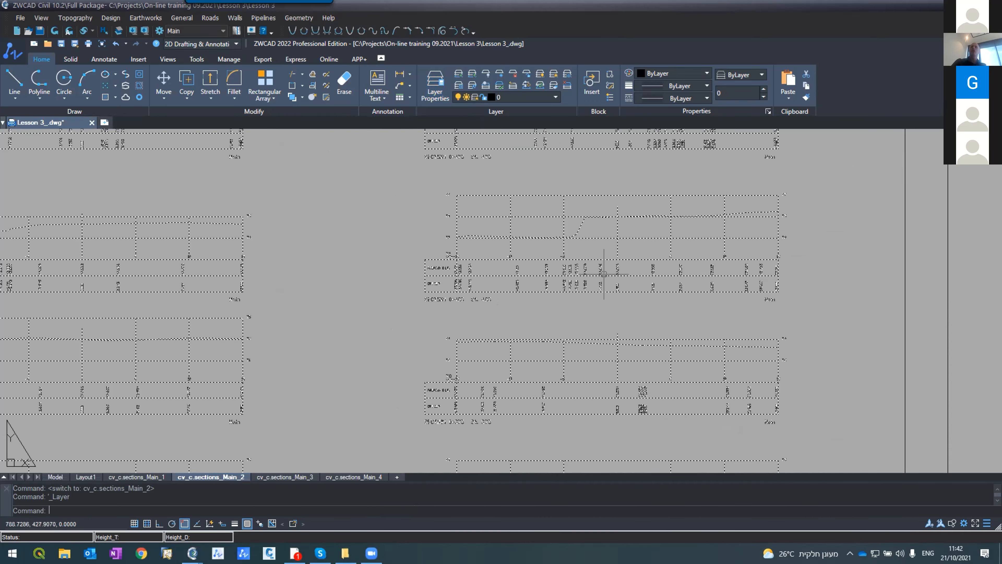
Return the drawing to model space and switch back to the cross sections window of road Main.
{"action": "left_click", "coordinate": [57, 477]}
{"action": "mouse_move", "coordinate": [295, 553]}
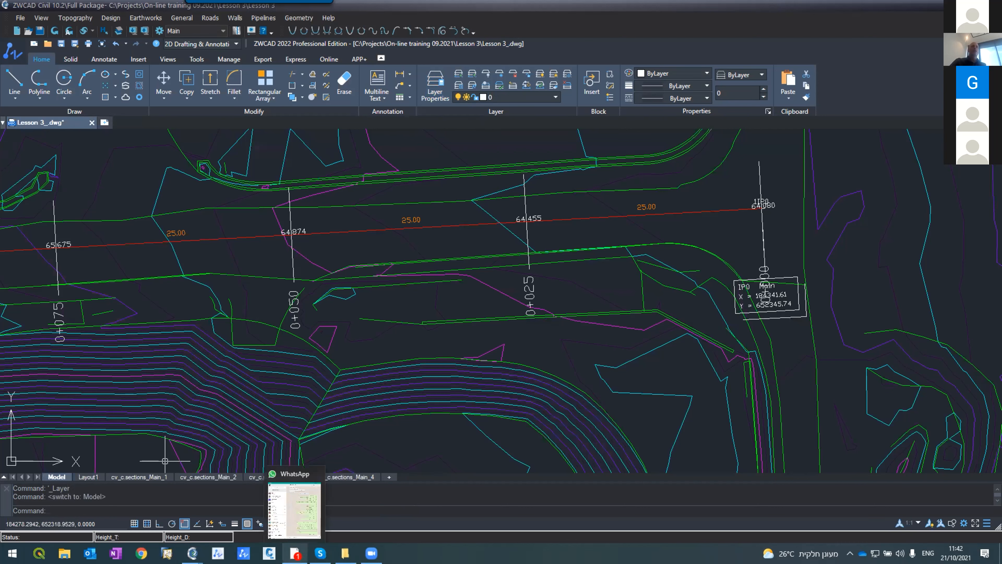
{"action": "mouse_move", "coordinate": [192, 553]}
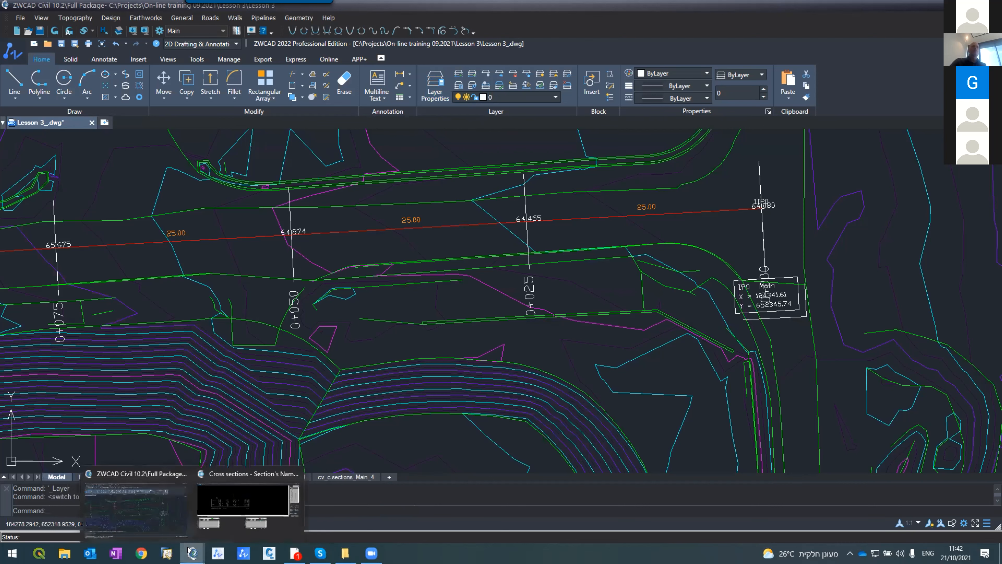
{"action": "left_click", "coordinate": [218, 513]}
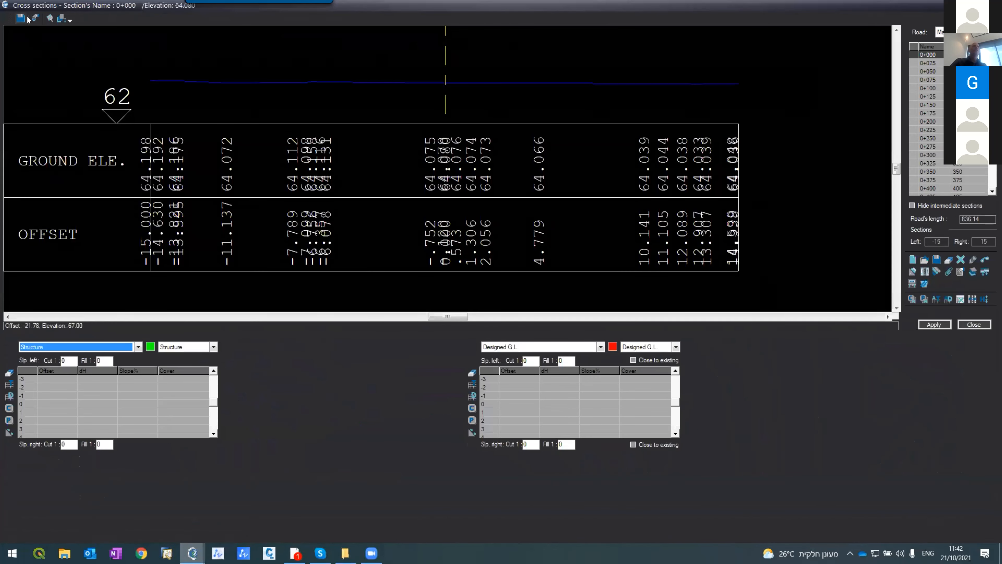
Recreate the framed layouts of all sections in paper space, keeping A0 (119x84cm) and scale 1:100.
{"action": "left_click", "coordinate": [36, 18]}
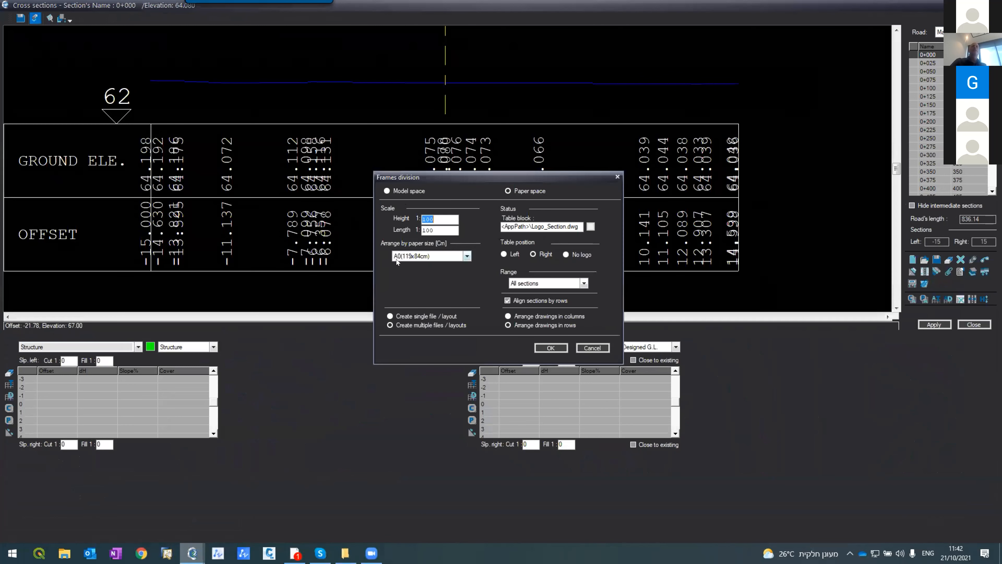
{"action": "left_click", "coordinate": [387, 192]}
{"action": "left_click", "coordinate": [525, 191]}
{"action": "left_click", "coordinate": [411, 256]}
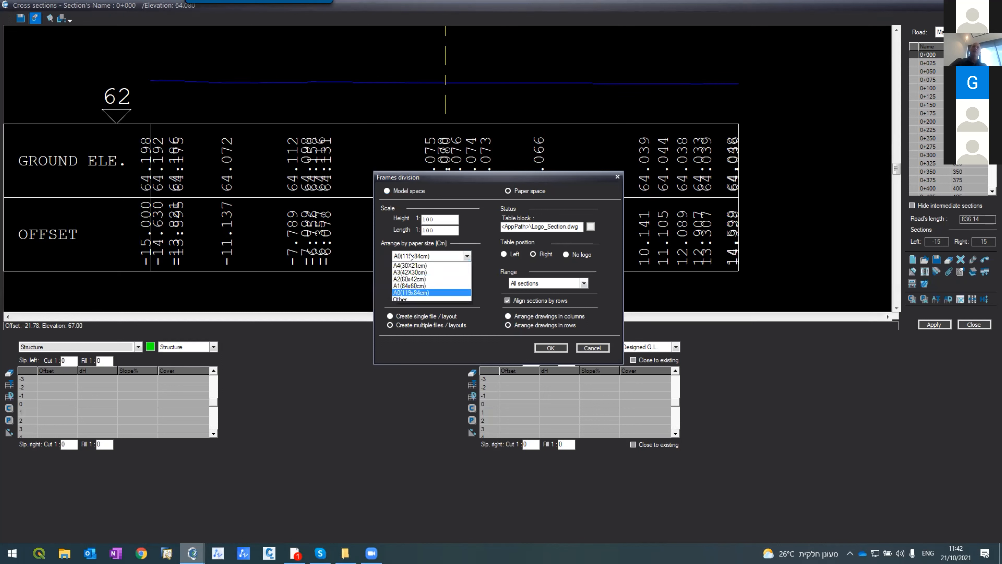
{"action": "left_click", "coordinate": [411, 256]}
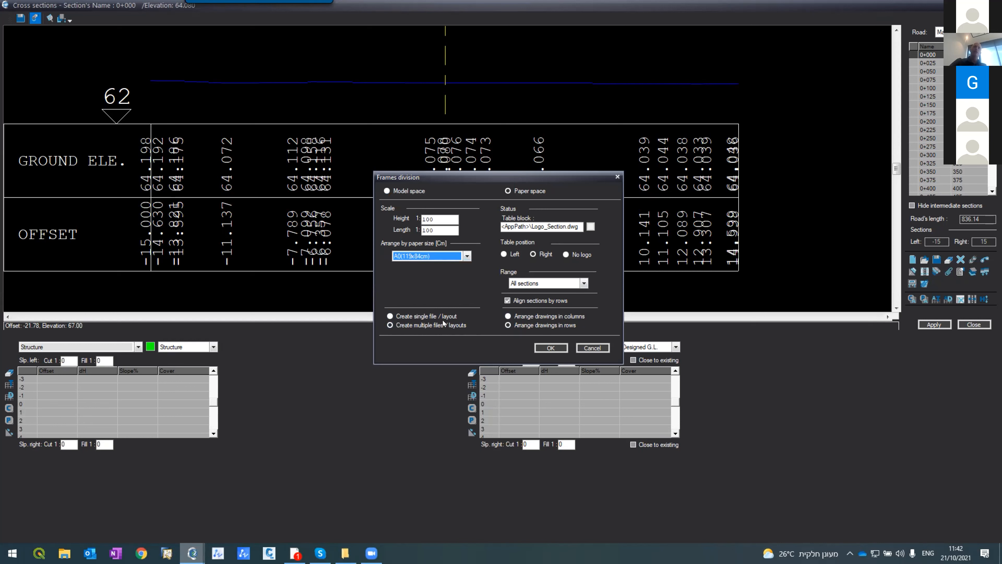
{"action": "left_click", "coordinate": [552, 348]}
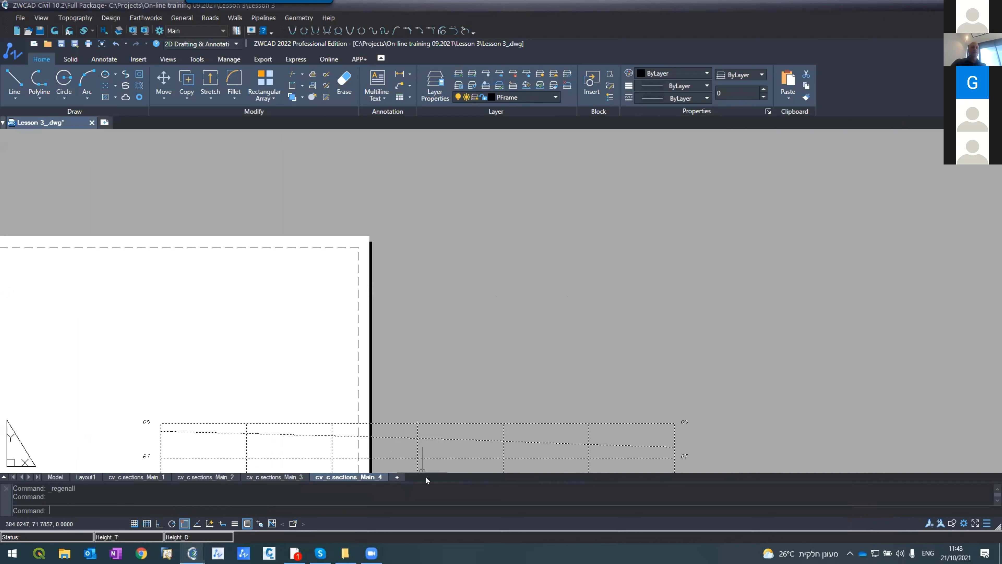
Erase the cross section on the layout cv_c.sections_Main_4 and undo the erasure.
{"action": "key", "text": "Delete"}
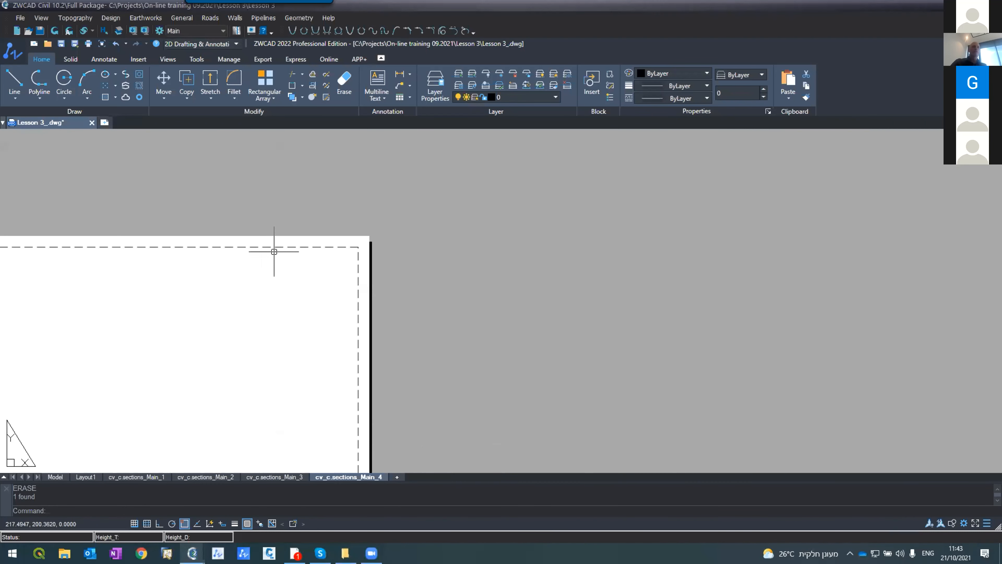
{"action": "scroll", "coordinate": [275, 261], "scroll_direction": "down", "scroll_amount": 5}
{"action": "type", "text": "U"}
{"action": "key", "text": "Return"}
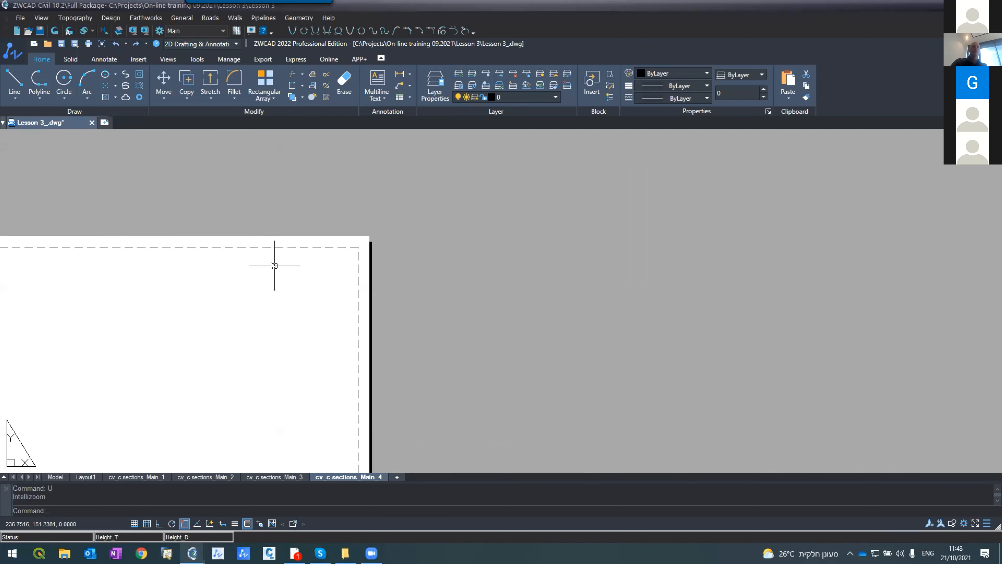
{"action": "type", "text": "u"}
{"action": "key", "text": "Return"}
{"action": "scroll", "coordinate": [275, 265], "scroll_direction": "down", "scroll_amount": 4}
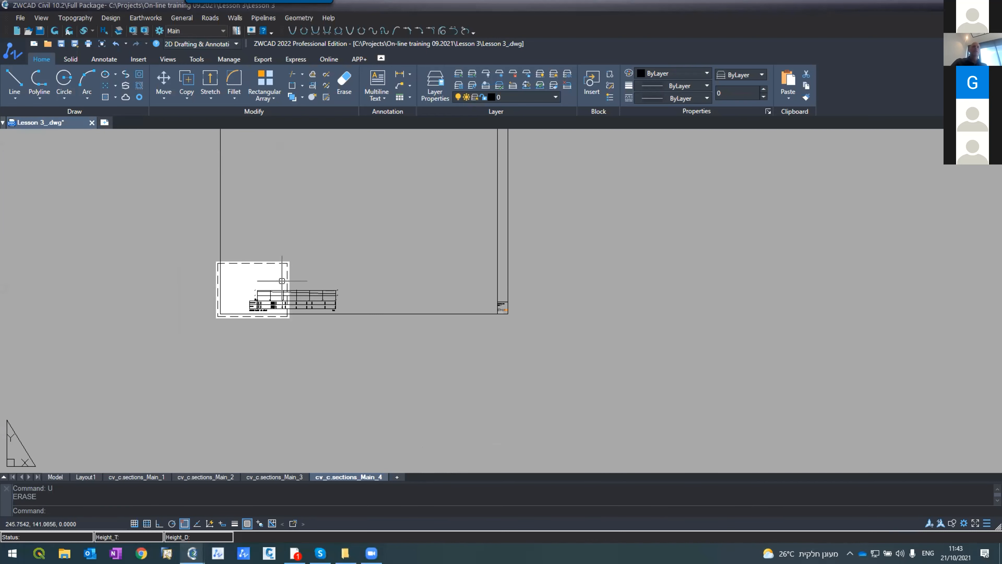
Explode the cross section block of section 0+836 on the layout cv_c.sections_Main_4.
{"action": "scroll", "coordinate": [275, 293], "scroll_direction": "up", "scroll_amount": 3}
{"action": "left_click", "coordinate": [273, 299]}
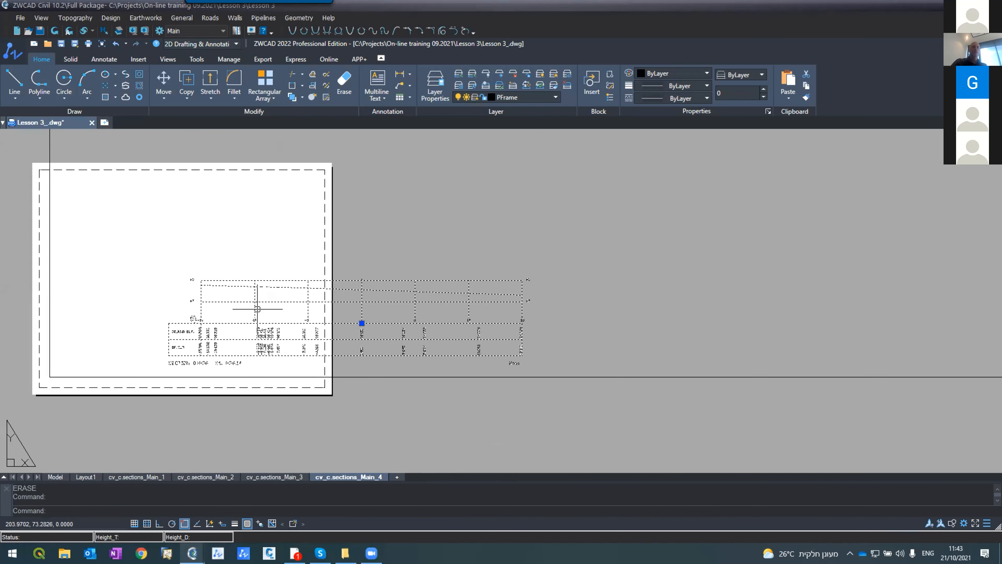
{"action": "type", "text": "explode"}
{"action": "key", "text": "Return"}
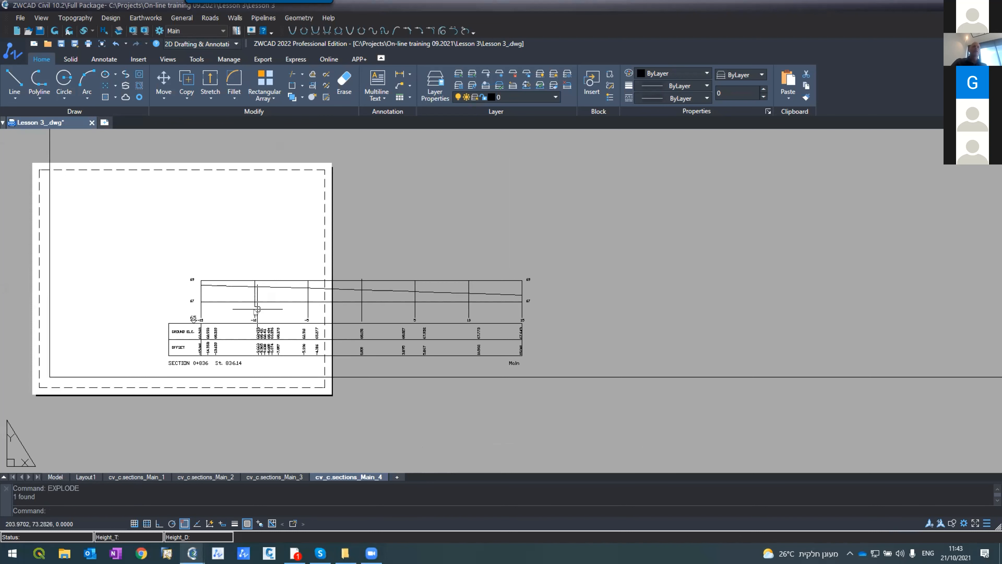
Set the colour of the layer center, which holds the section's vertical centre line, to red.
{"action": "left_click", "coordinate": [362, 319]}
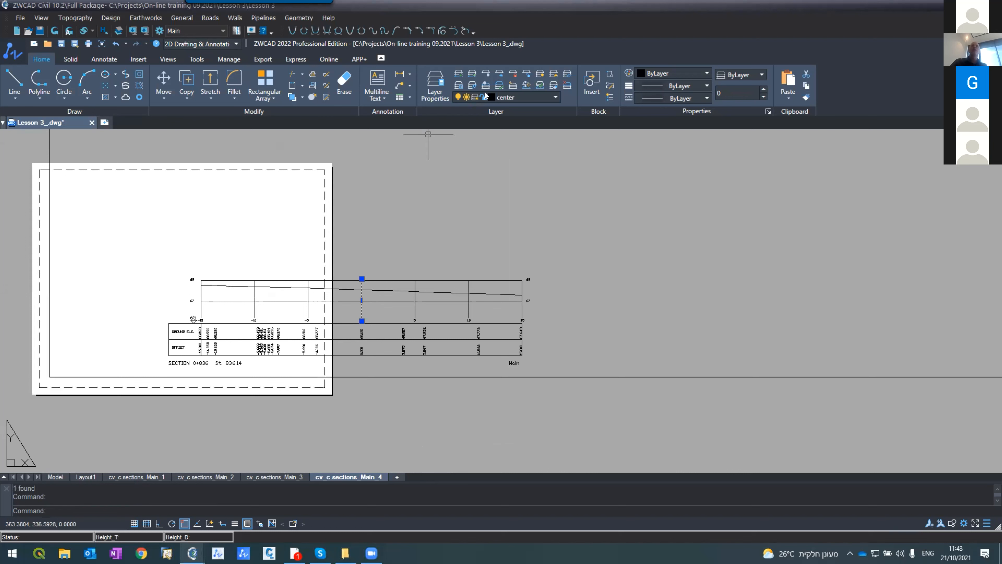
{"action": "left_click", "coordinate": [487, 95]}
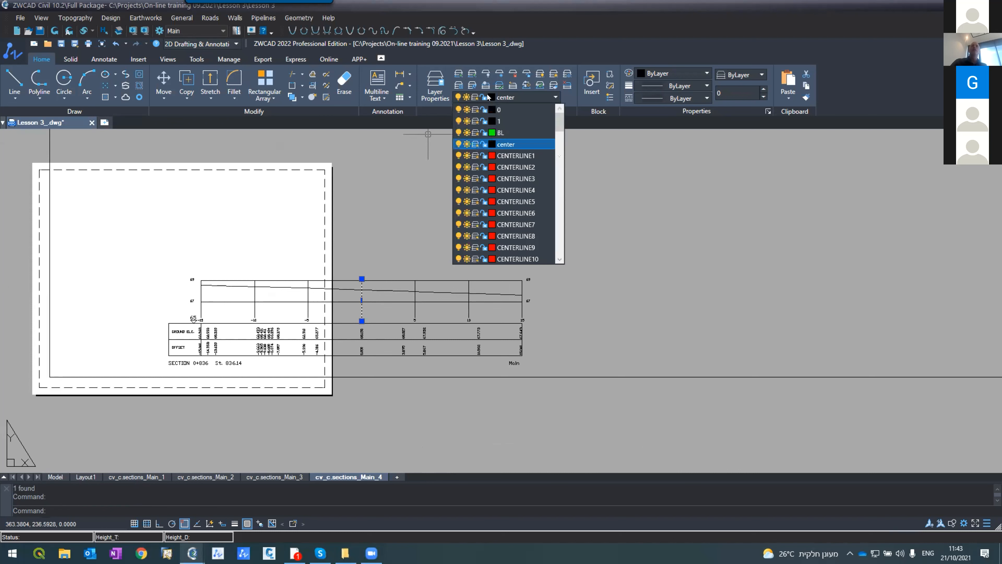
{"action": "left_click", "coordinate": [492, 144]}
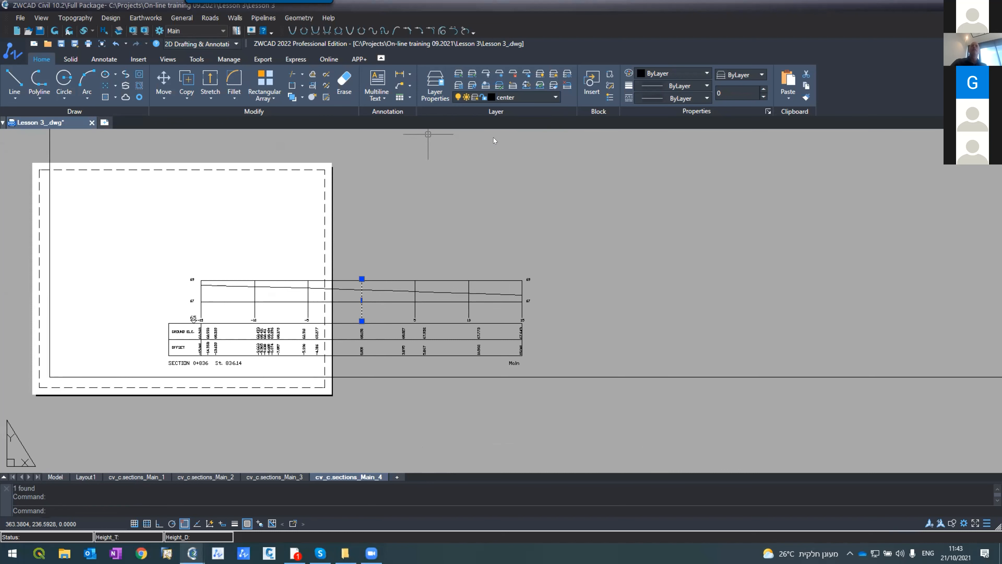
{"action": "left_click", "coordinate": [391, 317]}
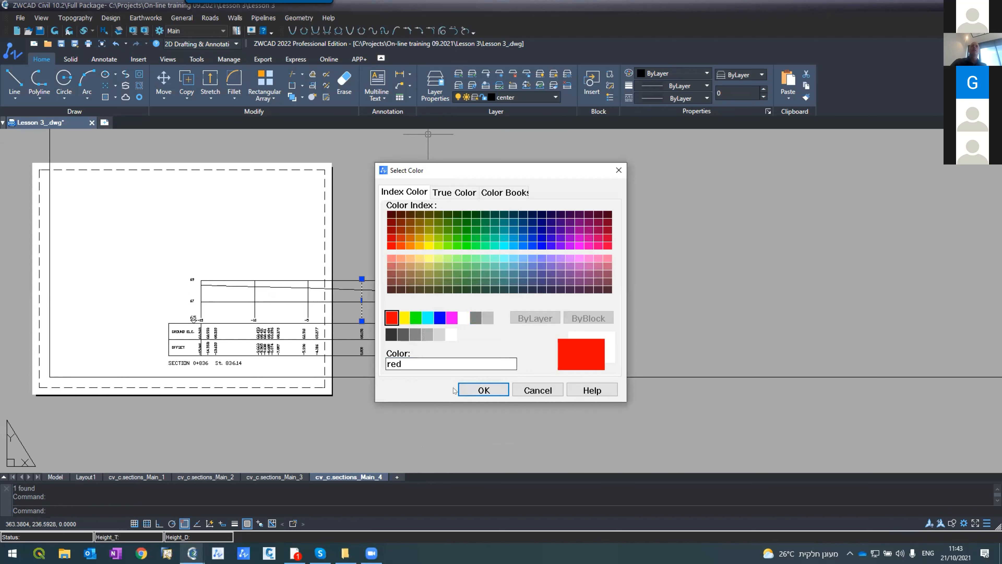
{"action": "left_click", "coordinate": [484, 390]}
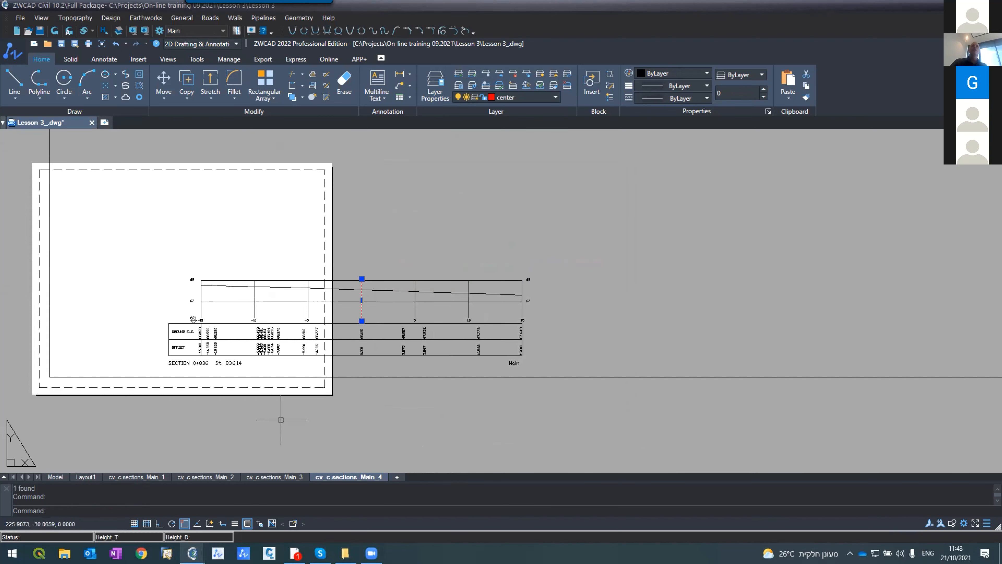
Switch to the layout cv_c.sections_Main_3 and explode the cross section block of section 0+750.
{"action": "left_click", "coordinate": [253, 478]}
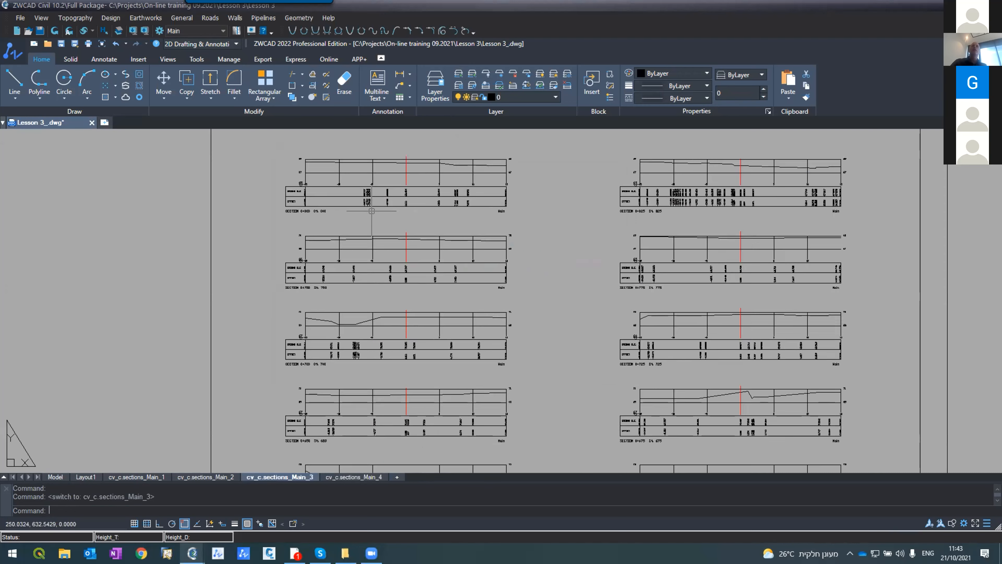
{"action": "scroll", "coordinate": [410, 231], "scroll_direction": "up", "scroll_amount": 2}
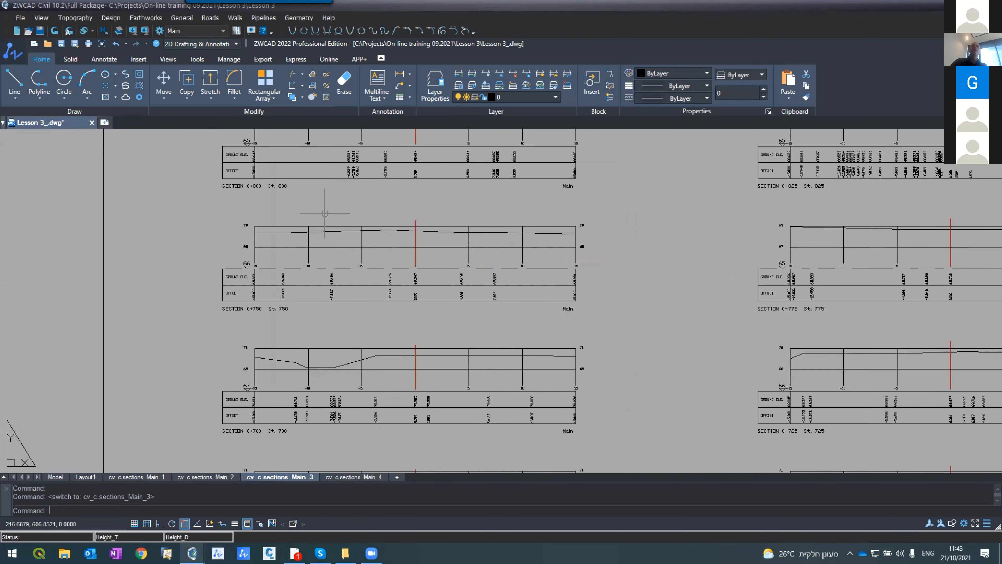
{"action": "scroll", "coordinate": [347, 228], "scroll_direction": "up", "scroll_amount": 3}
{"action": "left_click", "coordinate": [344, 242]}
{"action": "type", "text": "expl"}
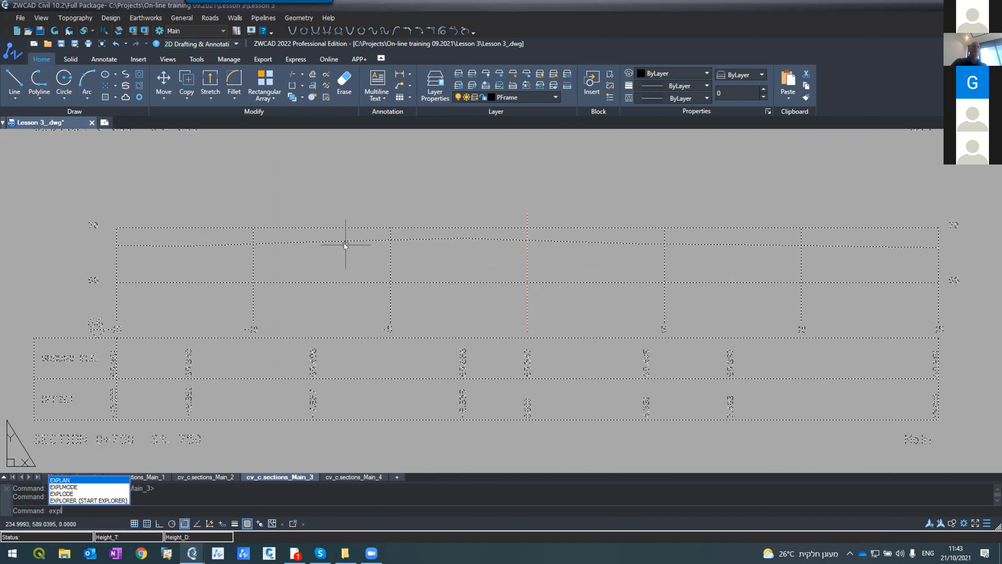
{"action": "type", "text": "ode"}
{"action": "key", "text": "Return"}
Set the colour of the layer ground, which holds the section's ground line, to green.
{"action": "left_click", "coordinate": [336, 240]}
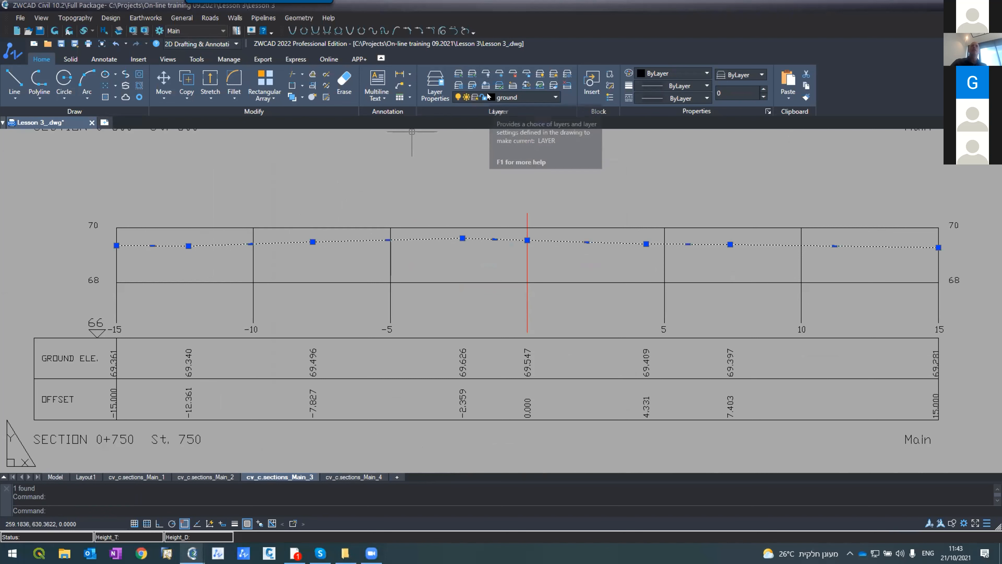
{"action": "left_click", "coordinate": [487, 96]}
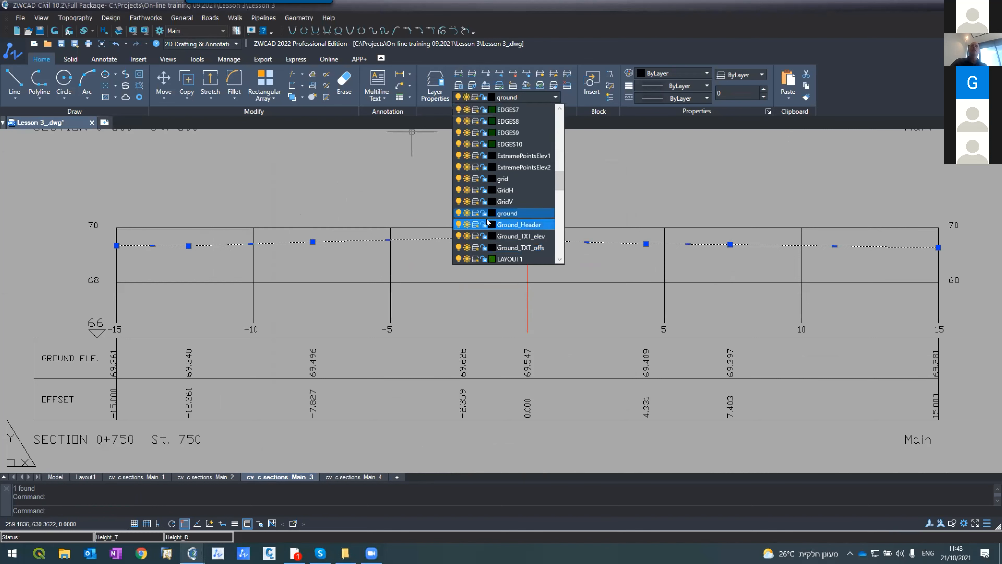
{"action": "left_click", "coordinate": [492, 213]}
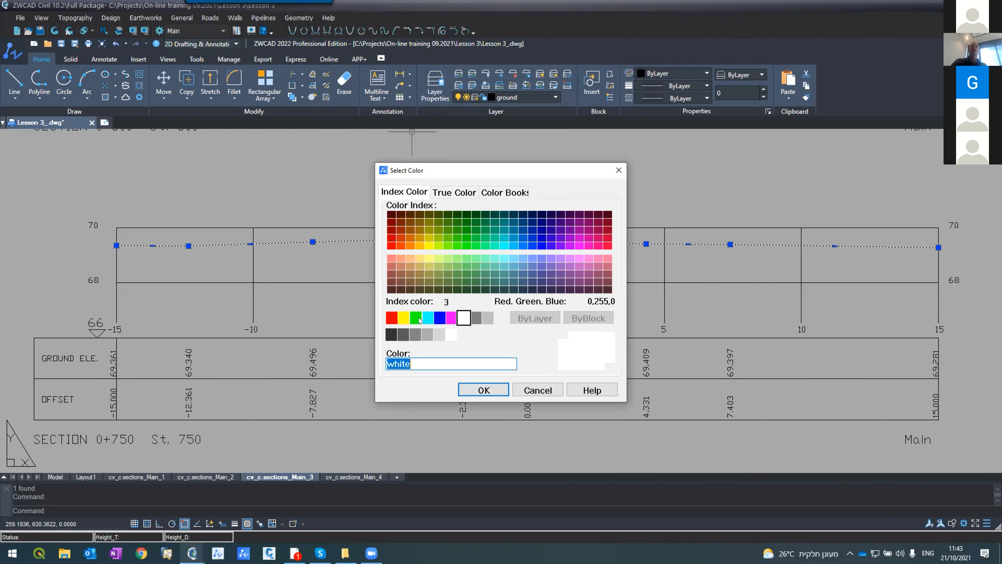
{"action": "left_click", "coordinate": [416, 317]}
{"action": "left_click", "coordinate": [484, 390]}
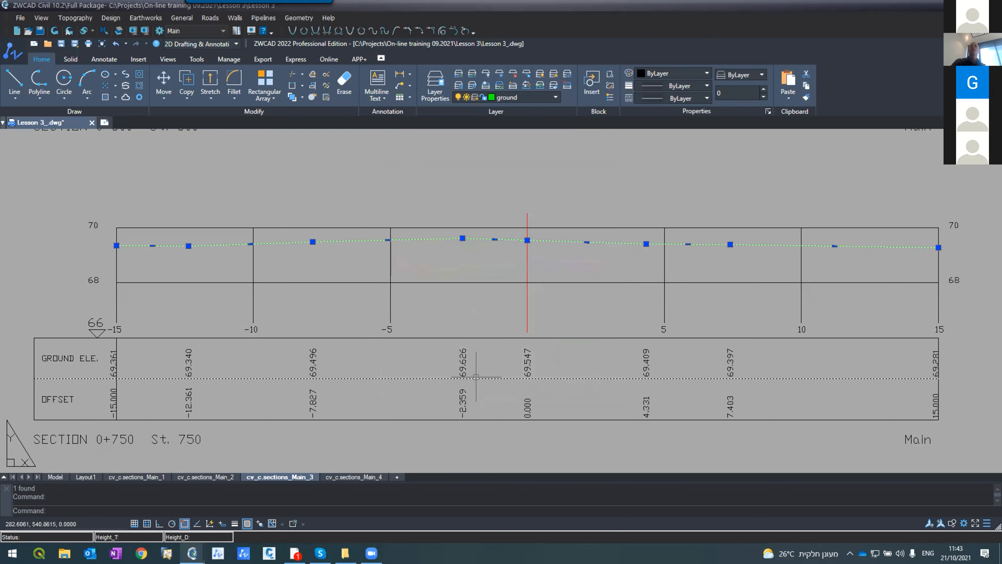
{"action": "key", "text": "Escape"}
{"action": "key", "text": "Escape"}
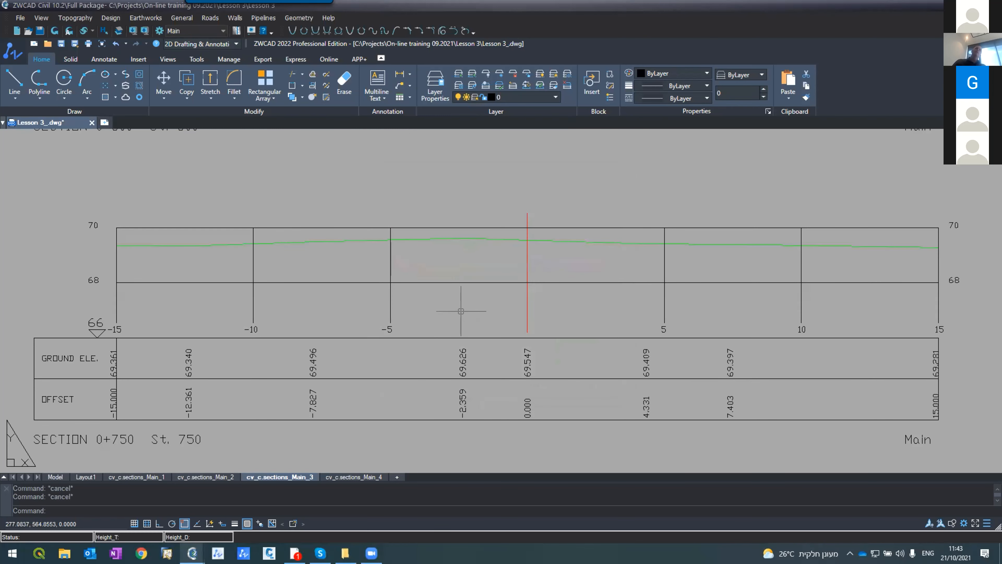
Apply the plot settings to the layout cv_c.sections_Main_3 so the paper covers the whole frame, without plotting.
{"action": "scroll", "coordinate": [425, 283], "scroll_direction": "down", "scroll_amount": 5}
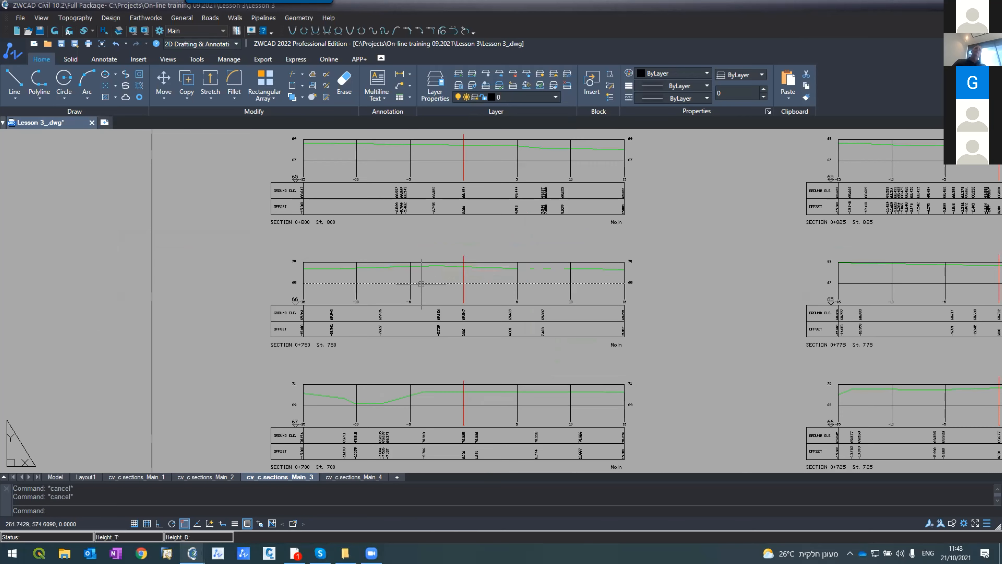
{"action": "scroll", "coordinate": [423, 391], "scroll_direction": "up", "scroll_amount": 4}
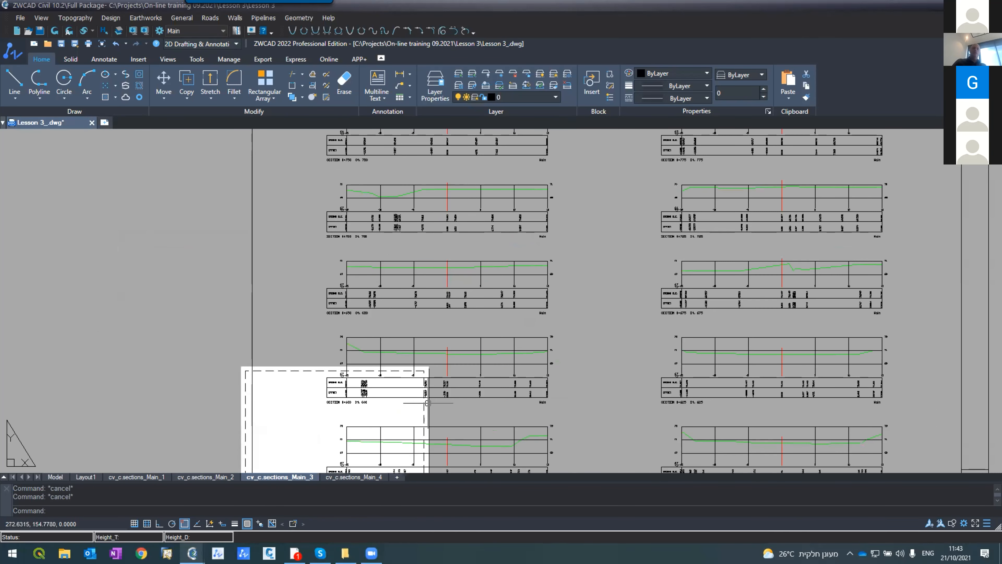
{"action": "type", "text": "plot"}
{"action": "key", "text": "Return"}
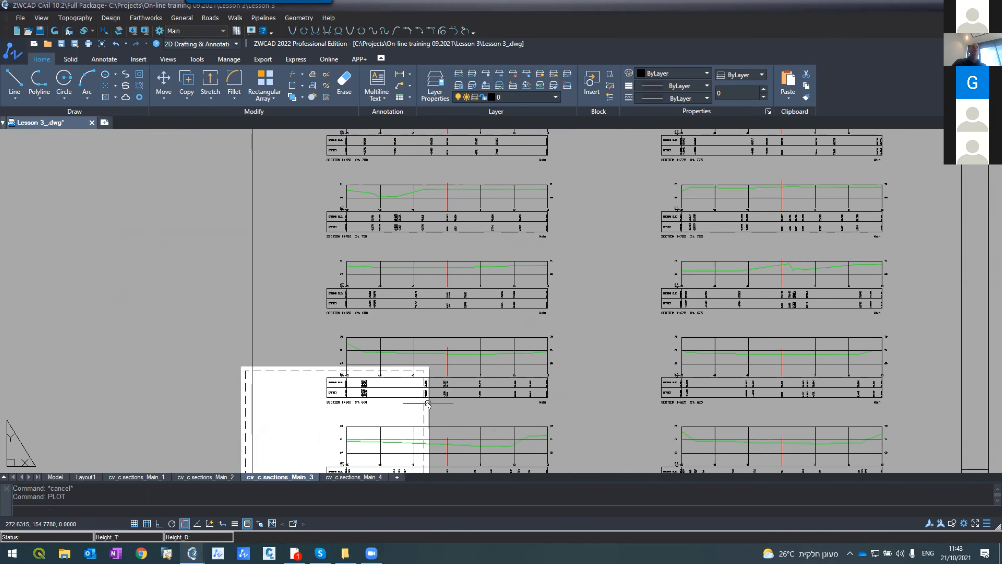
{"action": "left_click", "coordinate": [513, 411]}
{"action": "left_click", "coordinate": [611, 412]}
Inspect the full sheet and the title block with its section range, scale and company logo.
{"action": "scroll", "coordinate": [355, 253], "scroll_direction": "down", "scroll_amount": 5}
{"action": "scroll", "coordinate": [332, 245], "scroll_direction": "up", "scroll_amount": 3}
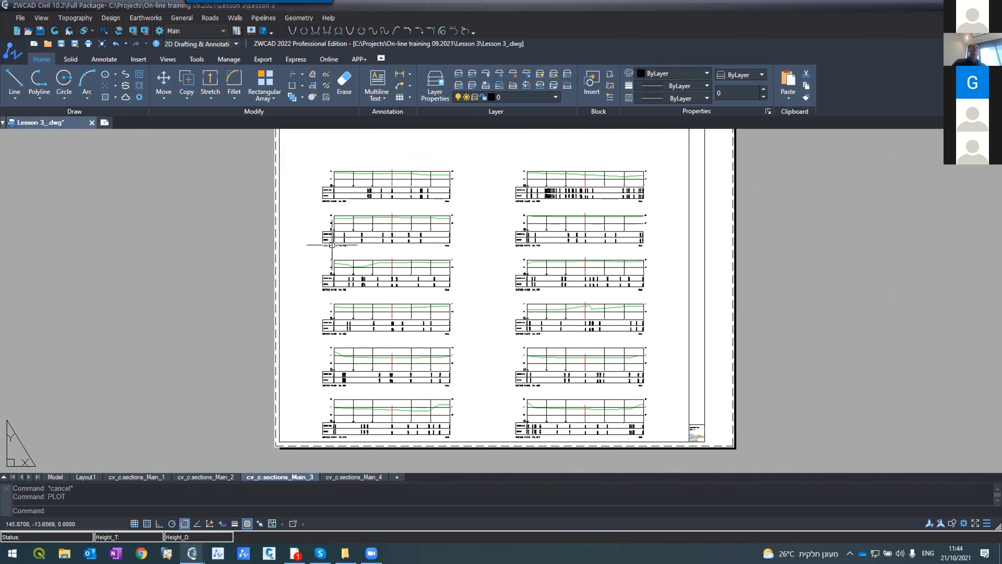
{"action": "scroll", "coordinate": [703, 438], "scroll_direction": "up", "scroll_amount": 6}
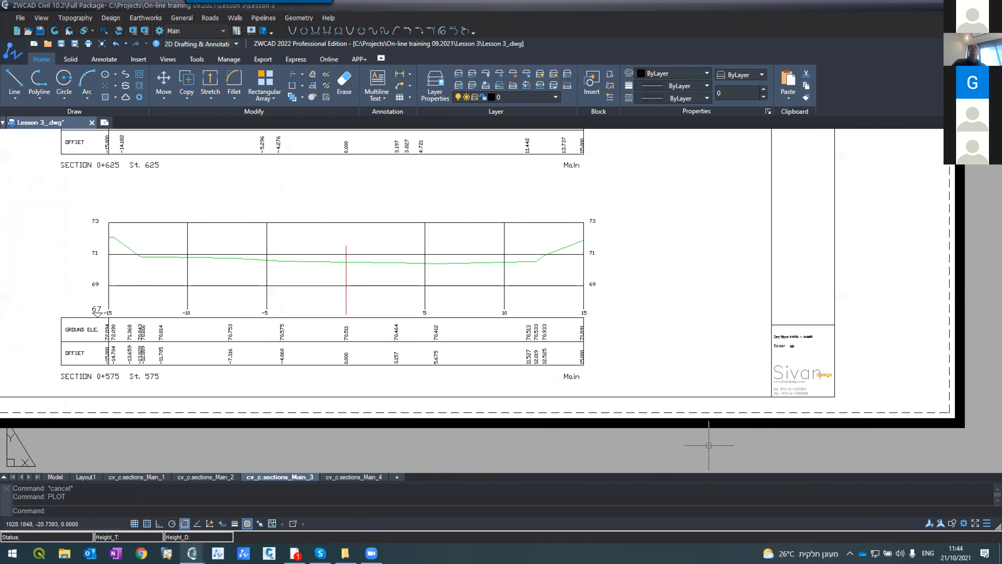
{"action": "scroll", "coordinate": [712, 197], "scroll_direction": "down", "scroll_amount": 5}
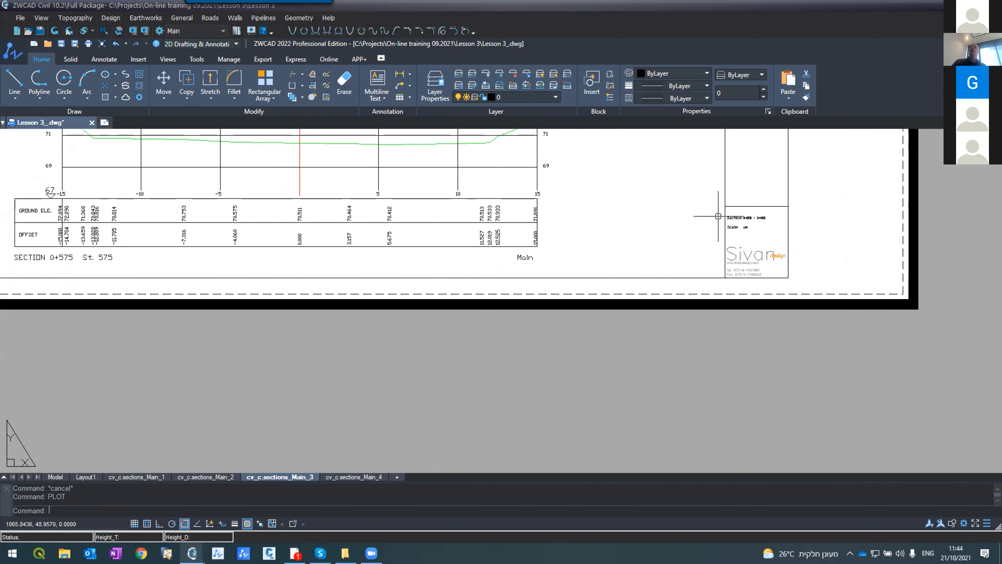
{"action": "scroll", "coordinate": [732, 212], "scroll_direction": "up", "scroll_amount": 5}
{"action": "scroll", "coordinate": [732, 230], "scroll_direction": "down", "scroll_amount": 7}
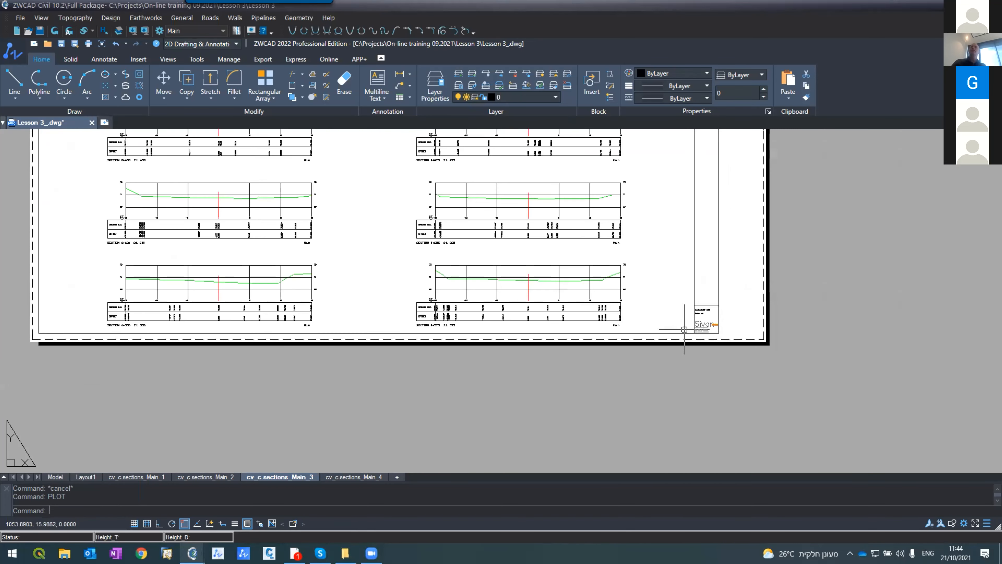
{"action": "scroll", "coordinate": [611, 273], "scroll_direction": "up", "scroll_amount": 2}
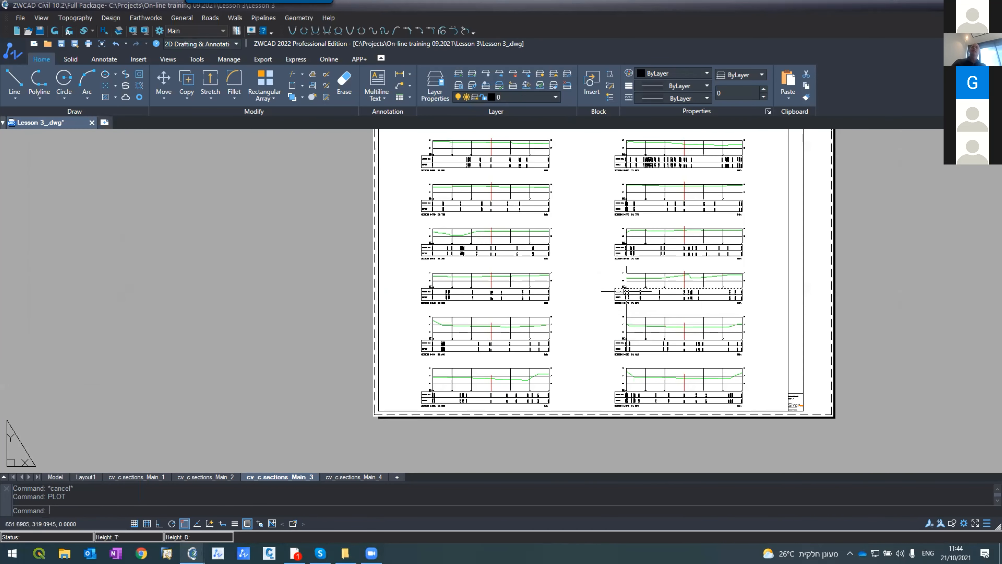
{"action": "scroll", "coordinate": [804, 399], "scroll_direction": "up", "scroll_amount": 8}
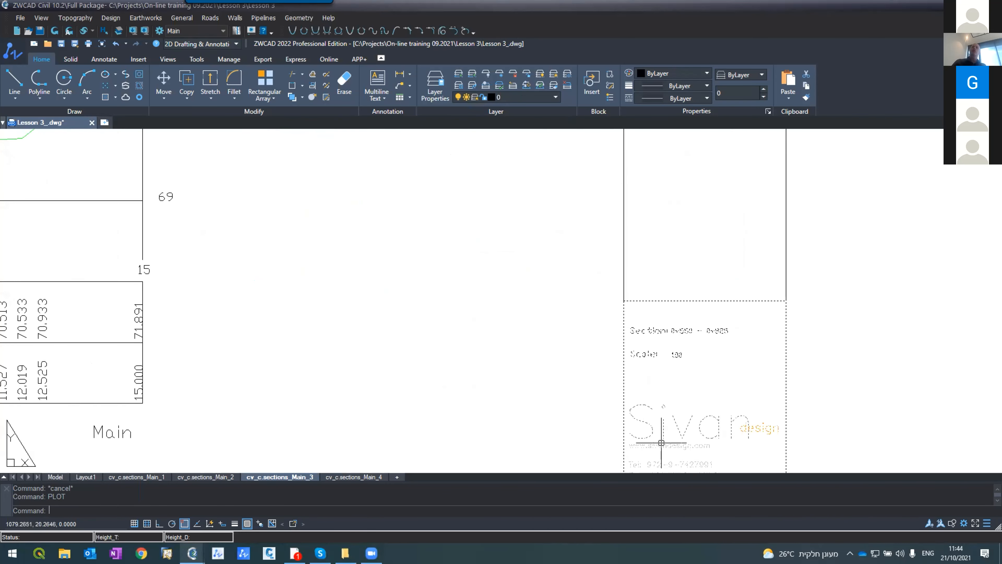
{"action": "scroll", "coordinate": [641, 372], "scroll_direction": "down", "scroll_amount": 3}
{"action": "scroll", "coordinate": [631, 404], "scroll_direction": "down", "scroll_amount": 6}
{"action": "scroll", "coordinate": [548, 375], "scroll_direction": "up", "scroll_amount": 2}
{"action": "scroll", "coordinate": [548, 374], "scroll_direction": "down", "scroll_amount": 2}
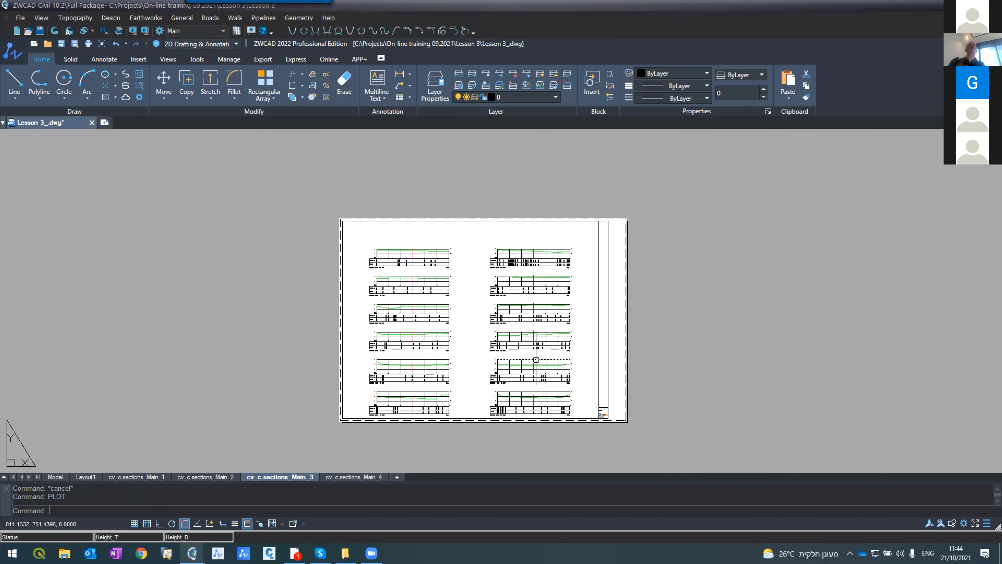
Examine the title block again and the profiles and tables of sections 0+550 and 0+600 near the sheet's lower edge.
{"action": "scroll", "coordinate": [537, 362], "scroll_direction": "up", "scroll_amount": 2}
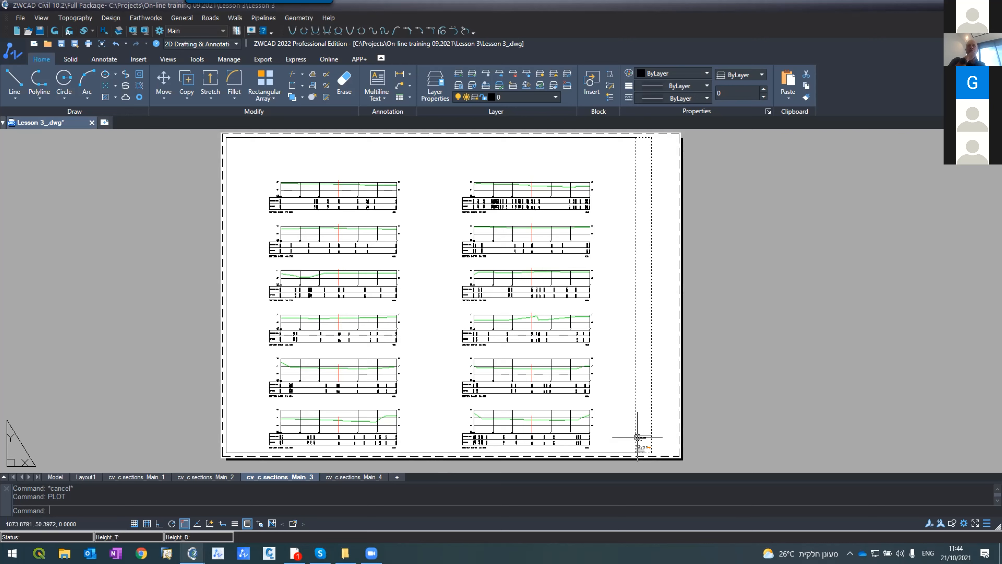
{"action": "scroll", "coordinate": [637, 440], "scroll_direction": "up", "scroll_amount": 4}
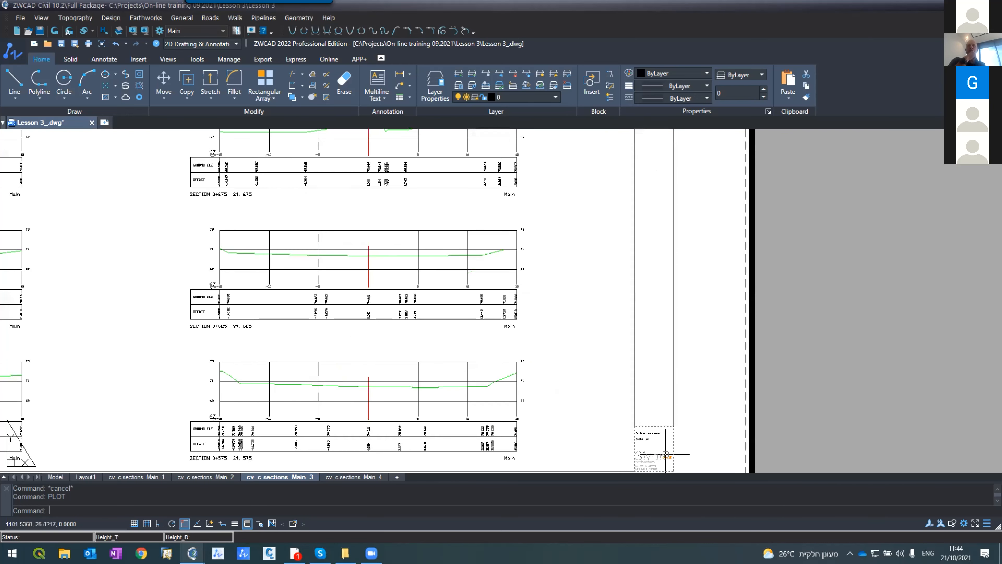
{"action": "scroll", "coordinate": [652, 401], "scroll_direction": "down", "scroll_amount": 5}
{"action": "scroll", "coordinate": [419, 410], "scroll_direction": "up", "scroll_amount": 5}
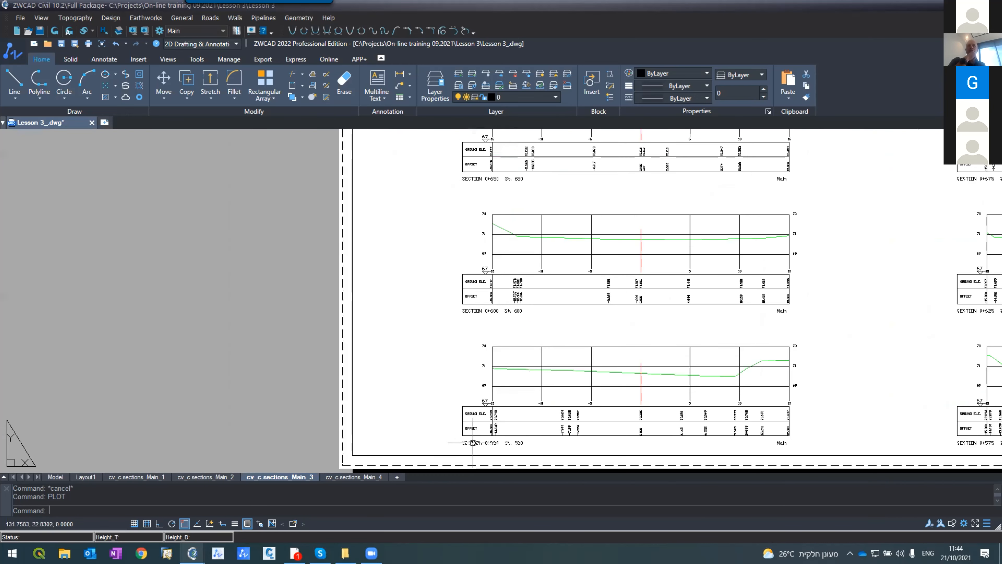
{"action": "scroll", "coordinate": [469, 411], "scroll_direction": "up", "scroll_amount": 2}
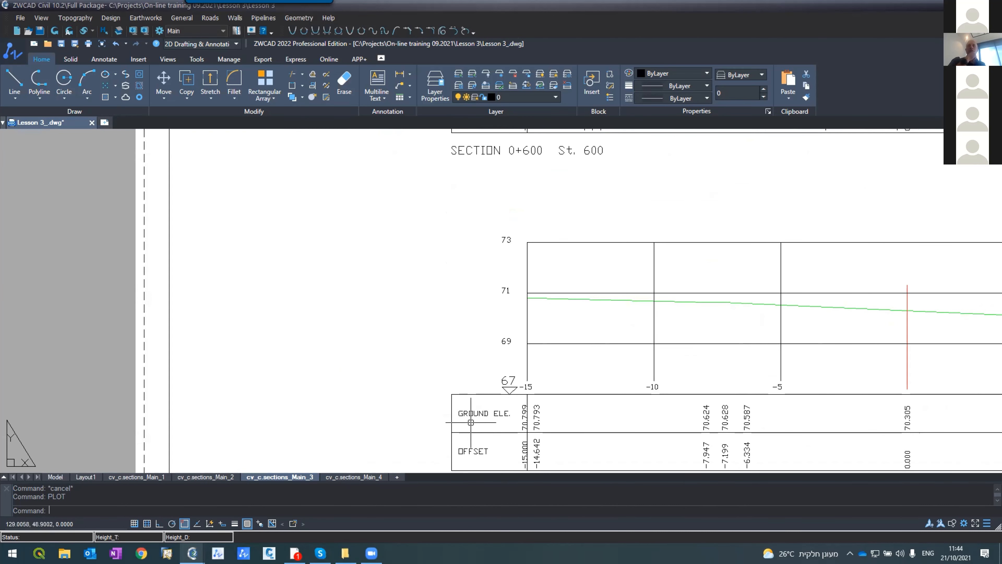
{"action": "scroll", "coordinate": [461, 403], "scroll_direction": "down", "scroll_amount": 1}
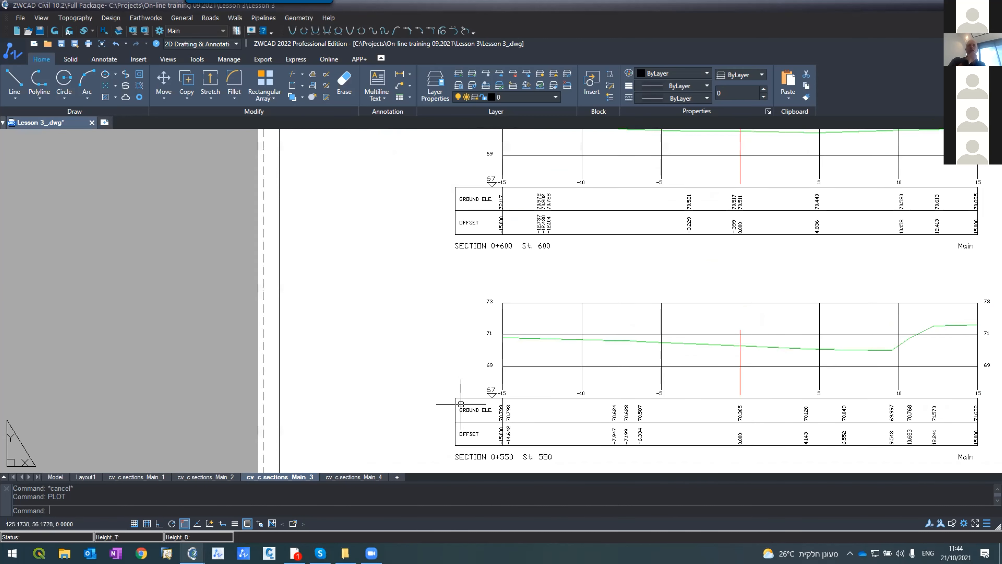
{"action": "scroll", "coordinate": [450, 409], "scroll_direction": "up", "scroll_amount": 1}
{"action": "scroll", "coordinate": [466, 418], "scroll_direction": "down", "scroll_amount": 1}
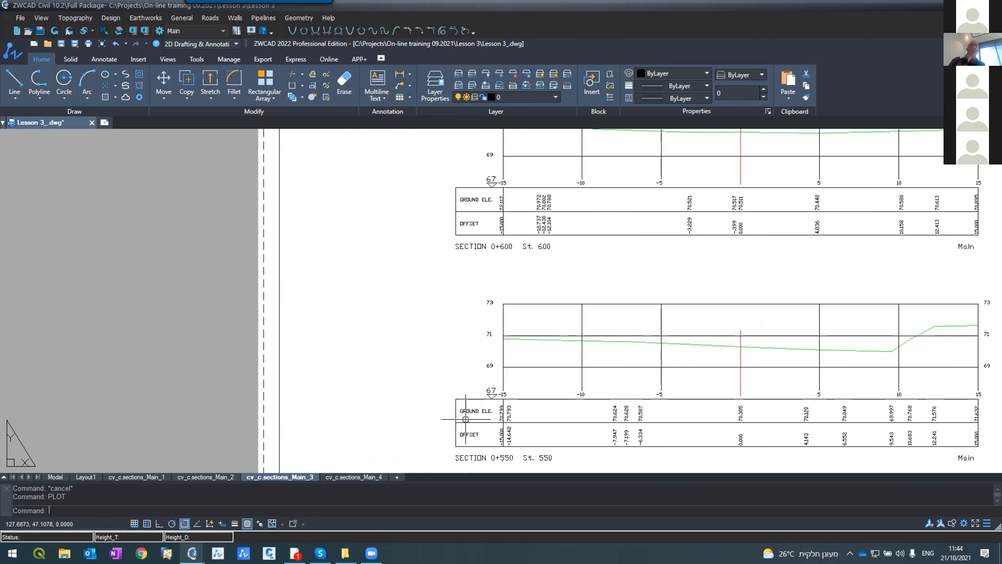
{"action": "scroll", "coordinate": [466, 419], "scroll_direction": "down", "scroll_amount": 4}
{"action": "scroll", "coordinate": [469, 419], "scroll_direction": "up", "scroll_amount": 2}
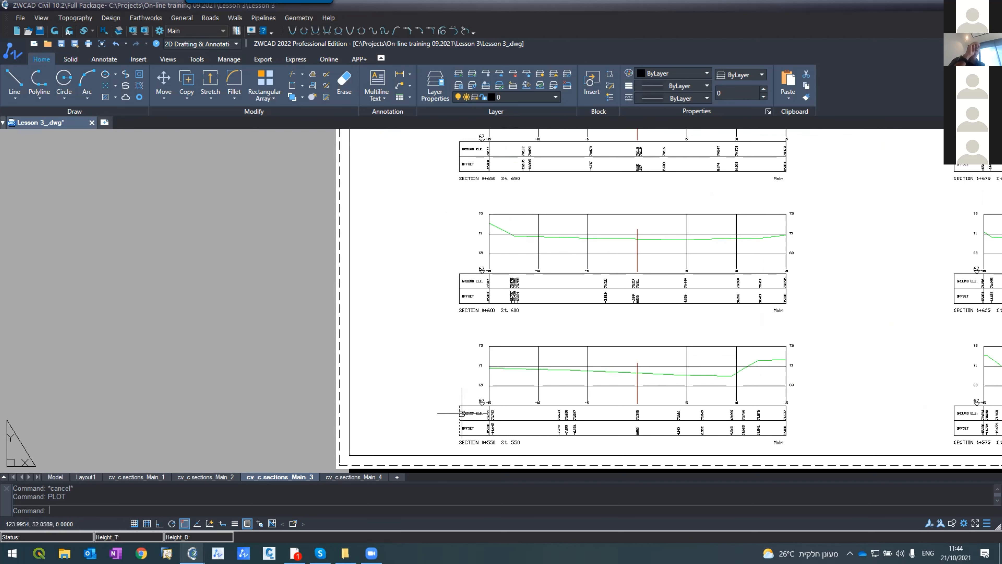
{"action": "scroll", "coordinate": [462, 414], "scroll_direction": "down", "scroll_amount": 6}
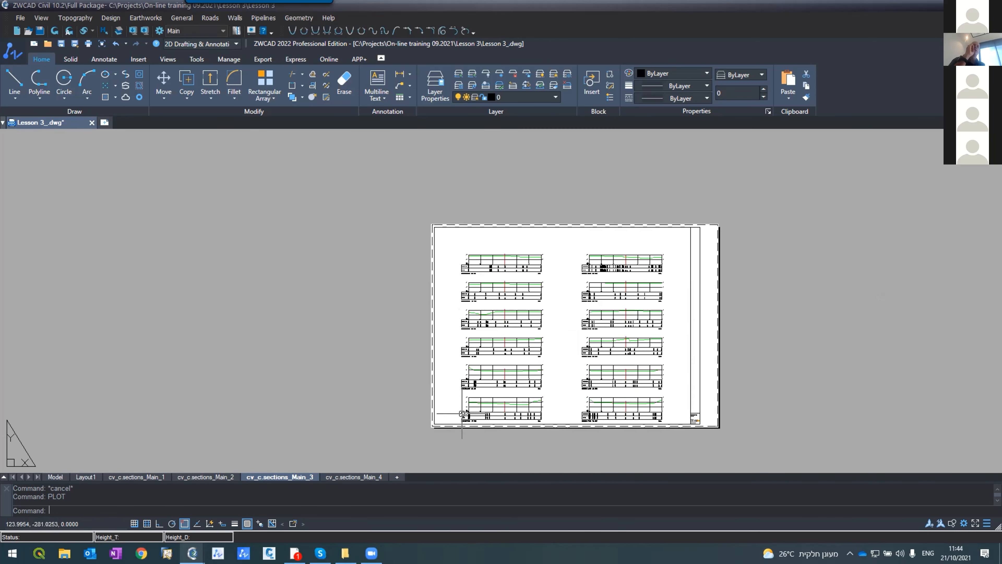
{"action": "scroll", "coordinate": [463, 414], "scroll_direction": "up", "scroll_amount": 2}
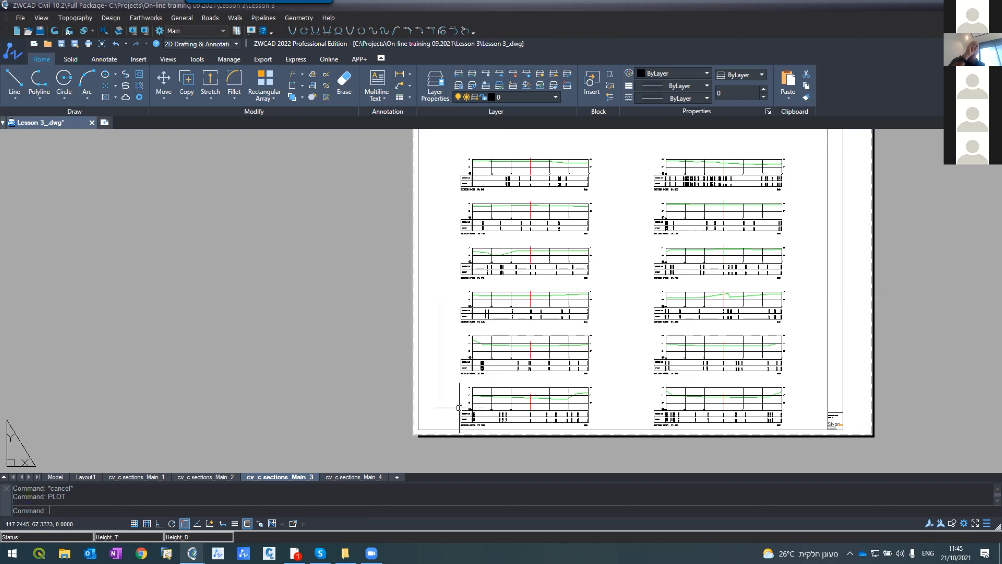
{"action": "scroll", "coordinate": [469, 409], "scroll_direction": "up", "scroll_amount": 2}
{"action": "scroll", "coordinate": [478, 407], "scroll_direction": "down", "scroll_amount": 2}
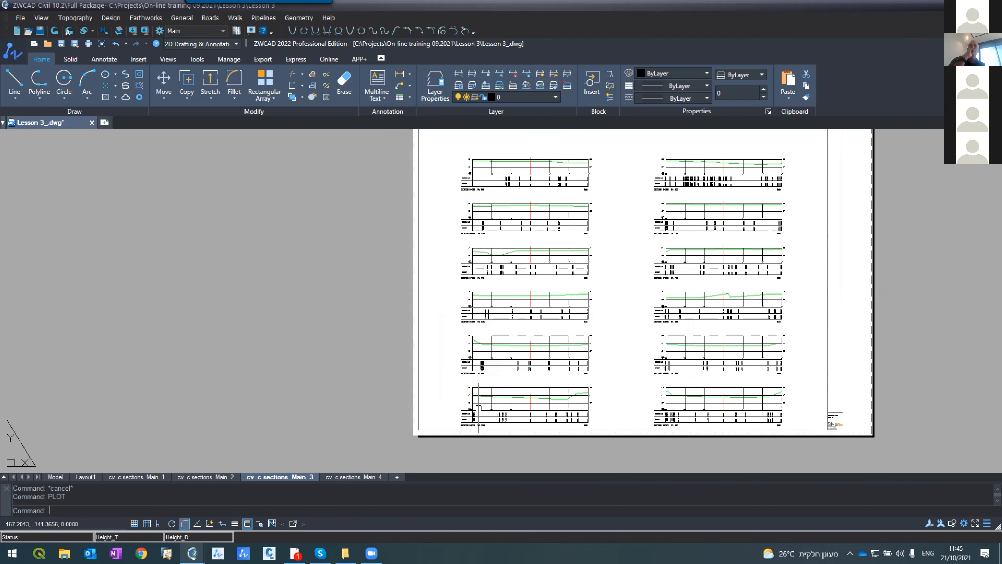
Return from the section layouts to model space and switch to the open Cross sections window.
{"action": "scroll", "coordinate": [478, 408], "scroll_direction": "up", "scroll_amount": 2}
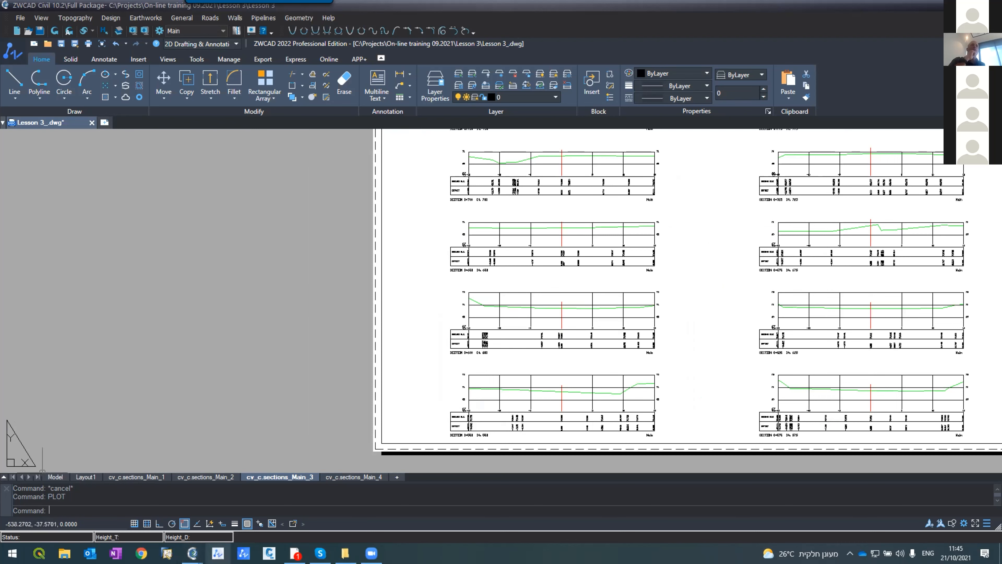
{"action": "left_click", "coordinate": [84, 478]}
{"action": "left_click", "coordinate": [47, 460]}
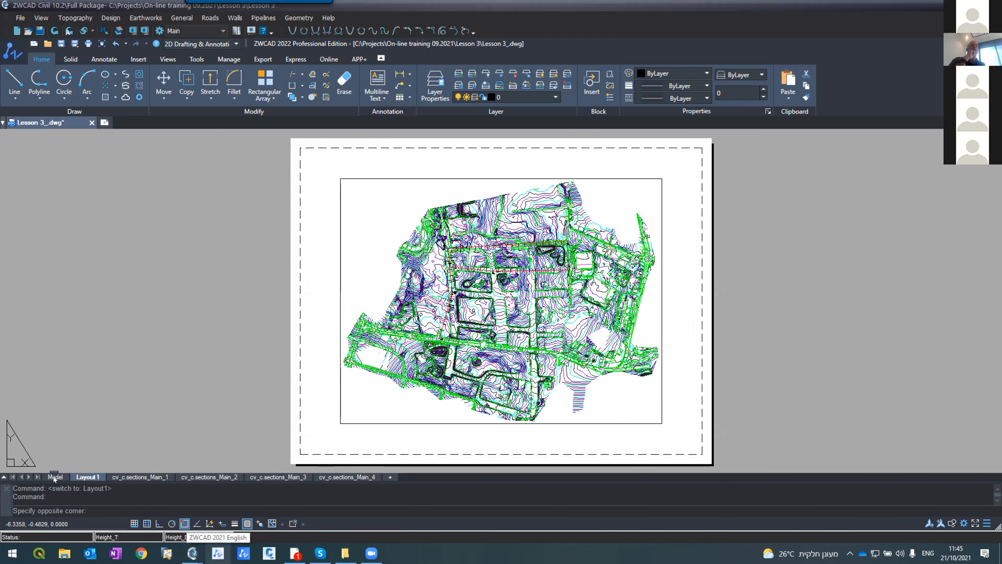
{"action": "left_click", "coordinate": [58, 435]}
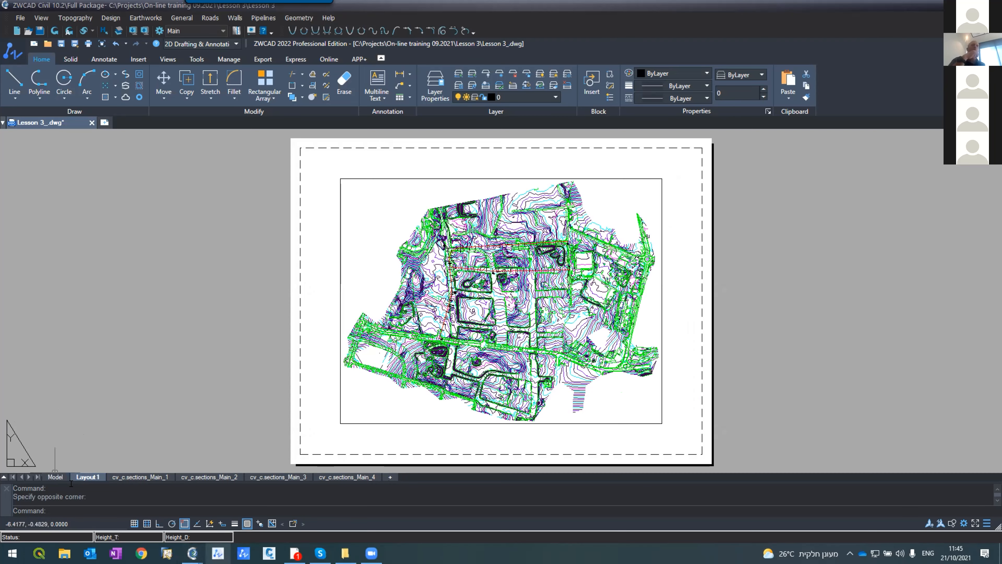
{"action": "left_click", "coordinate": [55, 477]}
{"action": "mouse_move", "coordinate": [192, 553]}
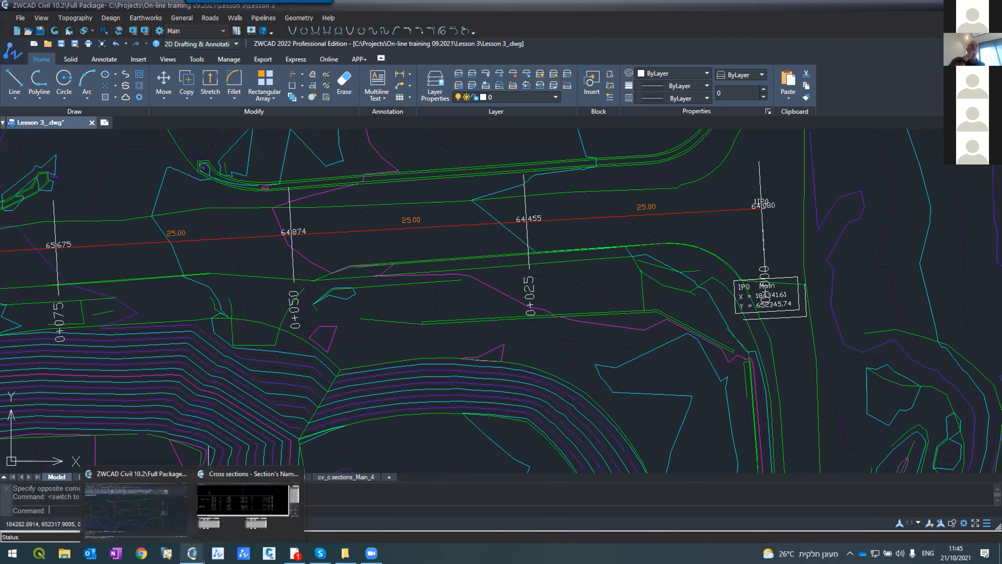
{"action": "left_click", "coordinate": [211, 525]}
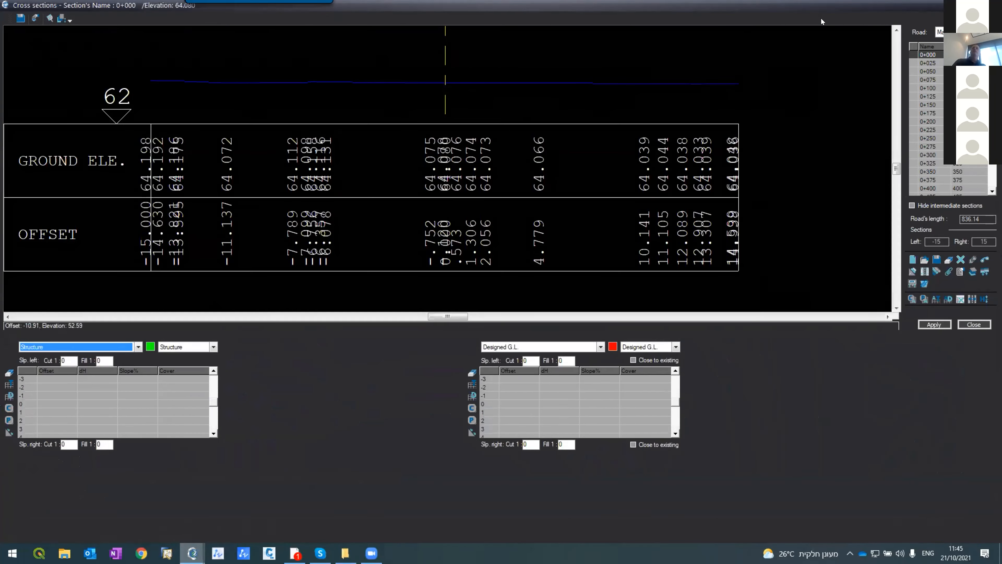
Browse the ground profiles of several of Main's sections, including 0+175, and return to section 0+000.
{"action": "left_click", "coordinate": [776, 249]}
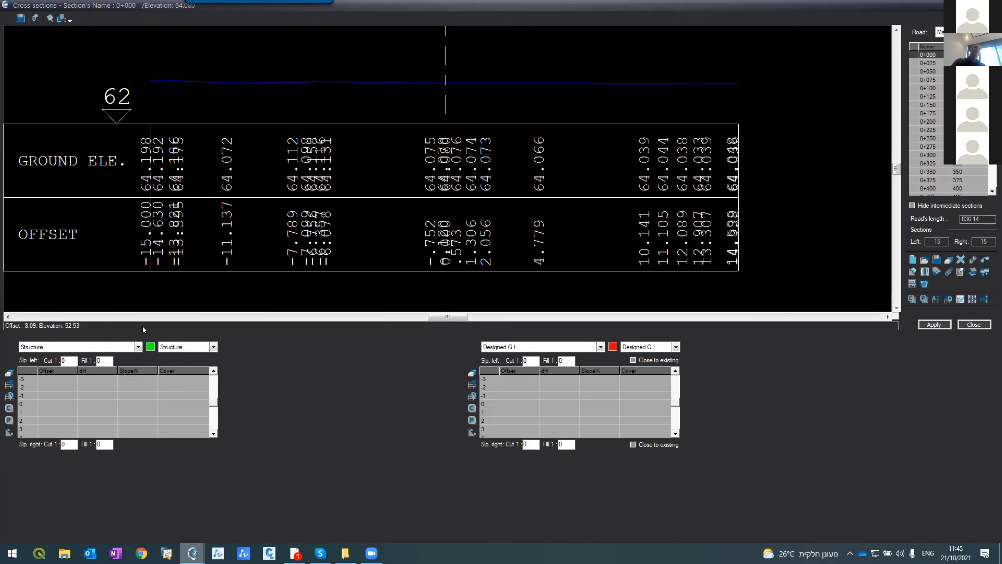
{"action": "left_click", "coordinate": [60, 405]}
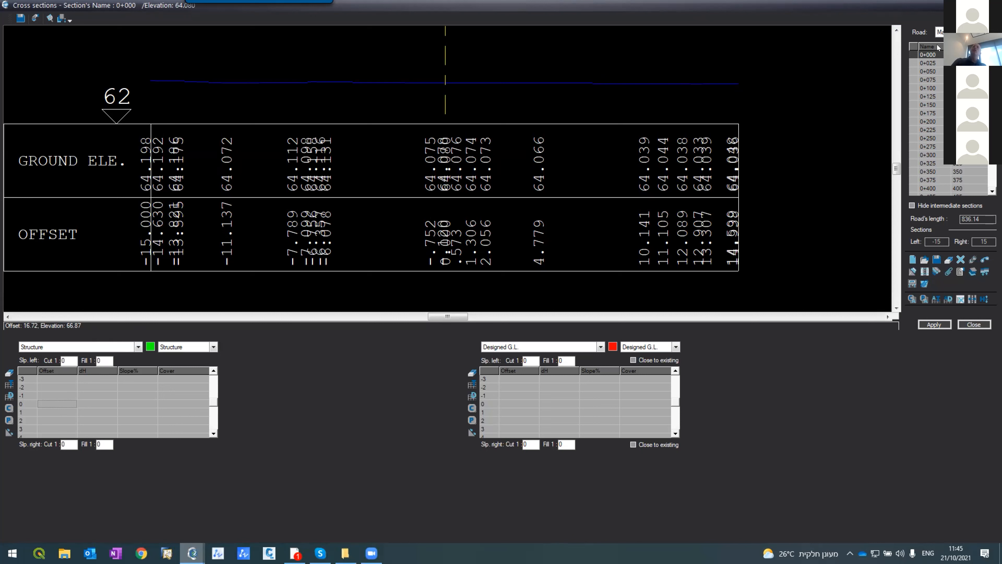
{"action": "left_click", "coordinate": [929, 63]}
{"action": "left_click", "coordinate": [928, 113]}
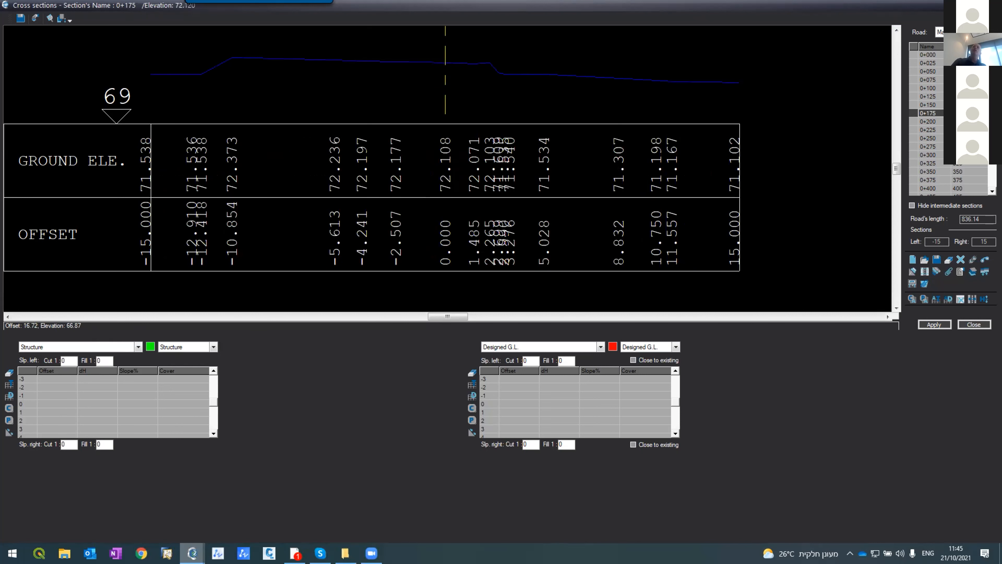
{"action": "left_click", "coordinate": [928, 147]}
{"action": "left_click", "coordinate": [939, 113]}
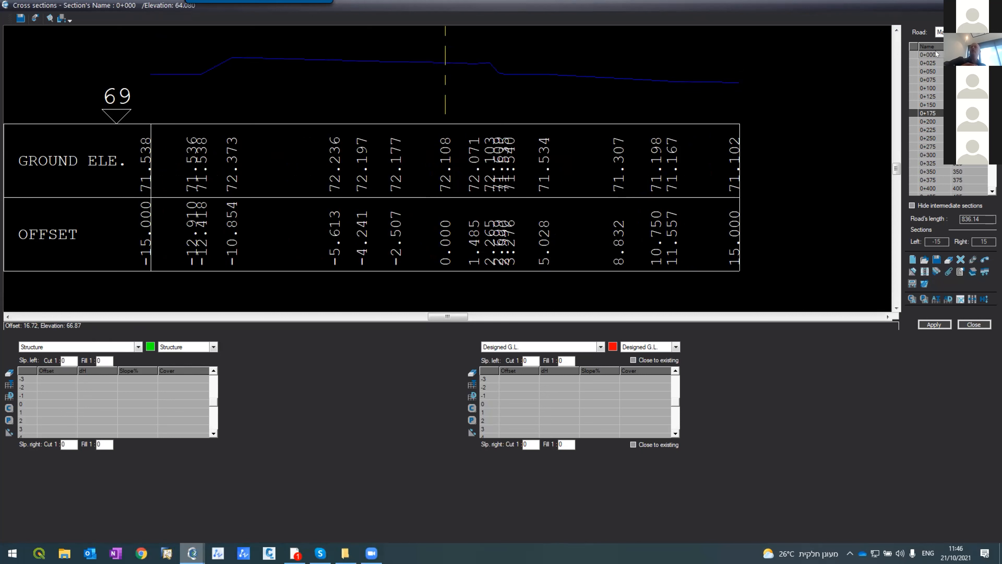
{"action": "left_click", "coordinate": [928, 55]}
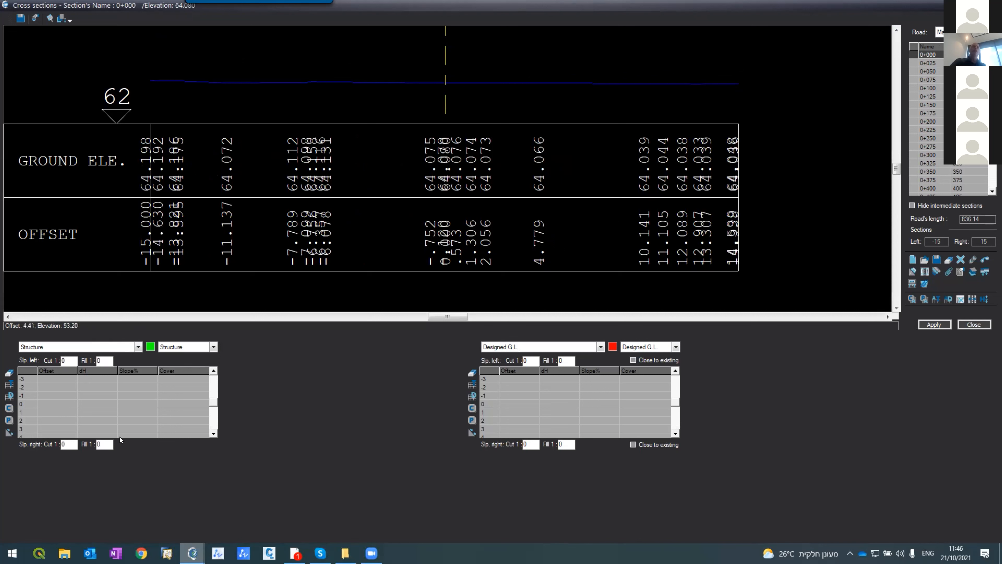
Define point 0 of the Structure line in section 0+000 with offset 0 and dH 0.
{"action": "left_click", "coordinate": [50, 403]}
{"action": "type", "text": "0"}
{"action": "key", "text": "Tab"}
{"action": "type", "text": "0"}
{"action": "key", "text": "Tab"}
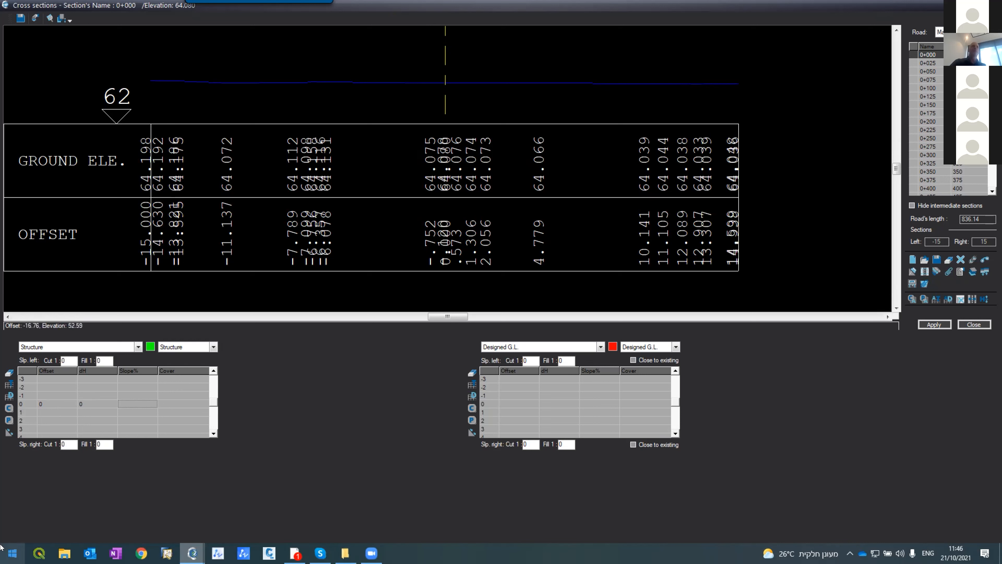
Define Structure point -1 in section 0+000 with an offset of -3.65 and a slope of -2.5%.
{"action": "left_click", "coordinate": [42, 395]}
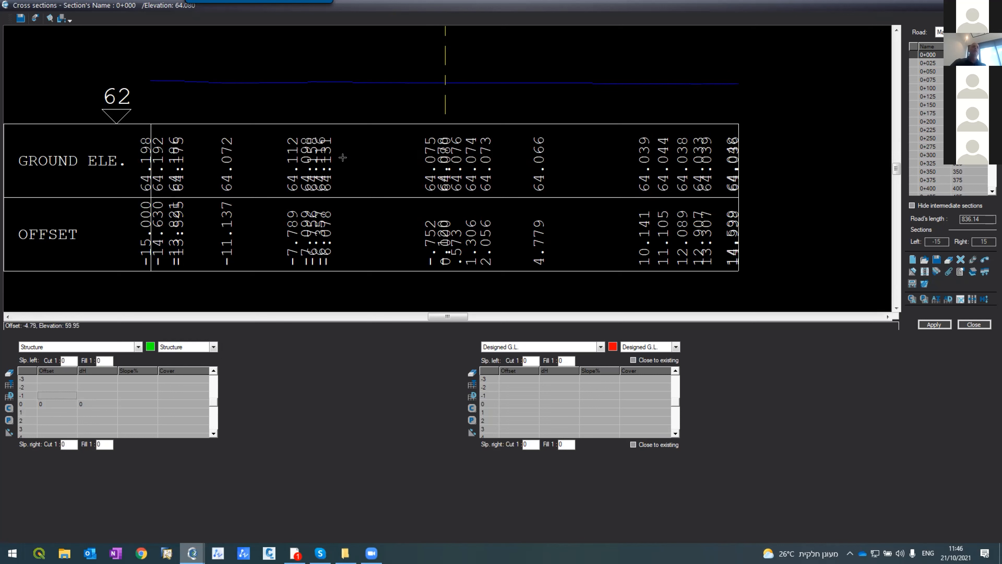
{"action": "type", "text": "-3.65"}
{"action": "key", "text": "Tab"}
{"action": "key", "text": "Tab"}
{"action": "key", "text": "BackSpace"}
{"action": "key", "text": "BackSpace"}
{"action": "type", "text": "-2.5"}
{"action": "key", "text": "Return"}
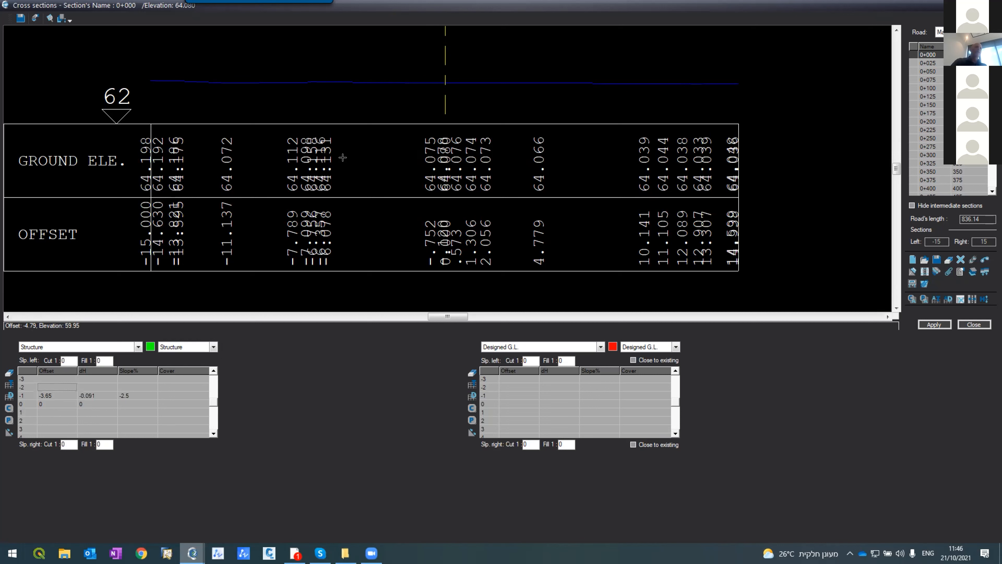
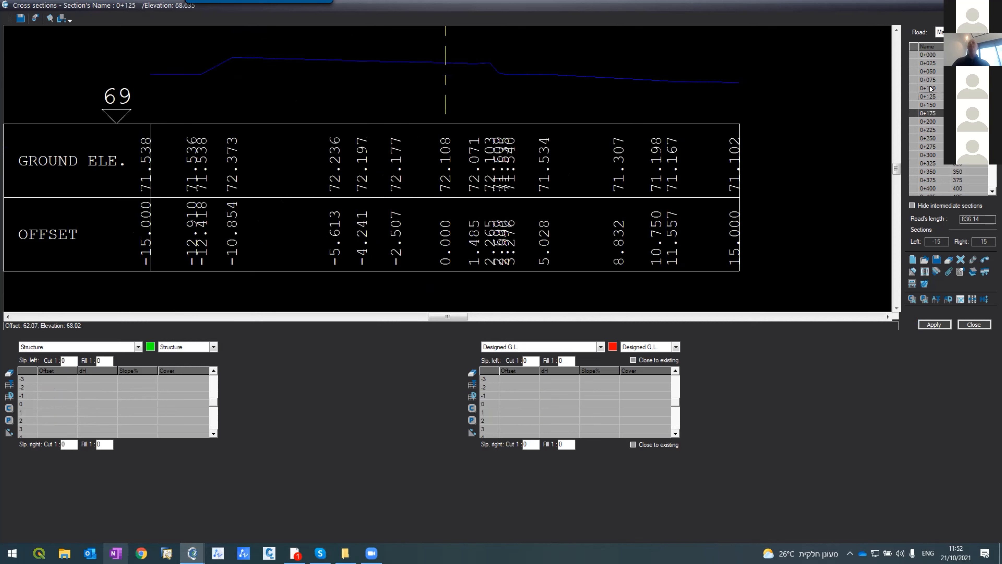
Open section 0+000, set the section format to Design in the cross-section options, and apply it.
{"action": "left_click", "coordinate": [929, 54]}
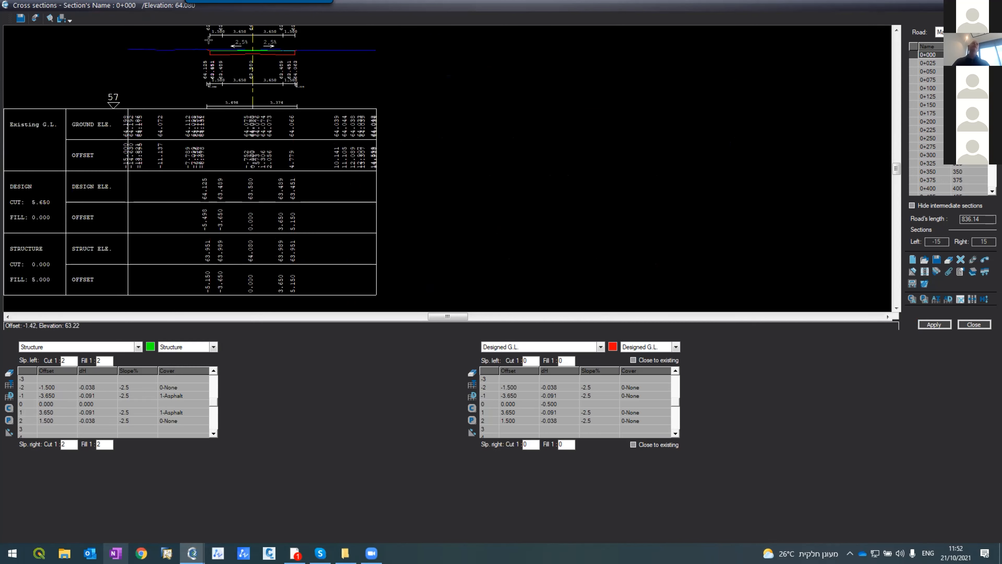
{"action": "scroll", "coordinate": [209, 27], "scroll_direction": "up", "scroll_amount": 2}
{"action": "scroll", "coordinate": [325, 92], "scroll_direction": "down", "scroll_amount": 2}
{"action": "scroll", "coordinate": [299, 67], "scroll_direction": "down", "scroll_amount": 2}
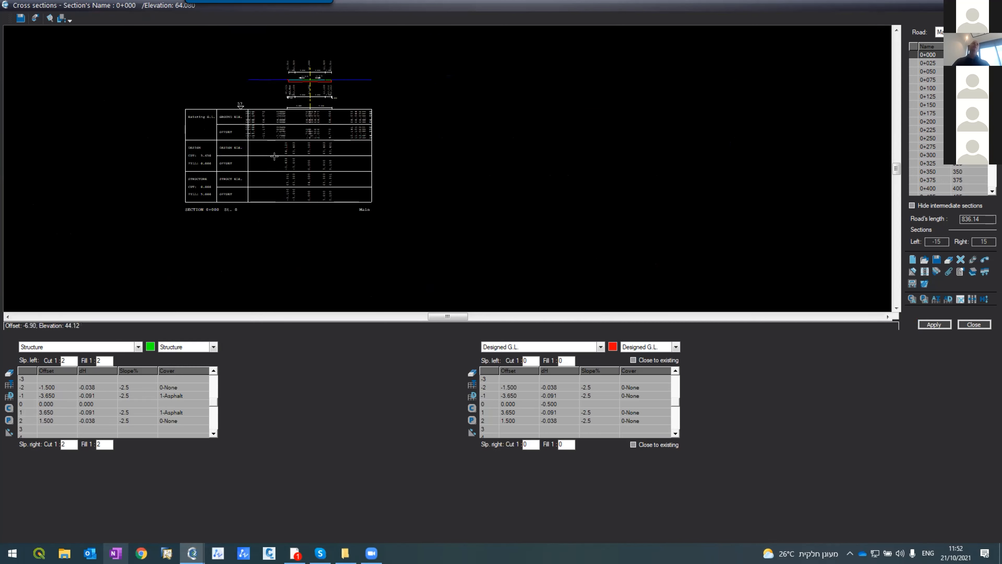
{"action": "scroll", "coordinate": [240, 103], "scroll_direction": "up", "scroll_amount": 2}
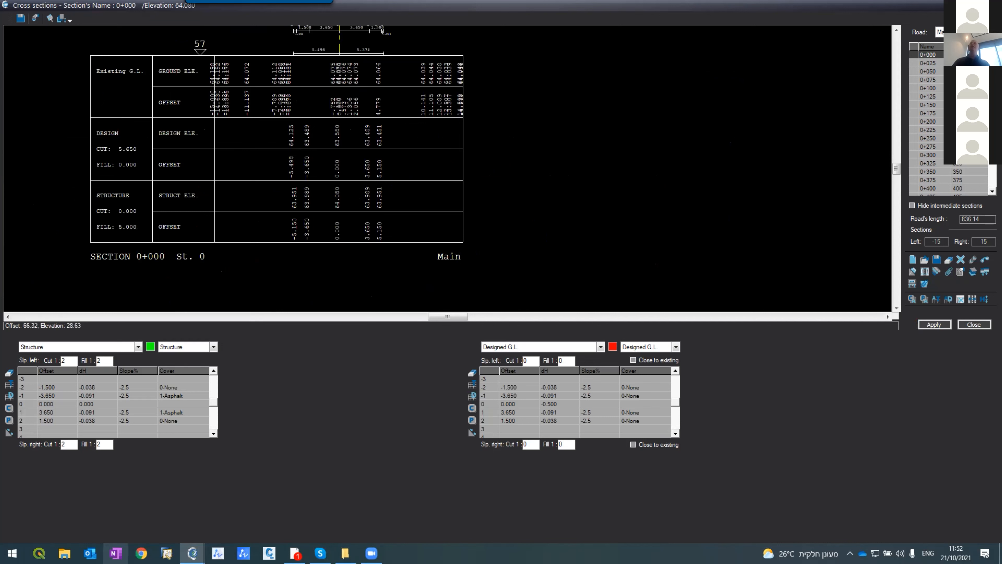
{"action": "left_click", "coordinate": [961, 276]}
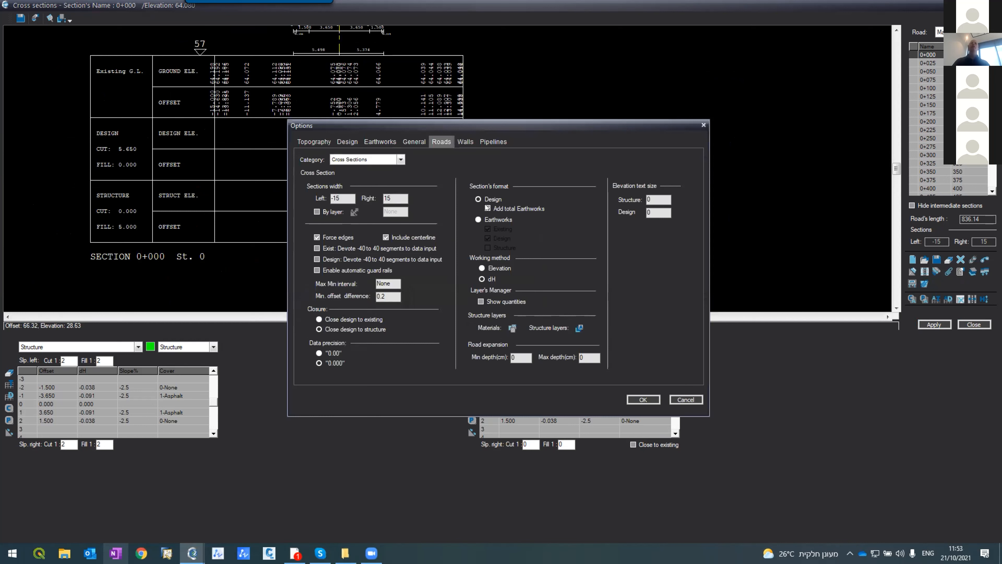
{"action": "left_click", "coordinate": [637, 399]}
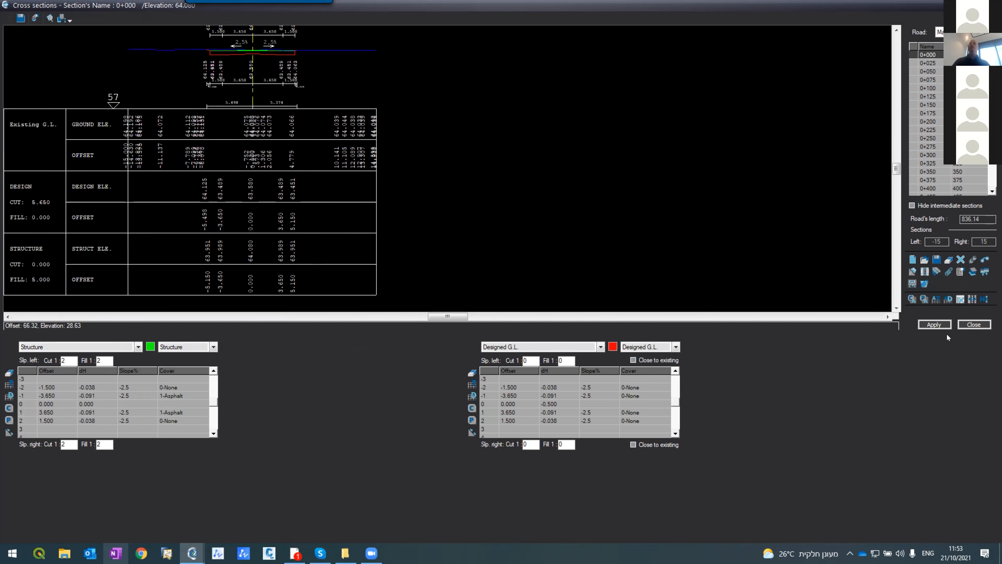
{"action": "left_click", "coordinate": [935, 324]}
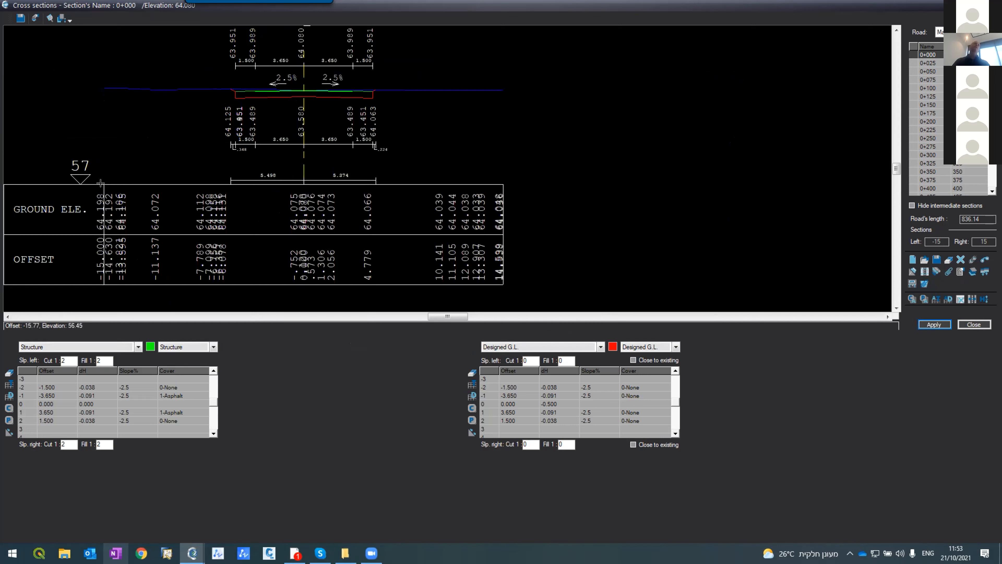
Examine section 0+000's structure and design lines, lane widths, cross slopes, elevations and ground table.
{"action": "scroll", "coordinate": [215, 42], "scroll_direction": "up", "scroll_amount": 5}
{"action": "scroll", "coordinate": [233, 57], "scroll_direction": "down", "scroll_amount": 5}
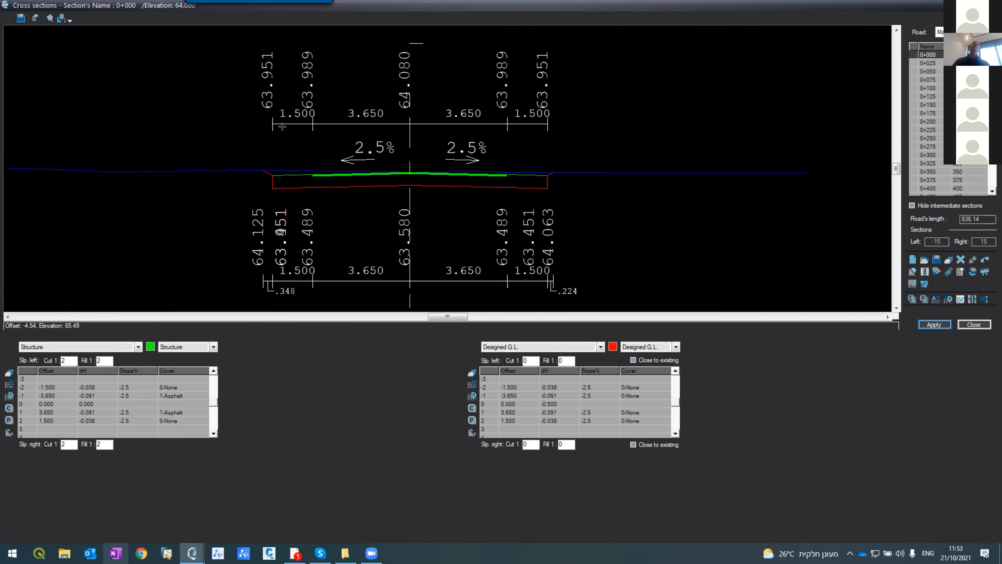
{"action": "scroll", "coordinate": [284, 141], "scroll_direction": "down", "scroll_amount": 3}
{"action": "scroll", "coordinate": [285, 141], "scroll_direction": "up", "scroll_amount": 3}
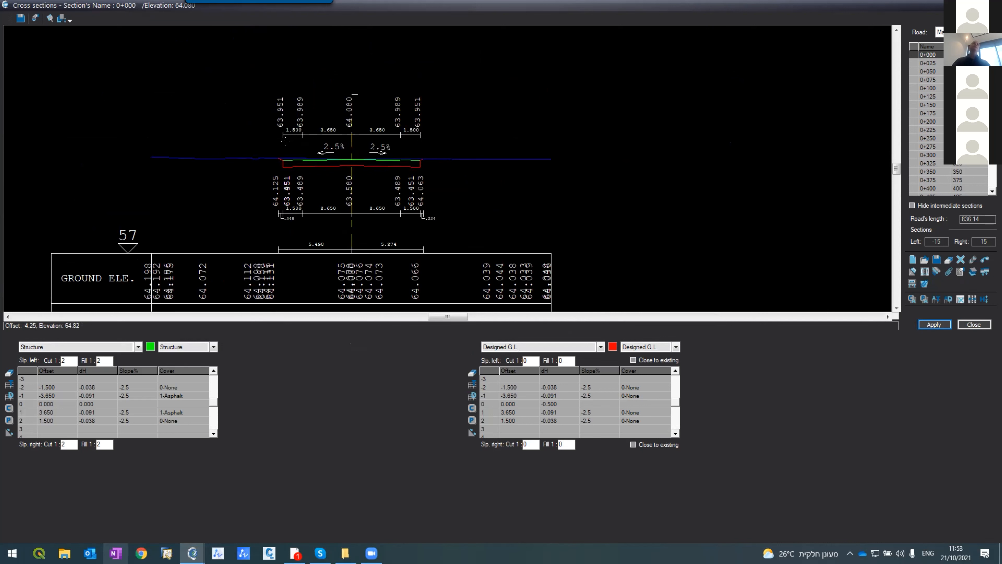
{"action": "scroll", "coordinate": [285, 141], "scroll_direction": "up", "scroll_amount": 3}
{"action": "scroll", "coordinate": [285, 141], "scroll_direction": "down", "scroll_amount": 3}
{"action": "scroll", "coordinate": [285, 141], "scroll_direction": "down", "scroll_amount": 3}
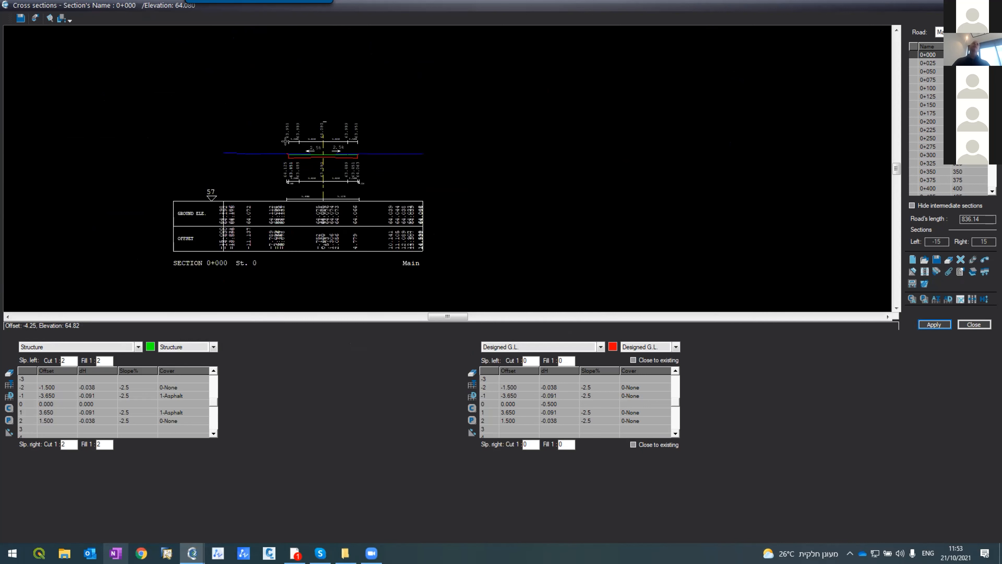
{"action": "scroll", "coordinate": [285, 141], "scroll_direction": "up", "scroll_amount": 3}
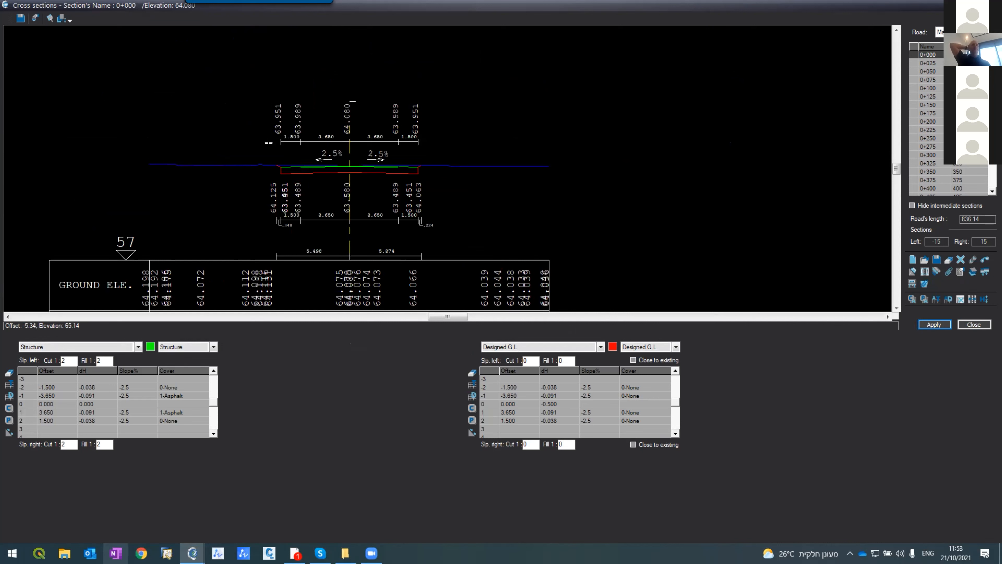
{"action": "scroll", "coordinate": [269, 142], "scroll_direction": "up", "scroll_amount": 3}
{"action": "scroll", "coordinate": [271, 142], "scroll_direction": "down", "scroll_amount": 6}
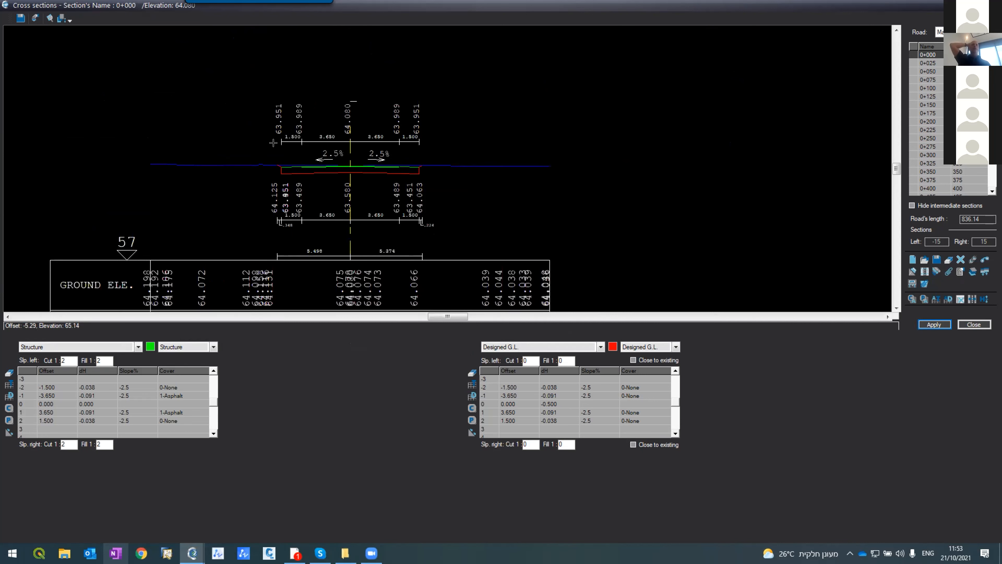
{"action": "scroll", "coordinate": [273, 143], "scroll_direction": "up", "scroll_amount": 3}
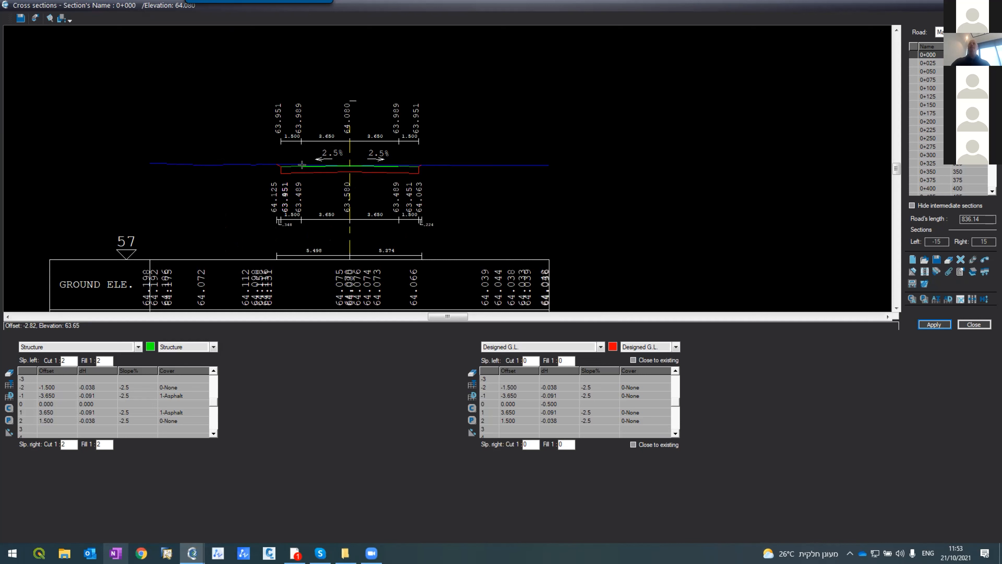
Copy the Structure and Designed G.L. data of section 0+000 to the last section 0+836 and apply it.
{"action": "left_click", "coordinate": [922, 55]}
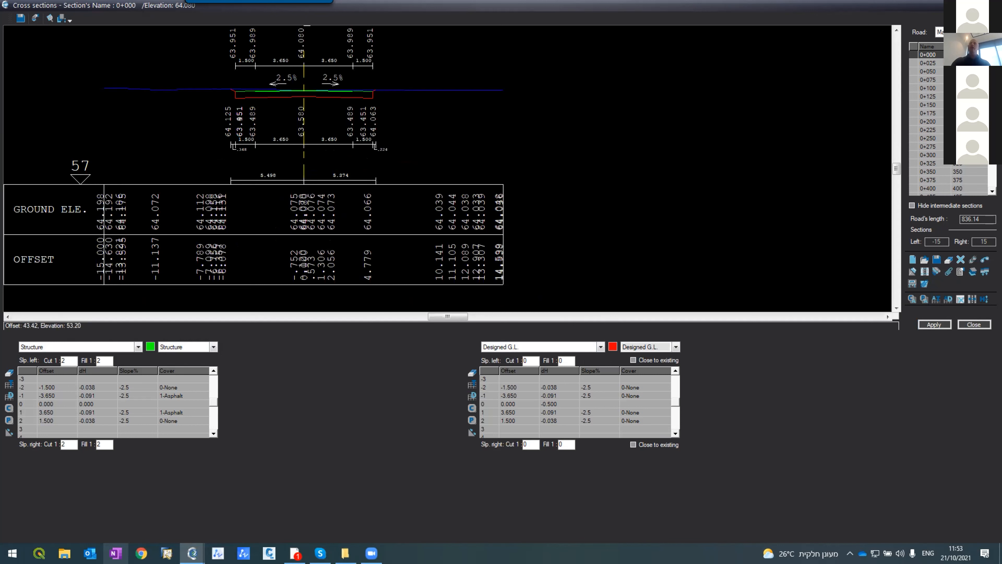
{"action": "left_click_drag", "start_coordinate": [990, 107], "coordinate": [990, 177]}
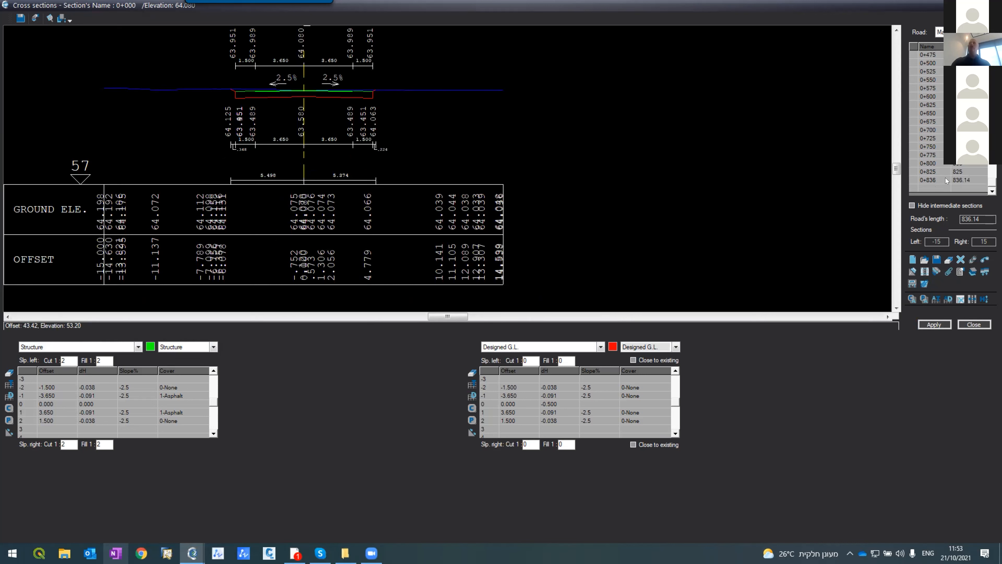
{"action": "left_click", "coordinate": [936, 178]}
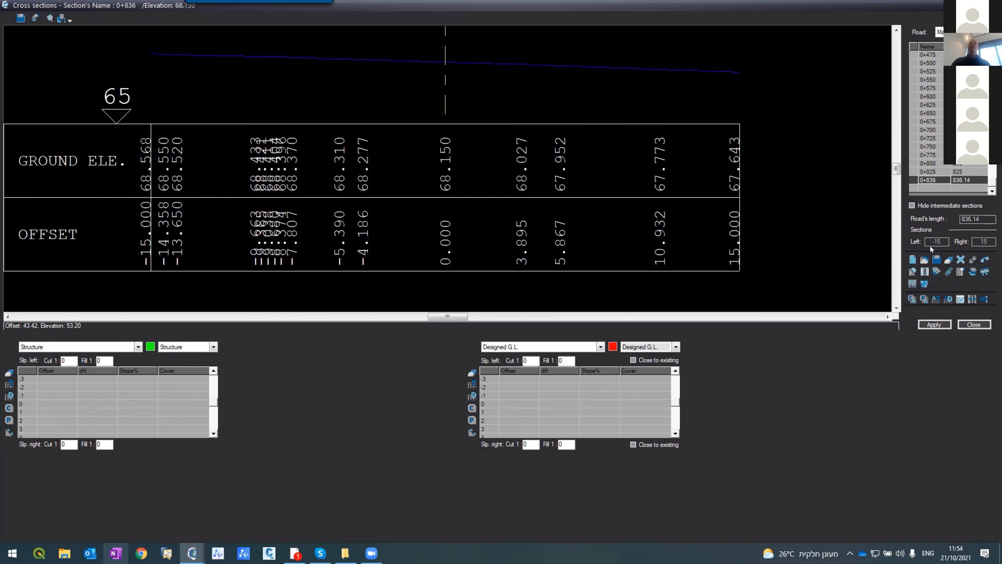
{"action": "left_click", "coordinate": [921, 301]}
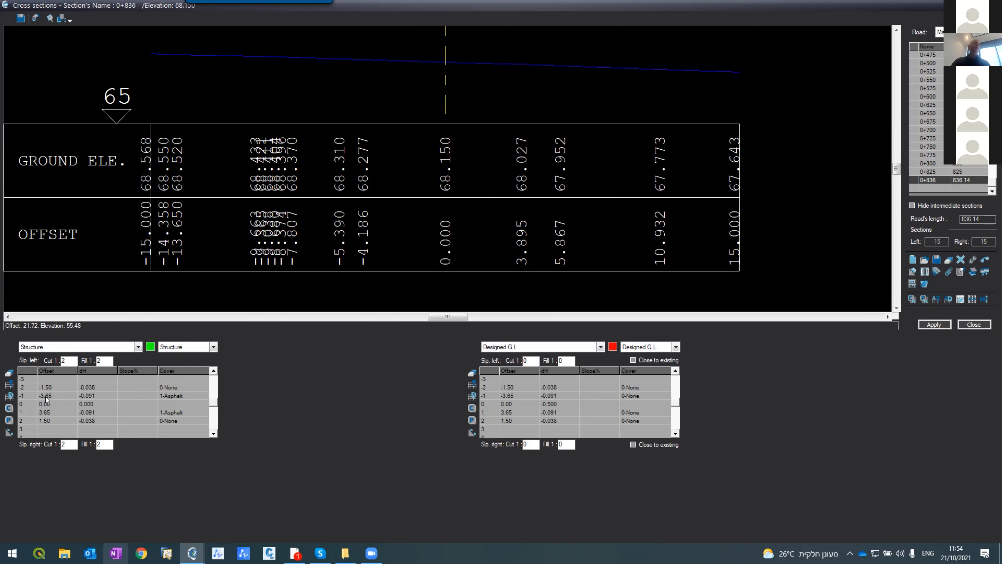
{"action": "left_click", "coordinate": [935, 324]}
Examine where section 0+836's edges meet the ground line, and open the intermediate section 0+575.
{"action": "scroll", "coordinate": [275, 70], "scroll_direction": "up", "scroll_amount": 4}
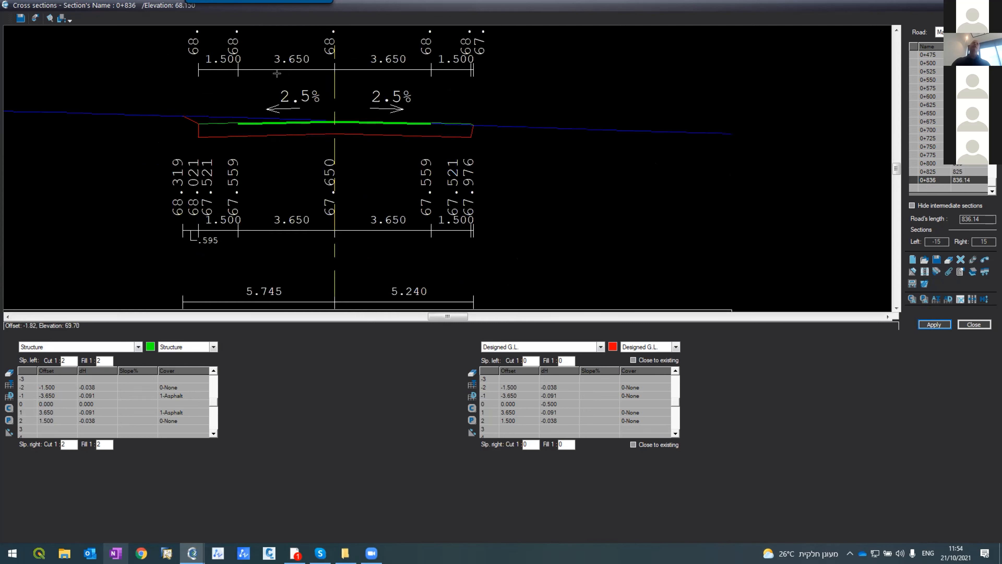
{"action": "scroll", "coordinate": [660, 159], "scroll_direction": "up", "scroll_amount": 3}
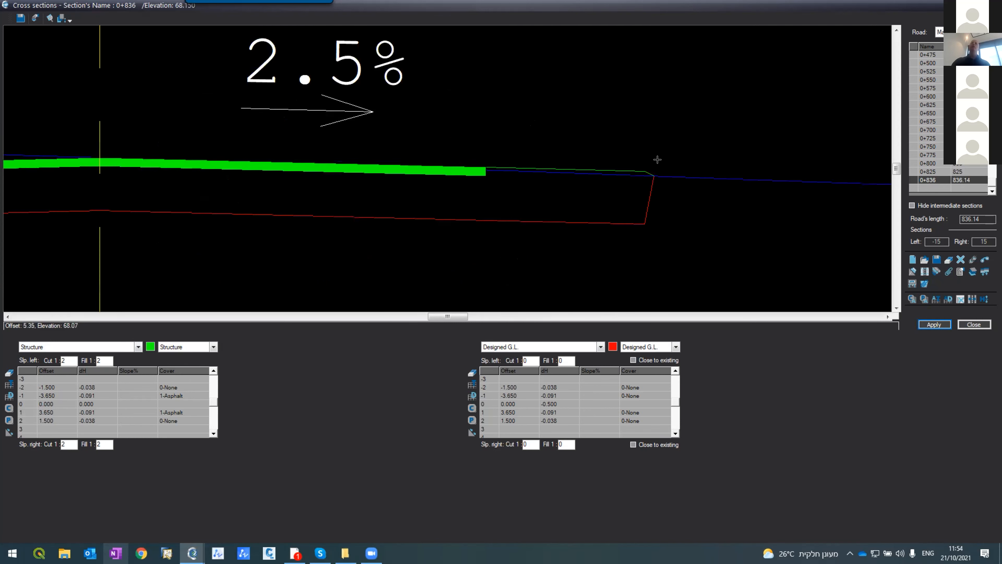
{"action": "scroll", "coordinate": [631, 168], "scroll_direction": "down", "scroll_amount": 6}
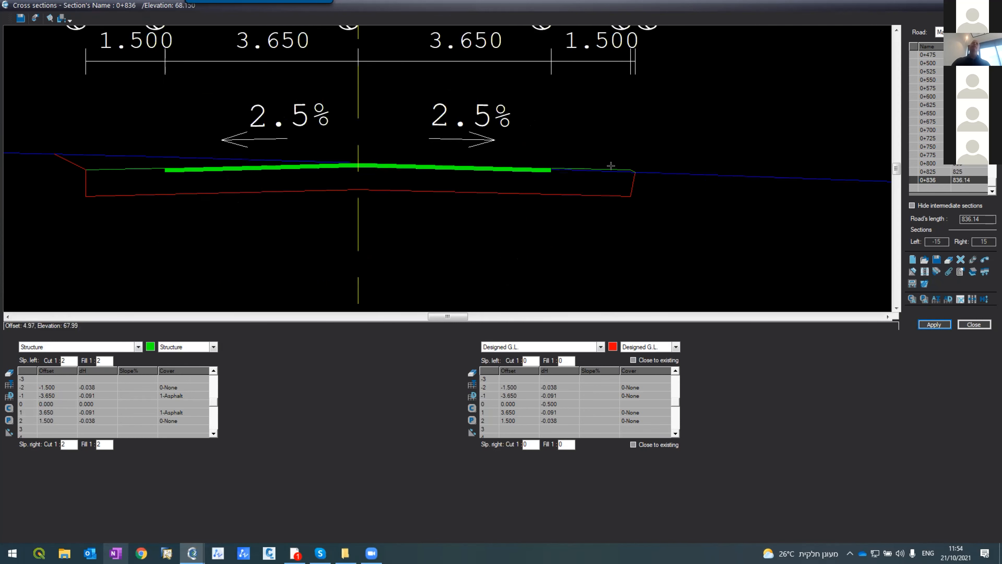
{"action": "scroll", "coordinate": [535, 141], "scroll_direction": "up", "scroll_amount": 3}
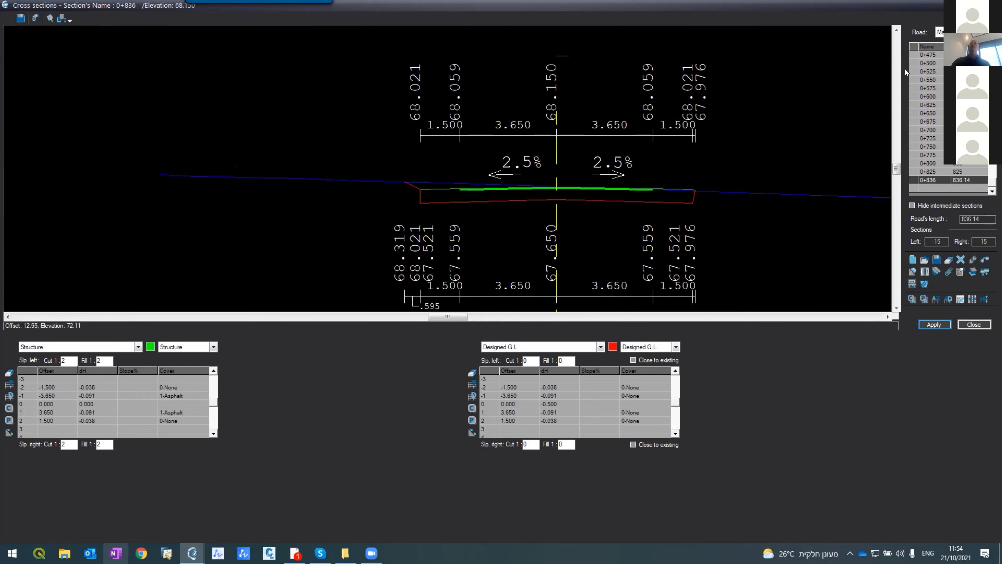
{"action": "left_click", "coordinate": [920, 68]}
{"action": "left_click", "coordinate": [930, 87]}
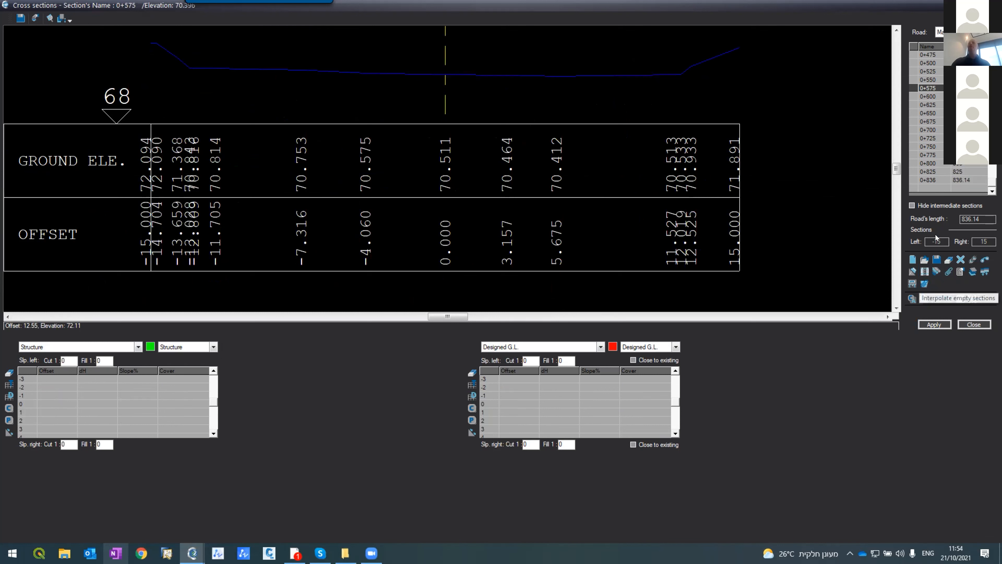
Interpolate the empty sections using the All Design table, and open section 0+000.
{"action": "left_click", "coordinate": [926, 272]}
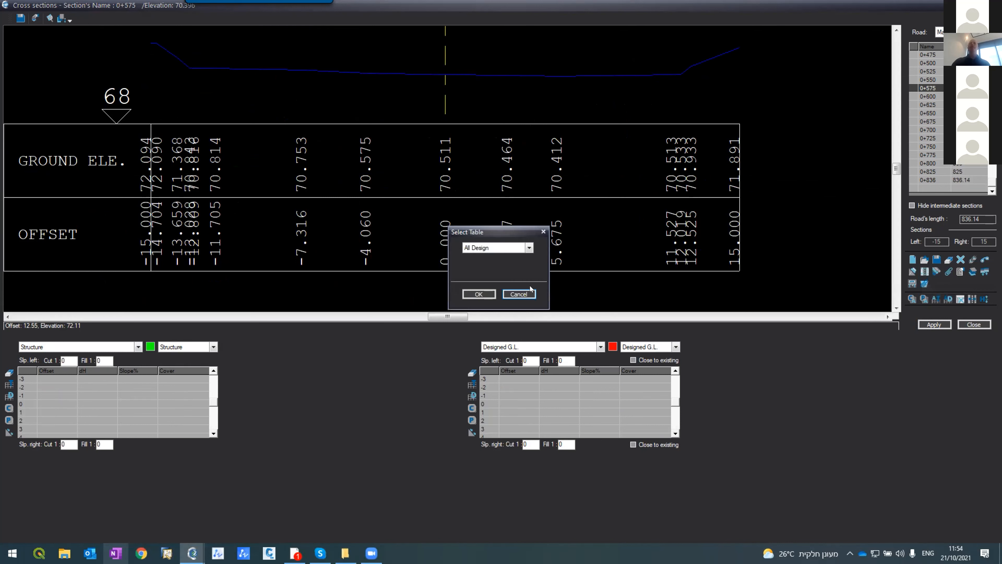
{"action": "left_click", "coordinate": [478, 293]}
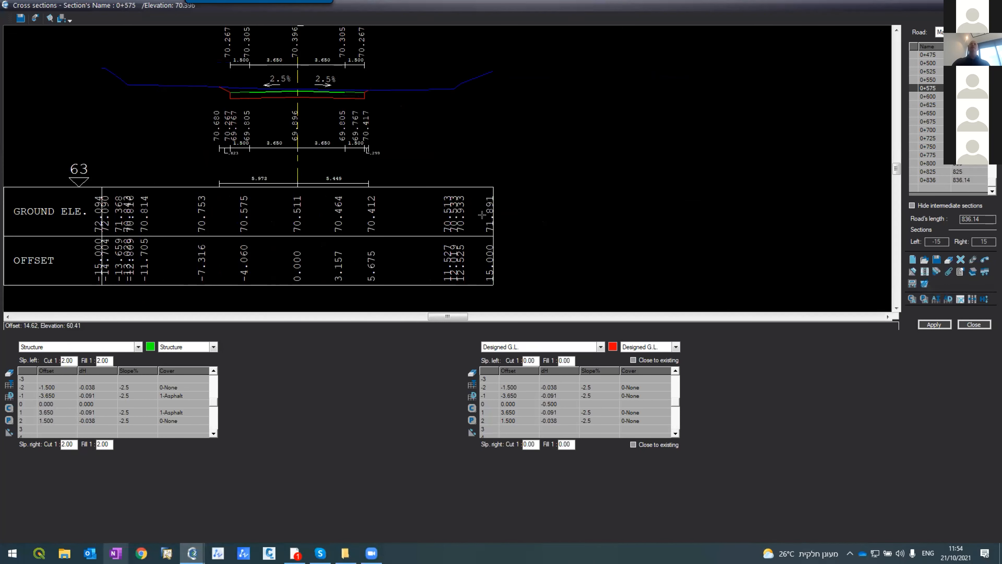
{"action": "scroll", "coordinate": [930, 105], "scroll_direction": "up", "scroll_amount": 7}
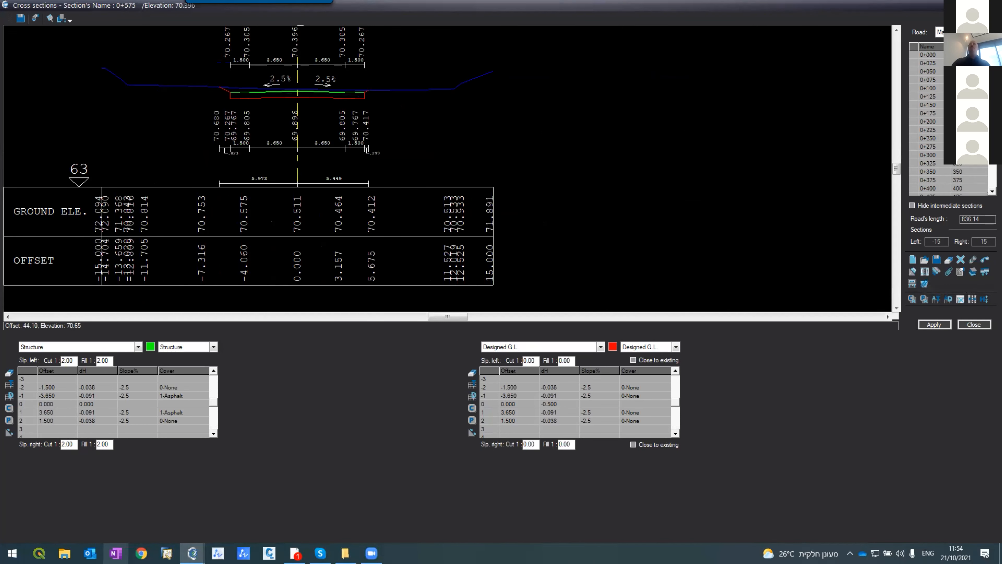
{"action": "left_click", "coordinate": [937, 56]}
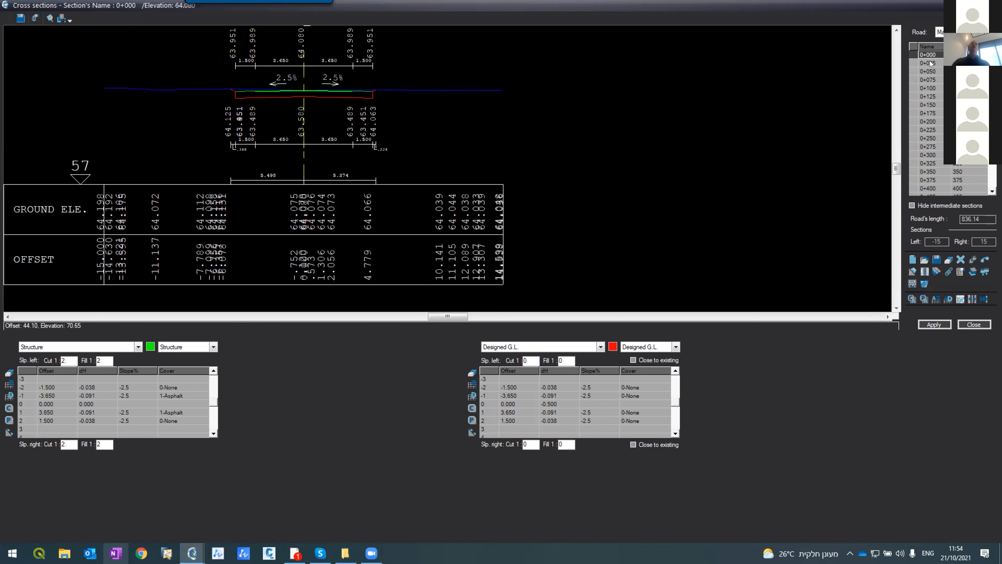
Examine the interpolated structure and design lines in the sections from 0+025 to about 0+350, and return to section 0+200.
{"action": "left_click", "coordinate": [932, 63]}
{"action": "left_click", "coordinate": [930, 72]}
{"action": "key", "text": "Down"}
{"action": "key", "text": "Down"}
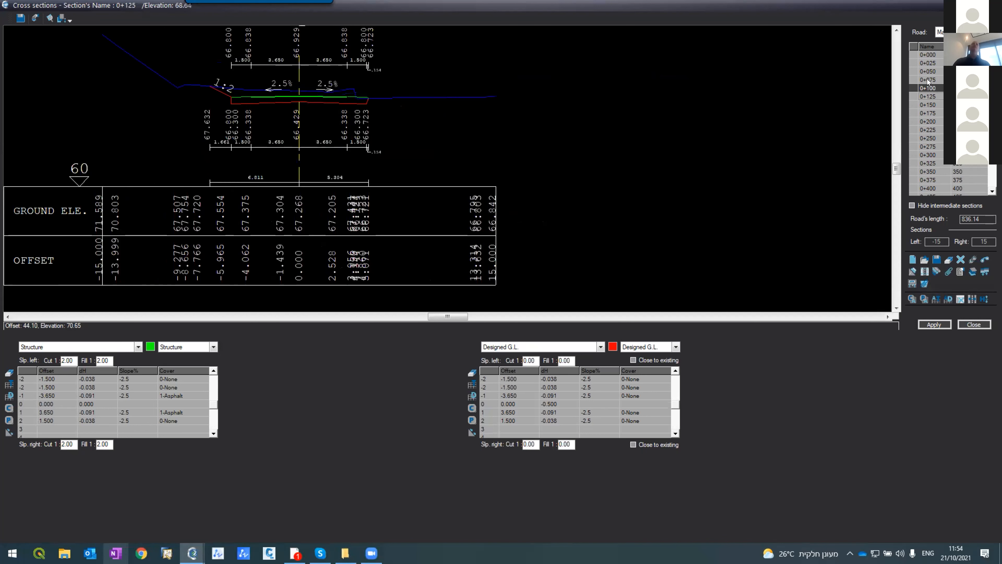
{"action": "key", "text": "Down"}
{"action": "key", "text": "Down"}
{"action": "key", "text": "Down"}
{"action": "key", "text": "Down"}
{"action": "key", "text": "Down"}
{"action": "key", "text": "Down"}
{"action": "key", "text": "Down"}
{"action": "key", "text": "Down"}
{"action": "key", "text": "Down"}
{"action": "key", "text": "Down"}
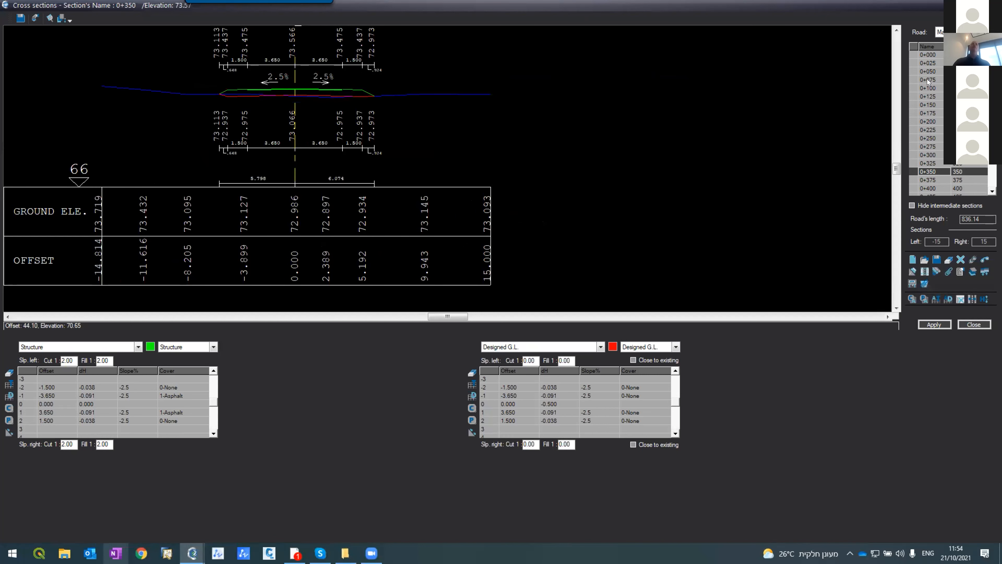
{"action": "key", "text": "Down"}
{"action": "key", "text": "Up"}
{"action": "key", "text": "Up"}
{"action": "key", "text": "Down"}
{"action": "key", "text": "Up"}
{"action": "key", "text": "Up"}
{"action": "key", "text": "Up"}
{"action": "key", "text": "Up"}
{"action": "key", "text": "Up"}
{"action": "key", "text": "Up"}
{"action": "key", "text": "Down"}
{"action": "key", "text": "Down"}
{"action": "key", "text": "Down"}
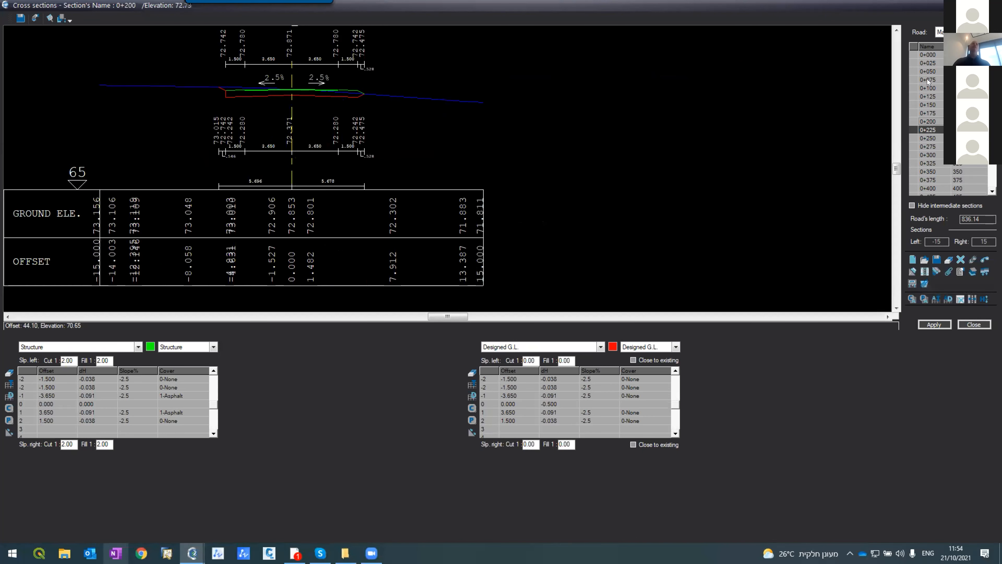
Set the Designed G.L. left and right cut and fill slopes of section 0+200 to 1:2 and apply them.
{"action": "scroll", "coordinate": [366, 83], "scroll_direction": "up", "scroll_amount": 3}
{"action": "scroll", "coordinate": [371, 102], "scroll_direction": "up", "scroll_amount": 3}
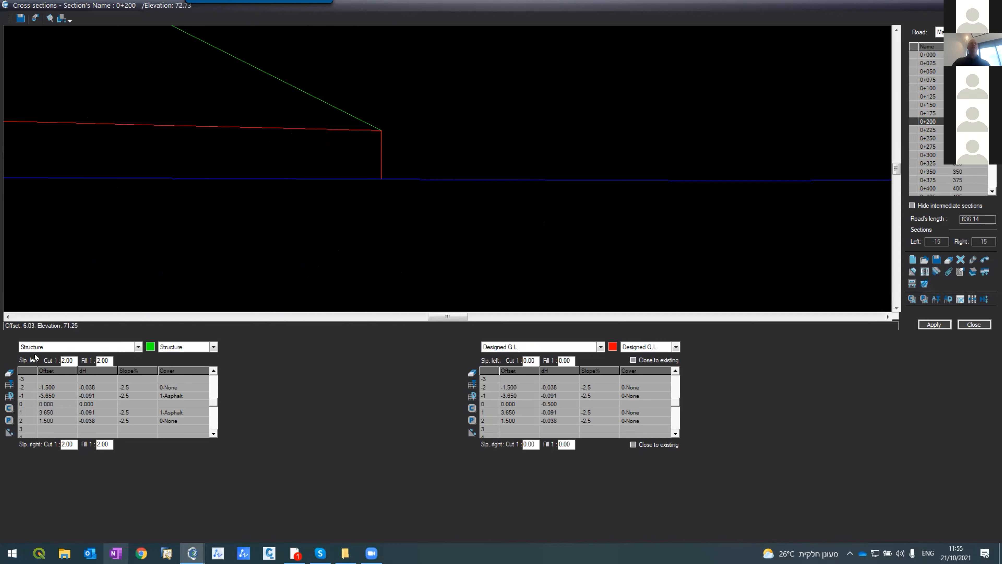
{"action": "double_click", "coordinate": [529, 360]}
{"action": "type", "text": "2"}
{"action": "double_click", "coordinate": [566, 360]}
{"action": "type", "text": "2"}
{"action": "double_click", "coordinate": [531, 441]}
{"action": "type", "text": "2"}
{"action": "double_click", "coordinate": [565, 443]}
{"action": "type", "text": "2"}
{"action": "left_click", "coordinate": [933, 324]}
{"action": "scroll", "coordinate": [367, 79], "scroll_direction": "up", "scroll_amount": 3}
{"action": "scroll", "coordinate": [368, 75], "scroll_direction": "up", "scroll_amount": 2}
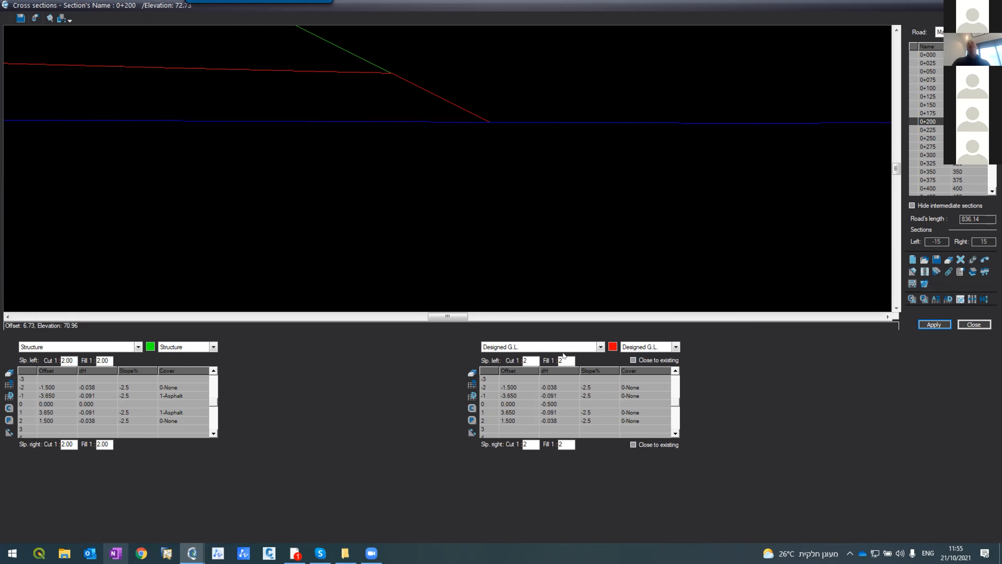
Open section 0+000 and set its Designed G.L. cut and fill slopes to 1:2 on both the left and right sides.
{"action": "left_click", "coordinate": [931, 114]}
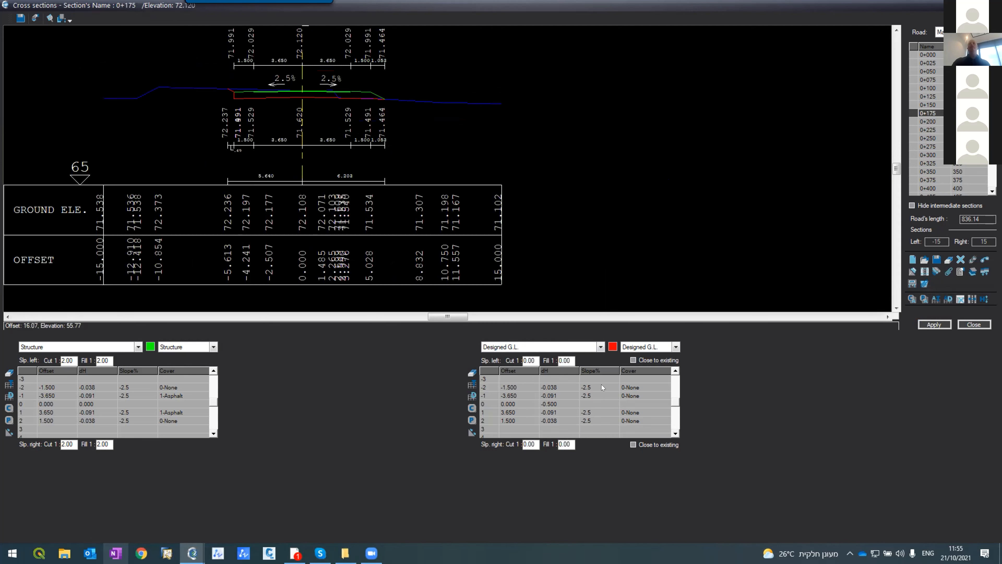
{"action": "left_click", "coordinate": [914, 121]}
{"action": "left_click", "coordinate": [932, 55]}
{"action": "double_click", "coordinate": [527, 360]}
{"action": "type", "text": "2"}
{"action": "double_click", "coordinate": [566, 357]}
{"action": "type", "text": "2"}
{"action": "double_click", "coordinate": [530, 441]}
{"action": "type", "text": "2"}
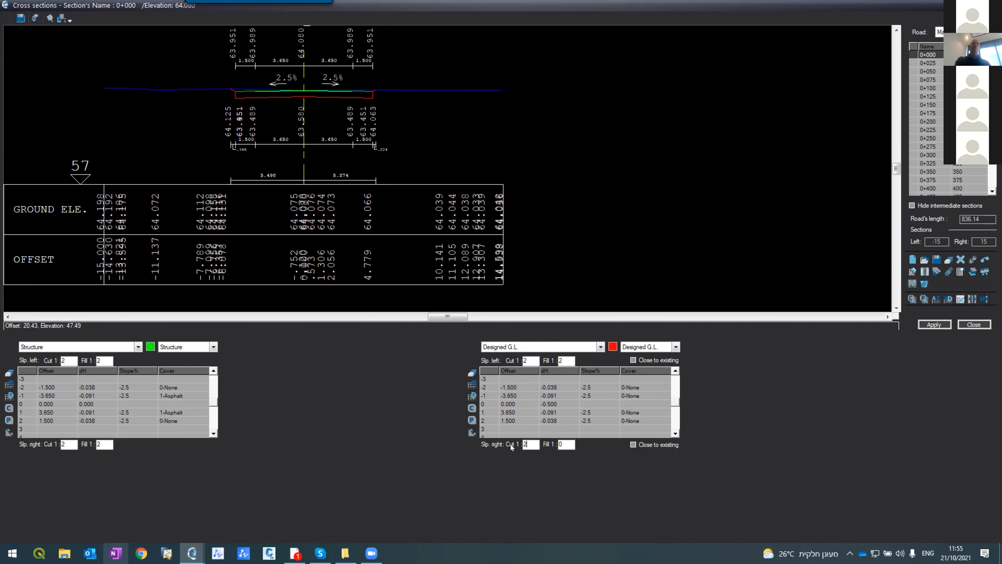
{"action": "double_click", "coordinate": [567, 444]}
{"action": "type", "text": "2"}
Send section 0+000's Designed G.L. left cut and fill slopes to all sections.
{"action": "right_click", "coordinate": [527, 360]}
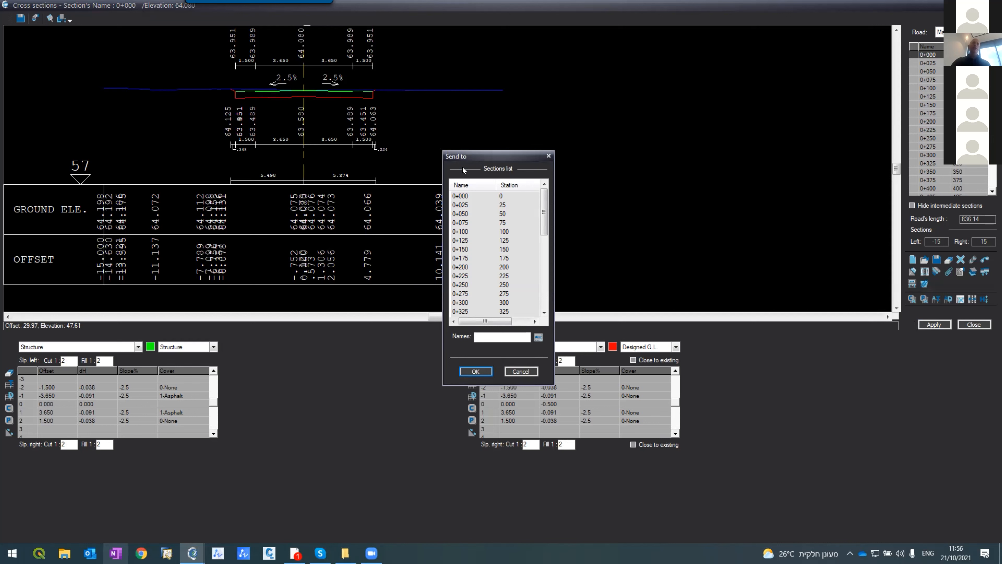
{"action": "left_click", "coordinate": [538, 338]}
{"action": "left_click", "coordinate": [477, 371]}
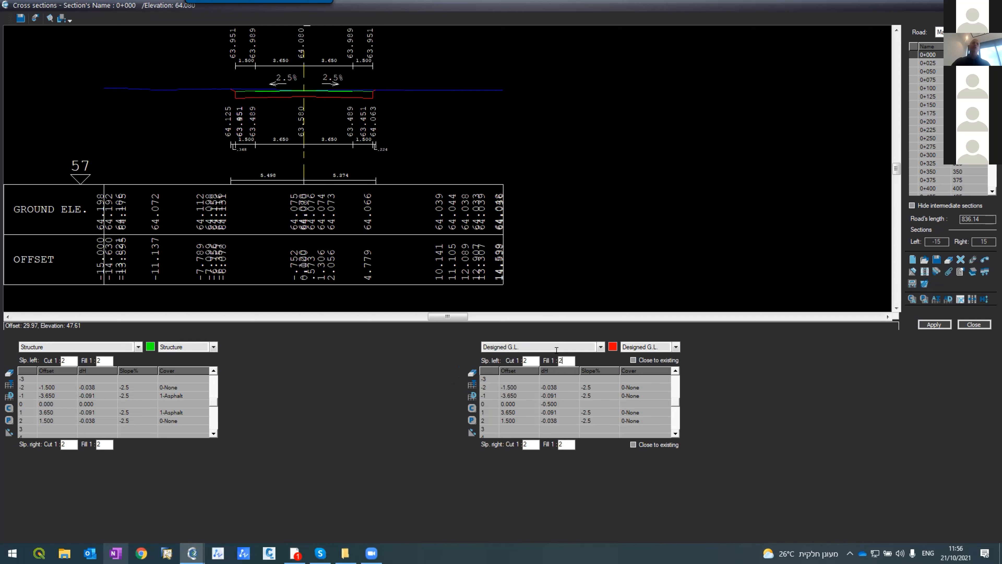
{"action": "double_click", "coordinate": [562, 359]}
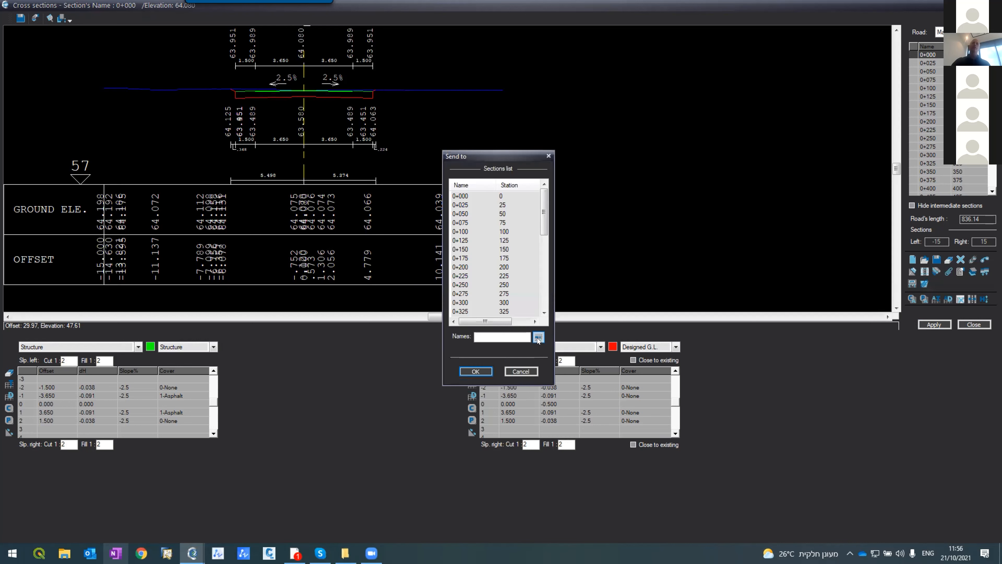
{"action": "left_click", "coordinate": [538, 337]}
{"action": "left_click", "coordinate": [475, 371]}
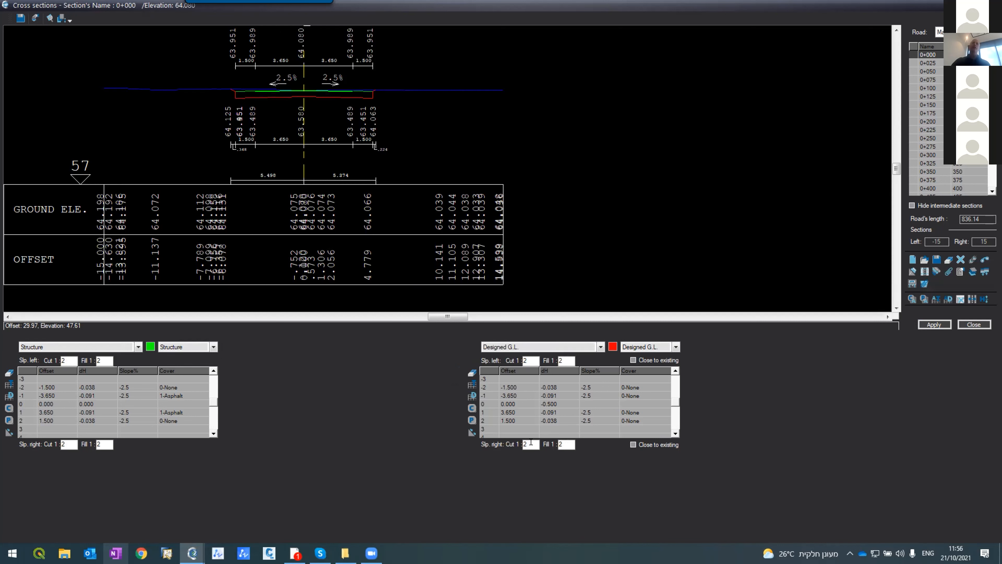
Send section 0+000's Designed G.L. right cut and fill slopes to all sections.
{"action": "double_click", "coordinate": [531, 444]}
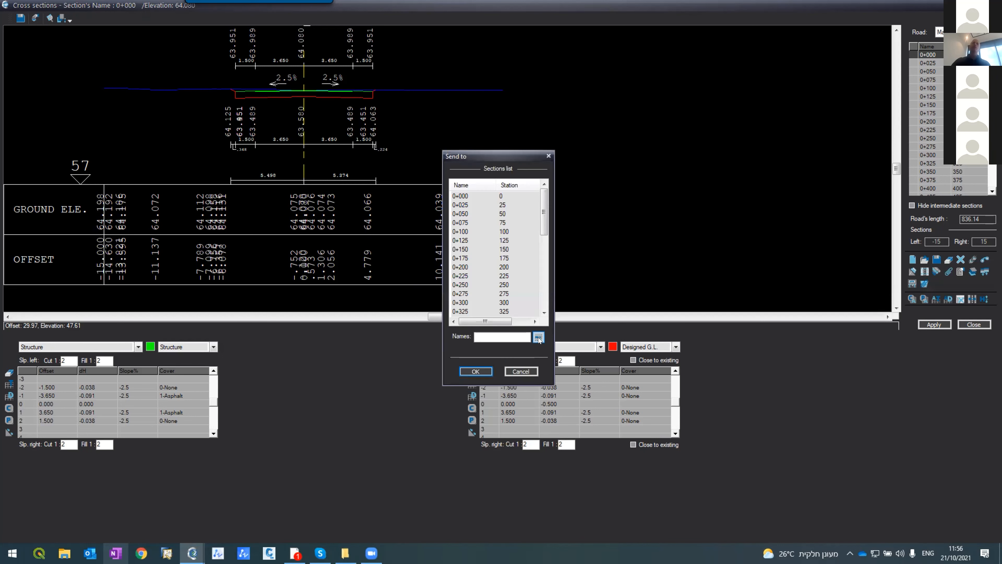
{"action": "left_click", "coordinate": [538, 336]}
{"action": "left_click", "coordinate": [475, 371]}
{"action": "left_click", "coordinate": [564, 443]}
{"action": "double_click", "coordinate": [563, 442]}
{"action": "left_click", "coordinate": [538, 337]}
{"action": "left_click", "coordinate": [488, 371]}
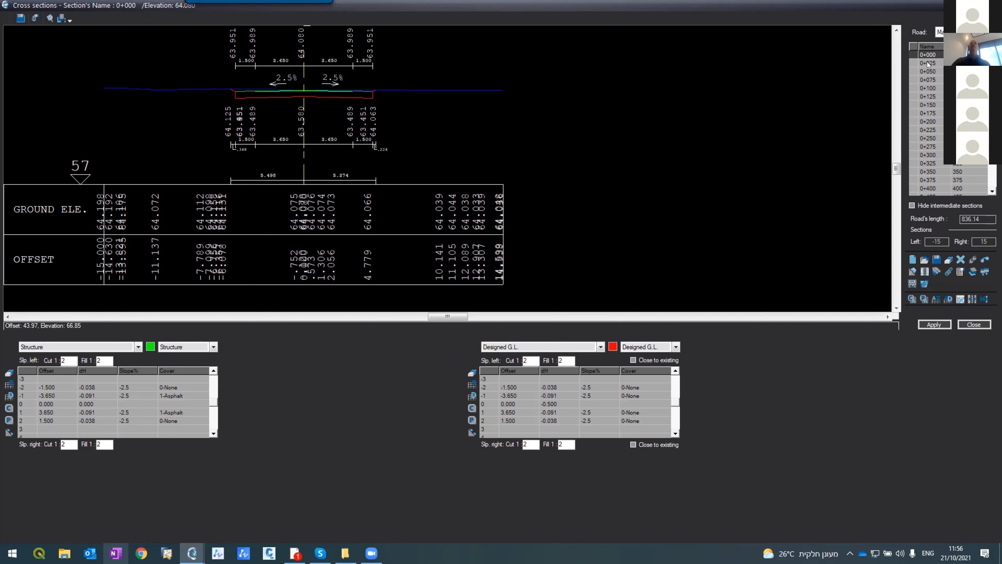
Interpolate the empty sections again with the new slopes, and return to section 0+000.
{"action": "left_click", "coordinate": [924, 272]}
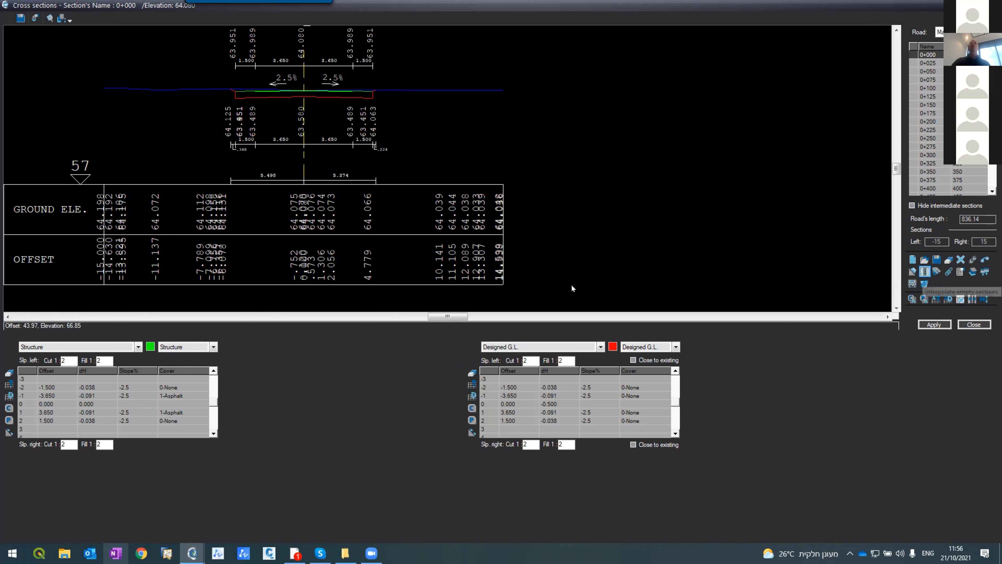
{"action": "left_click", "coordinate": [479, 294]}
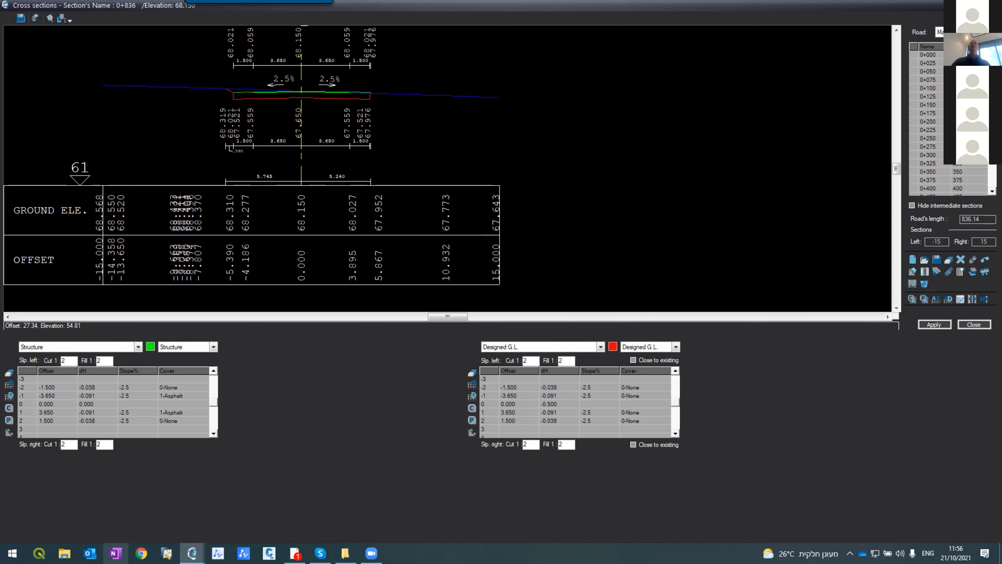
{"action": "left_click", "coordinate": [940, 63]}
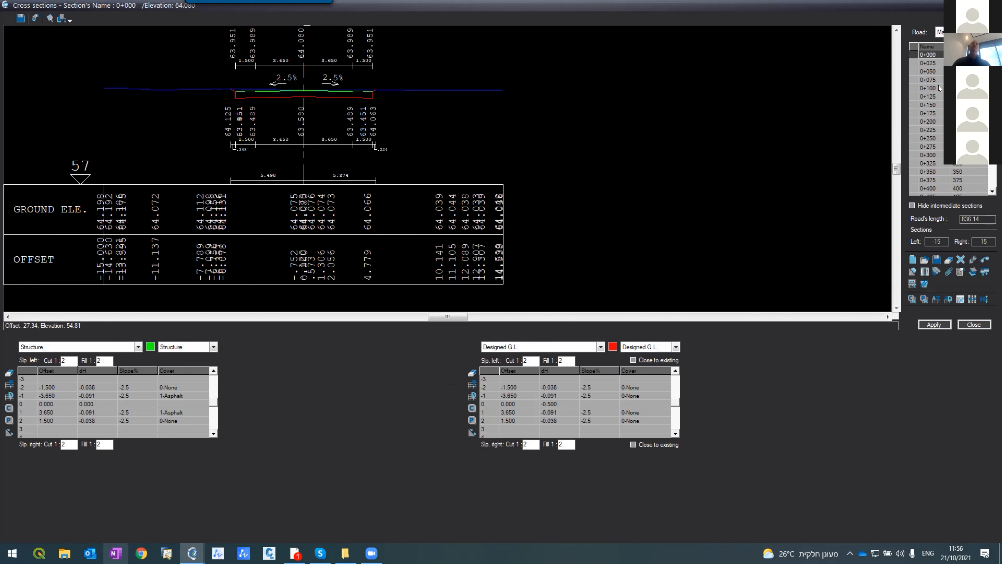
Examine how the Designed G.L. side slopes meet the ground line in the sections from 0+025 to the end of the road.
{"action": "key", "text": "Down"}
{"action": "key", "text": "Down"}
{"action": "key", "text": "Down"}
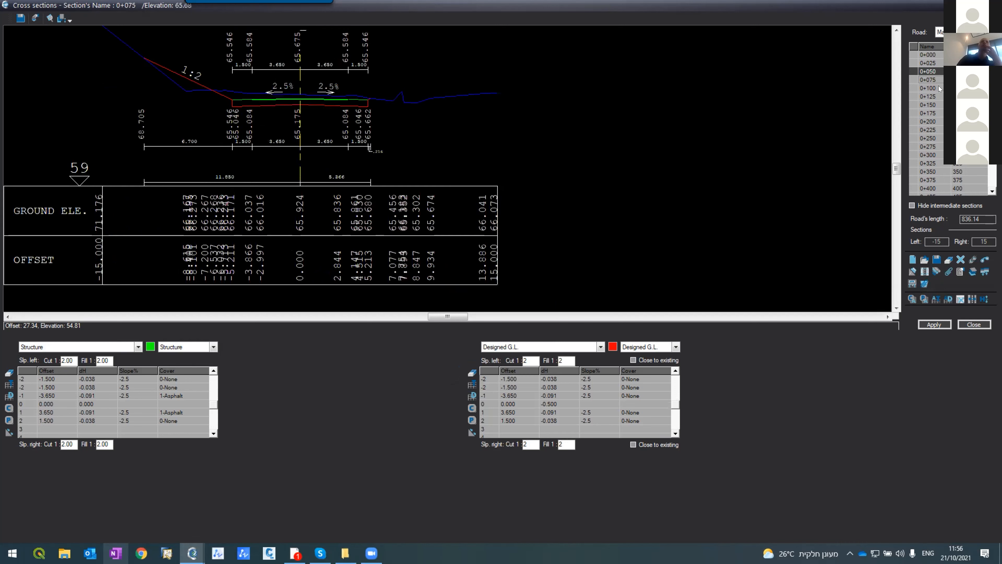
{"action": "key", "text": "Down"}
{"action": "key", "text": "Down"}
{"action": "key", "text": "Down"}
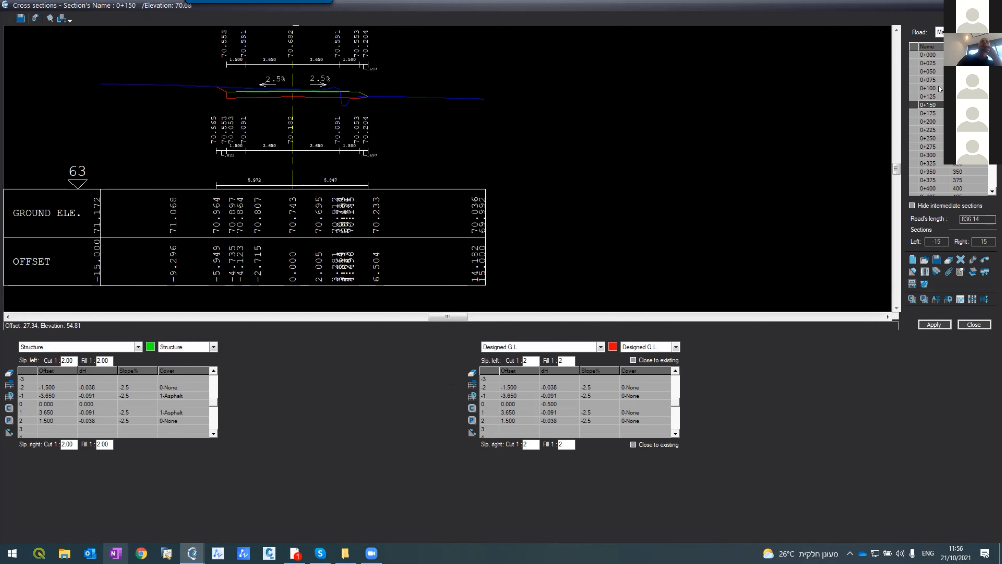
{"action": "key", "text": "Down"}
{"action": "key", "text": "Down"}
{"action": "key", "text": "Down"}
{"action": "key", "text": "Down"}
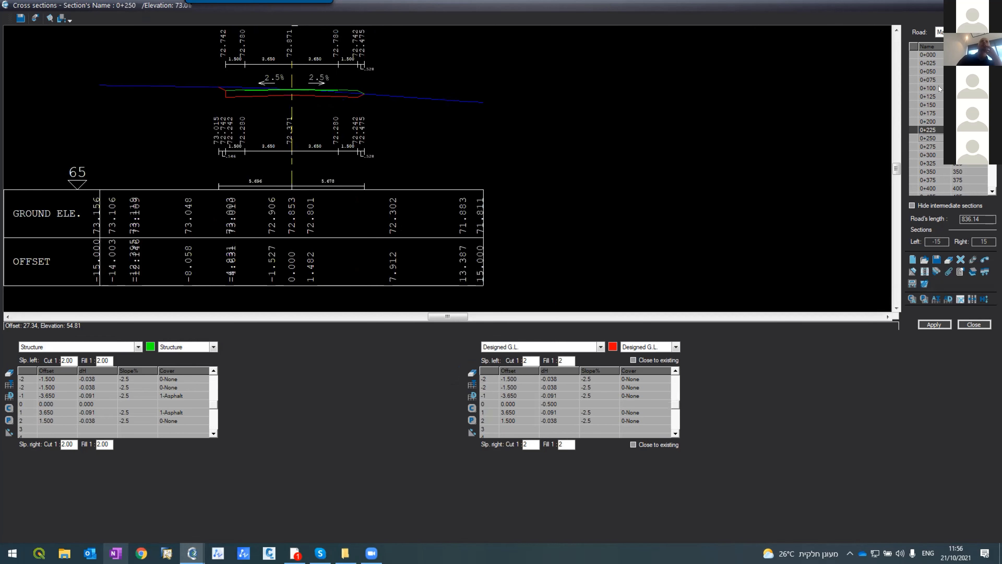
{"action": "key", "text": "Down"}
{"action": "key", "text": "Down"}
{"action": "key", "text": "Down"}
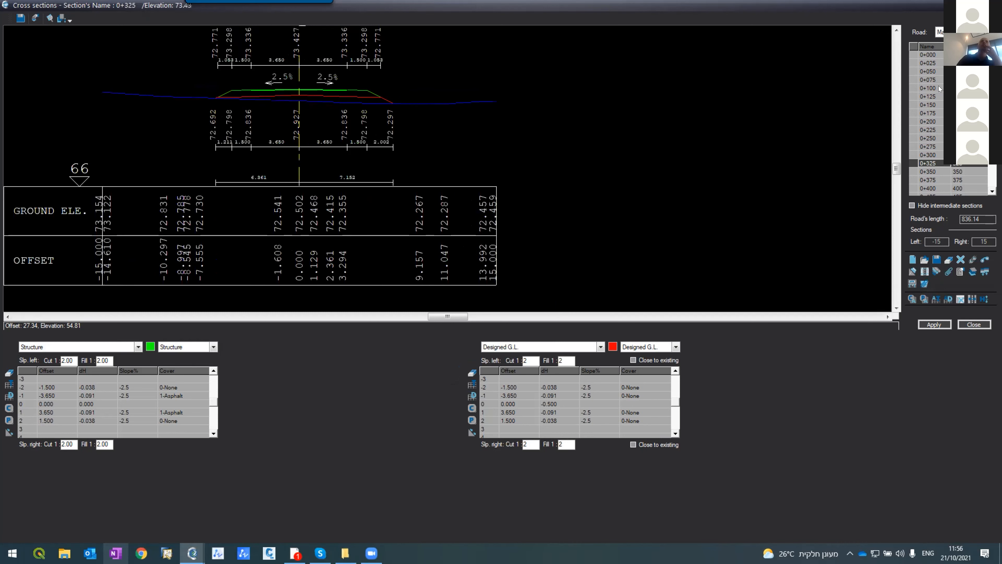
{"action": "key", "text": "Down"}
{"action": "key", "text": "Down"}
{"action": "key", "text": "Down"}
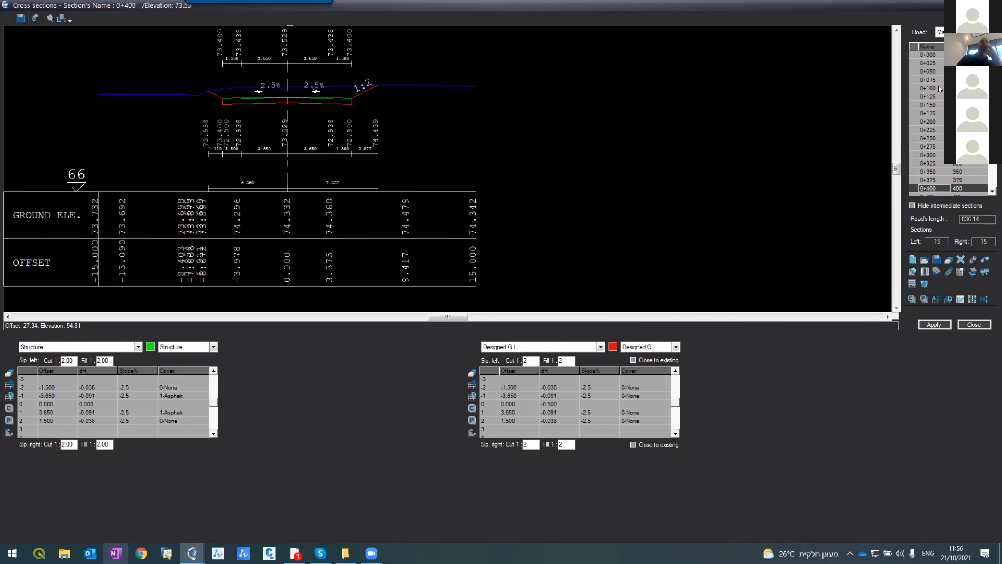
{"action": "key", "text": "Down"}
{"action": "key", "text": "Down"}
{"action": "key", "text": "Down"}
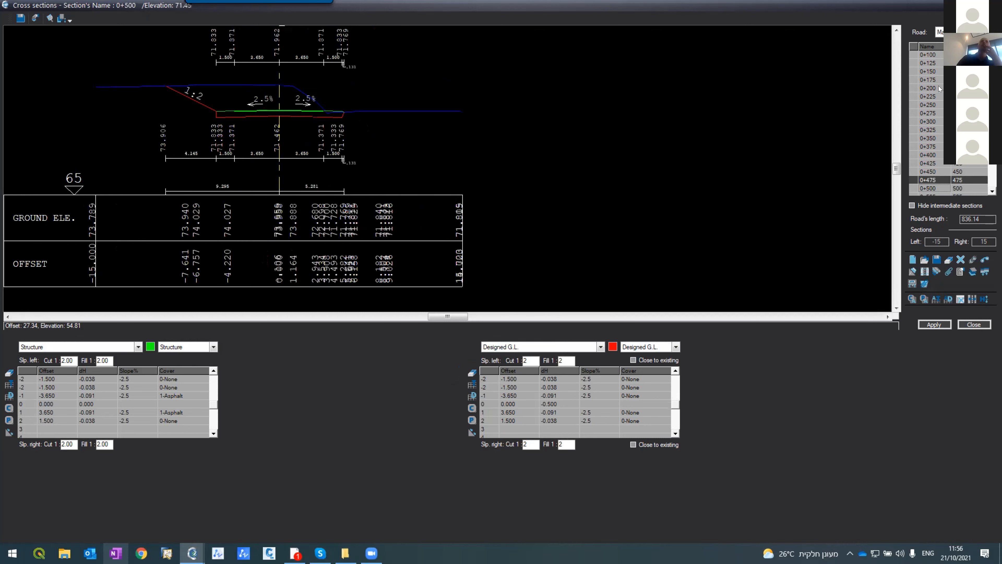
{"action": "key", "text": "Down"}
{"action": "key", "text": "Down"}
{"action": "key", "text": "Down"}
{"action": "key", "text": "Down"}
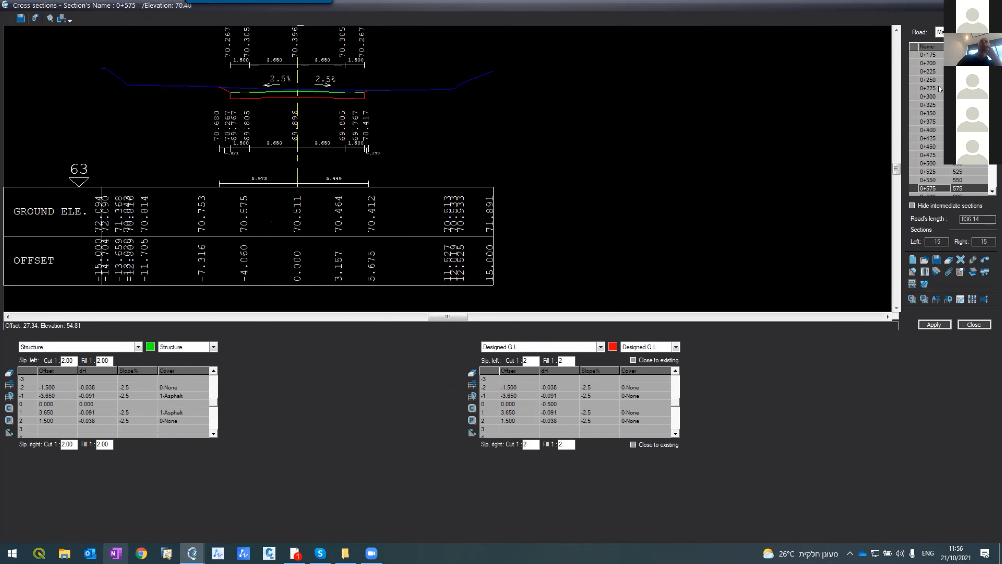
{"action": "key", "text": "Down"}
{"action": "key", "text": "Down"}
{"action": "key", "text": "Down"}
{"action": "key", "text": "Down"}
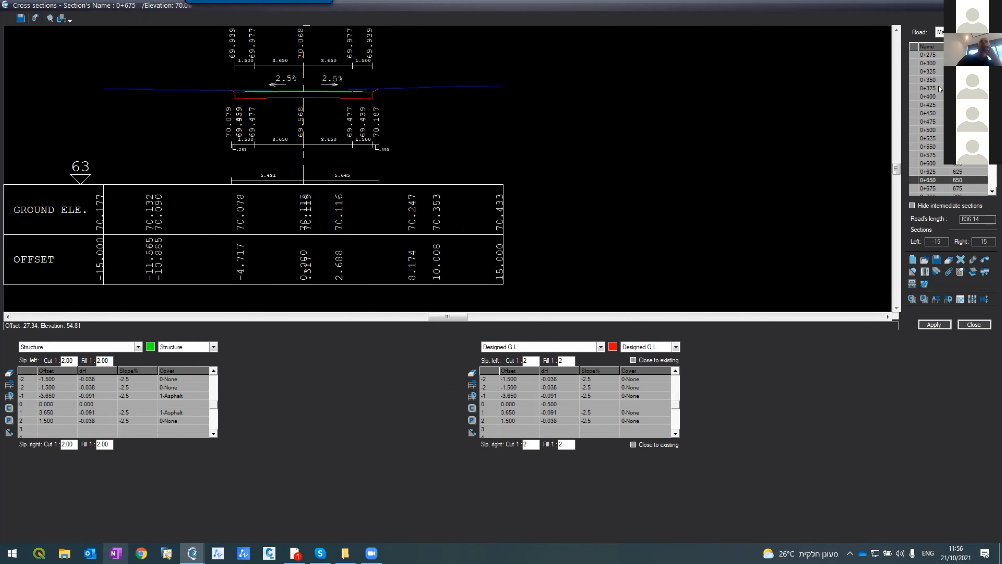
{"action": "key", "text": "Down"}
{"action": "key", "text": "Down"}
{"action": "key", "text": "Down"}
{"action": "key", "text": "Down"}
{"action": "key", "text": "Down"}
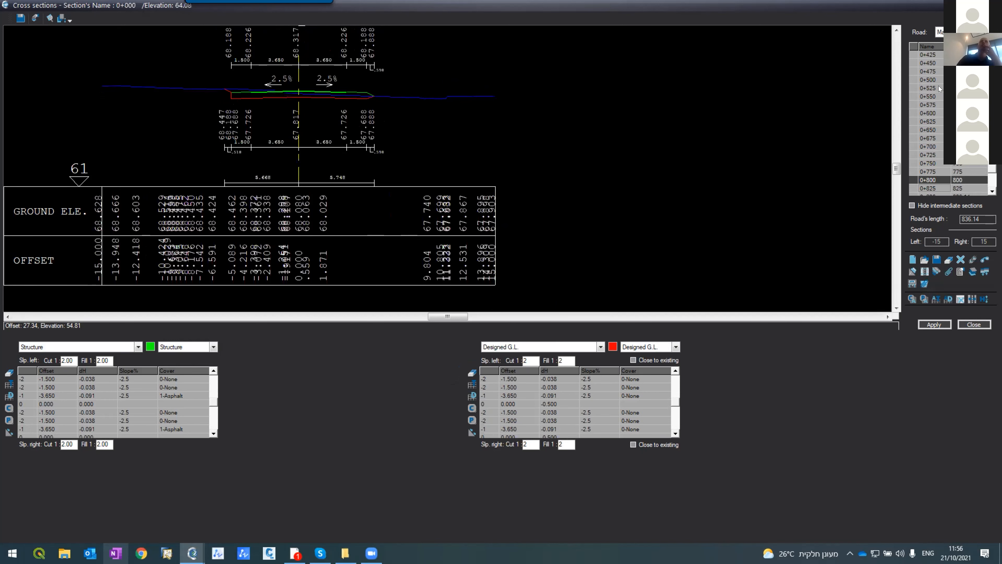
{"action": "key", "text": "Down"}
{"action": "key", "text": "Down"}
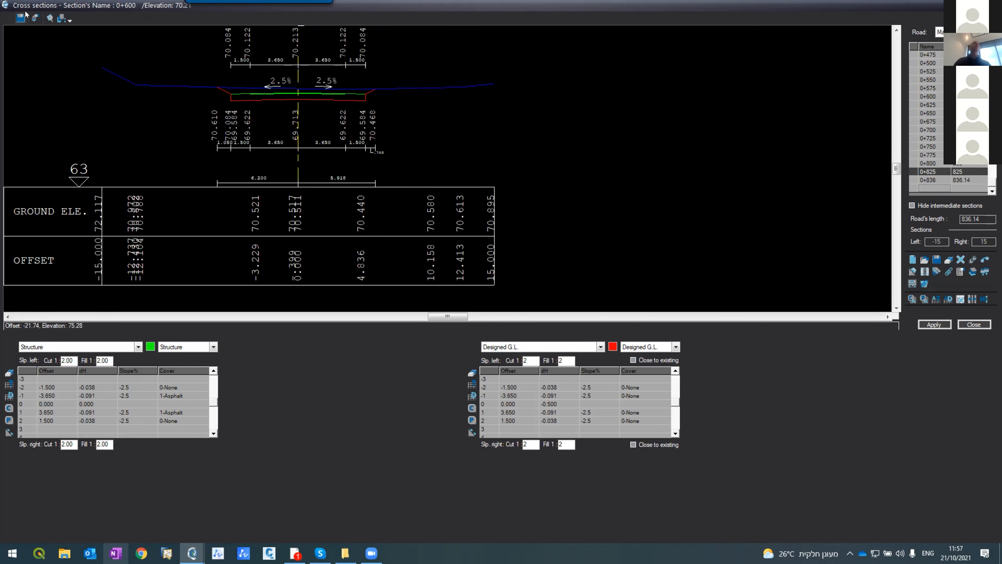
Export all of Main's designed cross sections to the drawing, divided into A0 frames with the Logo_Section table block.
{"action": "left_click", "coordinate": [35, 18]}
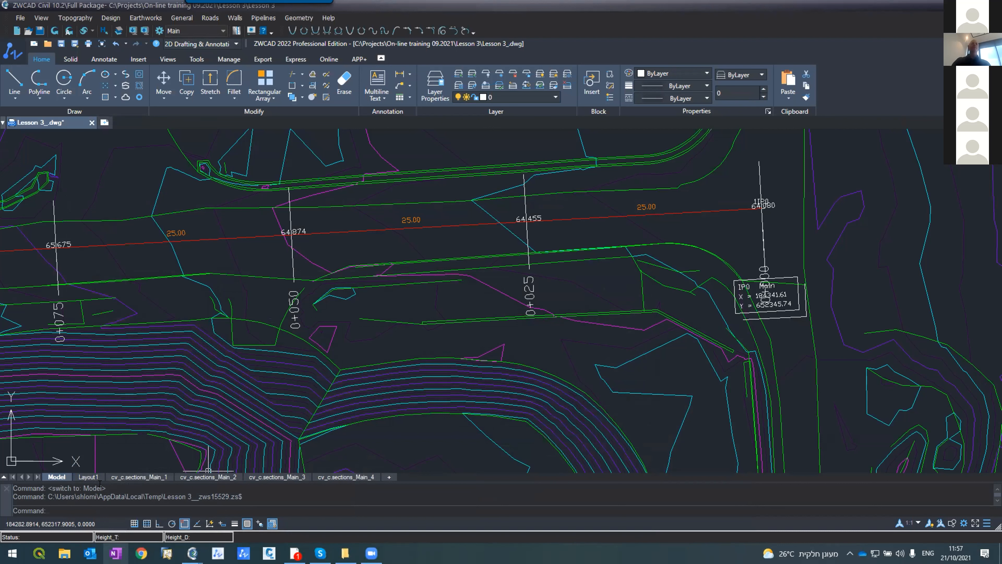
{"action": "mouse_move", "coordinate": [192, 555]}
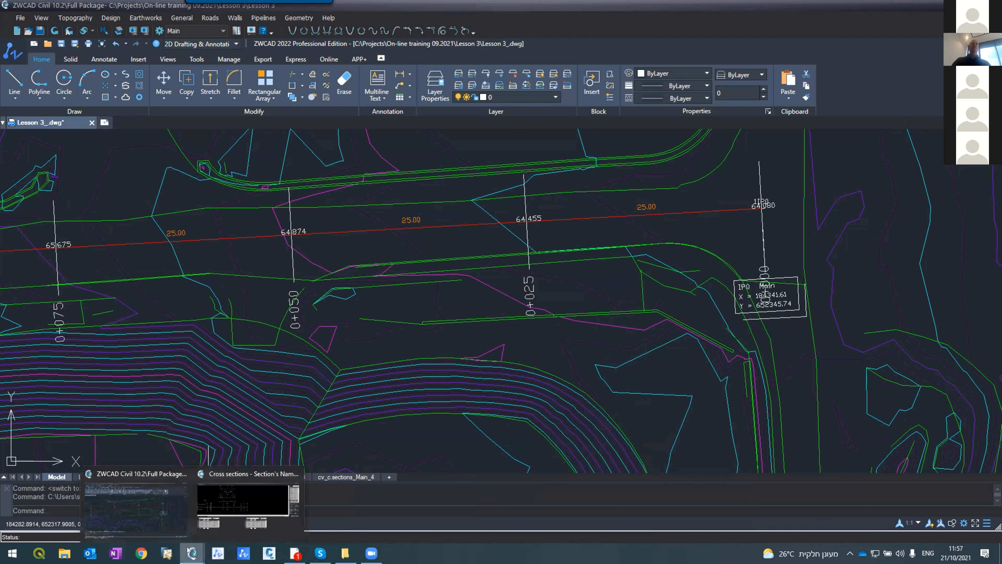
{"action": "left_click", "coordinate": [211, 513]}
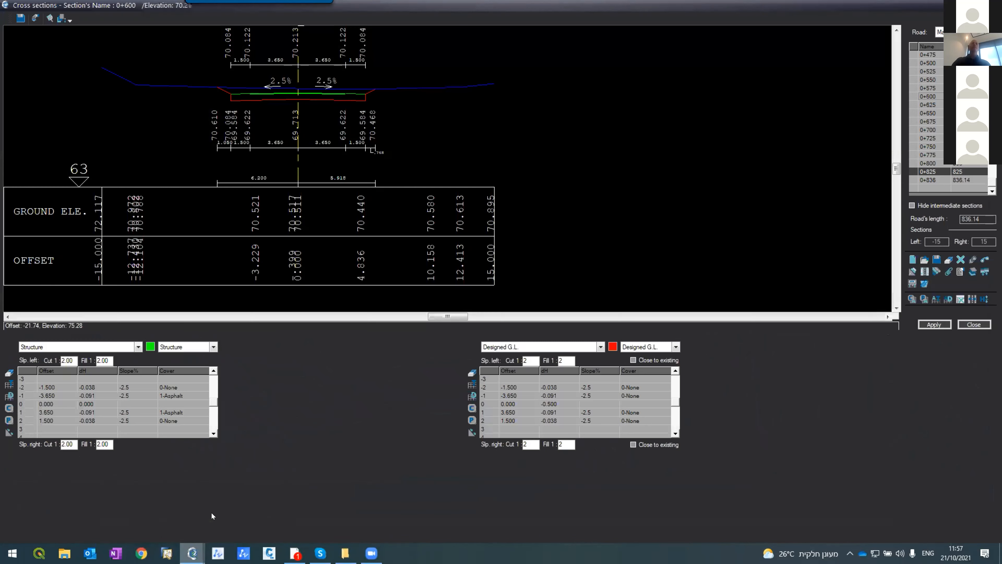
{"action": "left_click", "coordinate": [35, 18]}
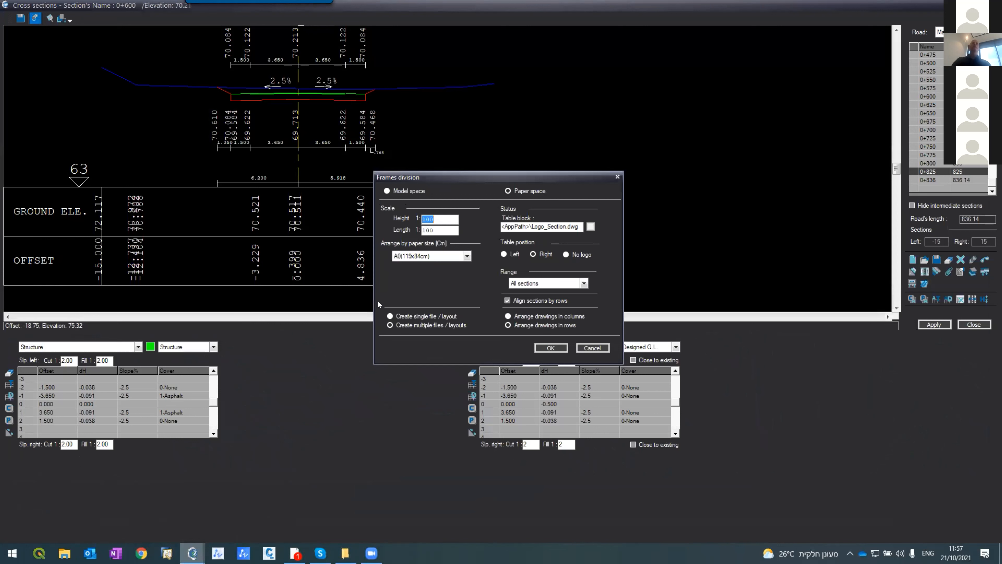
{"action": "left_click", "coordinate": [549, 347]}
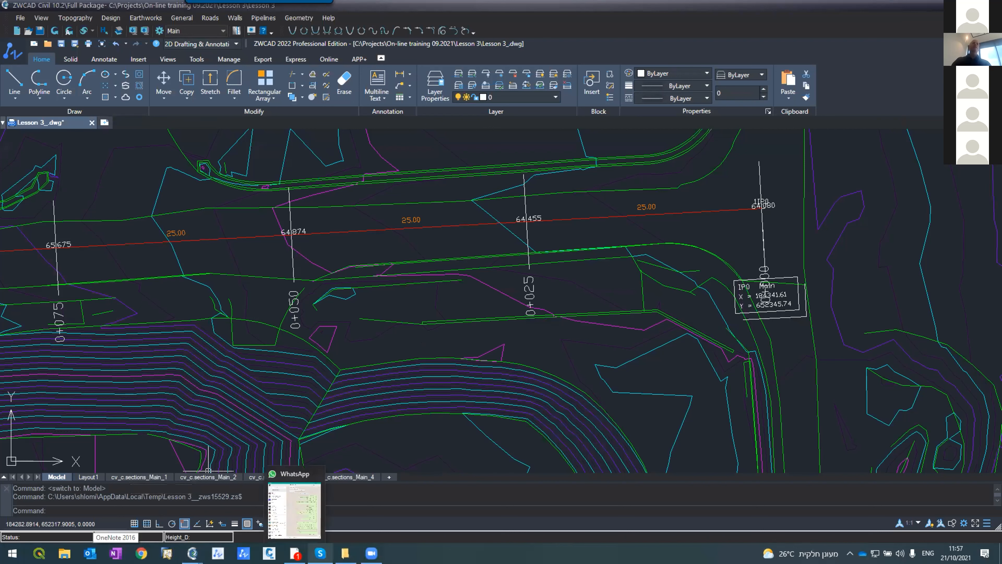
Examine the designed lines and side slopes in Main's cross sections between 0+525 and 0+675, and close the cross sections.
{"action": "left_click", "coordinate": [212, 502]}
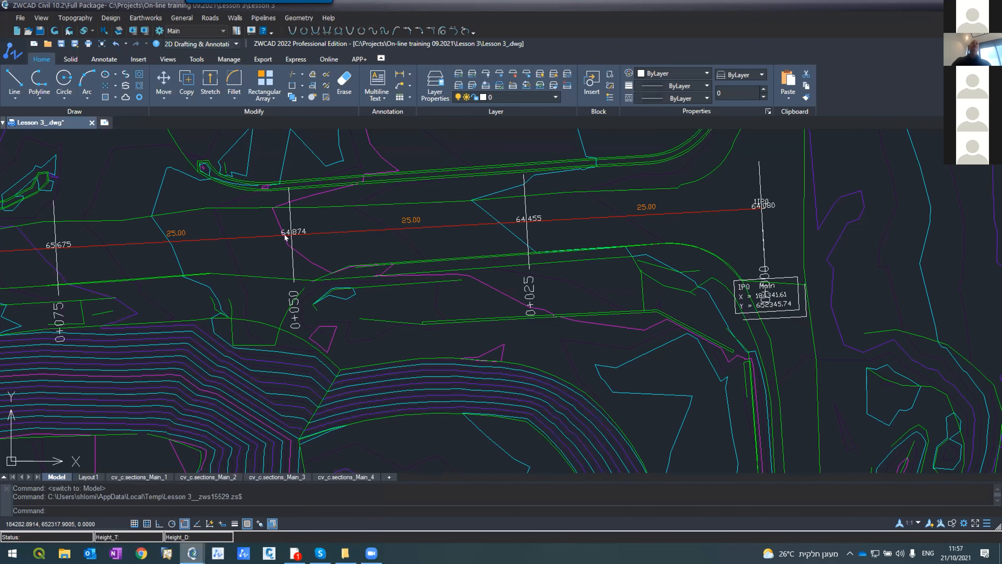
{"action": "left_click", "coordinate": [928, 89]}
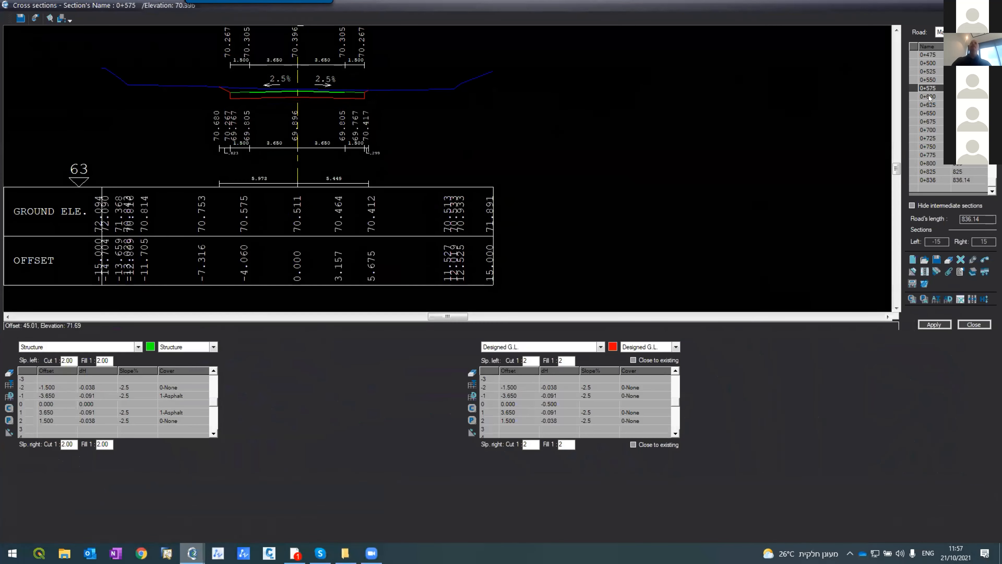
{"action": "left_click", "coordinate": [930, 97]}
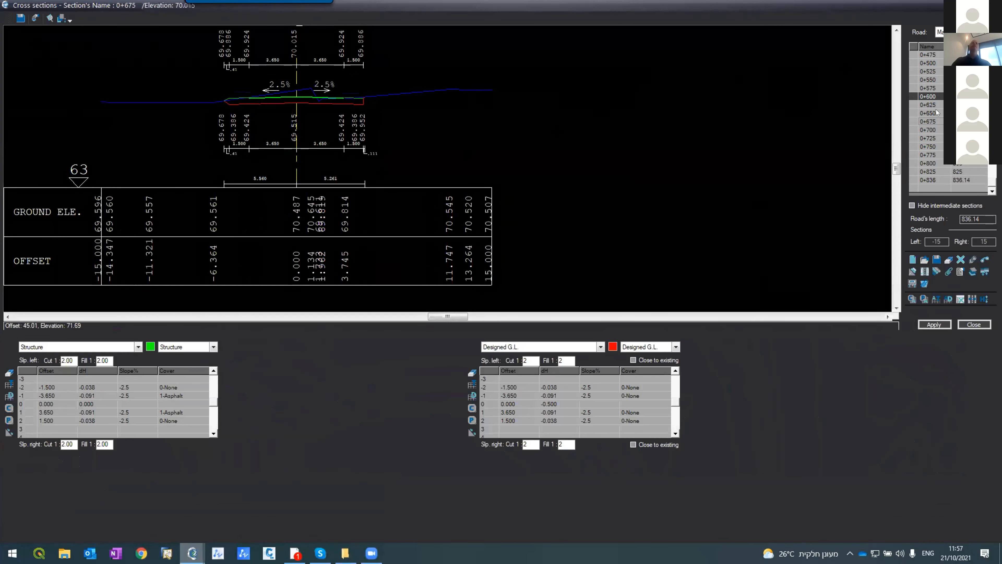
{"action": "left_click", "coordinate": [940, 89]}
{"action": "left_click", "coordinate": [939, 71]}
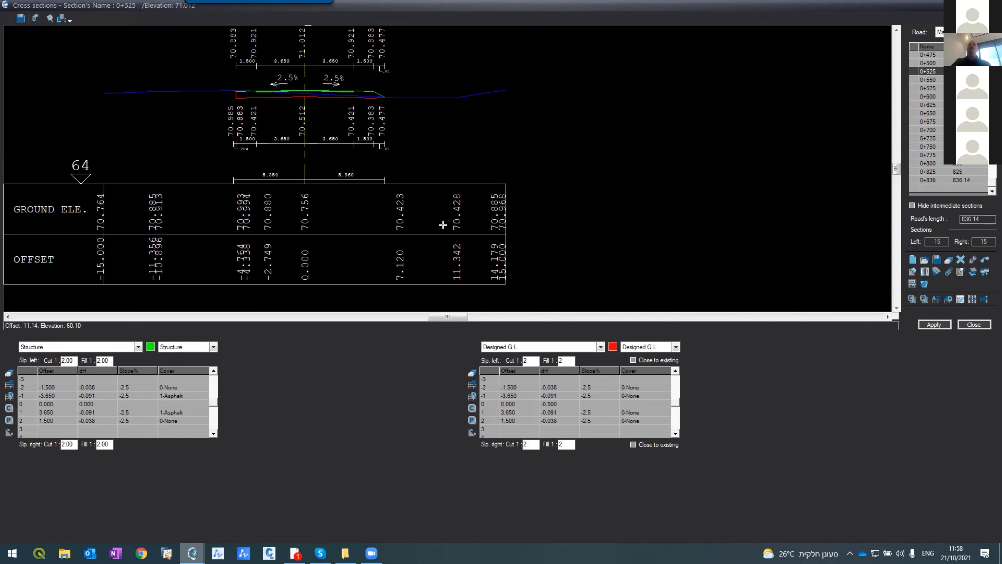
{"action": "left_click", "coordinate": [972, 323]}
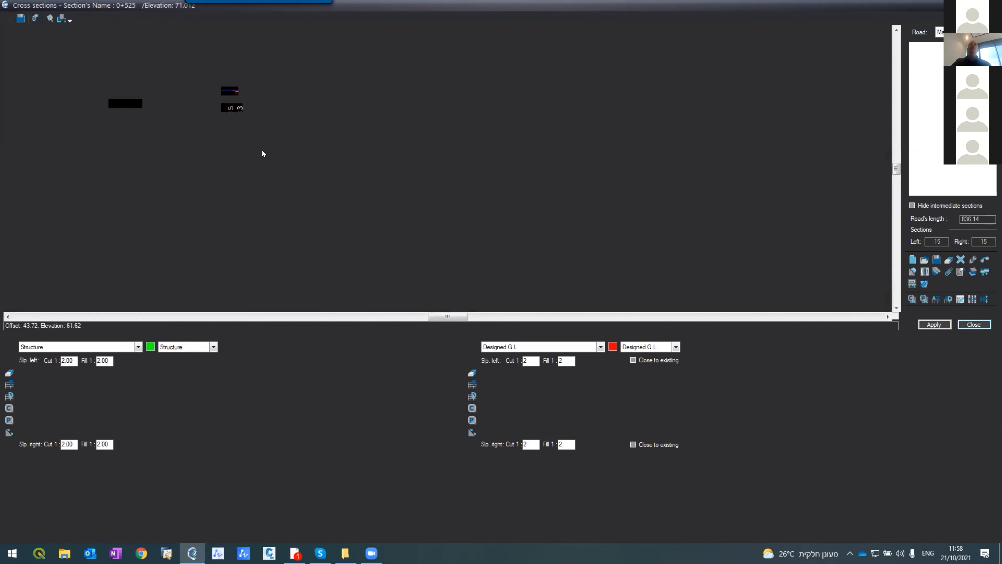
Rebuild Main's plan from its horizontal alignment with layout, contours and distances included, updating the current road only.
{"action": "left_click", "coordinate": [209, 18]}
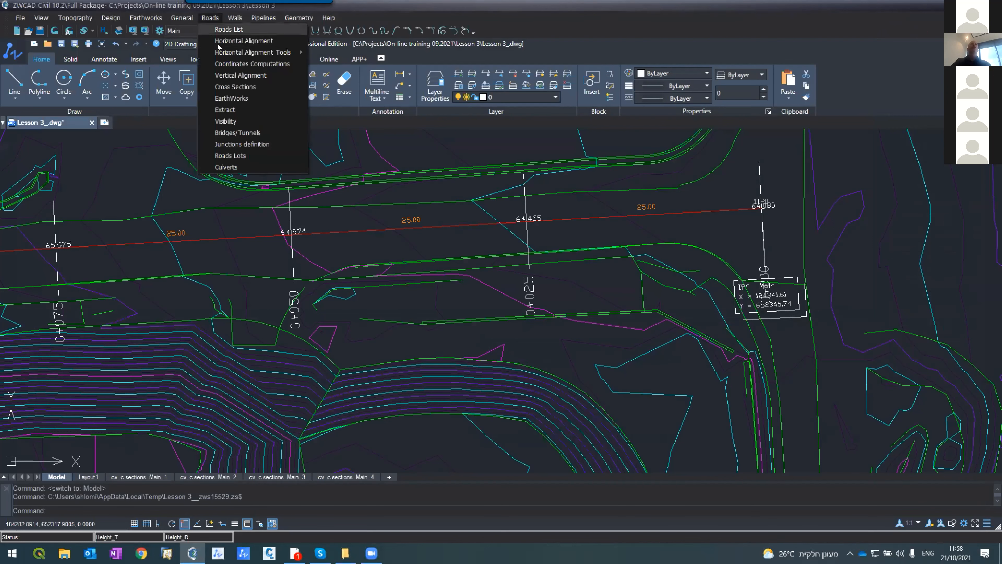
{"action": "left_click", "coordinate": [253, 64]}
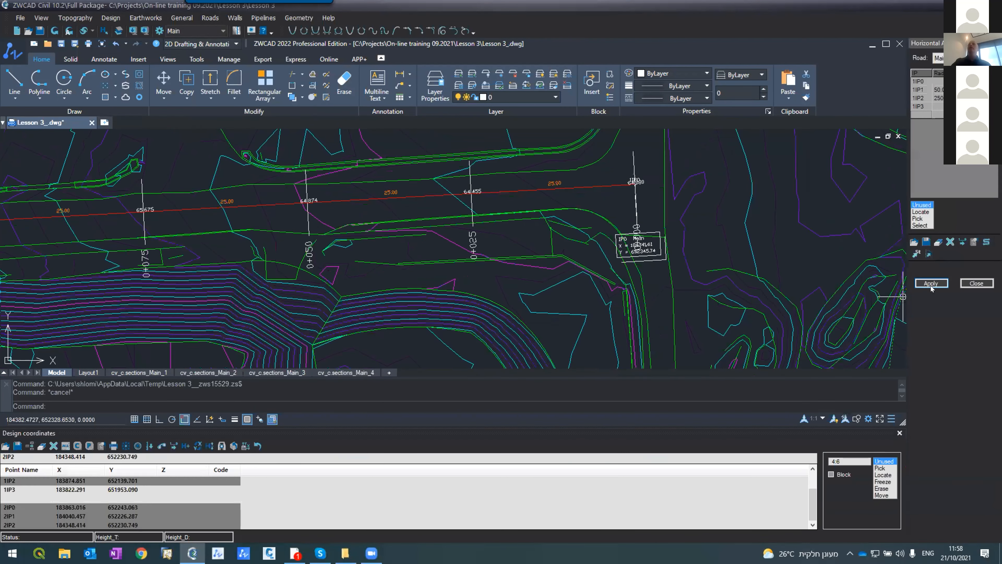
{"action": "left_click", "coordinate": [932, 284]}
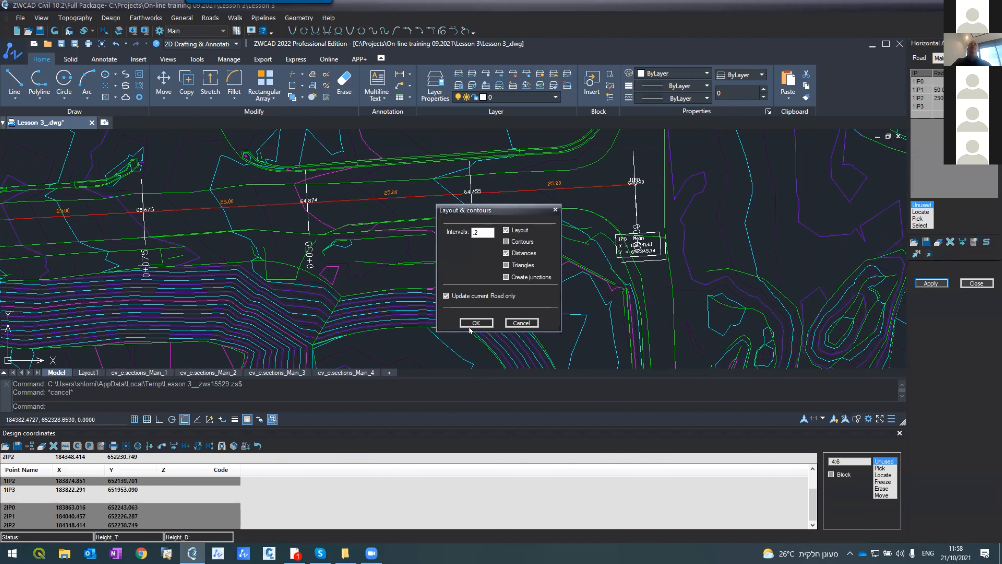
{"action": "left_click", "coordinate": [507, 242]}
{"action": "left_click", "coordinate": [476, 322]}
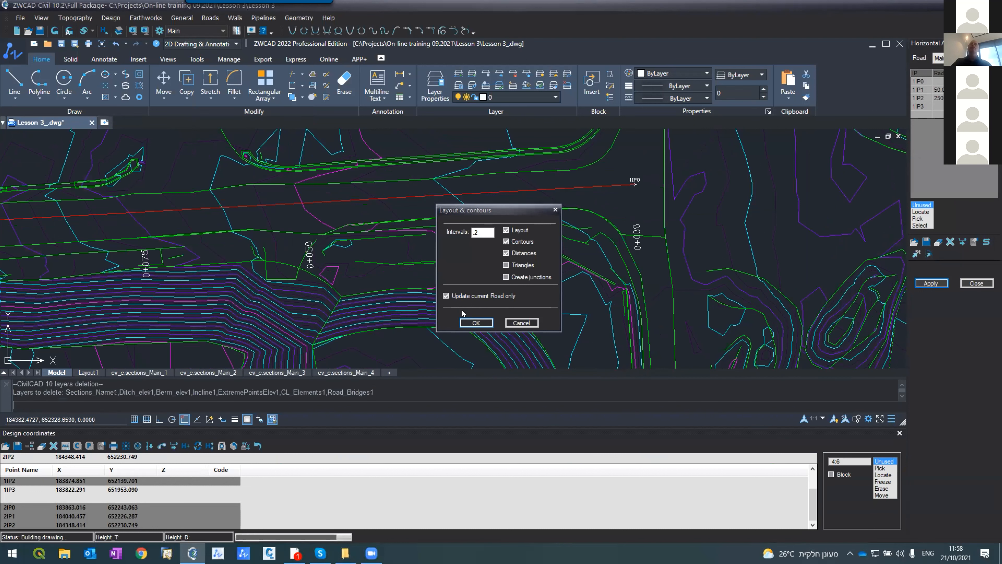
{"action": "left_click", "coordinate": [476, 323]}
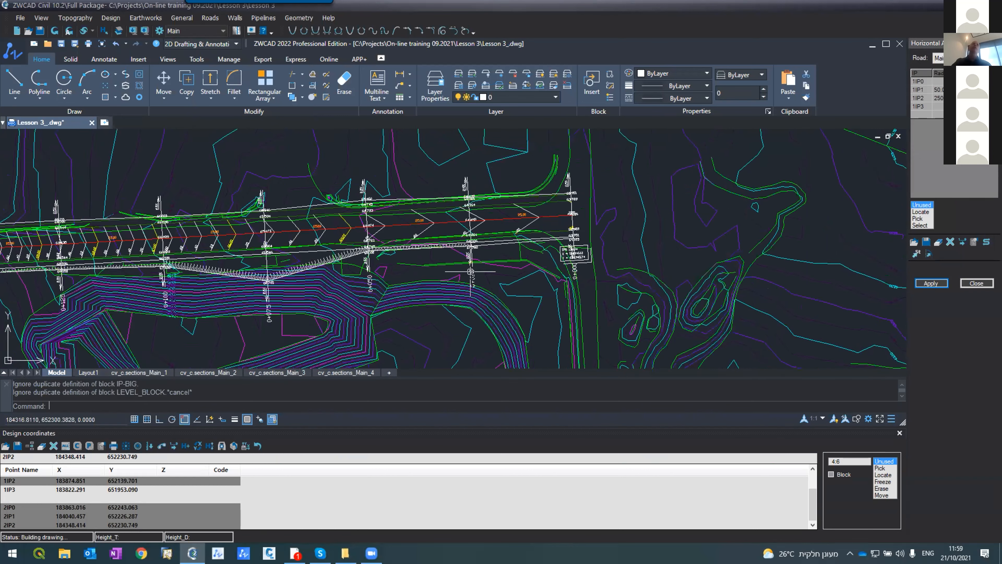
Examine Main's plan between 0+100 and 0+225, checking the design contours, edge elevations, crossfall arrows and side slope limits.
{"action": "scroll", "coordinate": [205, 248], "scroll_direction": "up", "scroll_amount": 6}
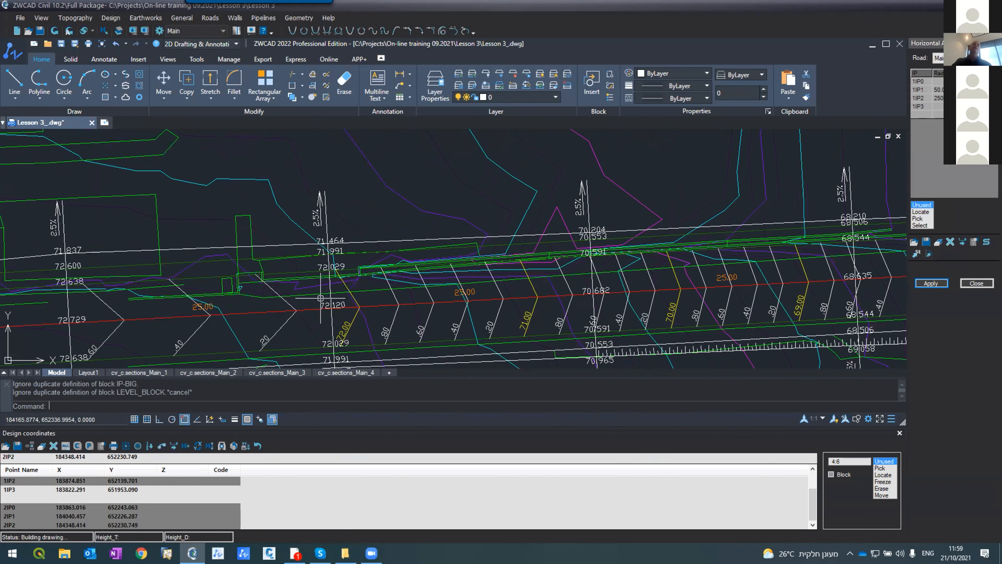
{"action": "scroll", "coordinate": [408, 186], "scroll_direction": "up", "scroll_amount": 2}
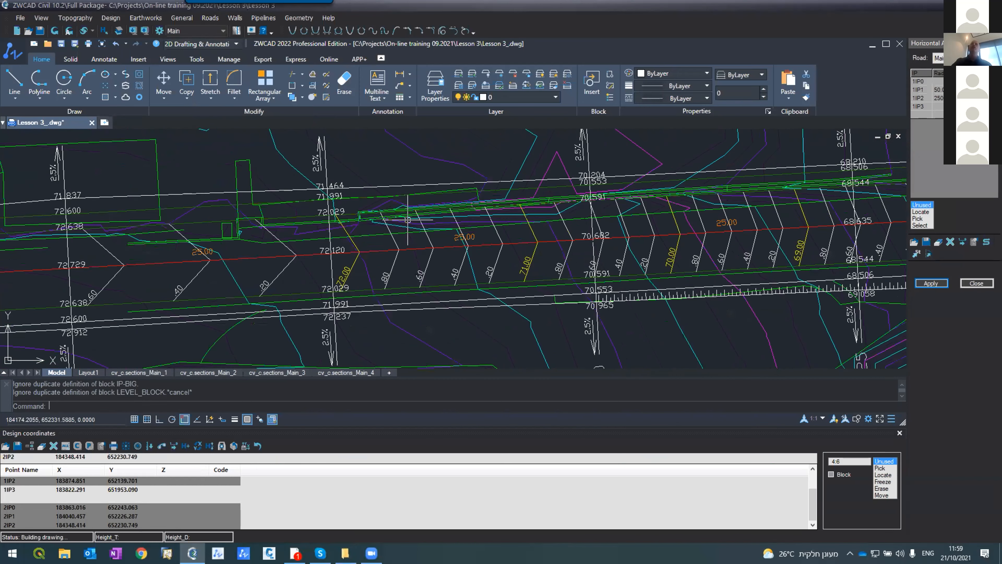
{"action": "scroll", "coordinate": [569, 308], "scroll_direction": "down", "scroll_amount": 3}
{"action": "scroll", "coordinate": [572, 297], "scroll_direction": "up", "scroll_amount": 3}
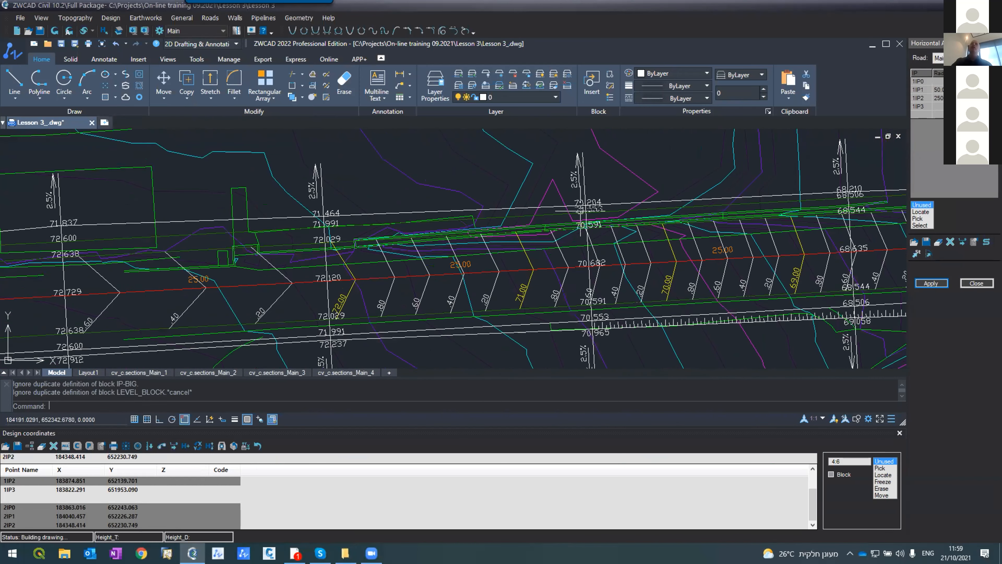
{"action": "scroll", "coordinate": [588, 217], "scroll_direction": "up", "scroll_amount": 4}
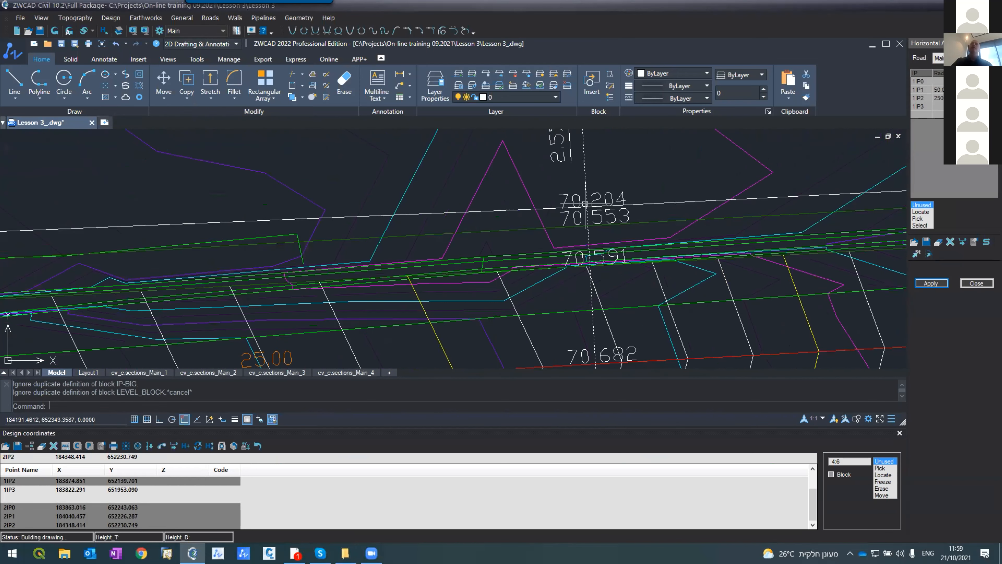
{"action": "scroll", "coordinate": [588, 218], "scroll_direction": "down", "scroll_amount": 2}
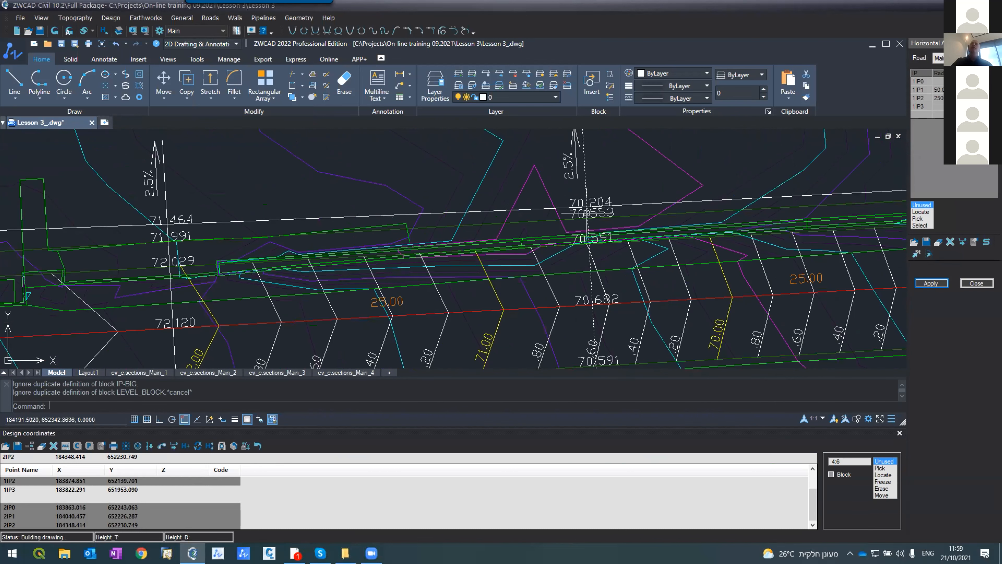
{"action": "scroll", "coordinate": [586, 218], "scroll_direction": "down", "scroll_amount": 2}
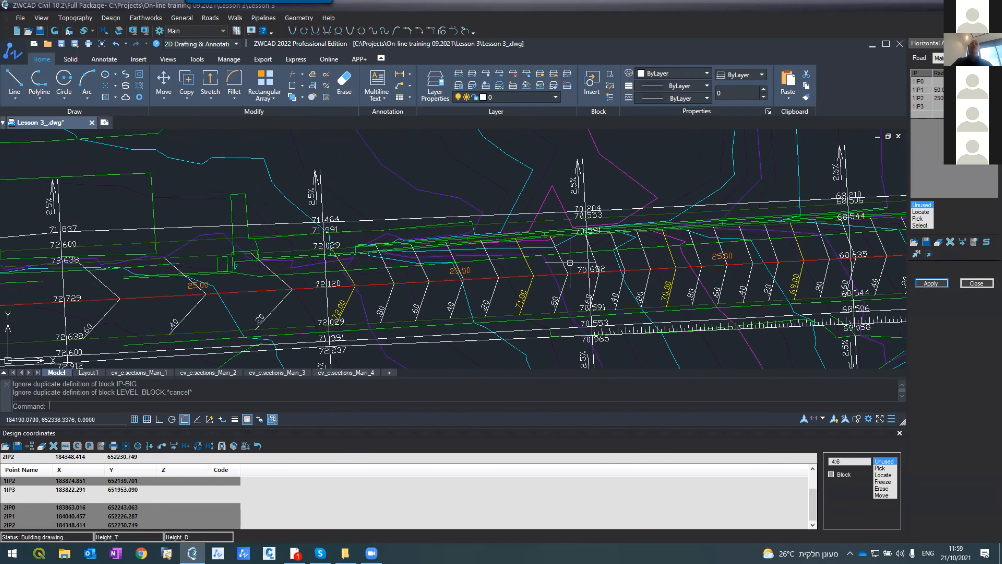
{"action": "scroll", "coordinate": [436, 233], "scroll_direction": "down", "scroll_amount": 5}
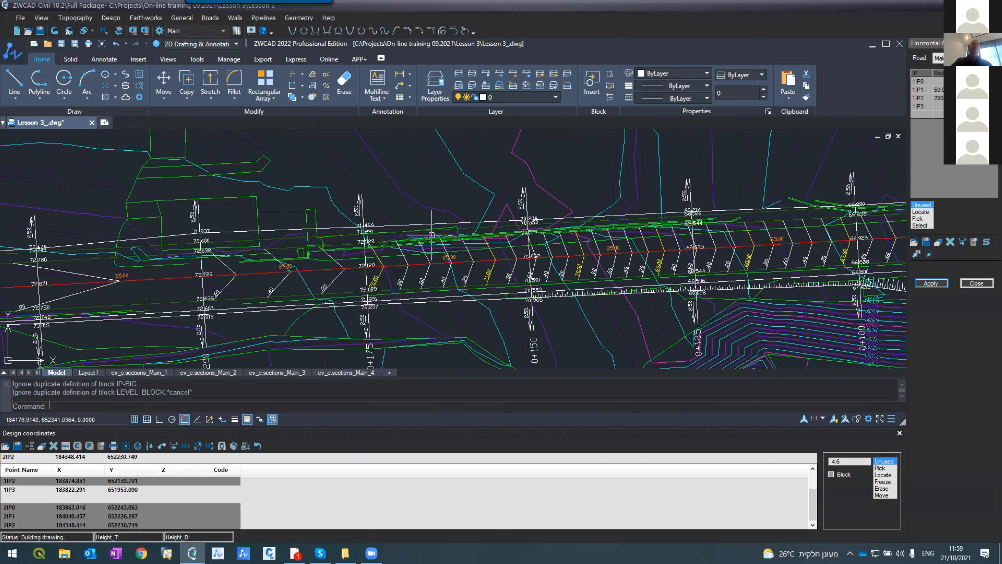
{"action": "scroll", "coordinate": [268, 308], "scroll_direction": "down", "scroll_amount": 4}
Examine Main's plan from 0+275 around the bend at 1IP1 to 0+650, checking the contours and slope hatching.
{"action": "scroll", "coordinate": [166, 282], "scroll_direction": "up", "scroll_amount": 10}
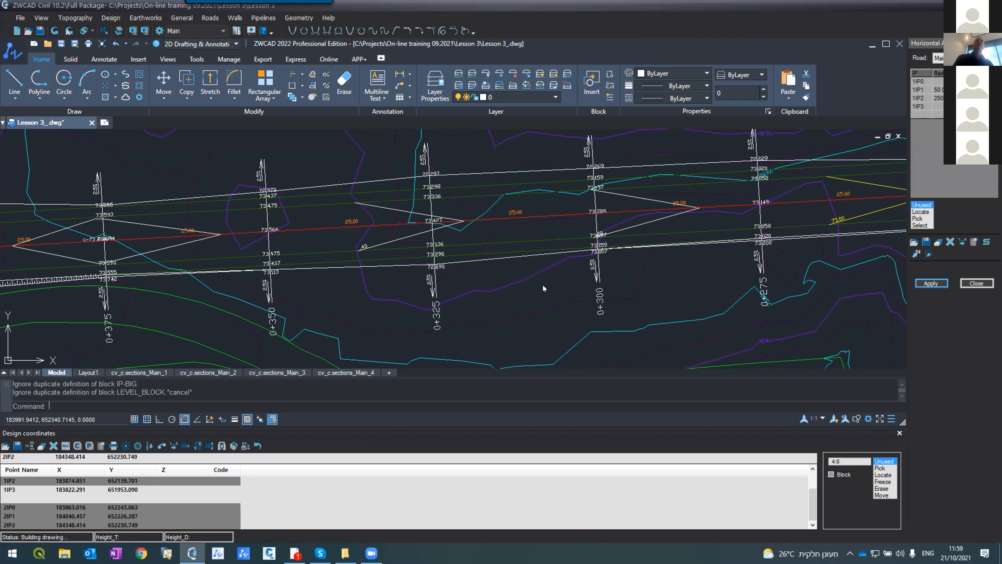
{"action": "scroll", "coordinate": [263, 332], "scroll_direction": "down", "scroll_amount": 5}
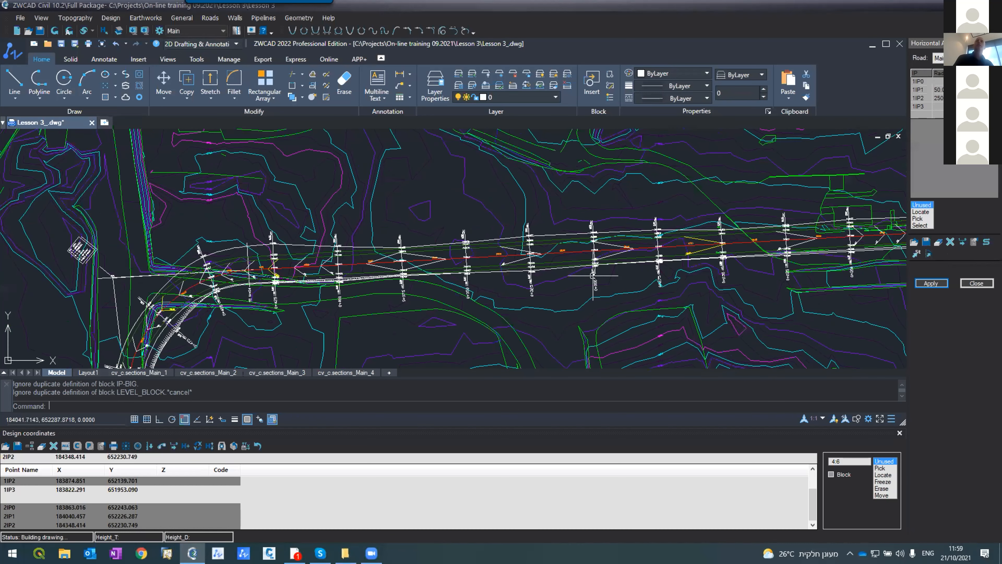
{"action": "scroll", "coordinate": [263, 332], "scroll_direction": "up", "scroll_amount": 5}
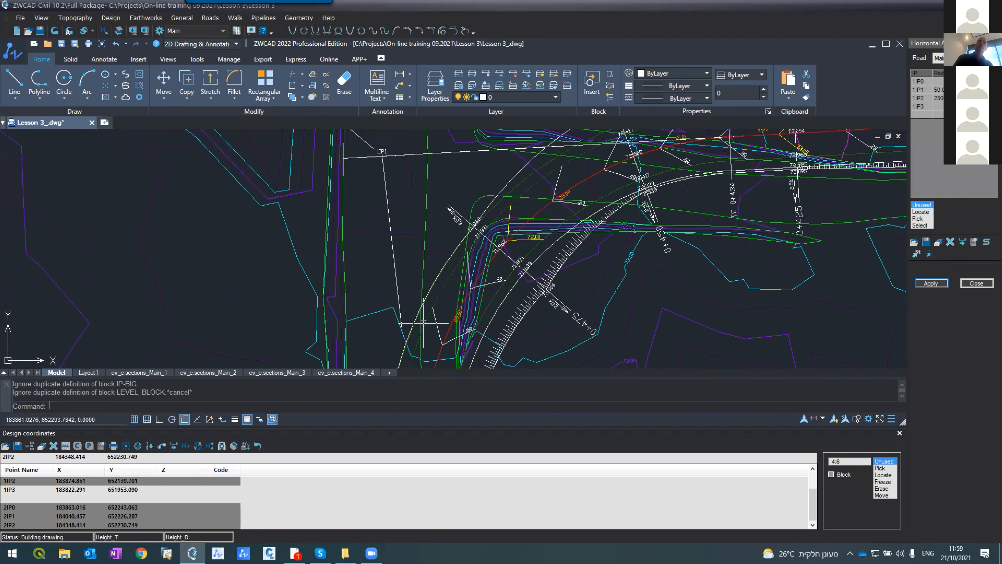
{"action": "scroll", "coordinate": [397, 255], "scroll_direction": "down", "scroll_amount": 3}
{"action": "scroll", "coordinate": [397, 255], "scroll_direction": "down", "scroll_amount": 5}
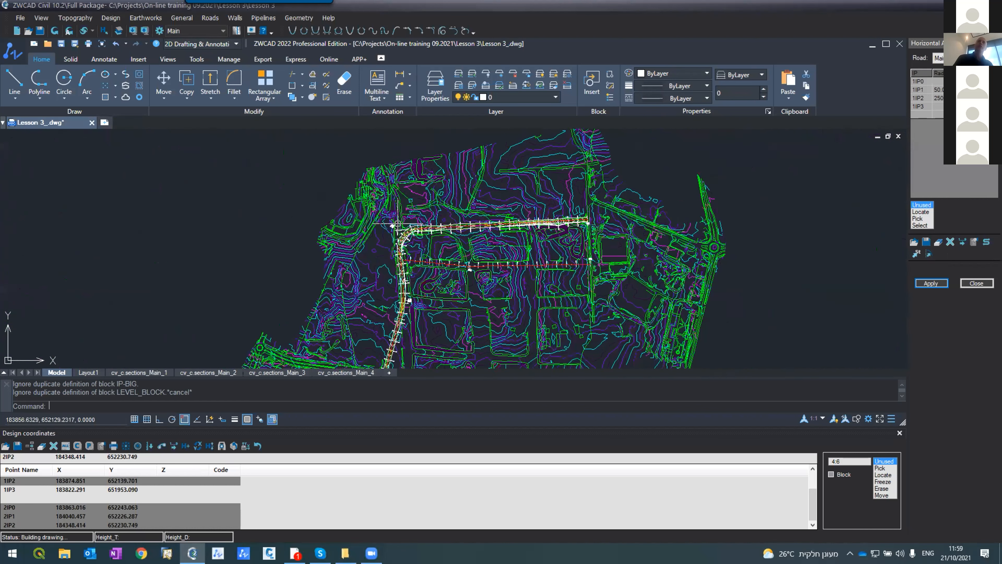
{"action": "scroll", "coordinate": [410, 309], "scroll_direction": "up", "scroll_amount": 5}
{"action": "scroll", "coordinate": [410, 309], "scroll_direction": "up", "scroll_amount": 5}
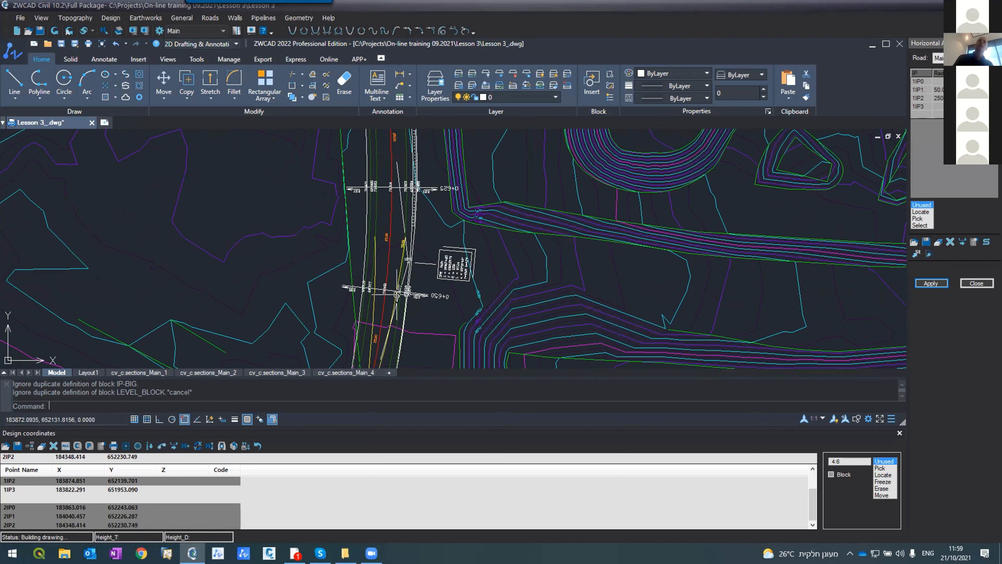
{"action": "scroll", "coordinate": [397, 295], "scroll_direction": "down", "scroll_amount": 5}
{"action": "scroll", "coordinate": [413, 329], "scroll_direction": "up", "scroll_amount": 3}
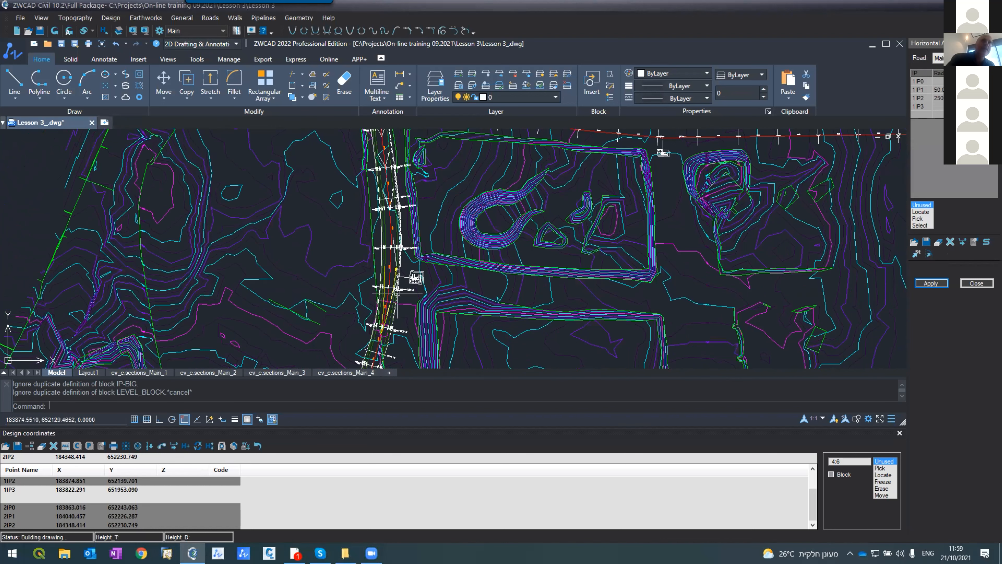
{"action": "scroll", "coordinate": [397, 292], "scroll_direction": "down", "scroll_amount": 2}
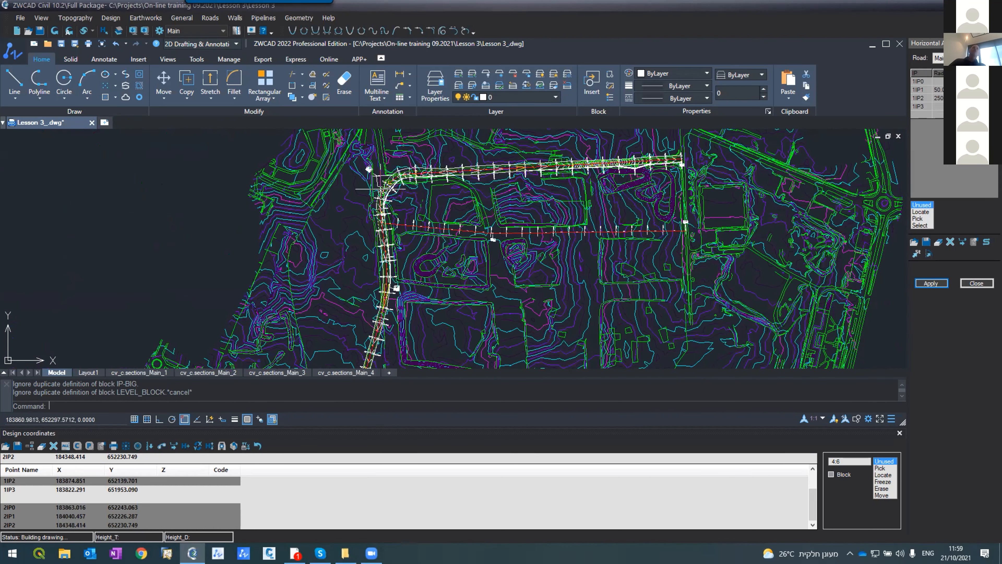
{"action": "scroll", "coordinate": [381, 188], "scroll_direction": "up", "scroll_amount": 4}
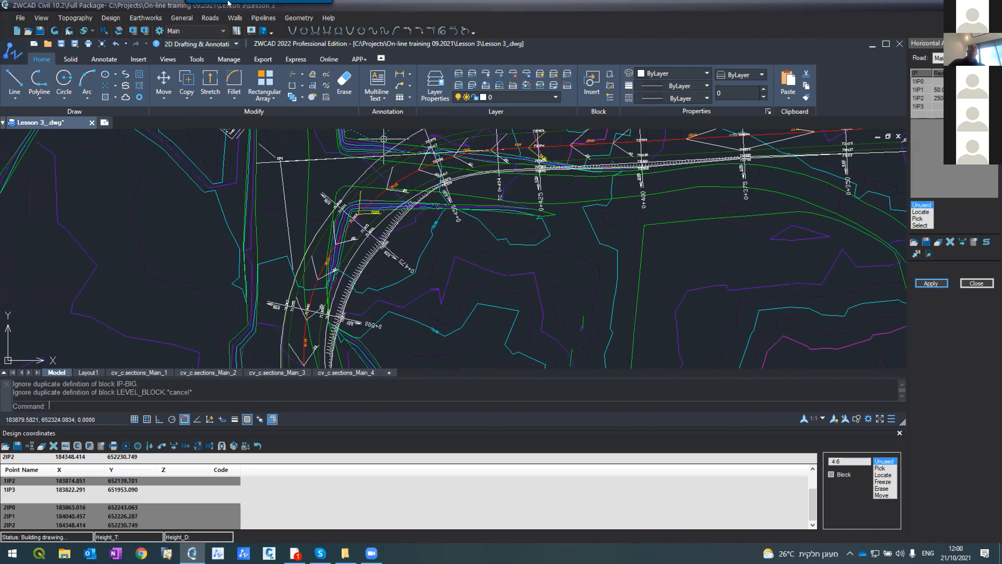
Open Main's cross sections at 0+000, display the Structure line beside the Designed G.L., and check its available layers.
{"action": "mouse_move", "coordinate": [238, 3]}
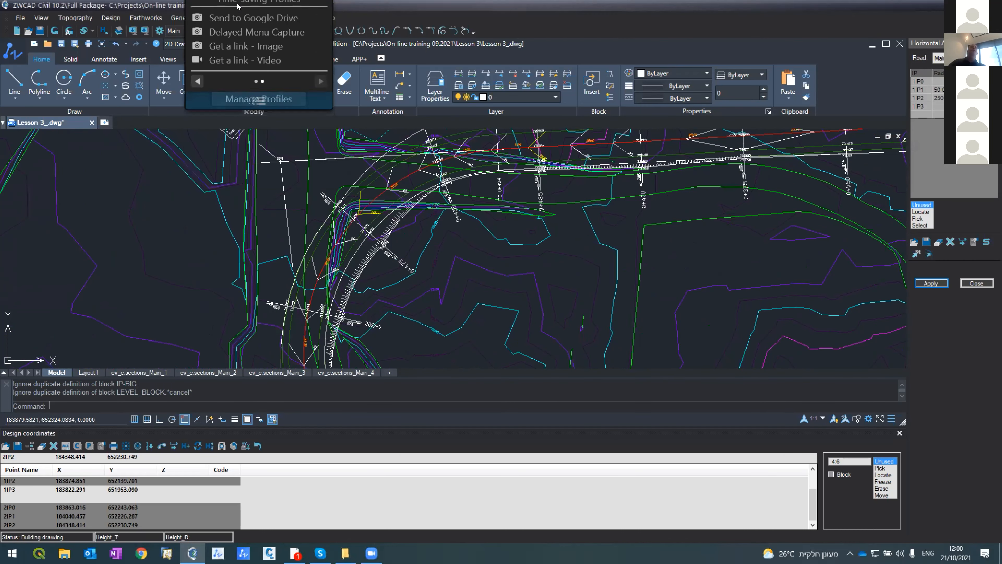
{"action": "left_click", "coordinate": [210, 18]}
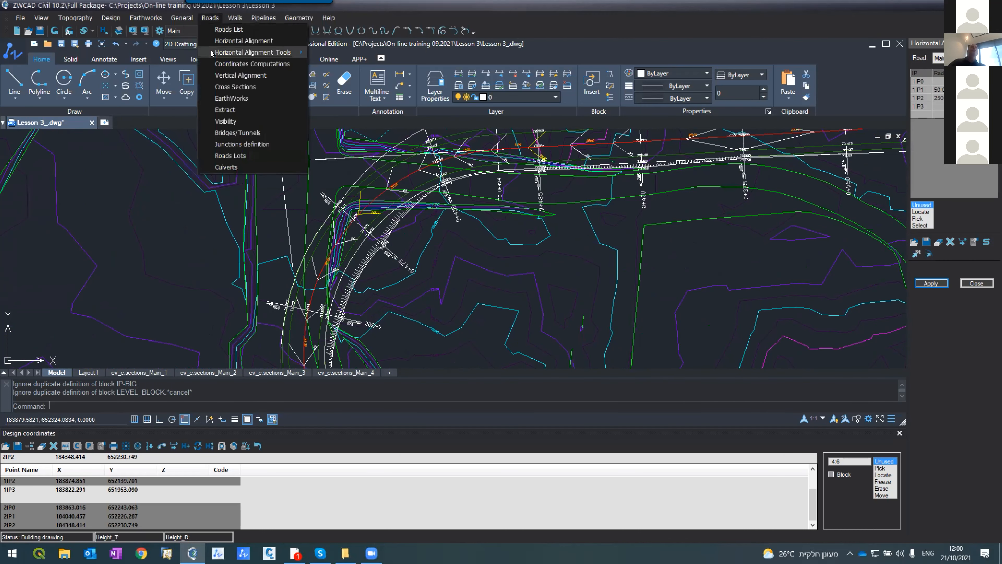
{"action": "left_click", "coordinate": [225, 87]}
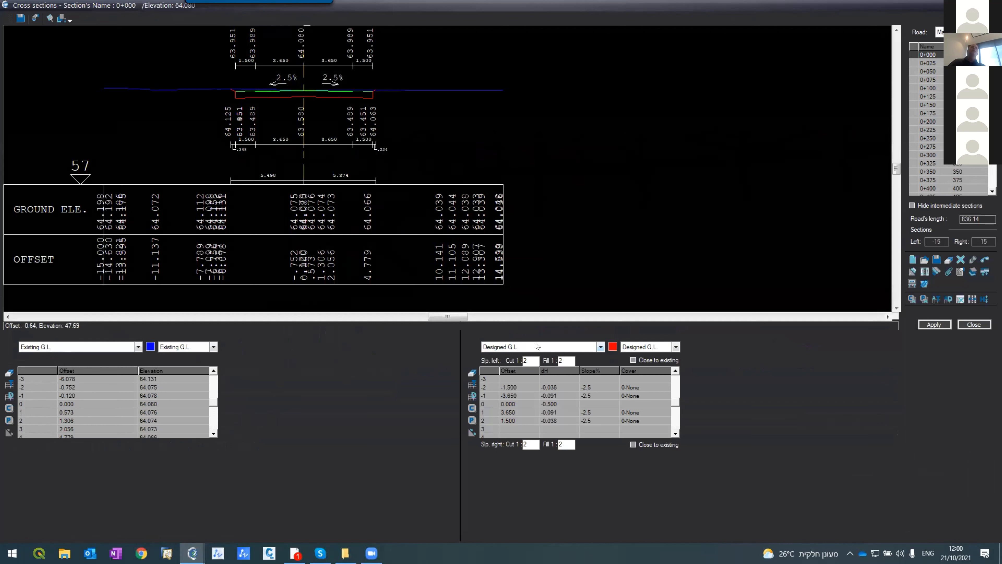
{"action": "left_click", "coordinate": [522, 346]}
{"action": "left_click", "coordinate": [77, 346]}
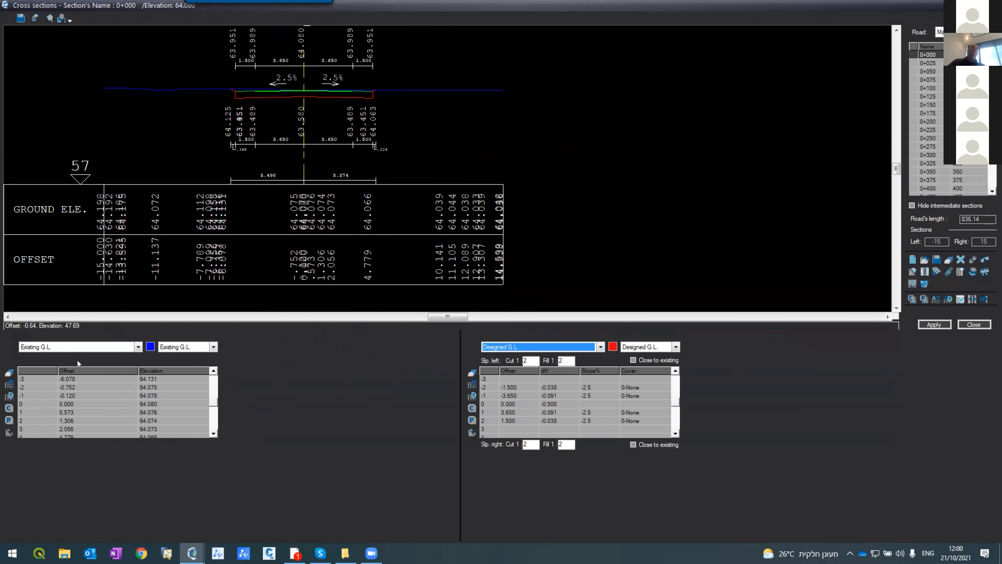
{"action": "left_click", "coordinate": [77, 346]}
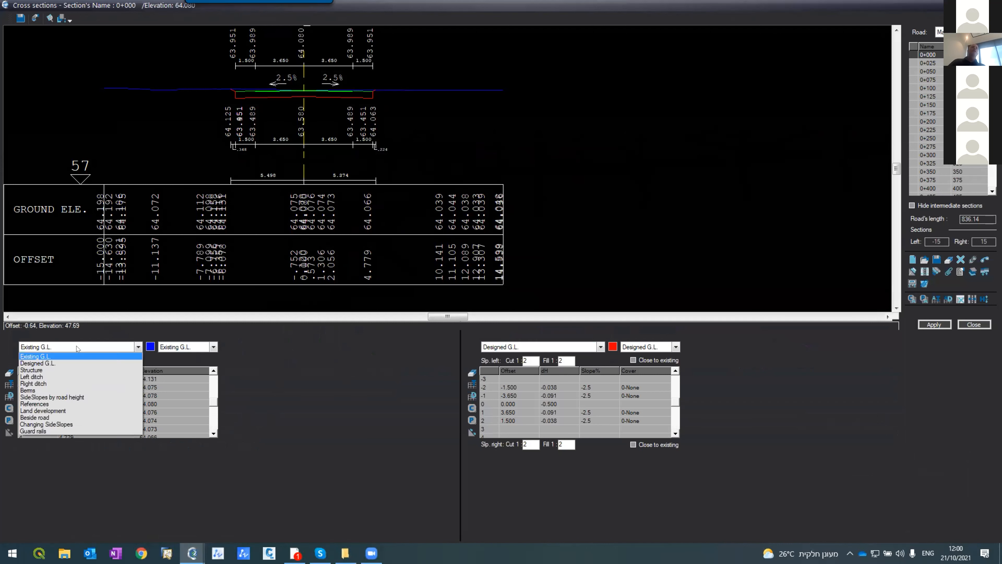
{"action": "left_click", "coordinate": [76, 370]}
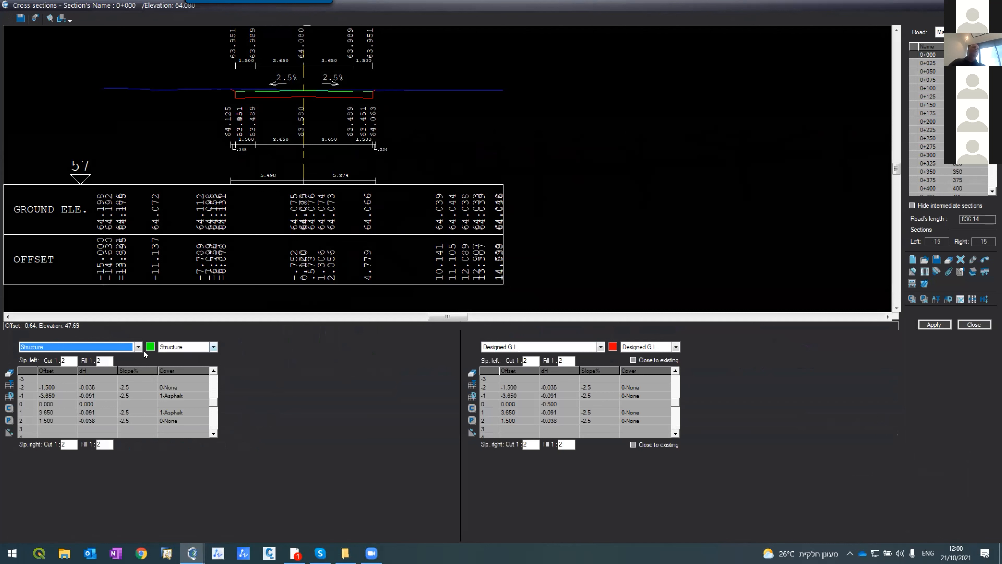
{"action": "left_click", "coordinate": [176, 347]}
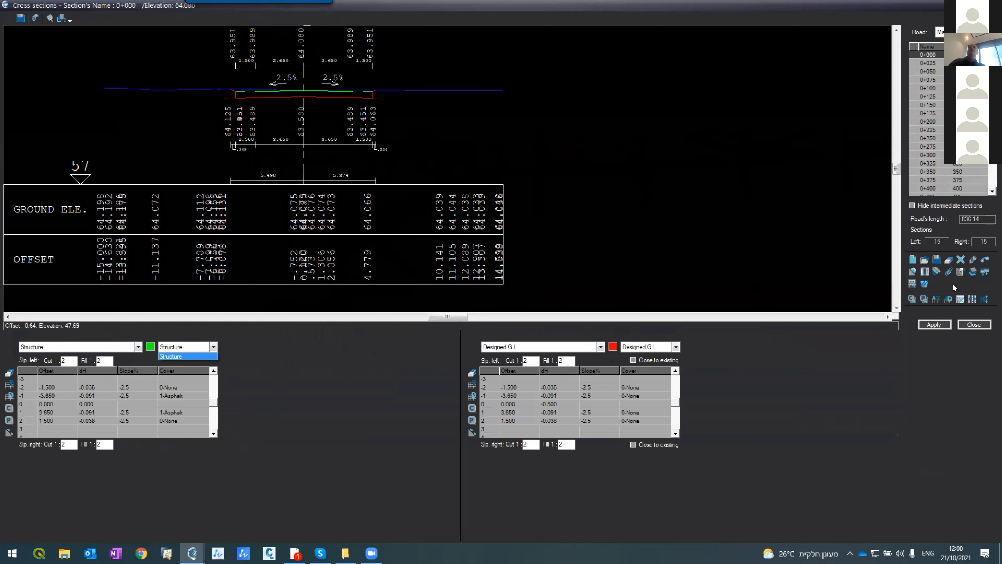
{"action": "left_click", "coordinate": [378, 338]}
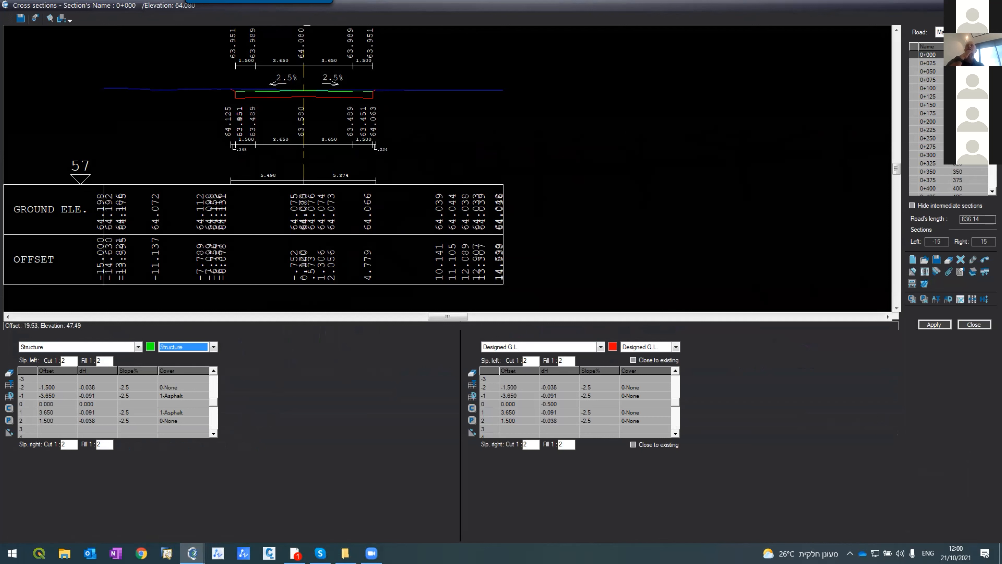
Review the Existing G.L. and Structure layers in the Layers manager, and cancel without changing them.
{"action": "left_click", "coordinate": [971, 273]}
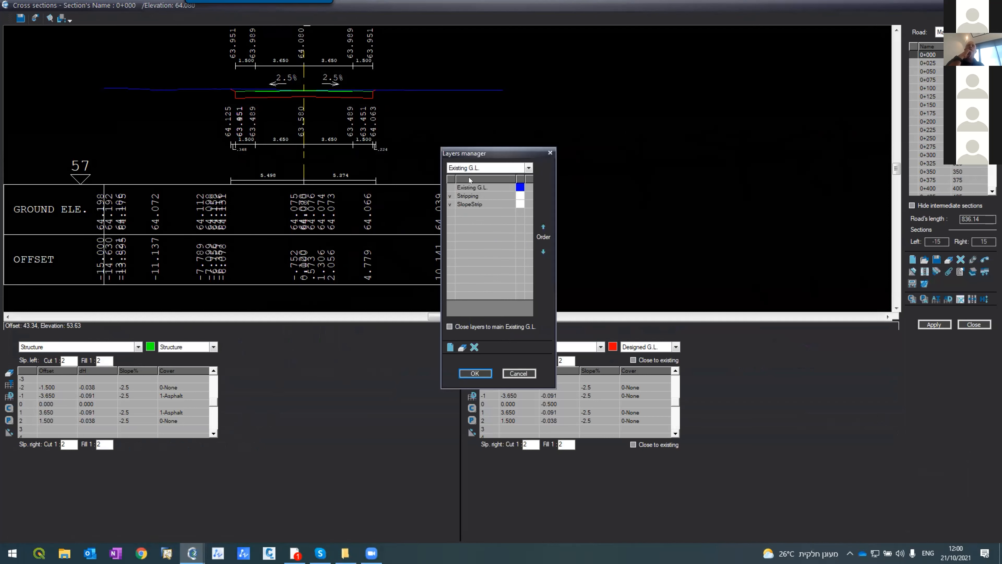
{"action": "left_click", "coordinate": [470, 170]}
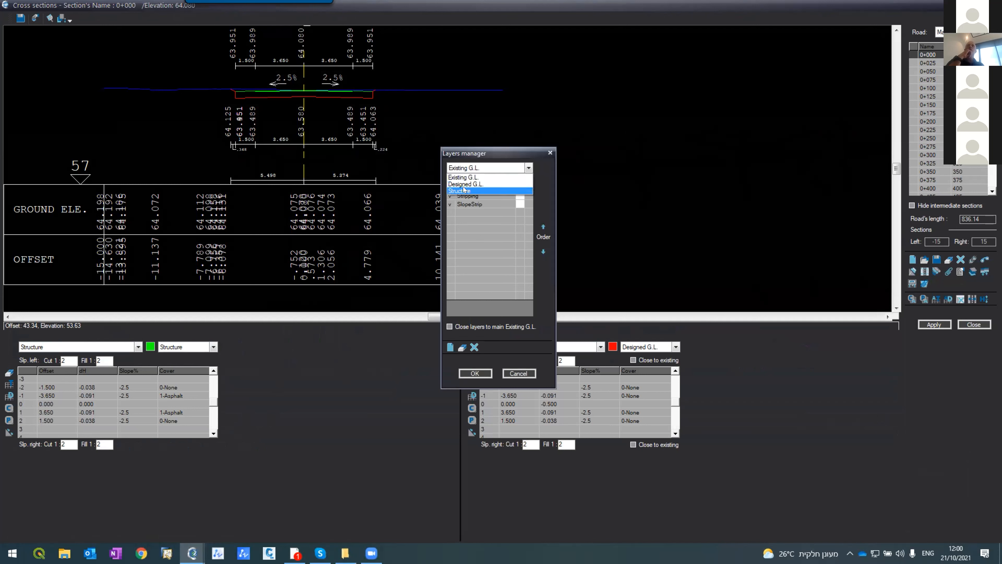
{"action": "left_click", "coordinate": [474, 194]}
{"action": "left_click", "coordinate": [480, 203]}
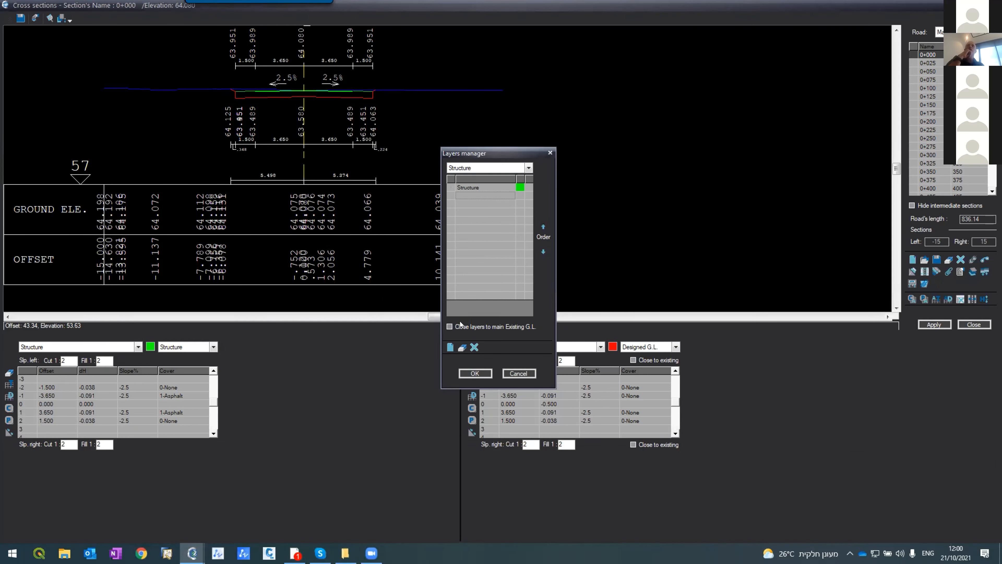
{"action": "left_click", "coordinate": [519, 373]}
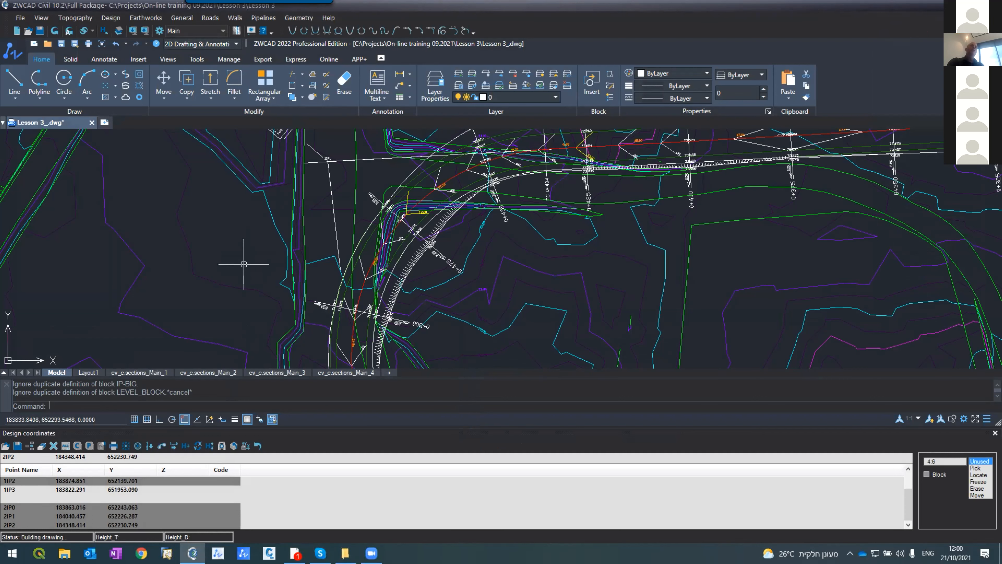
{"action": "scroll", "coordinate": [244, 264], "scroll_direction": "down", "scroll_amount": 8}
{"action": "scroll", "coordinate": [255, 261], "scroll_direction": "down", "scroll_amount": 4}
{"action": "scroll", "coordinate": [244, 299], "scroll_direction": "up", "scroll_amount": 7}
{"action": "scroll", "coordinate": [245, 299], "scroll_direction": "up", "scroll_amount": 2}
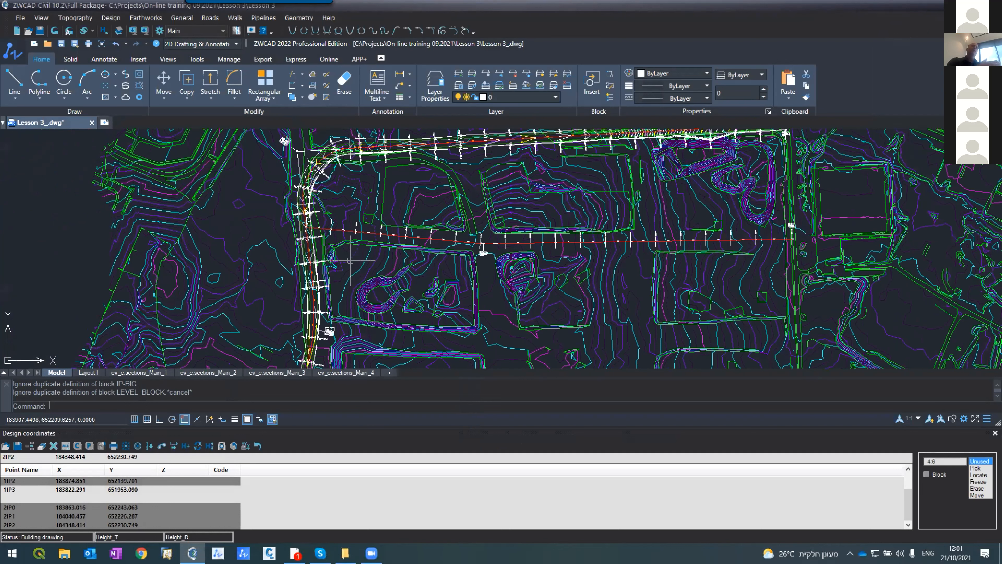
{"action": "scroll", "coordinate": [391, 280], "scroll_direction": "down", "scroll_amount": 2}
{"action": "scroll", "coordinate": [391, 279], "scroll_direction": "down", "scroll_amount": 2}
{"action": "scroll", "coordinate": [424, 240], "scroll_direction": "up", "scroll_amount": 2}
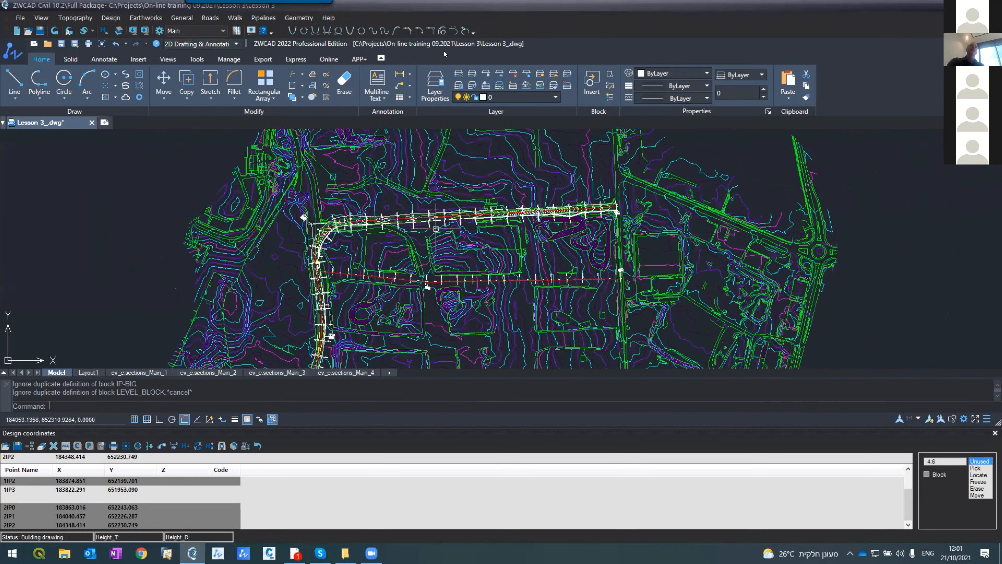